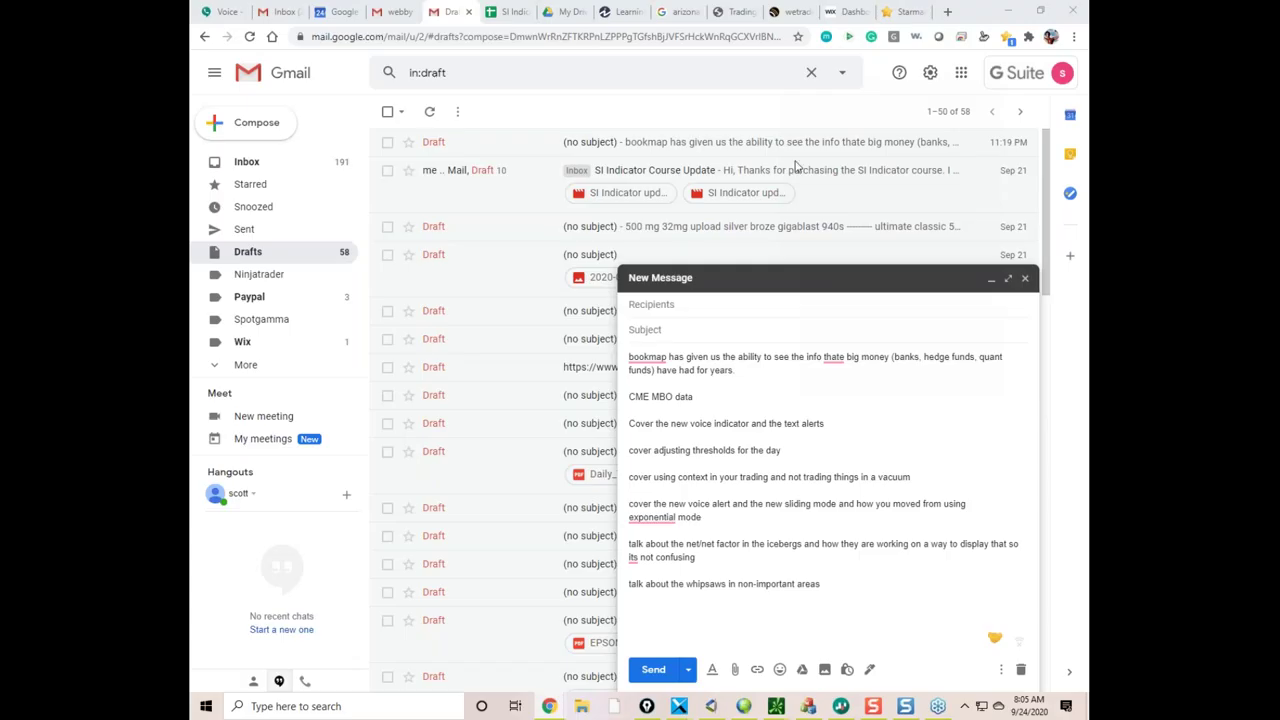
Look through the open TradingView and Gmail pages, and minimize the browser to reveal the Bookmap window
left_click(737, 12)
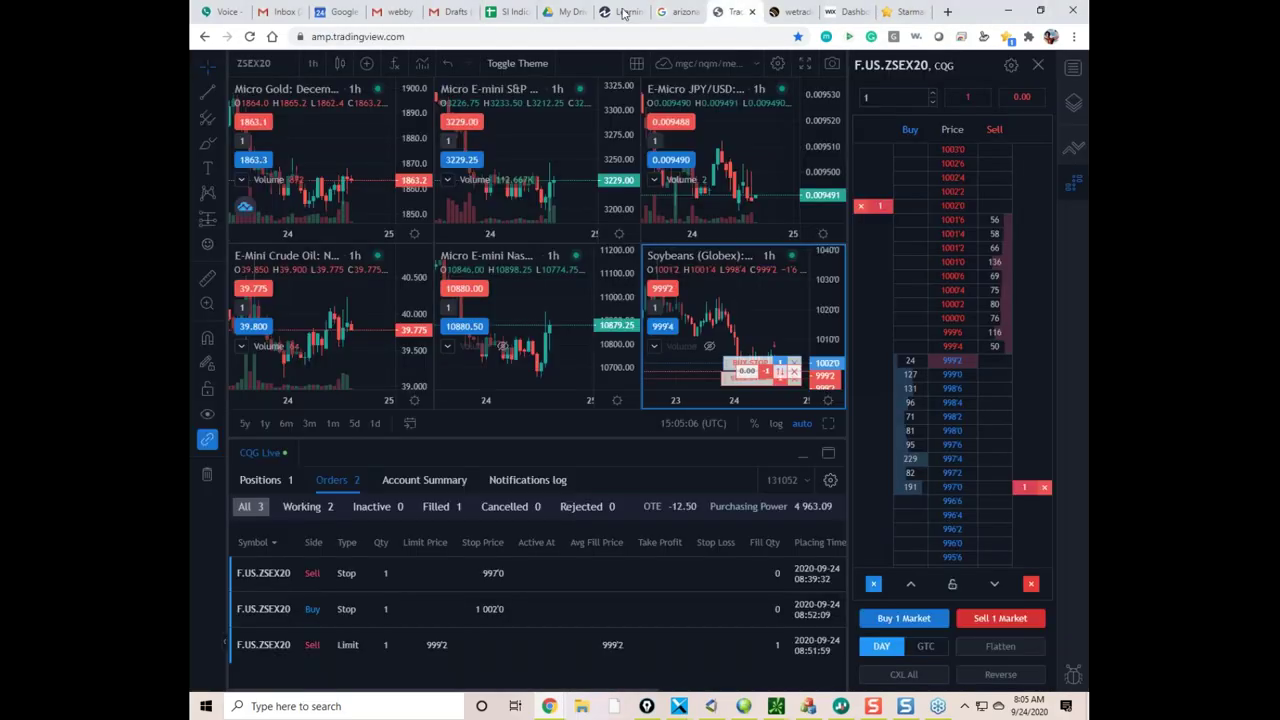
left_click(455, 12)
left_click(280, 12)
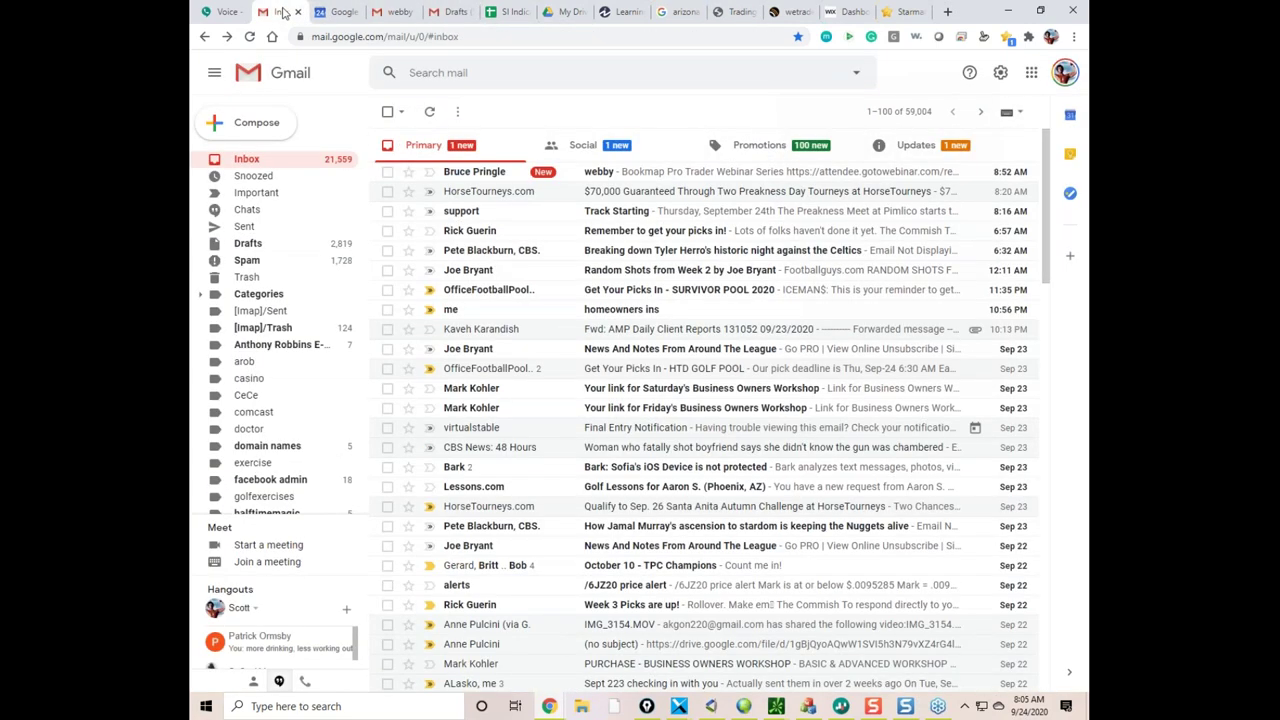
left_click(1008, 10)
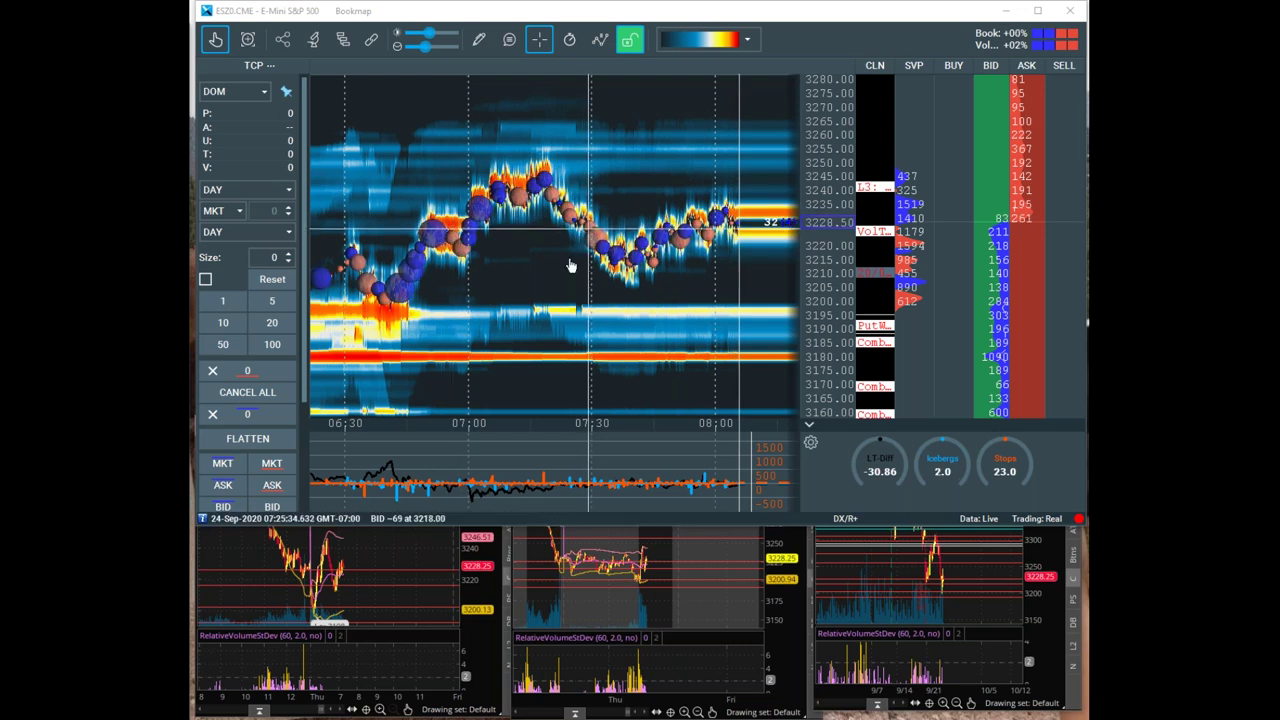
Examine the E-mini S&P 500 heatmap across the morning session, including liquidity levels well above and below the current price
scroll(542, 268, "down", 3)
scroll(627, 295, "down", 2)
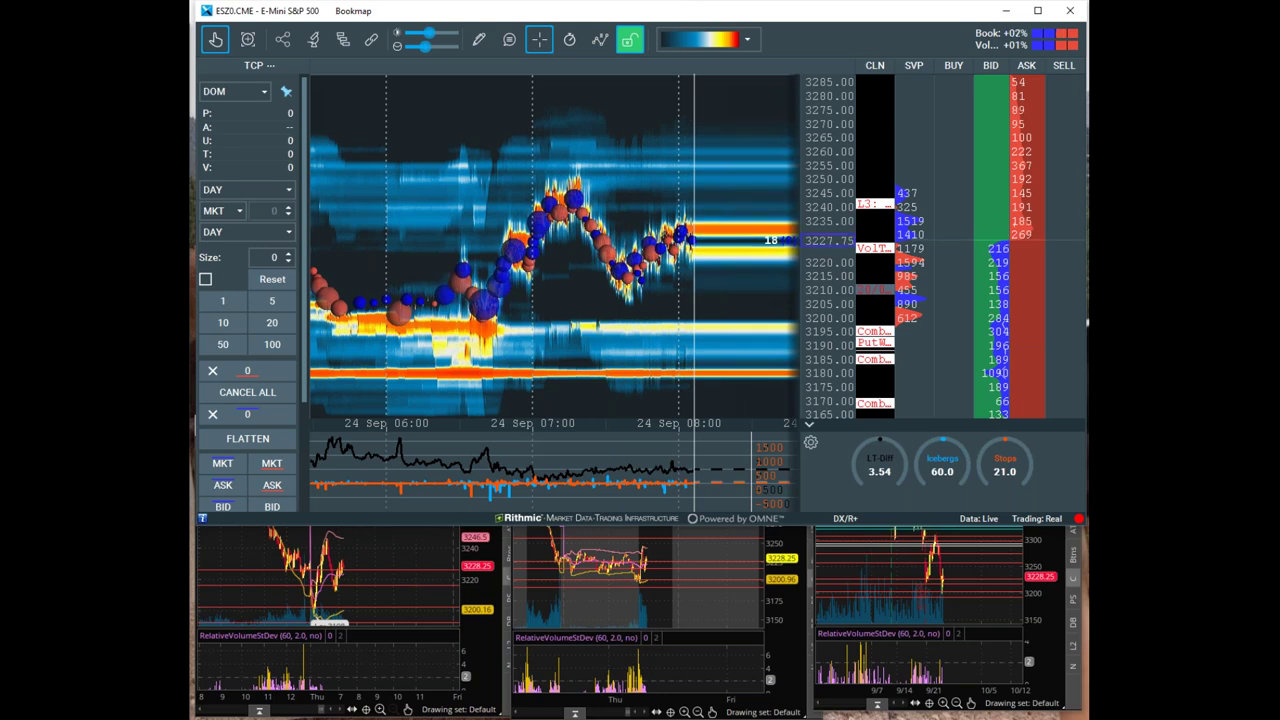
scroll(730, 205, "down", 3)
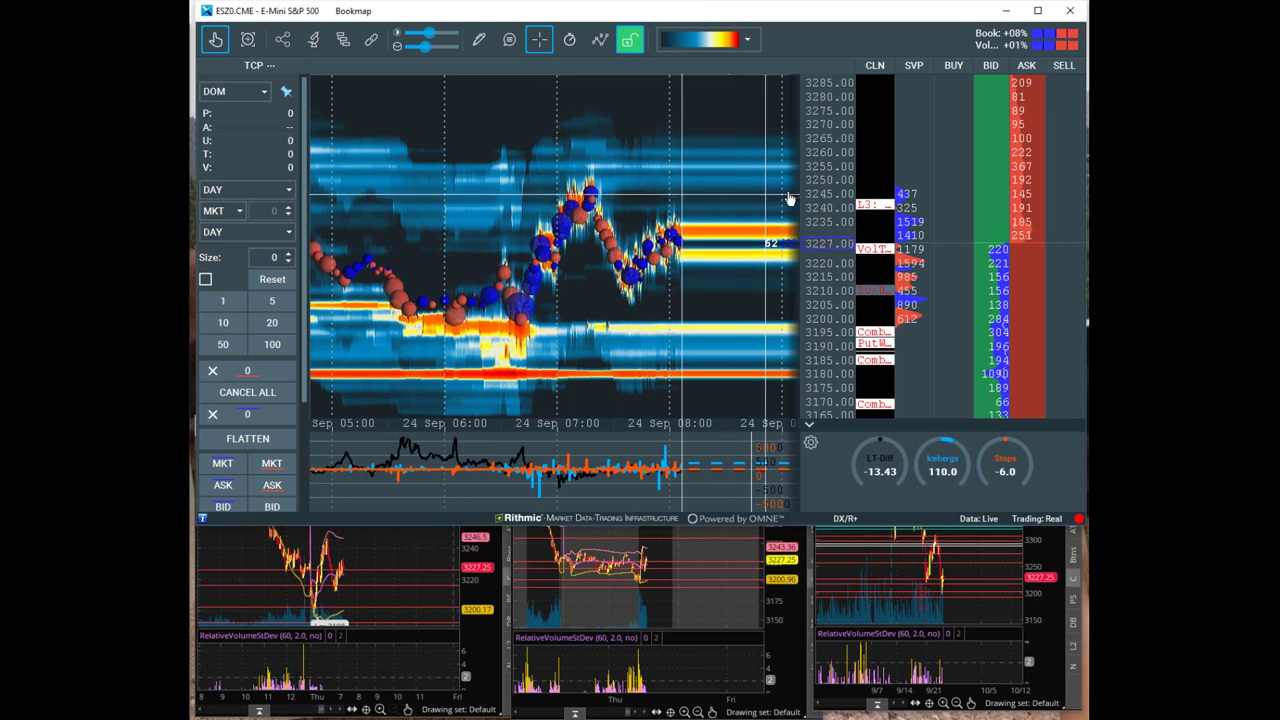
scroll(823, 167, "down", 3)
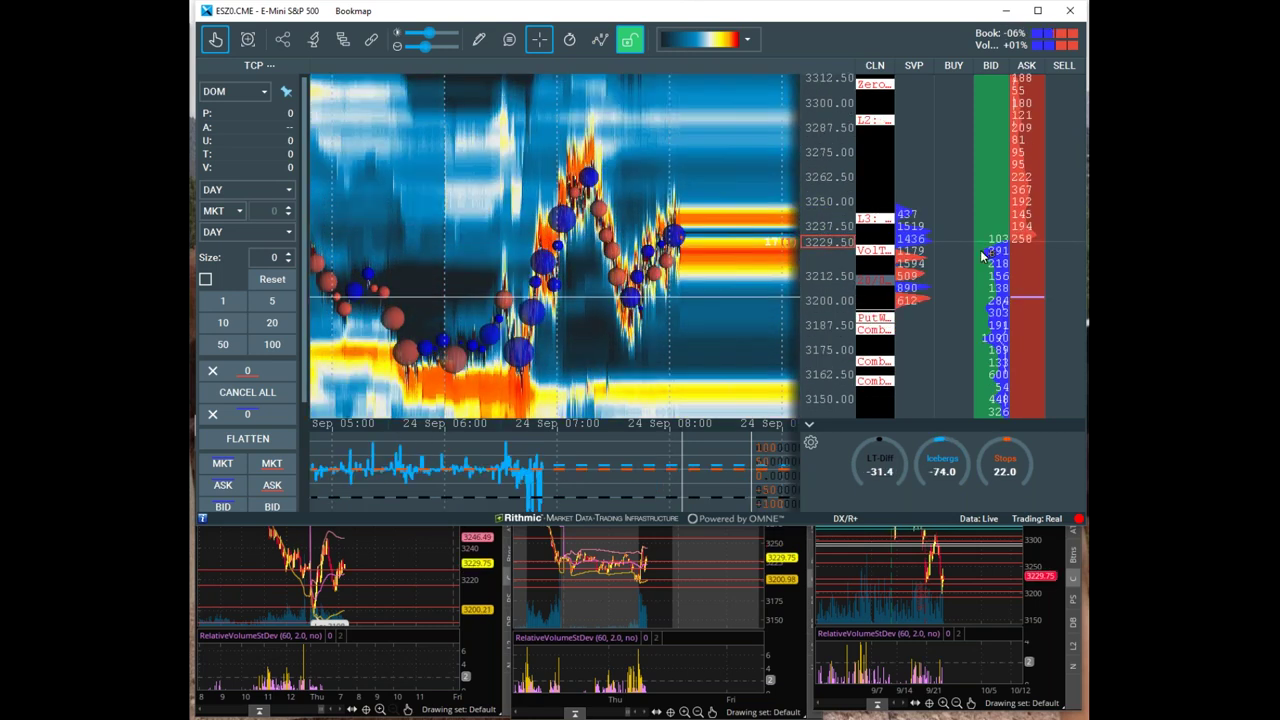
scroll(1000, 248, "up", 3)
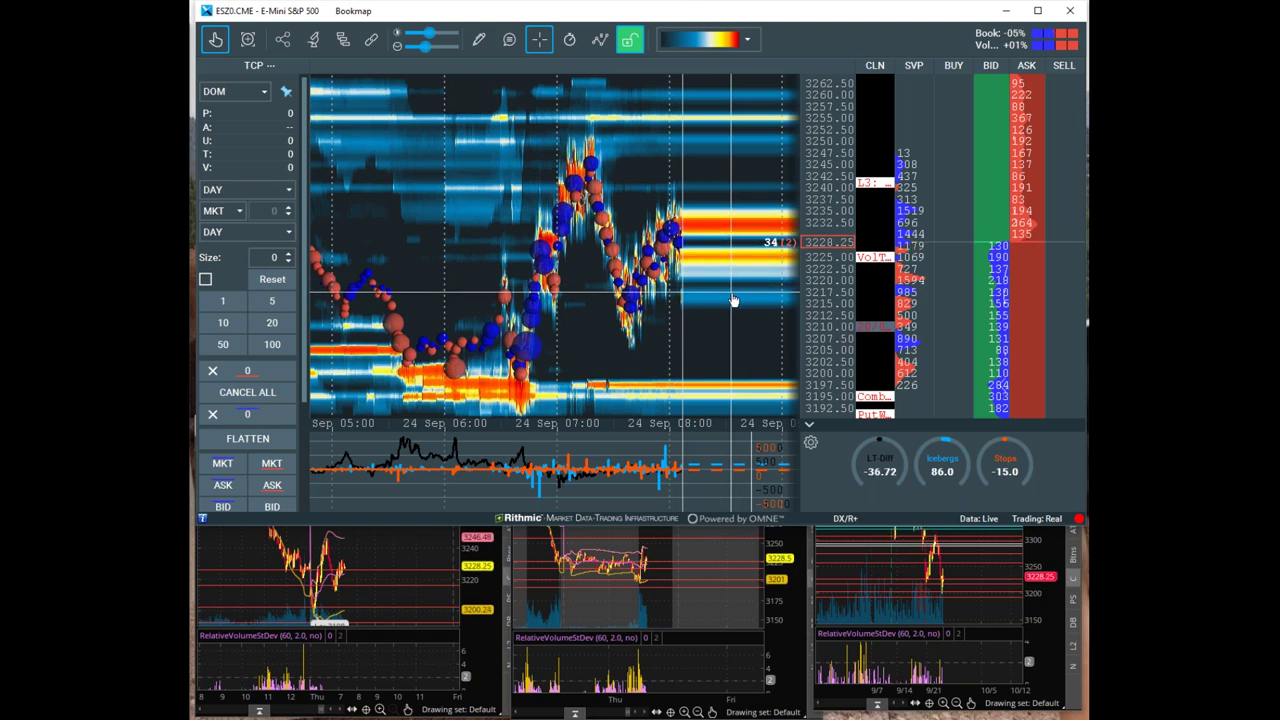
scroll(710, 260, "up", 2)
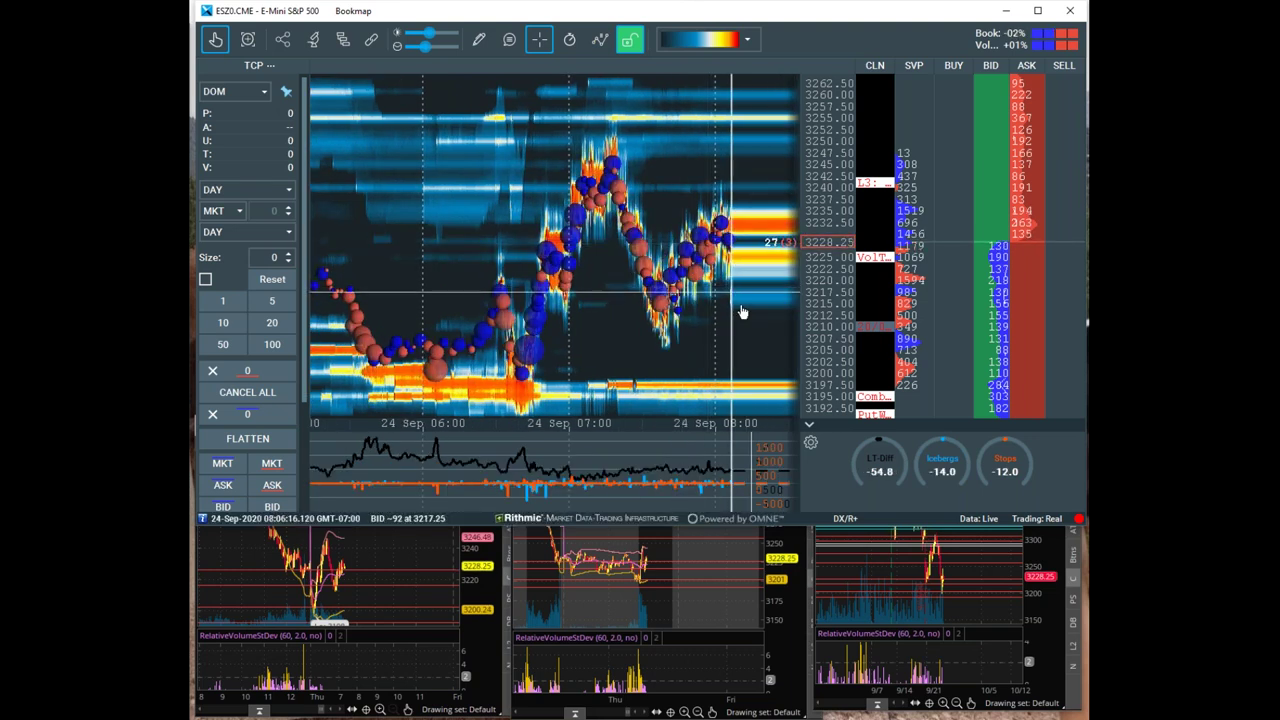
left_click_drag(737, 309, 661, 307)
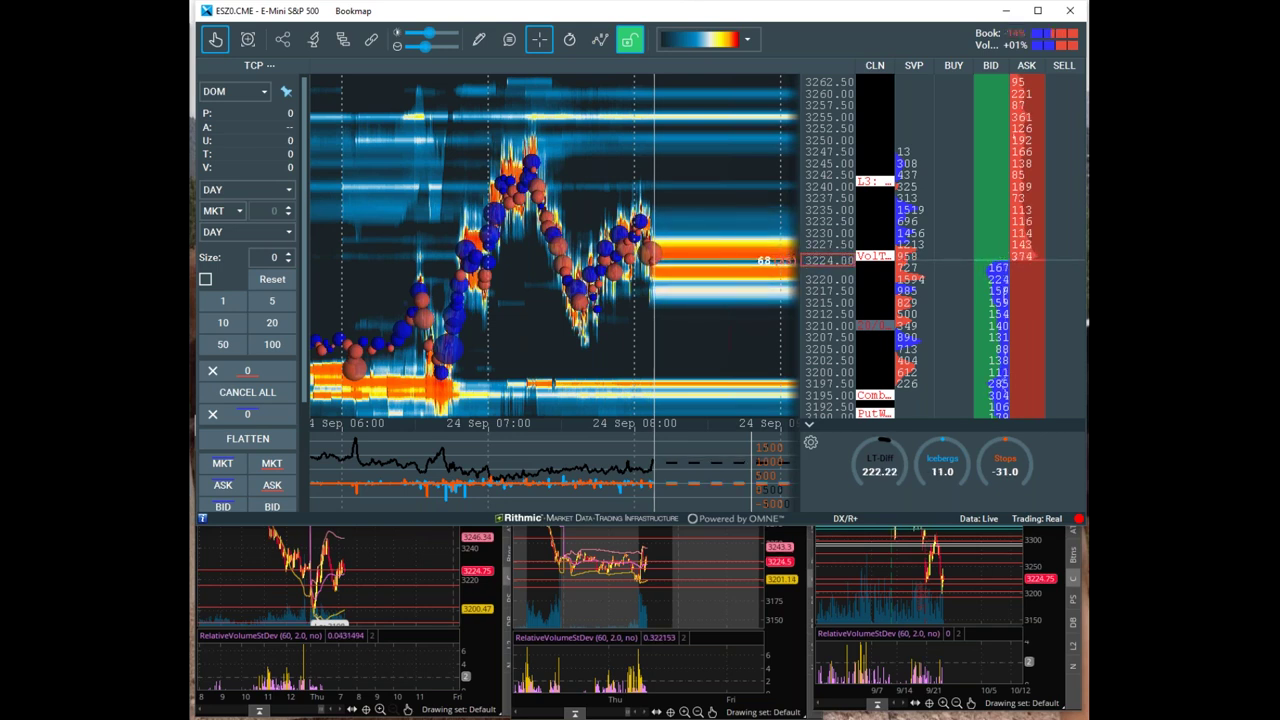
Examine the E-mini S&P 500 price swings between 07:00 and 08:00 together with the LT-Diff, Icebergs and Stops lines
scroll(556, 484, "up", 1)
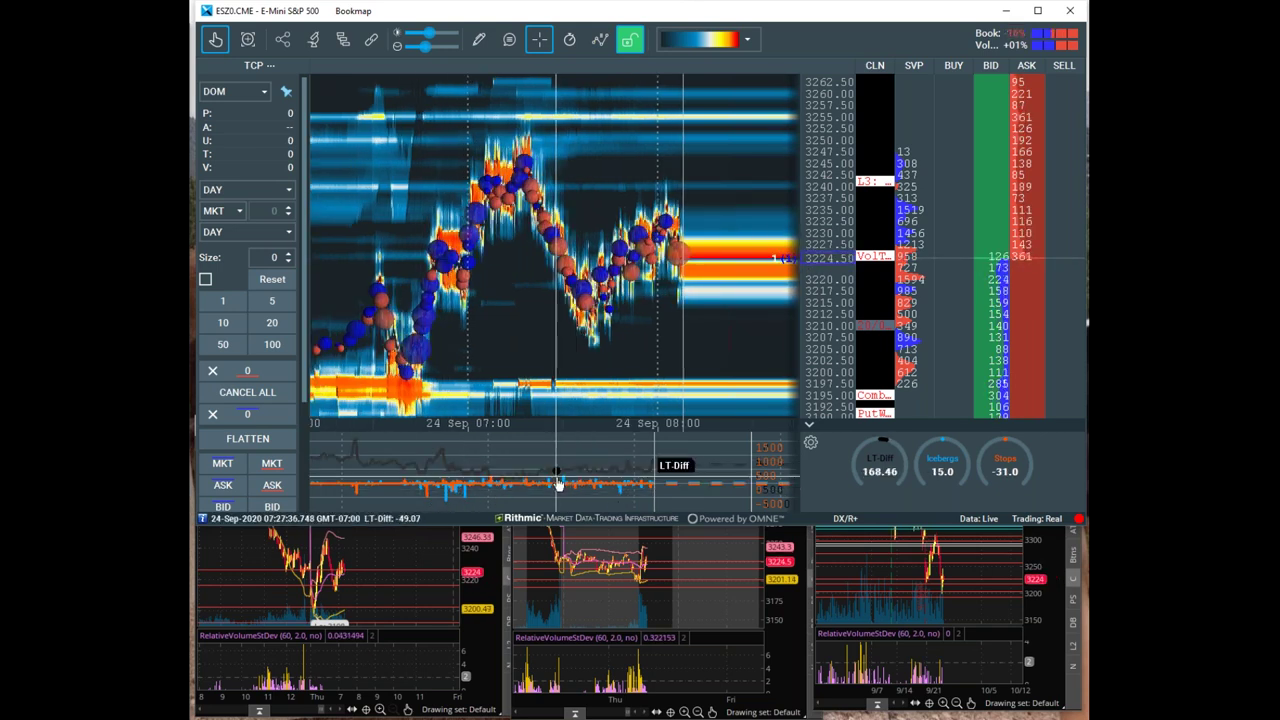
scroll(560, 487, "up", 2)
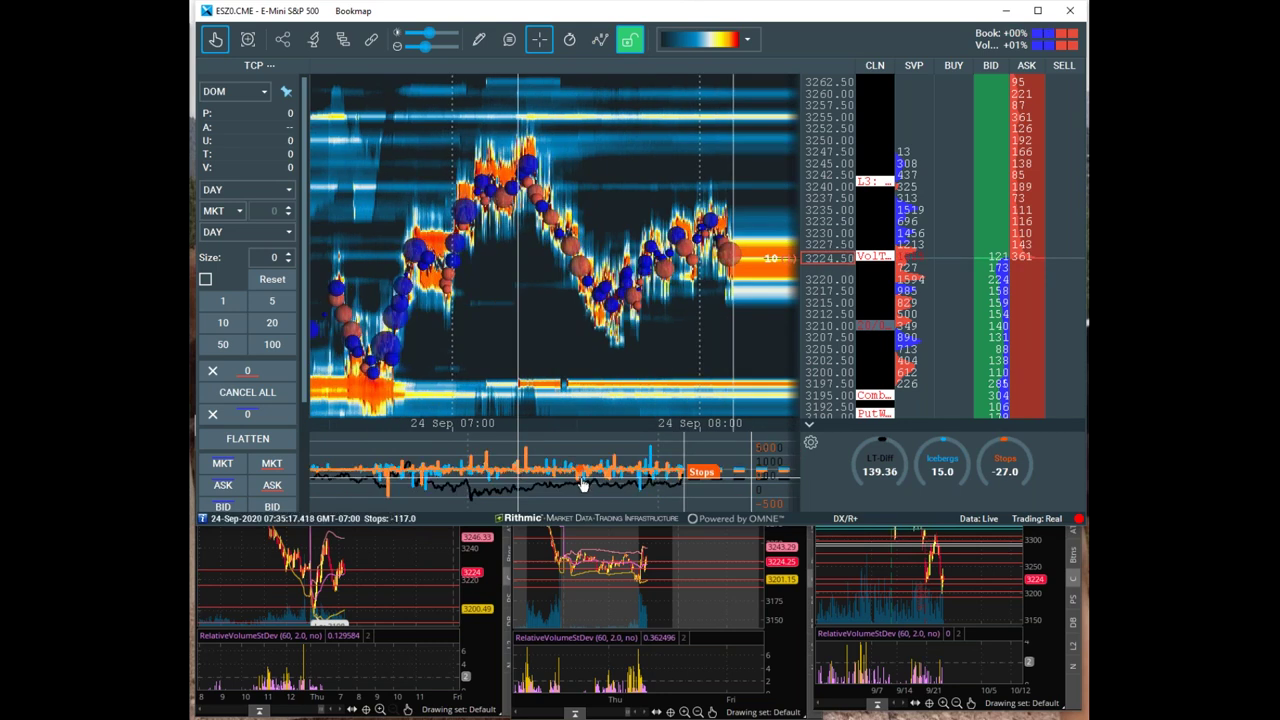
scroll(565, 480, "up", 2)
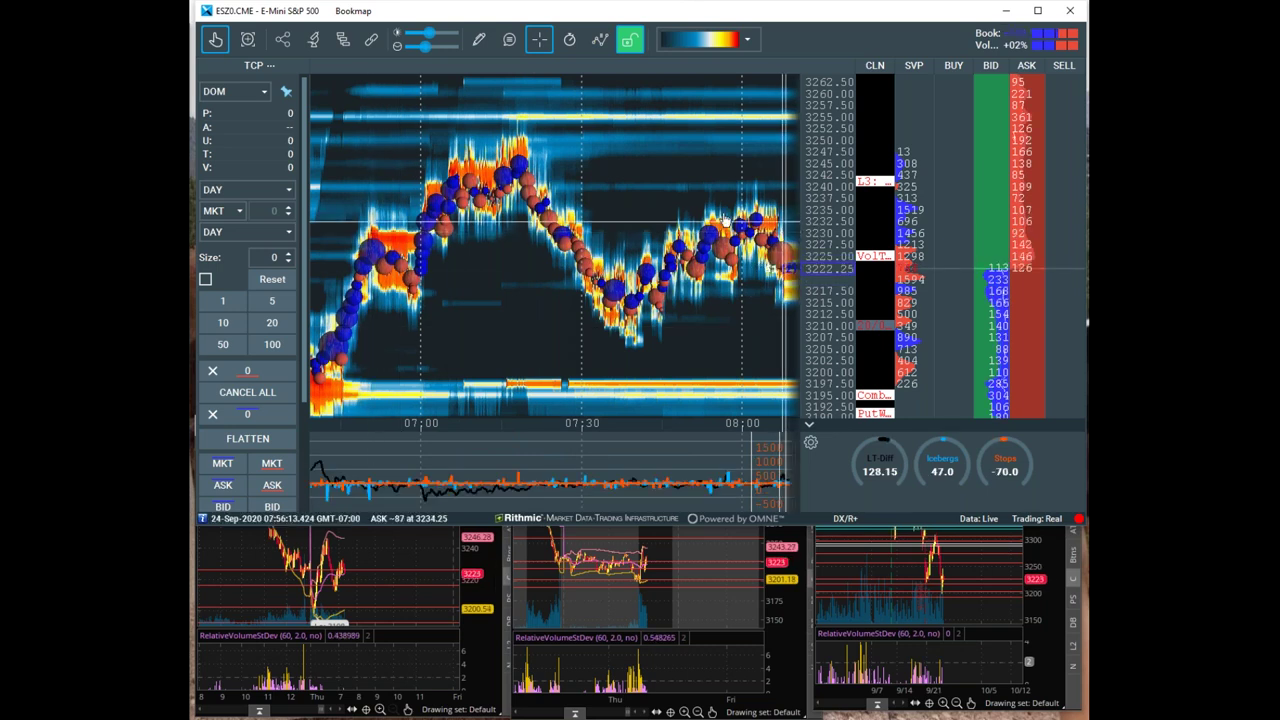
left_click_drag(596, 266, 647, 215)
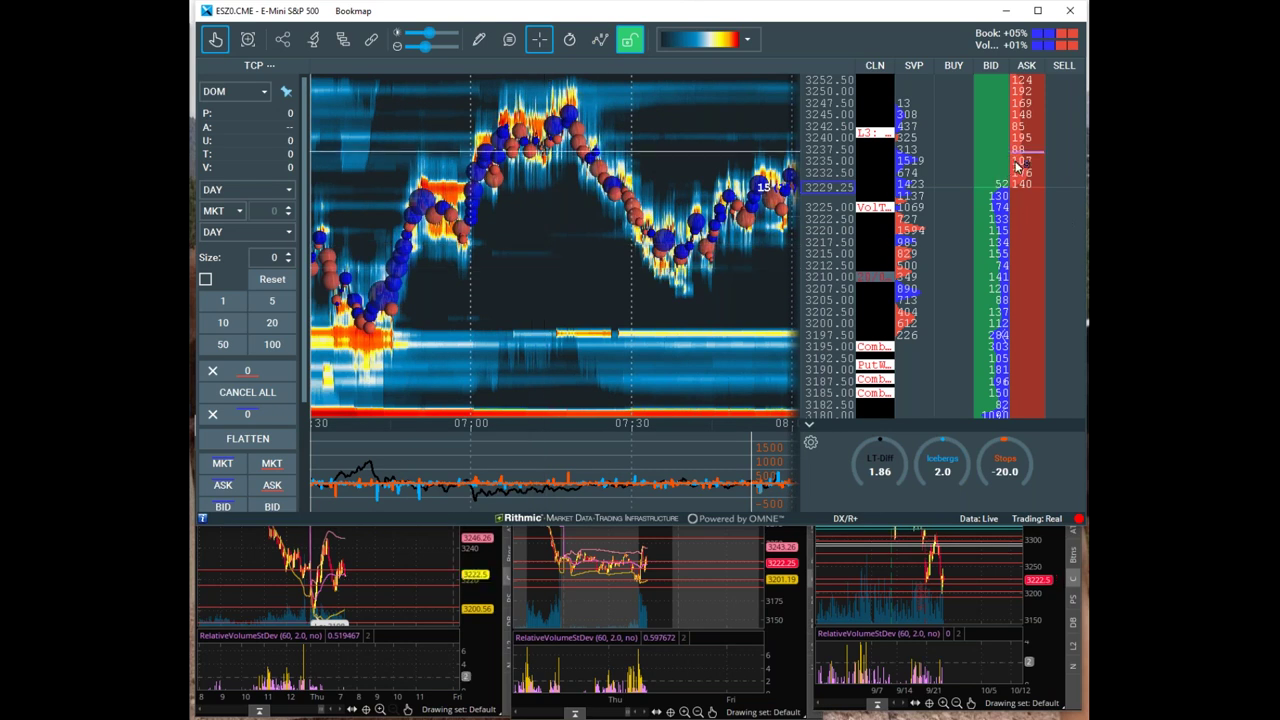
scroll(700, 287, "down", 2)
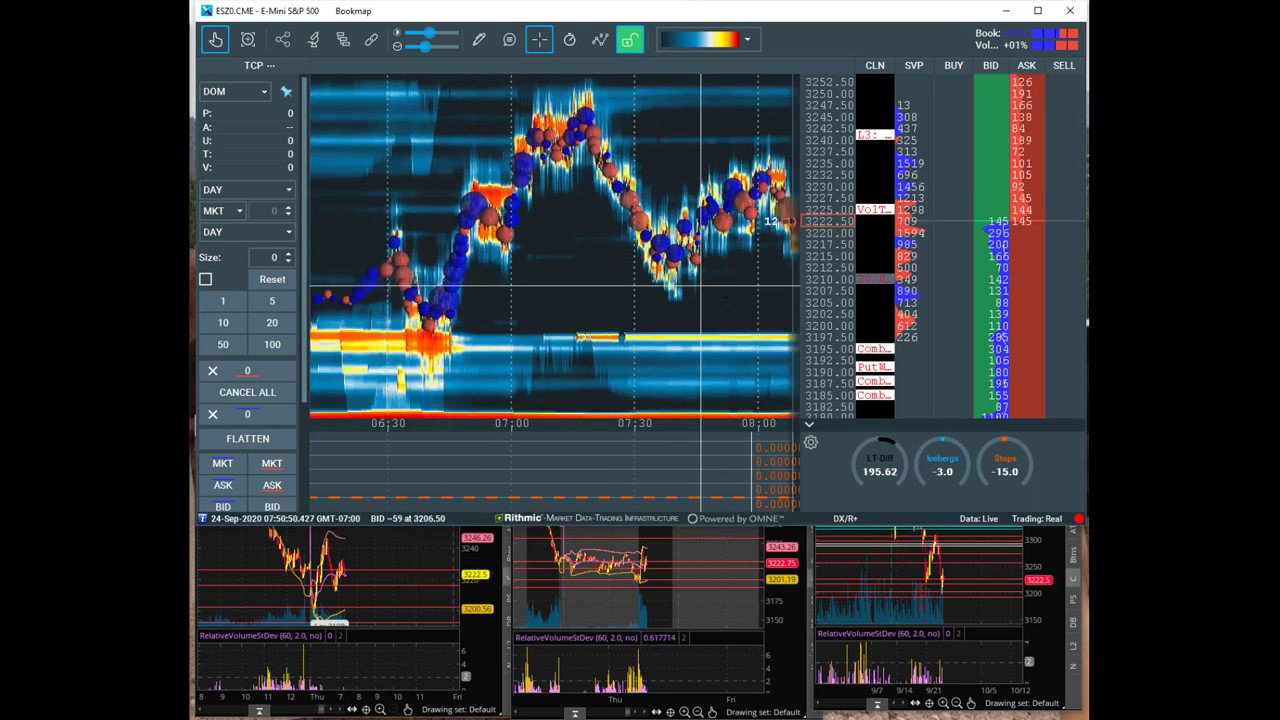
left_click_drag(726, 297, 655, 300)
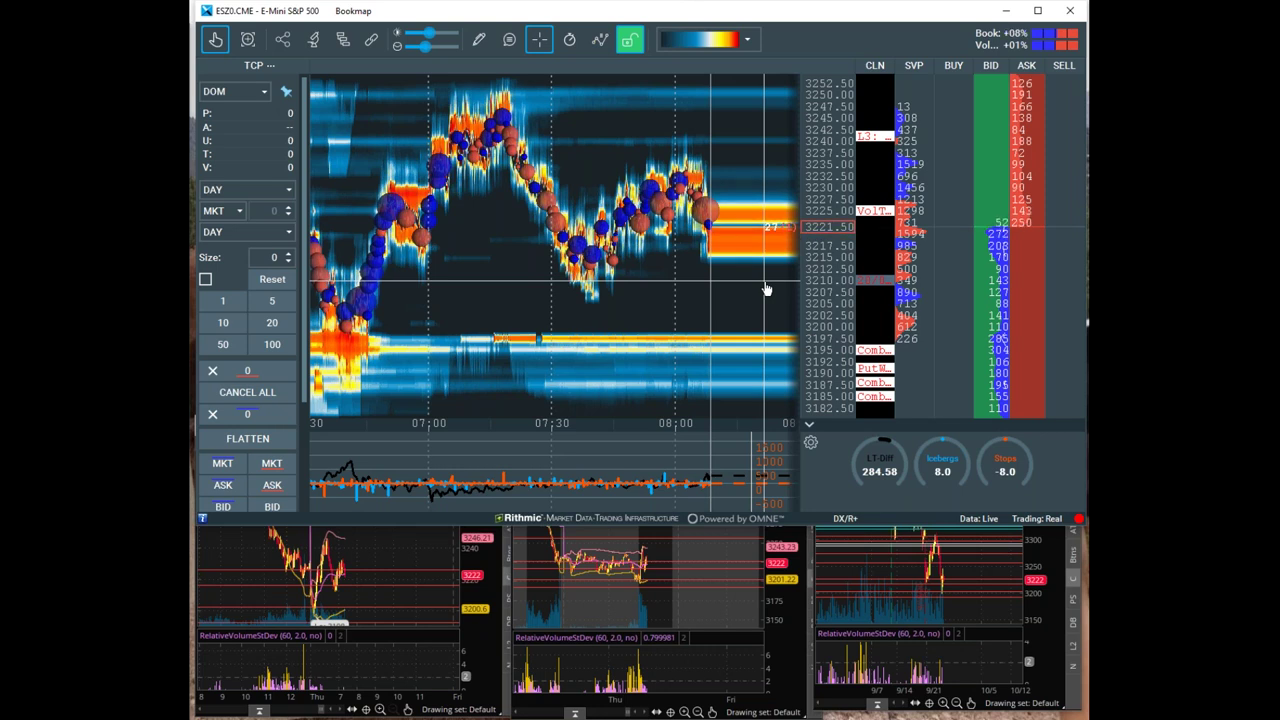
scroll(674, 279, "up", 2)
scroll(674, 279, "up", 2)
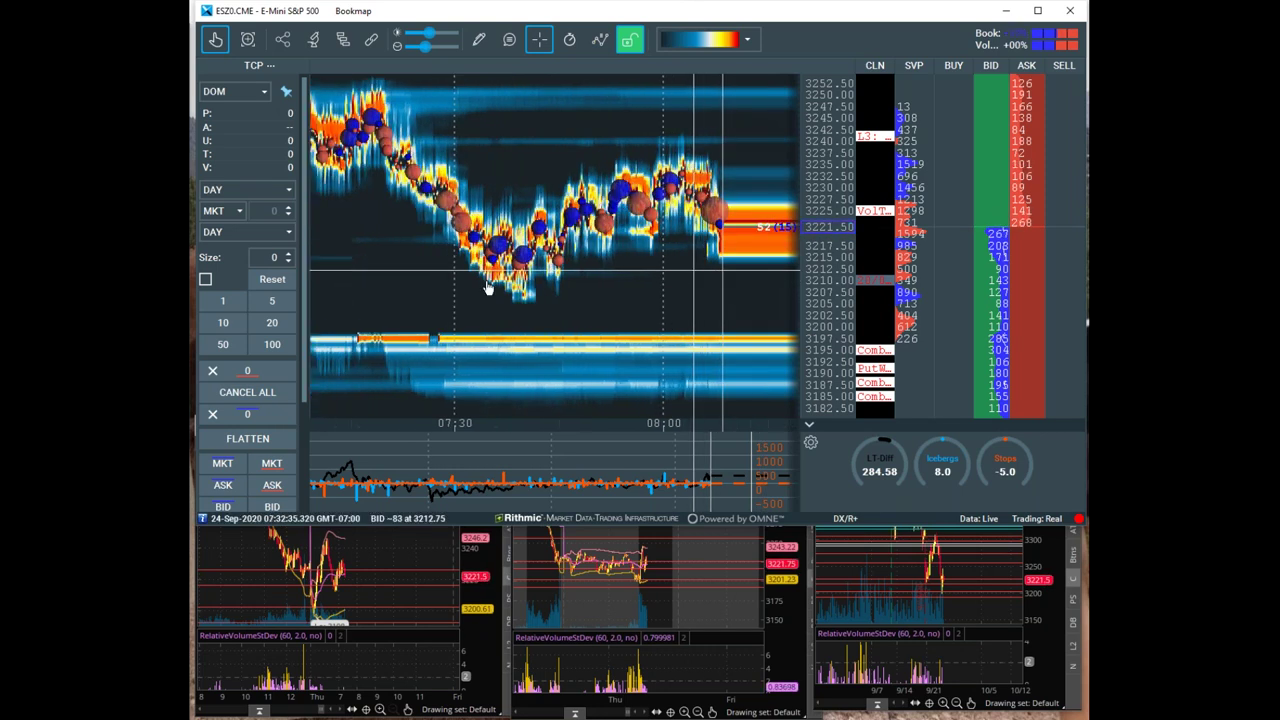
left_click_drag(488, 288, 622, 290)
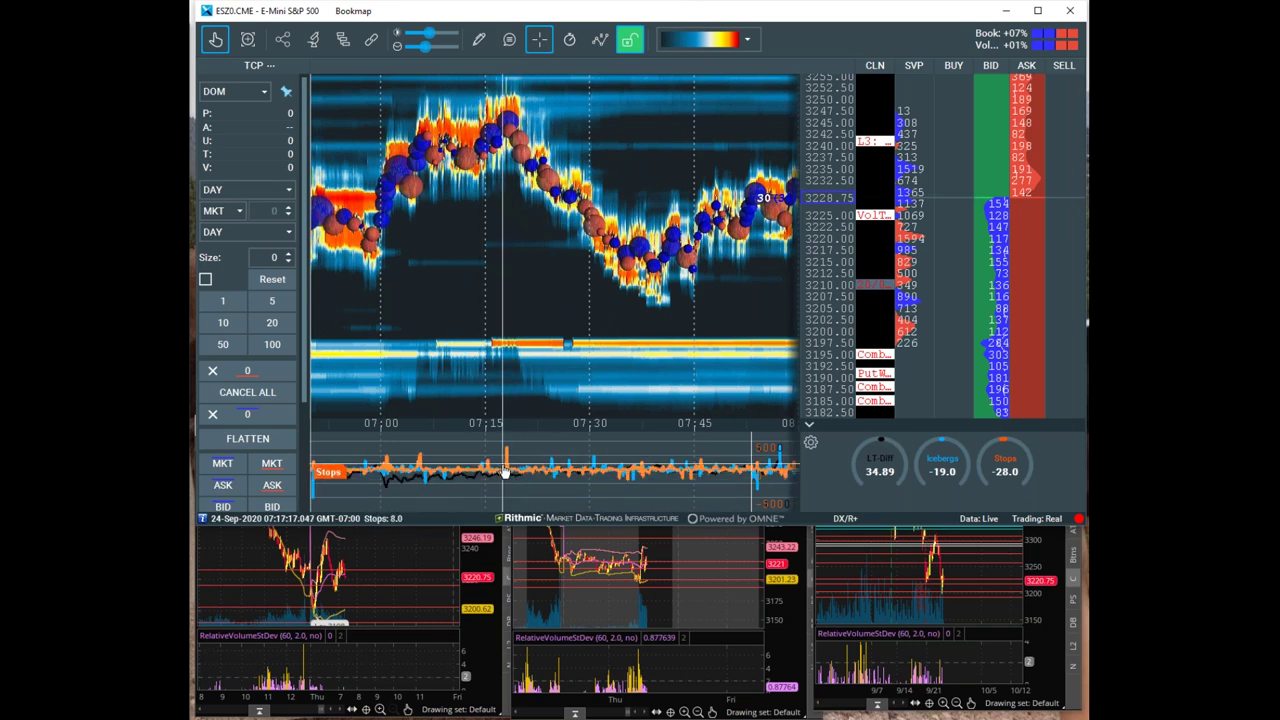
left_click(534, 474)
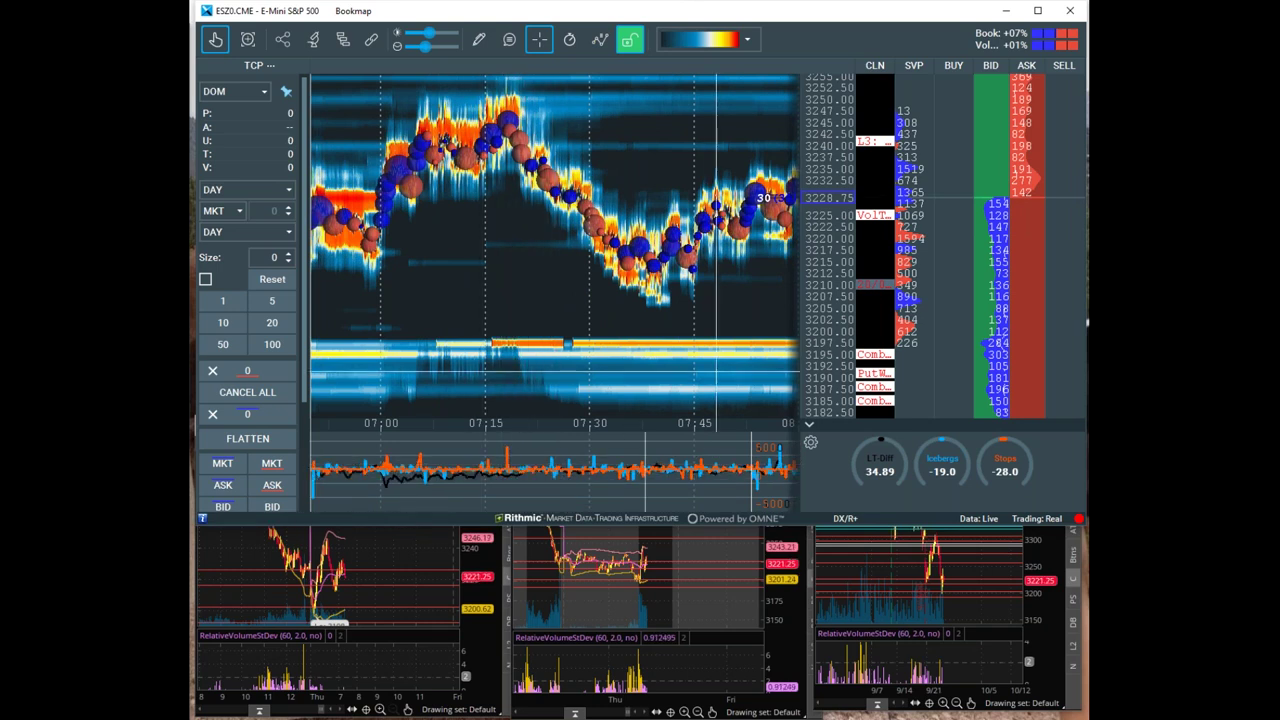
Bring the CME Group Market by Order (MBO) page into view, review its Background and Client Benefits sections, and move it away
left_click_drag(1087, 70, 300, 12)
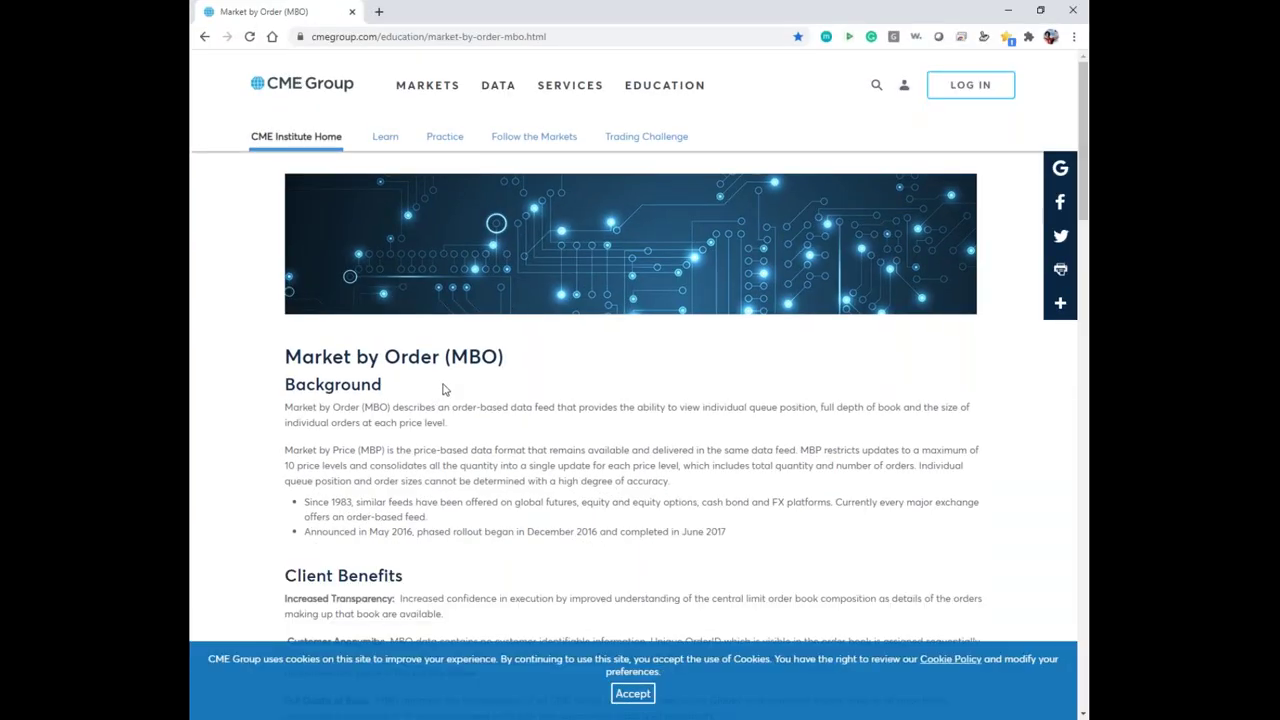
scroll(537, 435, "down", 3)
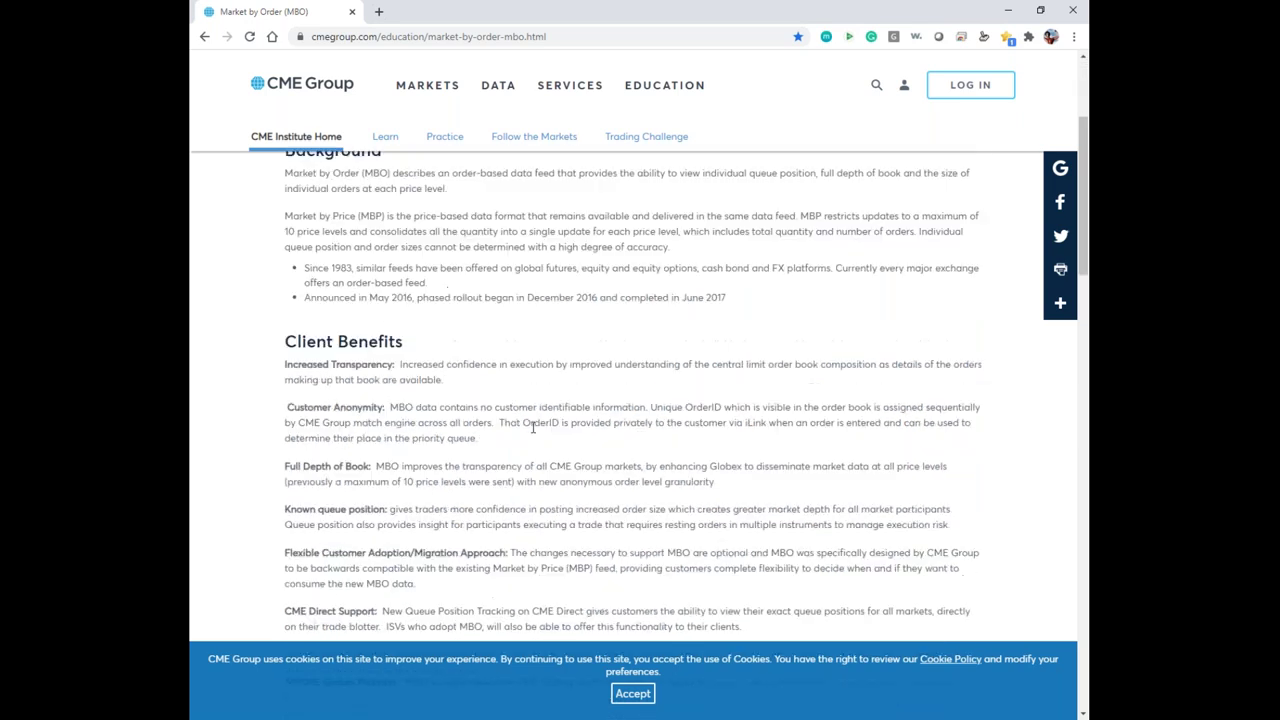
scroll(539, 409, "up", 3)
scroll(538, 401, "down", 2)
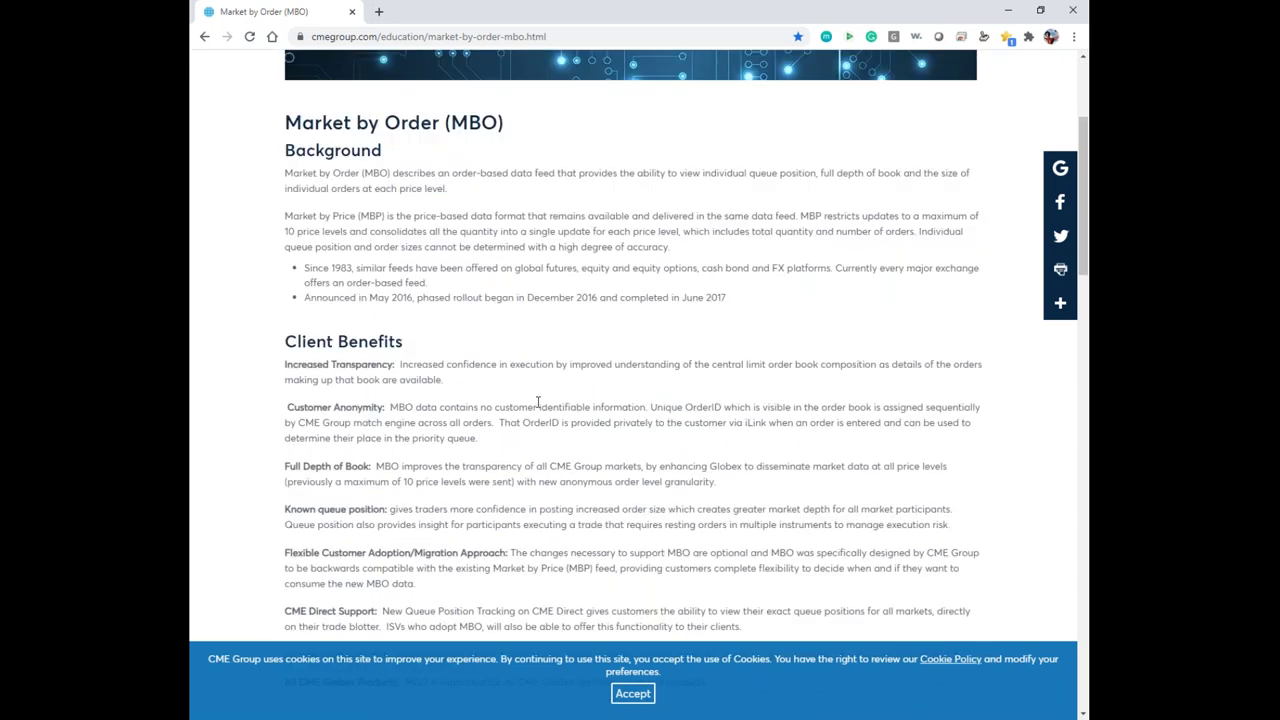
scroll(555, 364, "down", 2)
scroll(474, 323, "up", 4)
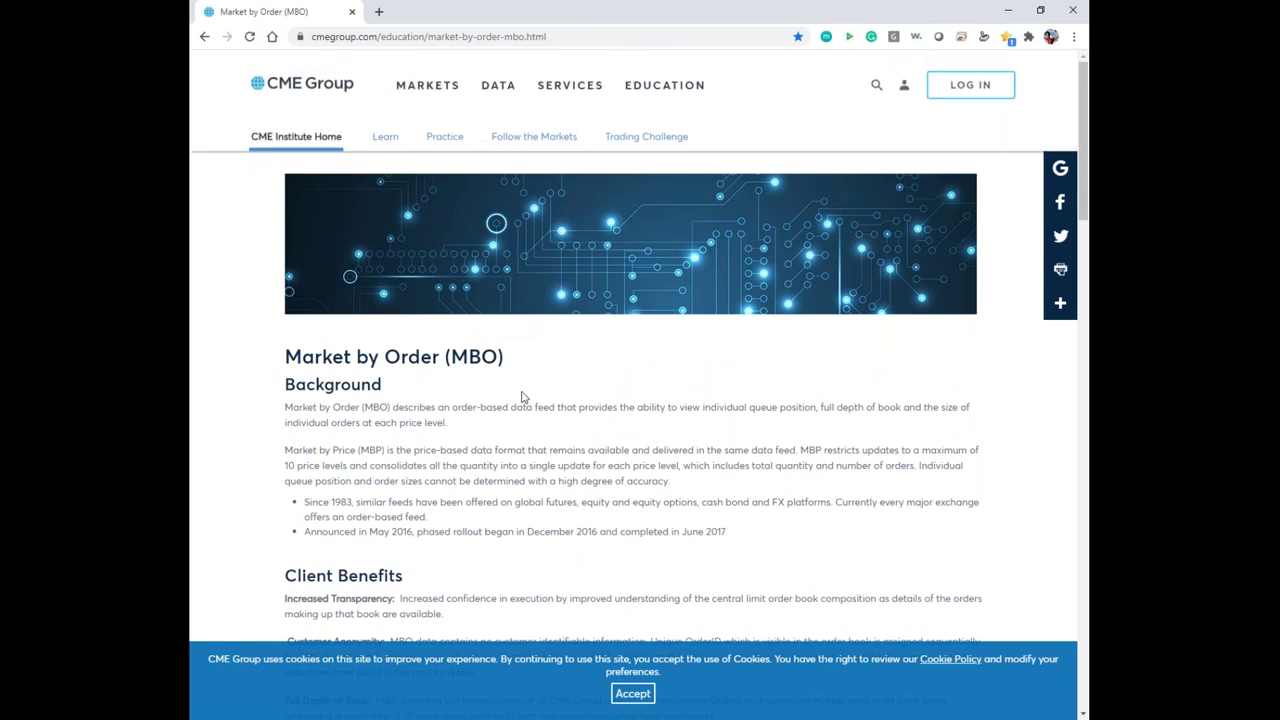
scroll(598, 395, "down", 2)
scroll(598, 397, "up", 2)
double_click(424, 28)
left_click_drag(424, 28, 1087, 28)
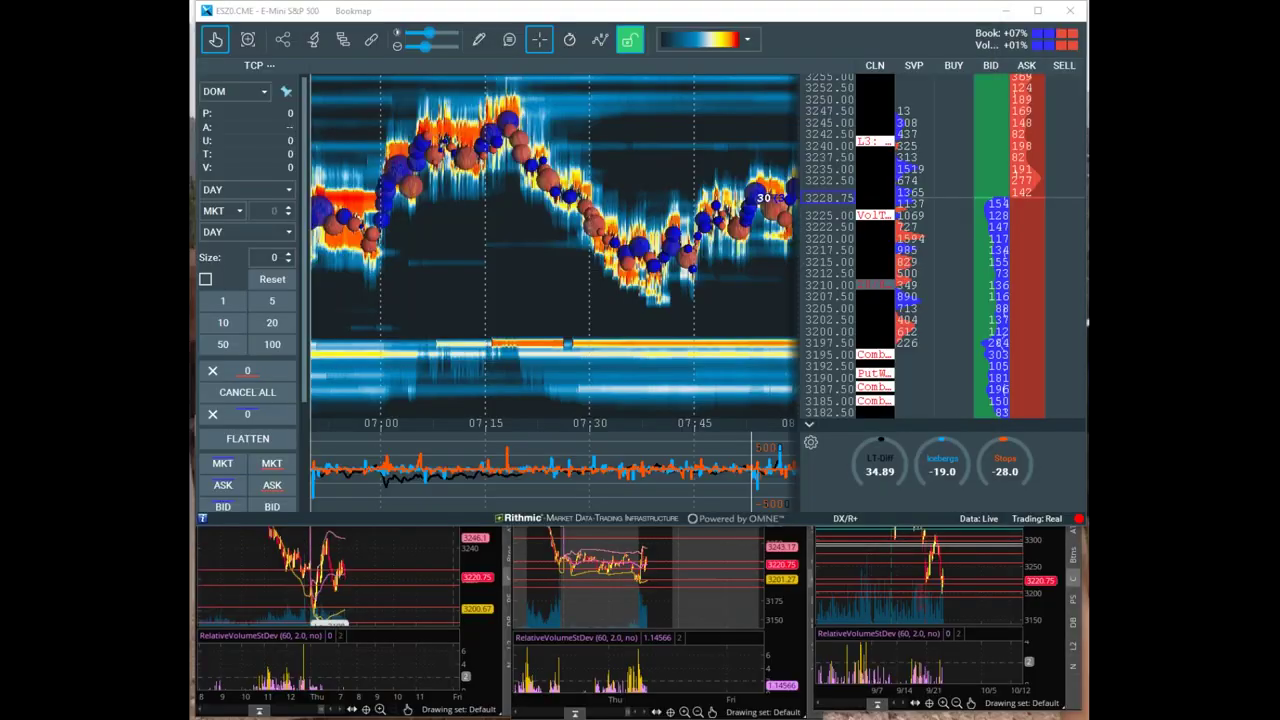
Examine the 5-minute /ES chart maximized in thinkorswim, clearing the pen annotations before restoring the window size
left_click(697, 550)
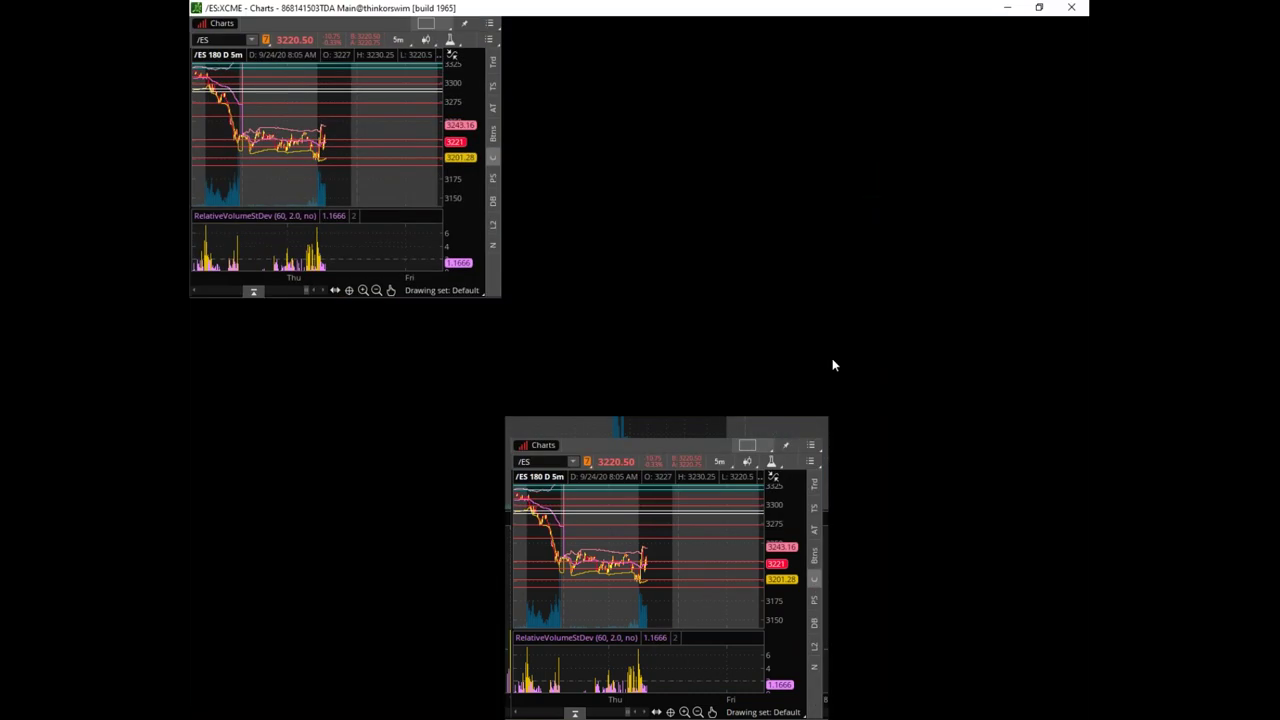
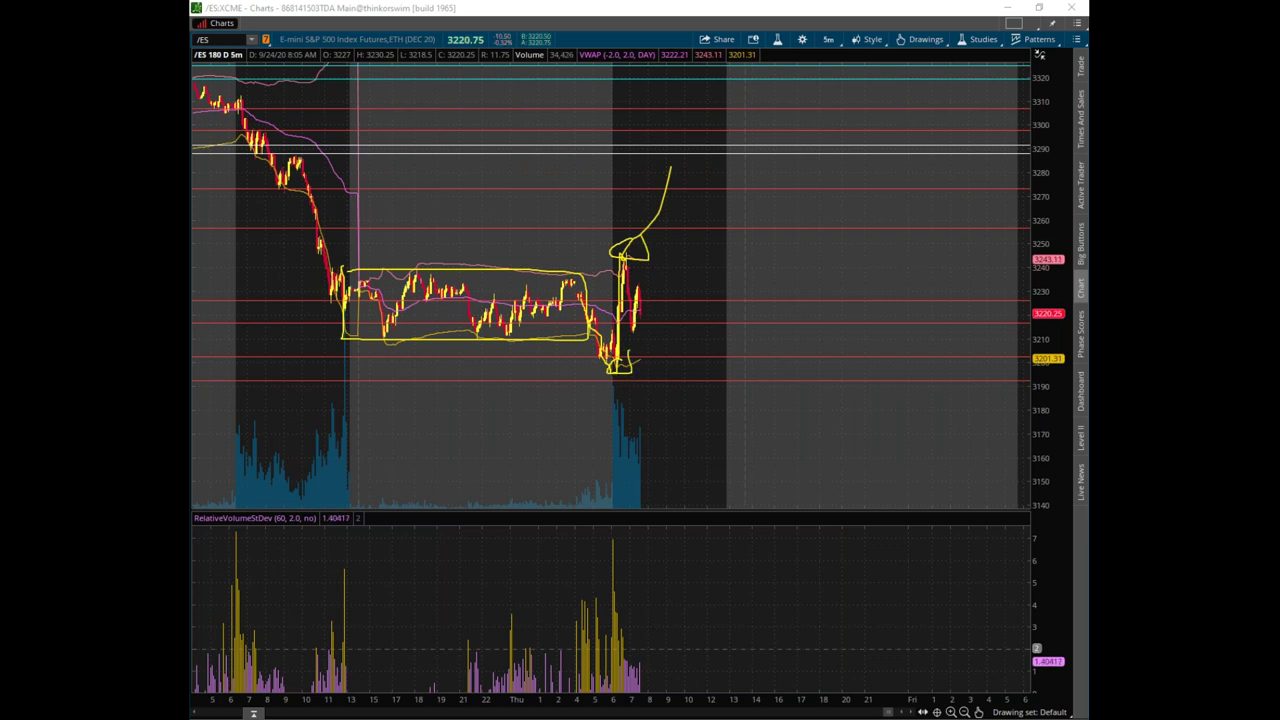
key("Escape")
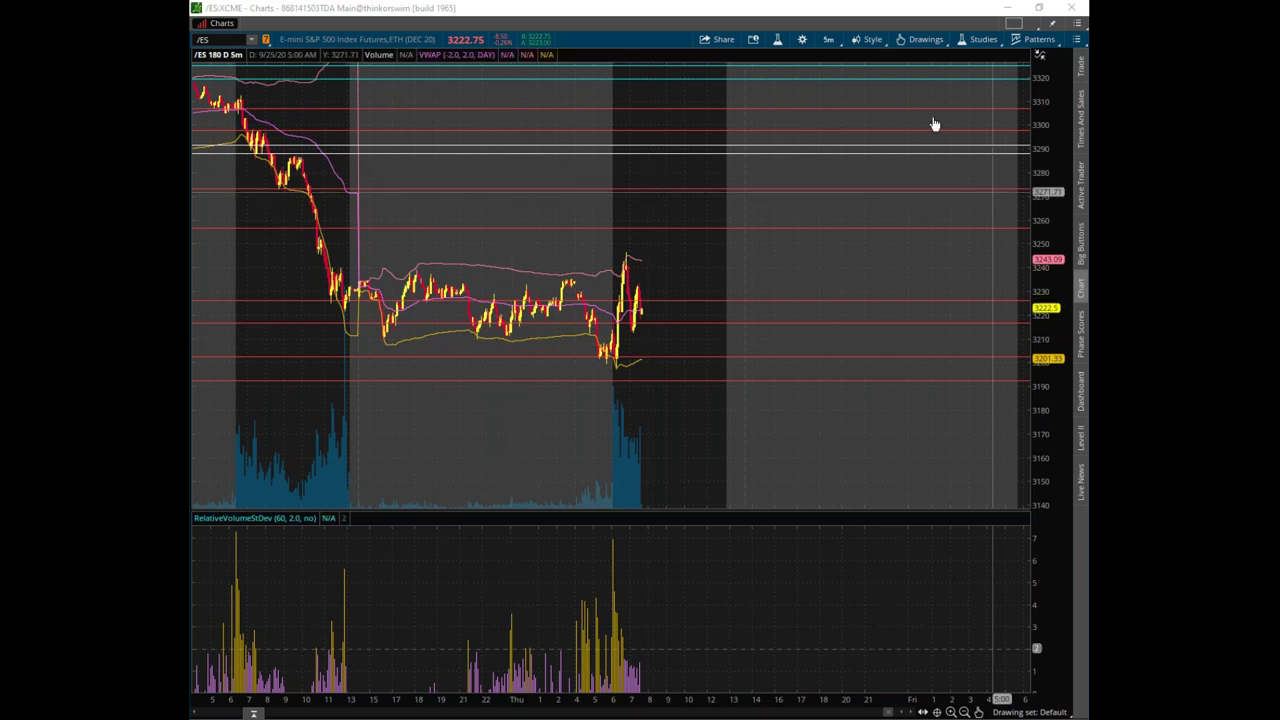
left_click(1030, 12)
Examine the E-mini S&P 500 heatmap in Bookmap from before 06:00 through 08:00
left_click(608, 190)
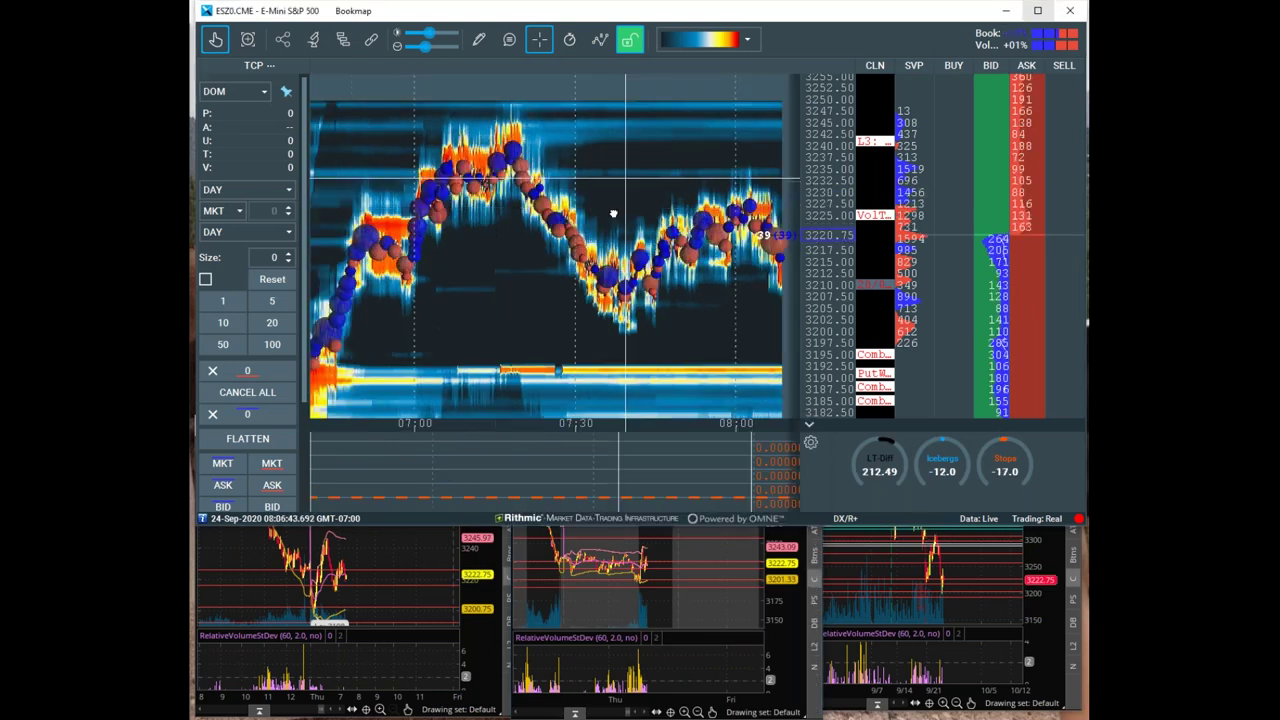
scroll(626, 334, "down", 2)
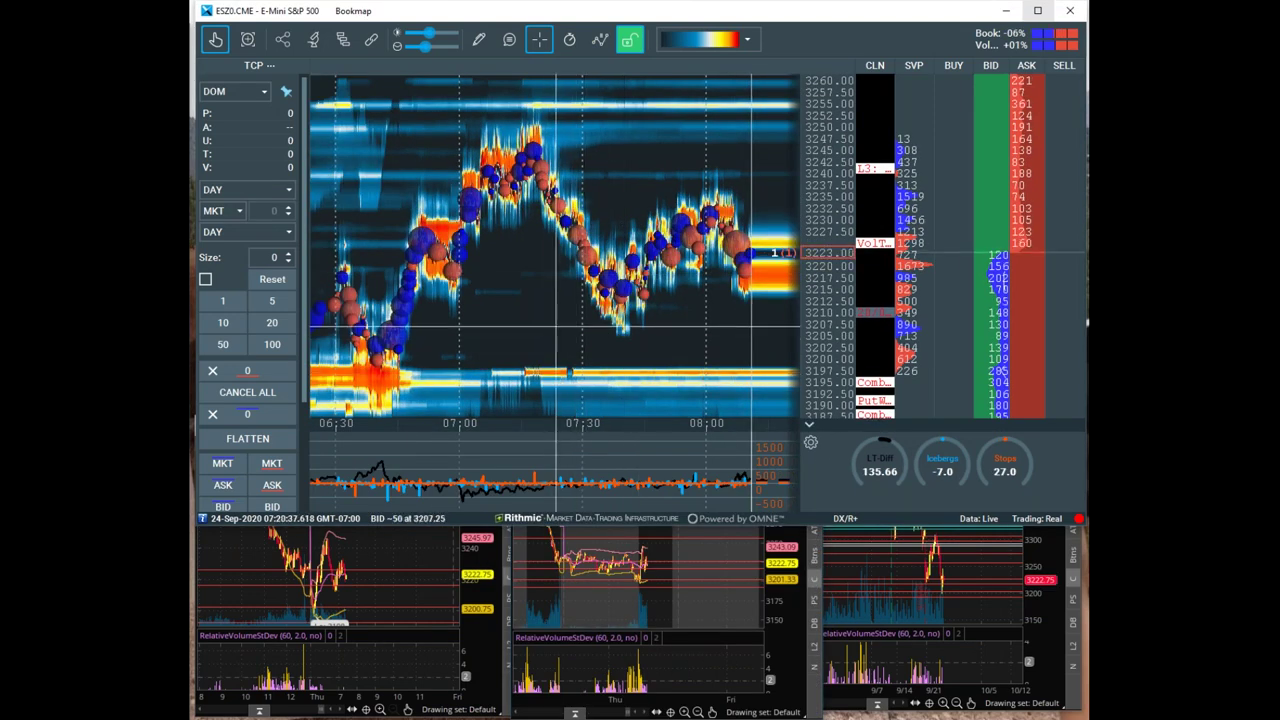
scroll(556, 327, "down", 2)
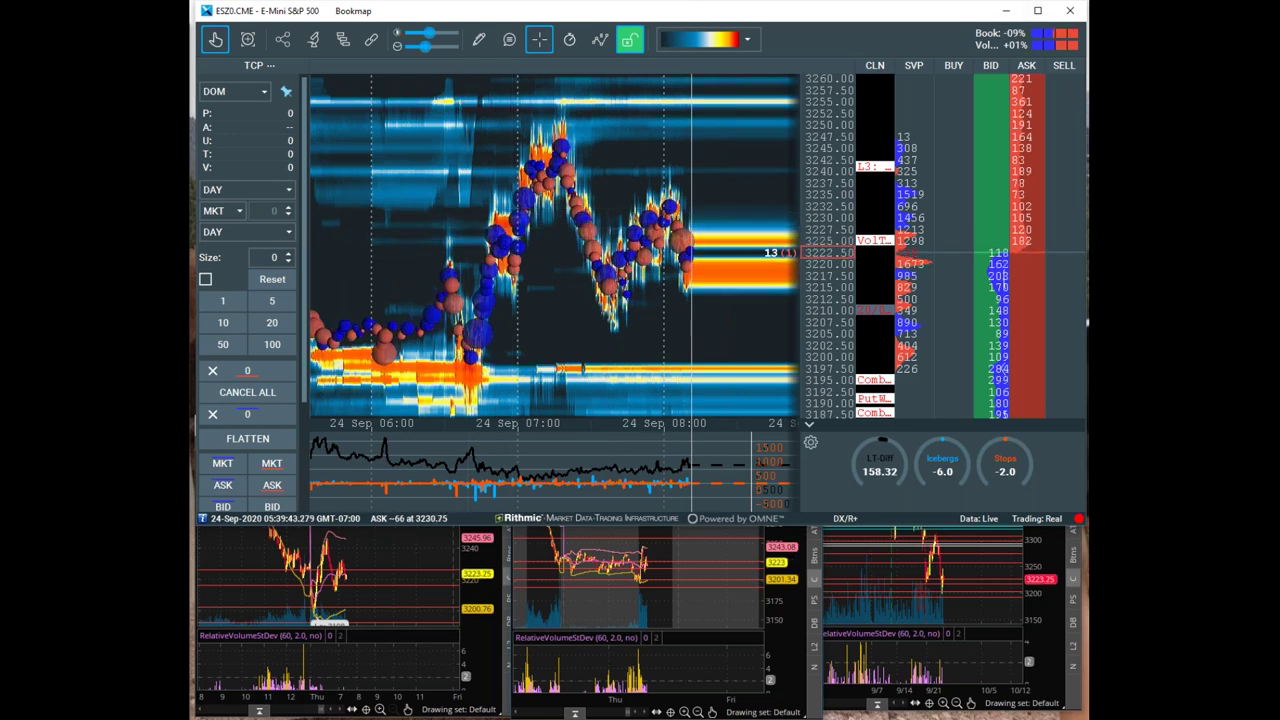
Bring the COMEX Gold Futures Bookmap window into view and briefly view the 5-minute /ES thinkorswim chart maximized
left_click_drag(0, 170, 716, 30)
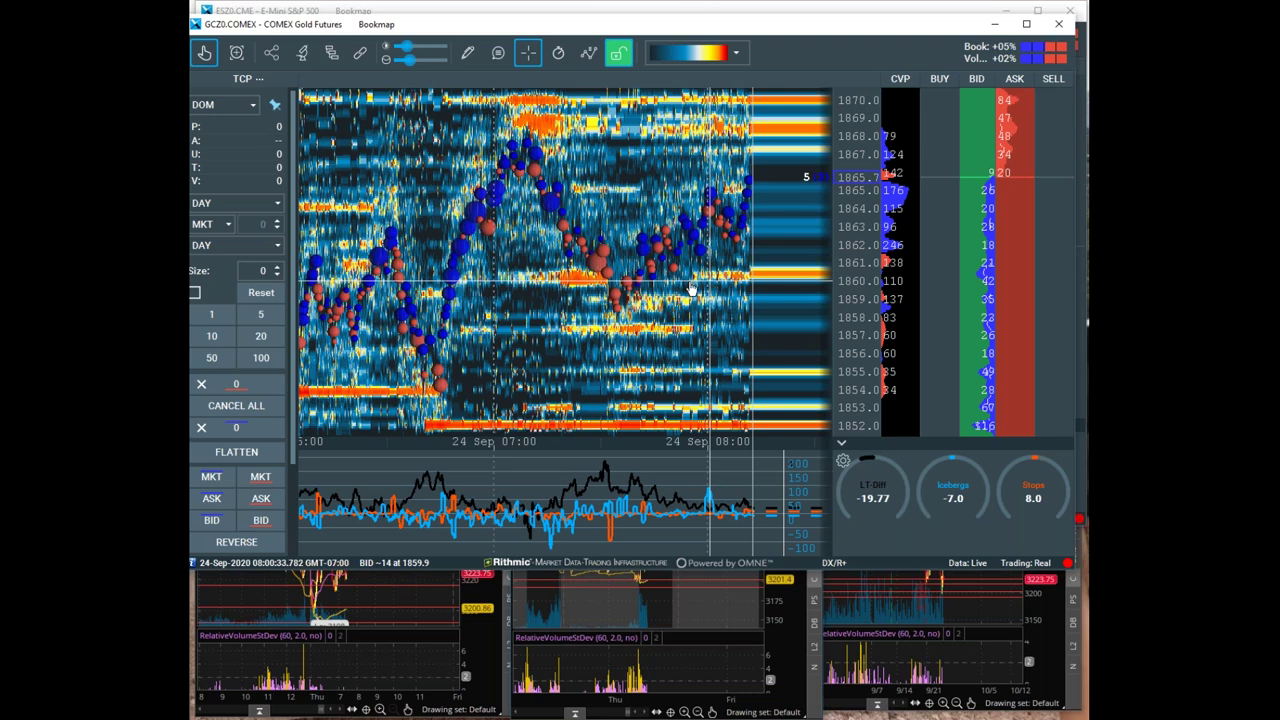
left_click(683, 637)
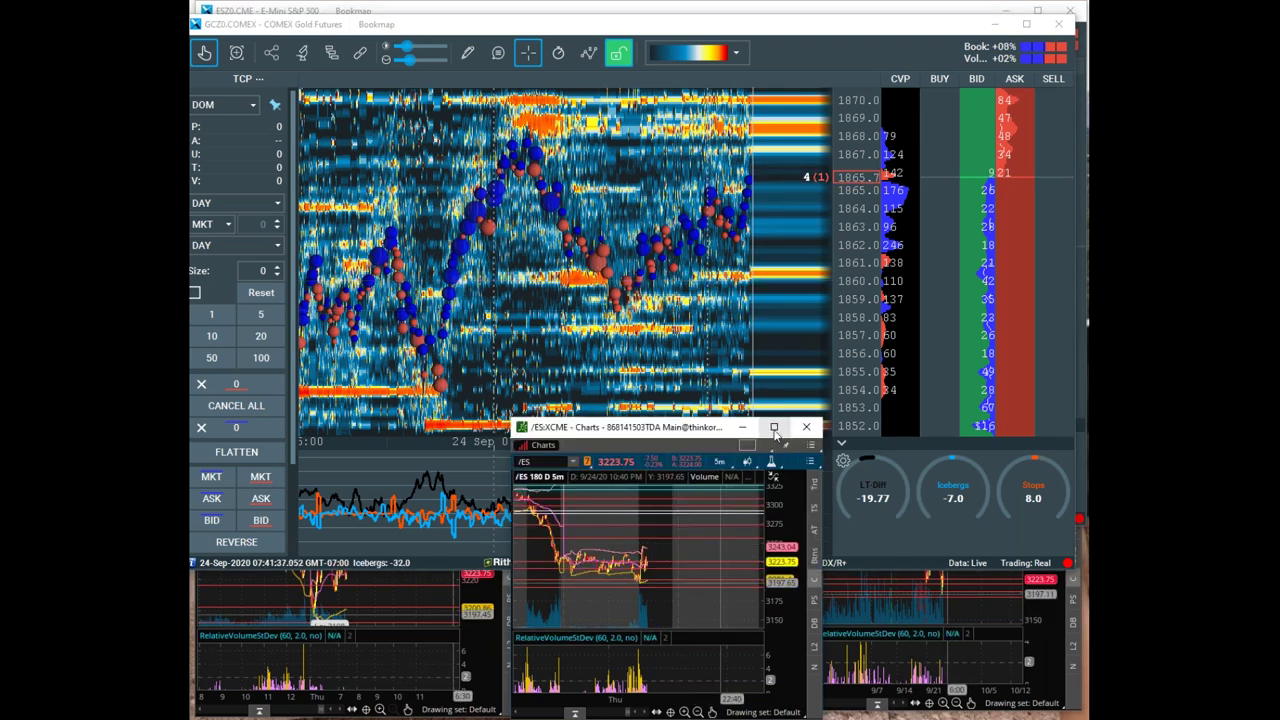
left_click(774, 429)
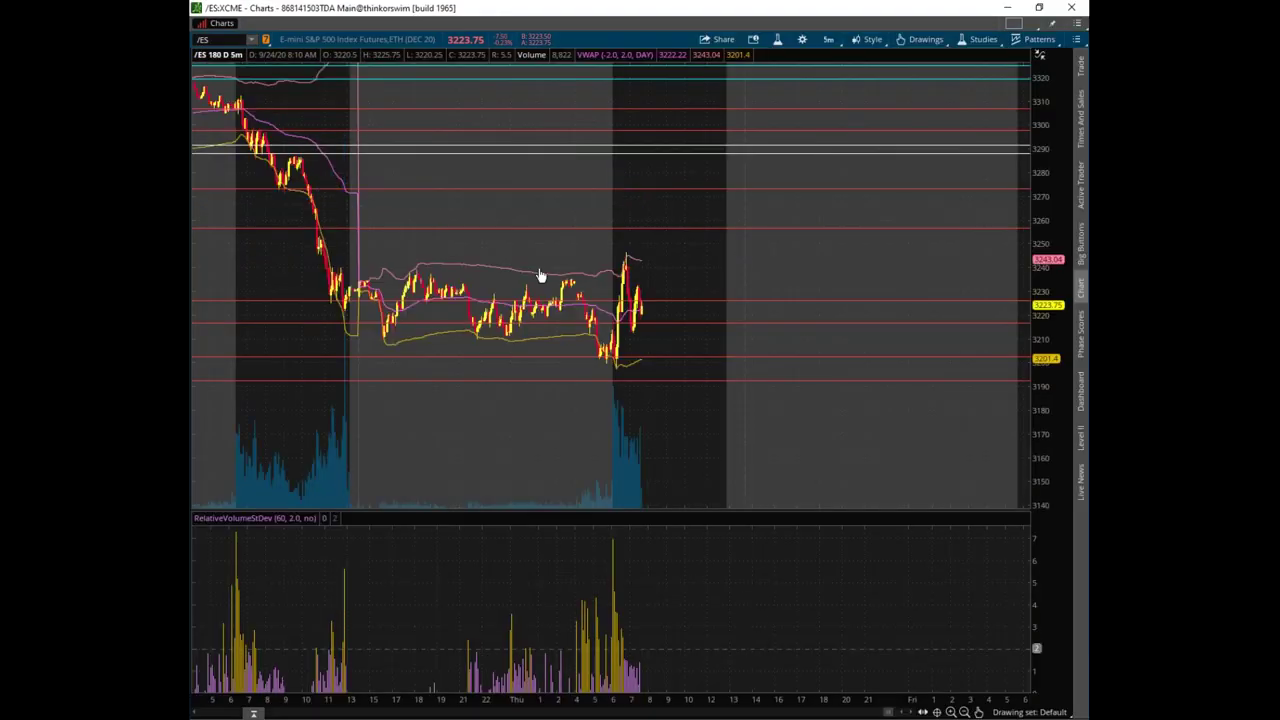
left_click(1039, 8)
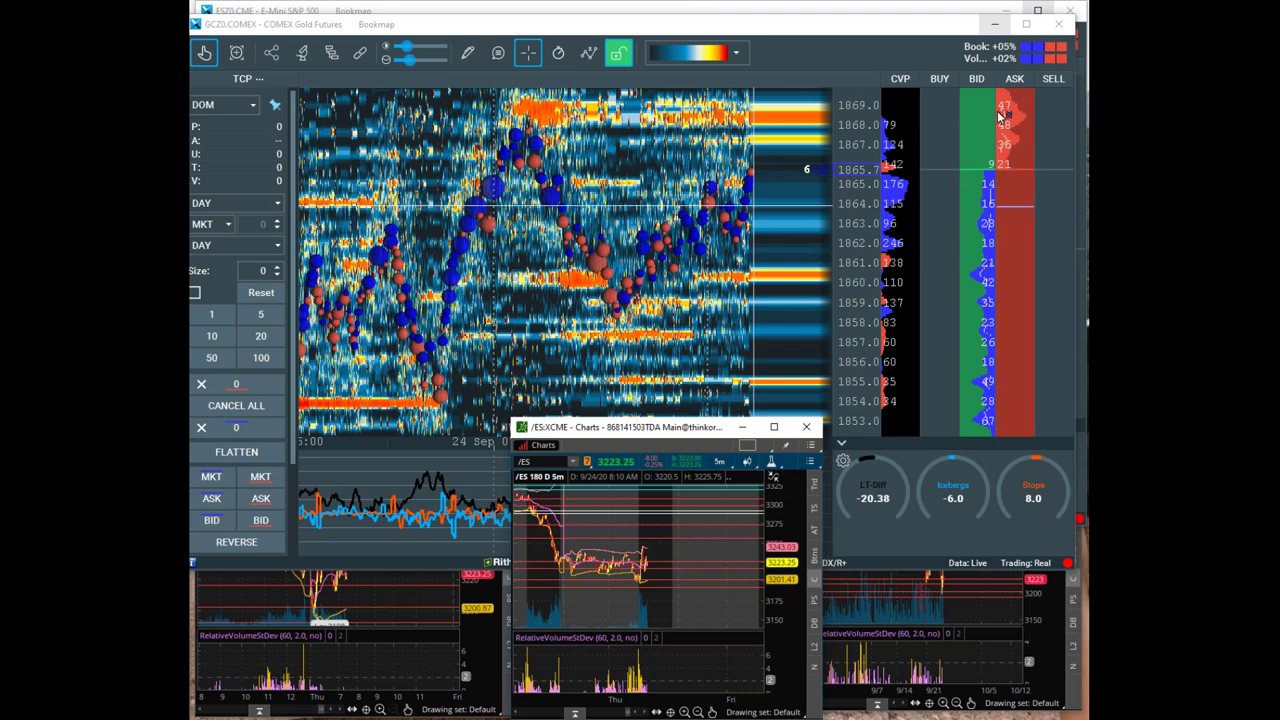
Move the COMEX Gold Futures window away and erase the leftover pen annotations over the E-mini S&P 500 heatmap
left_click_drag(809, 36, 0, 70)
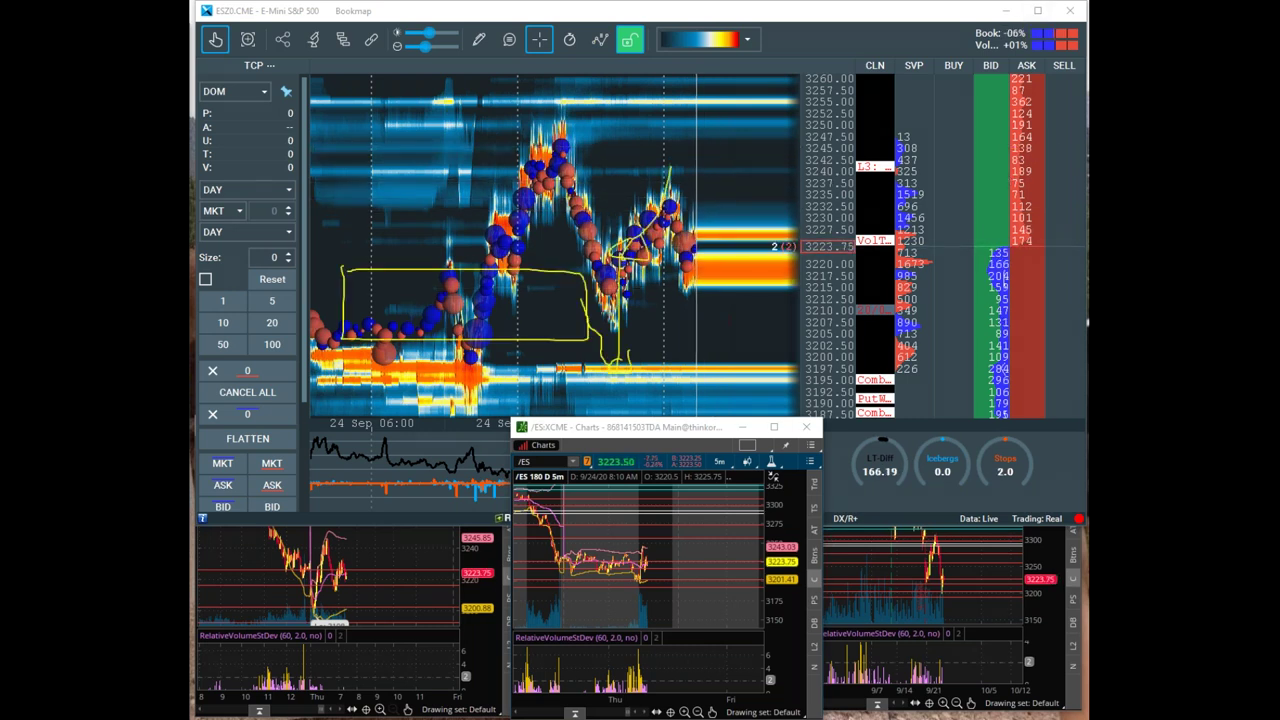
key("ctrl+shift+7")
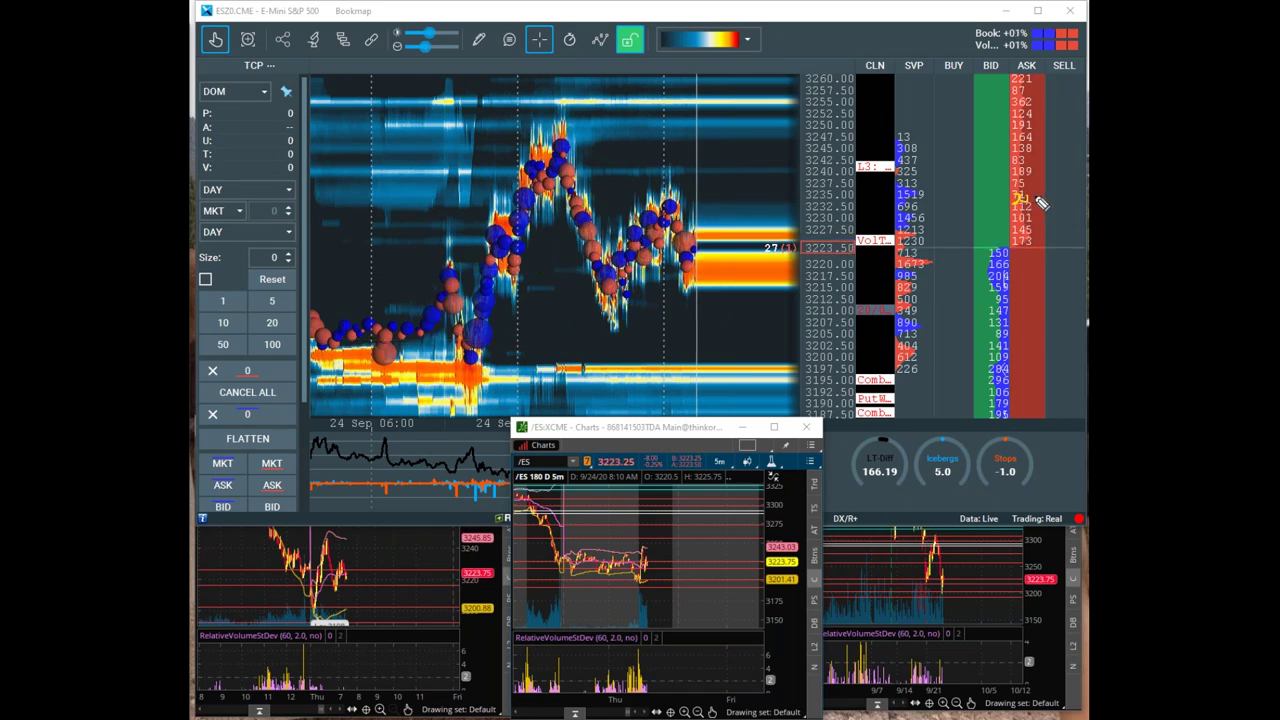
Annotate the ask sizes around 3235 and the best offer near 3222 in the E-mini S&P 500 order book, clearing the marks at the end
left_click_drag(1014, 186, 1051, 182)
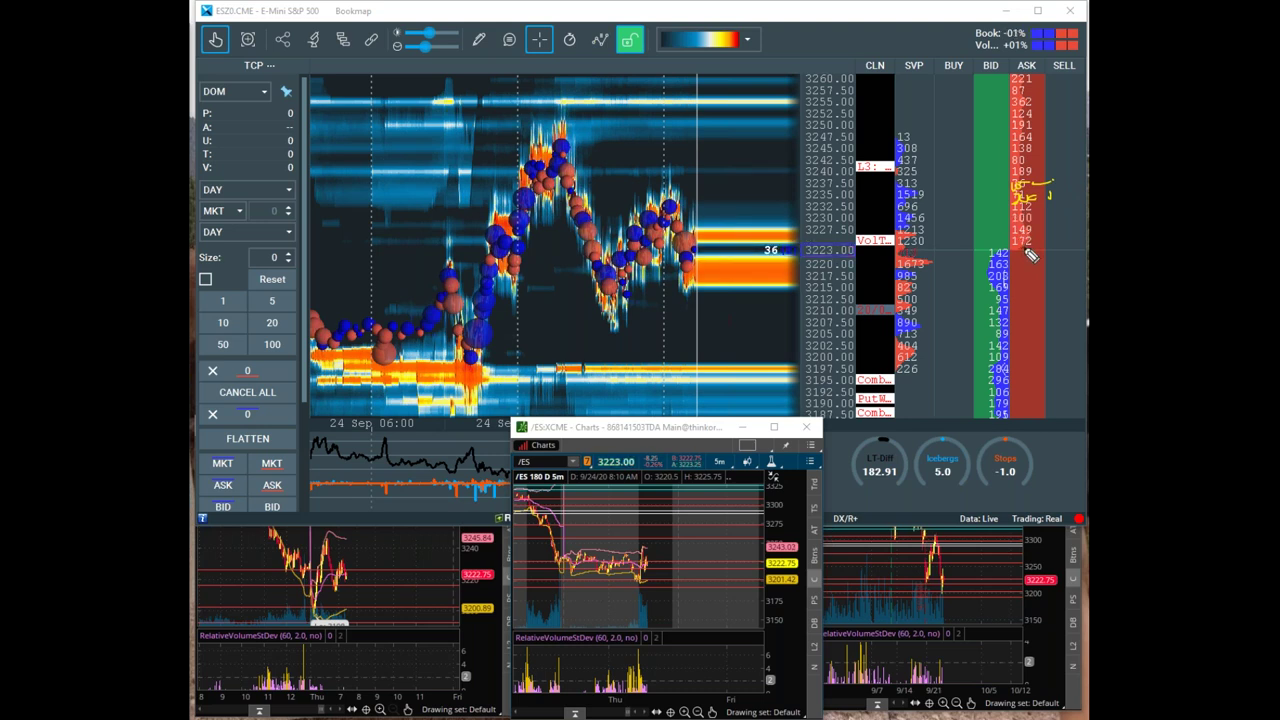
left_click_drag(1017, 256, 1033, 258)
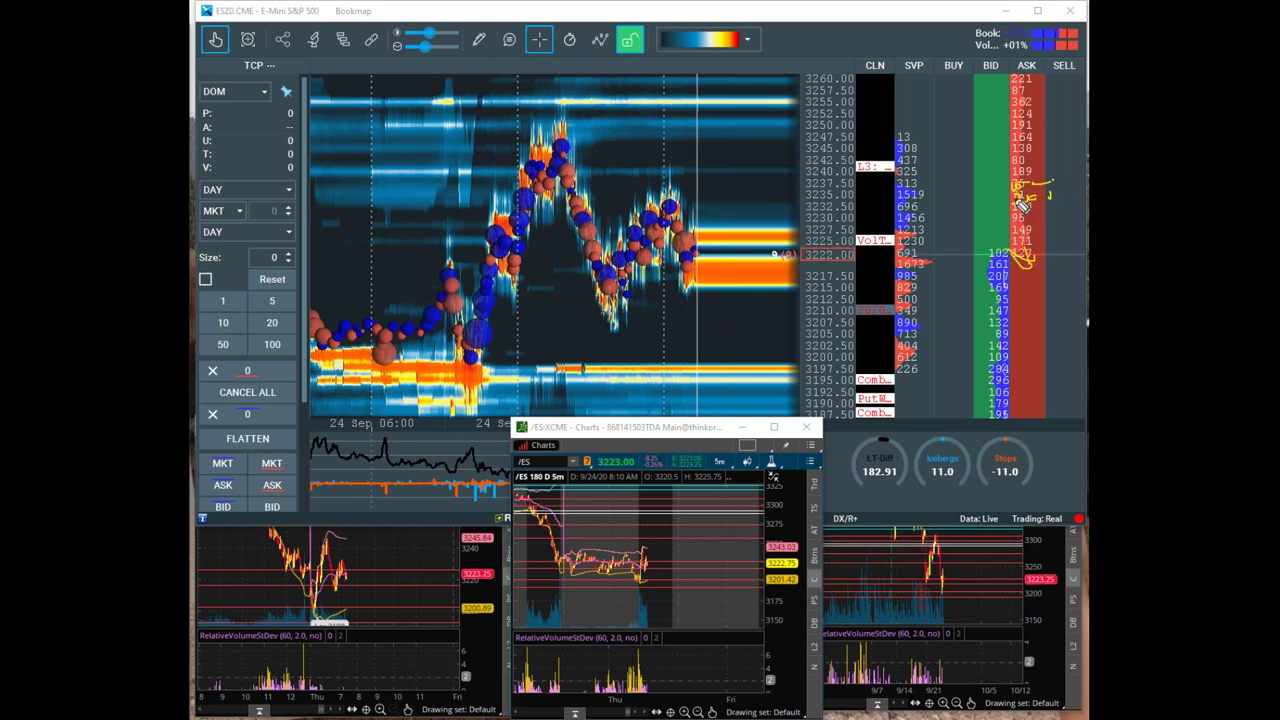
left_click_drag(1024, 177, 1043, 175)
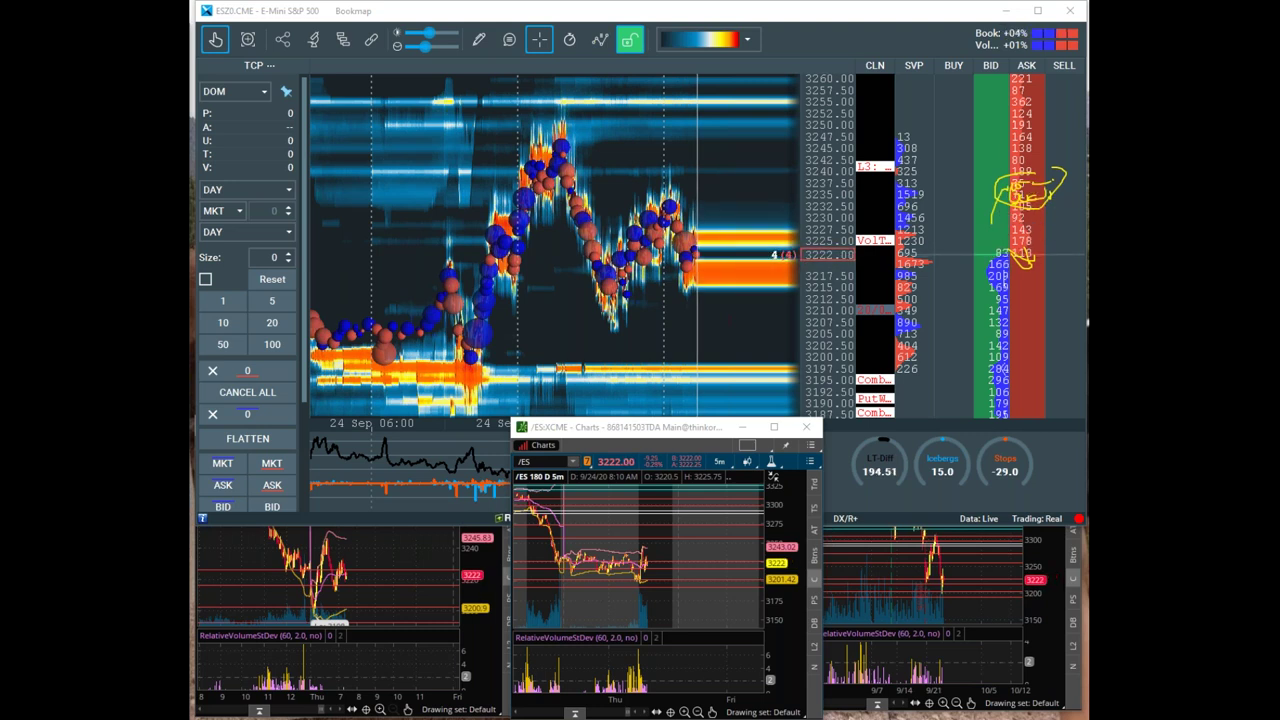
key("Escape")
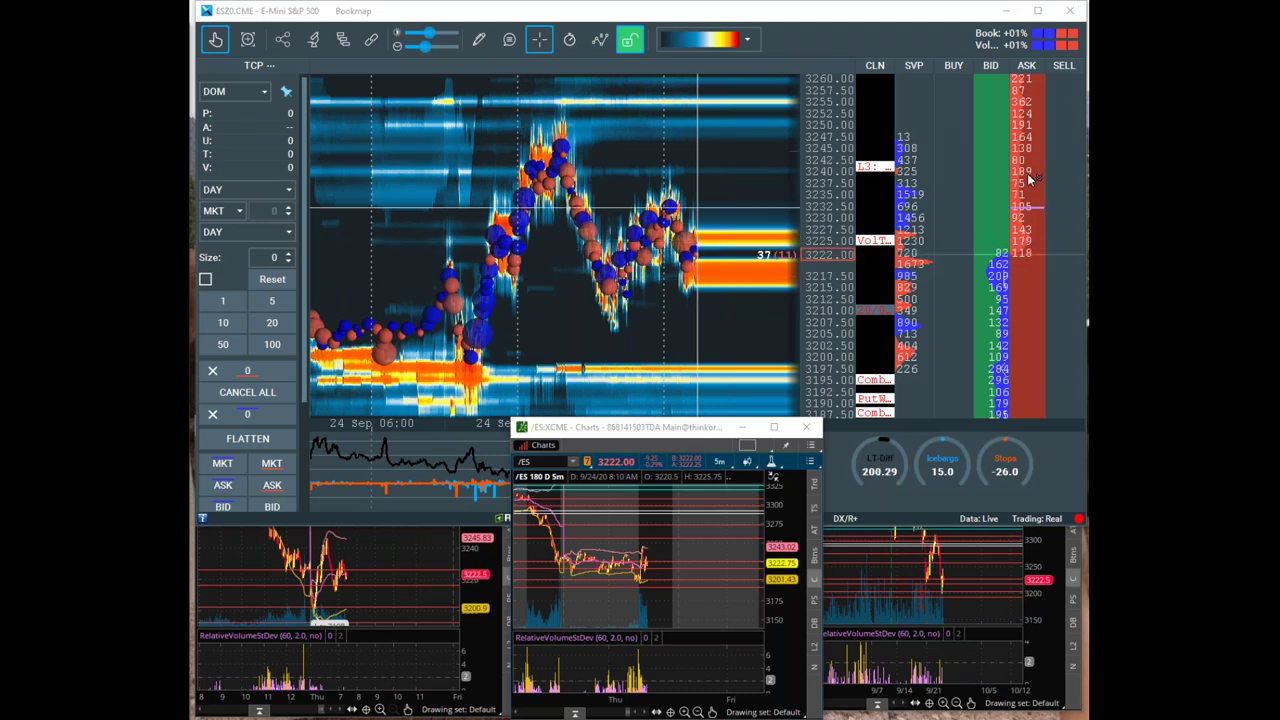
left_click_drag(1035, 170, 1030, 258)
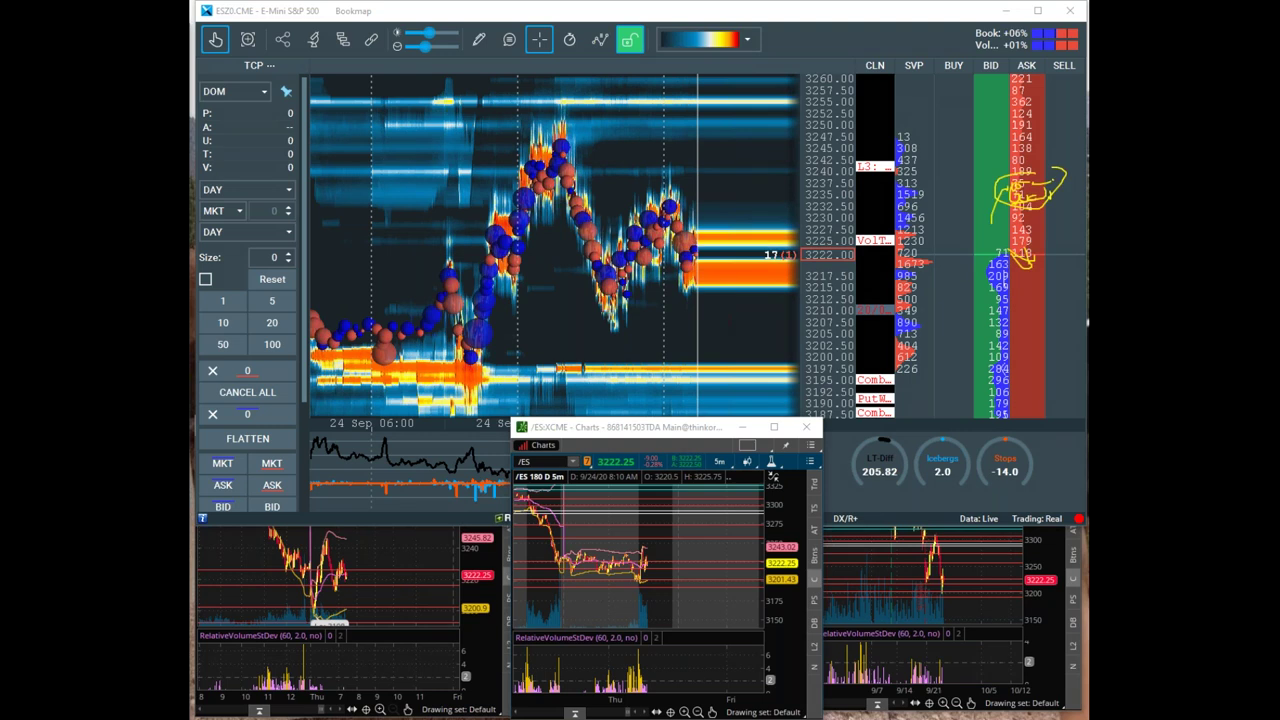
key("Escape")
mouse_move(1020, 185)
left_mouse_down()
mouse_move(1012, 222)
mouse_move(1039, 188)
left_mouse_up()
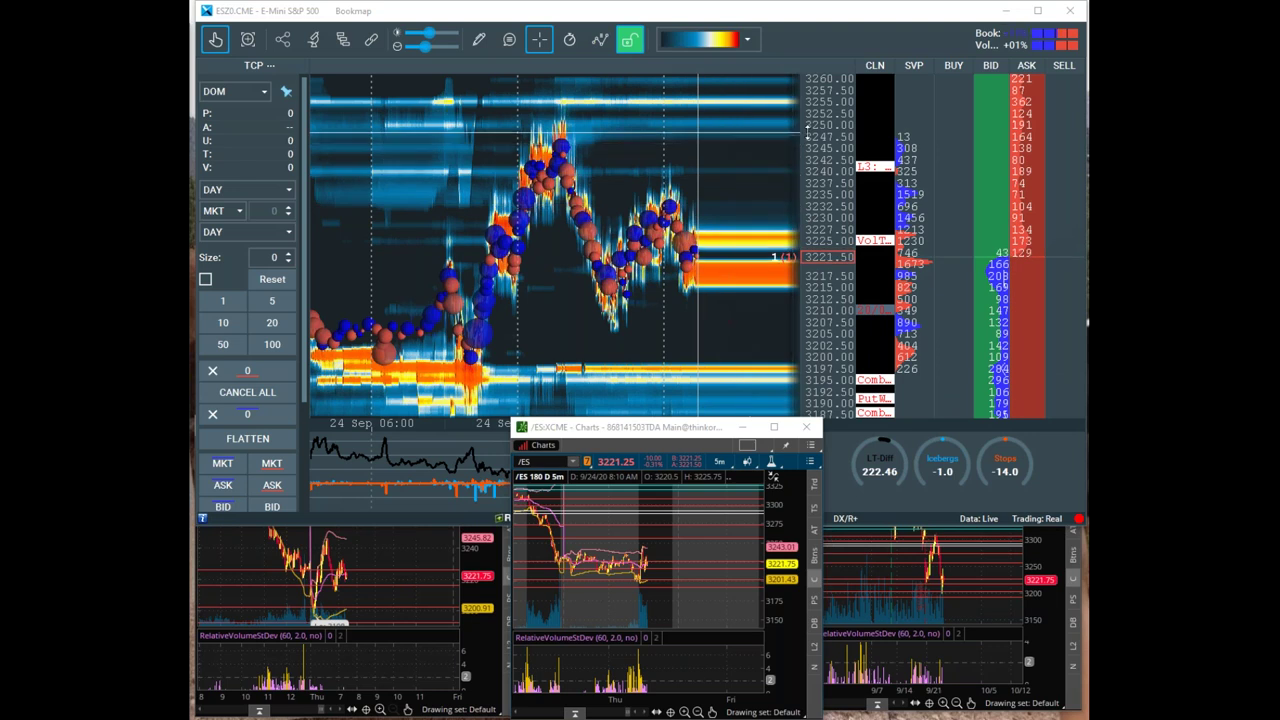
Sketch a price drop to the 3180 liquidity band on the heatmap, circling the band and its bid size before clearing the drawing
left_click_drag(820, 145, 792, 375)
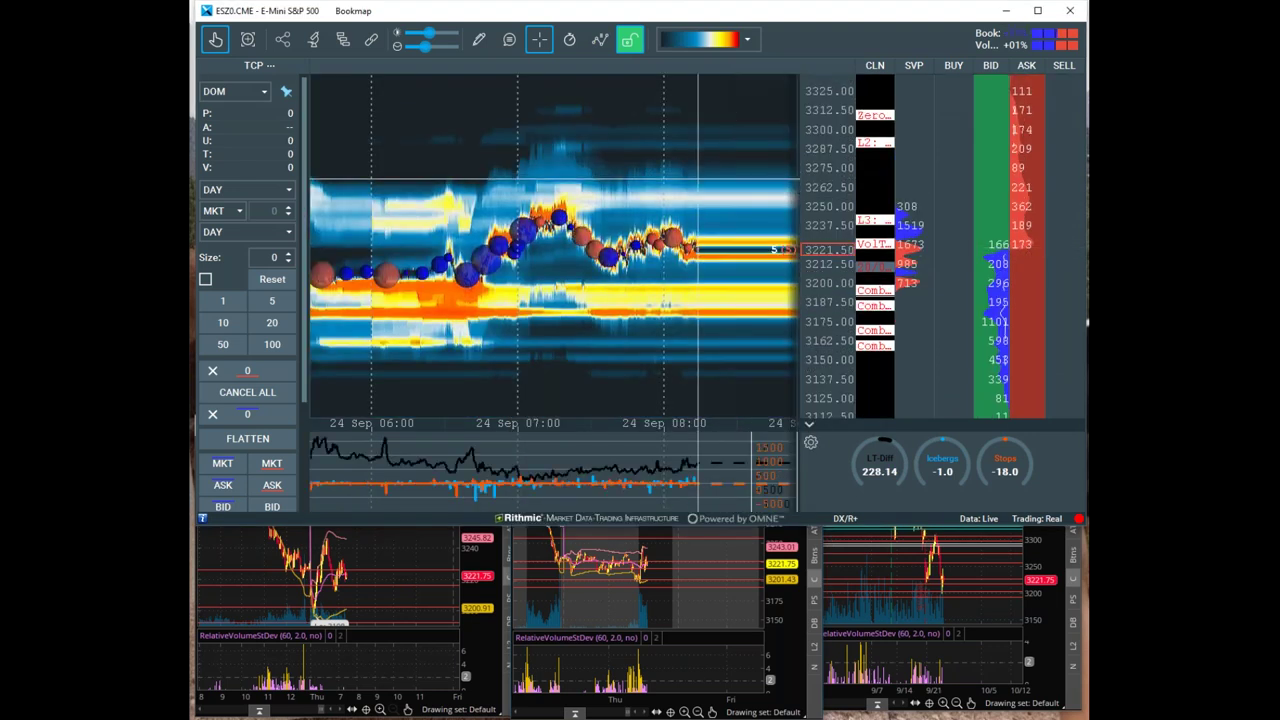
scroll(690, 180, "up", 3)
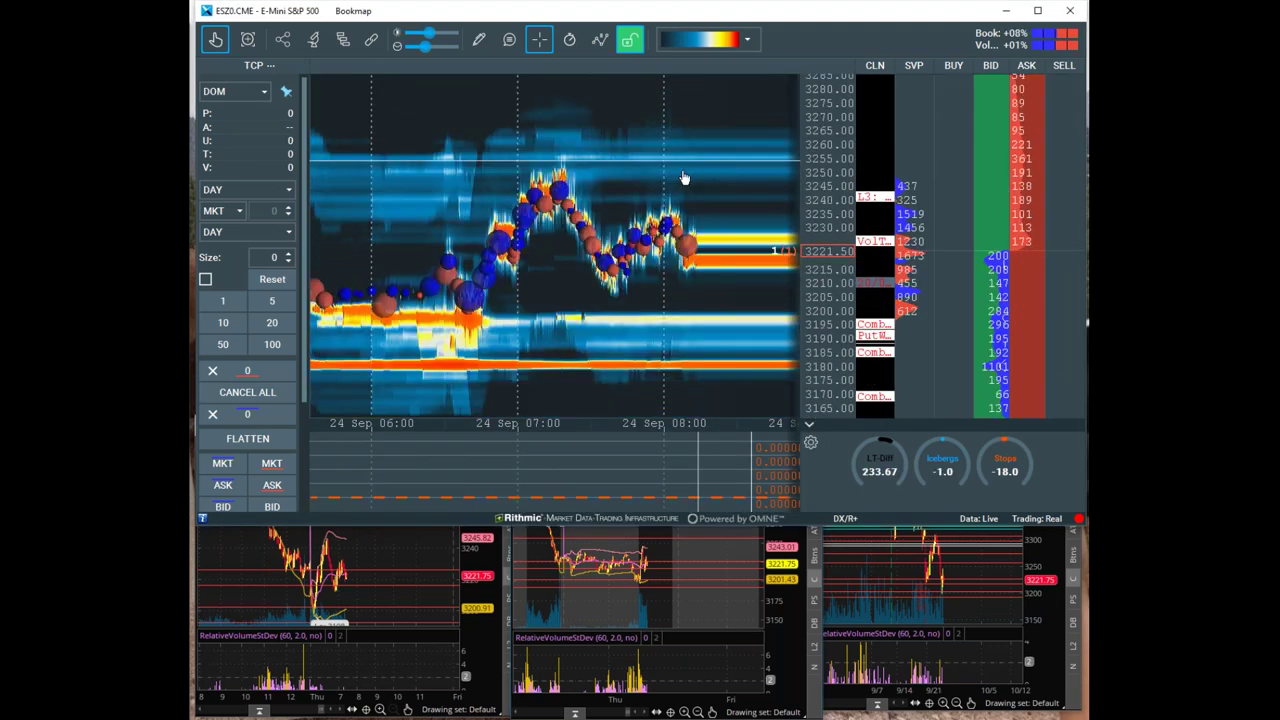
scroll(684, 178, "down", 5)
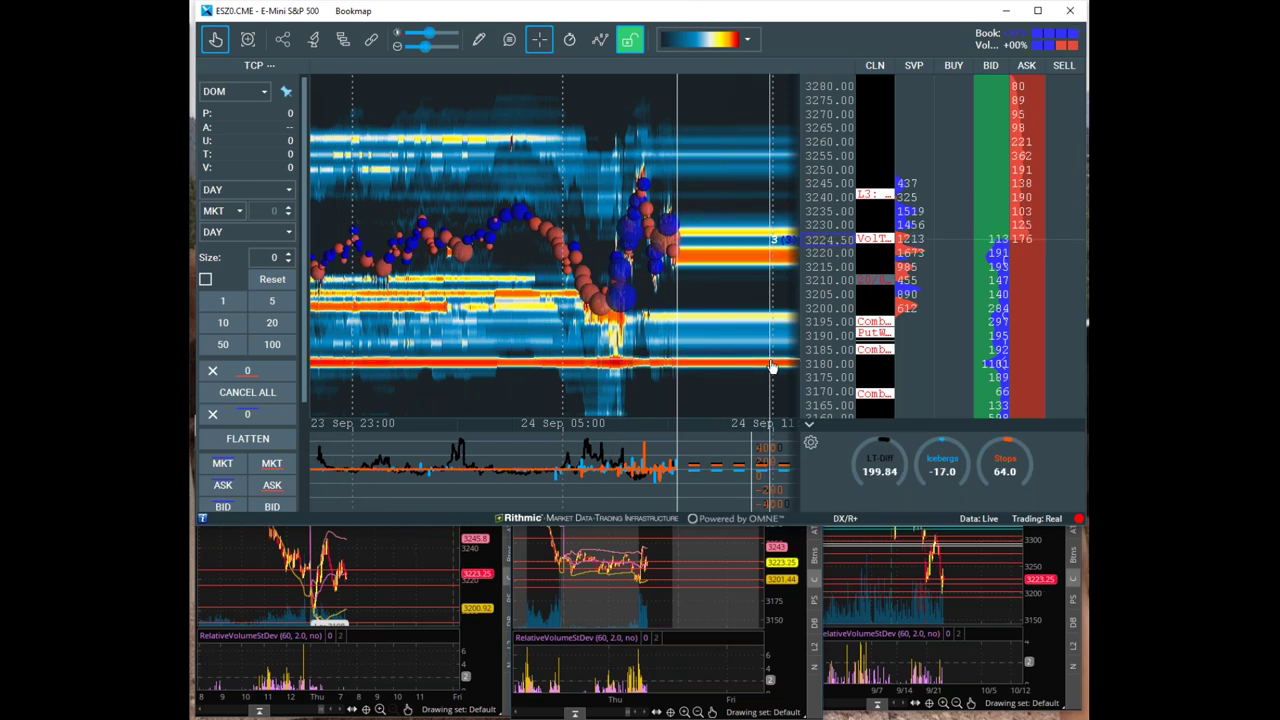
left_click_drag(1010, 222, 1038, 188)
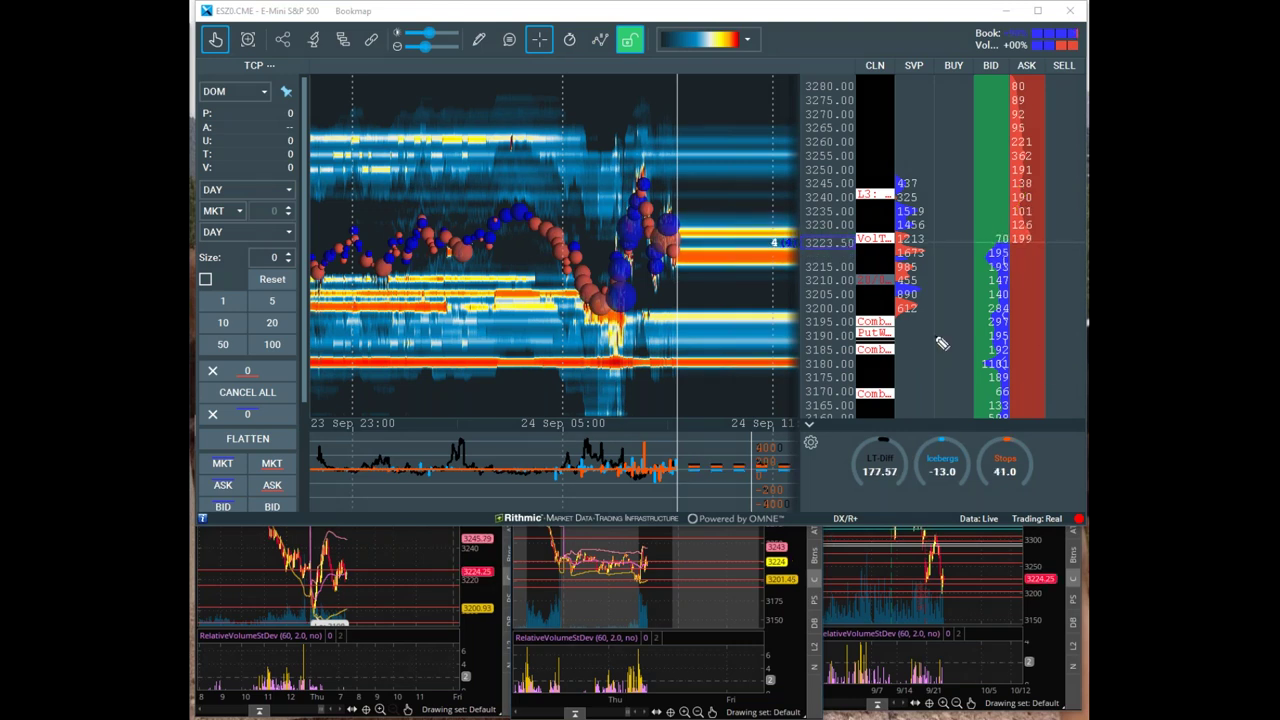
left_click_drag(633, 227, 690, 362)
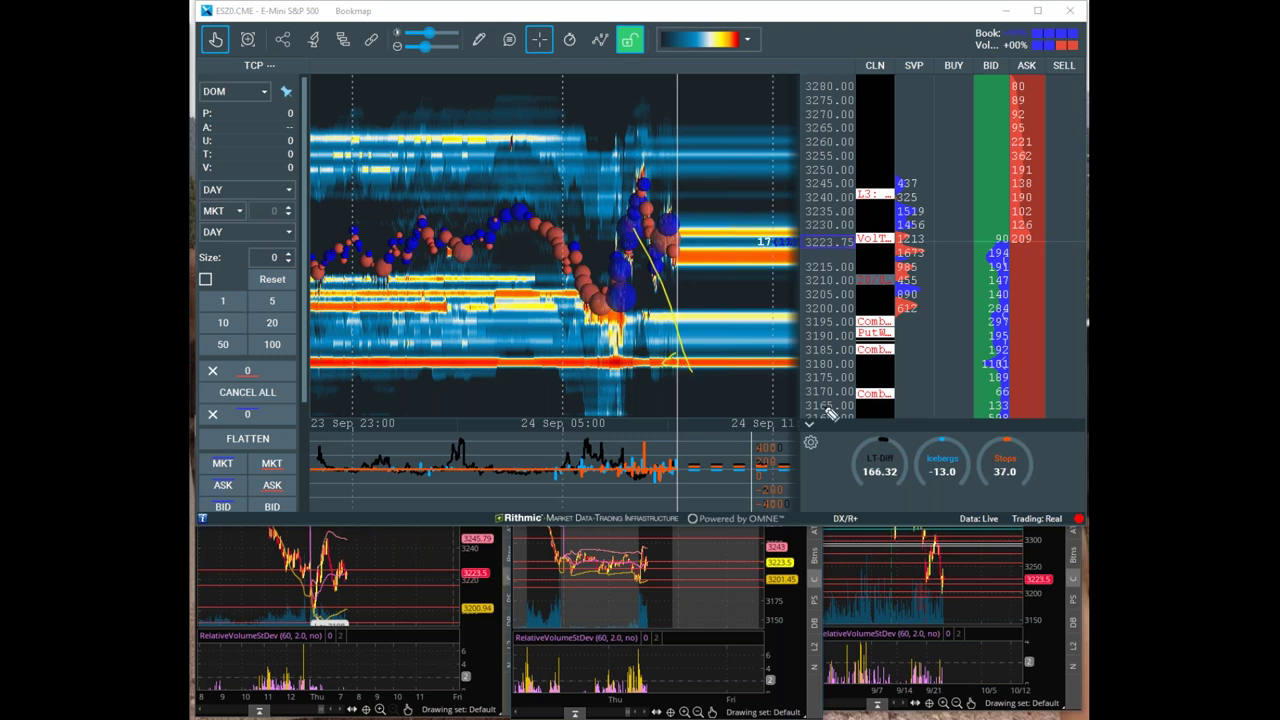
left_click_drag(427, 367, 660, 380)
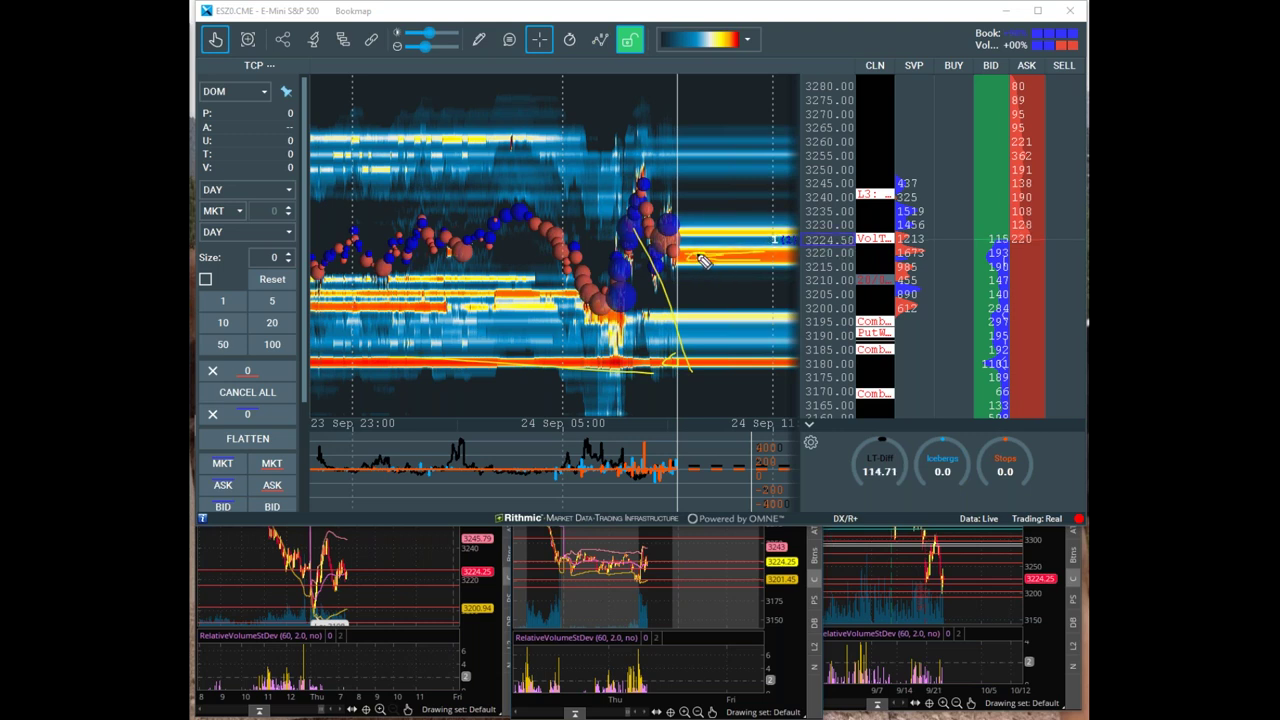
mouse_move(714, 347)
left_mouse_down()
mouse_move(638, 362)
mouse_move(480, 360)
mouse_move(767, 357)
left_mouse_up()
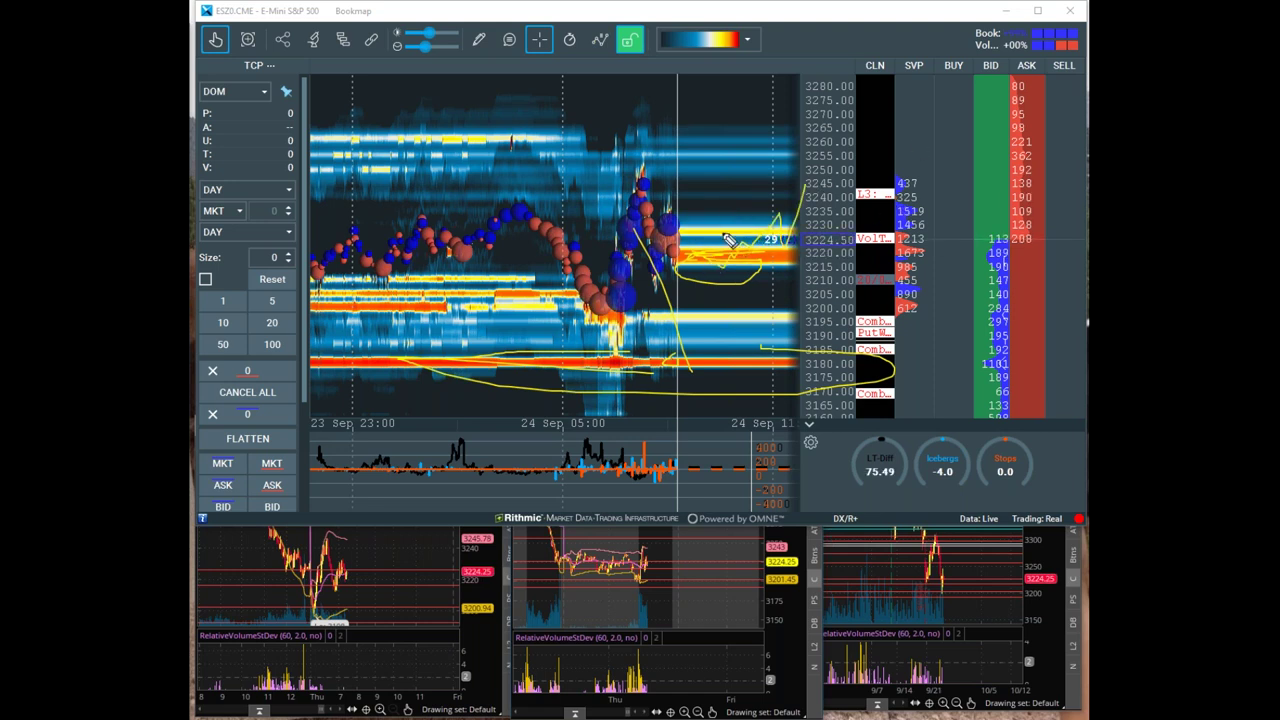
mouse_move(545, 345)
left_mouse_down()
mouse_move(310, 350)
mouse_move(414, 400)
mouse_move(860, 372)
left_mouse_up()
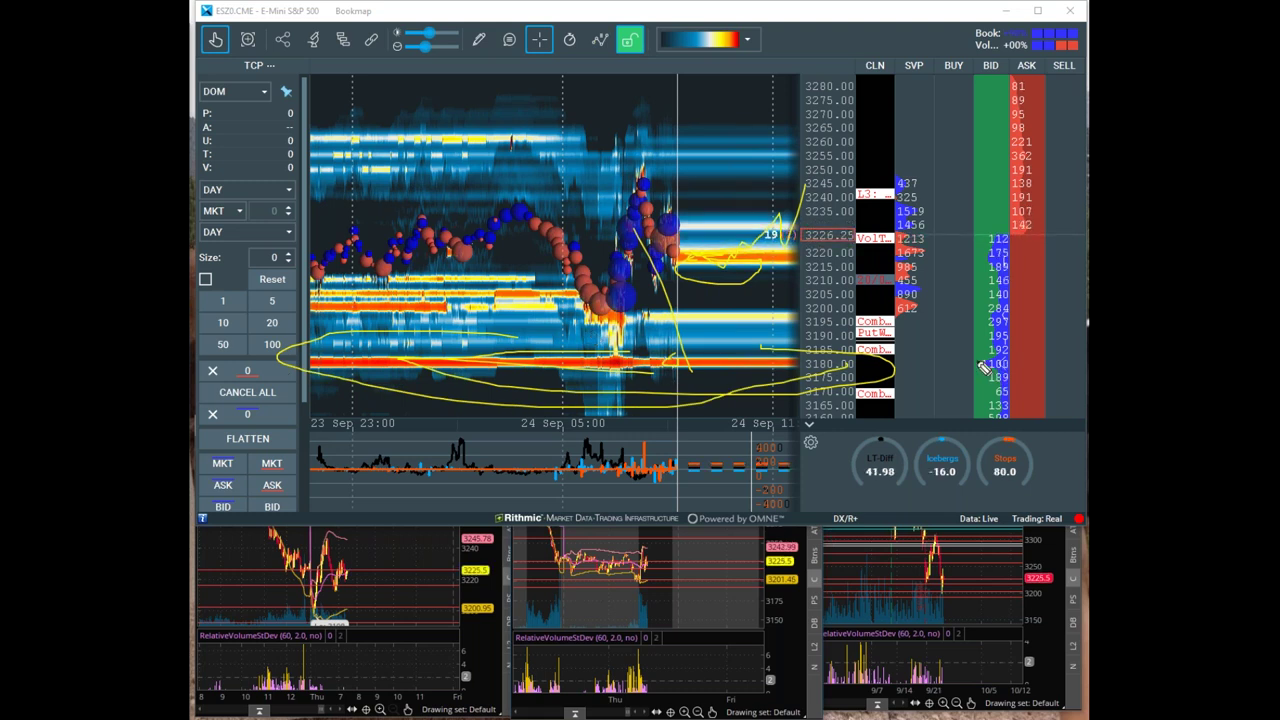
left_click_drag(990, 365, 1004, 357)
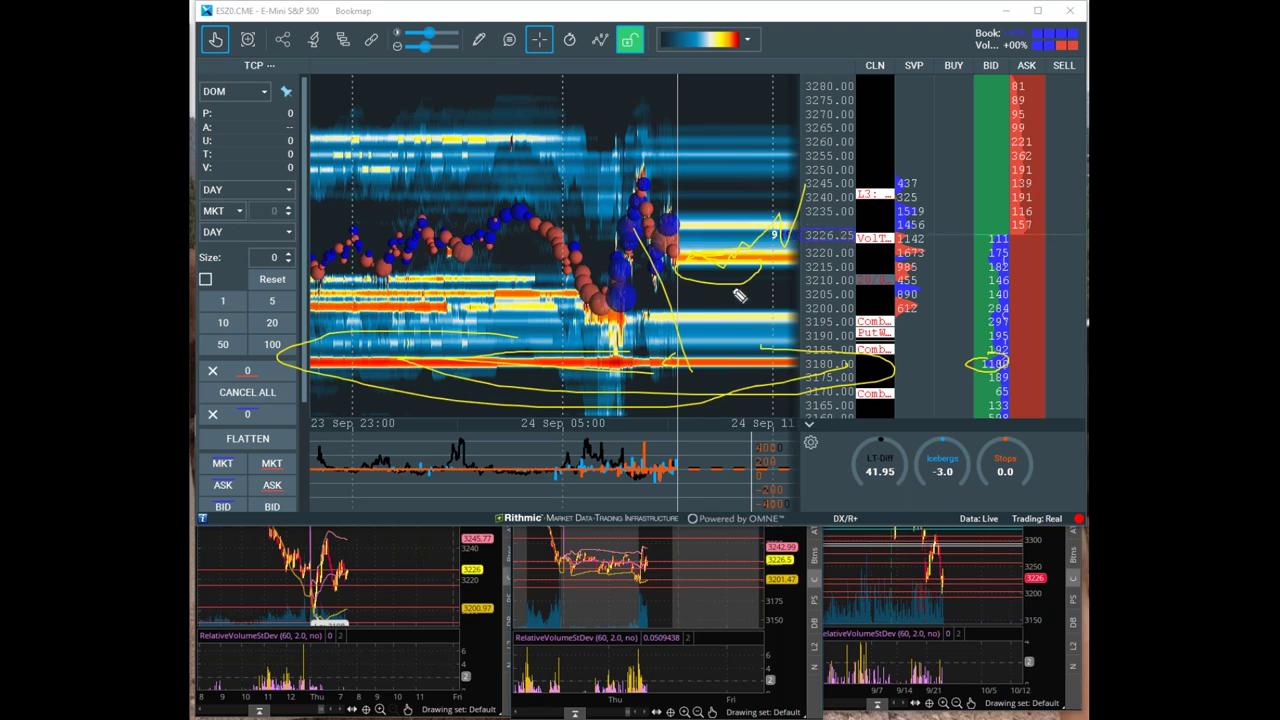
key("Escape")
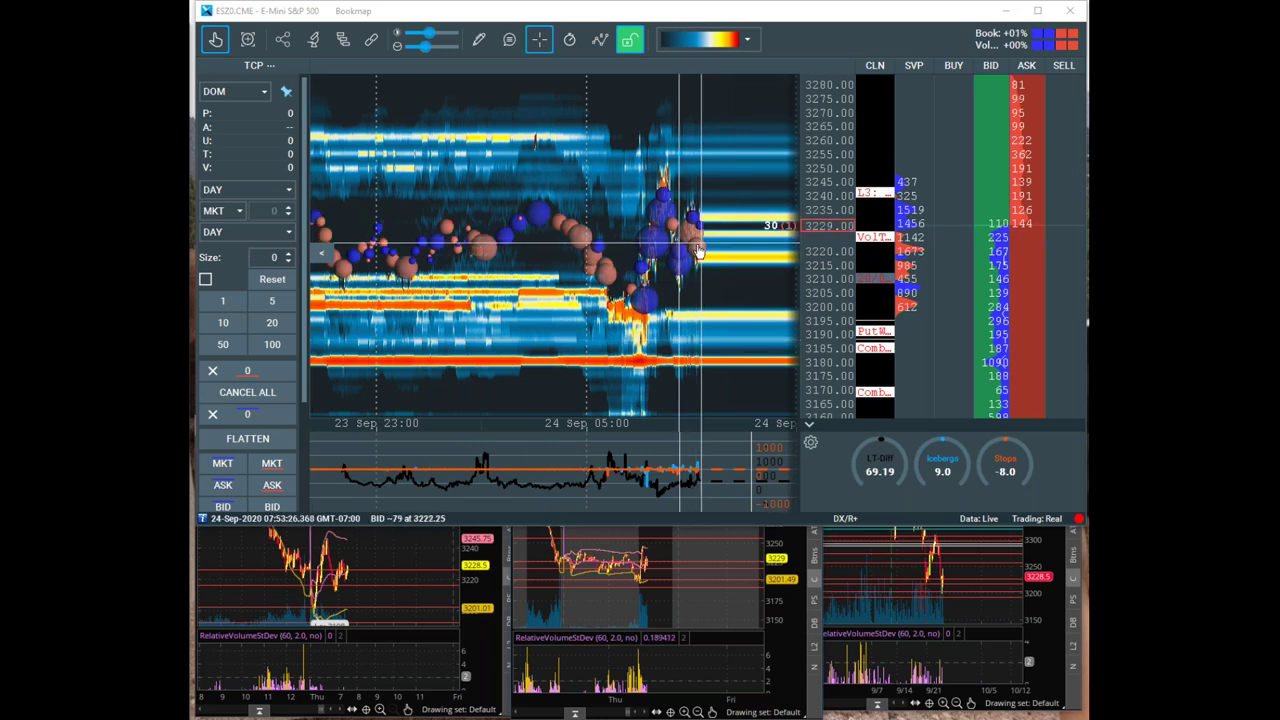
Erase the leftover annotations and trace the 3180 liquidity line, circling its order book bid with strokes leading down to it before clearing
left_click_drag(717, 301, 679, 288)
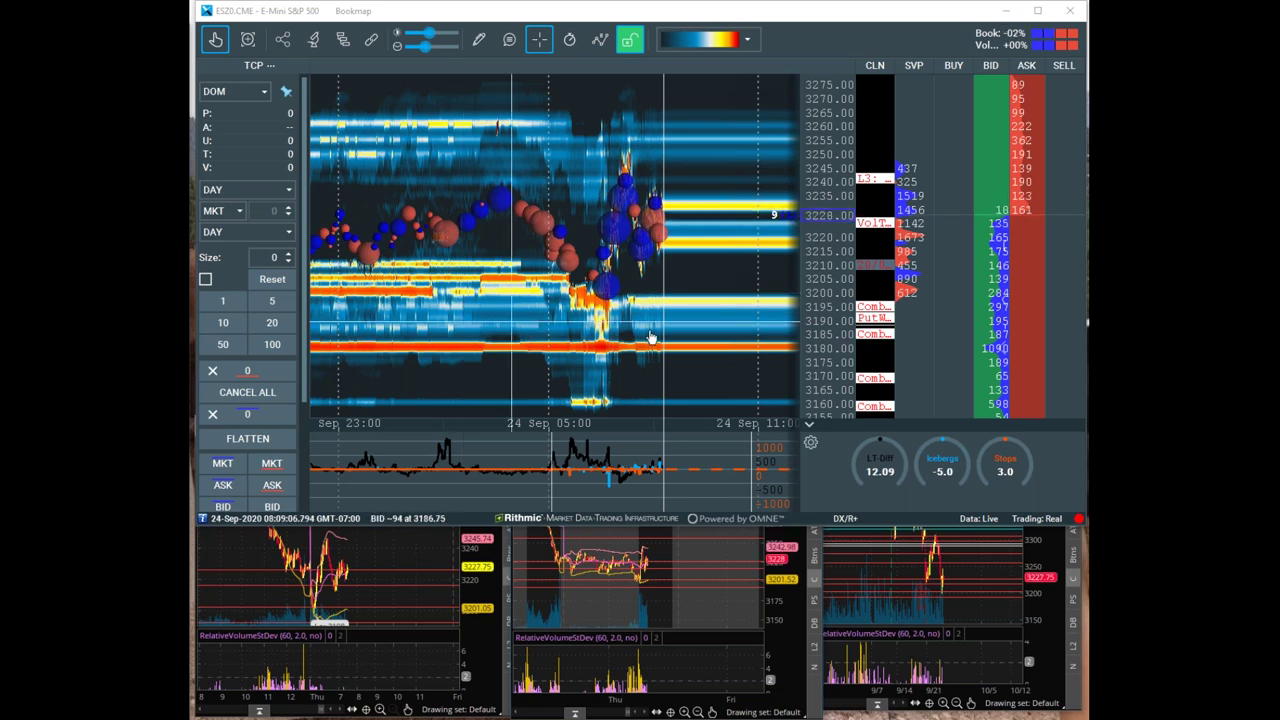
scroll(679, 313, "up", 2)
scroll(614, 341, "down", 2)
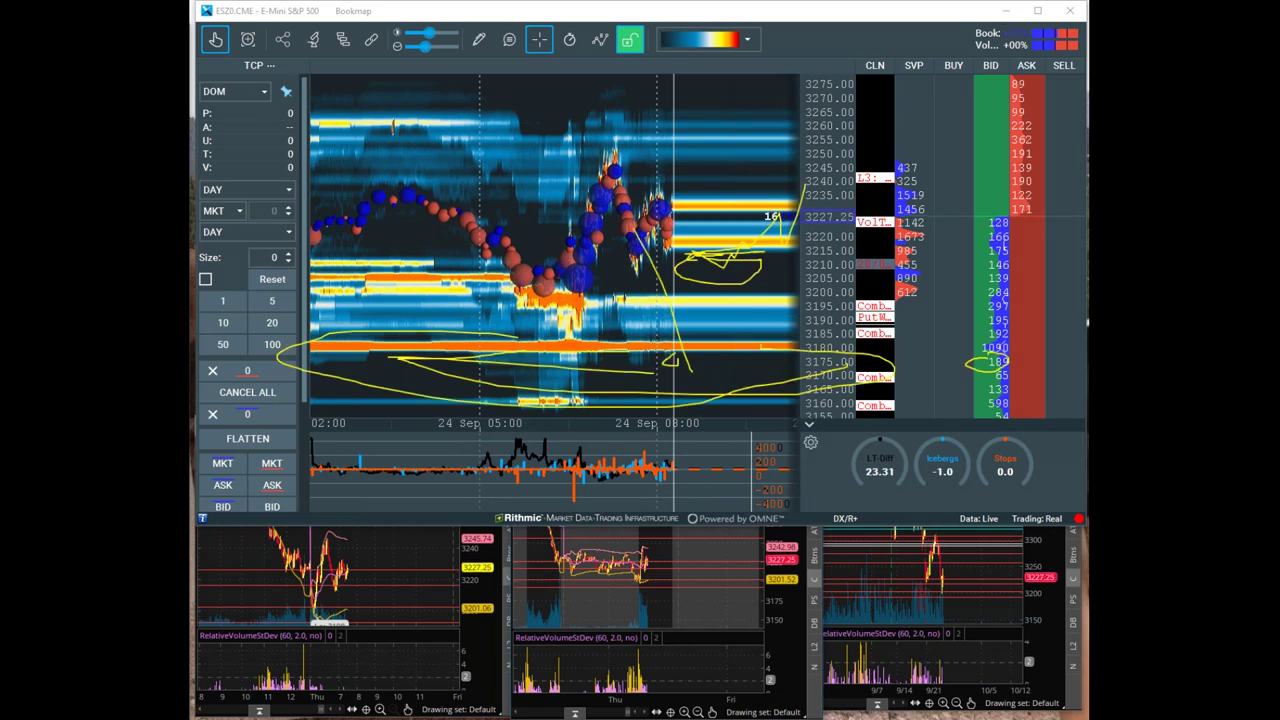
key("e")
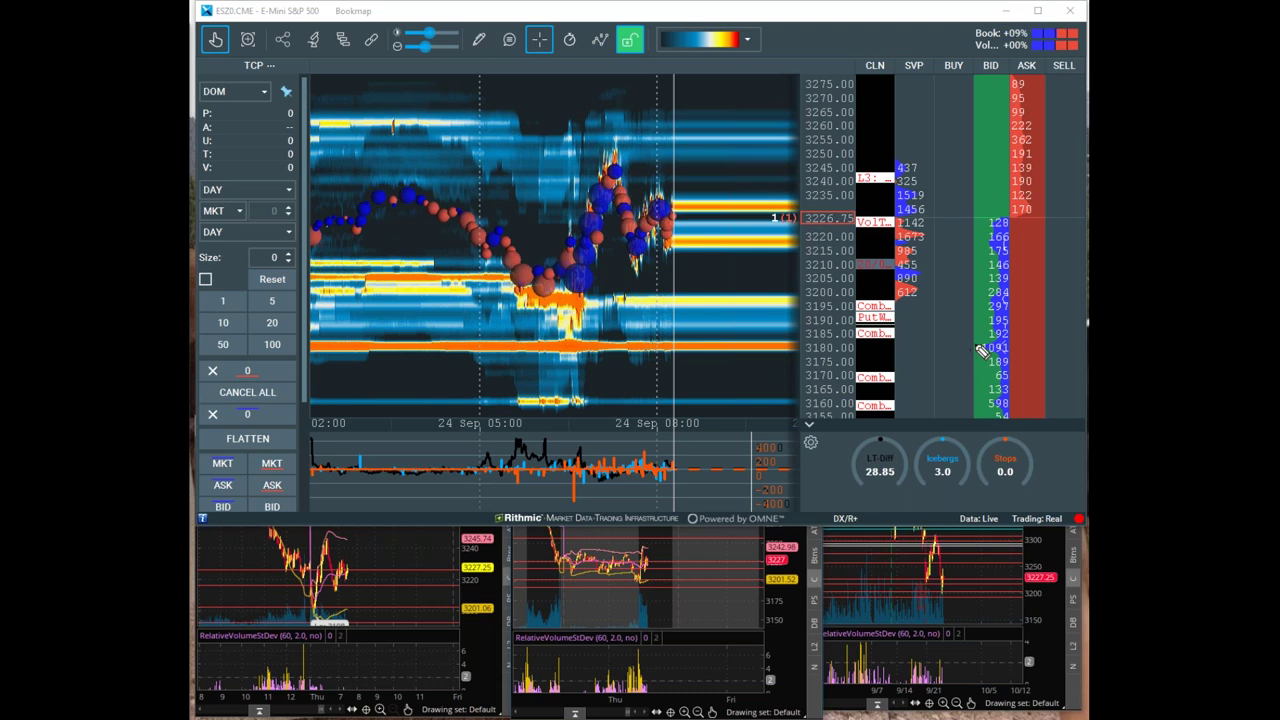
left_click_drag(975, 347, 1014, 346)
left_click_drag(492, 346, 855, 342)
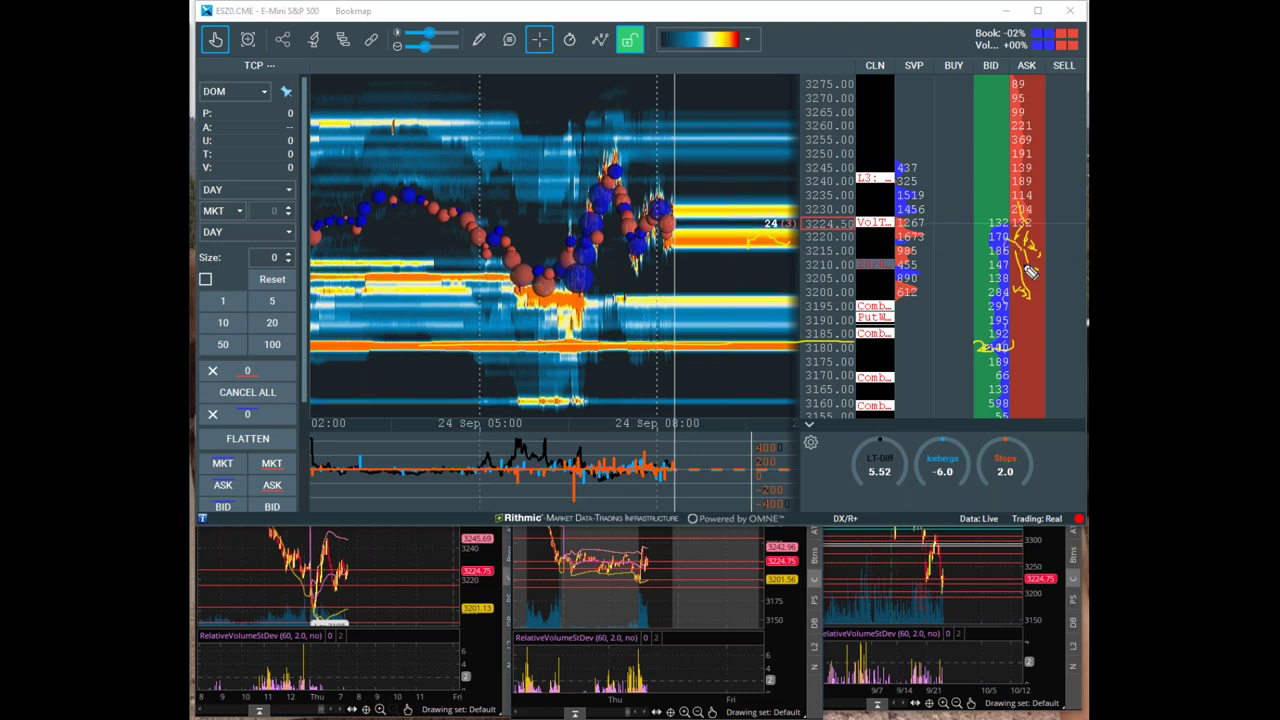
mouse_move(1030, 335)
left_mouse_down()
mouse_move(962, 344)
mouse_move(1014, 336)
left_mouse_up()
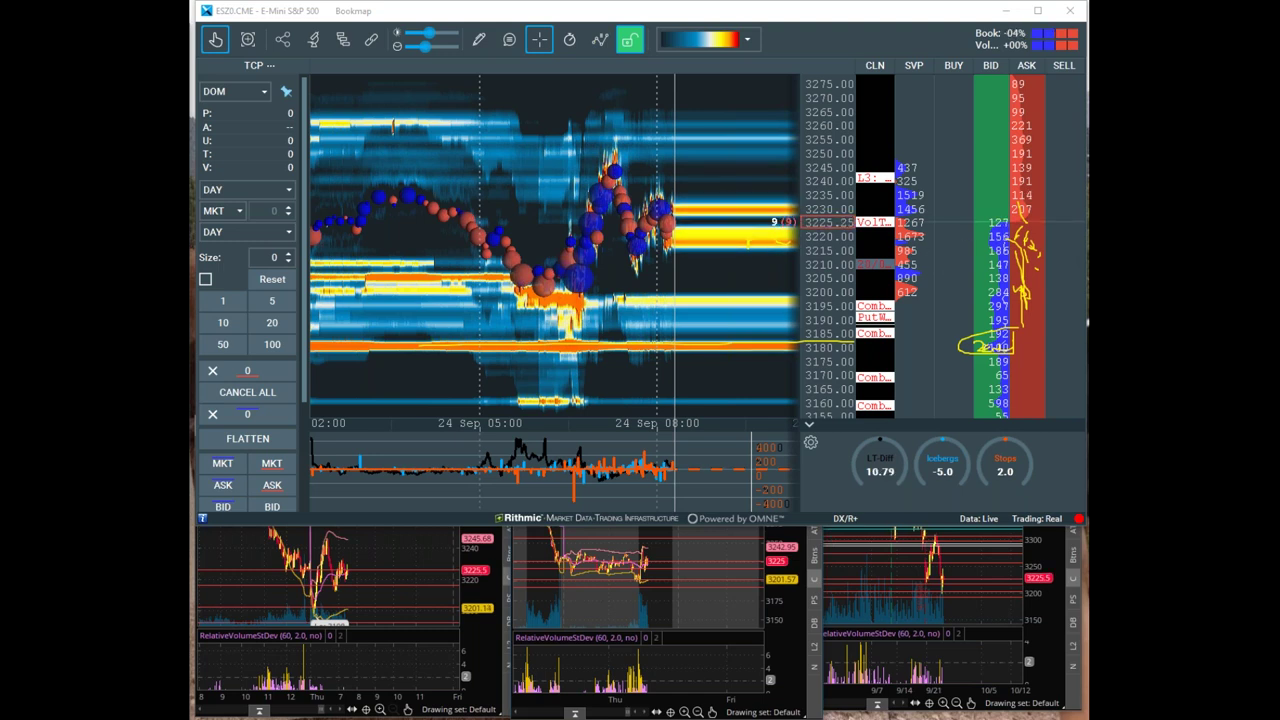
key("Escape")
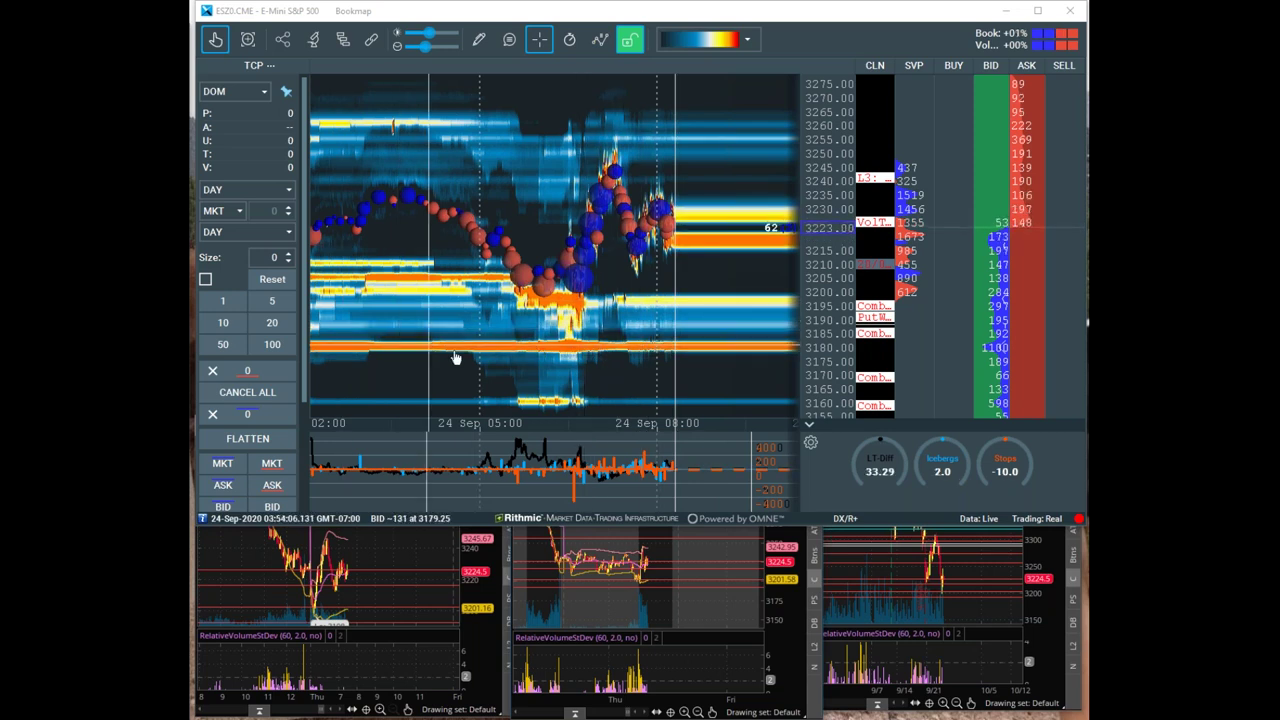
Briefly view the Soybean Futures Bookmap window, move it away, and examine the E-mini S&P 500 heatmap back to 23 Sep 23:00
left_click_drag(190, 28, 834, 33)
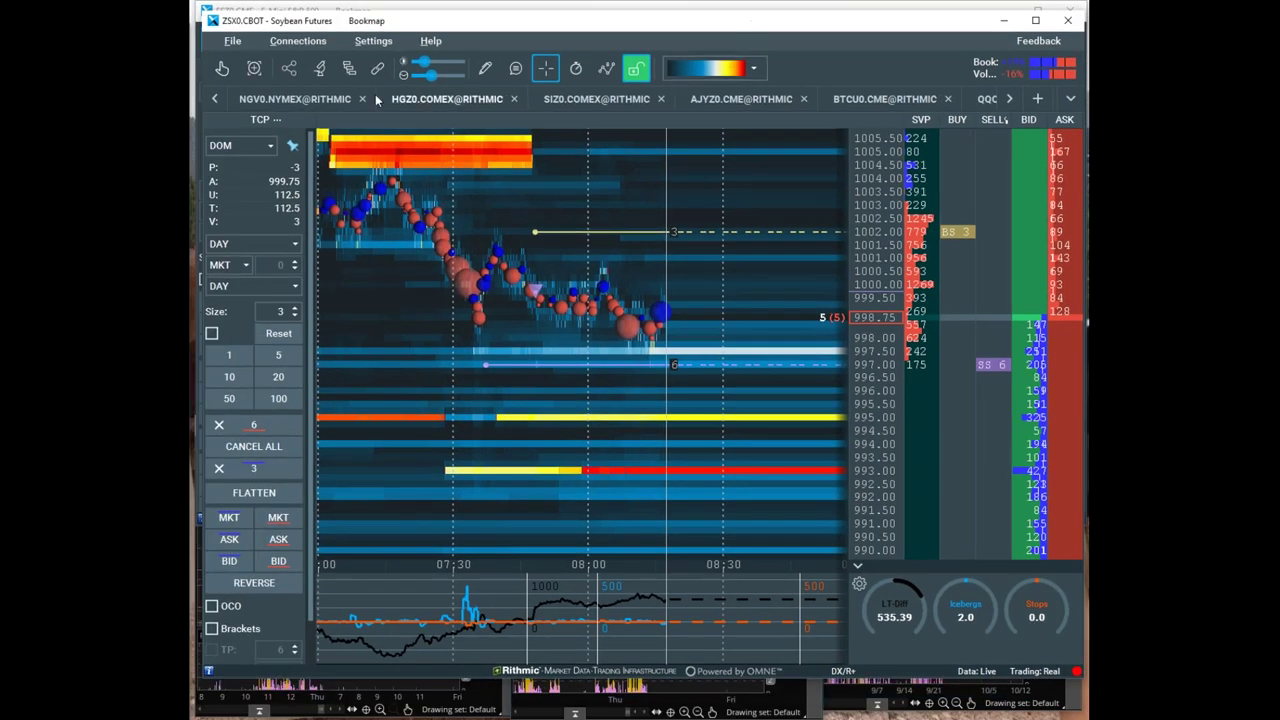
left_click_drag(403, 26, 0, 90)
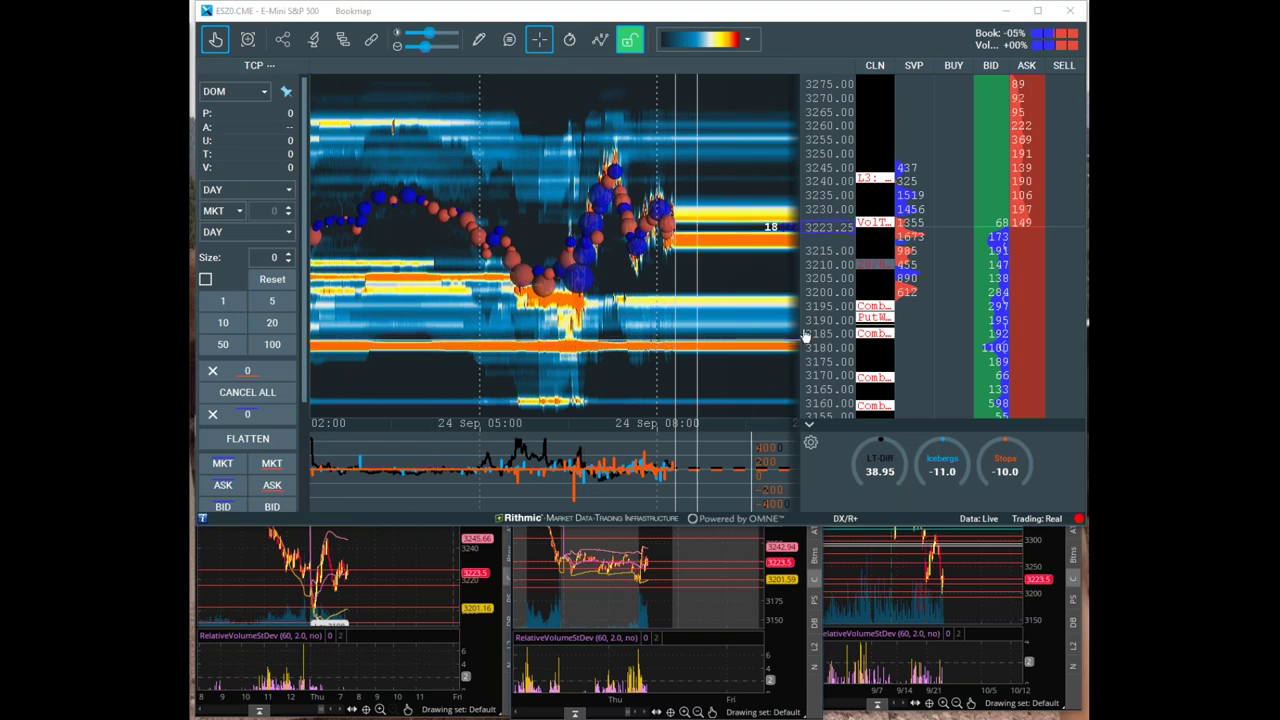
scroll(661, 306, "down", 2)
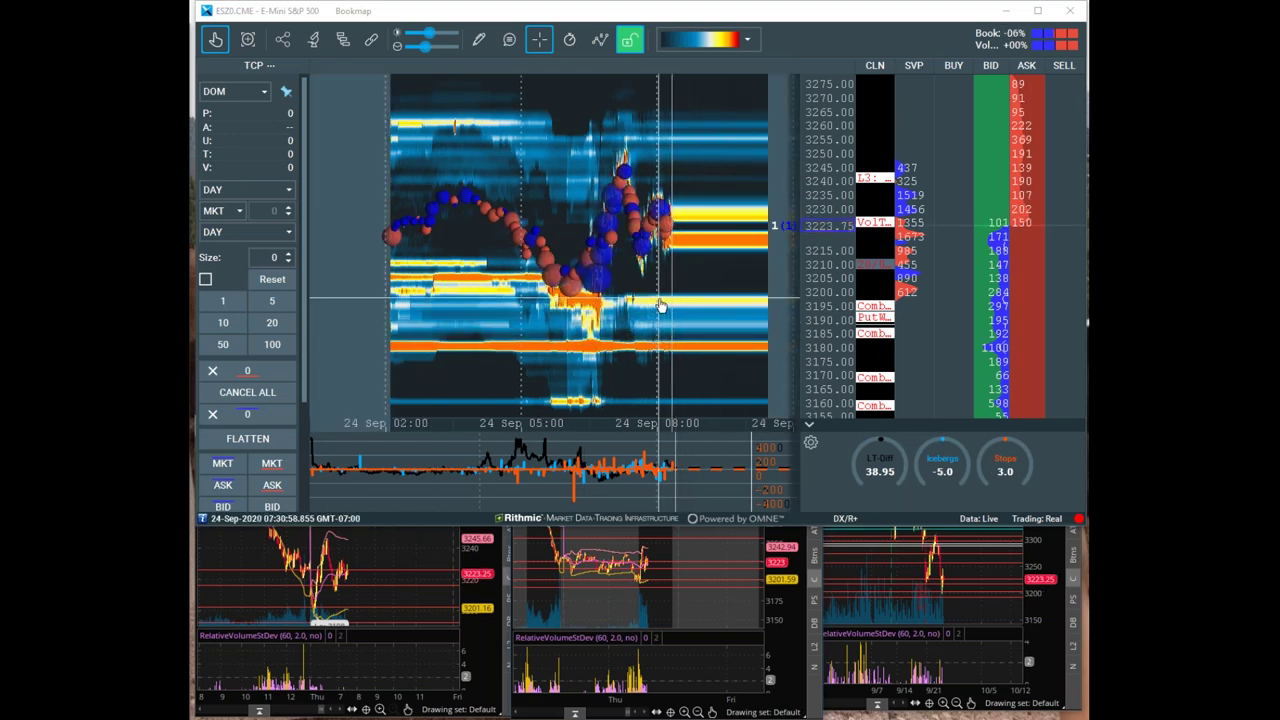
scroll(712, 352, "down", 2)
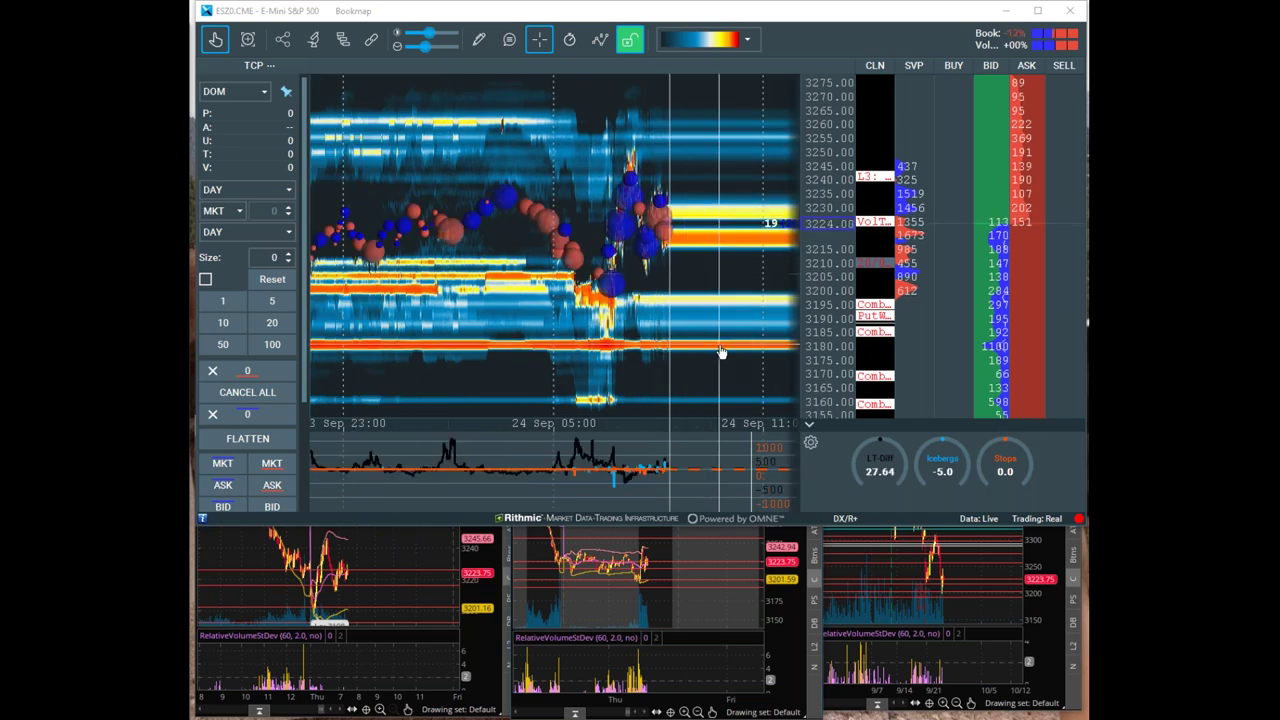
scroll(712, 352, "down", 2)
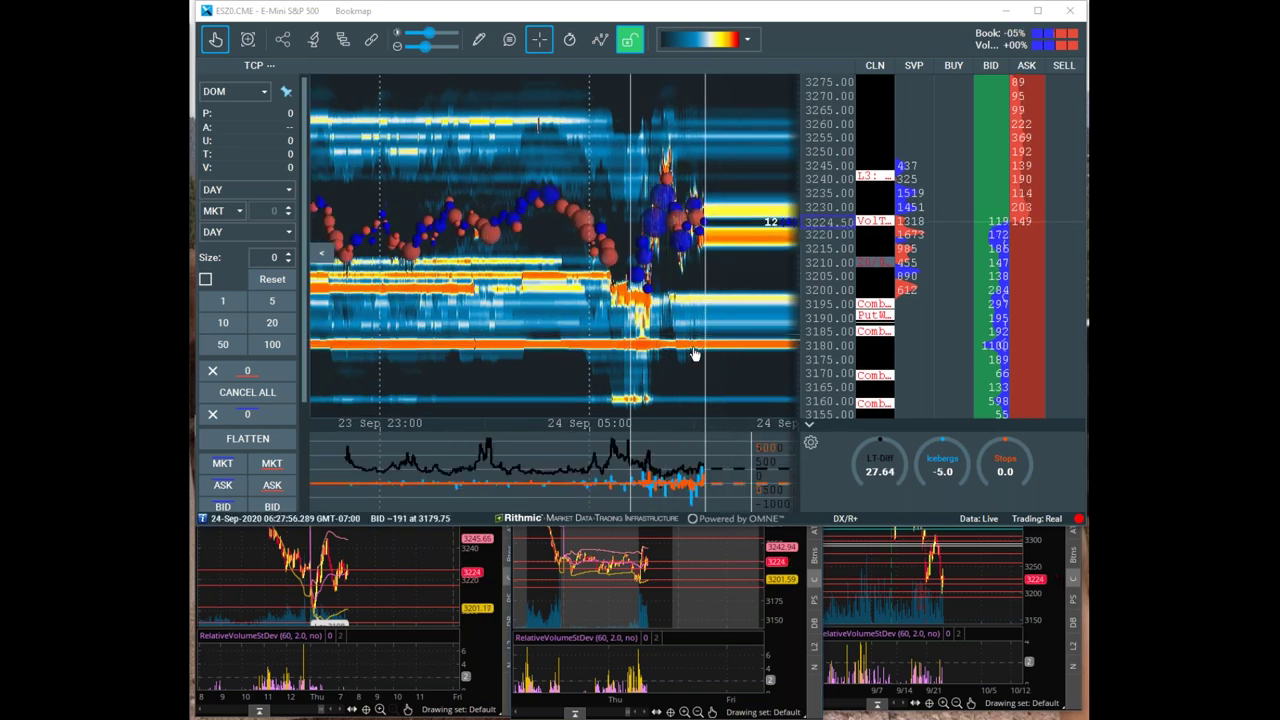
Maximize the 5-minute /ES chart in thinkorswim and box the overnight trading range with the pen after erasing the leftover marks
left_click(720, 545)
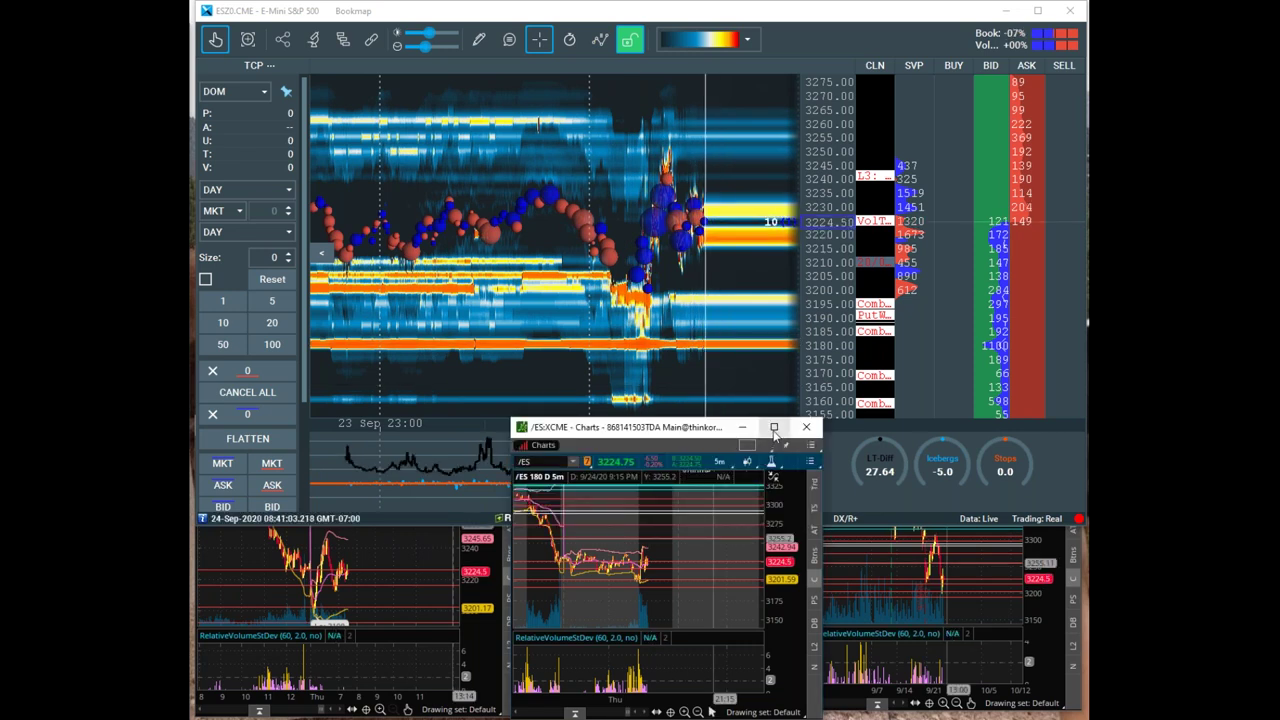
left_click(774, 428)
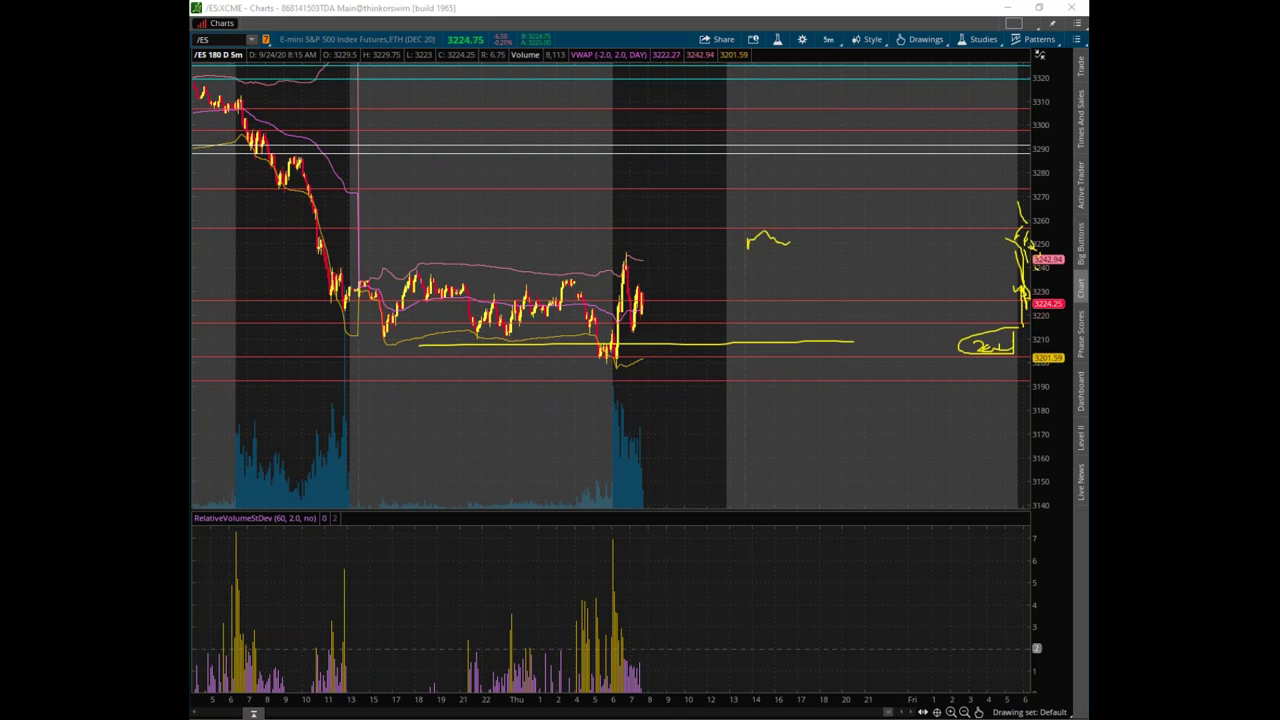
key("e")
mouse_move(340, 274)
left_mouse_down()
mouse_move(580, 281)
mouse_move(606, 344)
mouse_move(363, 337)
mouse_move(352, 284)
left_mouse_up()
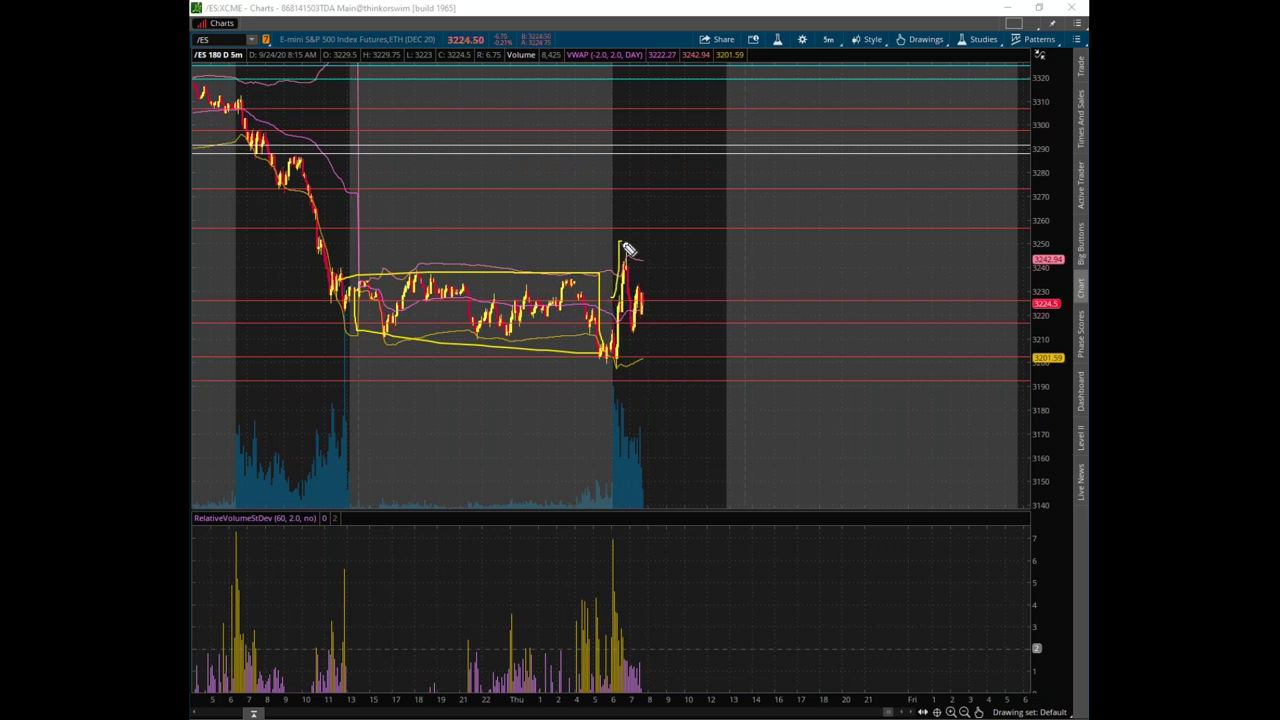
Sketch a projected /ES decline to about 3160 with a horizontal level near 3180, clearing the drawing before restoring the window size
mouse_move(628, 262)
left_mouse_down()
mouse_move(640, 318)
mouse_move(628, 310)
mouse_move(640, 300)
mouse_move(726, 331)
mouse_move(736, 358)
mouse_move(697, 341)
left_mouse_up()
mouse_move(436, 274)
left_mouse_down()
mouse_move(494, 356)
mouse_move(626, 338)
left_mouse_up()
mouse_move(713, 341)
left_mouse_down()
mouse_move(728, 373)
mouse_move(728, 350)
mouse_move(767, 381)
mouse_move(754, 440)
mouse_move(780, 440)
left_mouse_up()
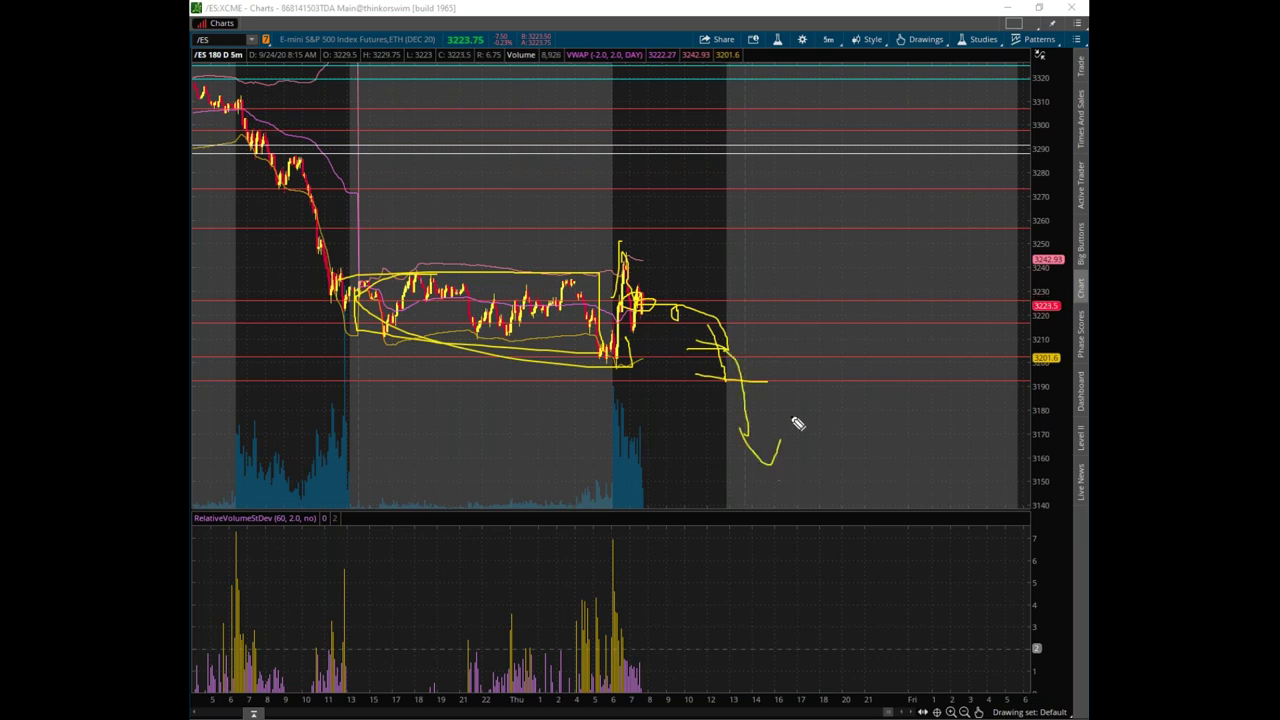
left_click_drag(318, 406, 1036, 408)
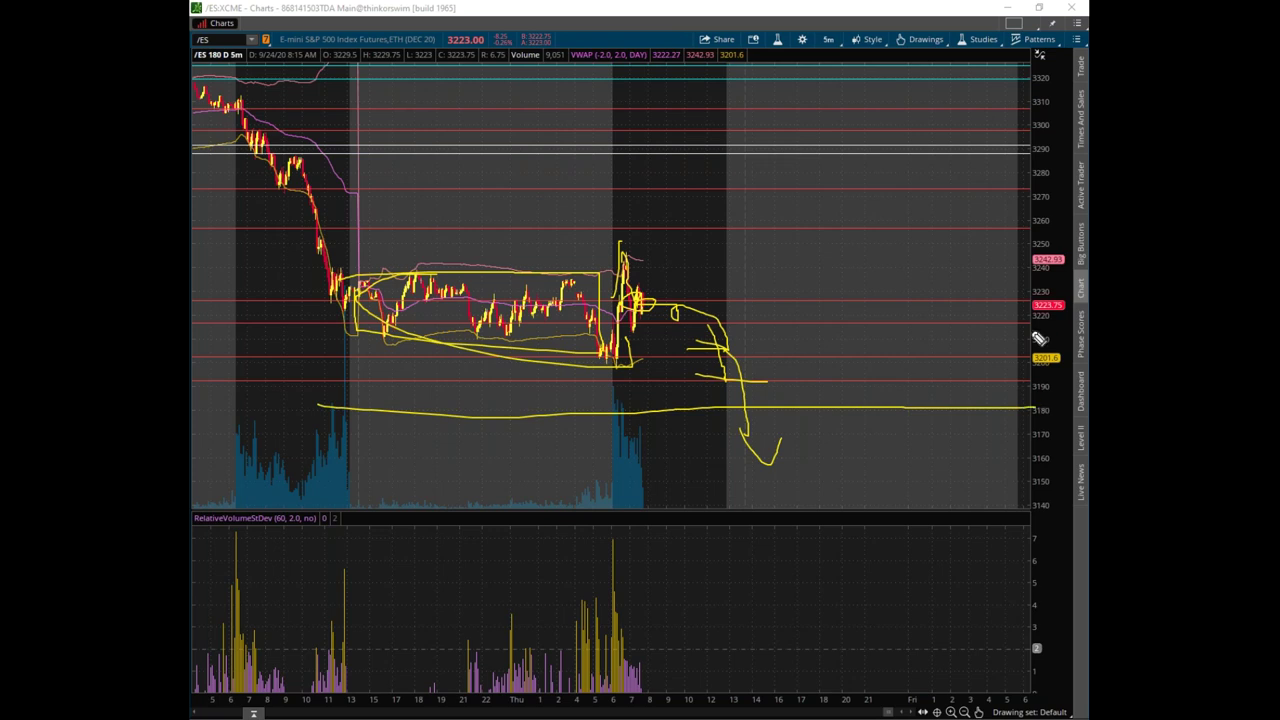
key("Escape")
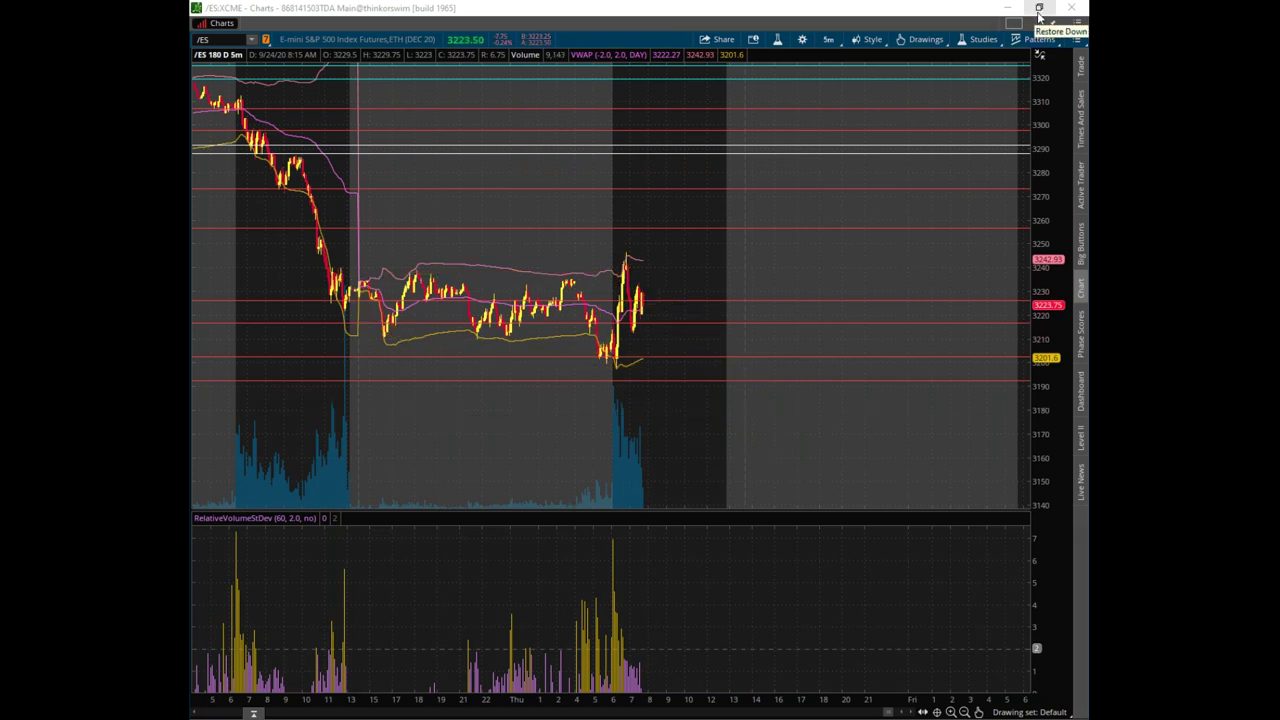
left_click(1039, 15)
Switch to the QQQ Bookmap window and examine its heatmap since 08:00 across prices from about 257.50 to 273.50
left_click_drag(655, 402, 683, 422)
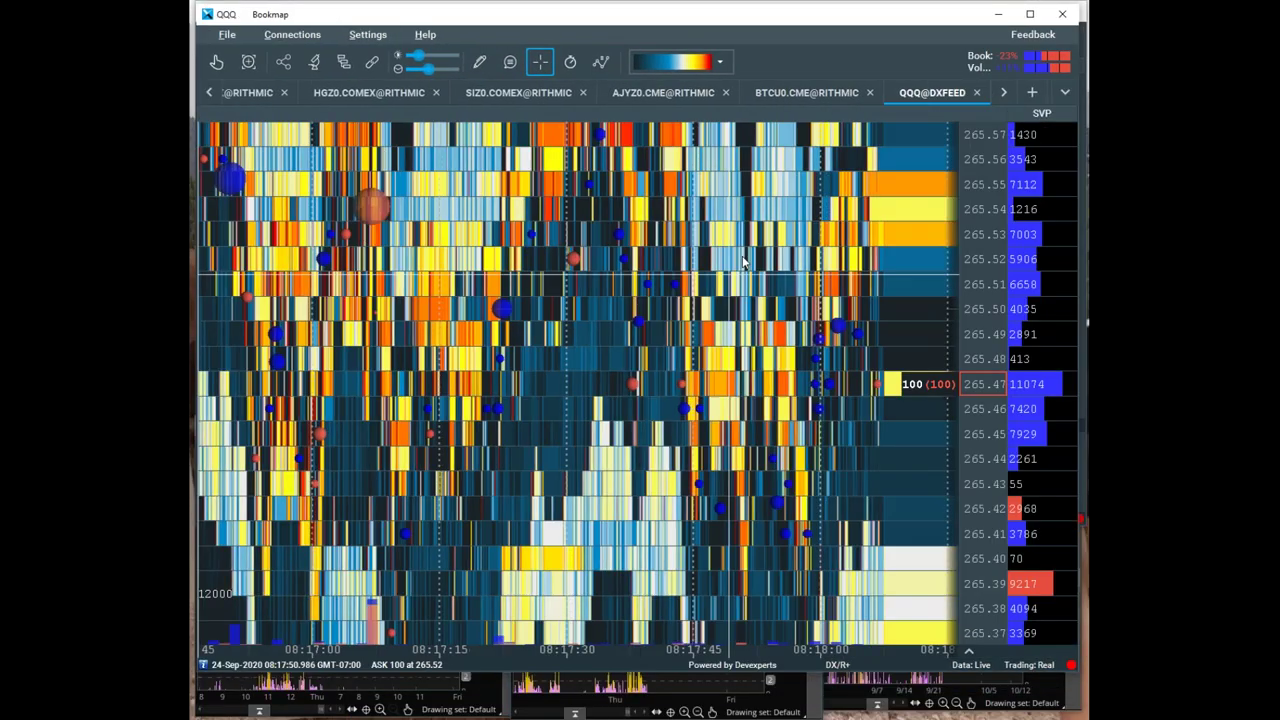
scroll(786, 312, "up", 5)
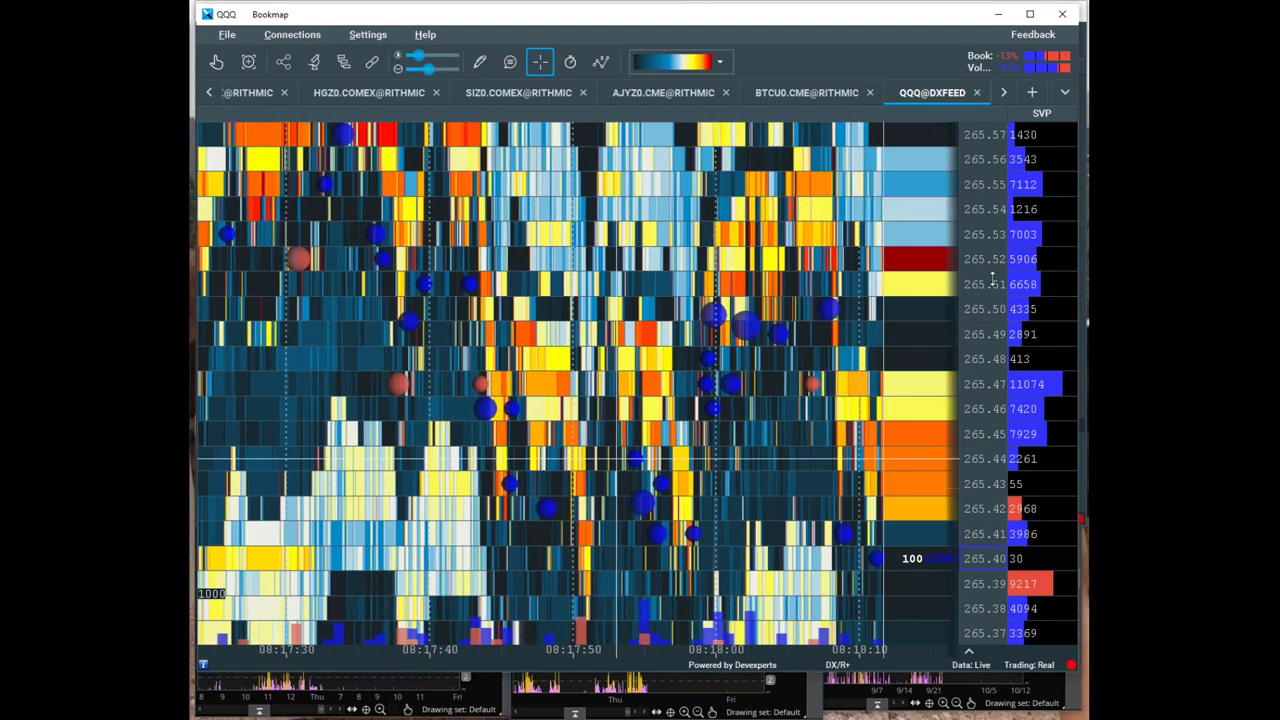
scroll(988, 249, "down", 5)
scroll(987, 213, "down", 2)
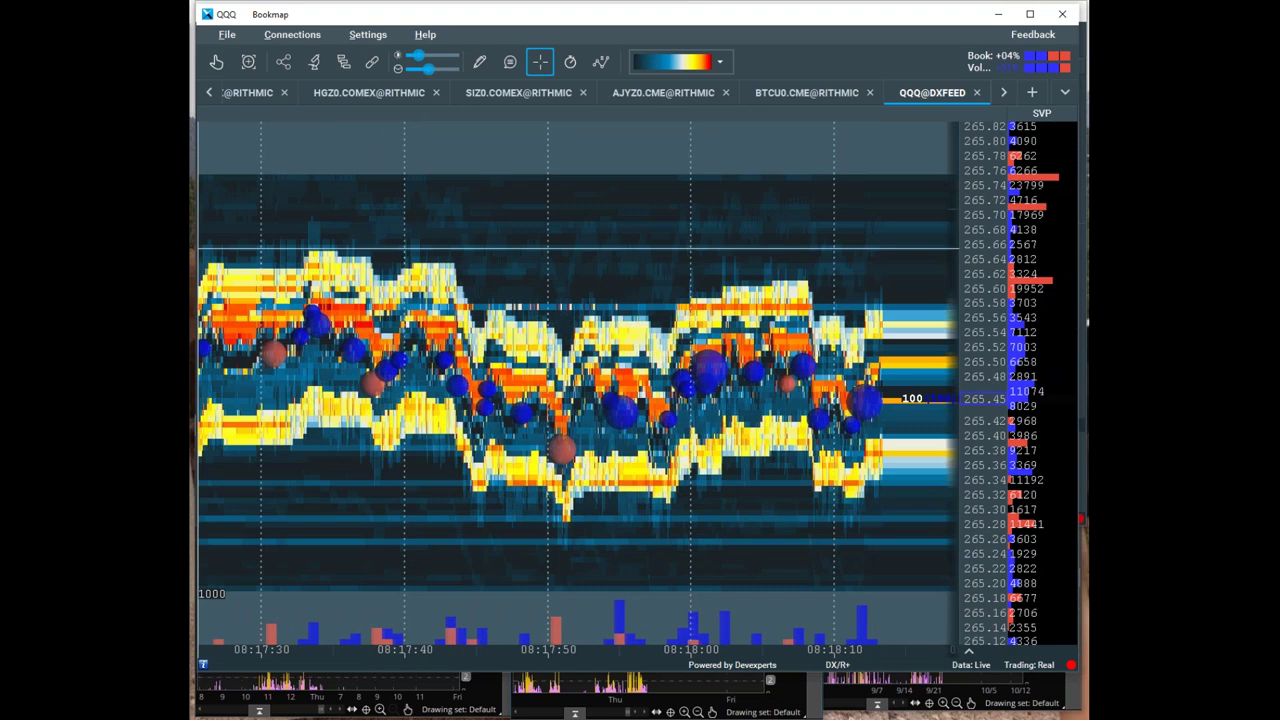
scroll(834, 251, "down", 5)
scroll(858, 243, "down", 5)
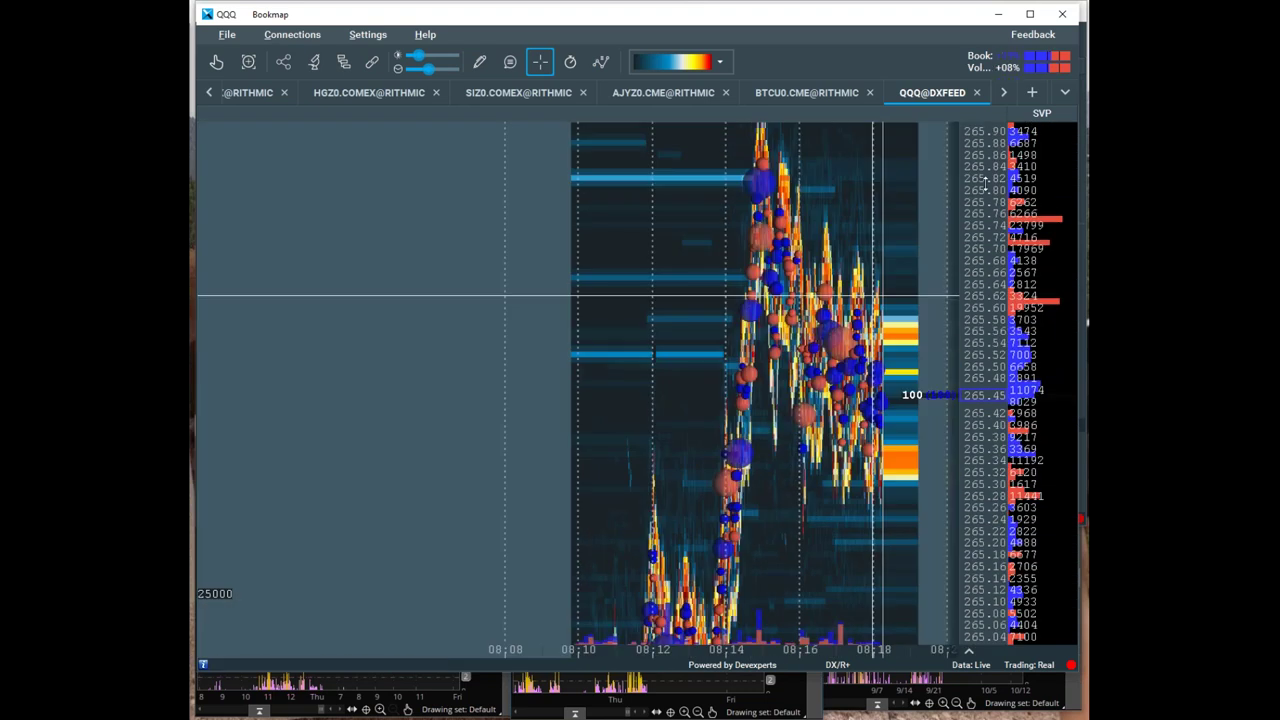
scroll(982, 188, "down", 2)
scroll(982, 188, "down", 4)
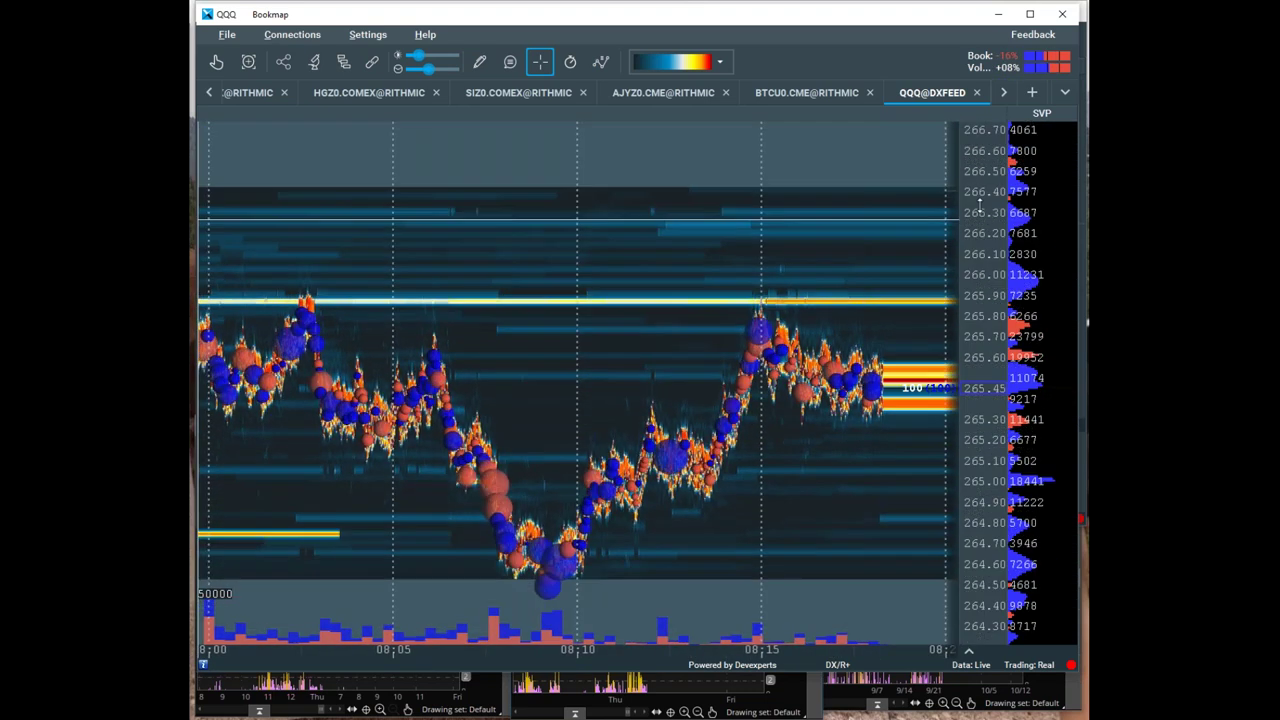
scroll(978, 212, "down", 3)
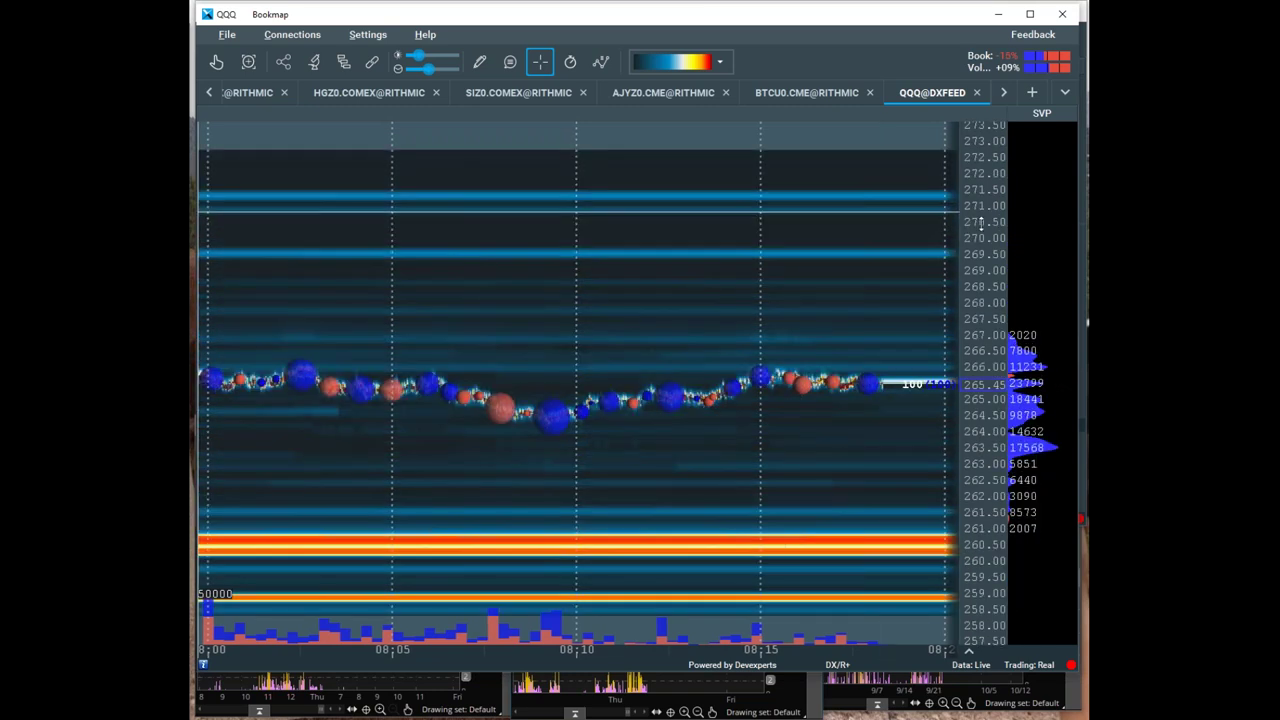
Examine the resting liquidity below the QQQ price down to about 237 on the heatmap since 07:45
left_click(217, 63)
left_click_drag(583, 197, 521, 117)
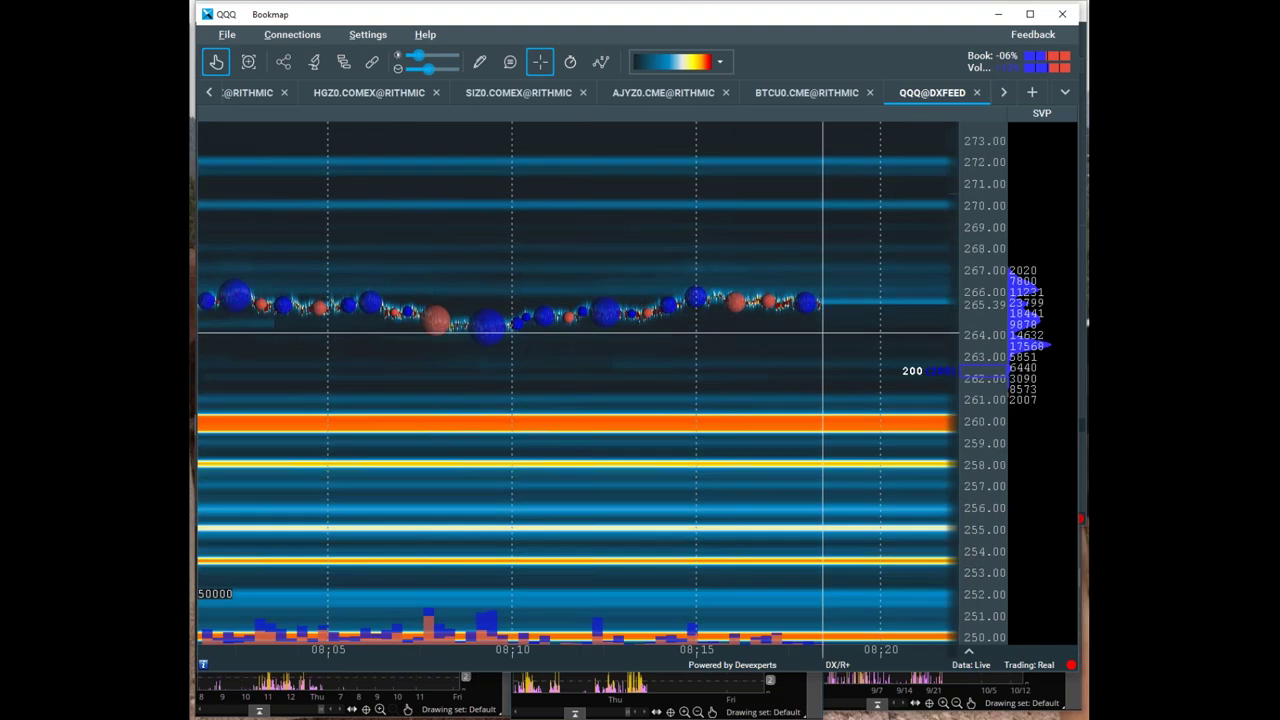
left_click_drag(849, 236, 829, 192)
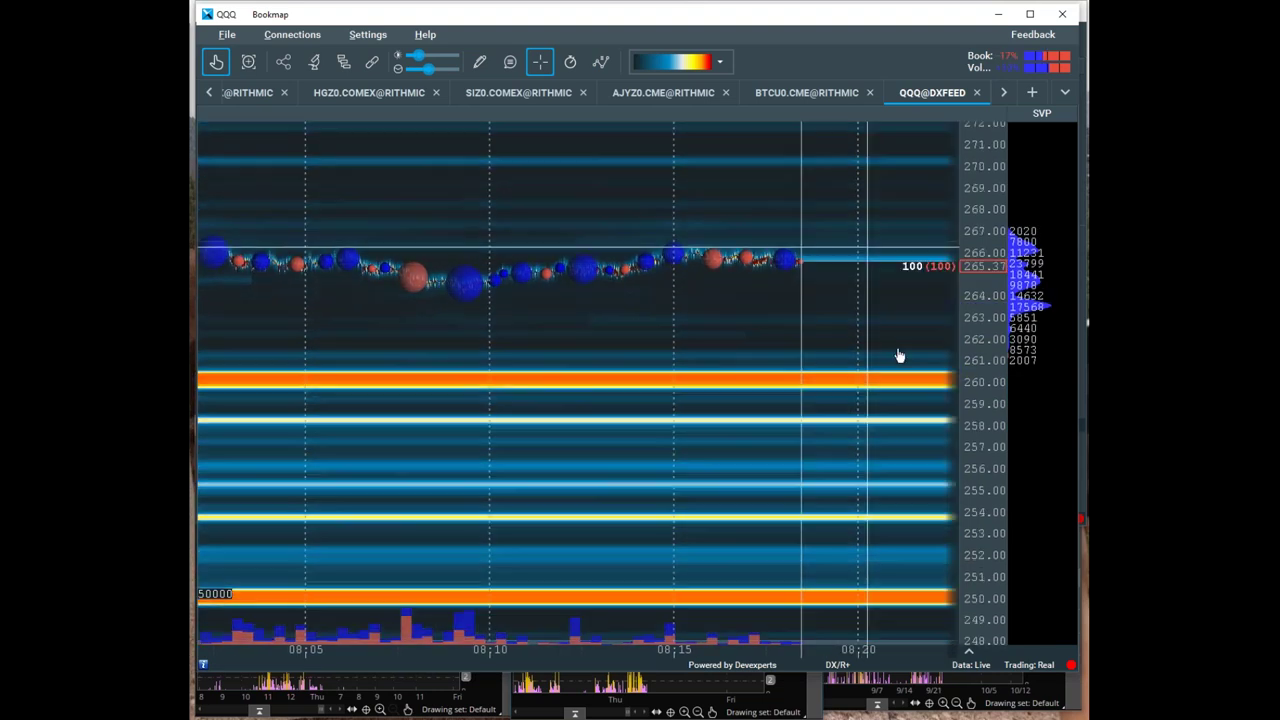
scroll(906, 343, "down", 3)
left_click_drag(984, 242, 983, 285)
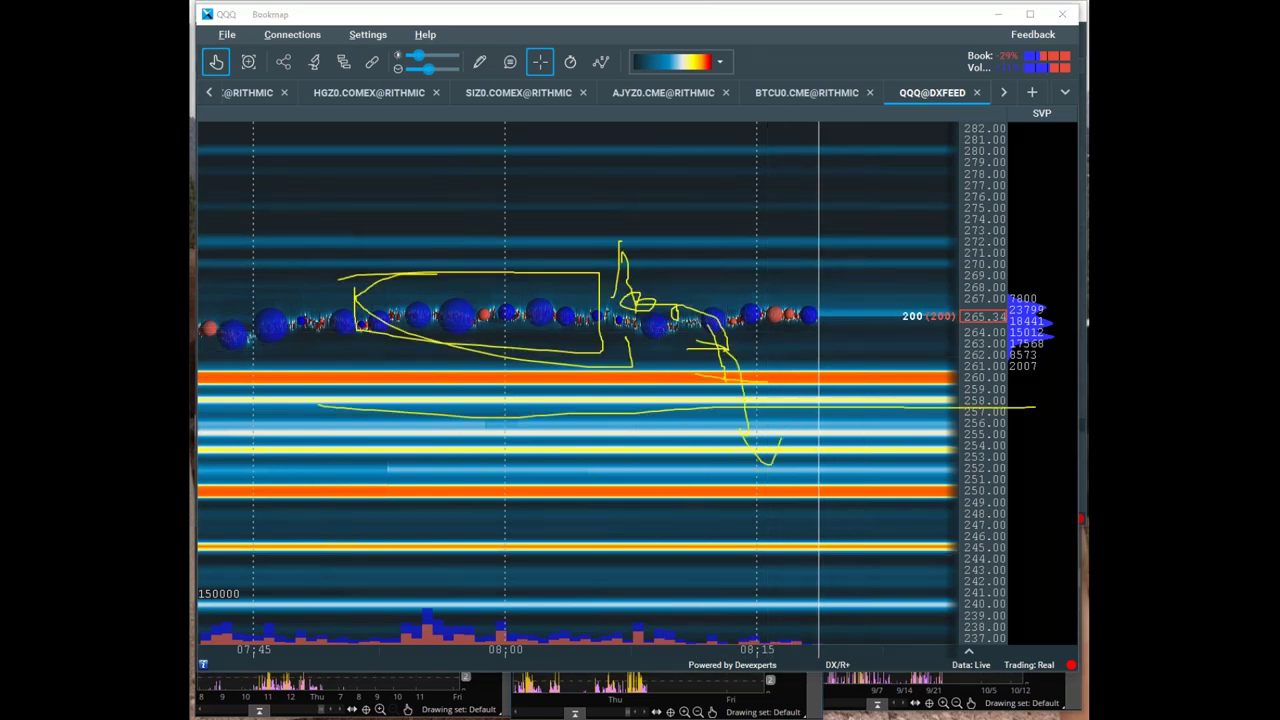
Erase the leftover annotations and underline the QQQ liquidity bands below price, from about 260 down to 244, with the pen
key("Escape")
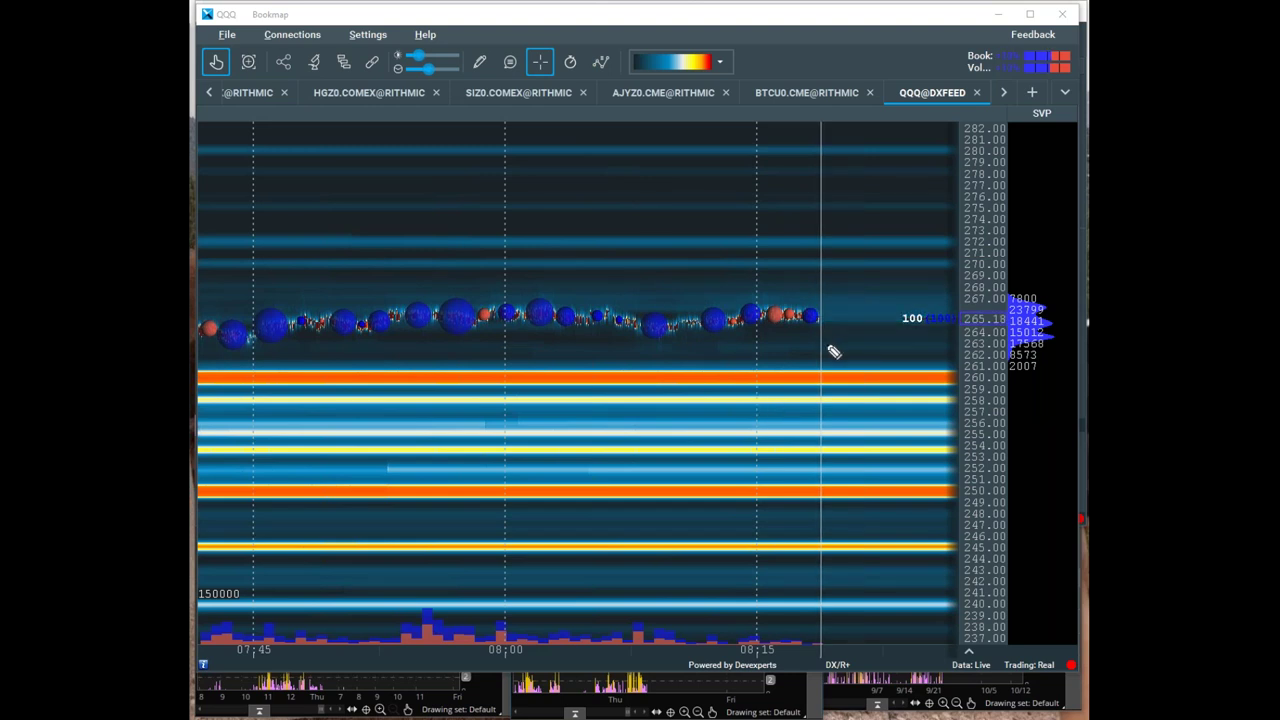
left_click_drag(699, 379, 818, 384)
mouse_move(753, 443)
left_mouse_down()
mouse_move(832, 448)
mouse_move(865, 471)
left_mouse_up()
left_click_drag(729, 491, 890, 495)
left_click_drag(743, 539, 985, 563)
left_click_drag(781, 561, 931, 539)
left_click_drag(781, 418, 962, 414)
left_click_drag(733, 388, 838, 390)
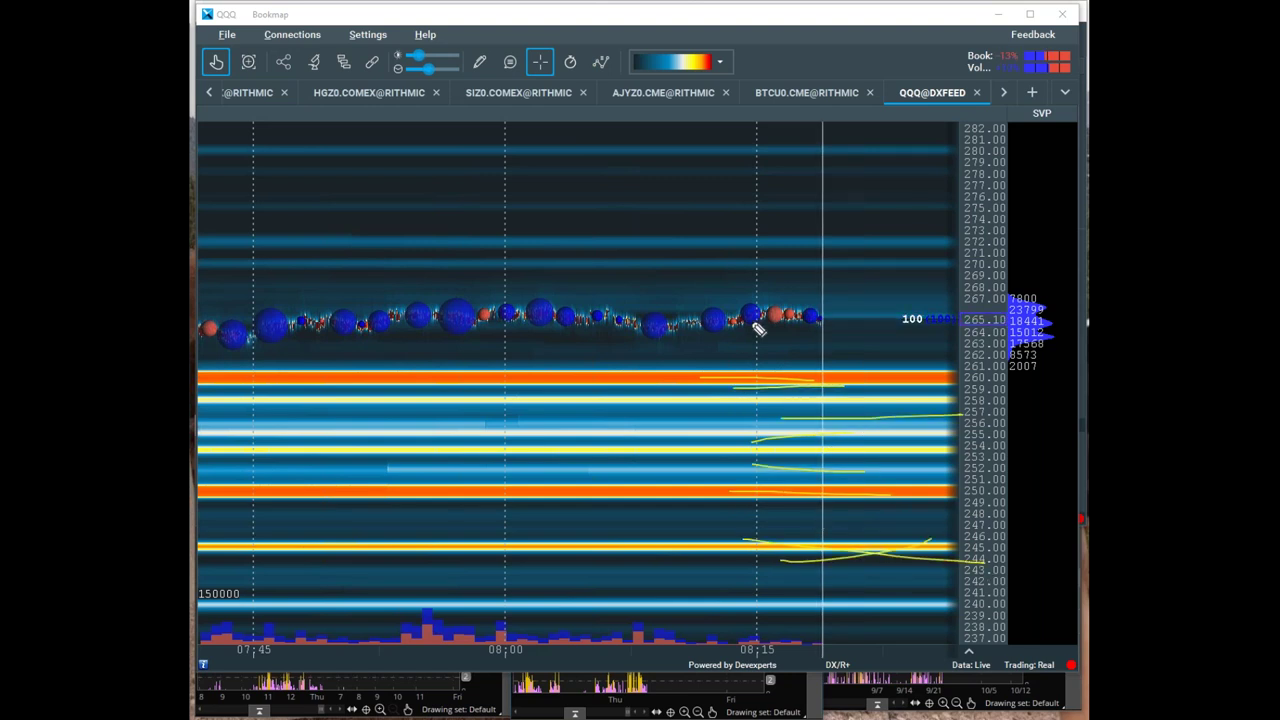
Mark the QQQ levels above price between about 268 and 282, sketch an arrow down to about 250, and clear the drawing
left_click_drag(718, 114, 730, 102)
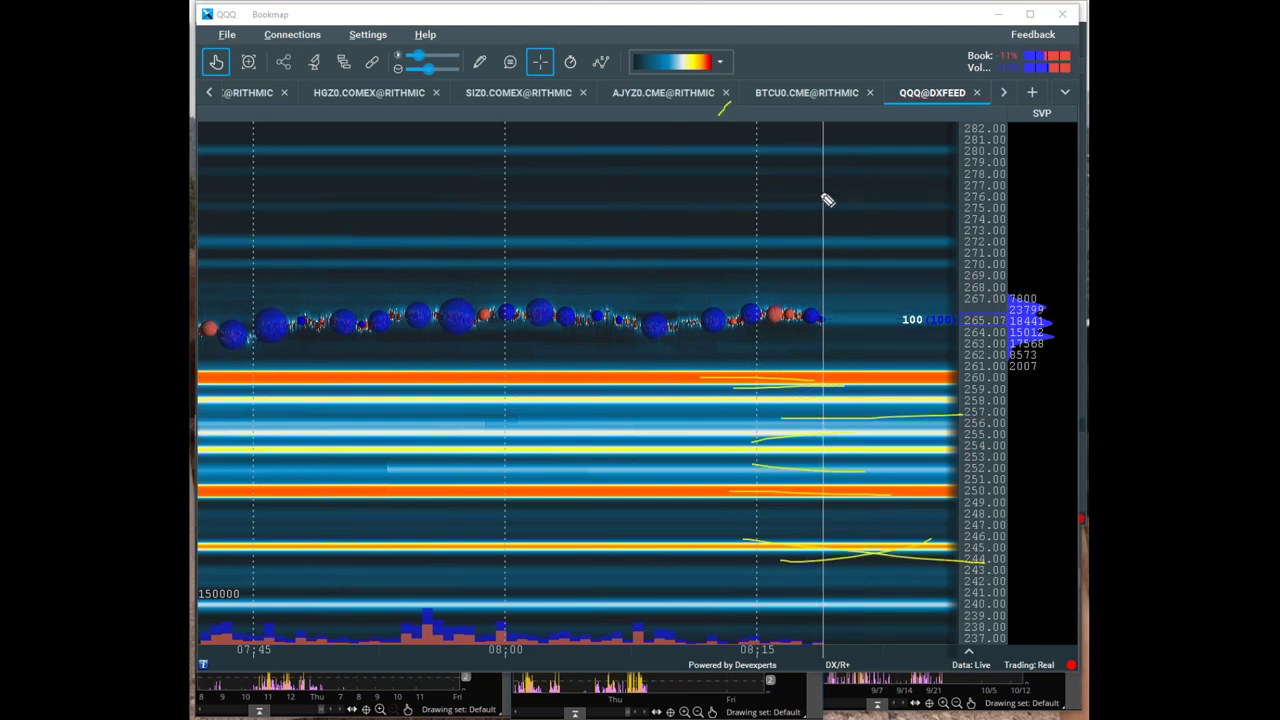
left_click_drag(810, 192, 962, 185)
left_click_drag(809, 230, 949, 233)
left_click_drag(824, 260, 928, 260)
mouse_move(692, 135)
left_mouse_down()
mouse_move(925, 185)
mouse_move(905, 282)
left_mouse_up()
mouse_move(868, 367)
left_mouse_down()
mouse_move(900, 486)
mouse_move(917, 463)
left_mouse_up()
key("Escape")
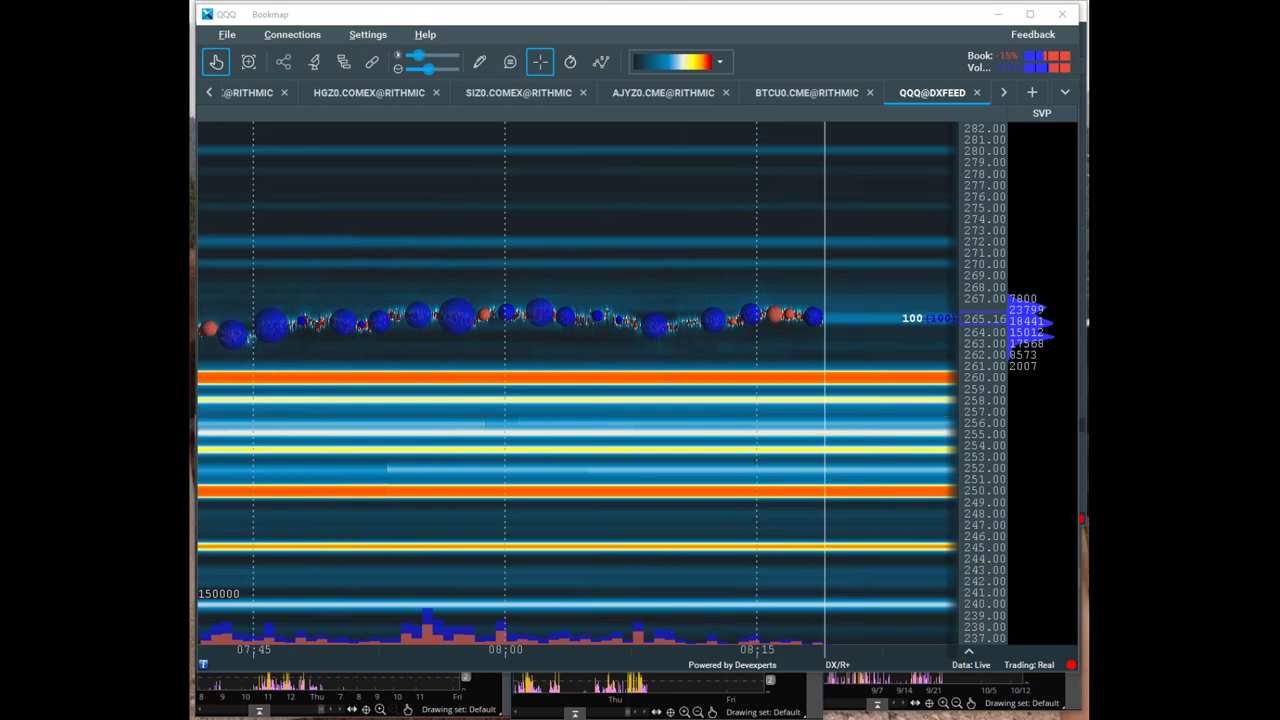
Restore and re-erase the cleared marks, then sketch a QQQ decline to about 254 and circle the 260 to 240 liquidity zone
key("ctrl+z")
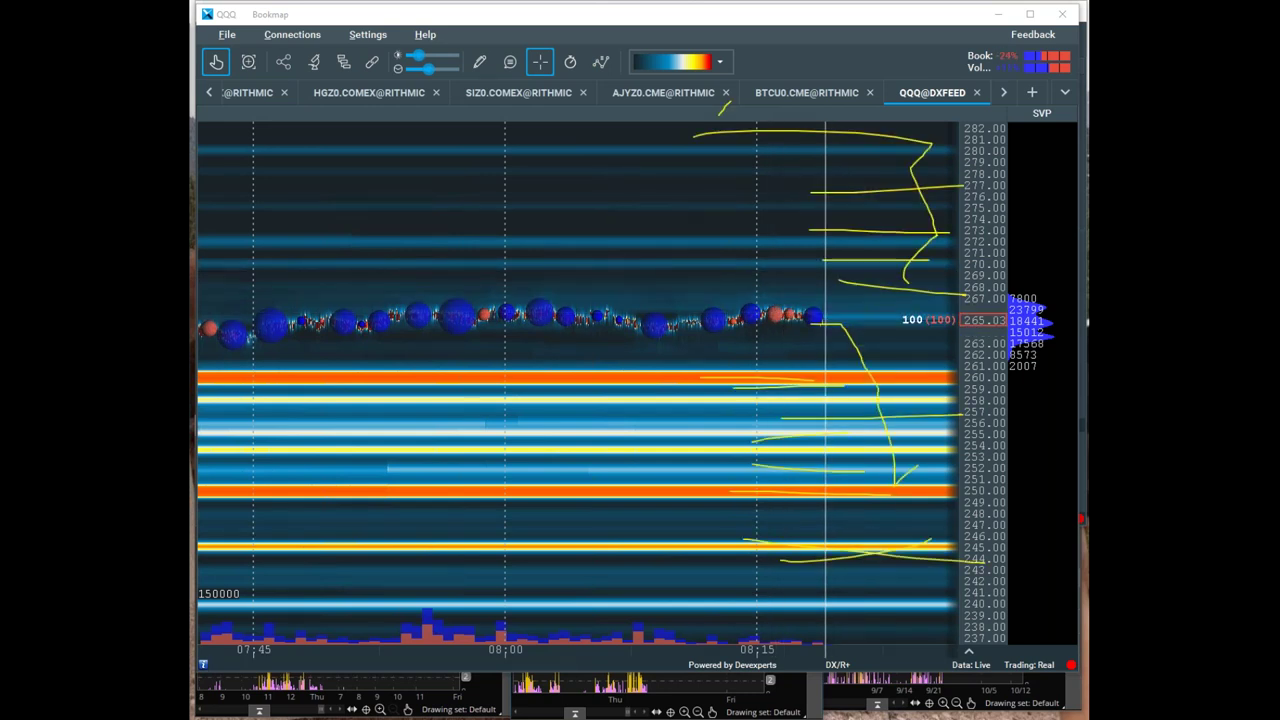
key("Escape")
left_click_drag(836, 316, 866, 445)
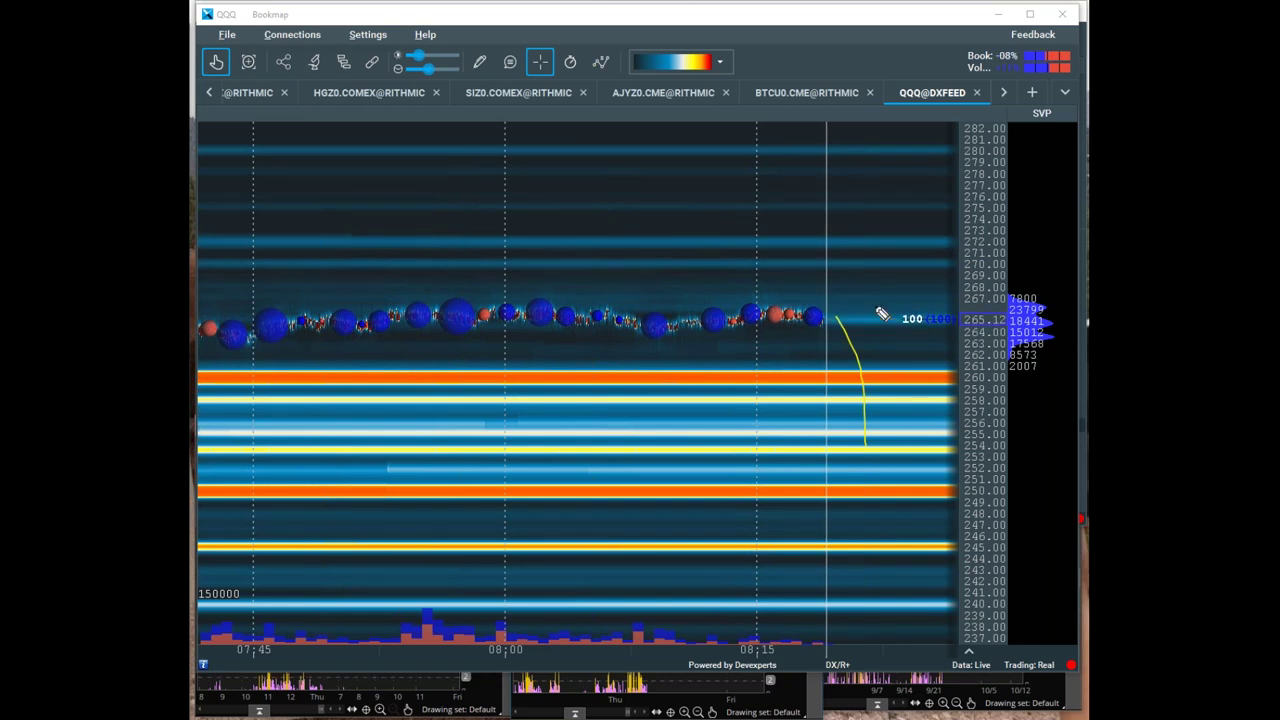
mouse_move(858, 390)
left_mouse_down()
mouse_move(471, 529)
mouse_move(951, 509)
mouse_move(740, 385)
left_mouse_up()
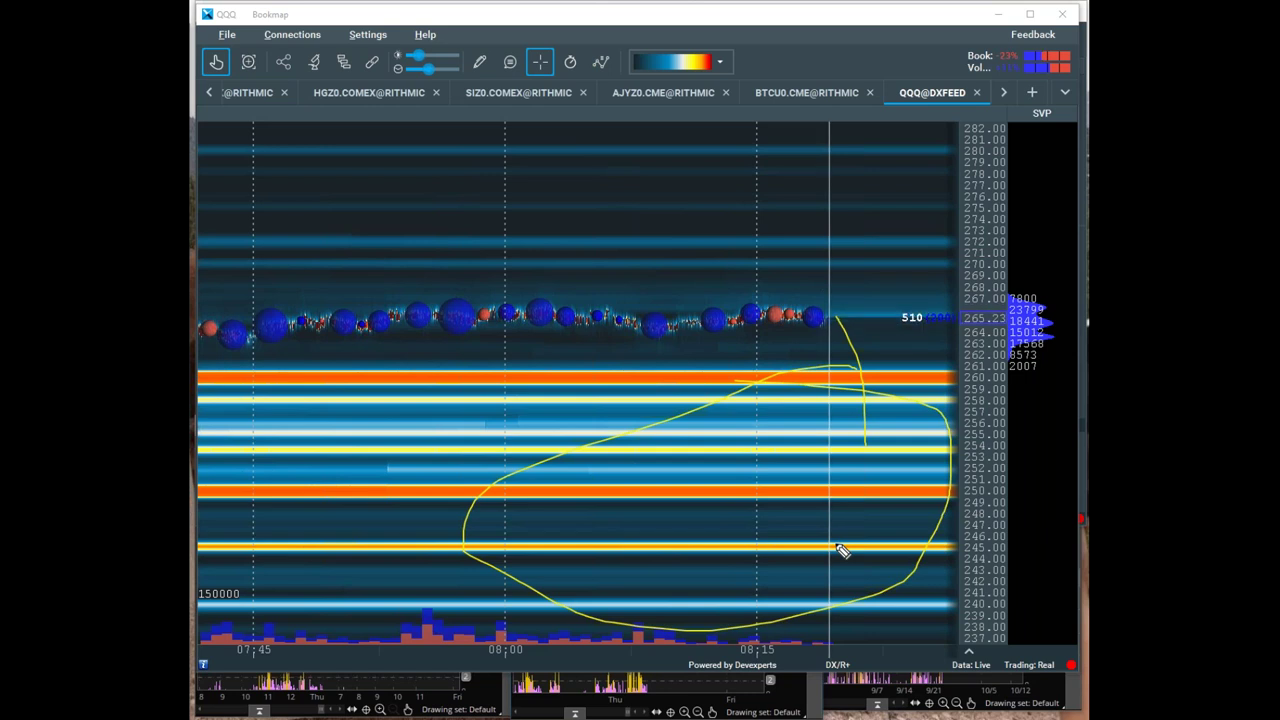
Mark the QQQ liquidity lines at about 260, 255, 250 and 240 and trace a drop to 245 before clearing the drawing
left_click_drag(926, 380, 960, 379)
left_click_drag(921, 436, 951, 436)
mouse_move(923, 454)
left_mouse_down()
mouse_move(952, 455)
mouse_move(968, 492)
left_mouse_up()
left_click_drag(871, 604, 1005, 603)
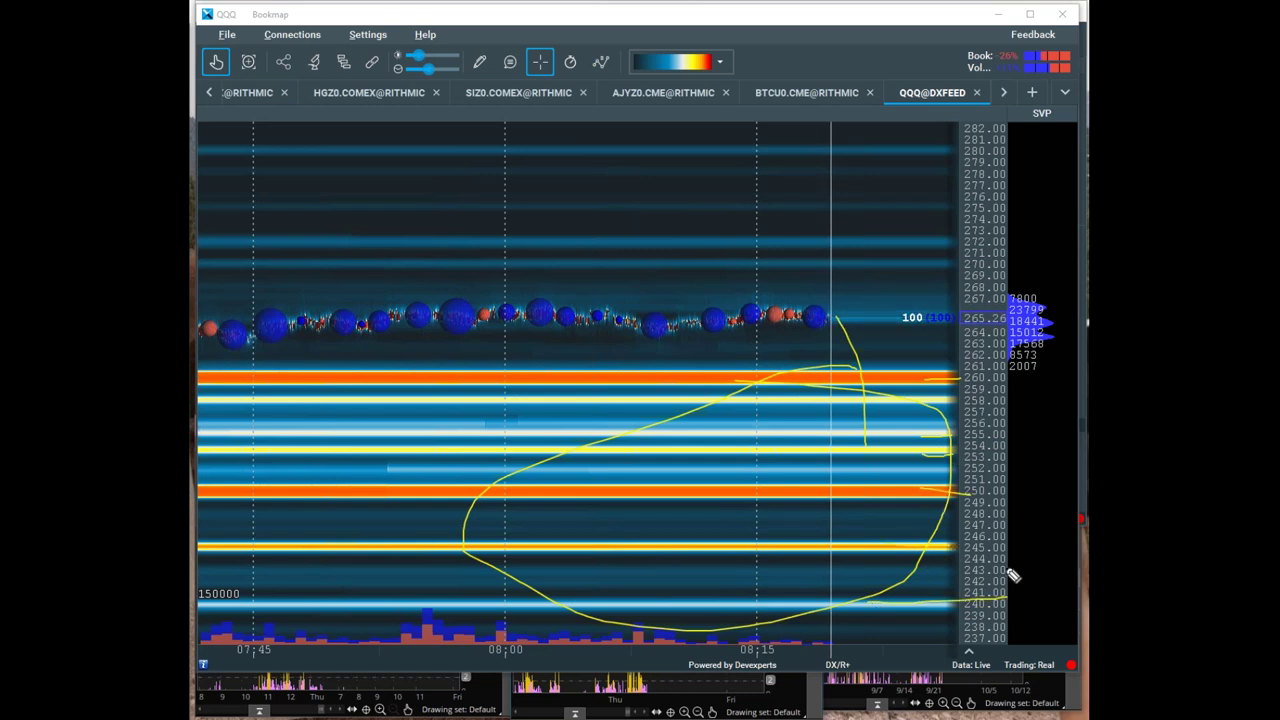
left_click_drag(924, 497, 918, 546)
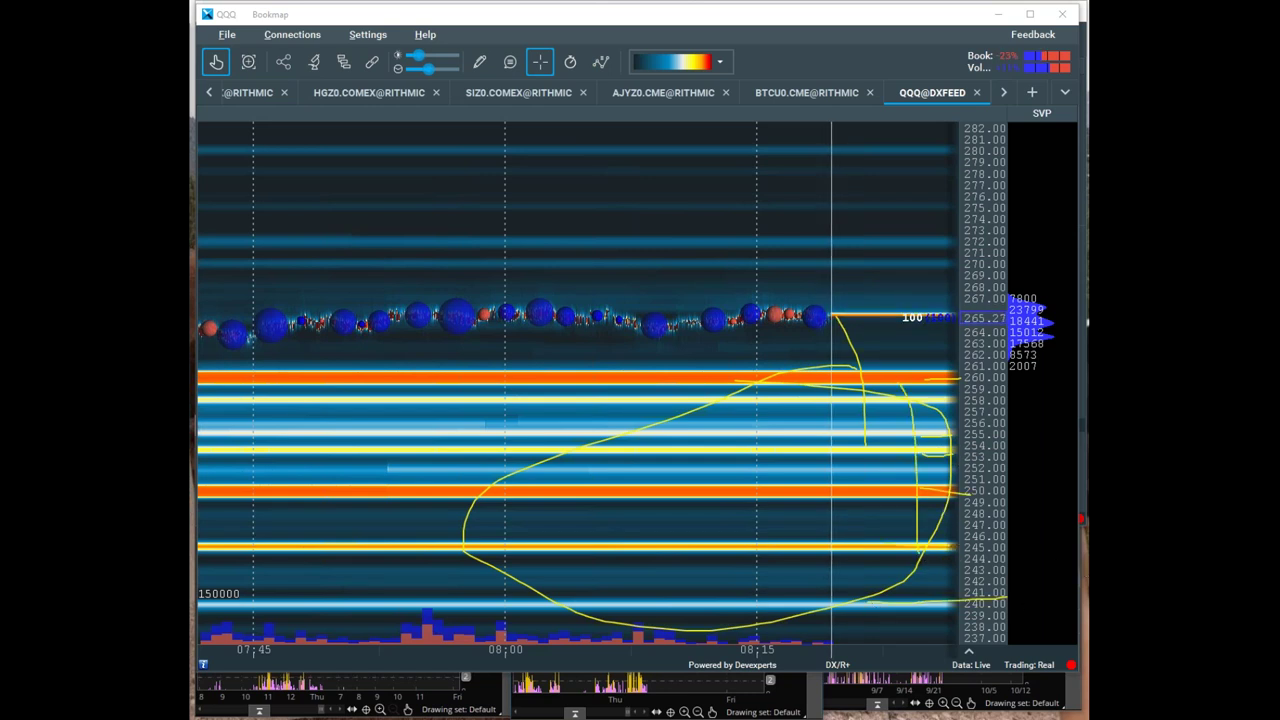
key("Escape")
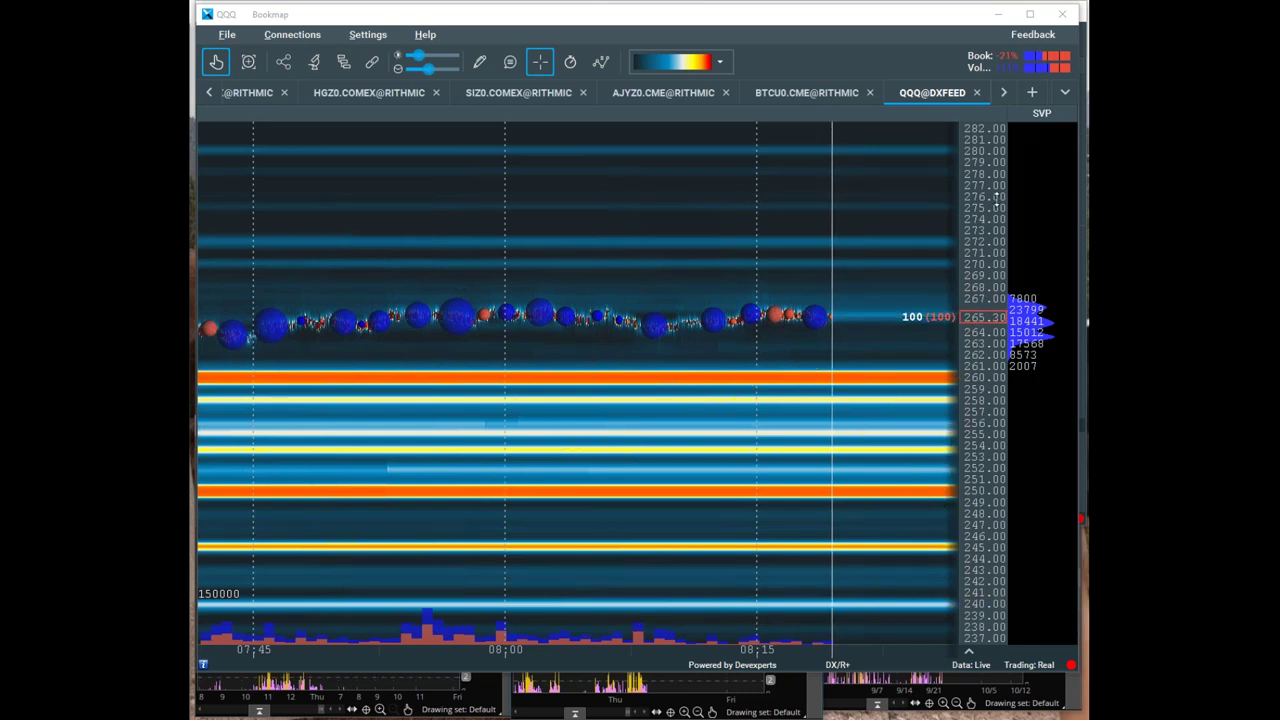
Examine the QQQ heatmap and its resting liquidity over the longer period back to 07:00
scroll(958, 207, "down", 3)
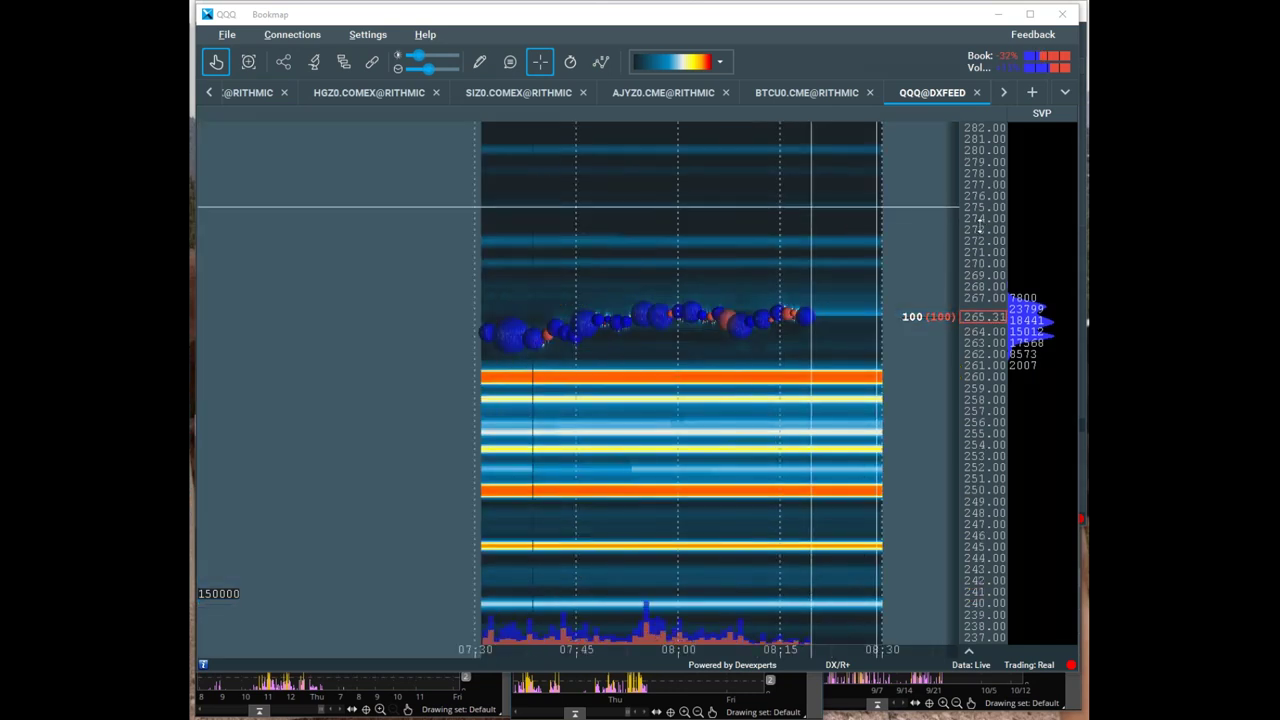
scroll(980, 218, "up", 2)
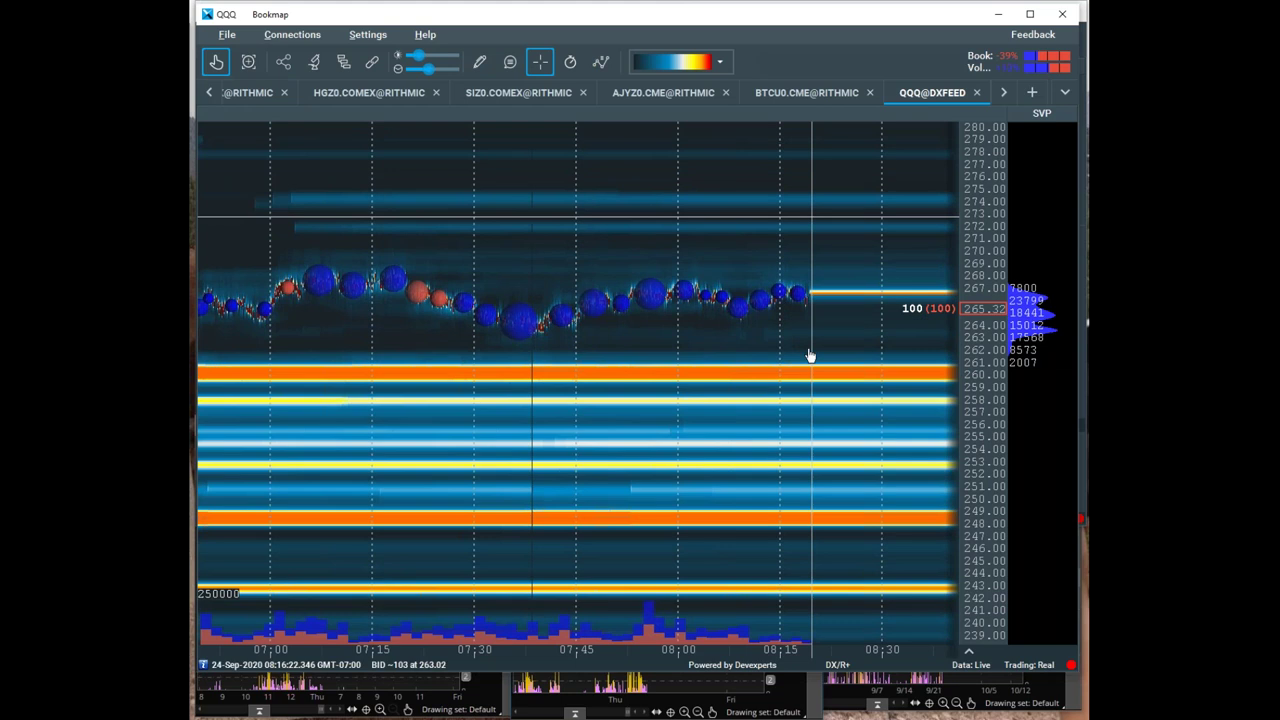
scroll(970, 290, "up", 3)
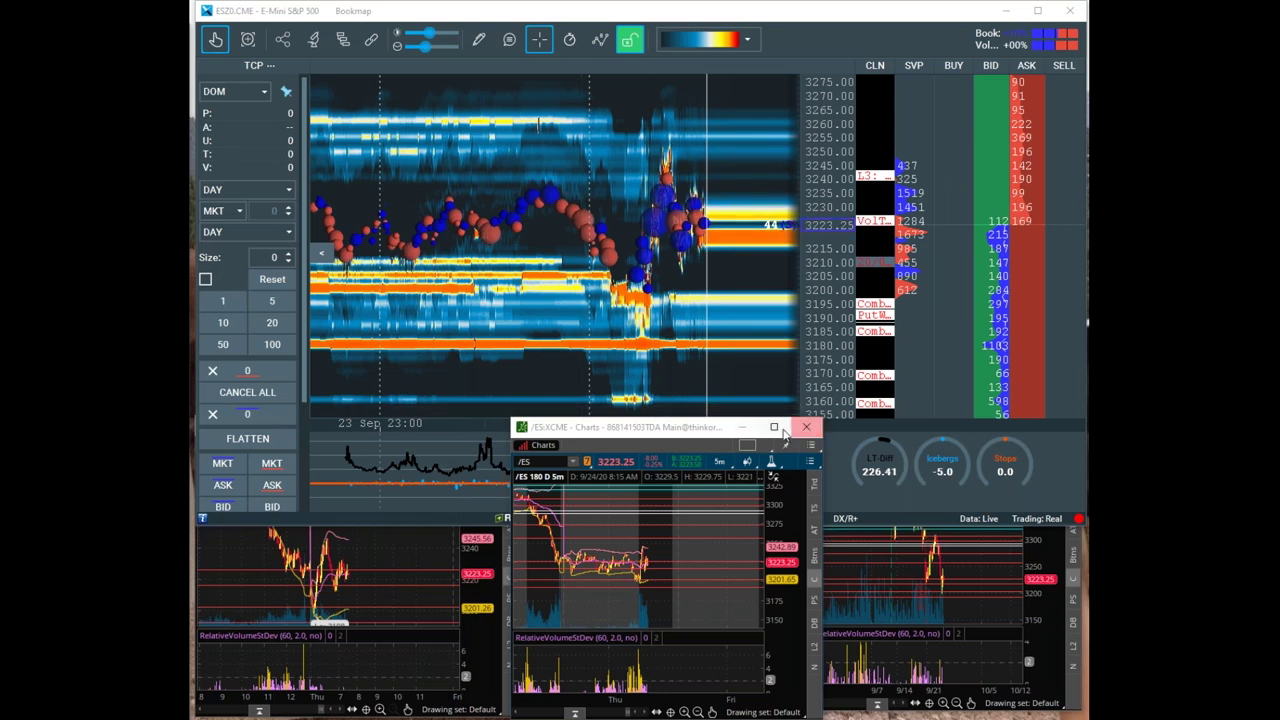
View the 5-minute /ES chart maximized in thinkorswim, then switch to the E-mini S&P 500 chartbook in Sierra Chart
left_click(773, 427)
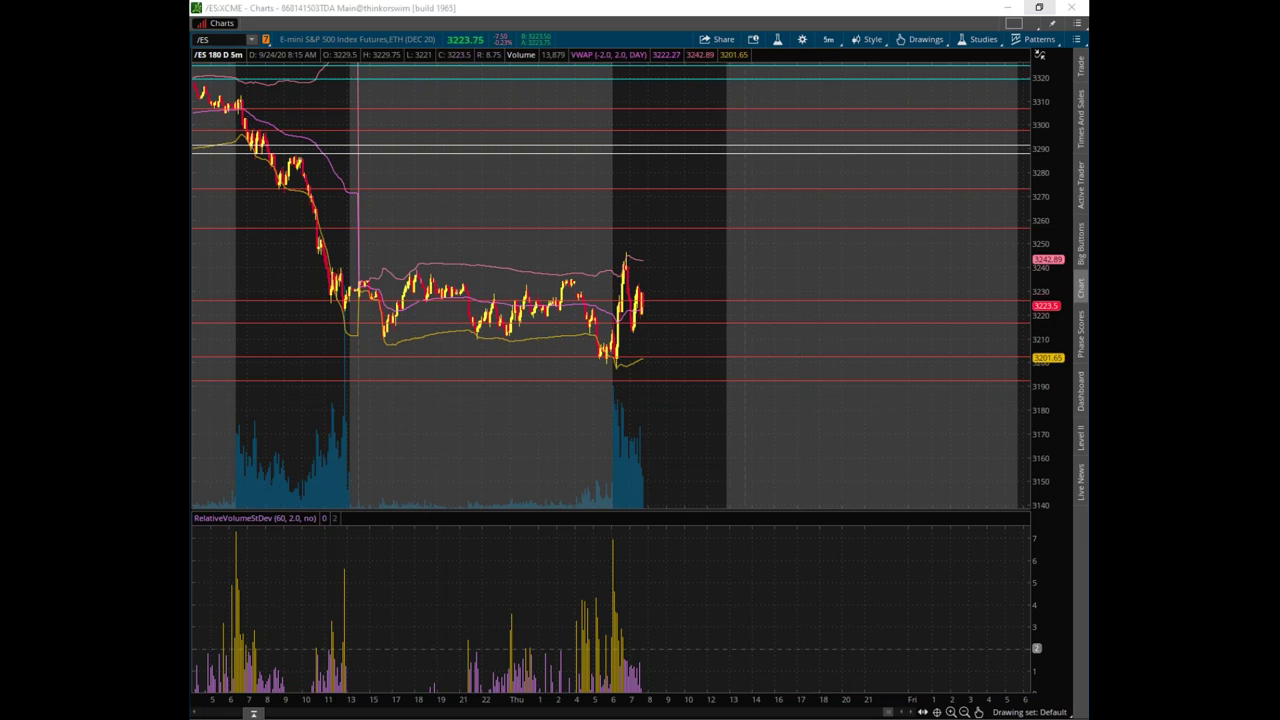
left_click_drag(921, 170, 755, 124)
left_click(866, 134)
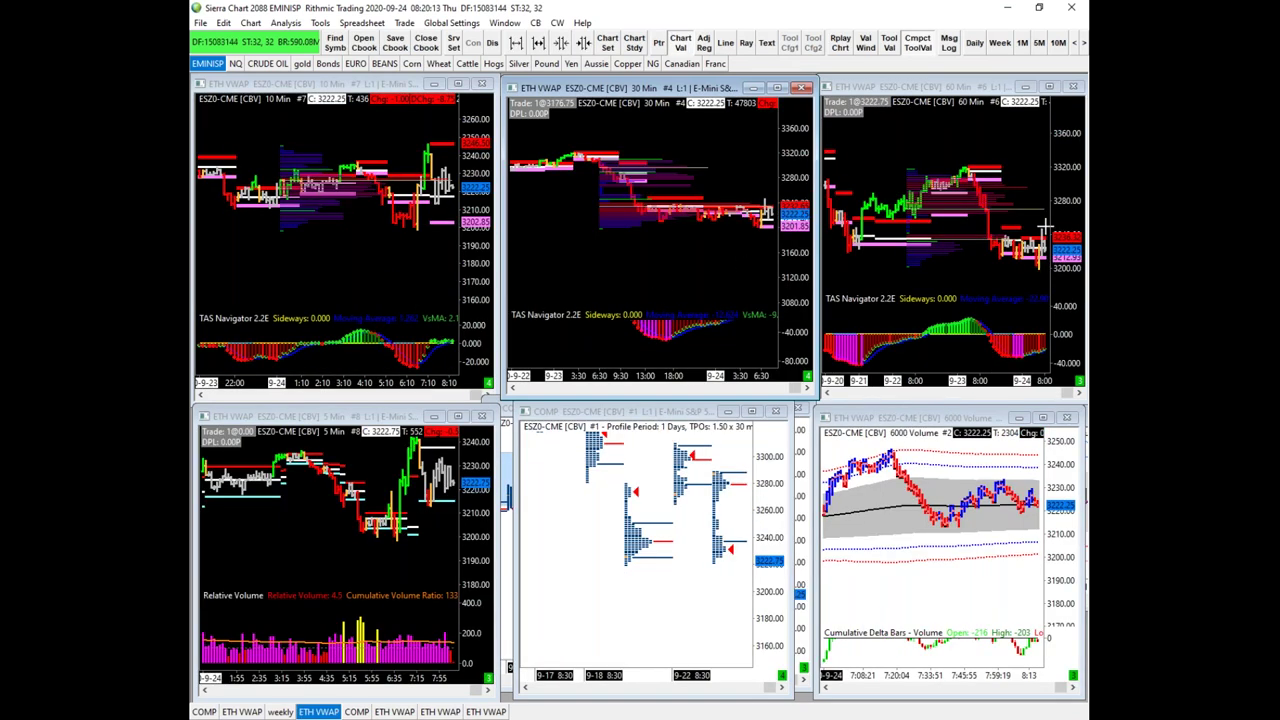
Mark recent price on the 60-minute chart with the pen, circle the 60 Min and 30 Min labels, and tick the 10-minute chart
left_click(720, 665)
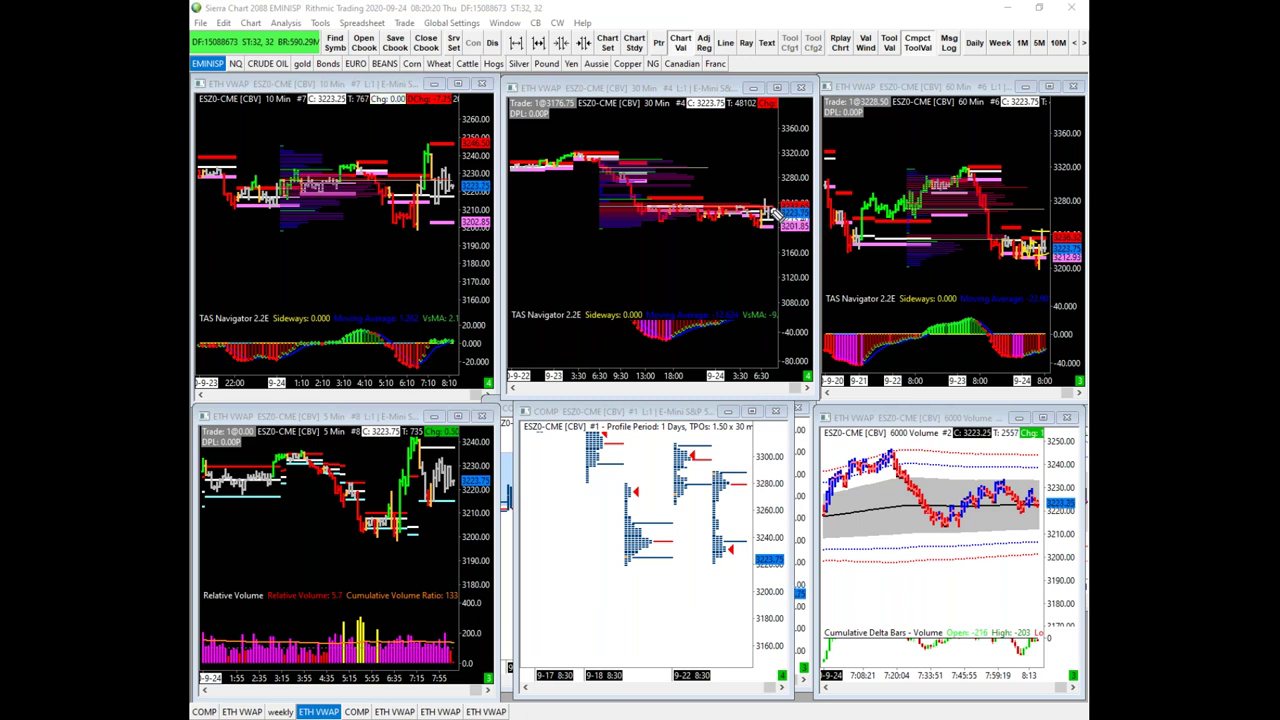
left_click_drag(952, 86, 1014, 104)
mouse_move(629, 103)
left_mouse_down()
mouse_move(610, 111)
mouse_move(679, 114)
left_mouse_up()
left_click_drag(342, 97, 323, 117)
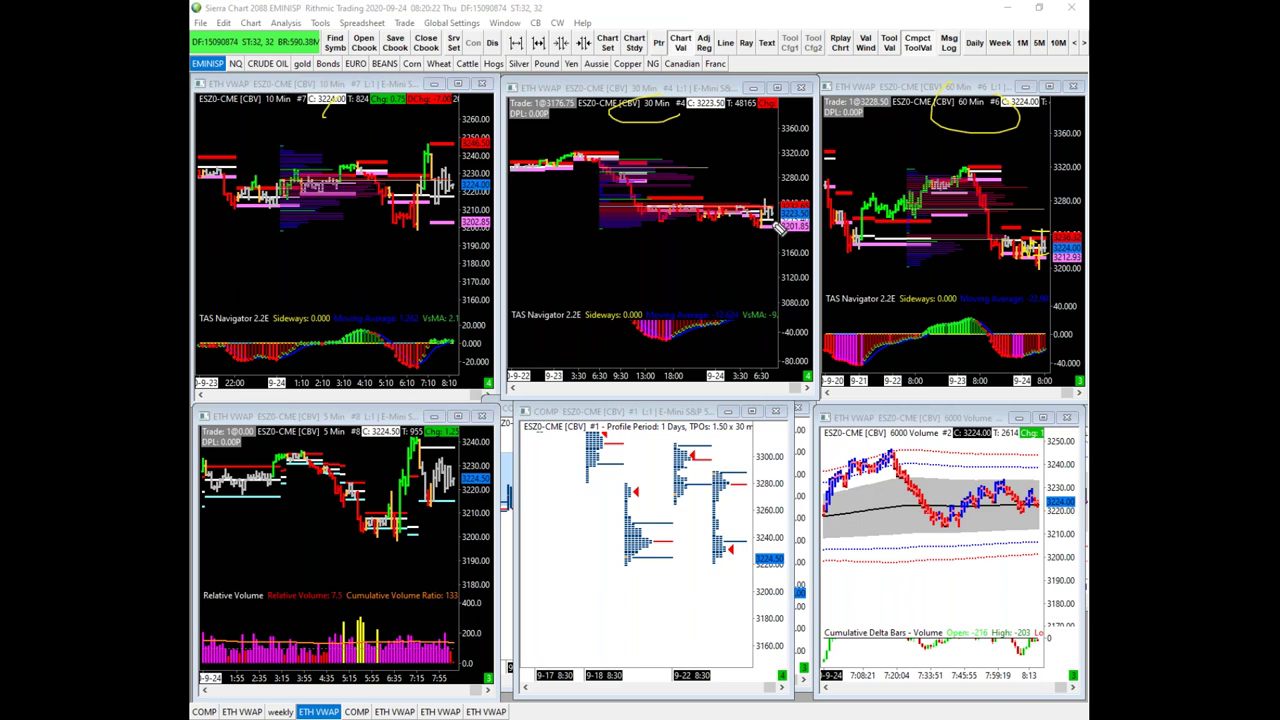
Draw hooks under the latest bars on the 30- and 60-minute charts, underline the area near 3080, and clear the marks
left_click_drag(776, 238, 783, 210)
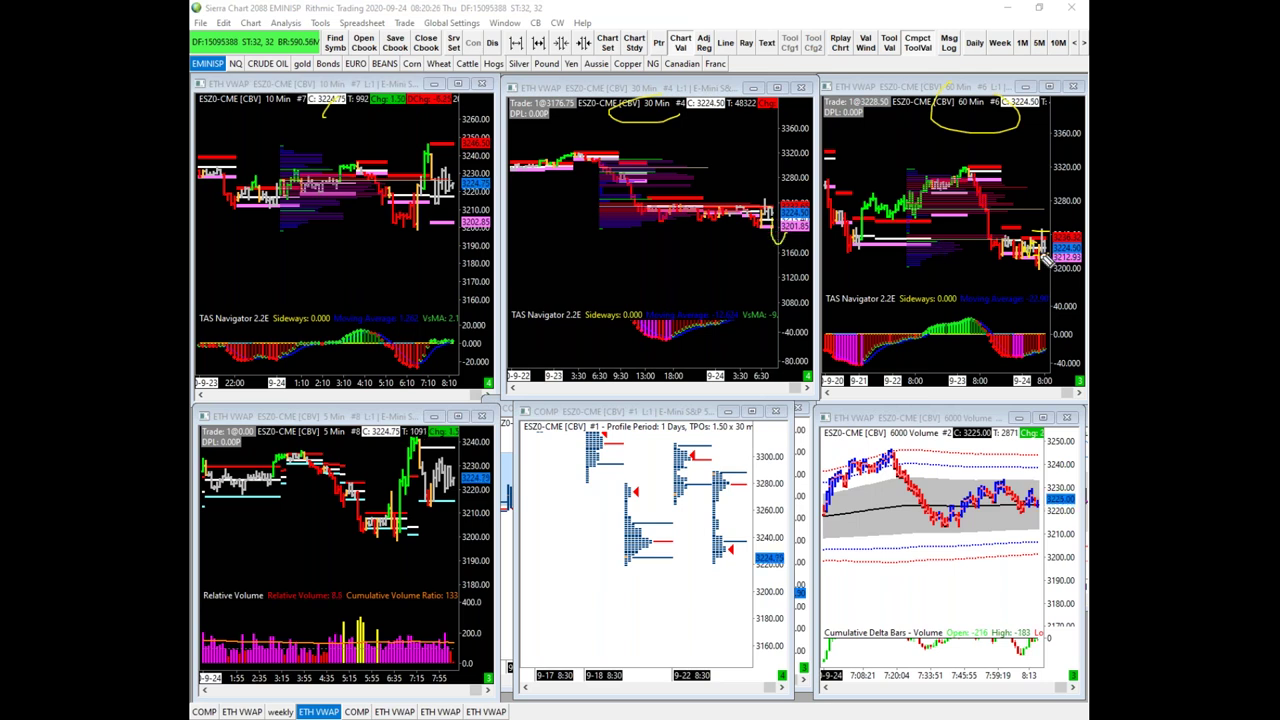
left_click_drag(1039, 271, 1057, 268)
left_click_drag(729, 295, 770, 316)
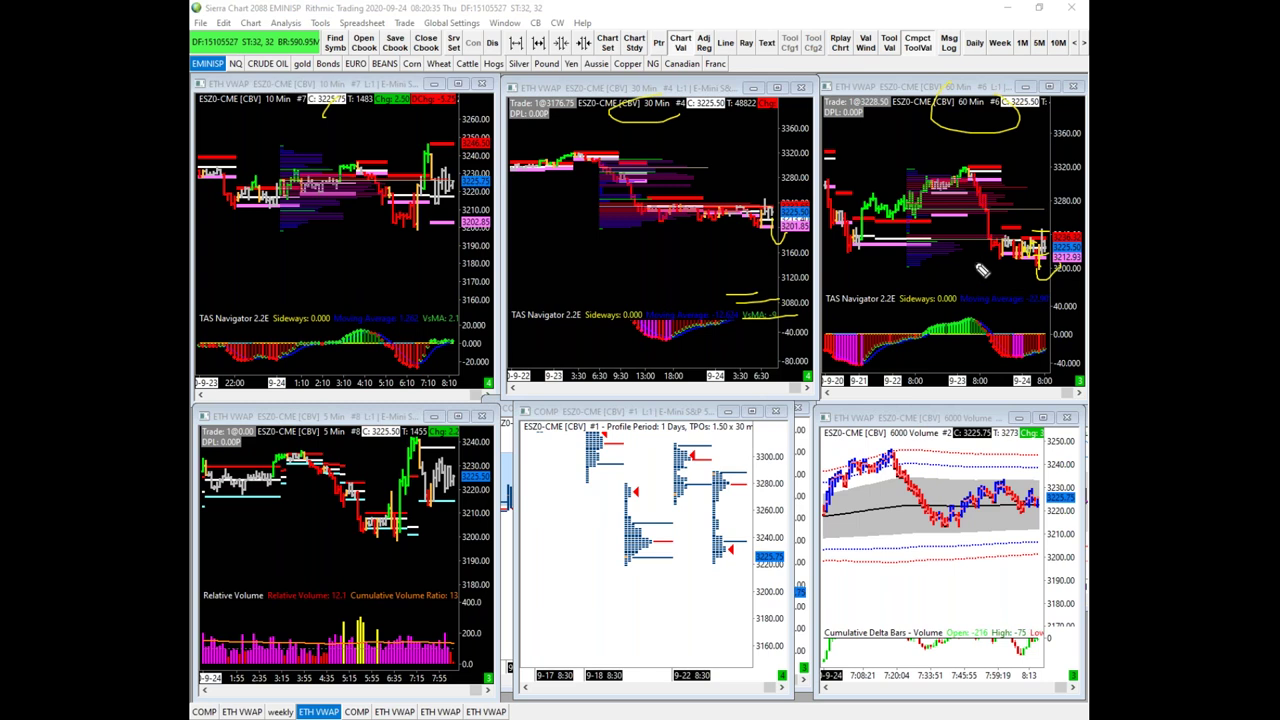
key("Escape")
Briefly view the QQQ Bookmap window over Sierra Chart, then return to thinkorswim and restore the /ES chart's window size
left_click_drag(192, 122, 888, 50)
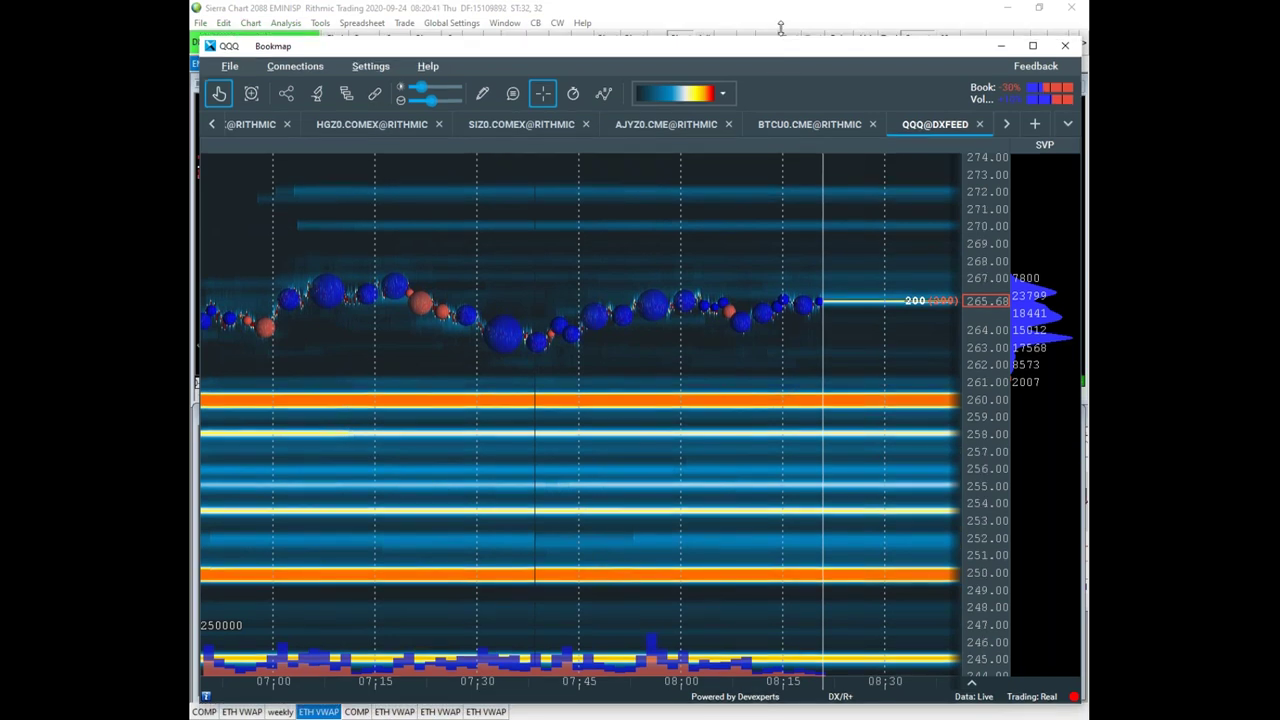
key("alt+Tab")
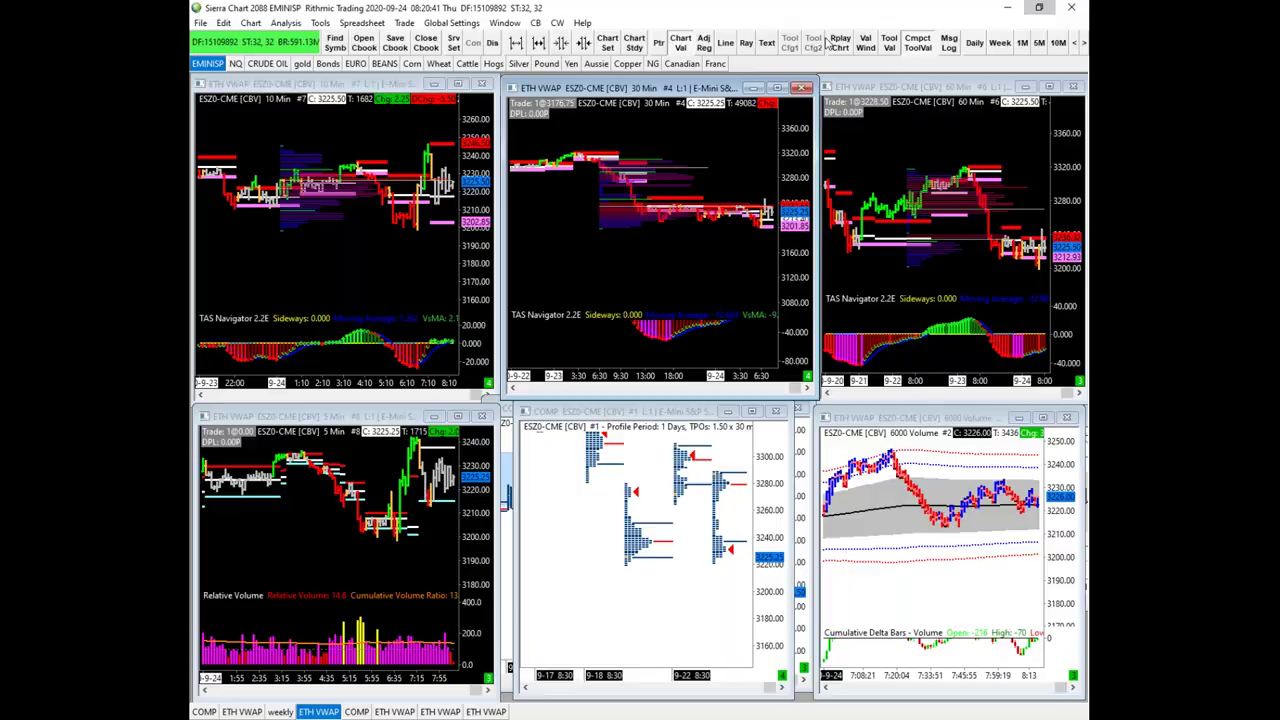
key("alt+Tab")
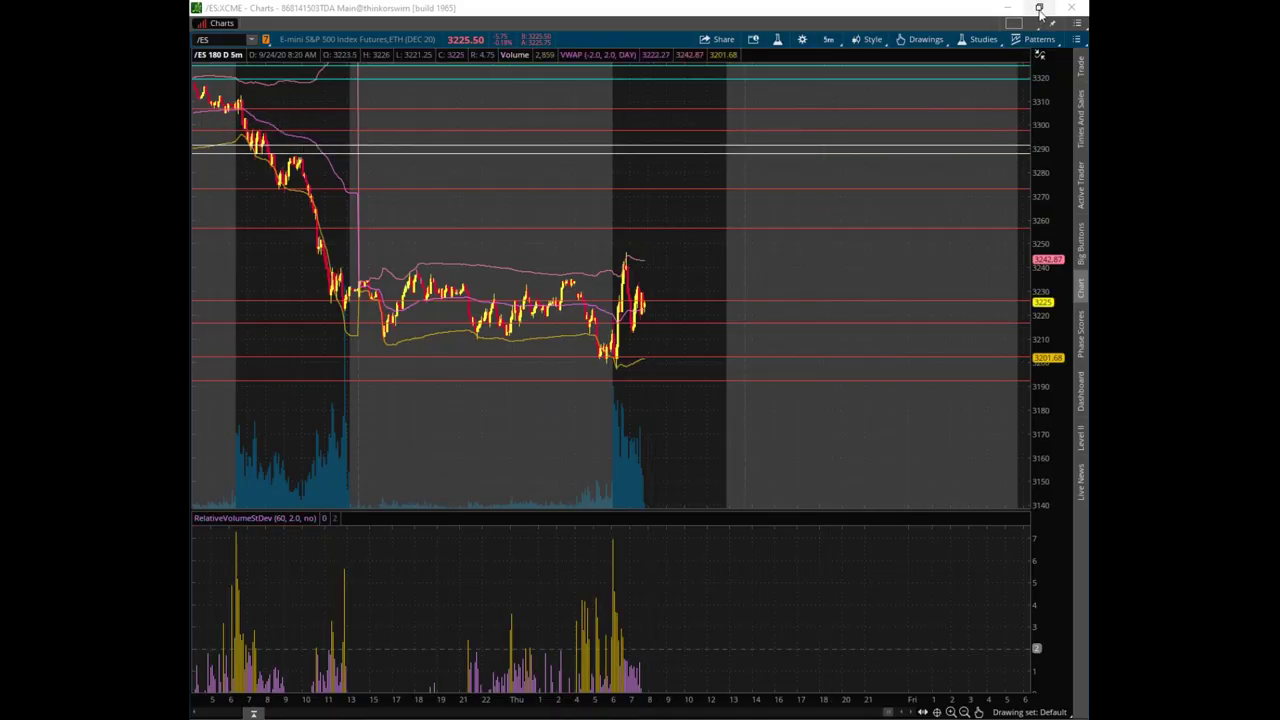
left_click(1038, 7)
Examine the E-mini S&P 500 heatmap in Bookmap around the 24 Sep 06:00 to 08:00 move and the 3180 liquidity
left_click(695, 307)
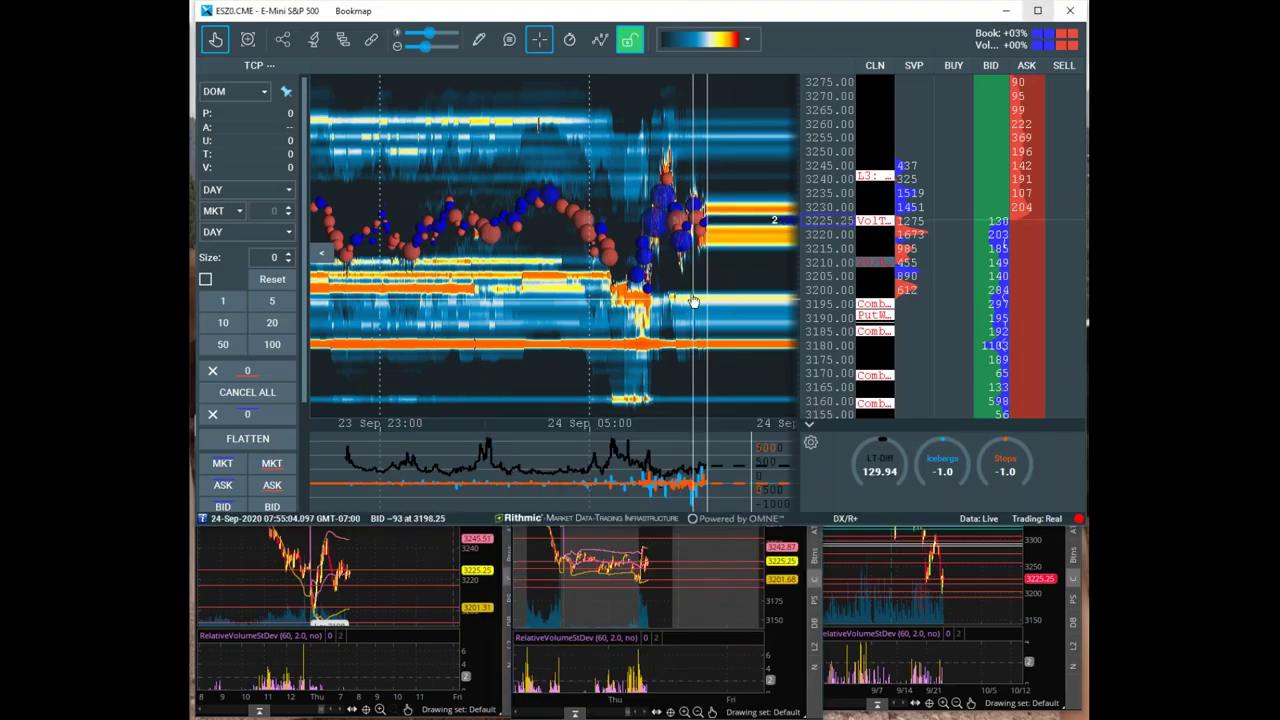
scroll(648, 320, "up", 3)
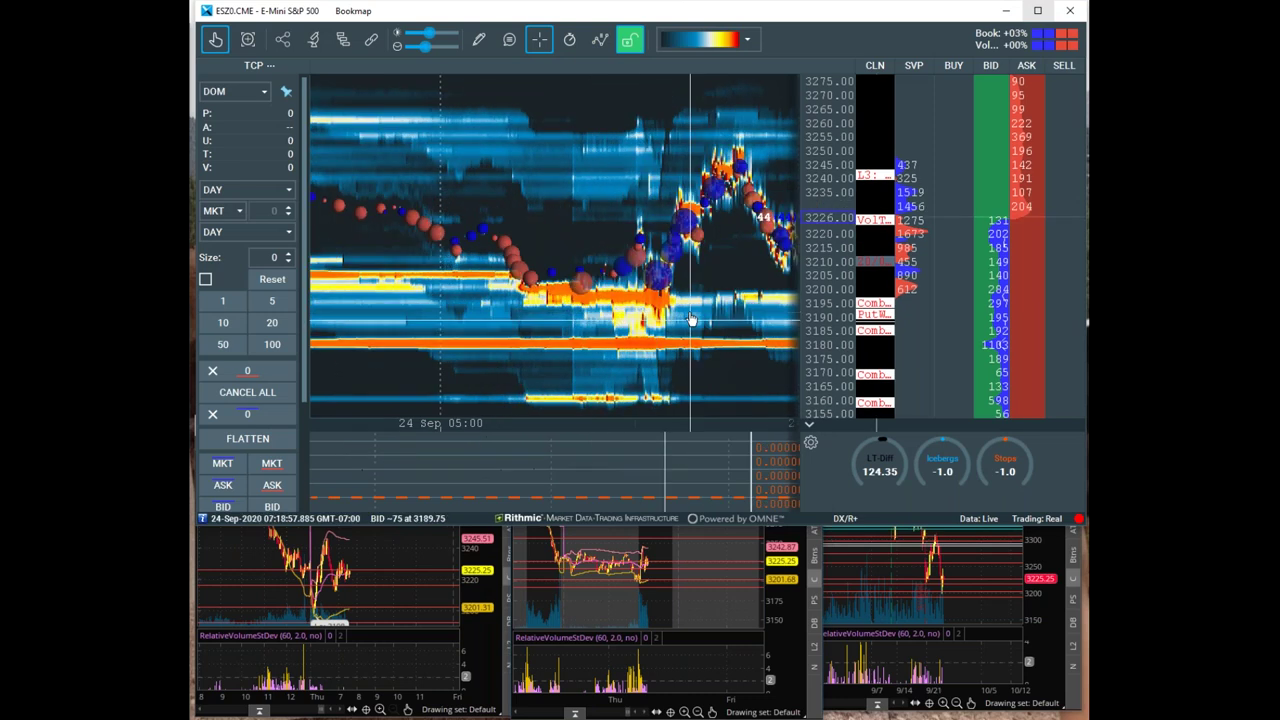
left_click_drag(690, 312, 557, 247)
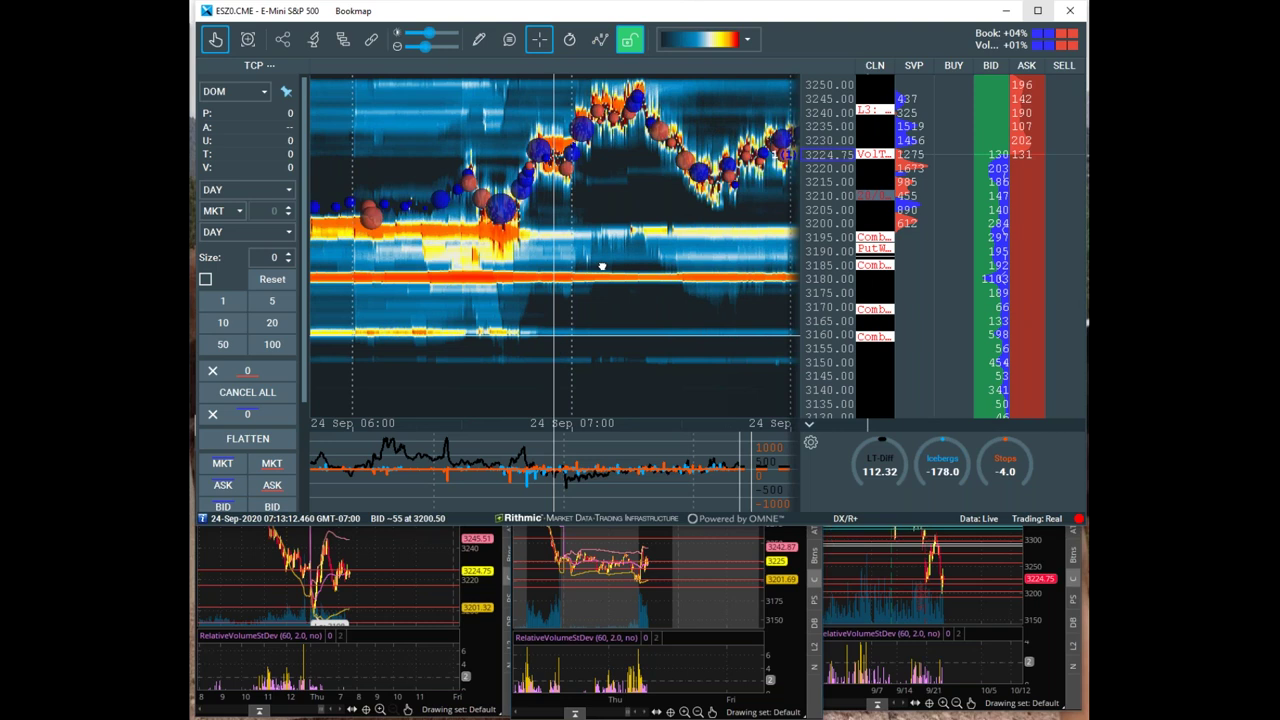
scroll(595, 330, "up", 3)
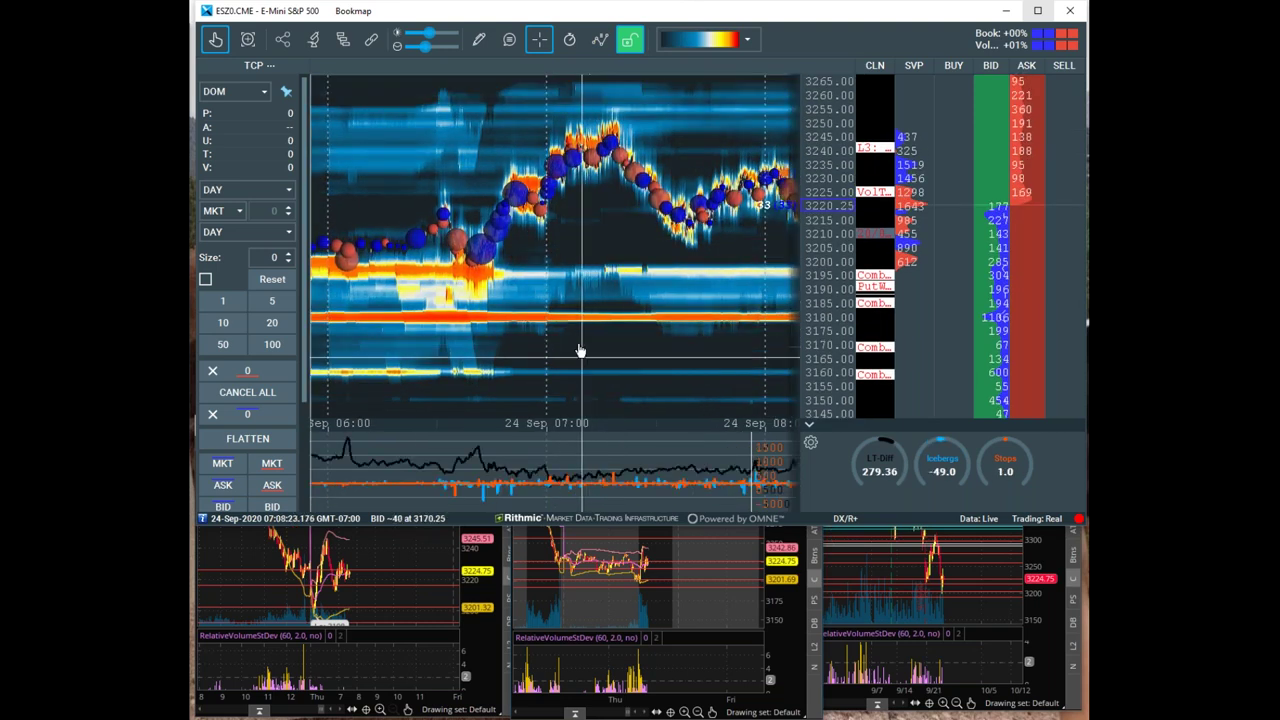
Bring the QQQ Bookmap window over the E-mini S&P 500 heatmap and maximize it
scroll(585, 349, "up", 4)
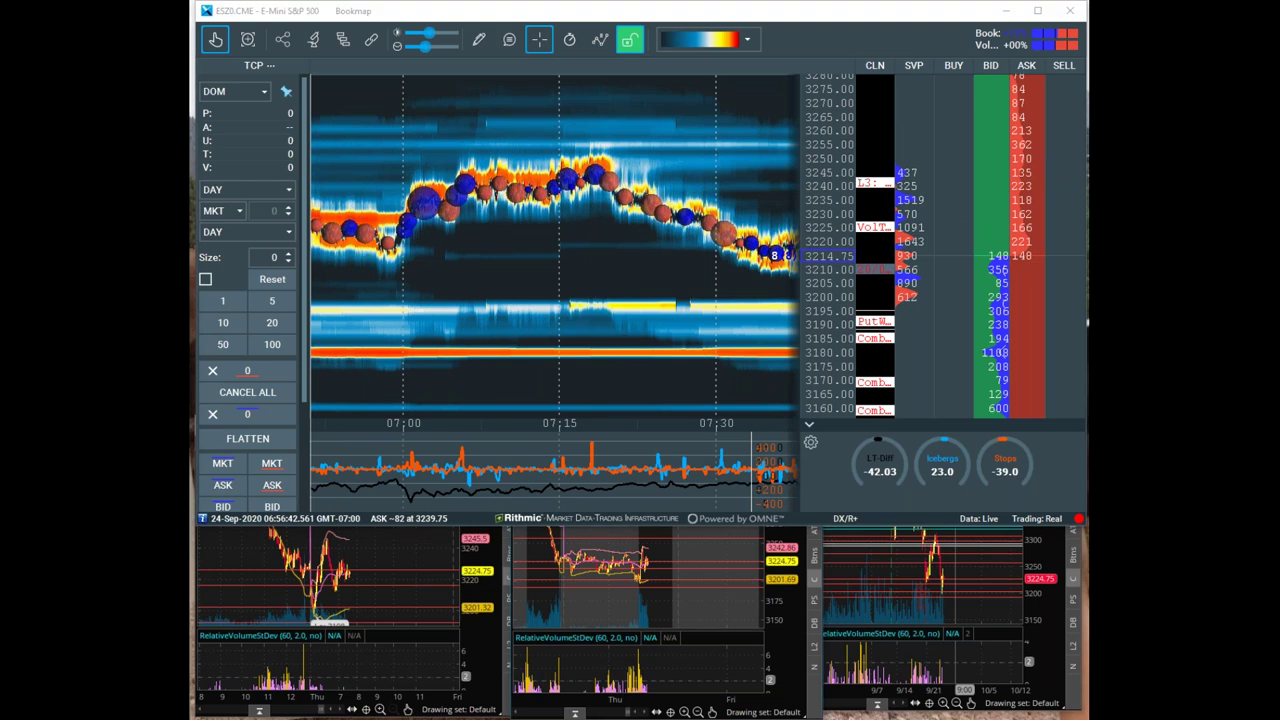
left_click_drag(192, 145, 812, 33)
left_click(980, 111)
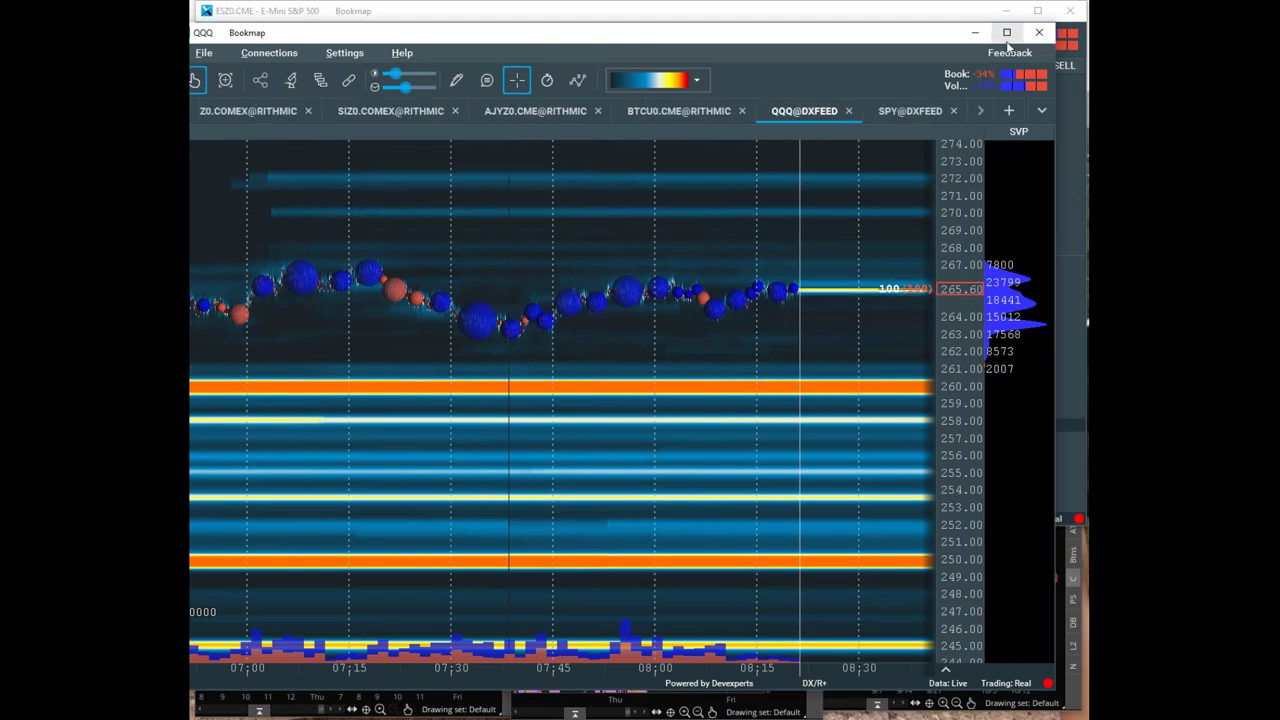
left_click(1006, 32)
Look back through the open instruments to the currency futures and open the Soybean Futures heatmap, ZSX0.CBOT
left_click(203, 84)
left_click(203, 84)
left_click(204, 84)
left_click(204, 84)
left_click(204, 84)
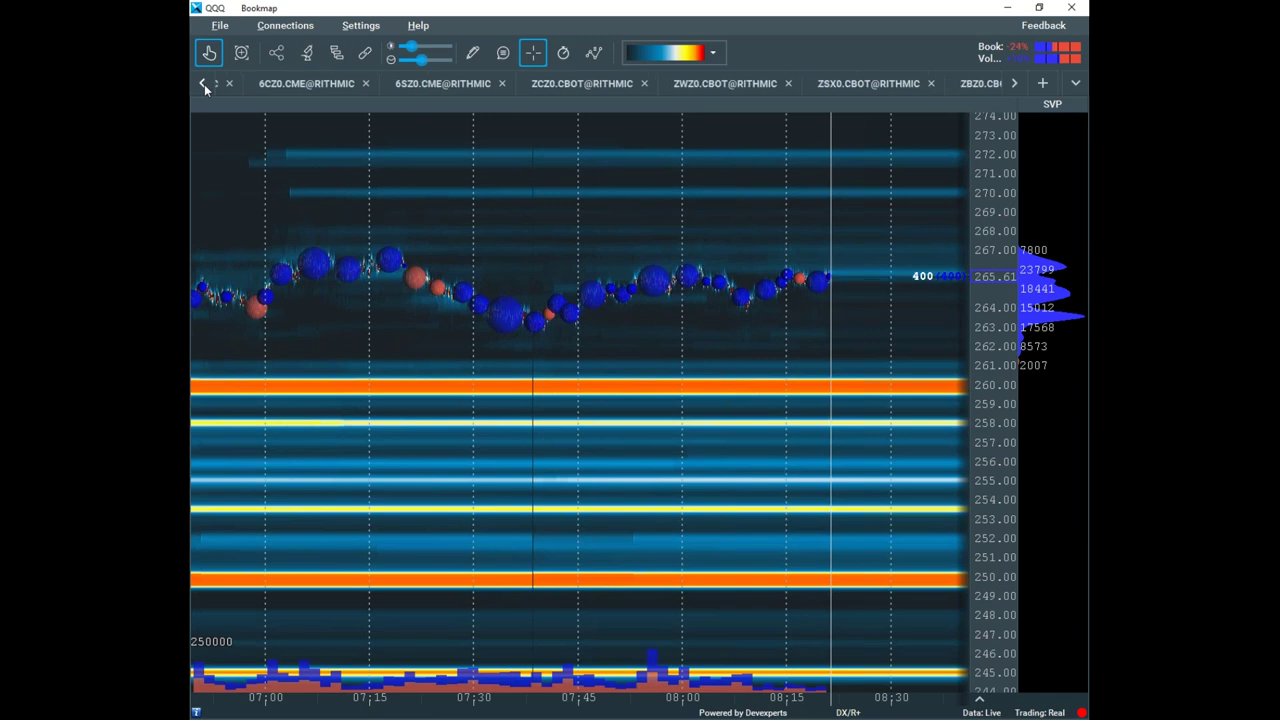
left_click(204, 84)
left_click(204, 84)
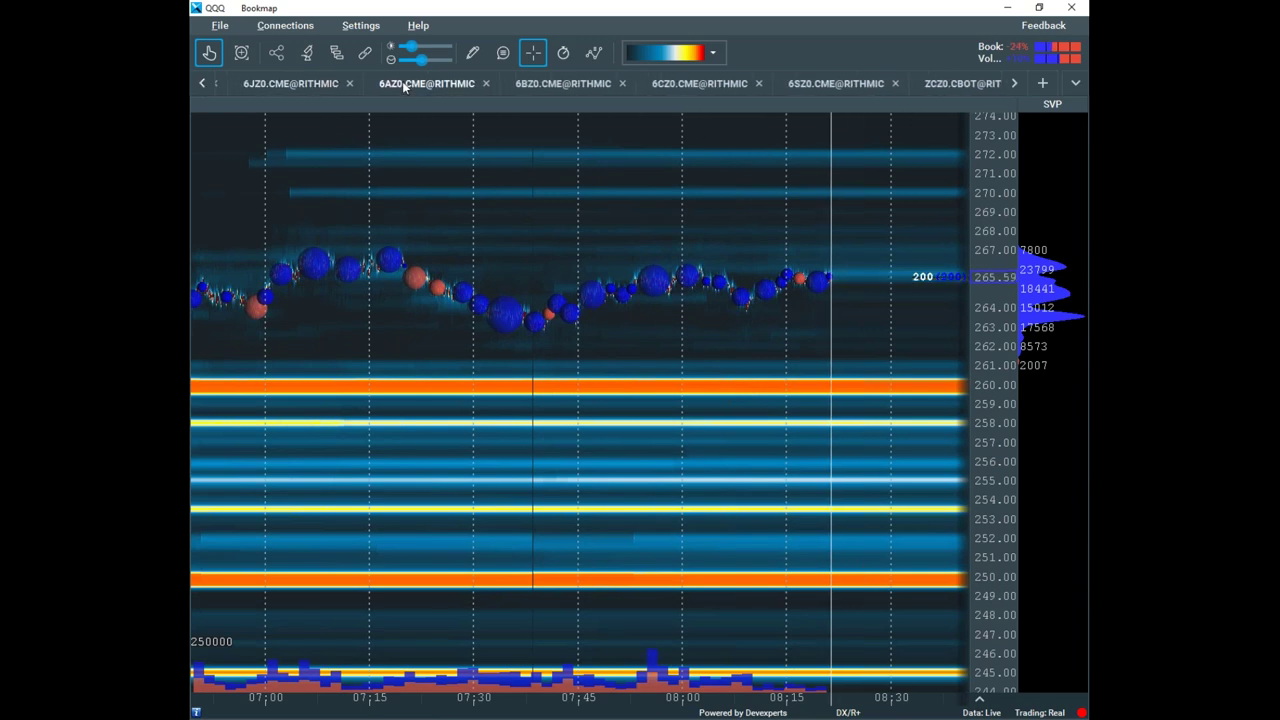
left_click(203, 84)
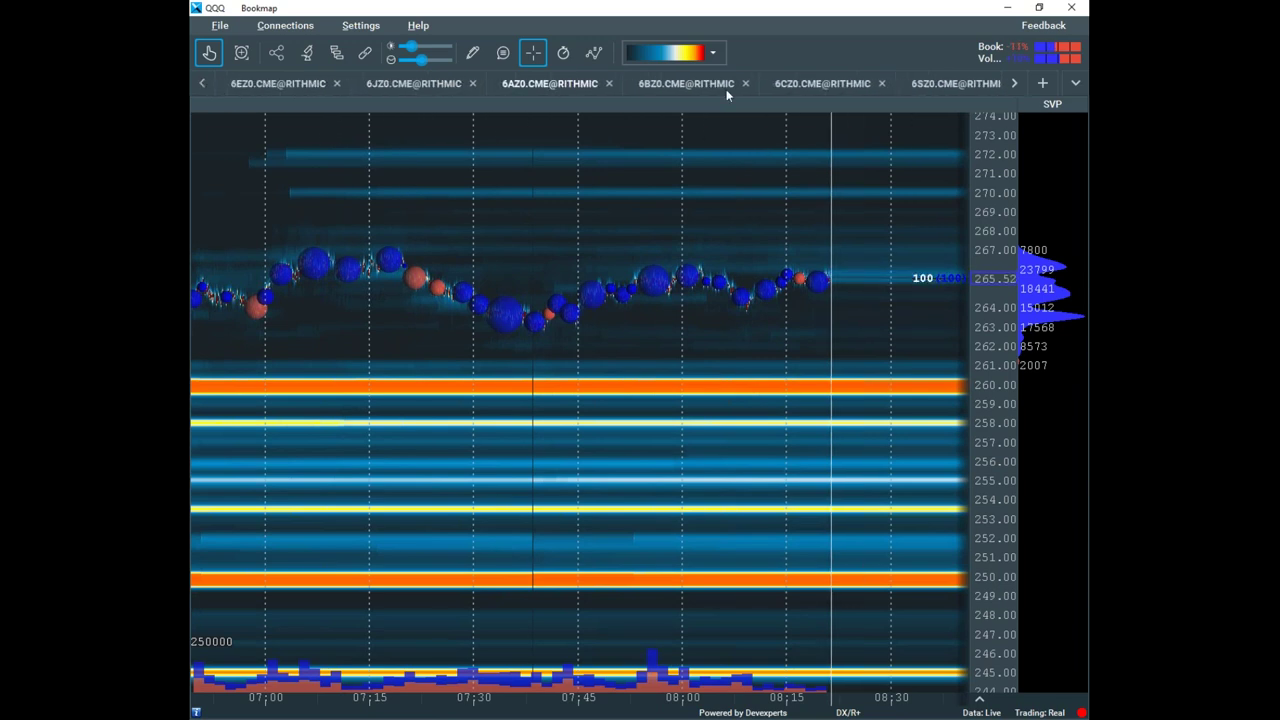
left_click(1076, 84)
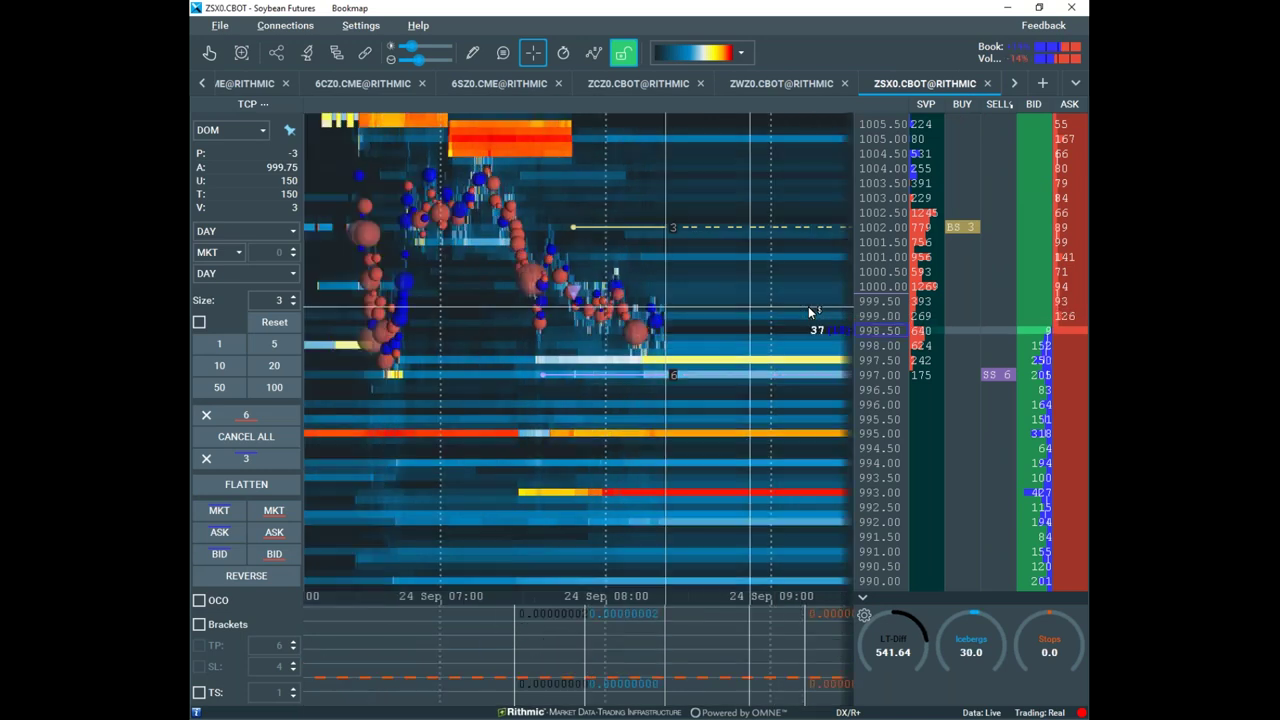
Examine the soybean heatmap between 06:30 and 07:00 together with the stops and icebergs lines below it
scroll(808, 306, "down", 1)
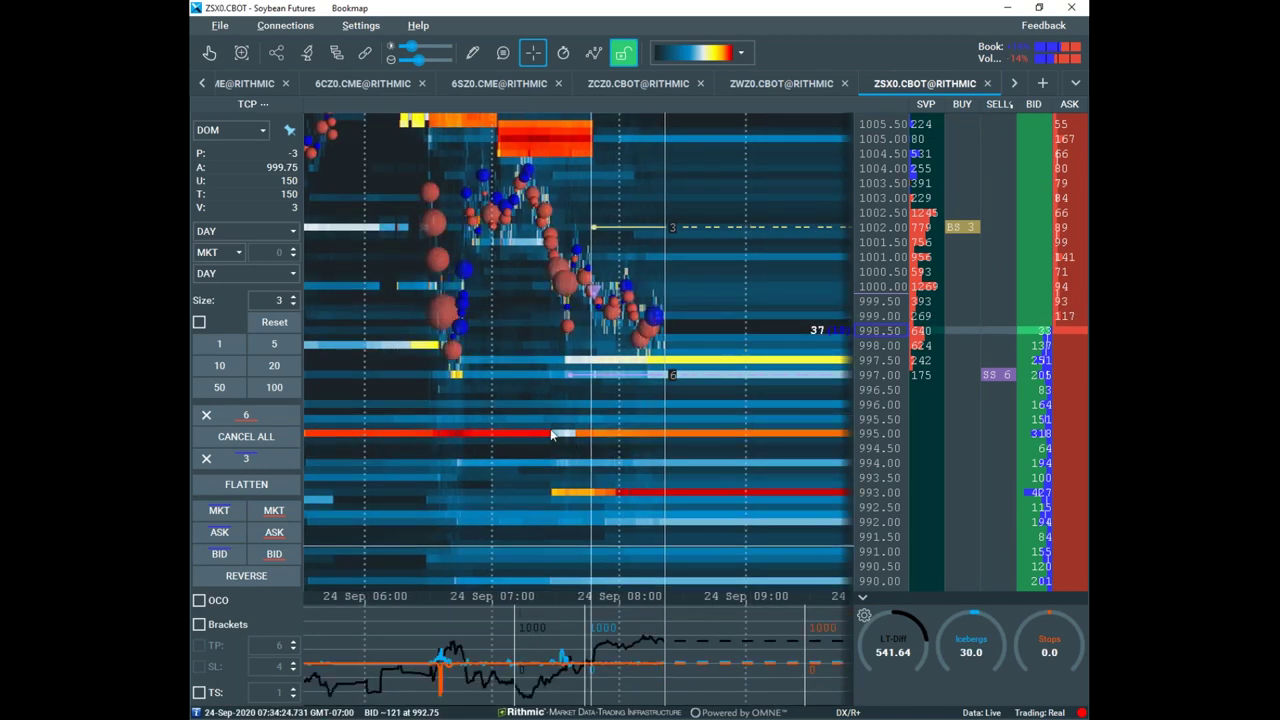
scroll(552, 435, "up", 2)
left_click(211, 52)
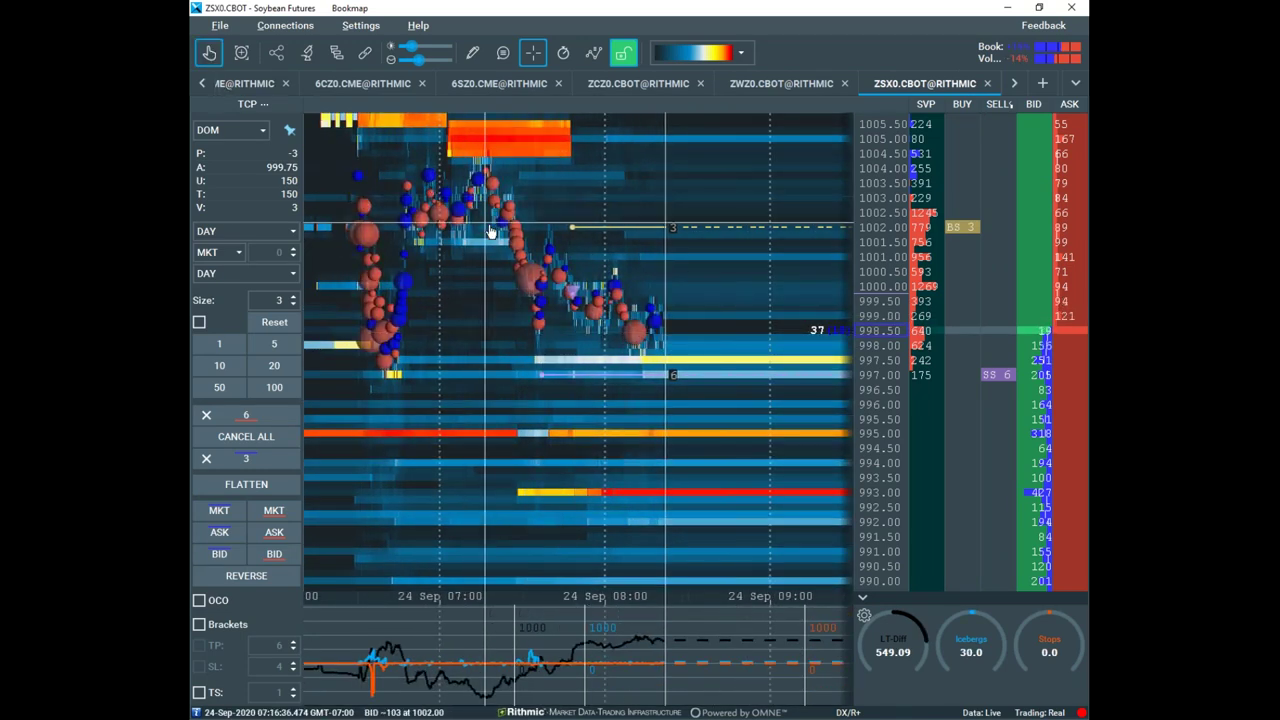
left_click_drag(462, 236, 594, 240)
scroll(591, 240, "up", 2)
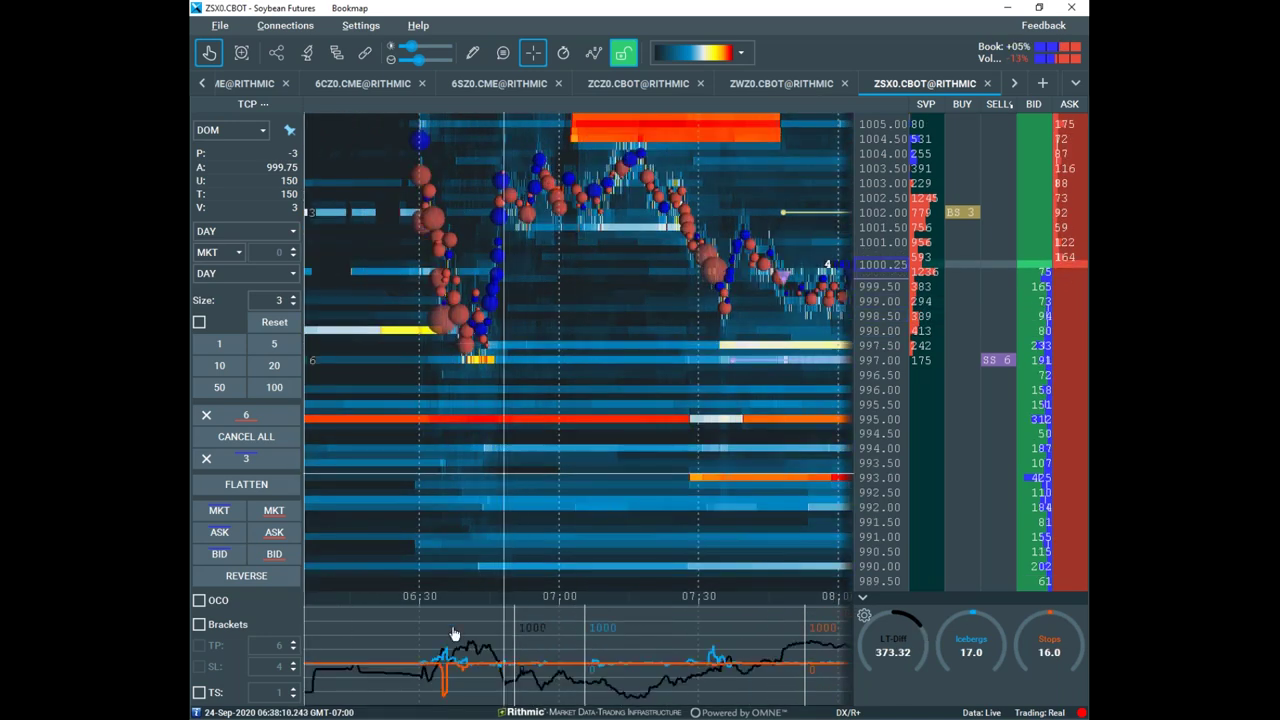
scroll(470, 421, "up", 3)
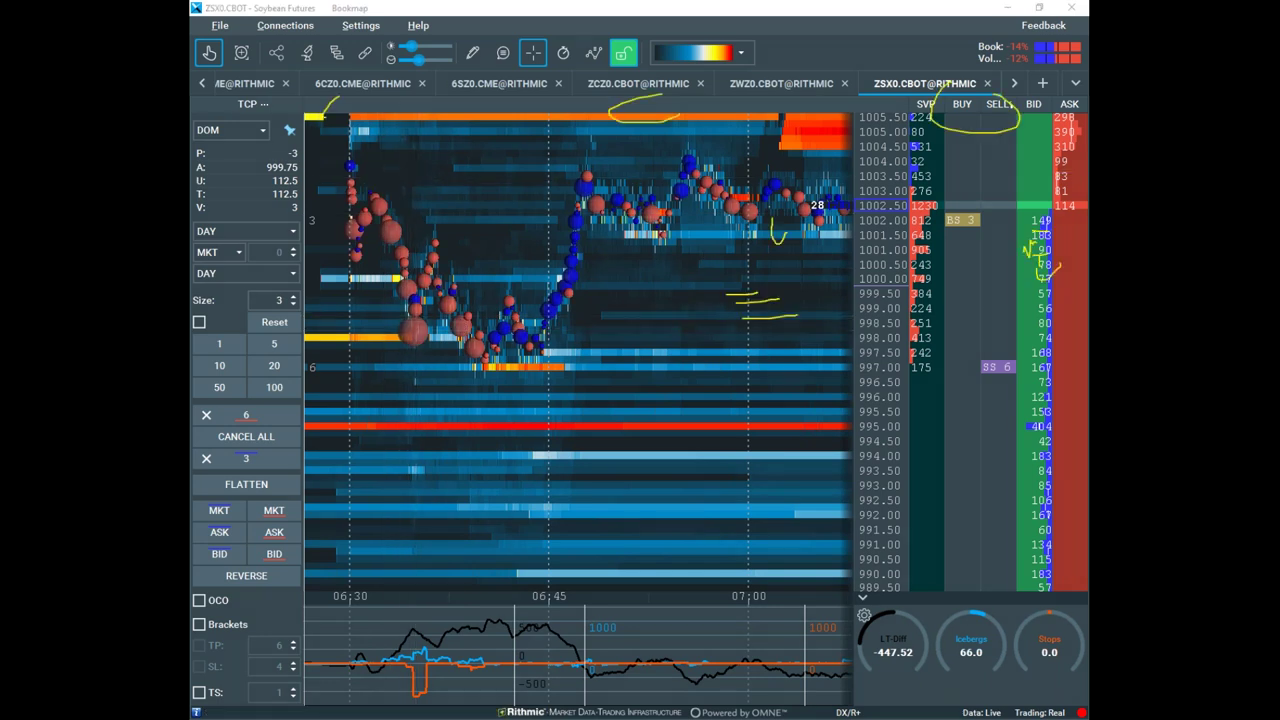
Clear the old pen marks, circle the stops spike after 06:30, and trace the matching price drop on the soybean heatmap
key("Escape")
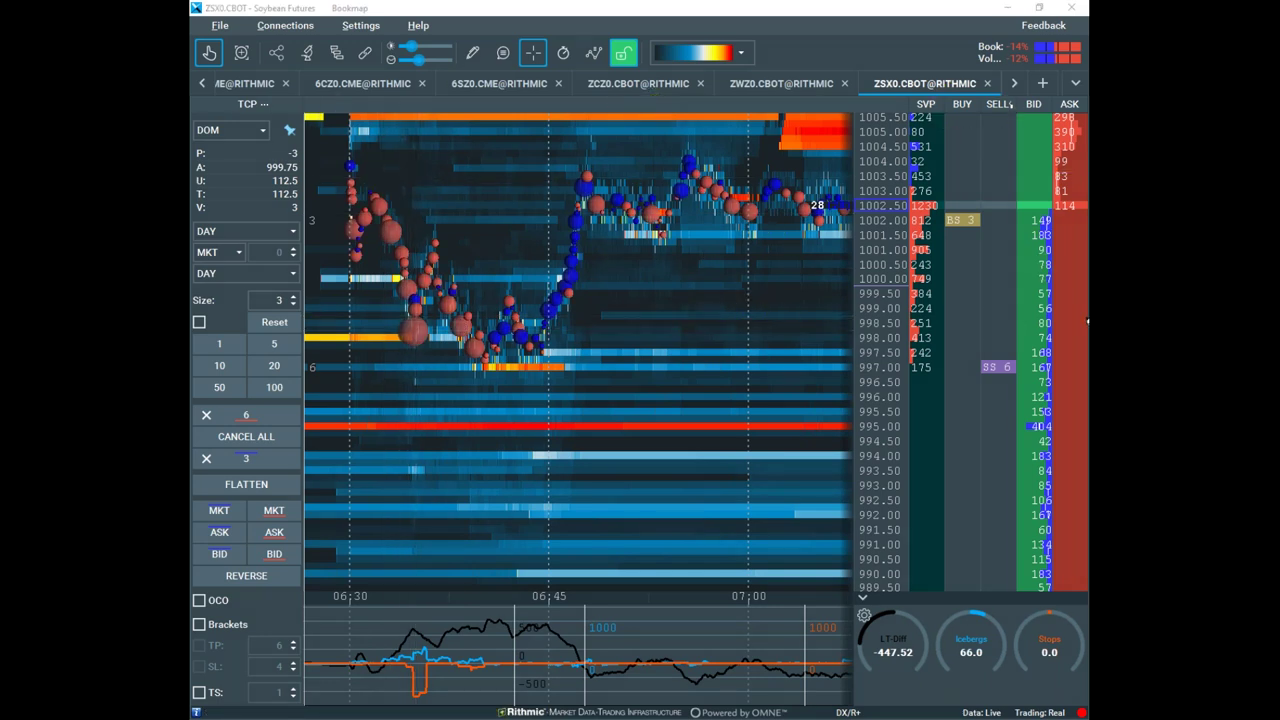
left_click_drag(383, 215, 401, 310)
left_click_drag(411, 652, 405, 672)
left_click_drag(392, 220, 418, 325)
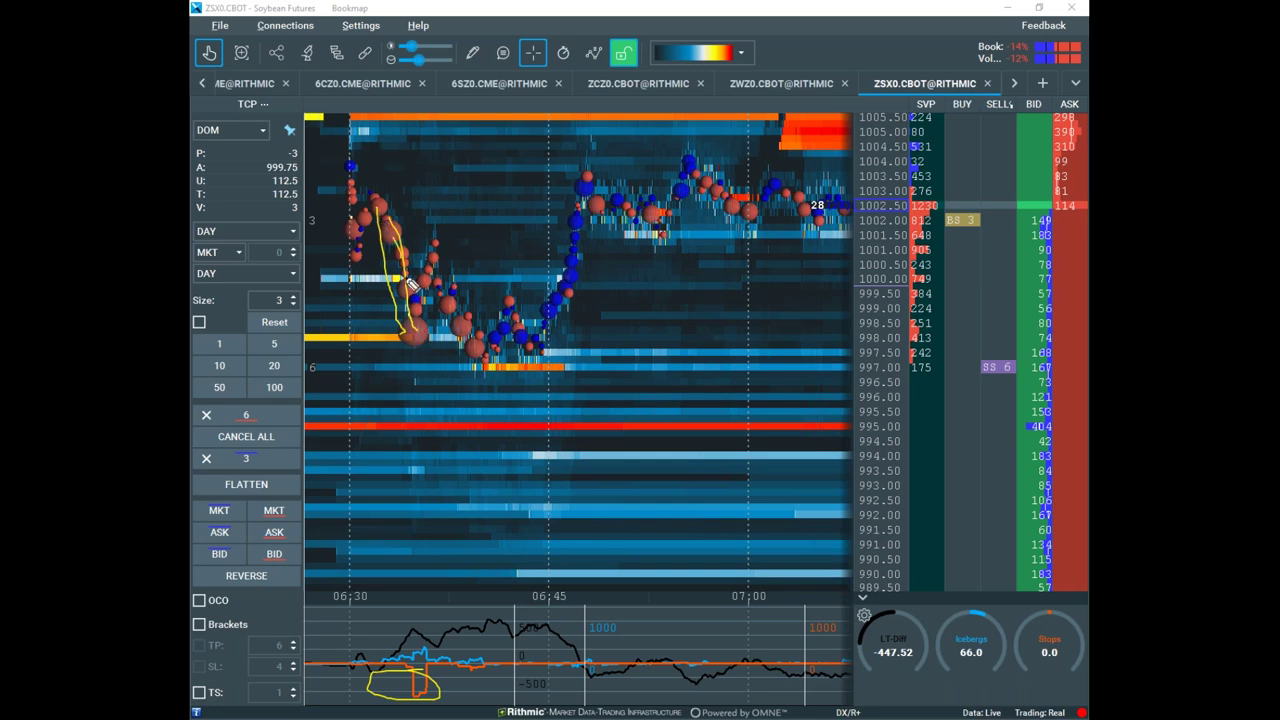
Sketch the rebound from the soybean low near 997 and an alternative drop toward 992, extend the stops mark, and clear the drawing
left_click_drag(462, 338, 650, 183)
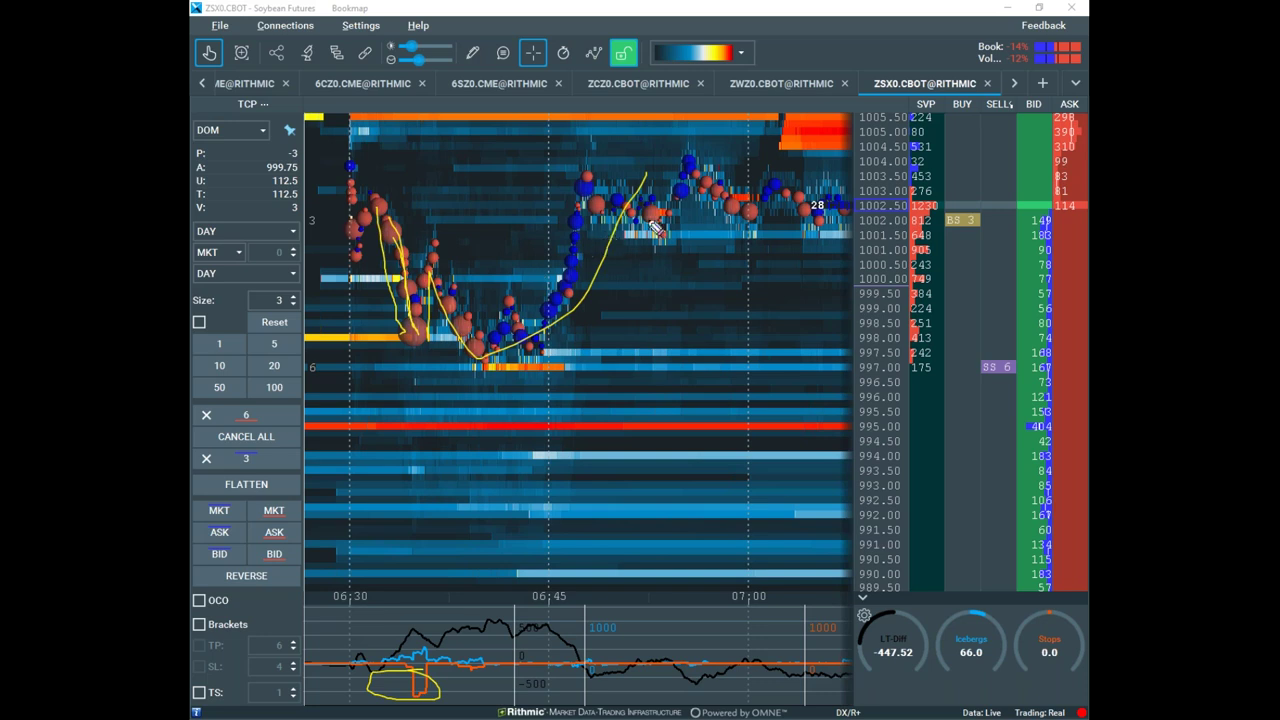
left_click_drag(438, 698, 466, 688)
left_click_drag(447, 360, 514, 492)
left_click_drag(420, 468, 555, 483)
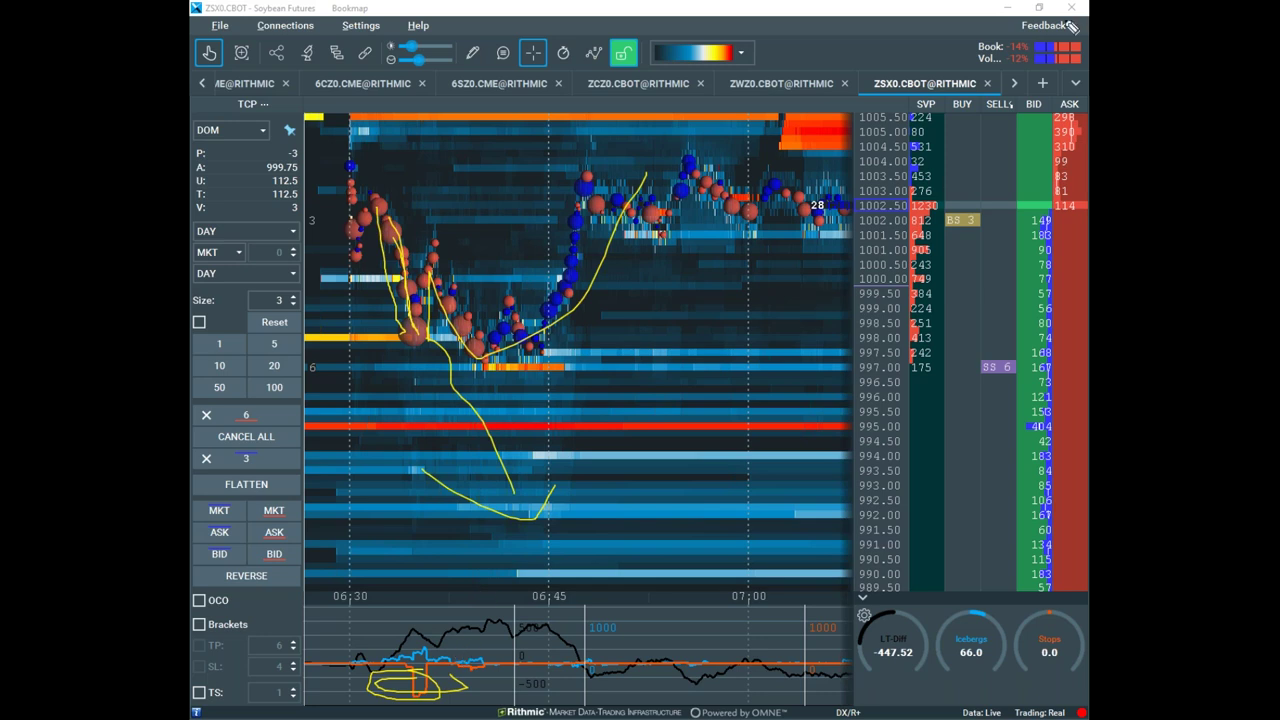
key("Escape")
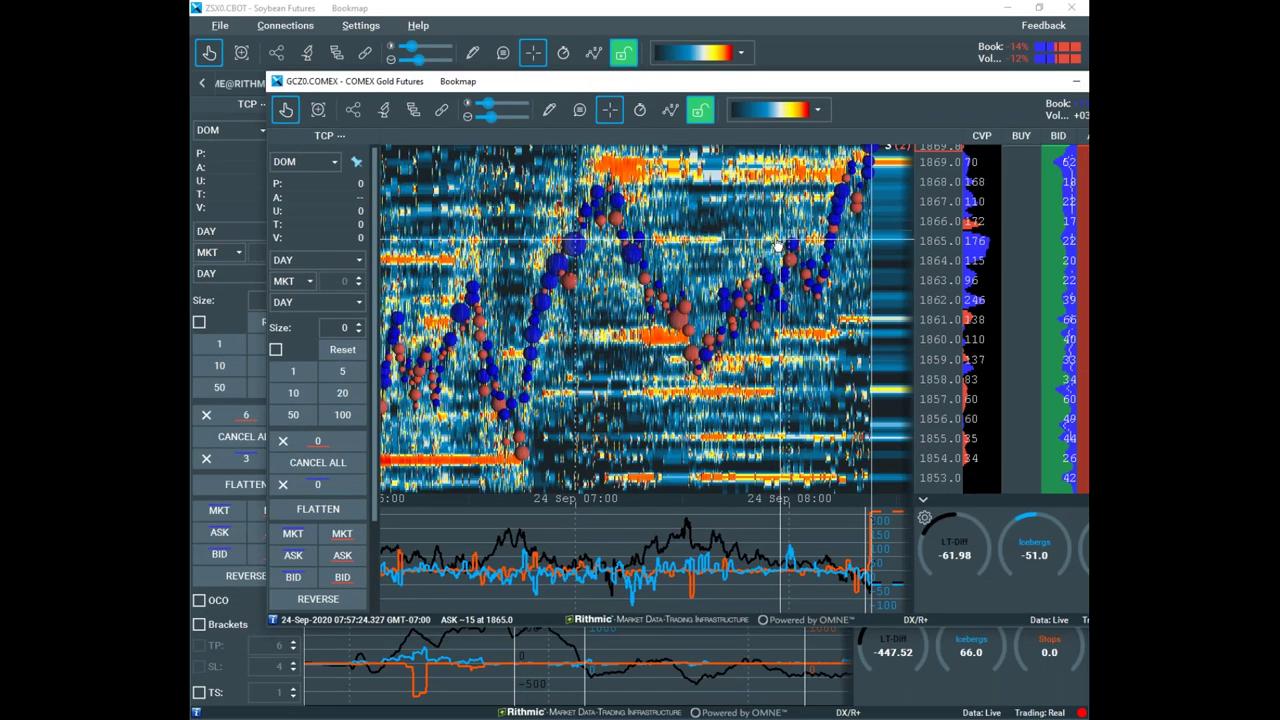
Examine the latest rise on the COMEX Gold Futures heatmap around 08:00 to 08:15, with the window moved to show its full order book
left_click_drag(788, 232, 616, 295)
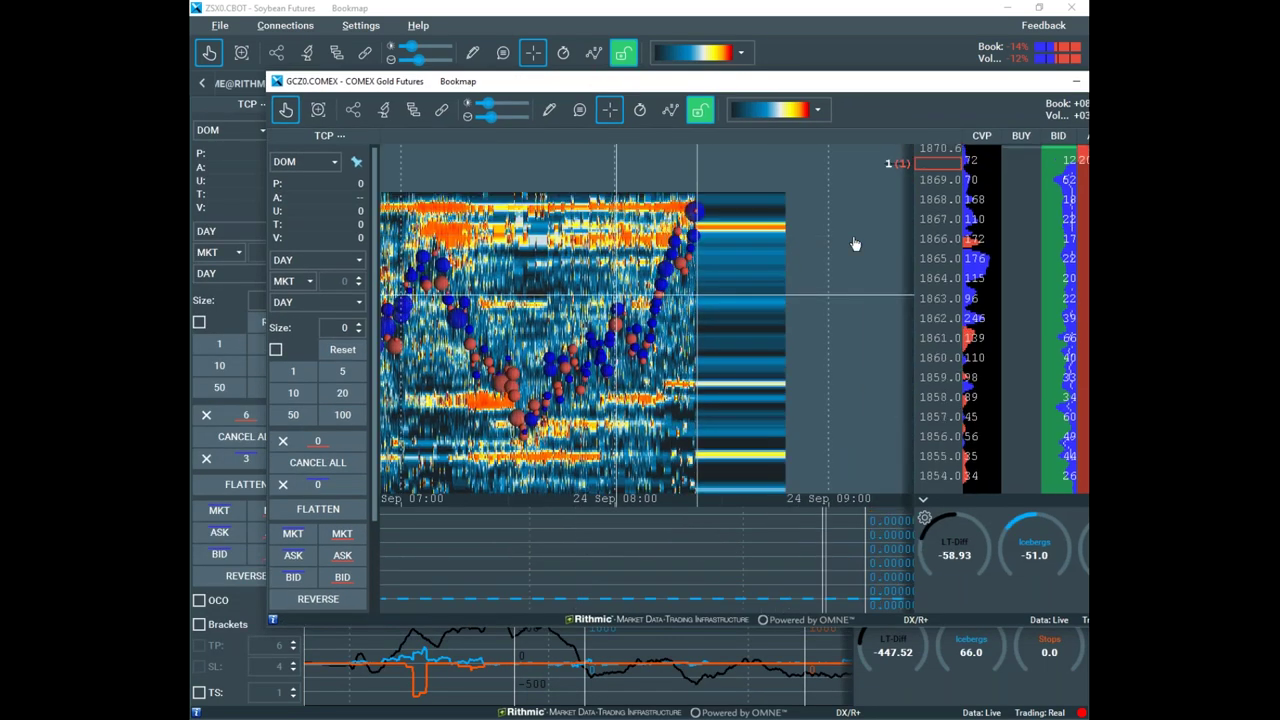
scroll(768, 273, "up", 3)
left_click_drag(760, 280, 766, 346)
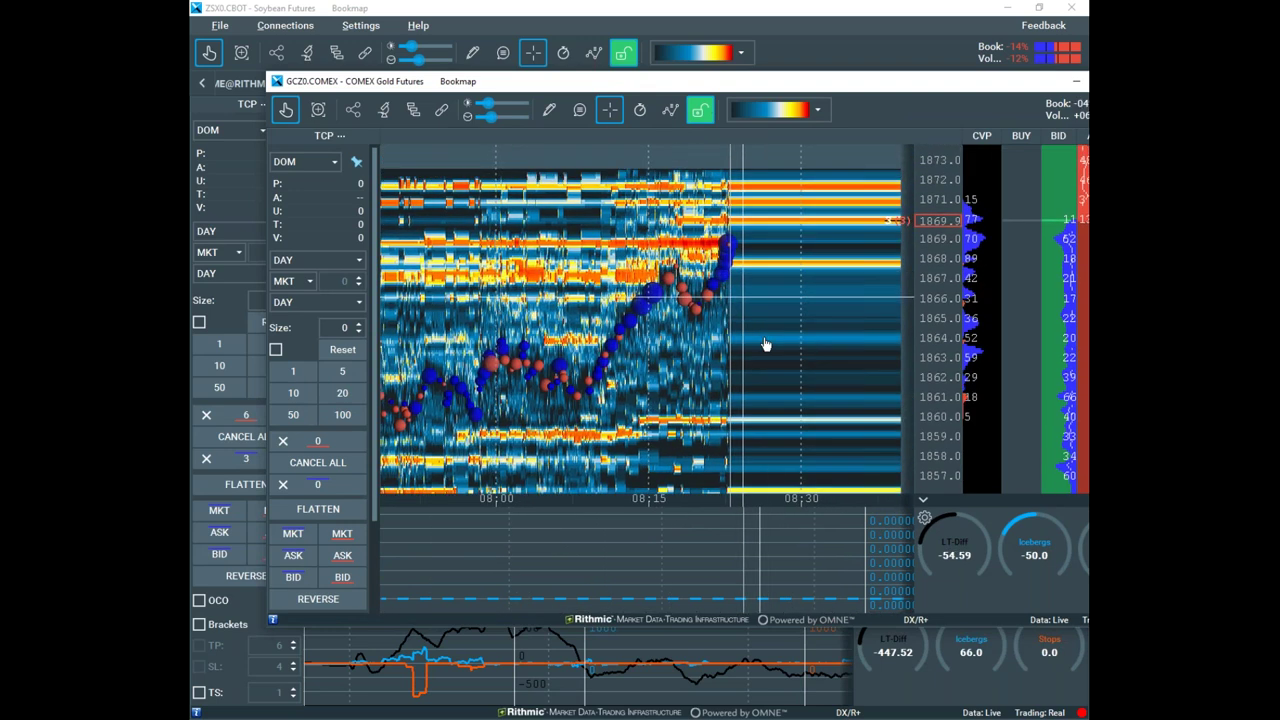
scroll(764, 343, "up", 2)
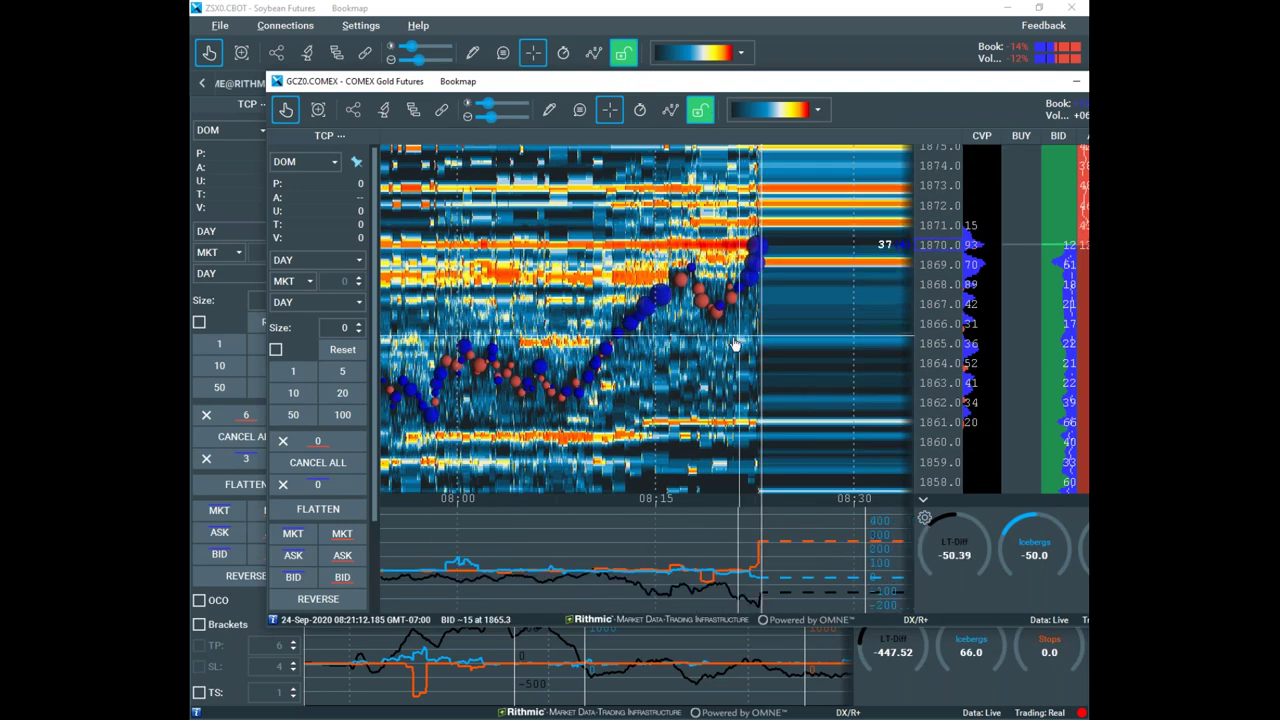
left_click_drag(785, 85, 712, 28)
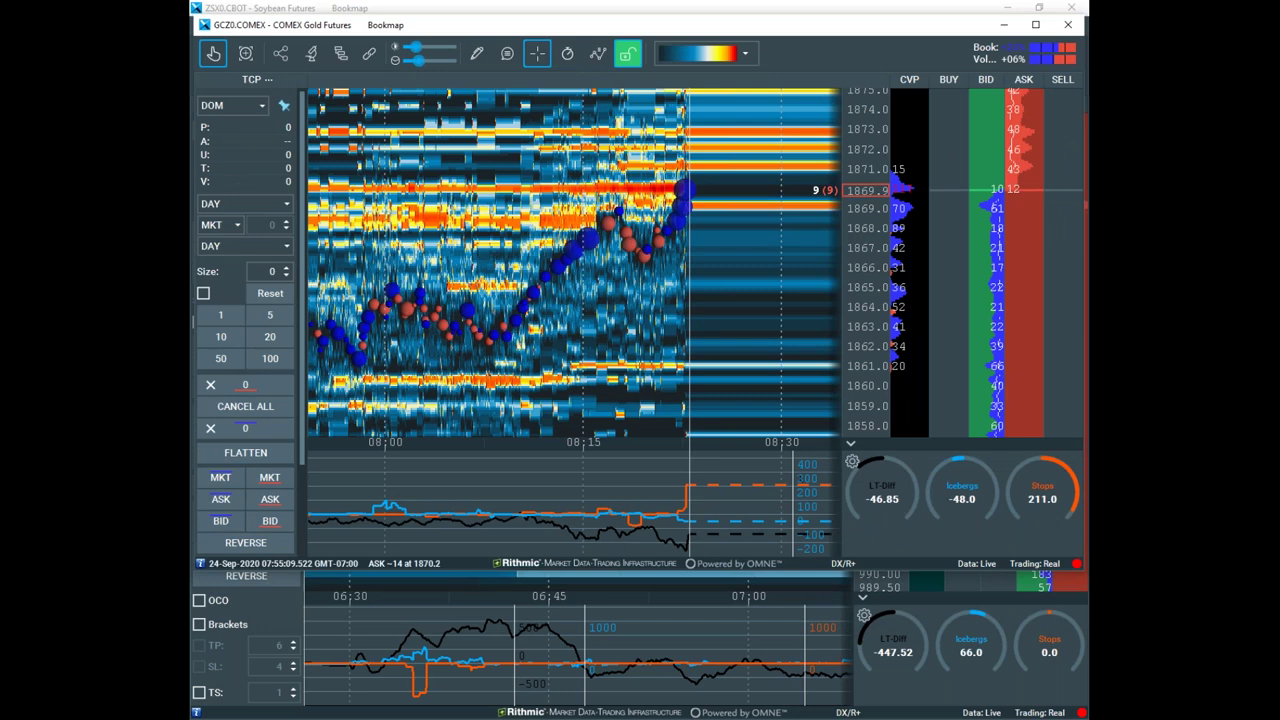
left_click_drag(1085, 505, 190, 296)
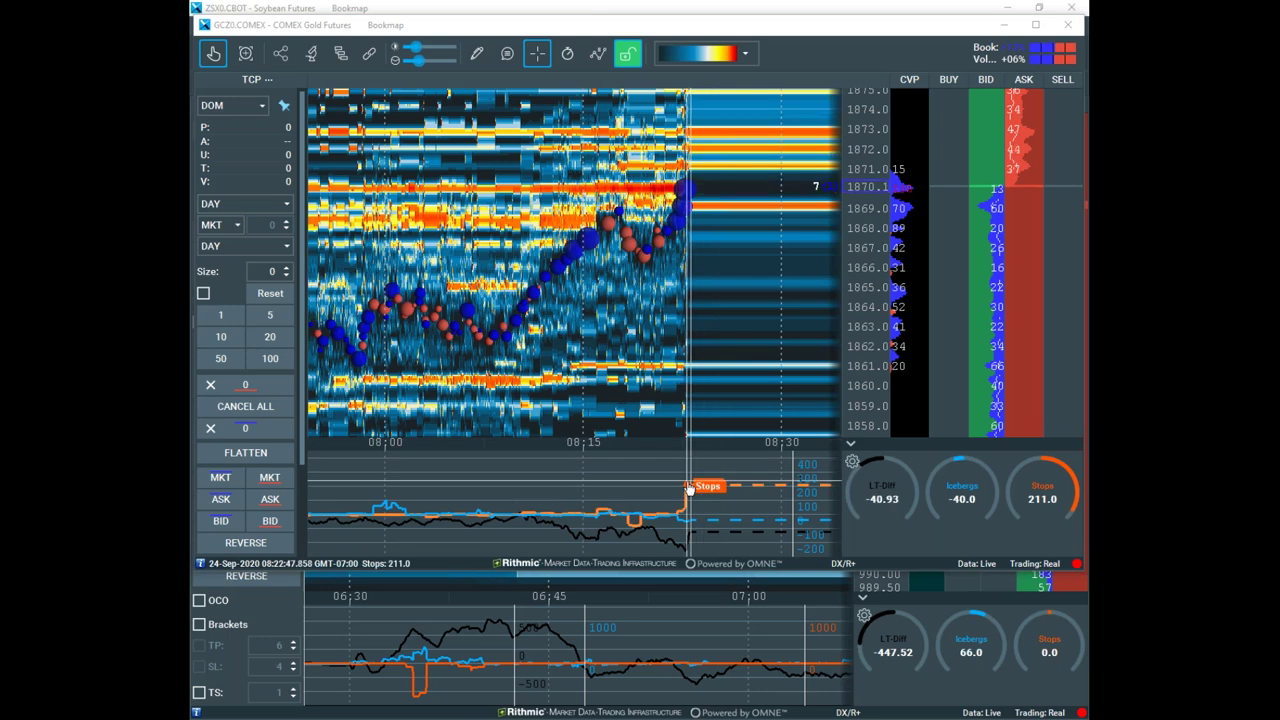
Widen the gold heatmap's time range to include the 07:00 and 08:00 swings, and maximize the 5-minute /GC chart window
scroll(730, 320, "down", 3)
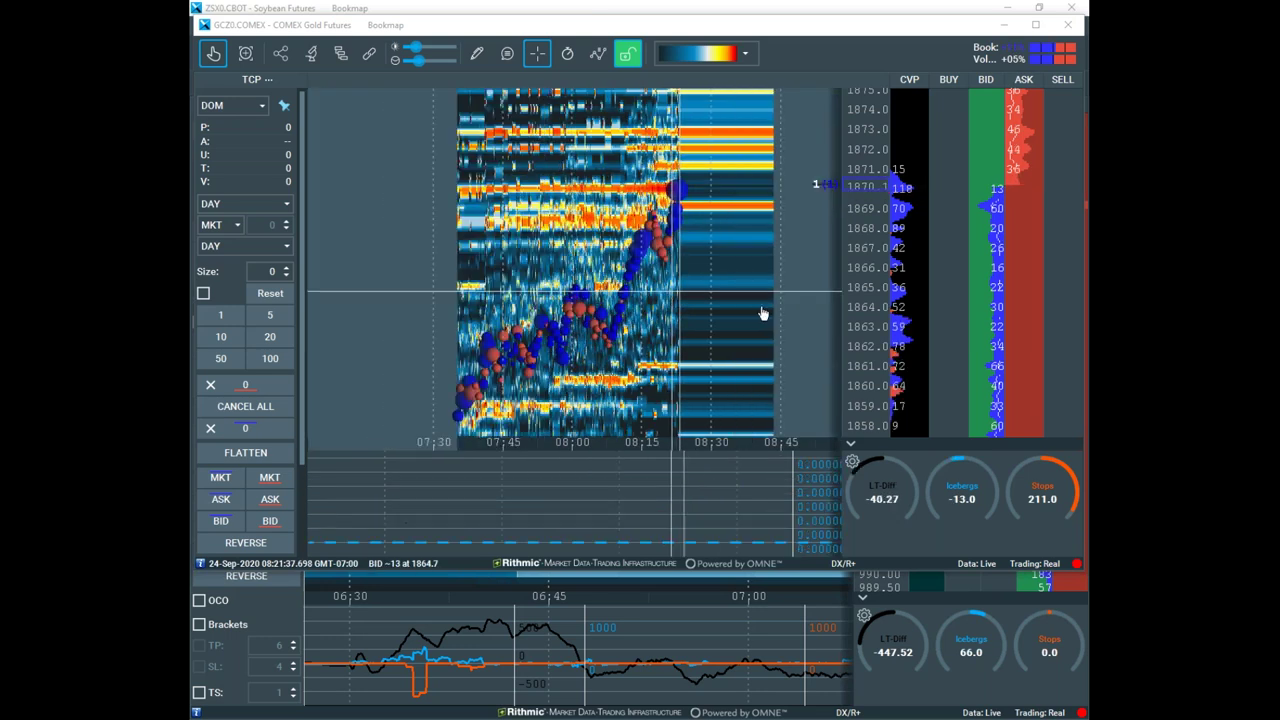
scroll(748, 352, "down", 3)
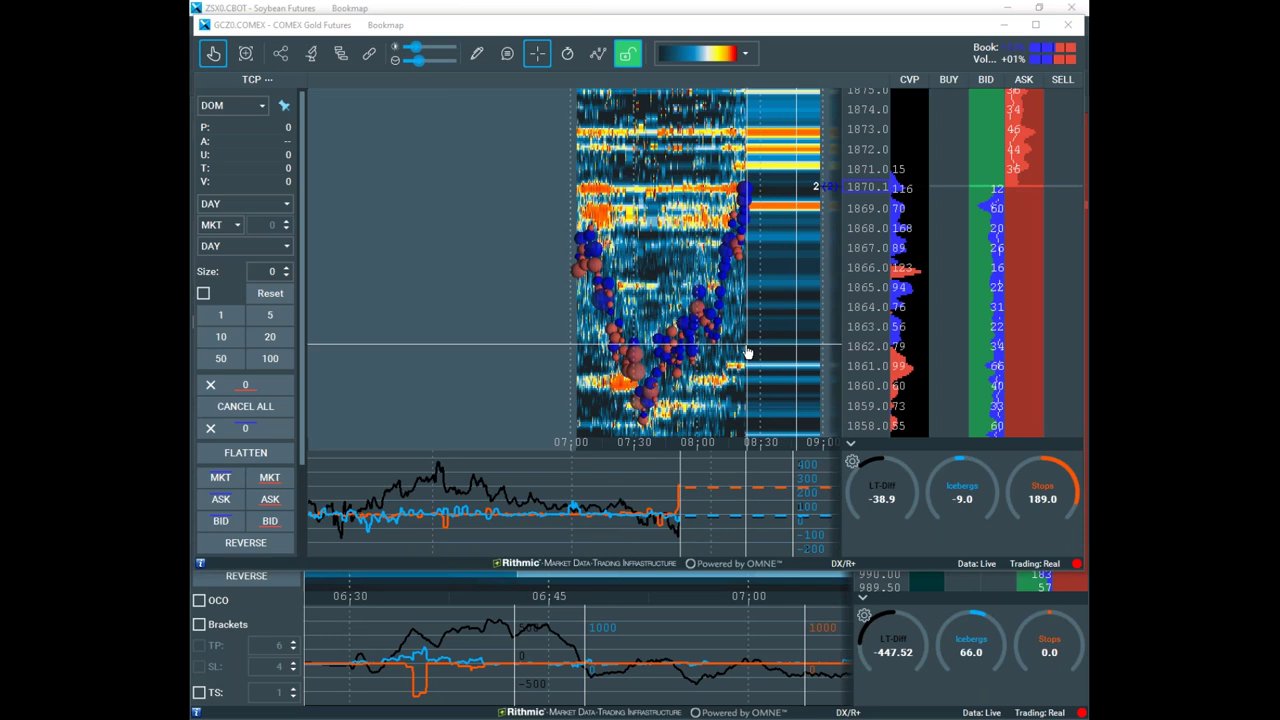
scroll(748, 352, "up", 3)
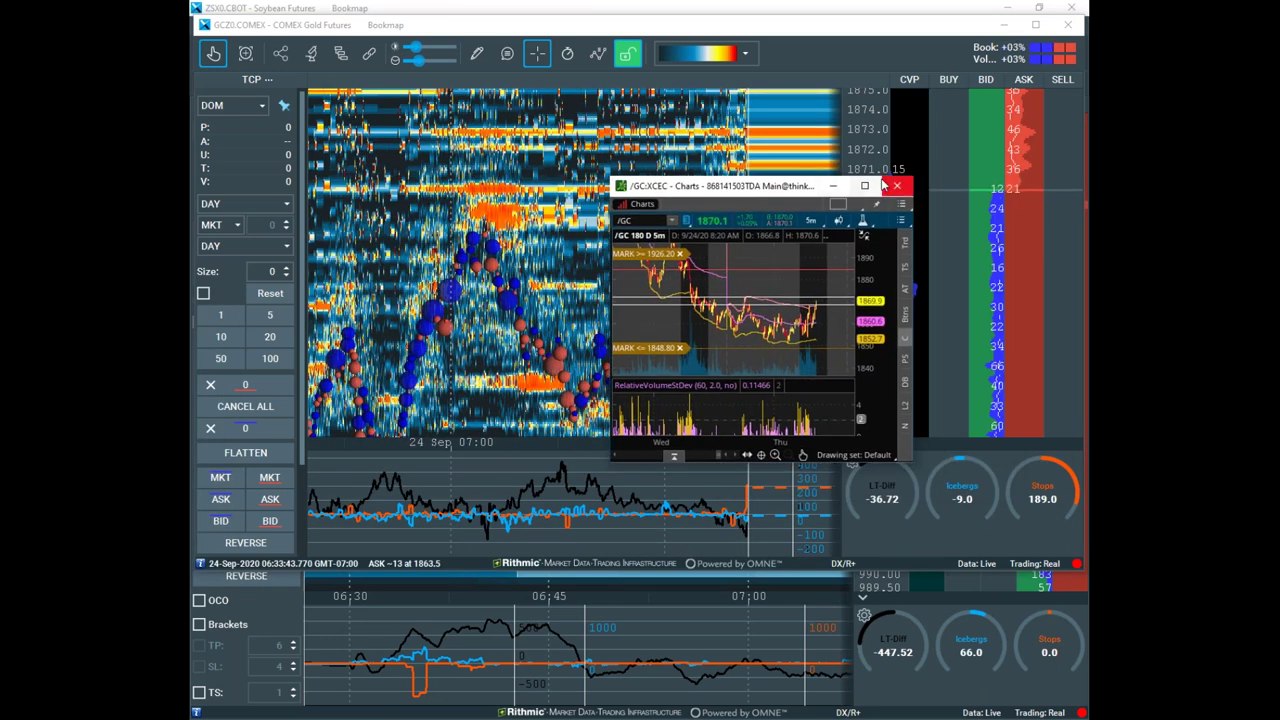
left_click(864, 185)
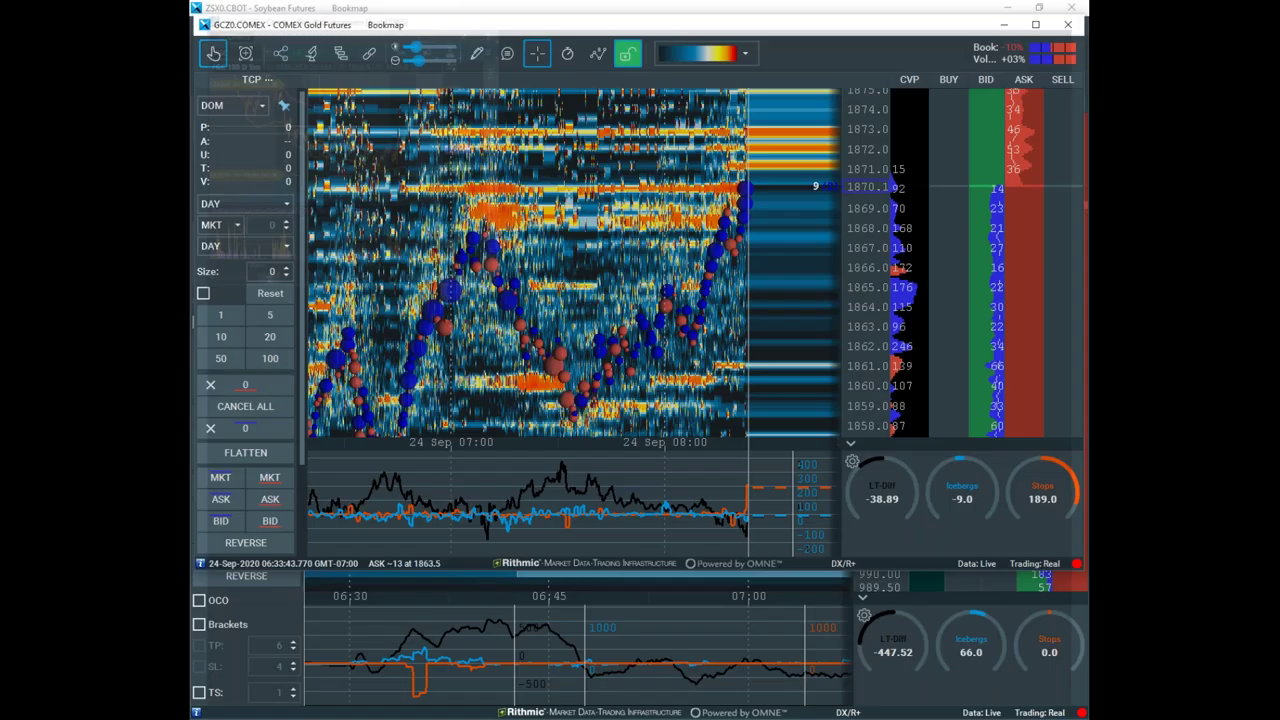
Move the gold window aside, restore the Soybean Futures window from full screen, and reposition it
left_click_drag(931, 30, 22, 249)
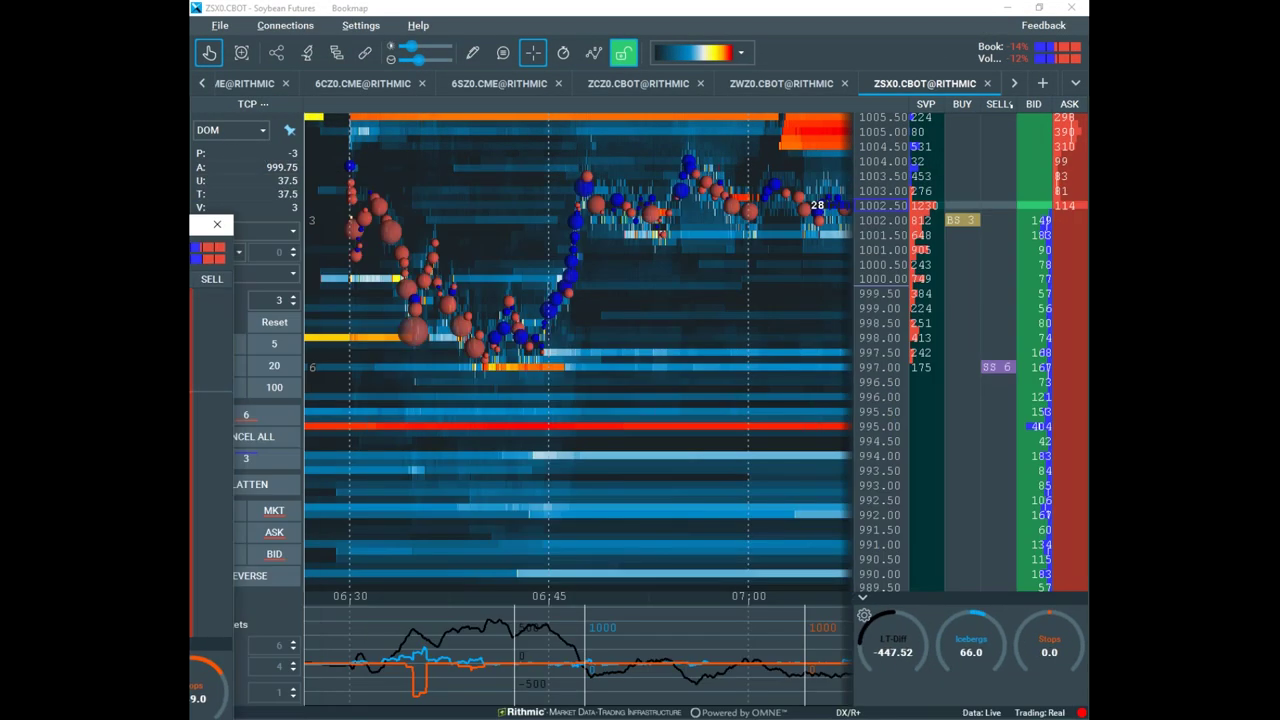
left_click(1039, 10)
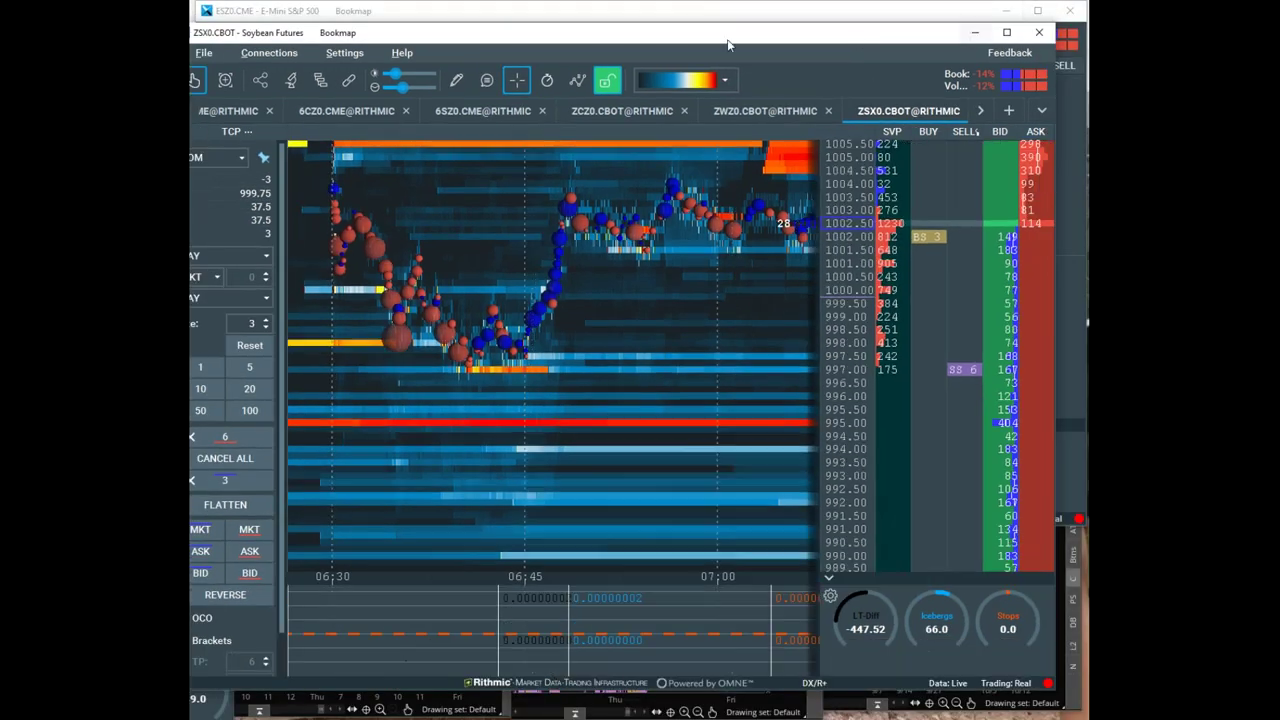
left_click_drag(728, 40, 766, 24)
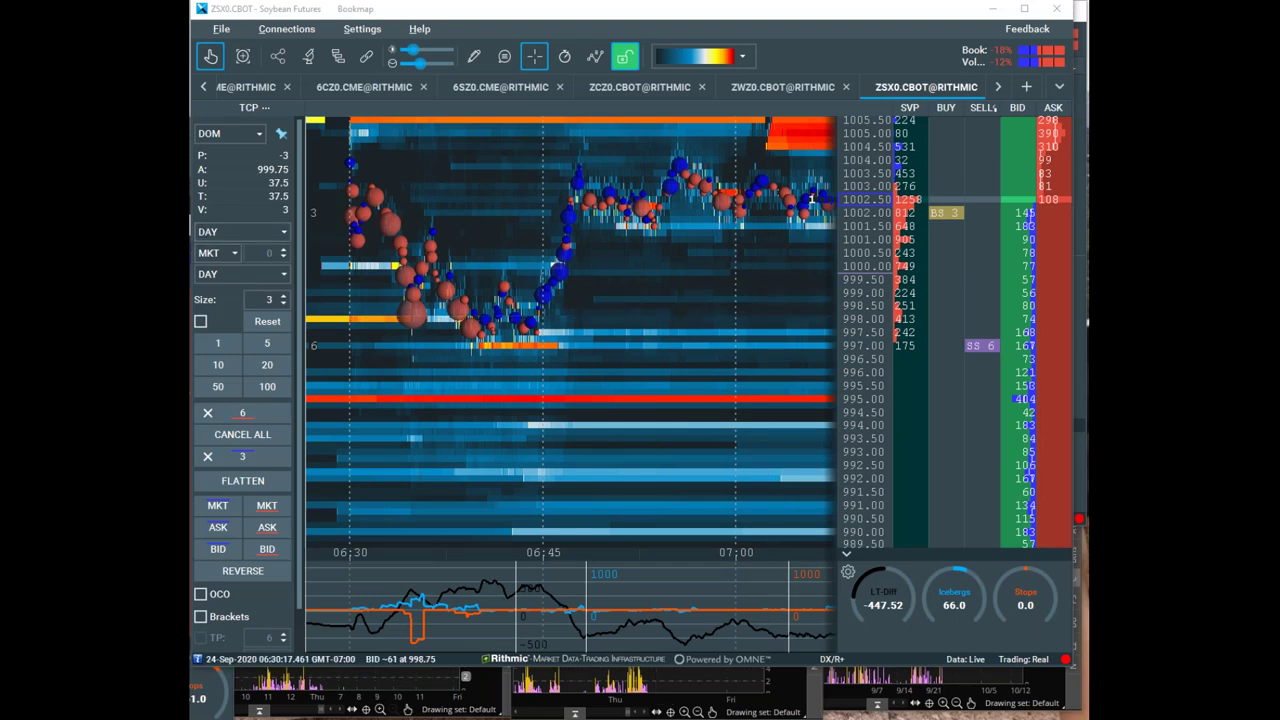
Switch to the 1-hour /GC chart in thinkorswim, rescale and shift it around the latest low, and erase the leftover pen marks
left_click(584, 689)
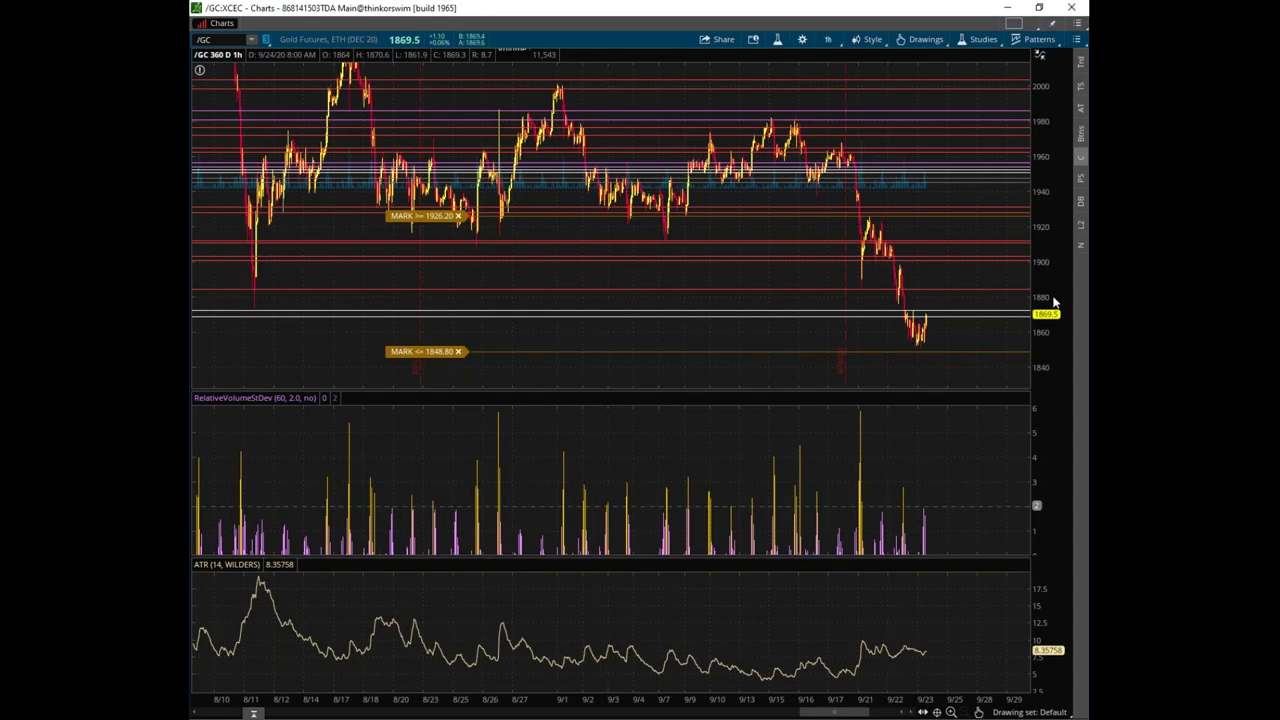
left_click_drag(1051, 263, 1039, 210)
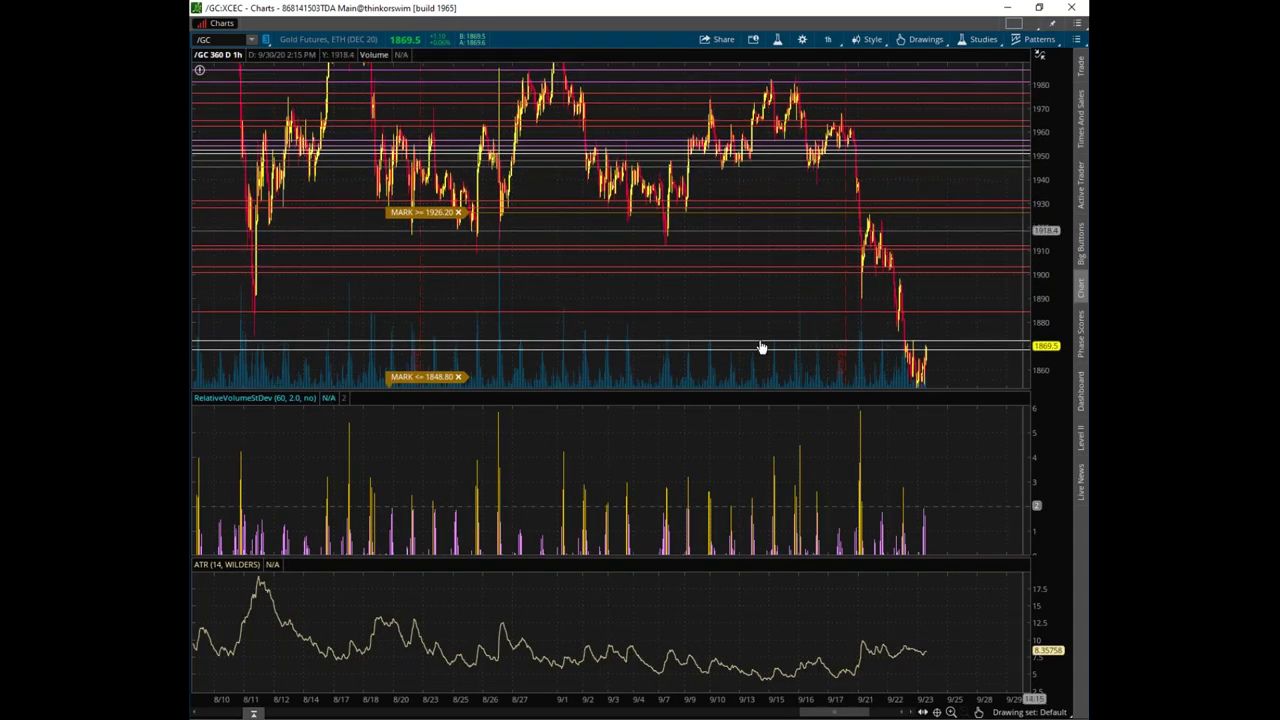
left_click_drag(957, 359, 957, 291)
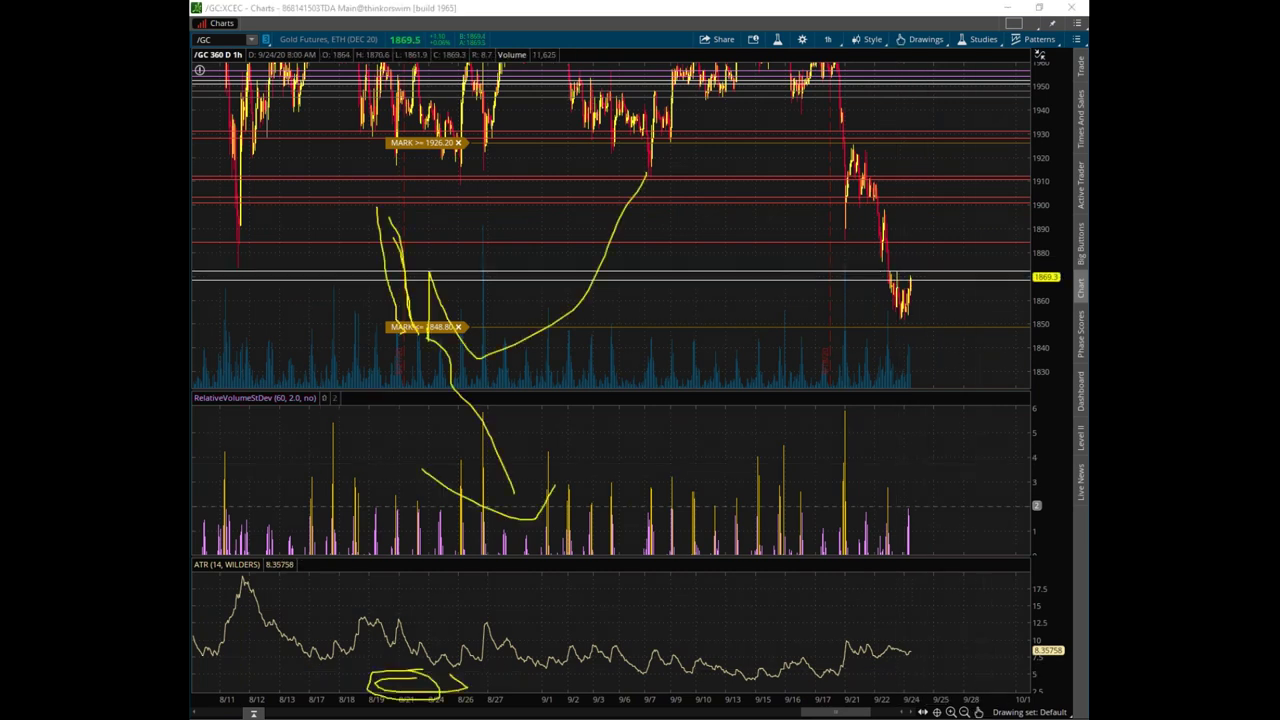
key("e")
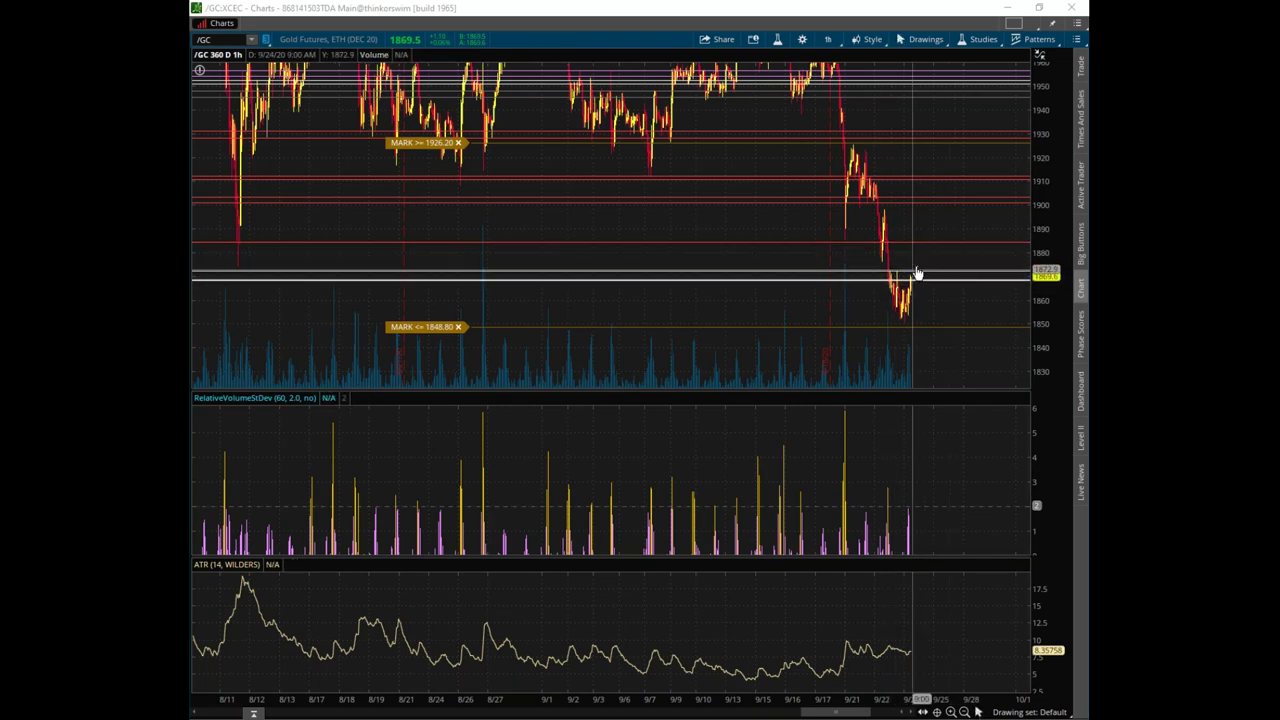
Maximize the gold Bookmap window over the /GC chart and zoom its heatmap to the stops spike between 08:20 and 08:25
left_click_drag(597, 237, 745, 112)
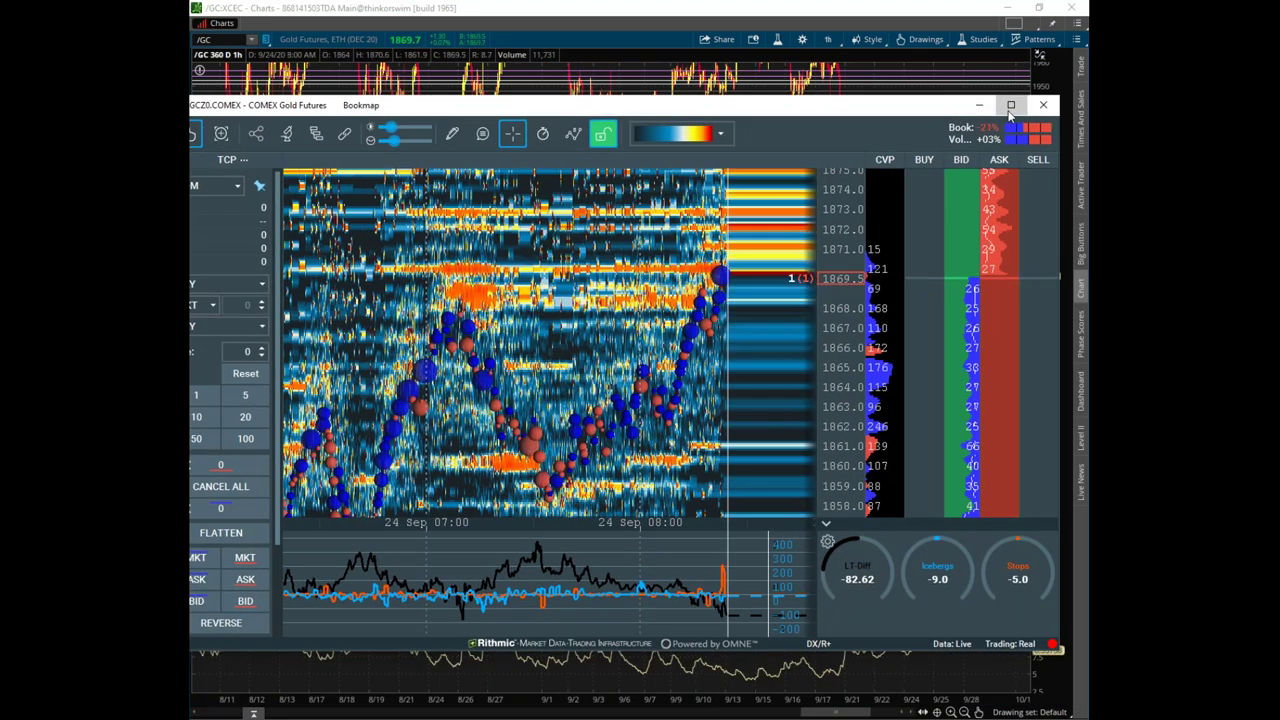
left_click(1012, 106)
scroll(737, 283, "down", 5)
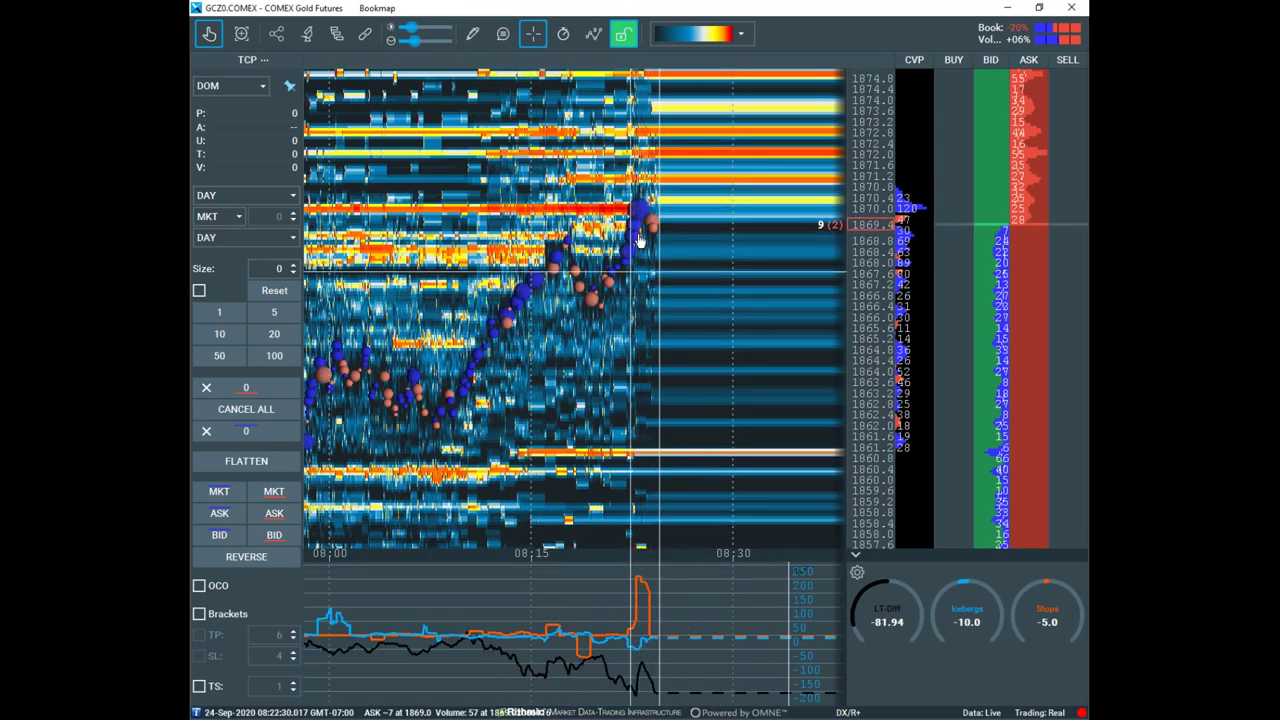
scroll(650, 294, "up", 5)
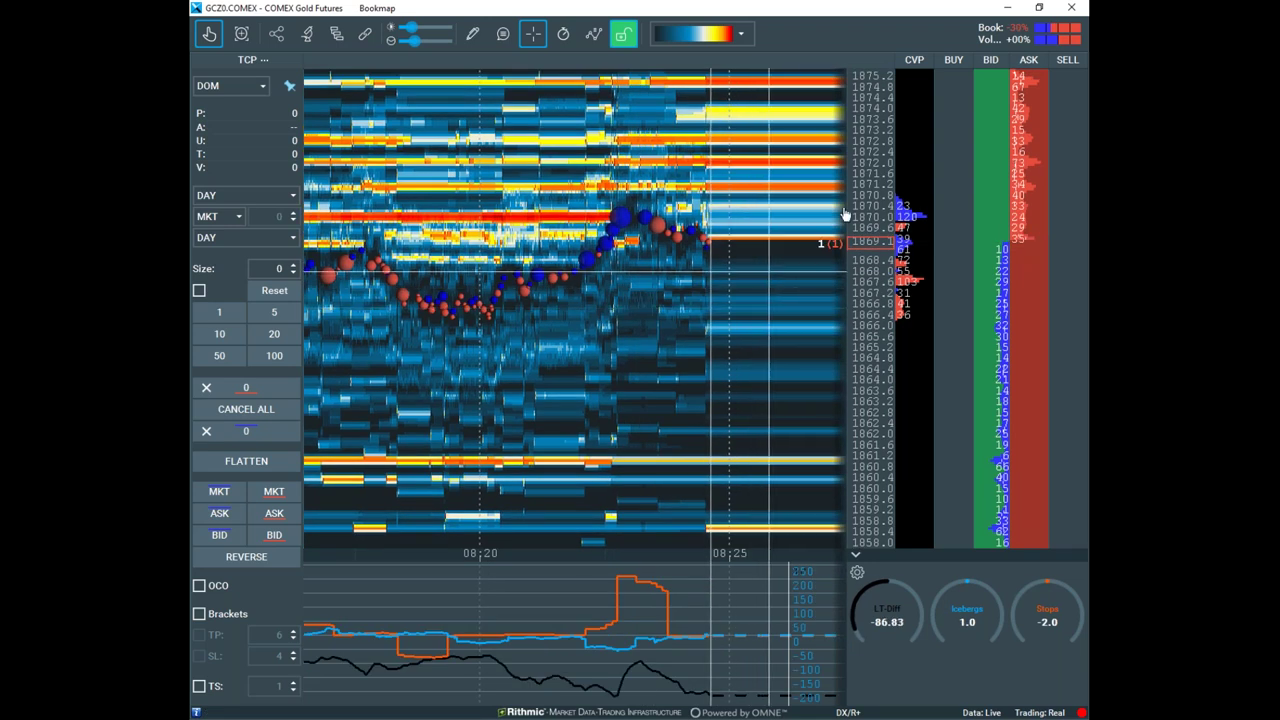
left_click_drag(908, 204, 778, 305)
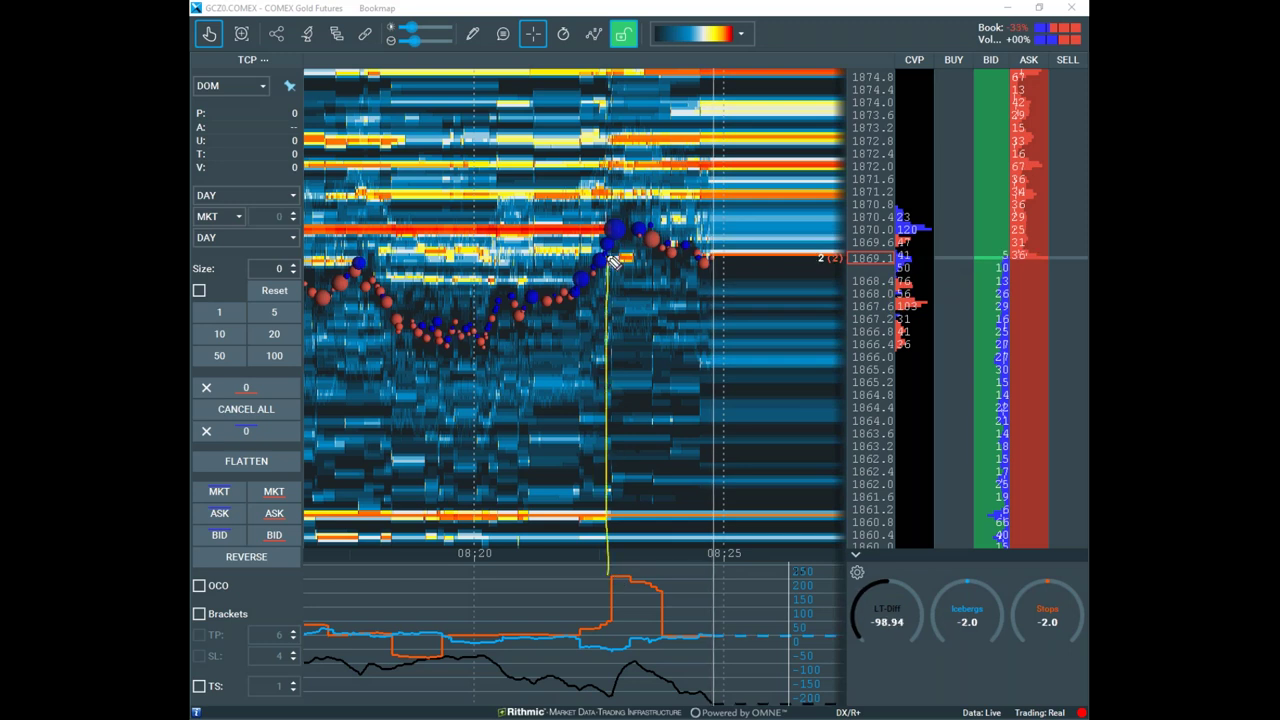
Mark the end of the stops spike with a vertical pen line up to the price dots, and outline the price range above it
left_click_drag(664, 589, 670, 438)
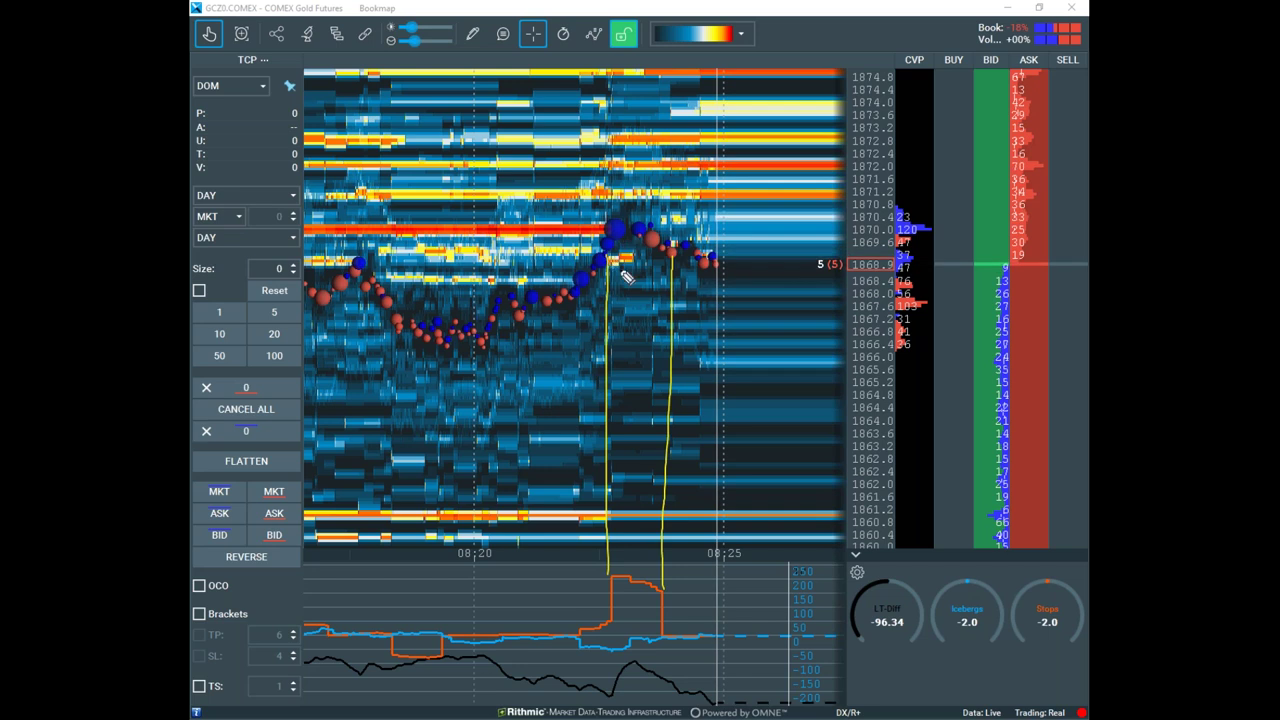
left_click_drag(611, 268, 619, 210)
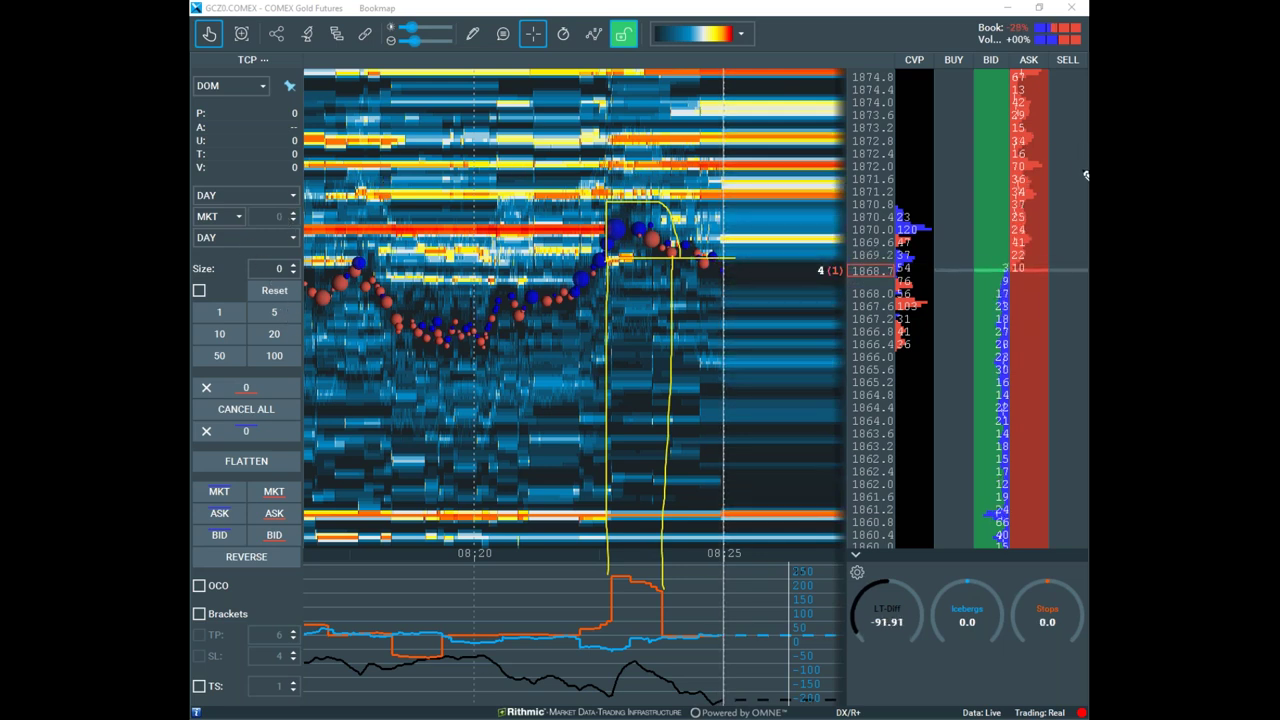
key("Escape")
Set the gold order size to 4 contracts
left_click(294, 265)
left_click(294, 265)
left_click(294, 265)
left_click(294, 265)
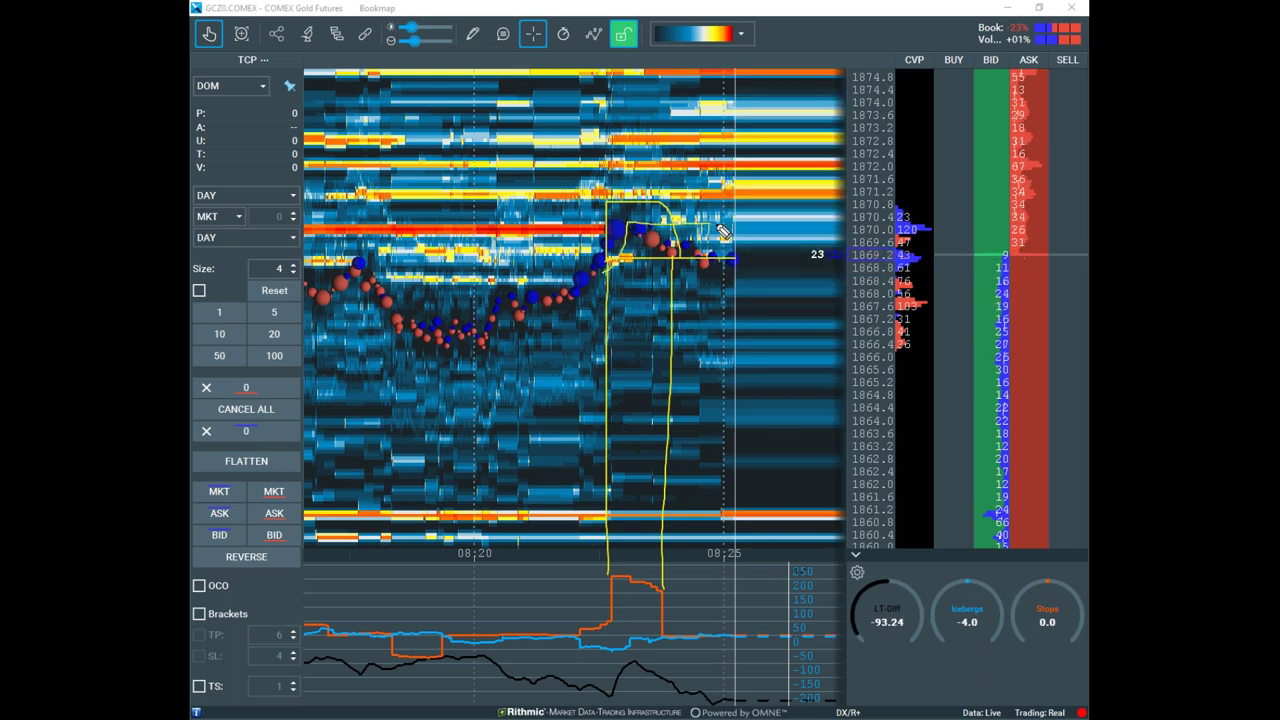
Sketch an upward breakout from the outlined range, erase the pen marks, and redraw the range after the stops spike with its dip and rebound
left_click_drag(722, 232, 790, 132)
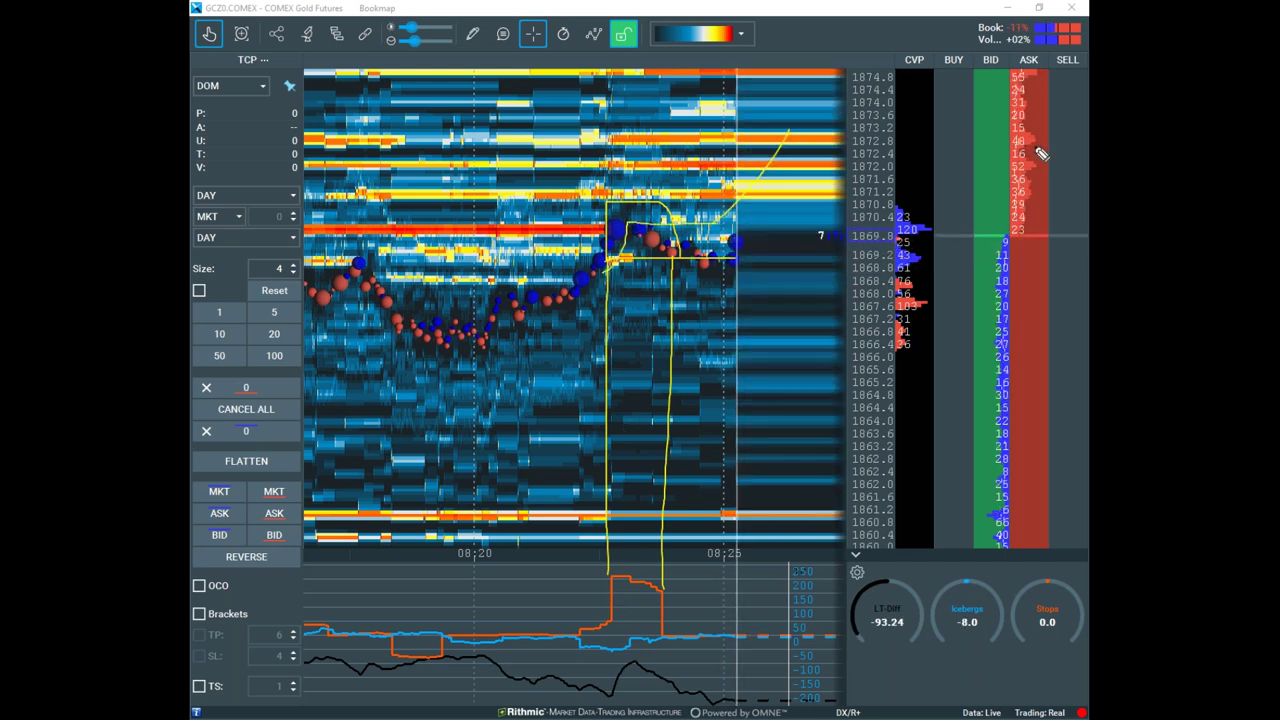
key("Escape")
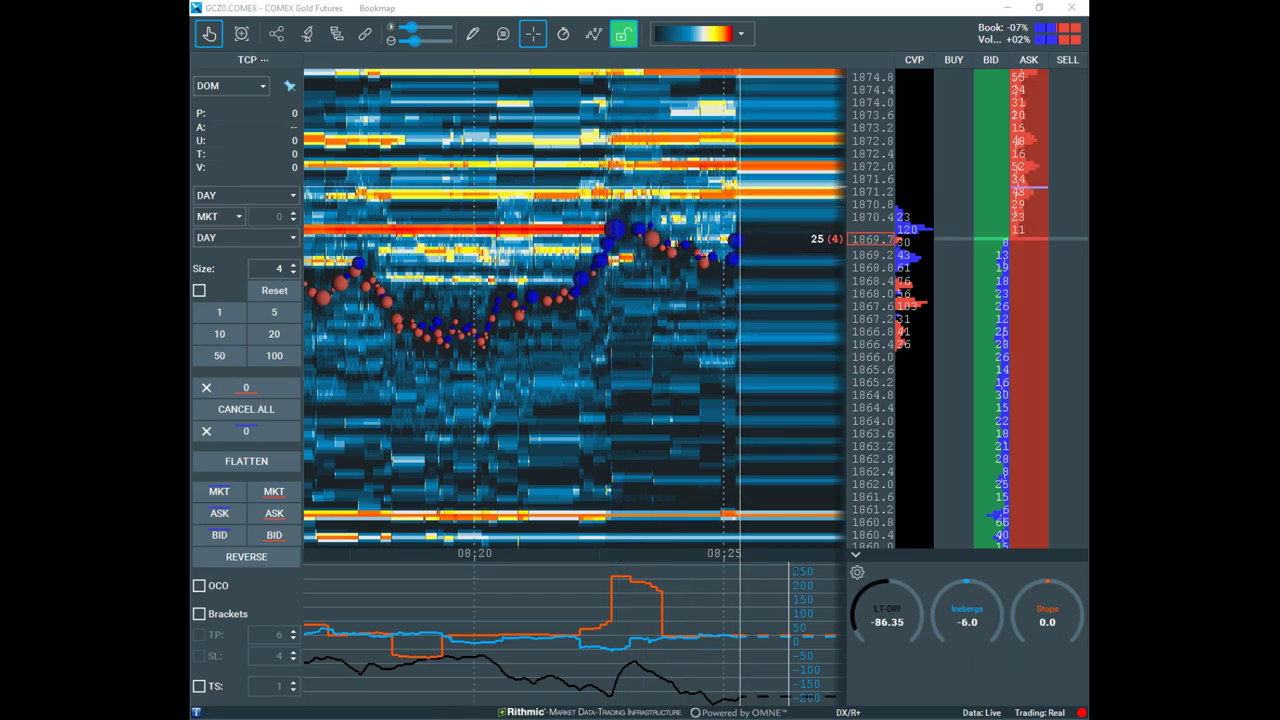
key("ctrl+z")
key("e")
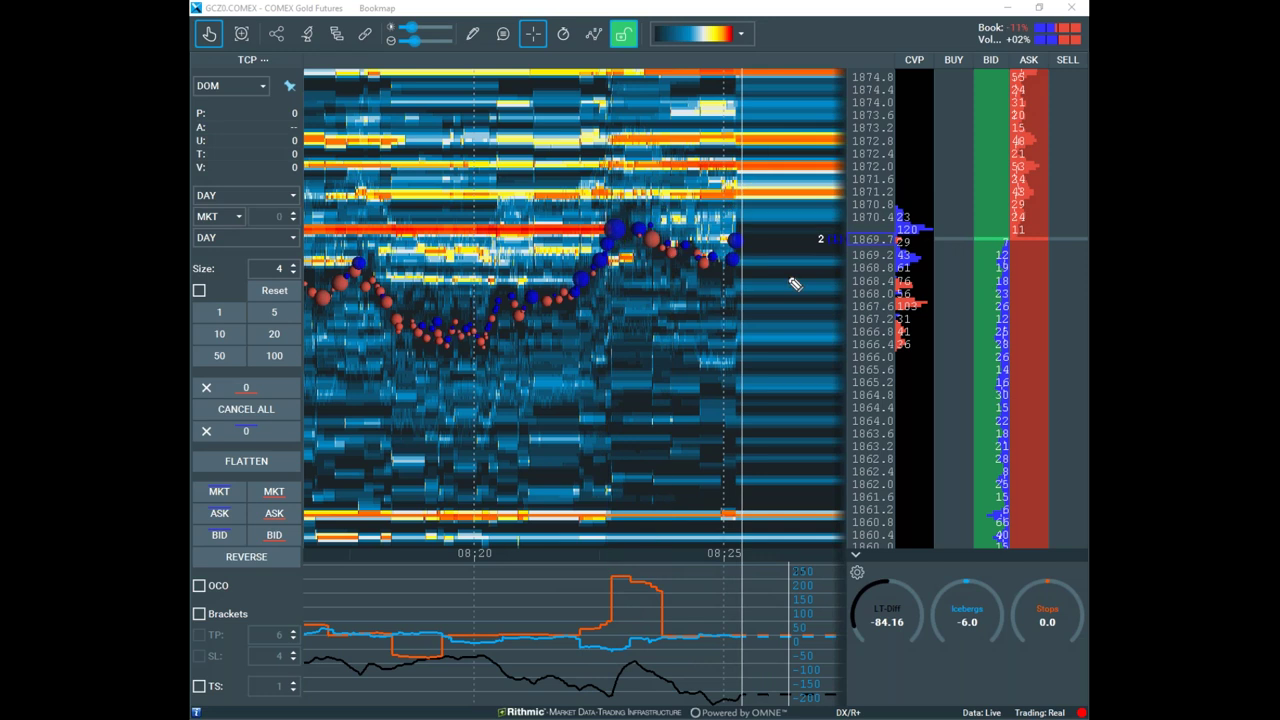
left_click_drag(599, 269, 734, 270)
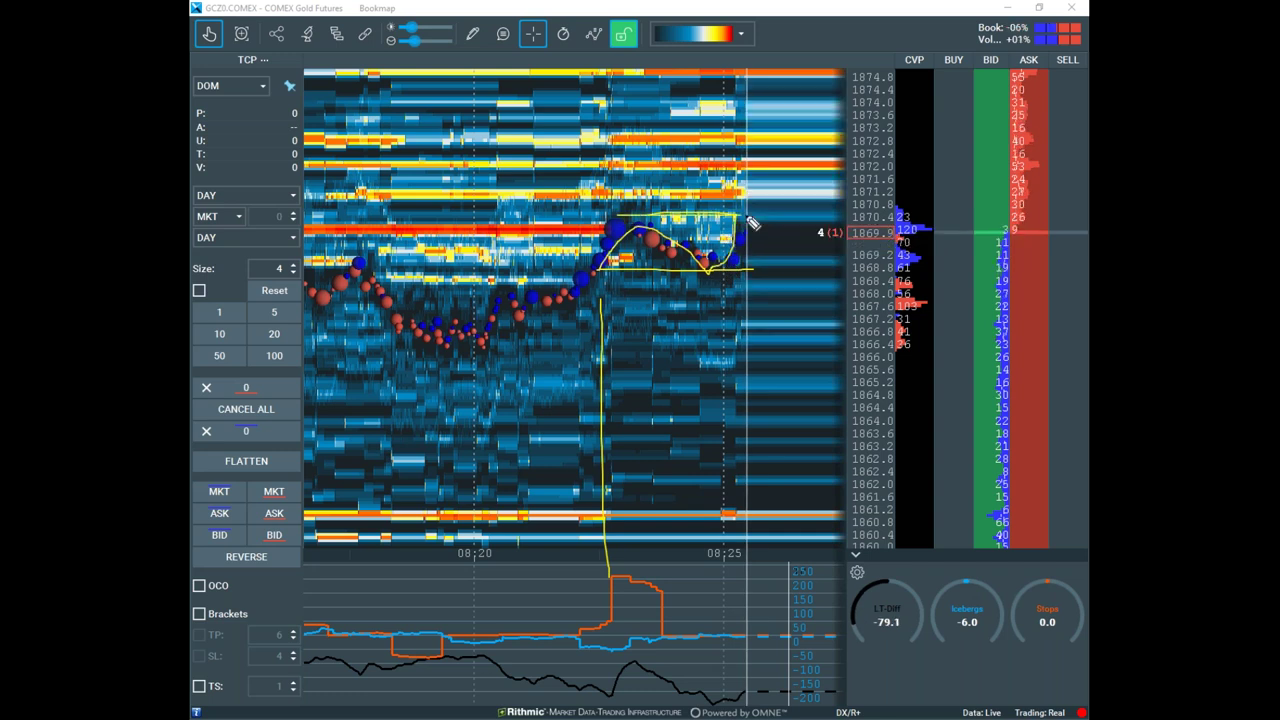
key("Escape")
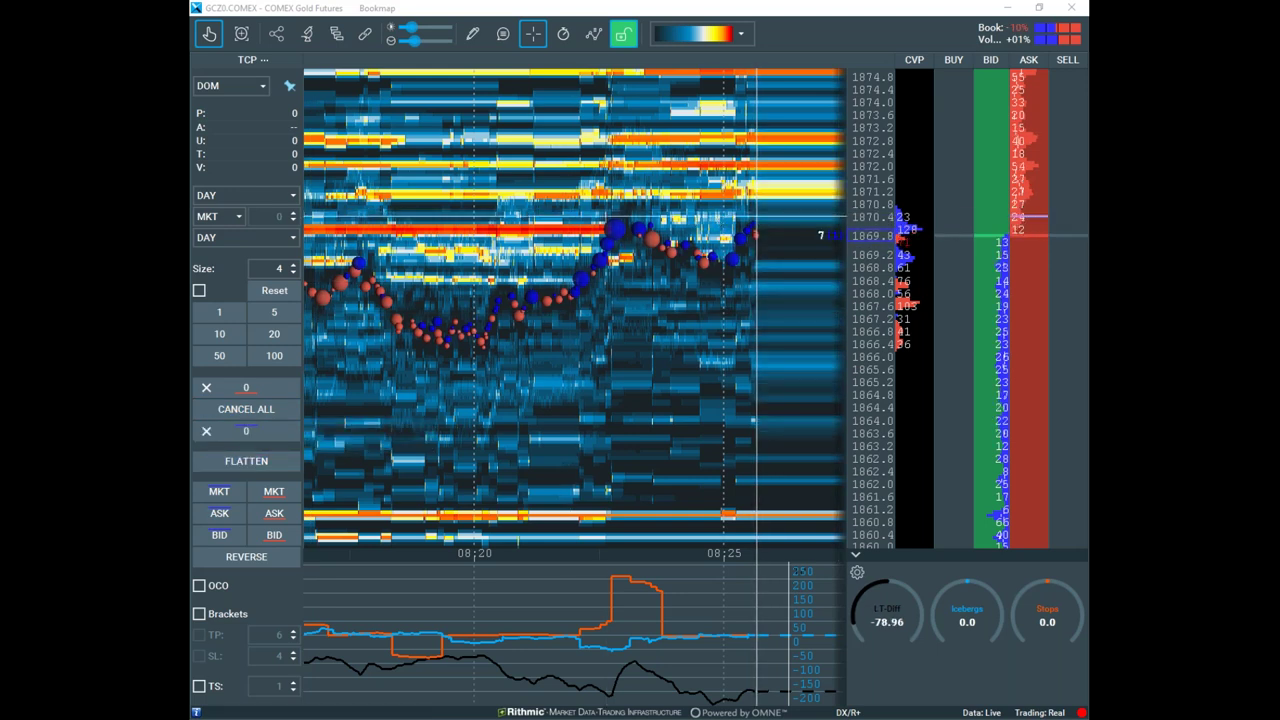
Place a buy stop order for 4 contracts at 1870.4, and widen the gold heatmap's time range to include the 08:00 swings
left_click(998, 222)
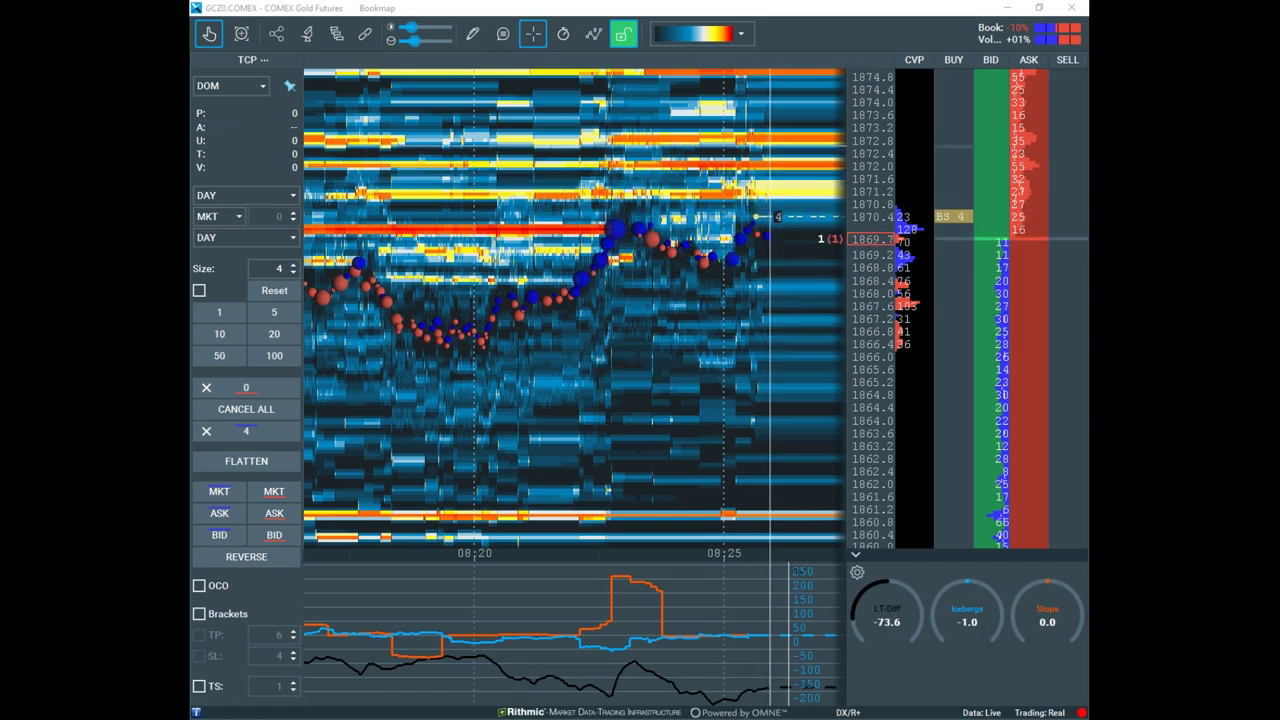
left_click_drag(865, 125, 862, 225)
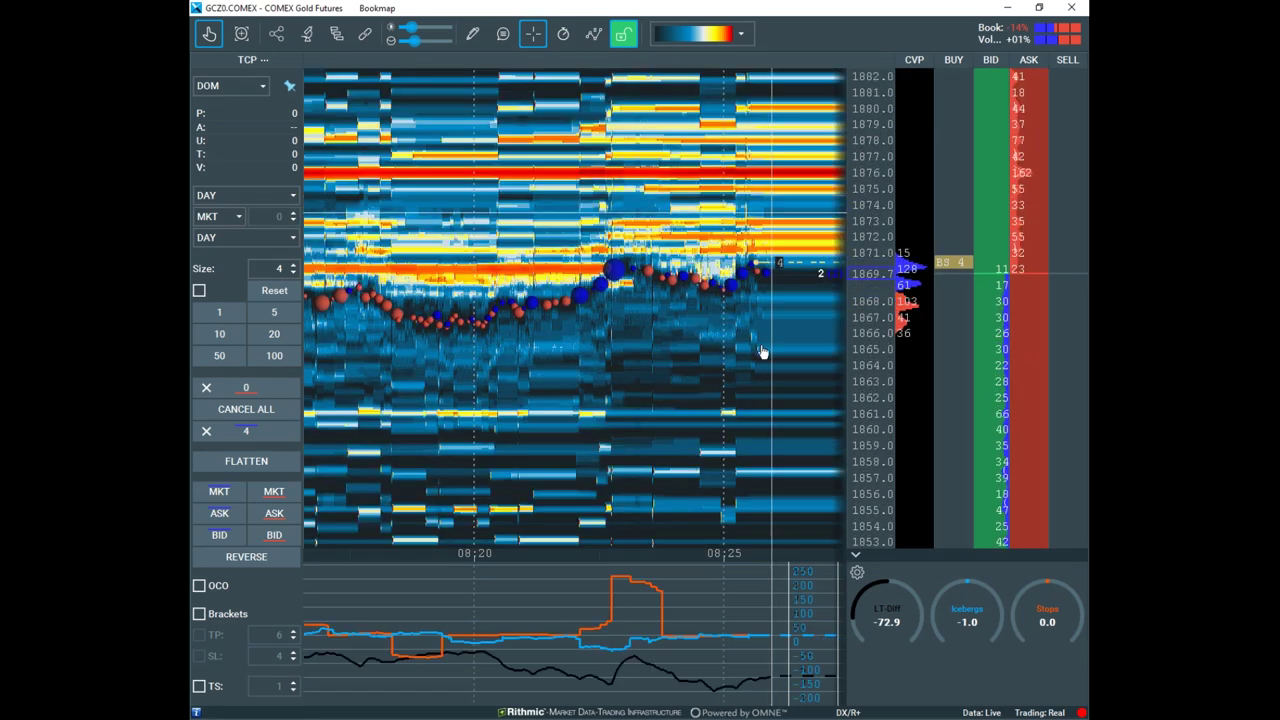
scroll(600, 445, "down", 3)
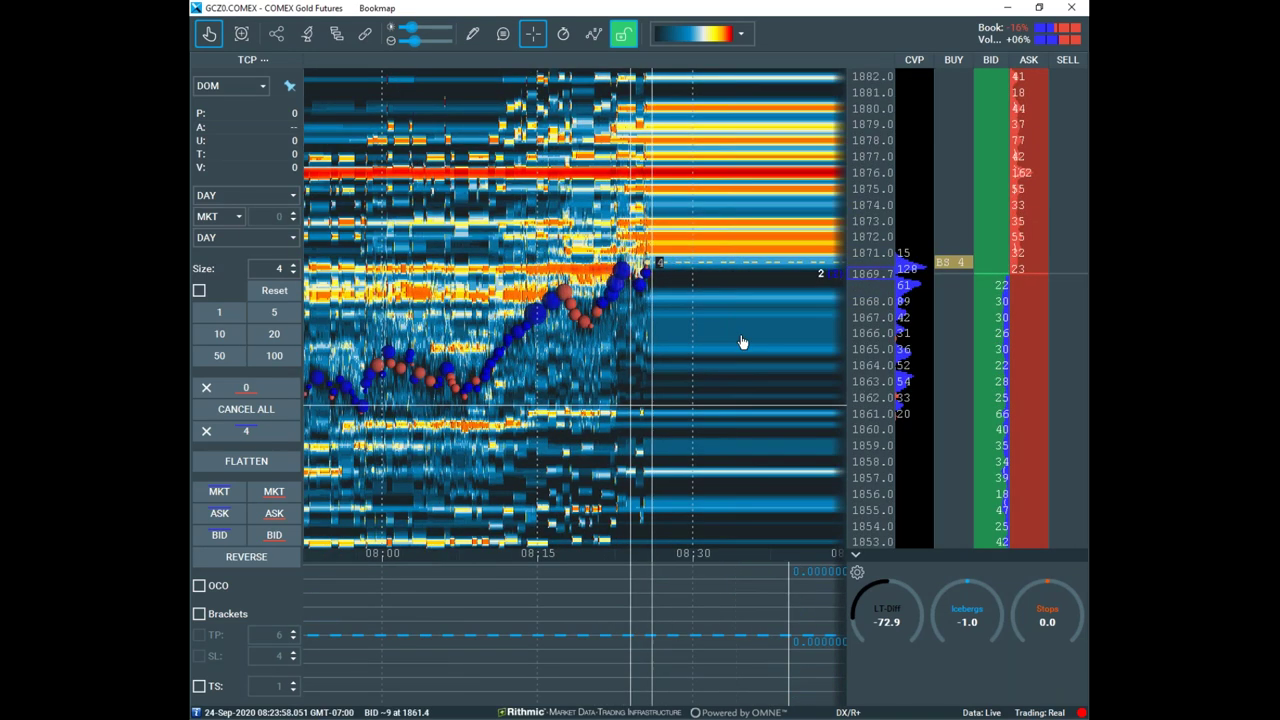
scroll(871, 195, "down", 4)
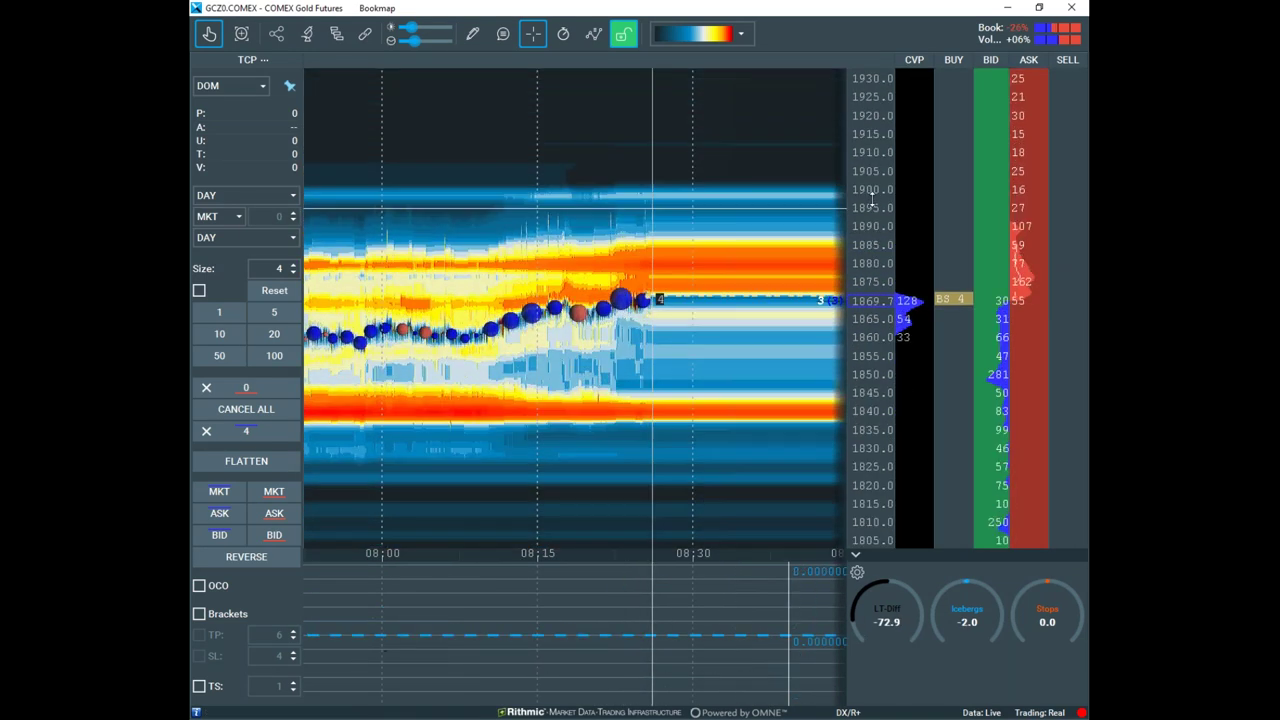
scroll(871, 195, "up", 4)
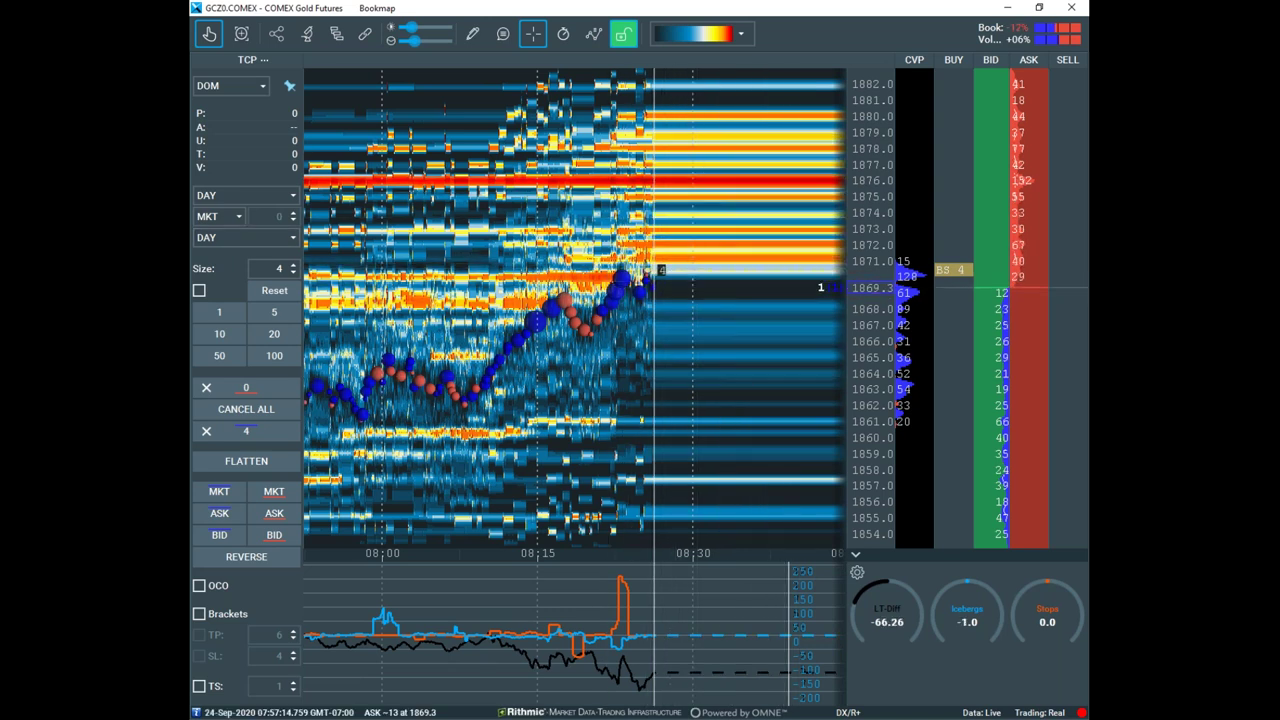
Bring thinkorswim's /GC chart over the gold heatmap, maximize it, and switch it to the 5-day 5-minute time frame
left_click_drag(10, 400, 666, 146)
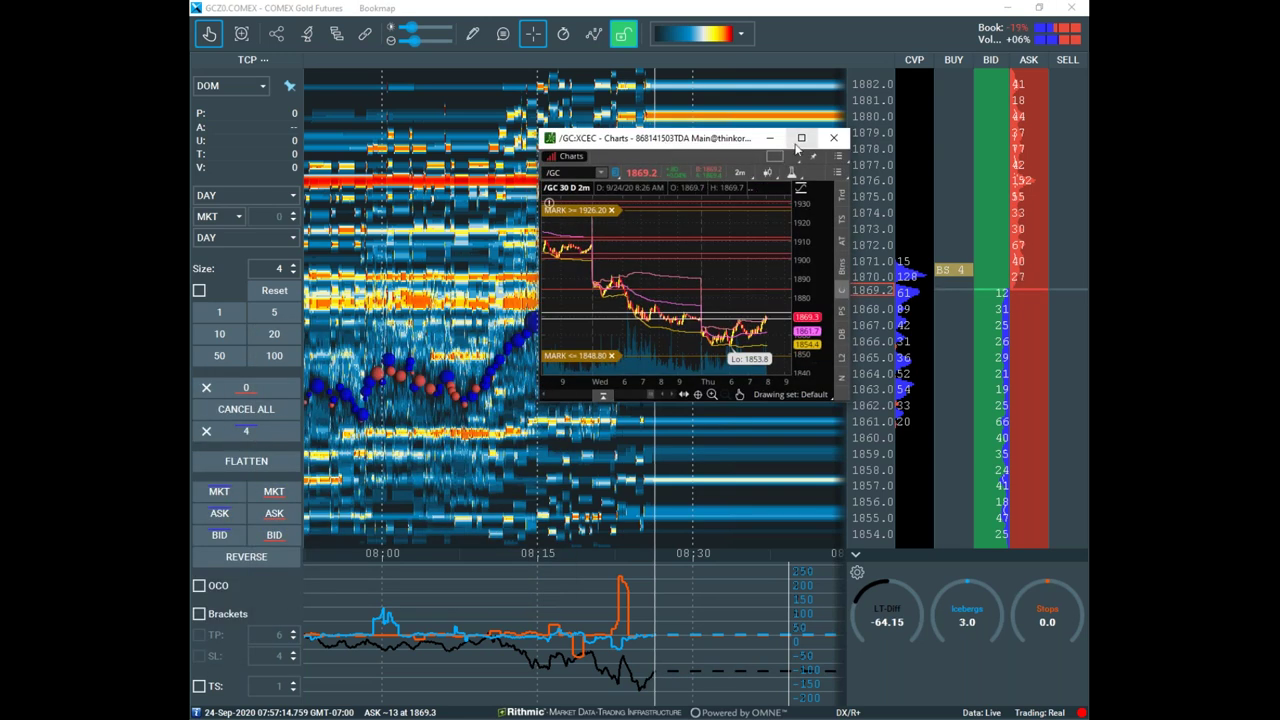
left_click(799, 140)
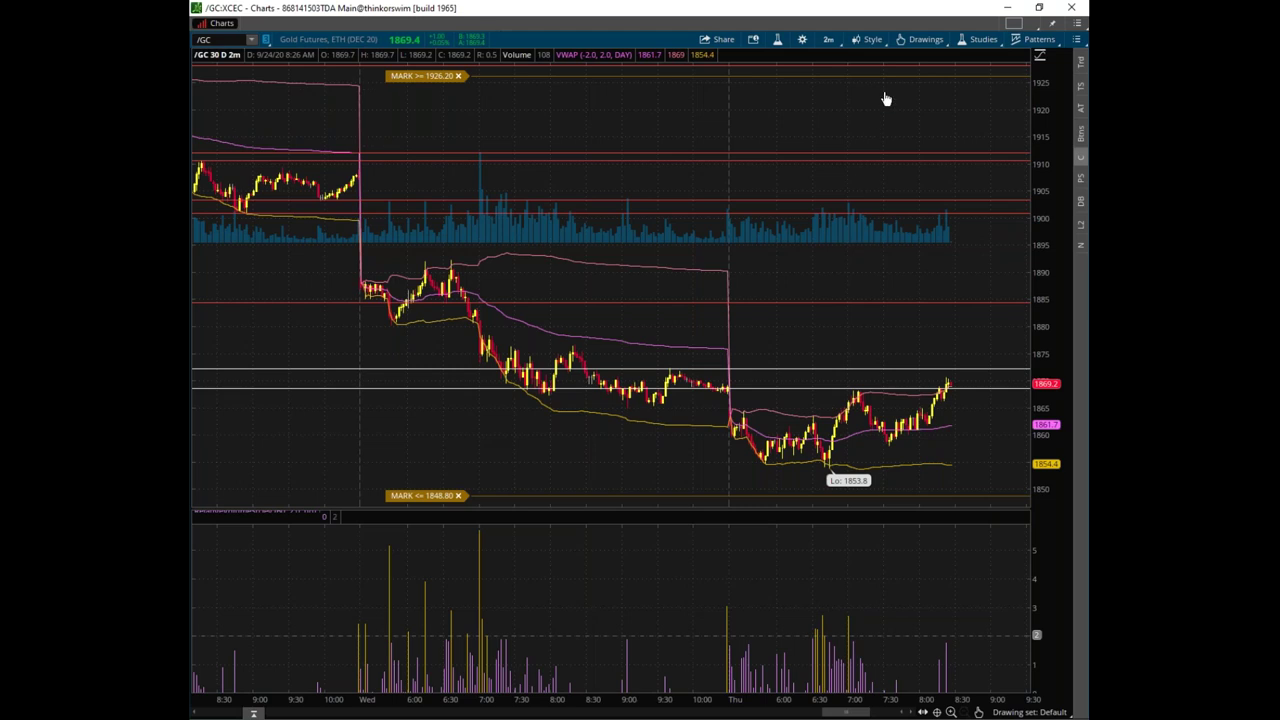
left_click(839, 45)
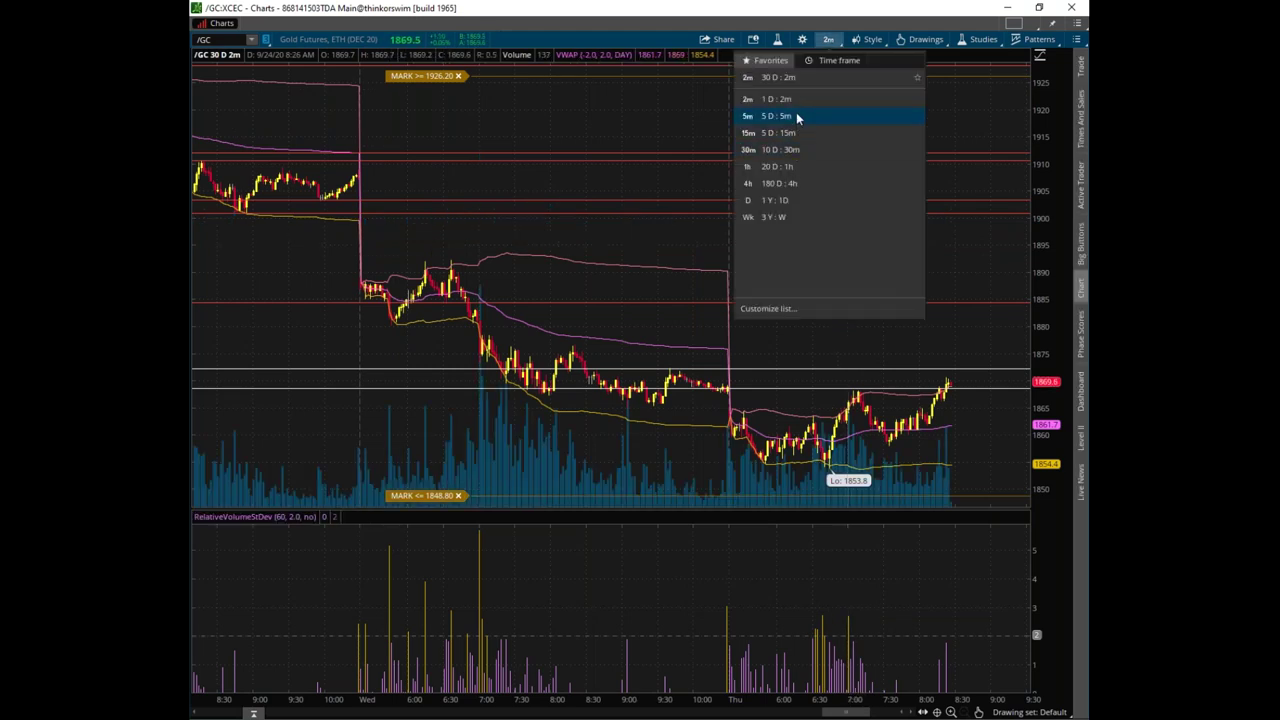
left_click(797, 117)
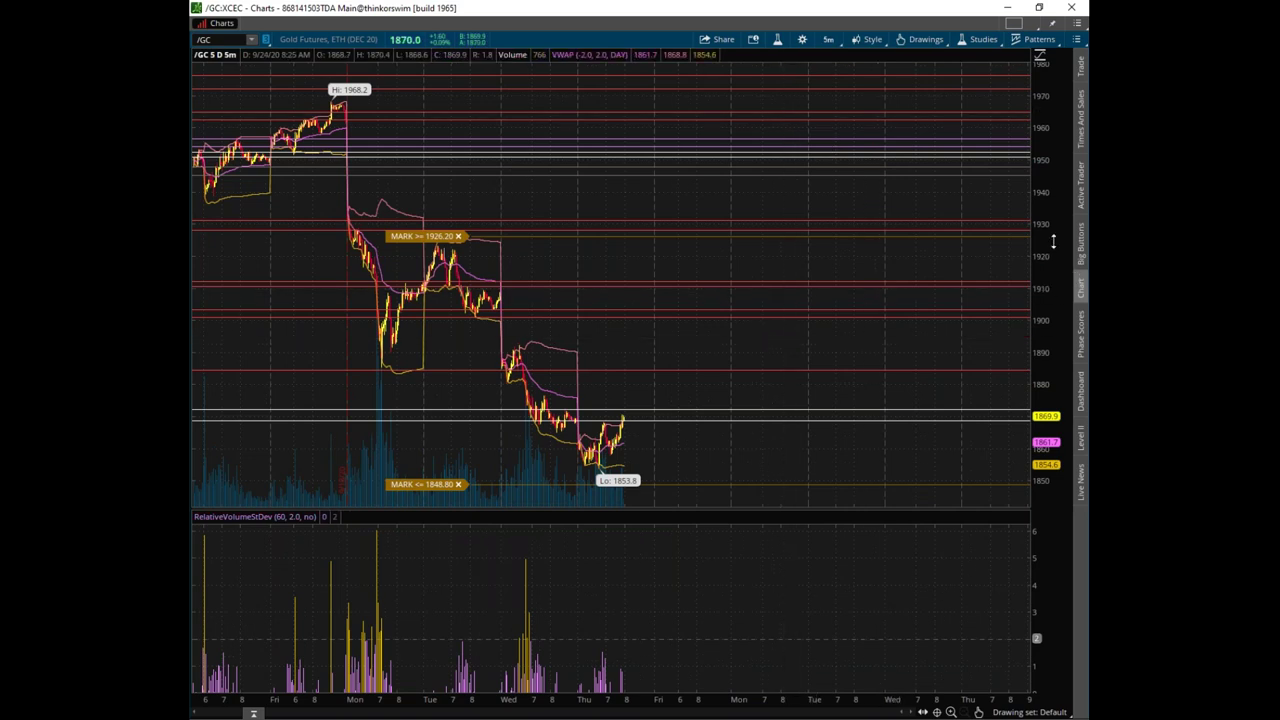
left_click_drag(1053, 241, 1049, 214)
left_click_drag(849, 273, 792, 288)
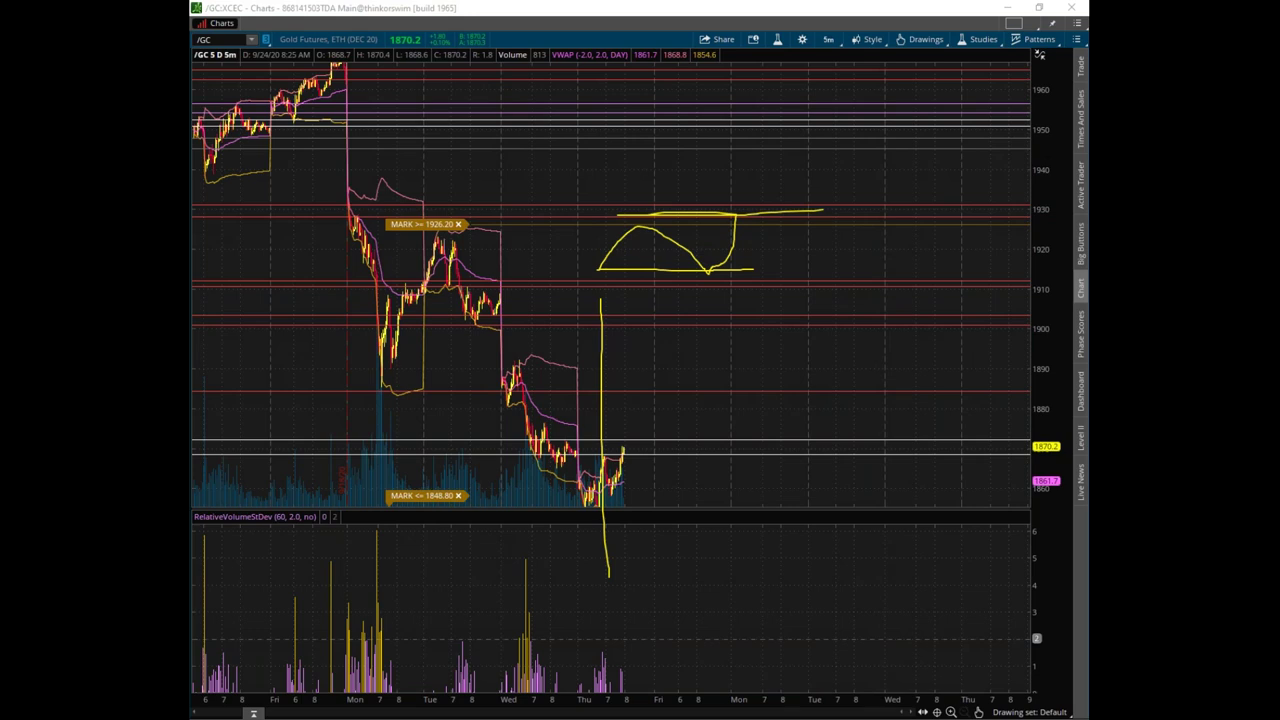
Erase the leftover pen marks, and sketch the /GC swings with possible paths up to the next red level and down below 1848.80
key("Escape")
key("e")
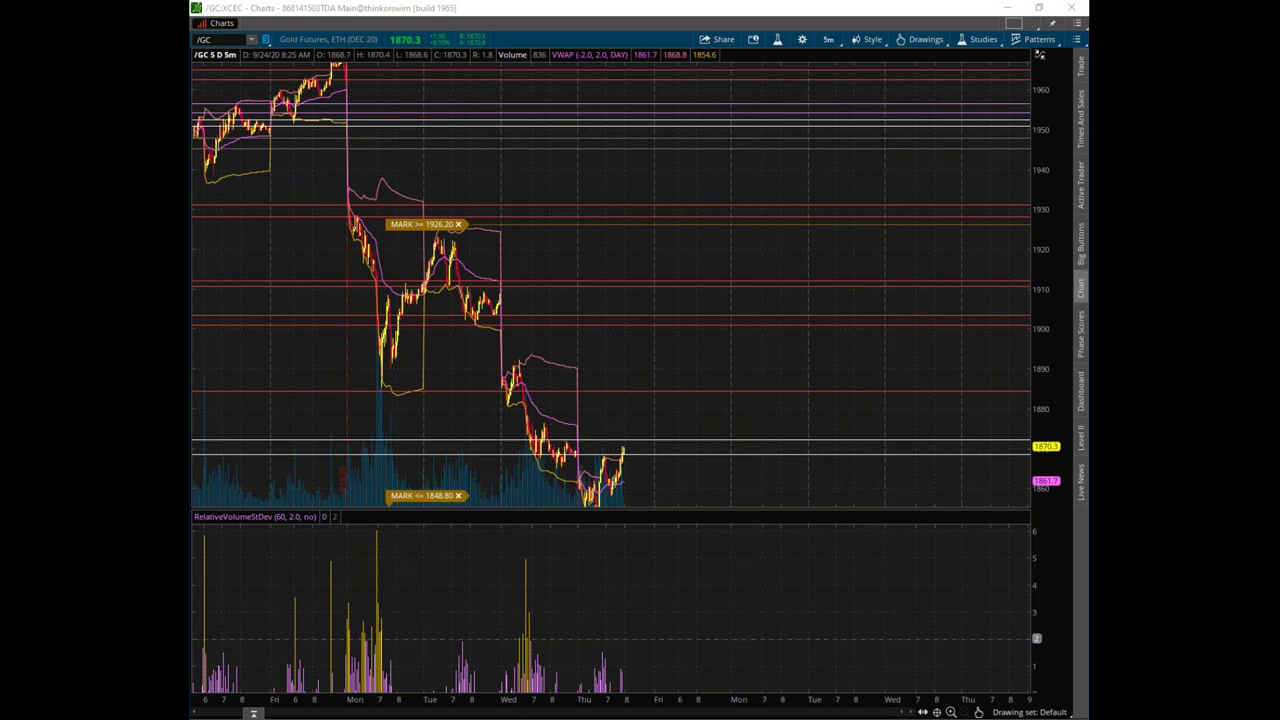
left_click_drag(826, 213, 949, 169)
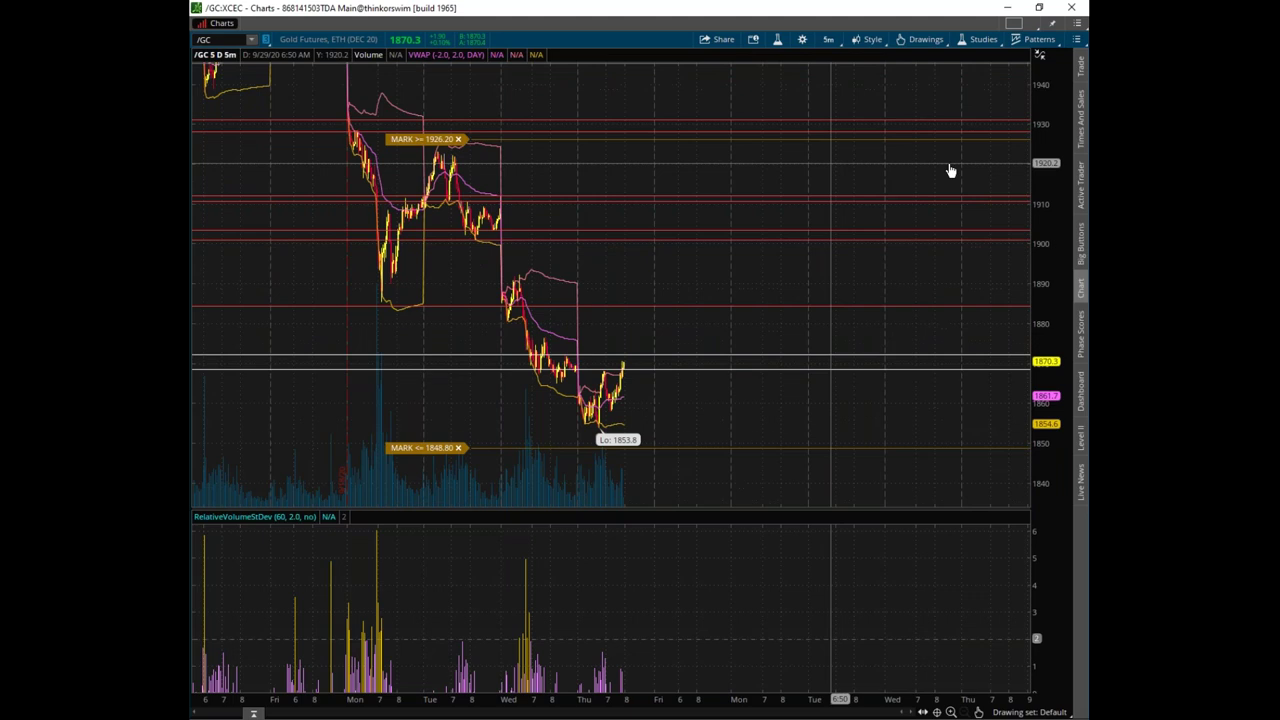
left_click_drag(1040, 168, 1042, 158)
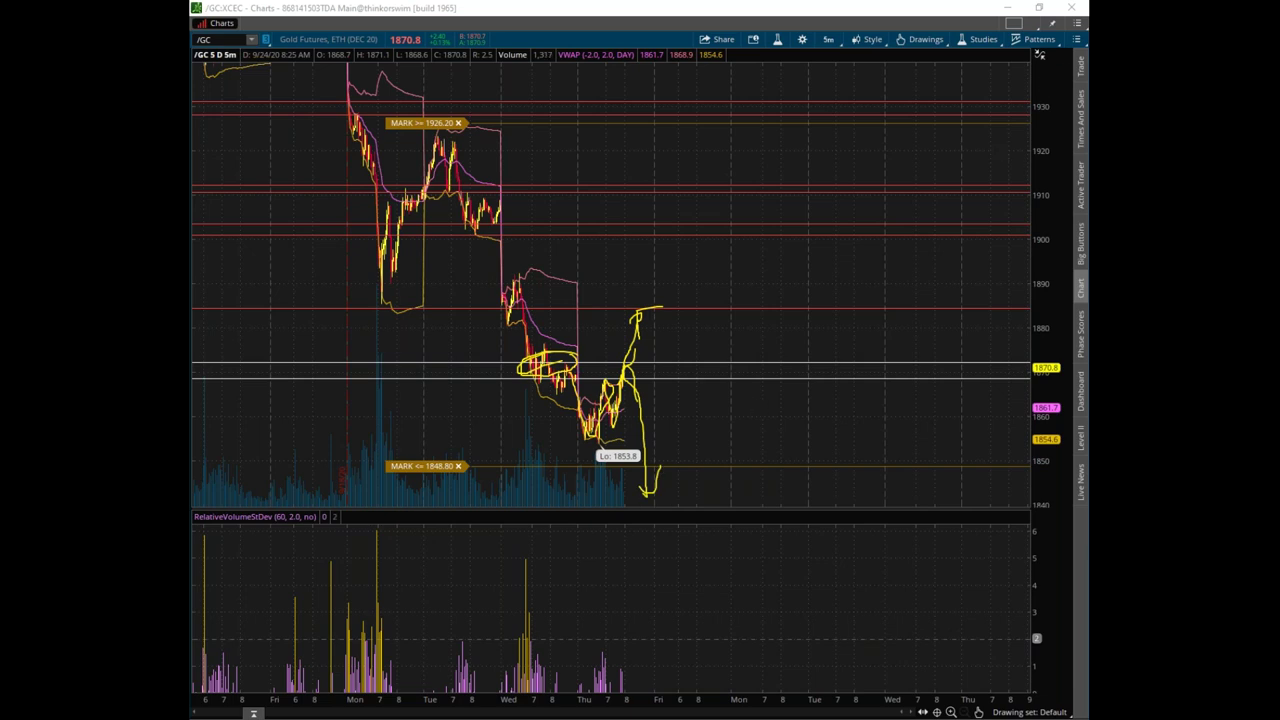
Restore the /GC chart window from full screen and move it aside to uncover the gold heatmap
key("Escape")
left_click(1038, 8)
left_click_drag(729, 147, 190, 170)
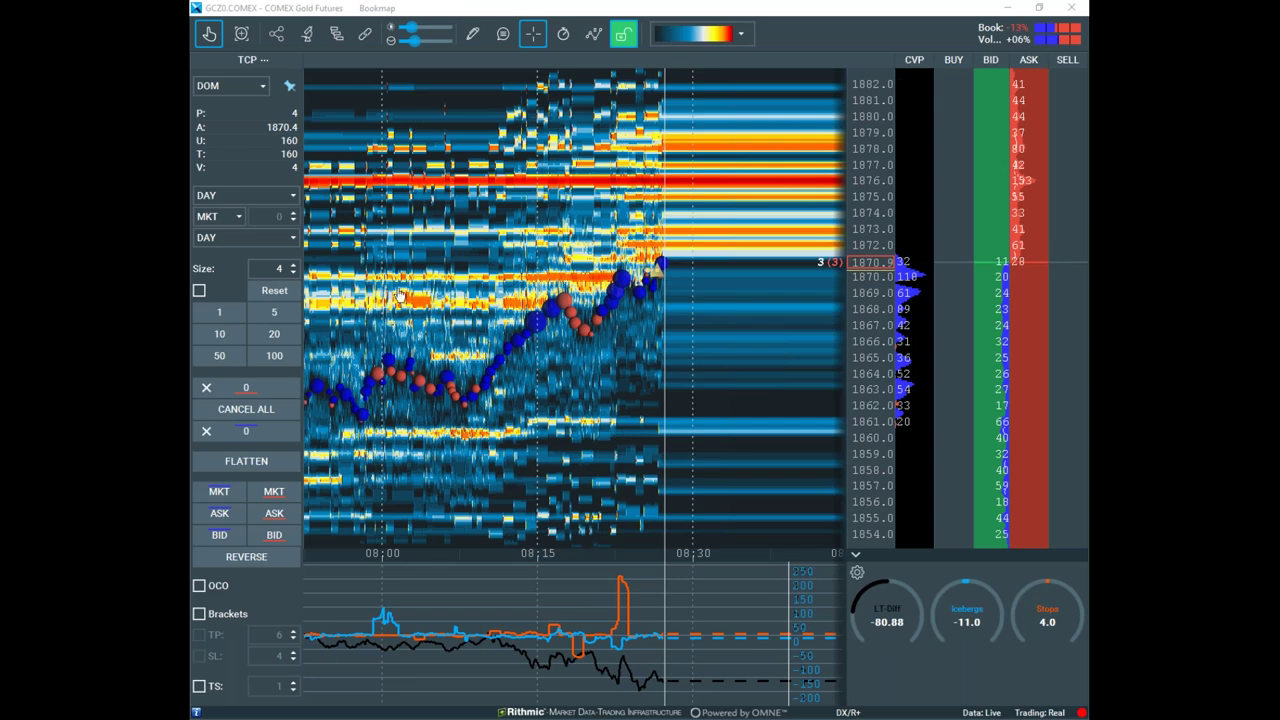
Zoom the gold heatmap's time and price scales to the stops spike and price swings between 08:20 and 08:25
scroll(609, 300, "up", 3)
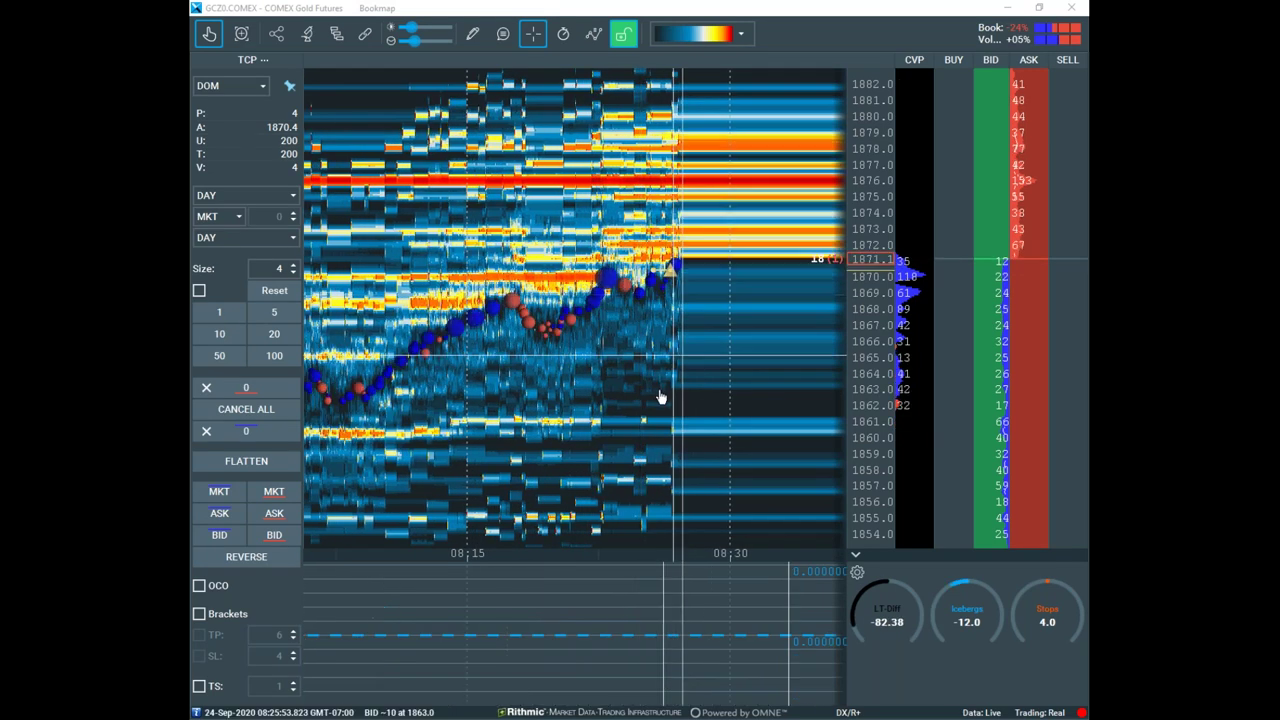
scroll(731, 126, "up", 1)
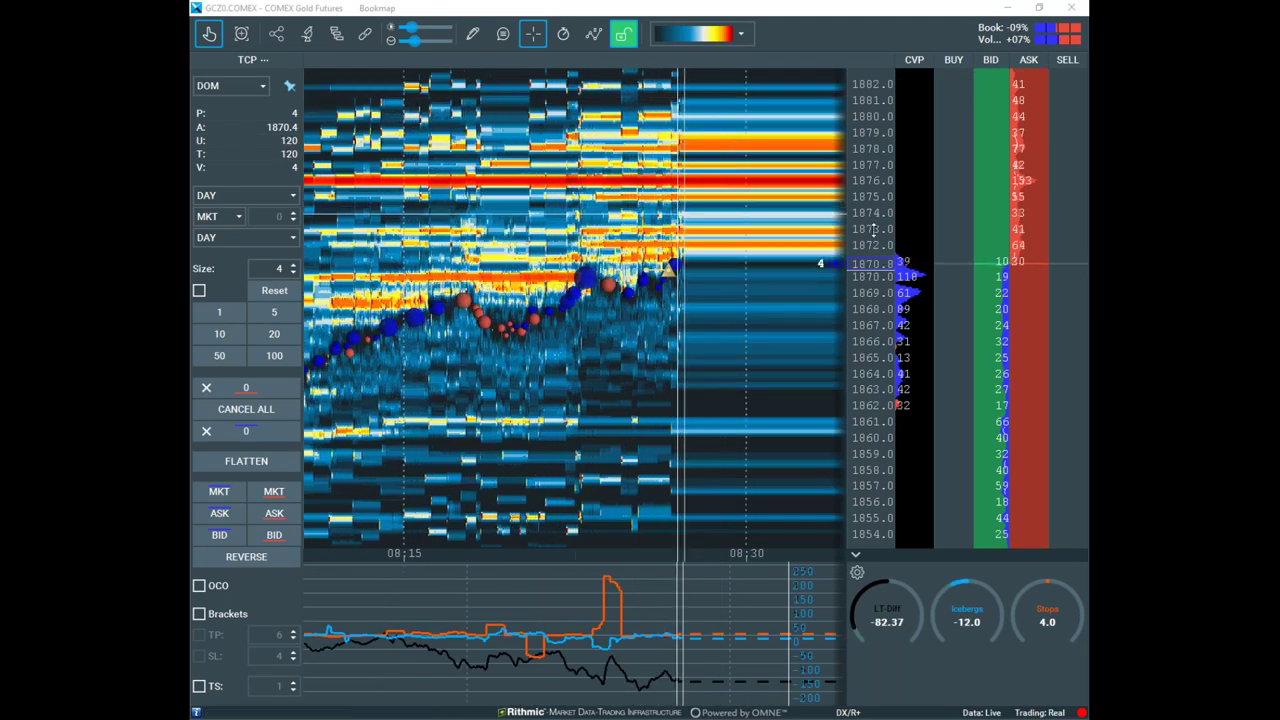
scroll(871, 214, "up", 3)
scroll(872, 214, "down", 5)
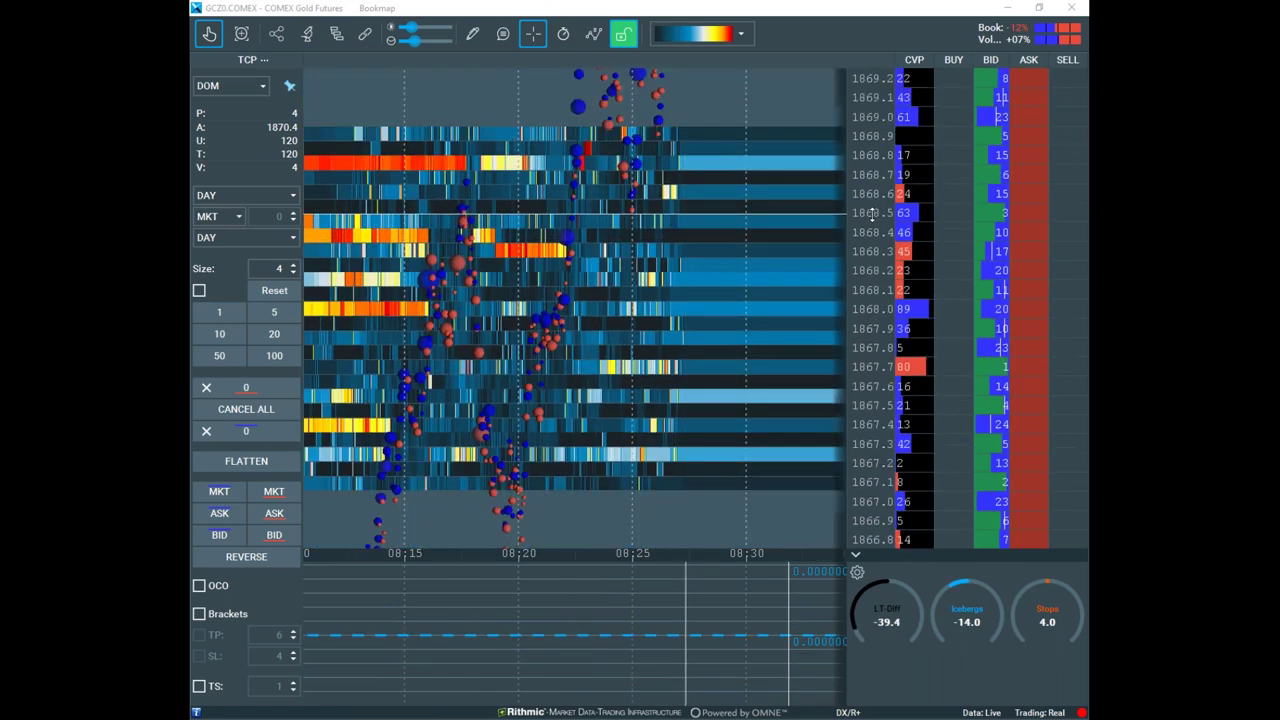
scroll(872, 214, "down", 2)
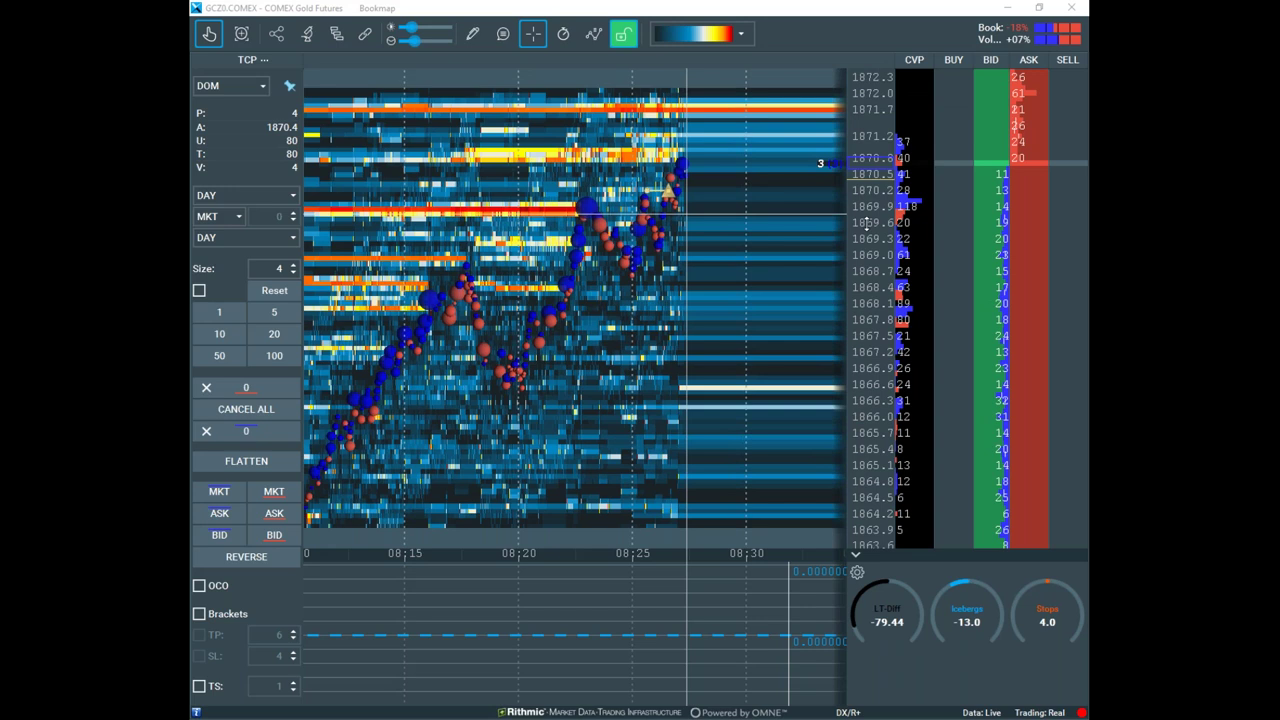
scroll(560, 315, "up", 2)
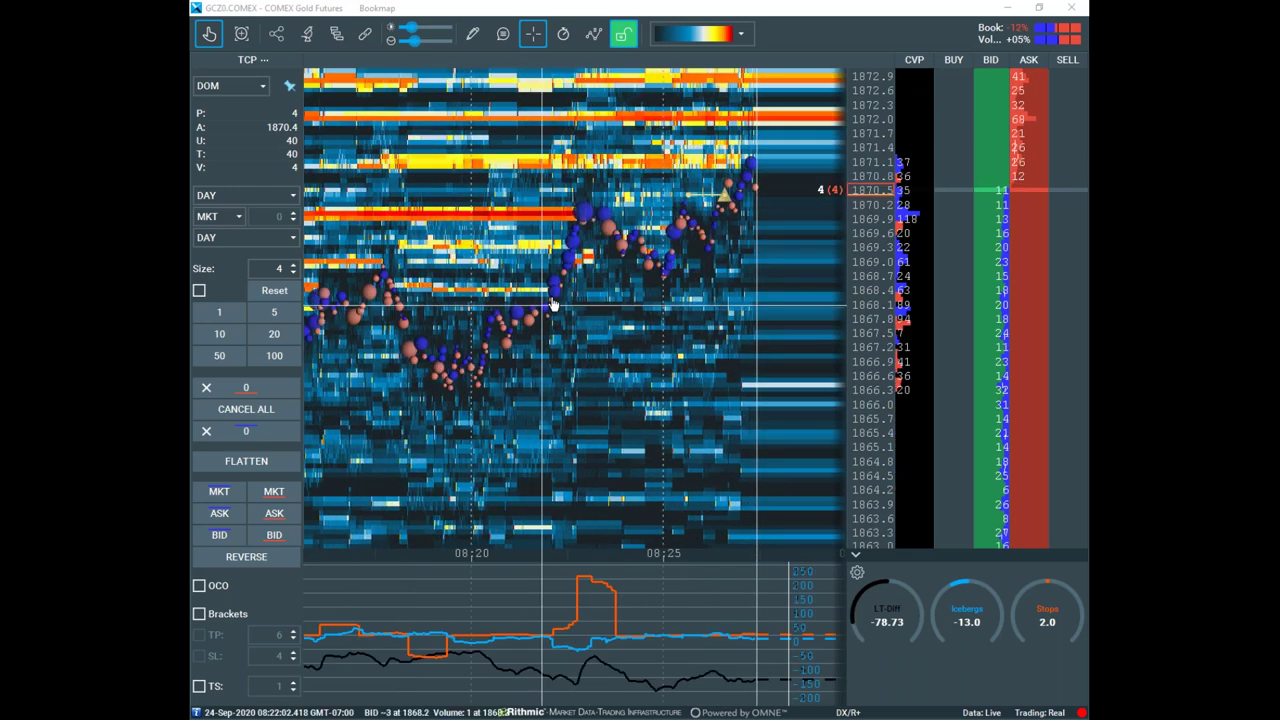
Underline the pullback low near 1868.7 and circle the stops spike on the enlarged heatmap, and erase the pen marks
scroll(700, 292, "up", 2)
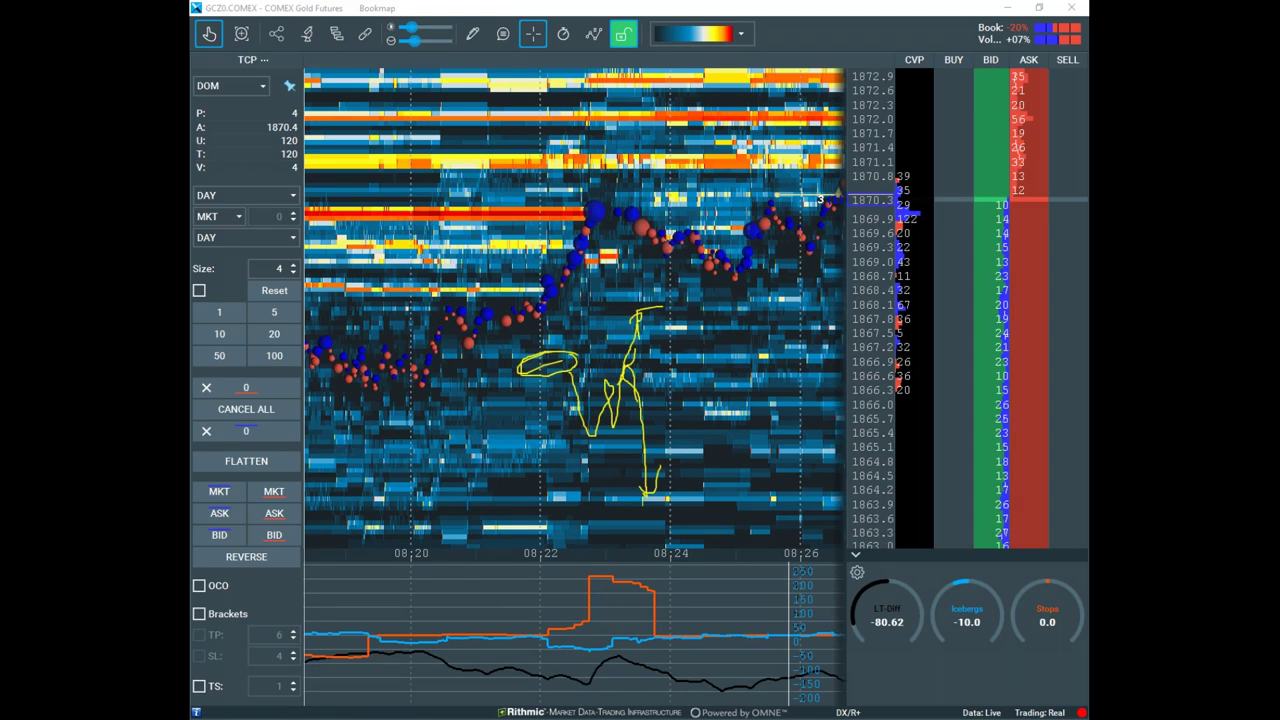
key("e")
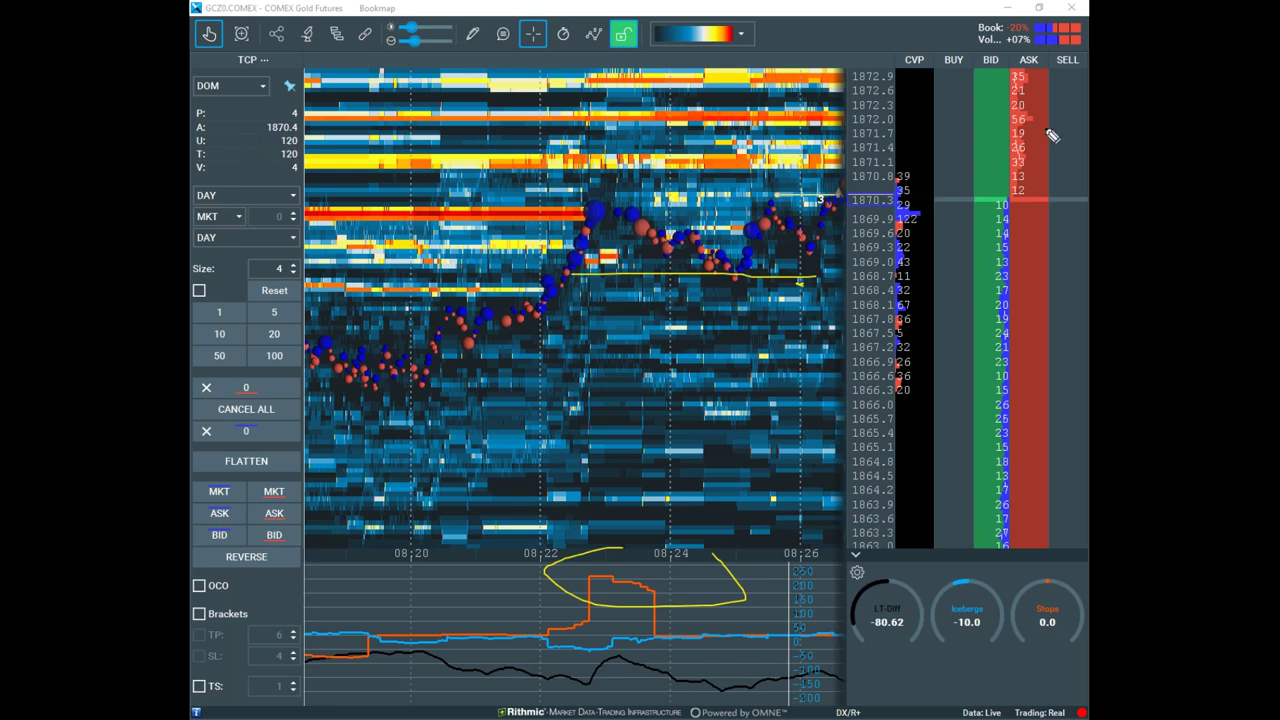
key("Escape")
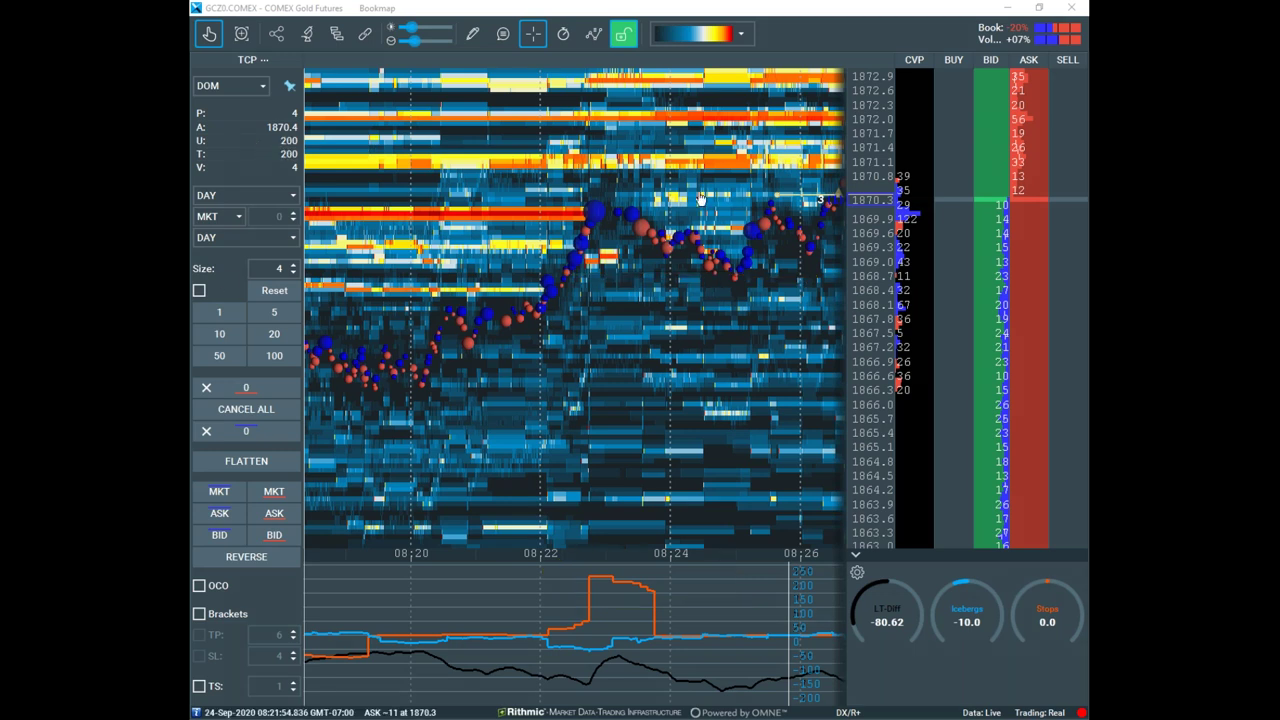
Maximize the /GC chart over the gold heatmap, and draw a flat line at the VWAP level with a declining line crossing it
left_click_drag(190, 297, 725, 131)
left_click(760, 122)
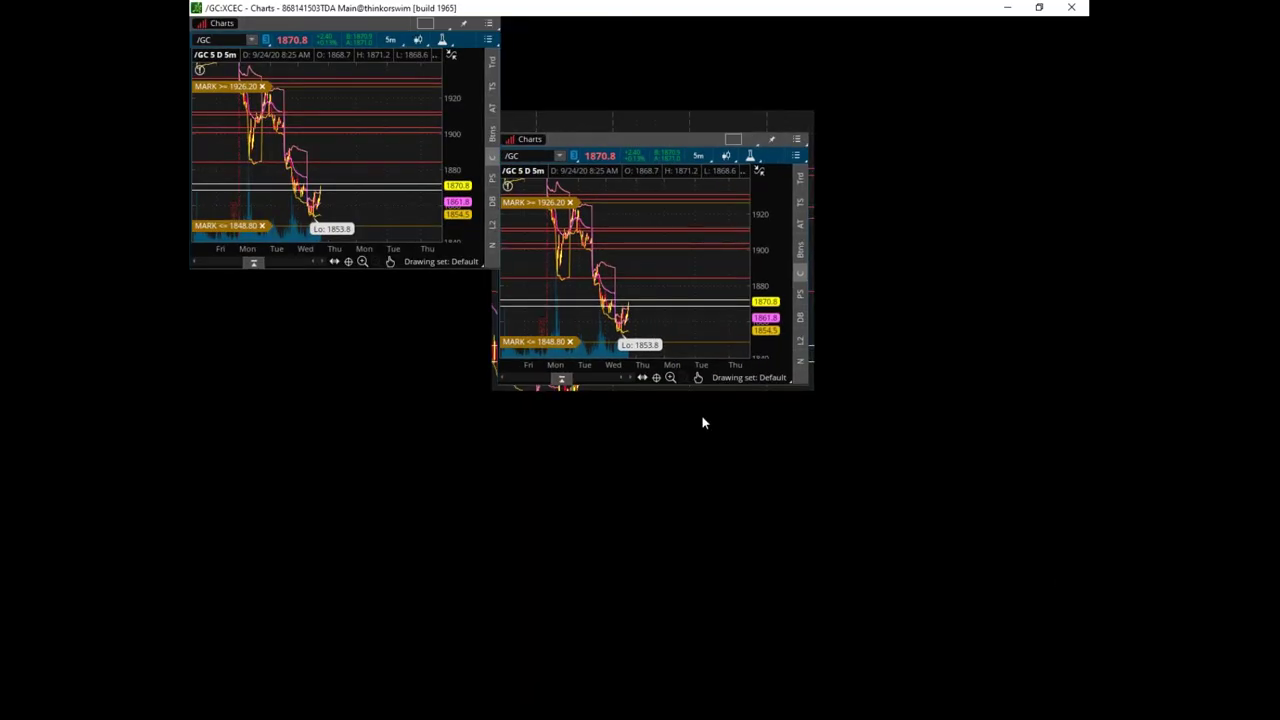
key("ctrl+2")
key("e")
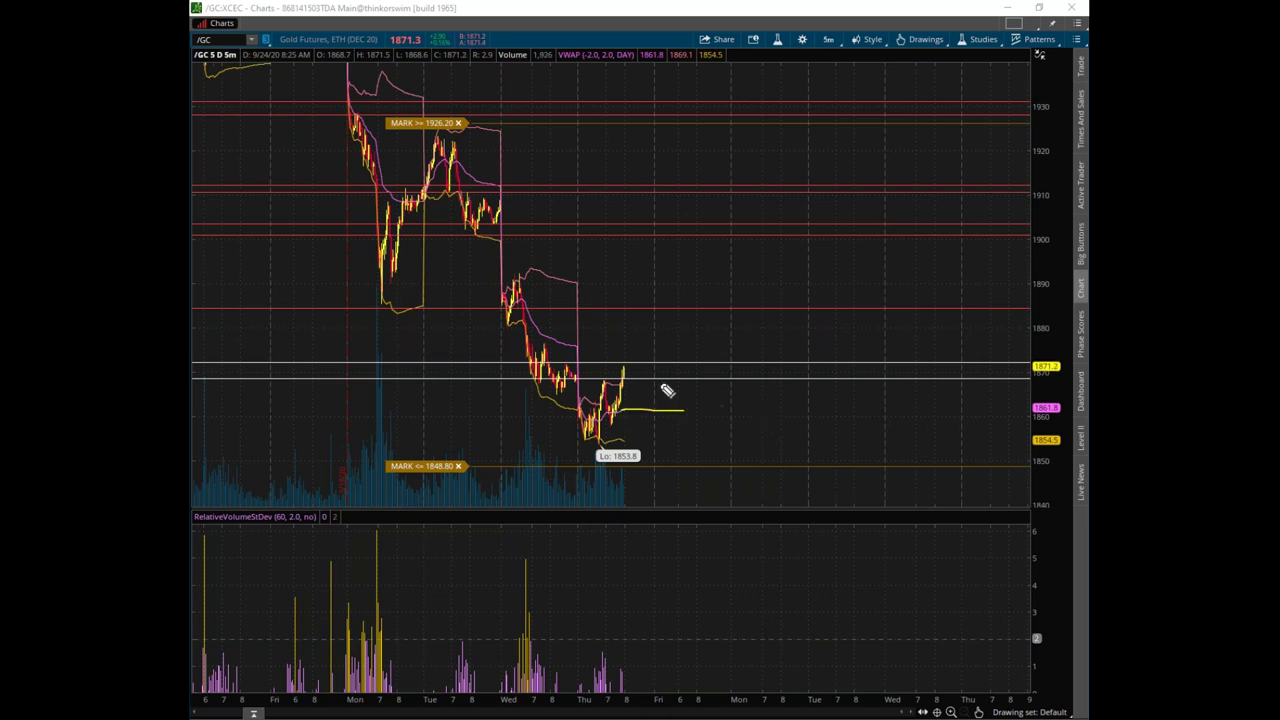
left_click_drag(622, 382, 689, 421)
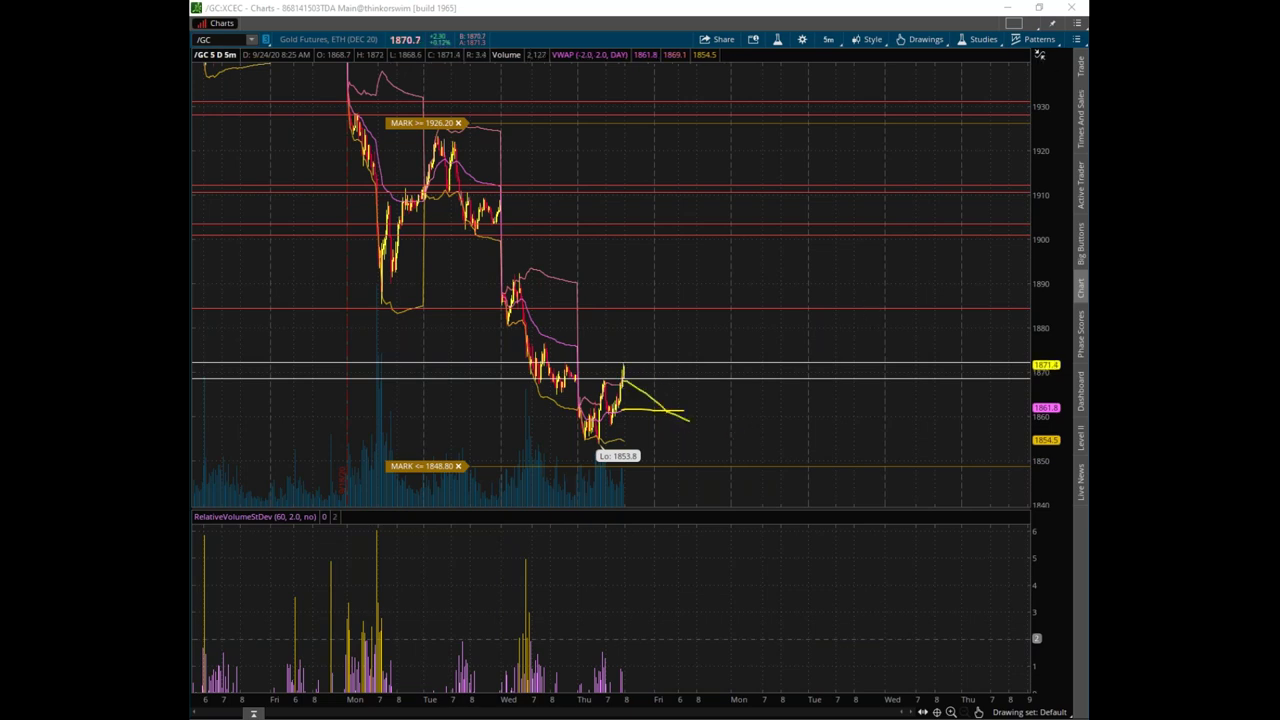
Reduce the /GC chart from full screen and move it off the gold Bookmap window
left_click(1045, 9)
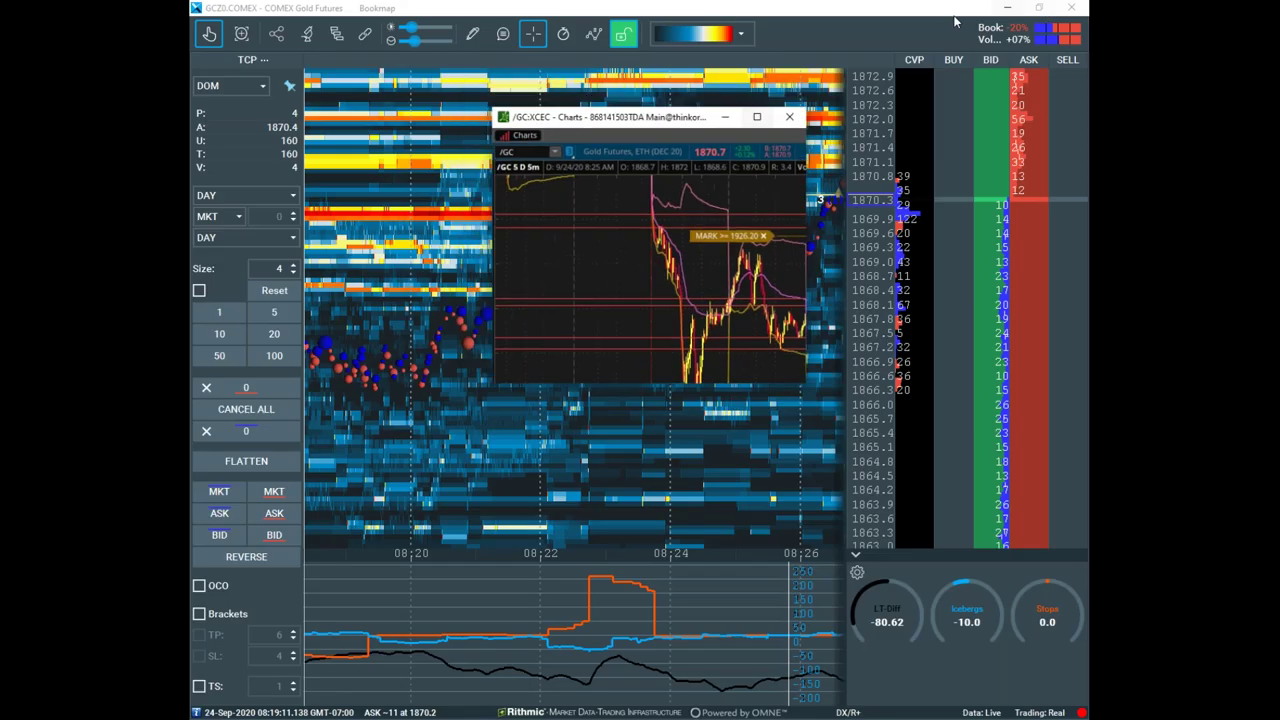
left_click_drag(684, 122, 192, 150)
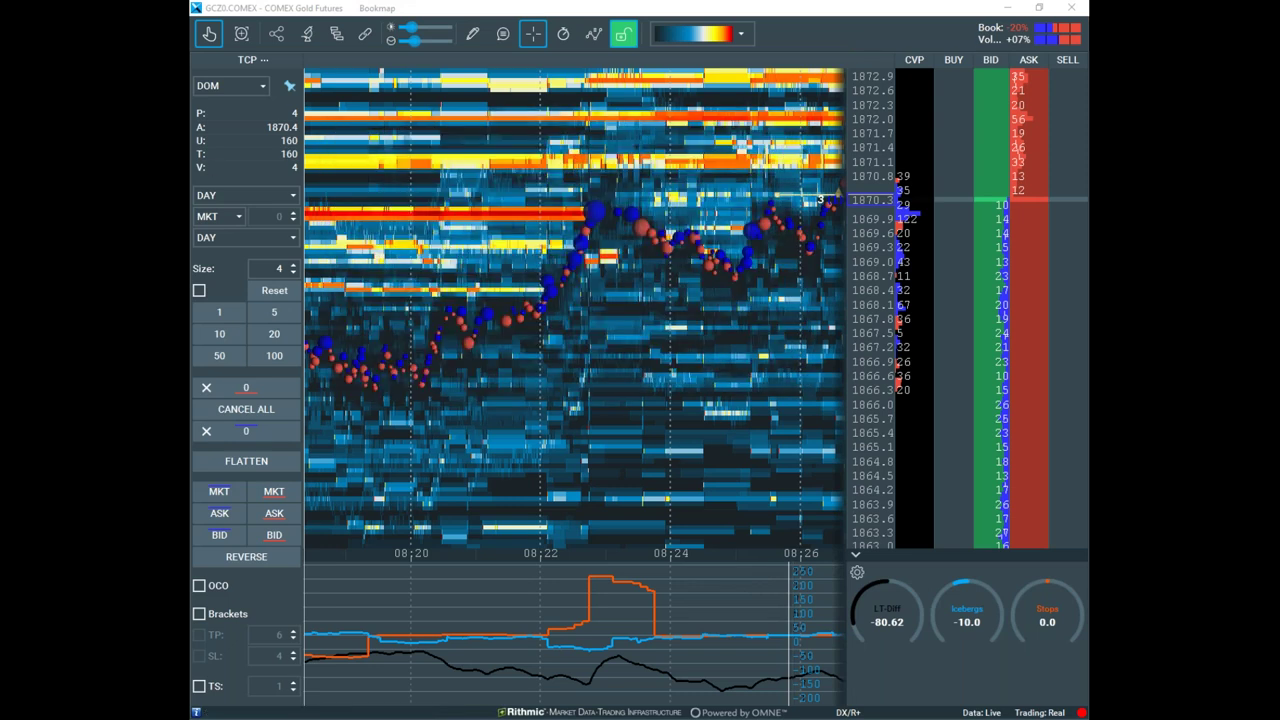
Place a sell stop order for 4 contracts at 1868.7 to protect the long gold position
scroll(600, 300, "down", 5)
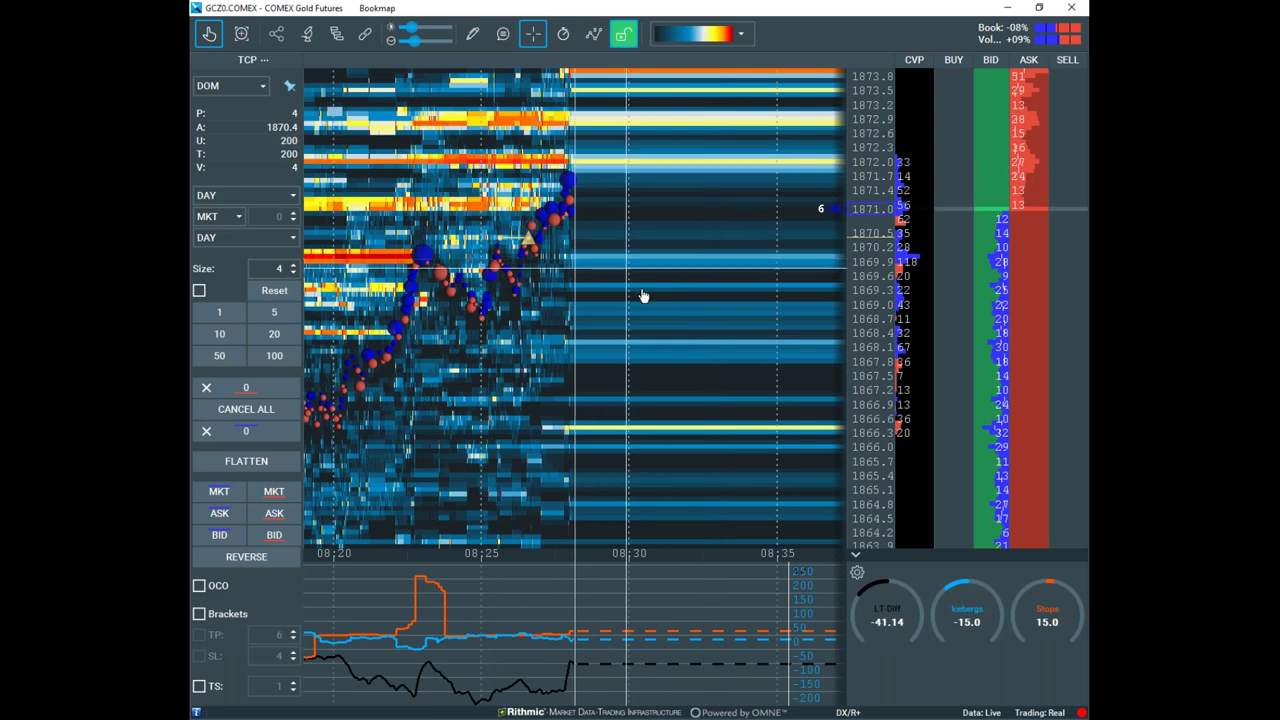
scroll(700, 302, "up", 3)
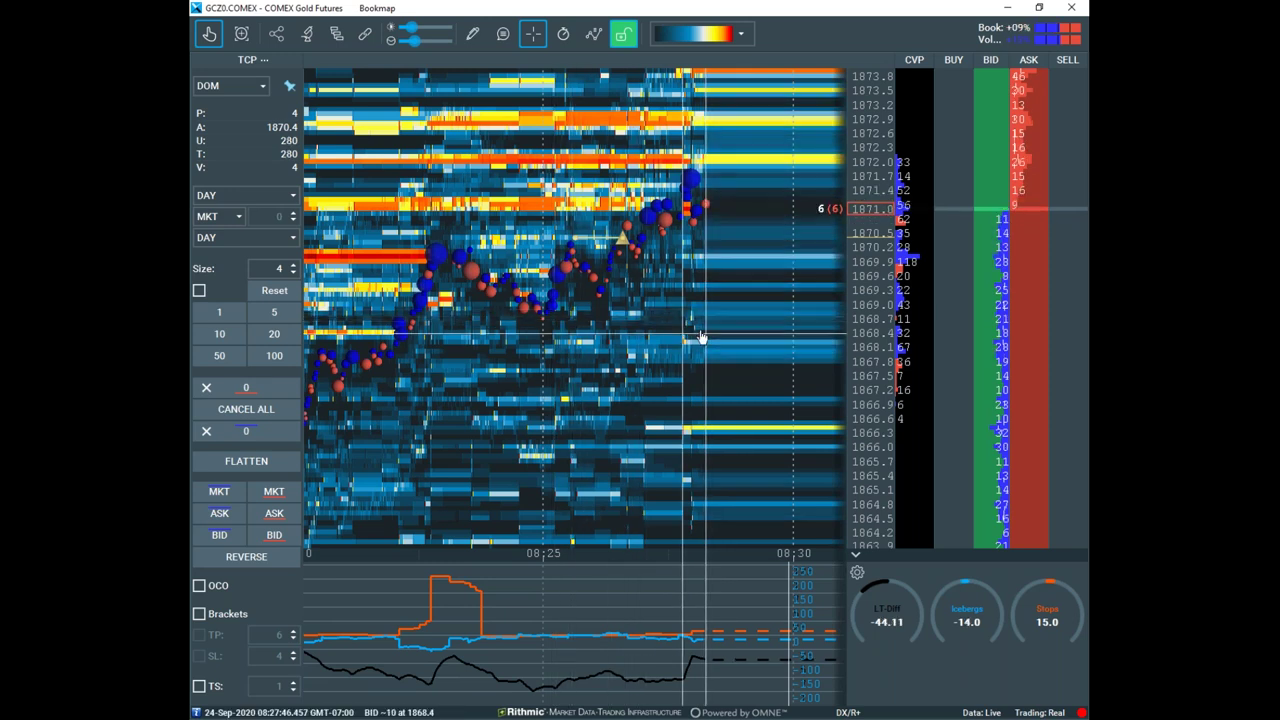
left_click(1029, 321)
scroll(575, 360, "down", 4)
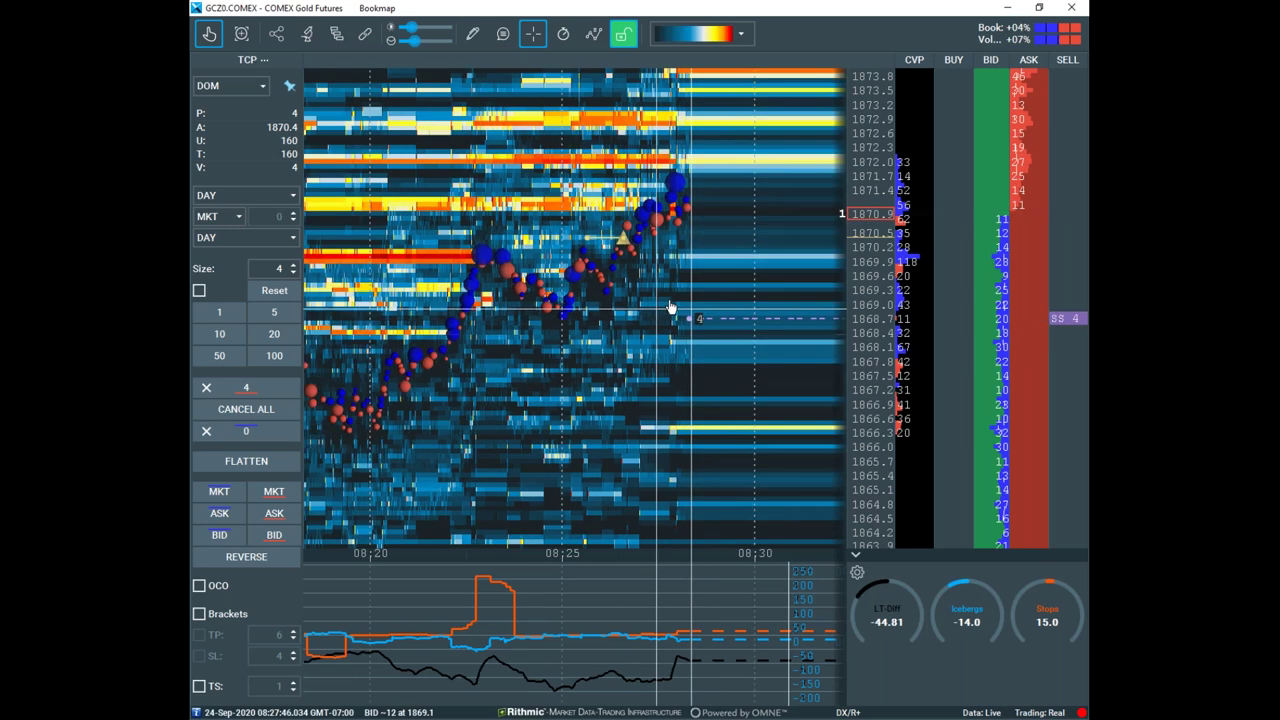
Draw a line at the stop level with one price path bouncing sharply upward and another falling through it, and erase the pen marks
scroll(563, 368, "down", 3)
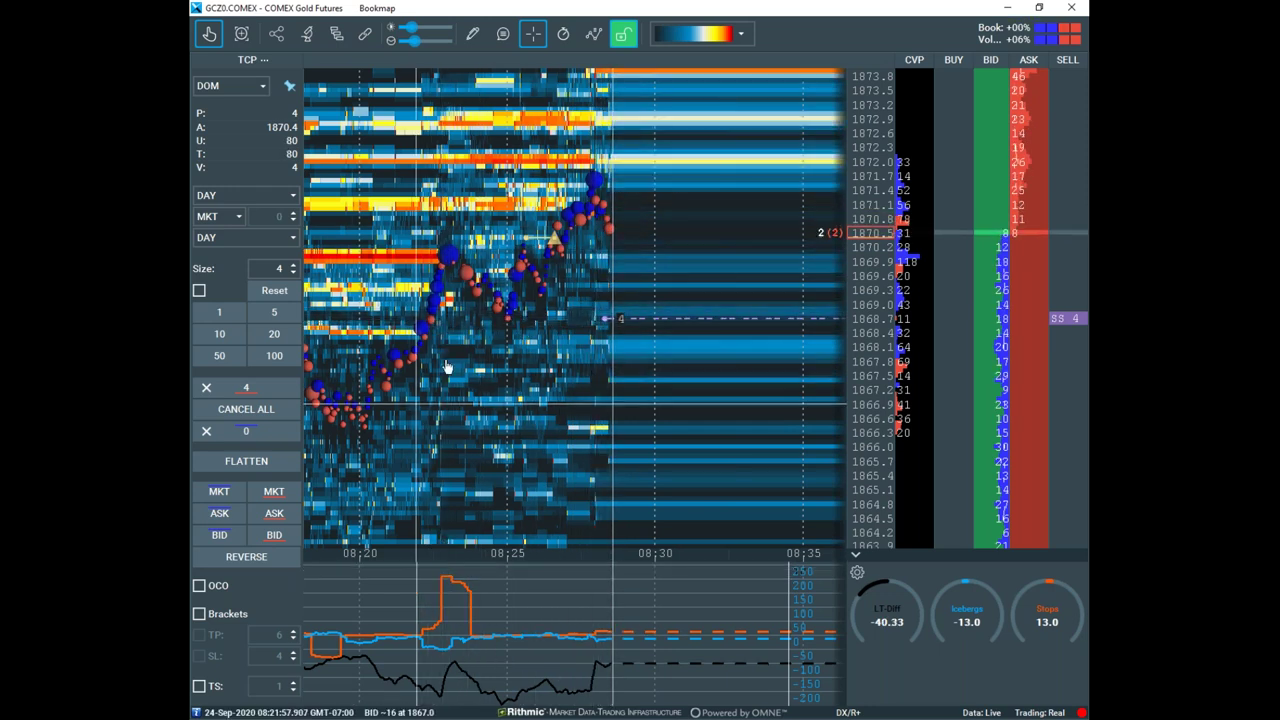
left_click_drag(623, 381, 689, 421)
left_click_drag(622, 409, 684, 410)
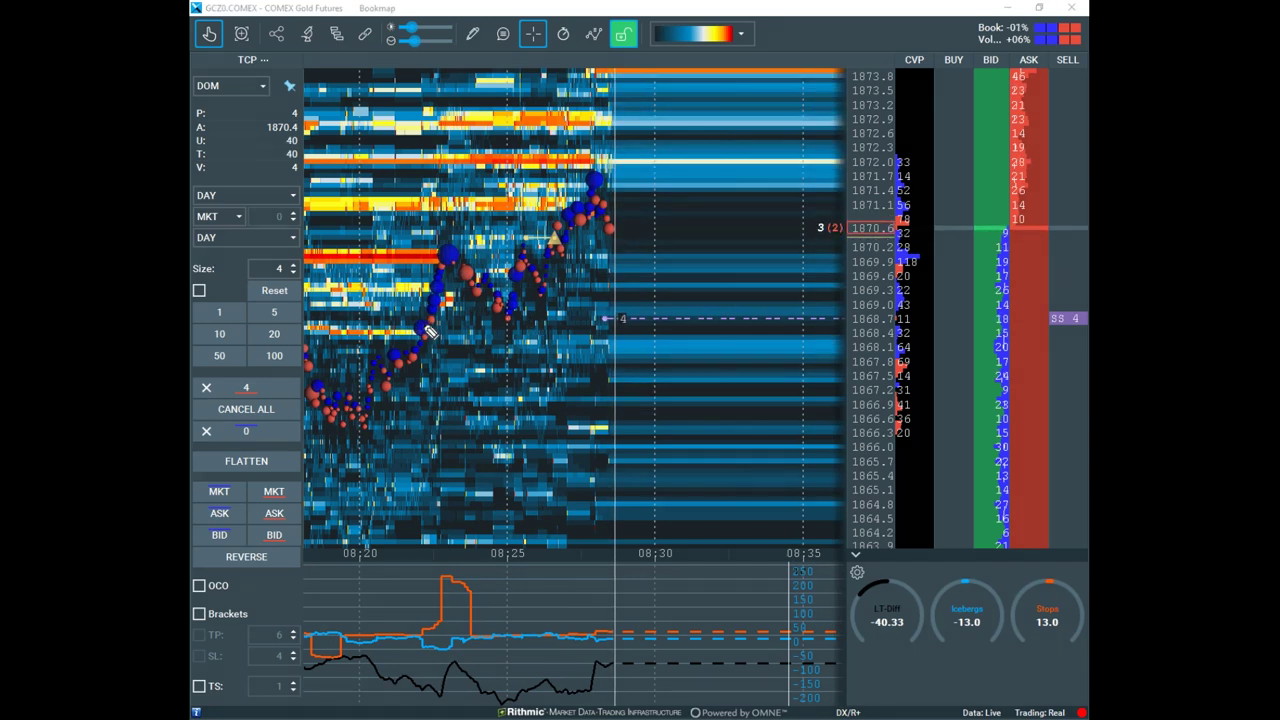
left_click_drag(430, 328, 622, 322)
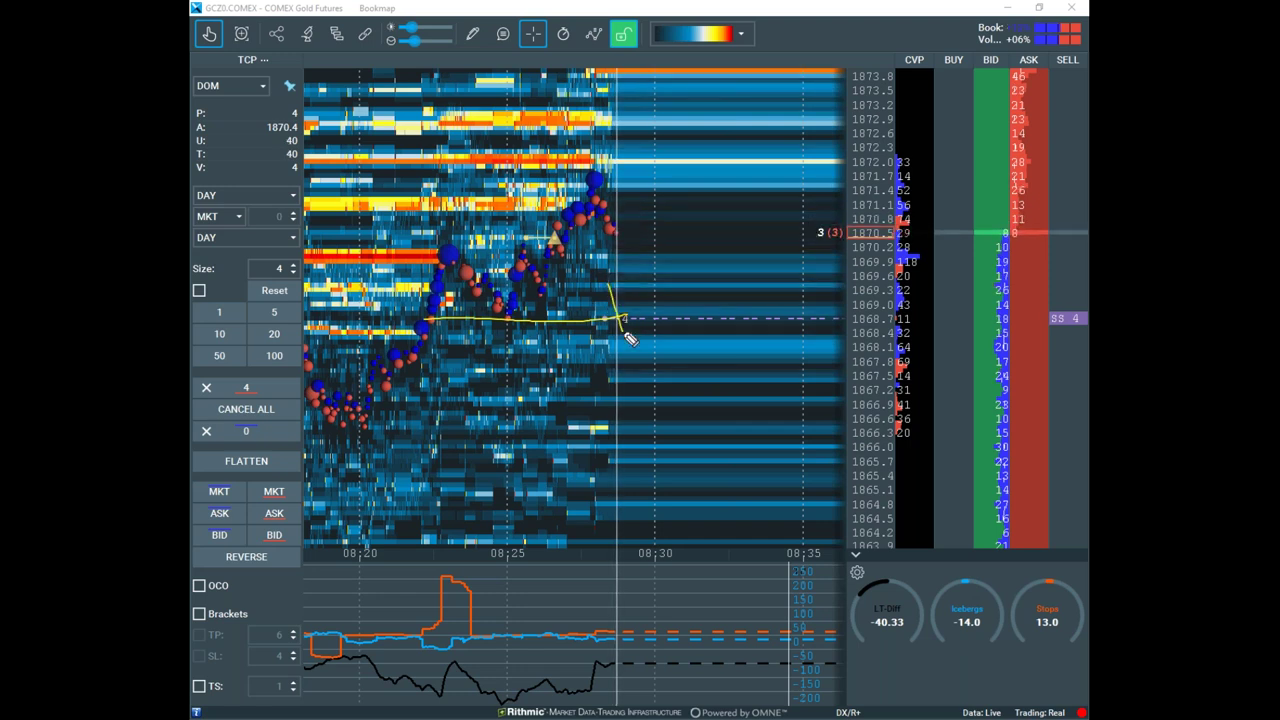
left_click_drag(712, 227, 740, 58)
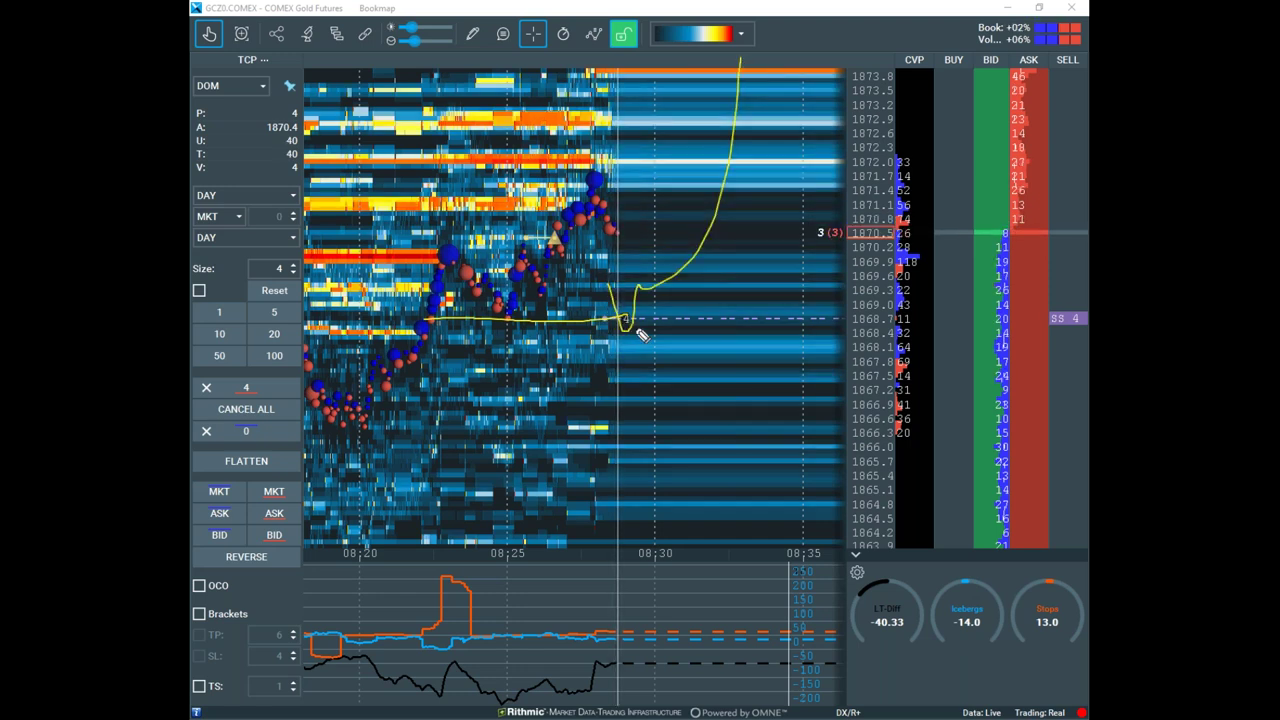
left_click_drag(612, 269, 688, 488)
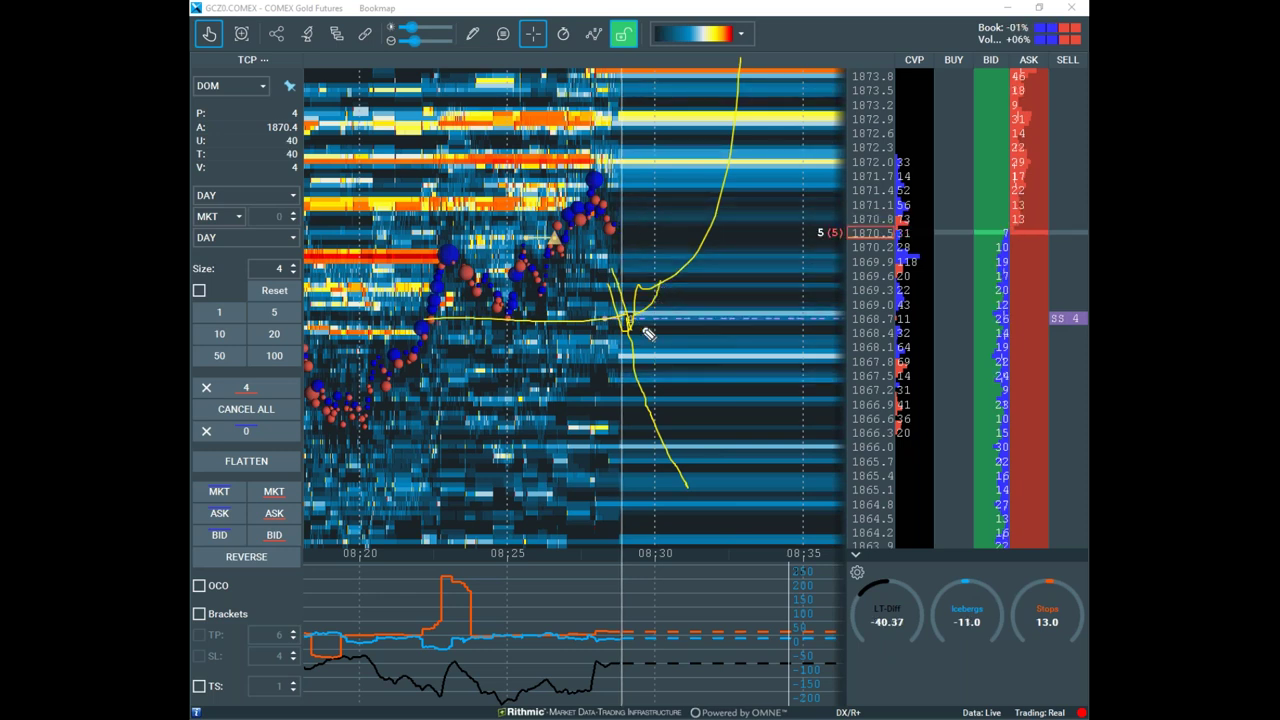
left_click_drag(656, 325, 665, 322)
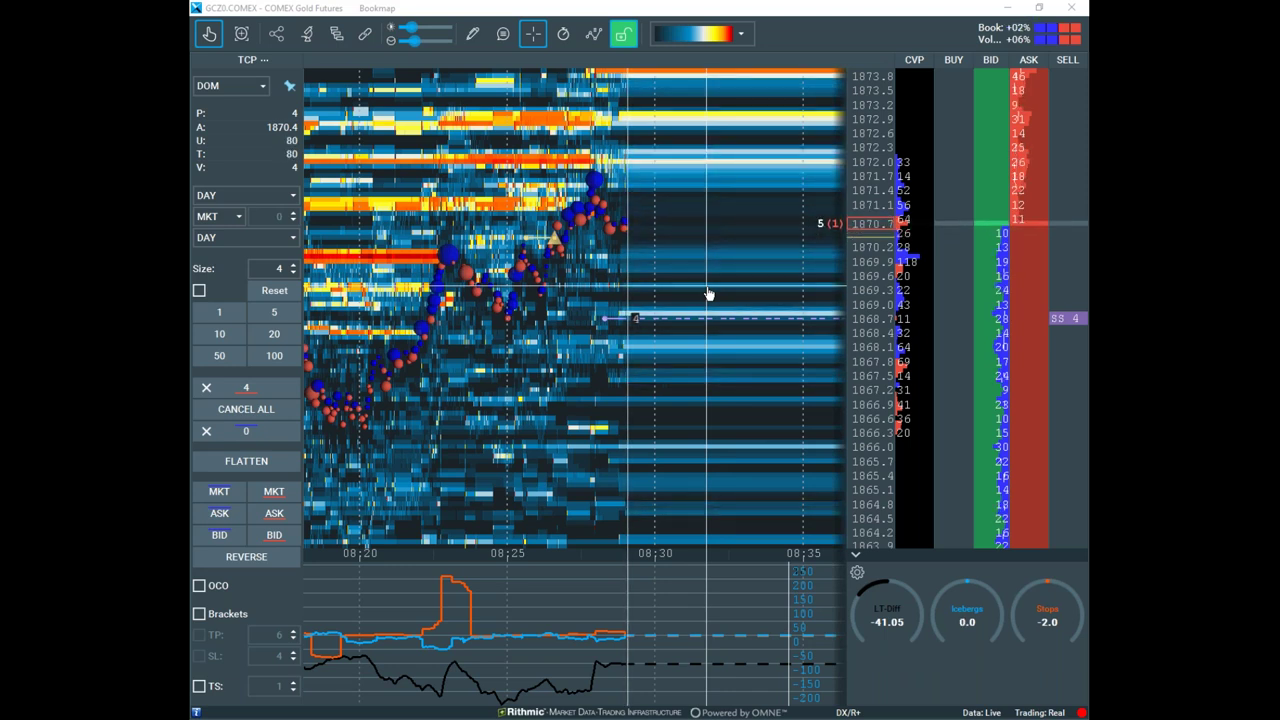
Examine the gold liquidity bands between 1872 and 1876 and the 1868.7 stop order at several price scales
scroll(873, 213, "down", 3)
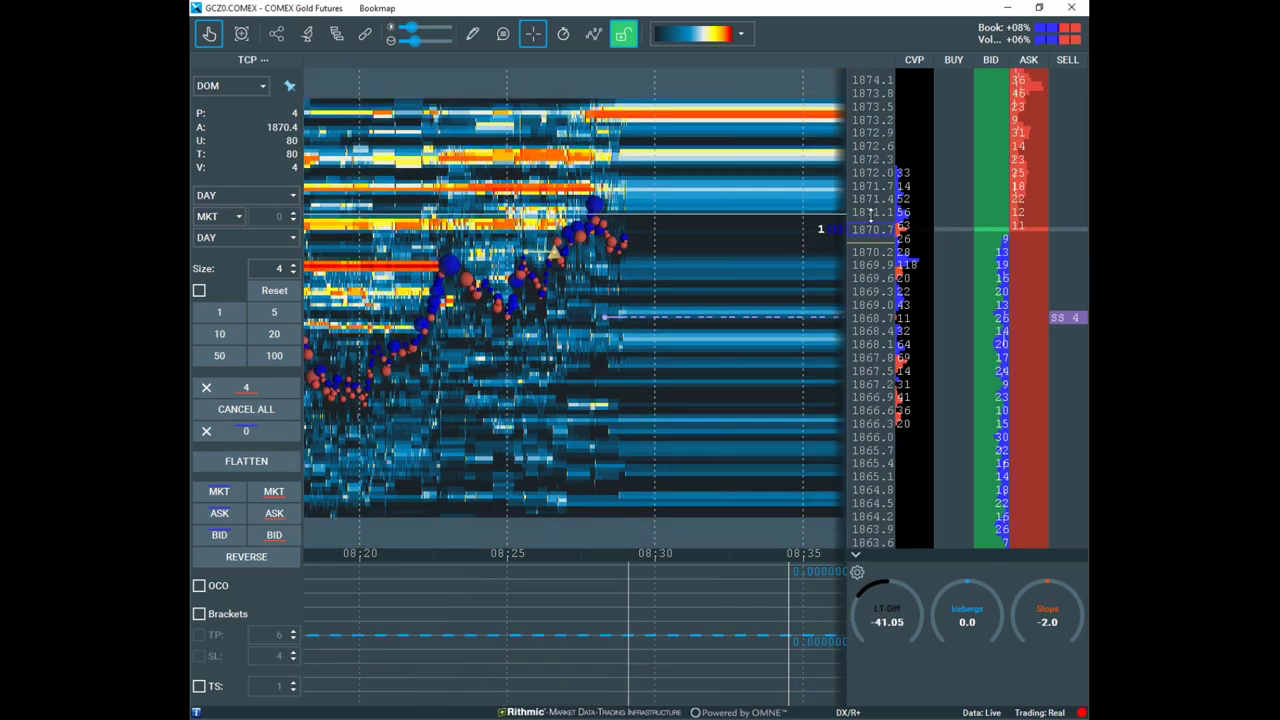
left_click_drag(875, 160, 866, 140)
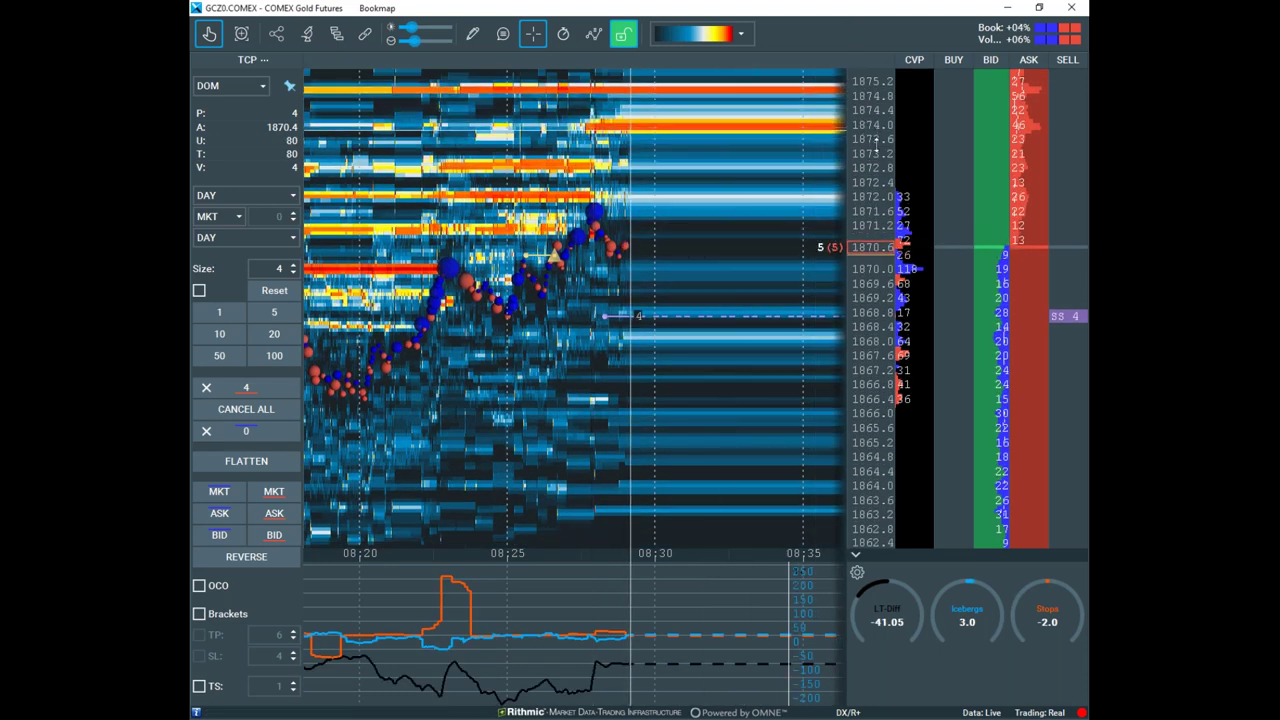
scroll(858, 124, "down", 2)
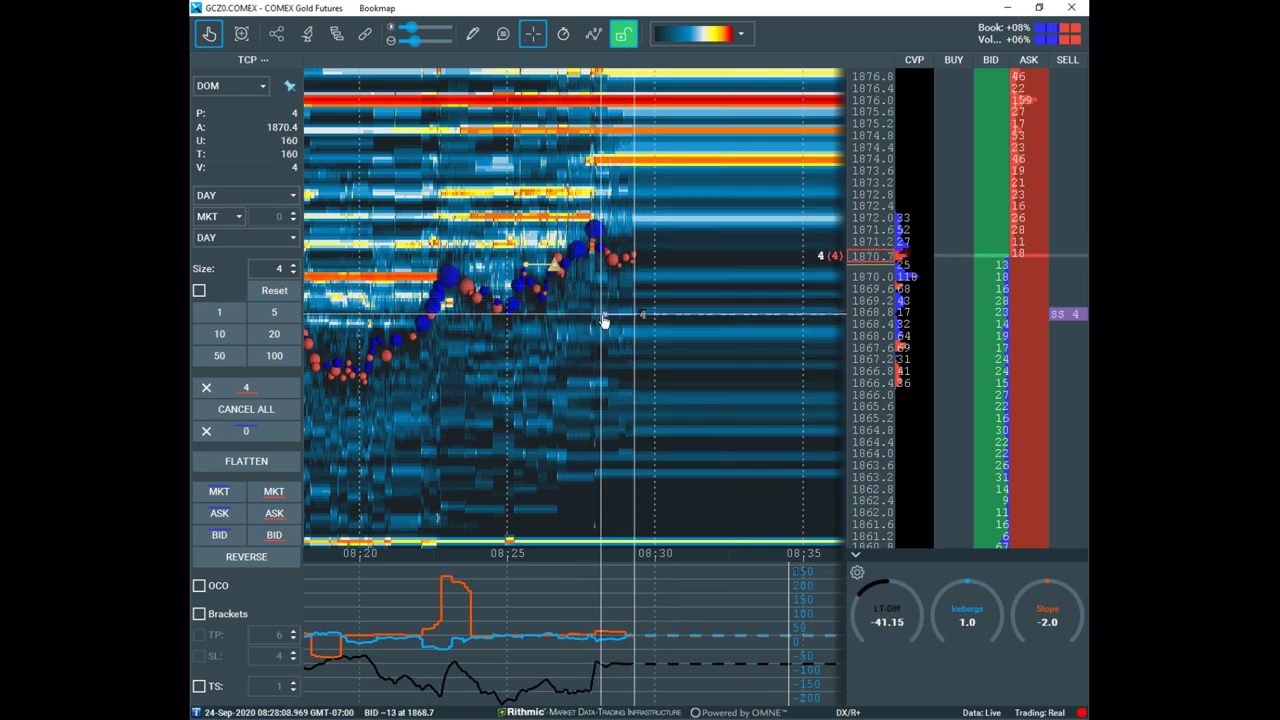
scroll(862, 229, "up", 6)
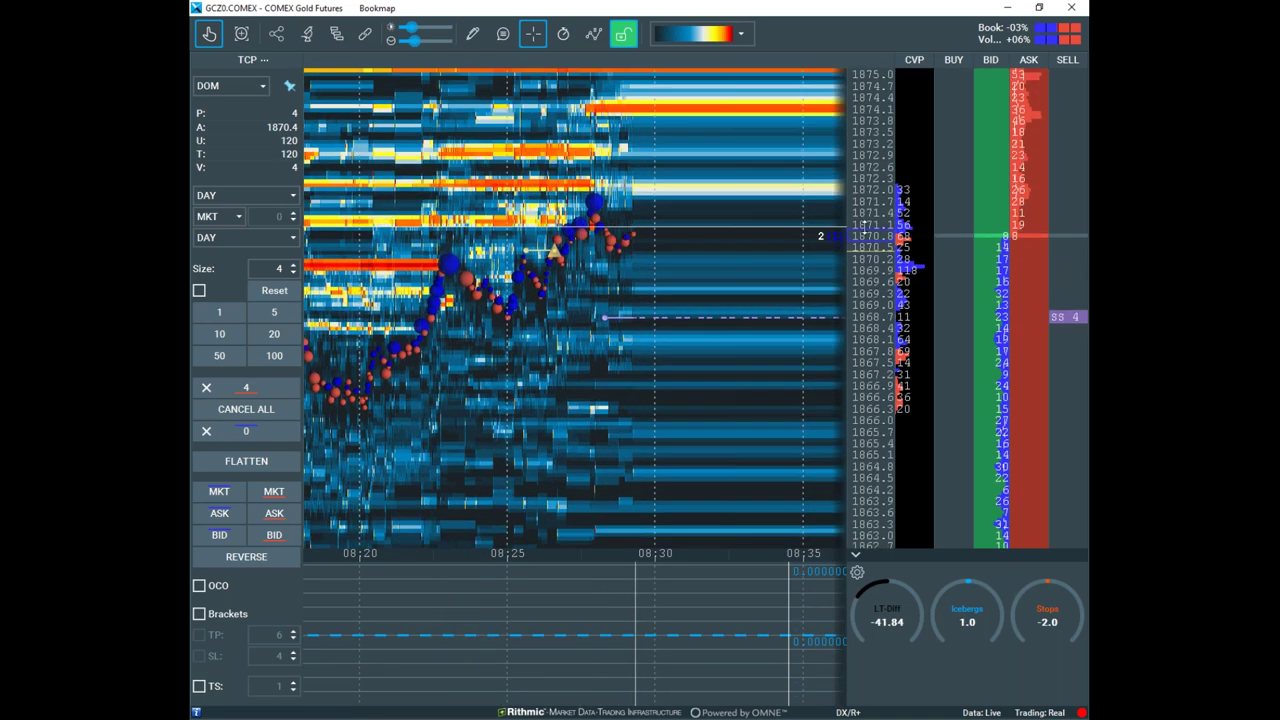
scroll(861, 232, "up", 2)
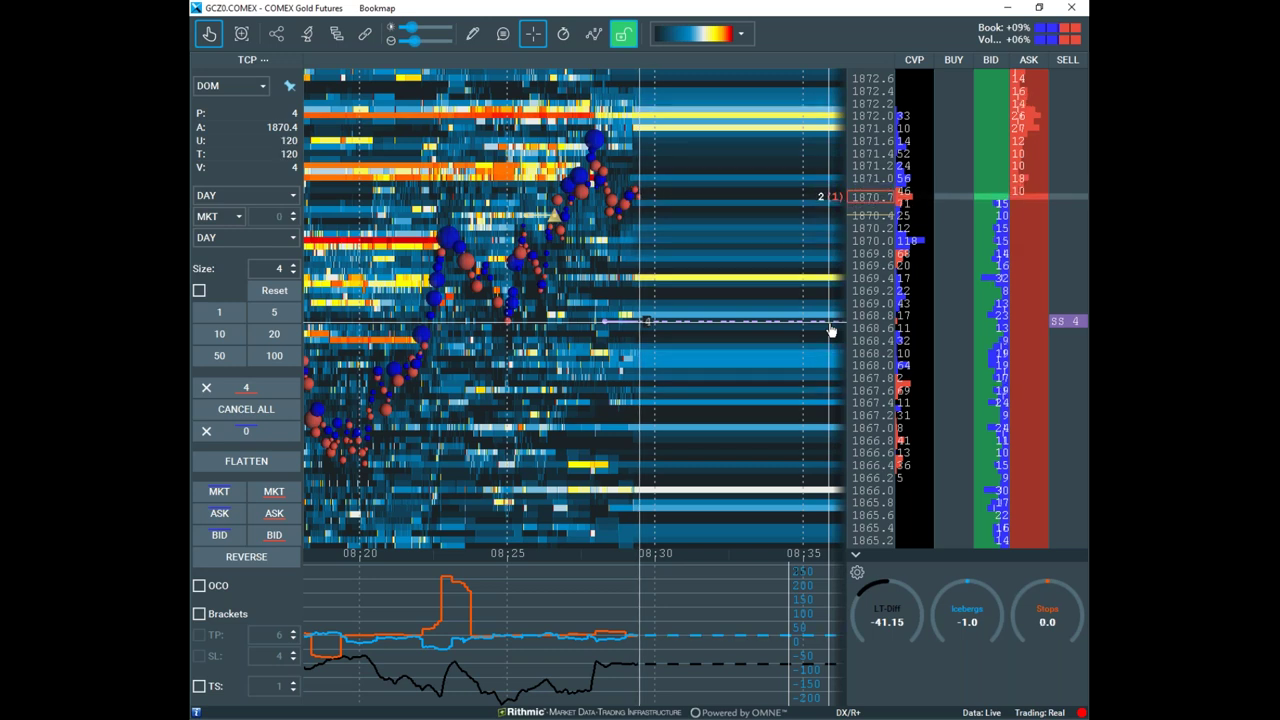
left_click_drag(869, 186, 869, 234)
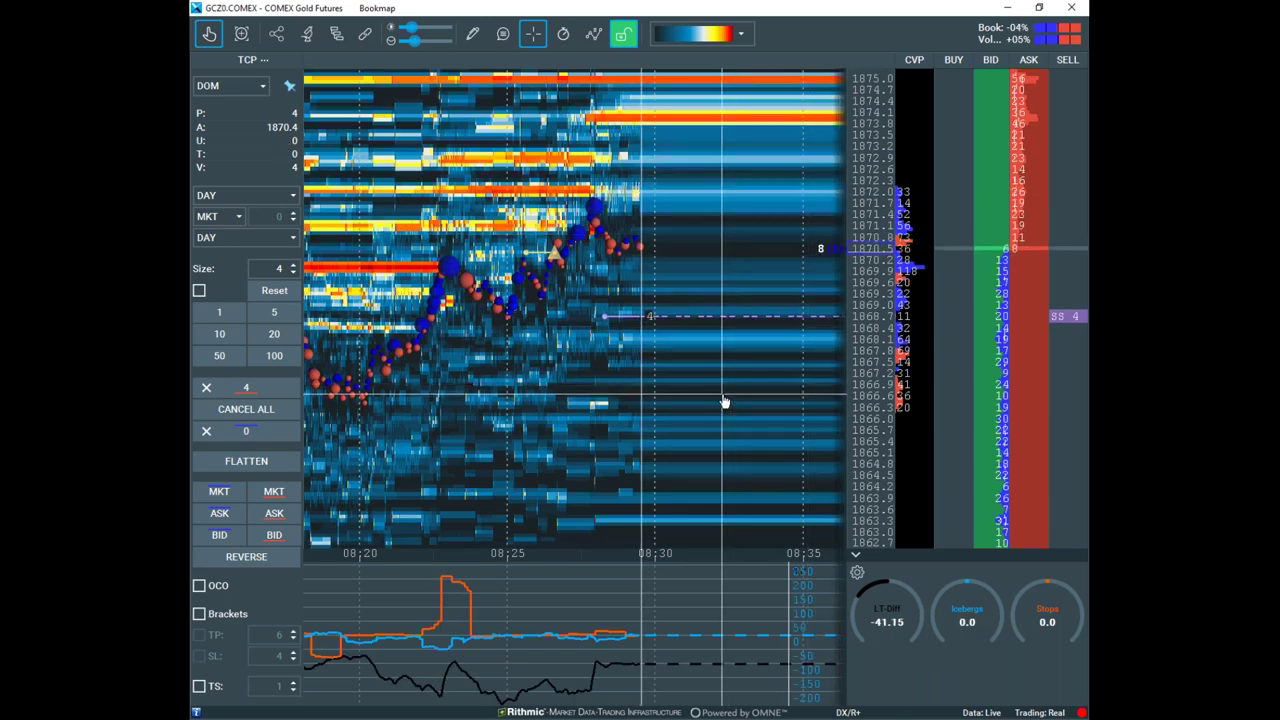
Examine the gold rally from 08:00 to 08:30 against the resting liquidity and the stops/icebergs lines on a wider time scale
scroll(725, 396, "down", 2)
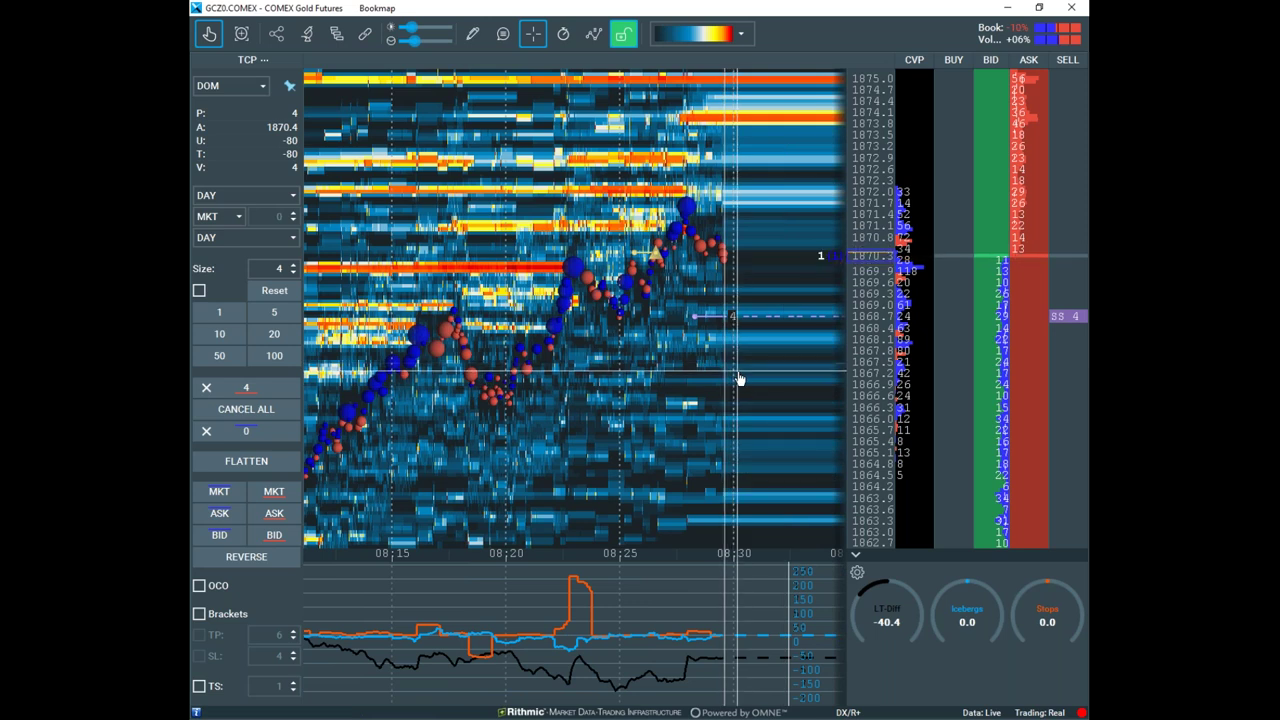
left_click_drag(747, 375, 678, 381)
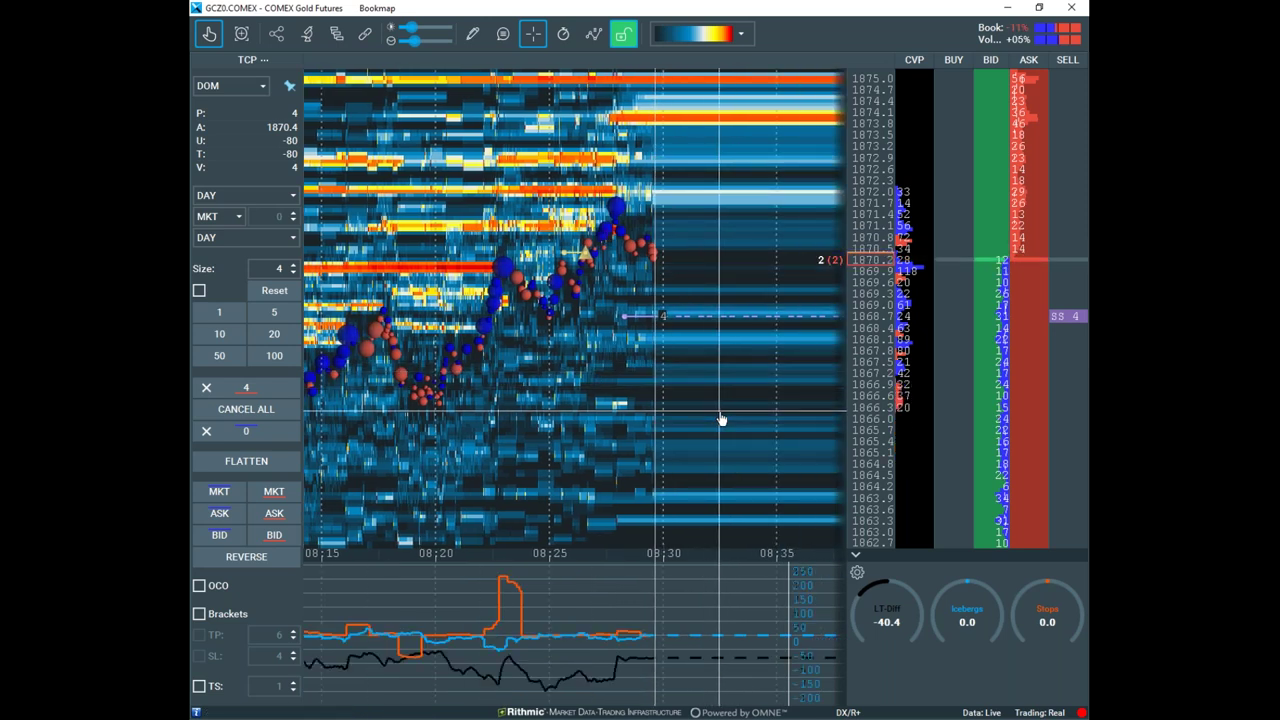
scroll(722, 419, "down", 2)
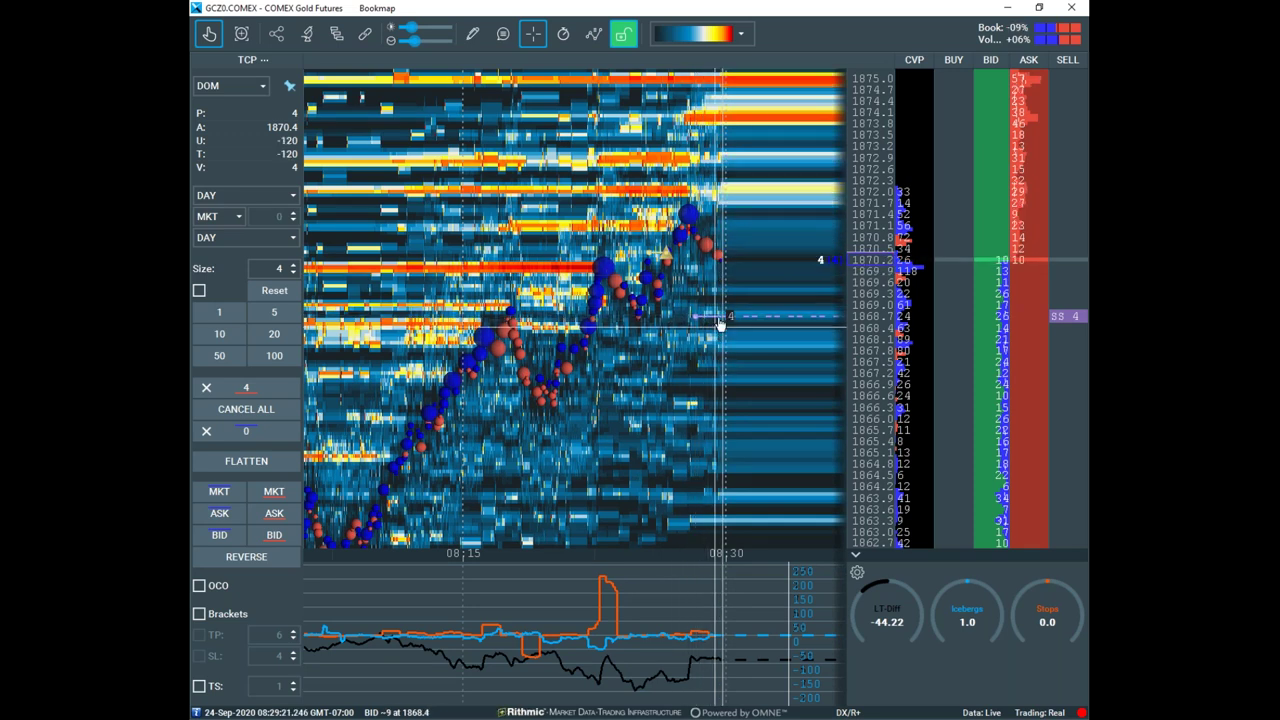
scroll(705, 360, "down", 3)
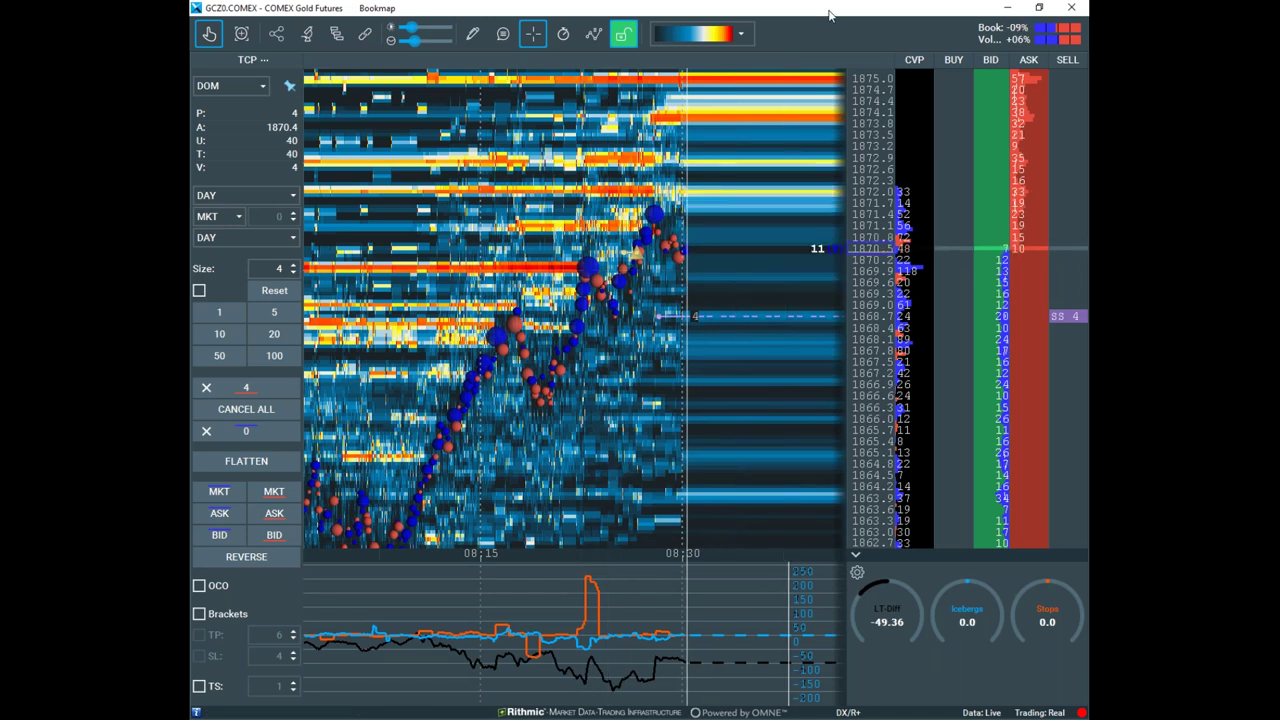
scroll(826, 158, "down", 1)
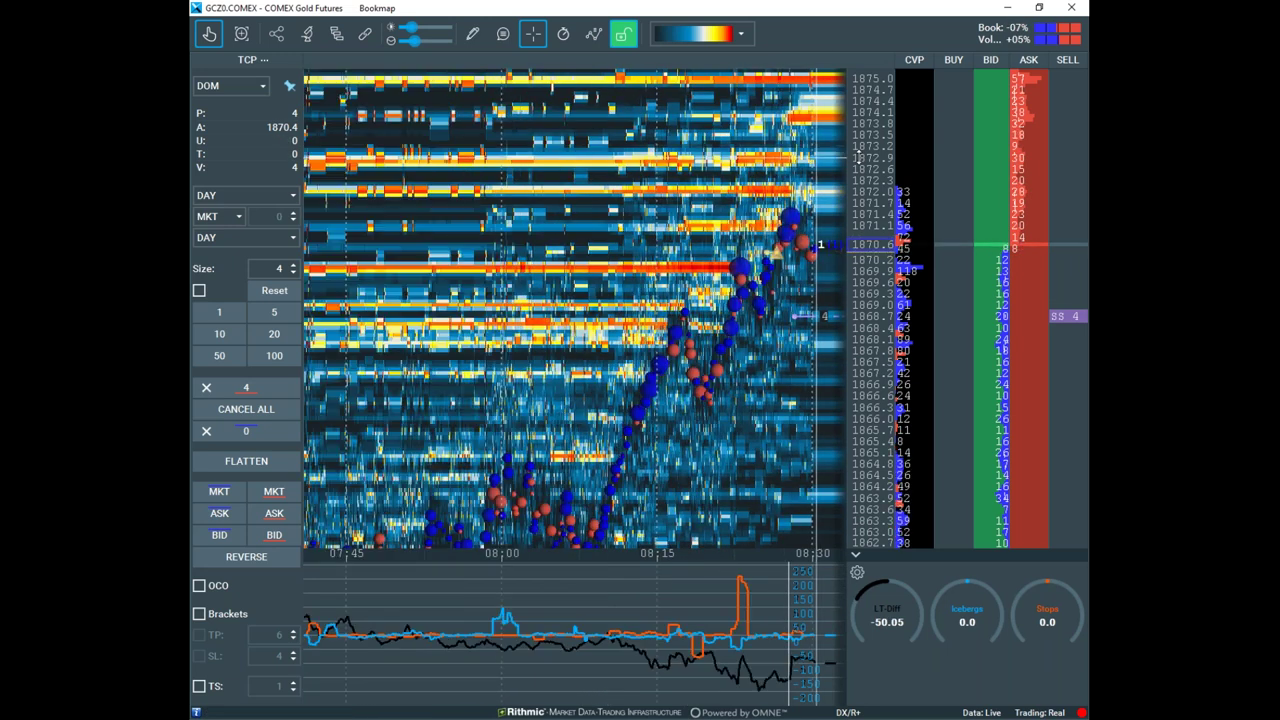
left_click_drag(814, 166, 687, 185)
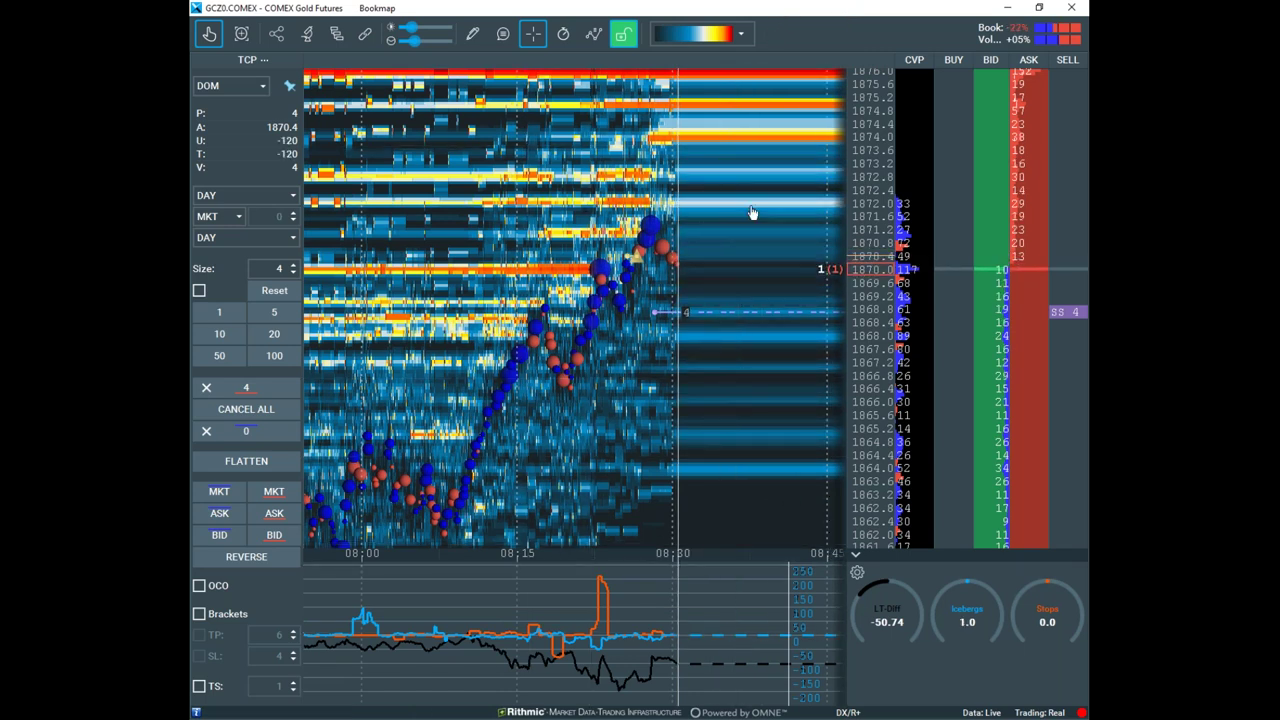
scroll(672, 288, "up", 3)
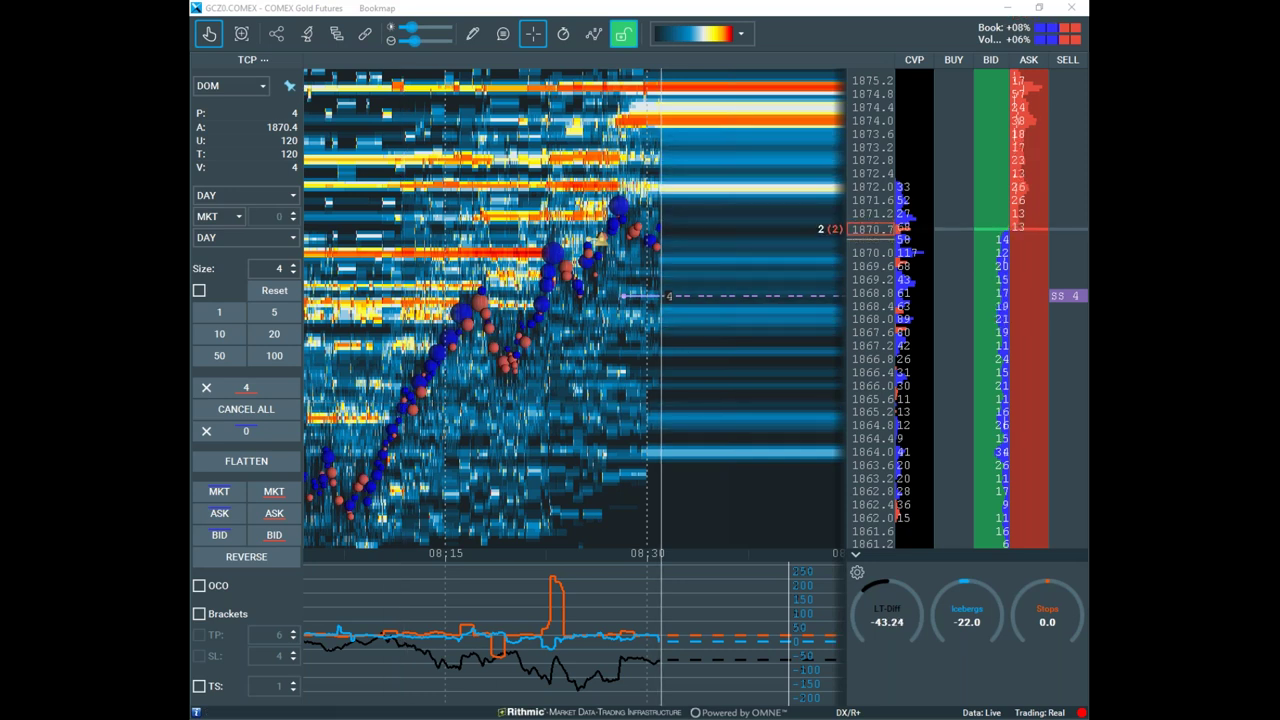
Show the VXX Bookmap heatmap full screen over the gold window, and move it off again
left_click_drag(372, 0, 520, 80)
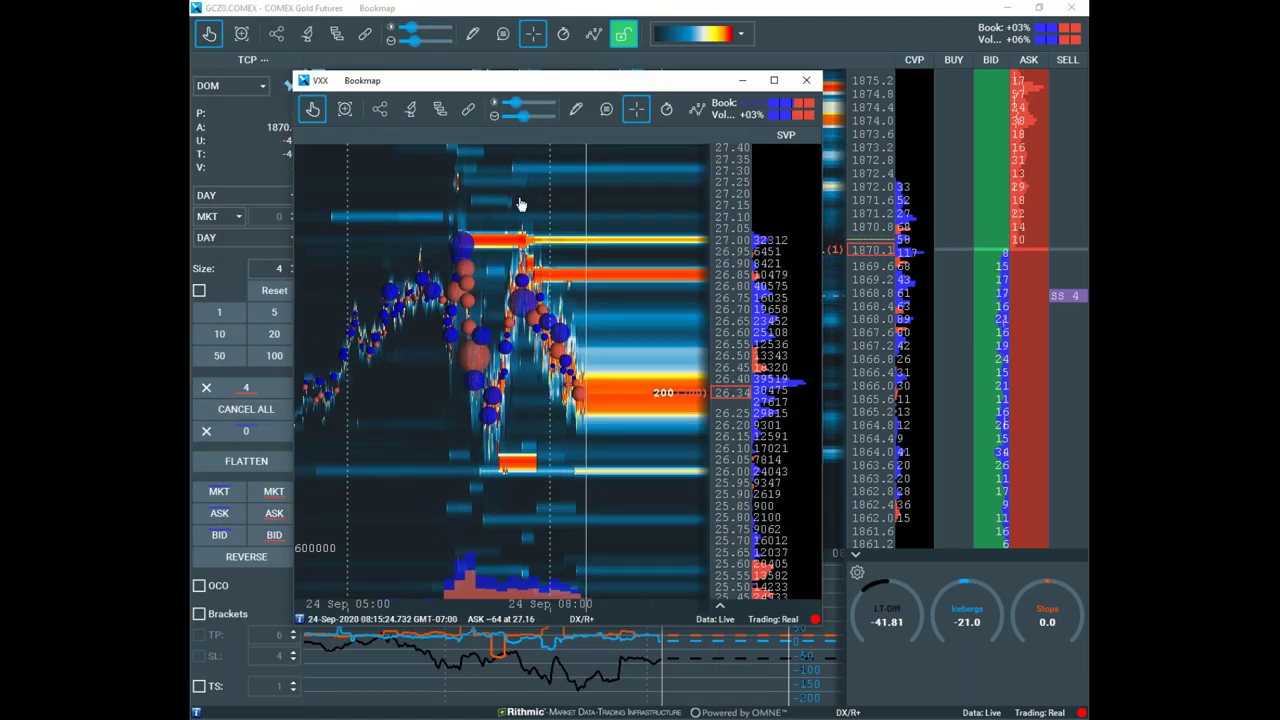
left_click(775, 81)
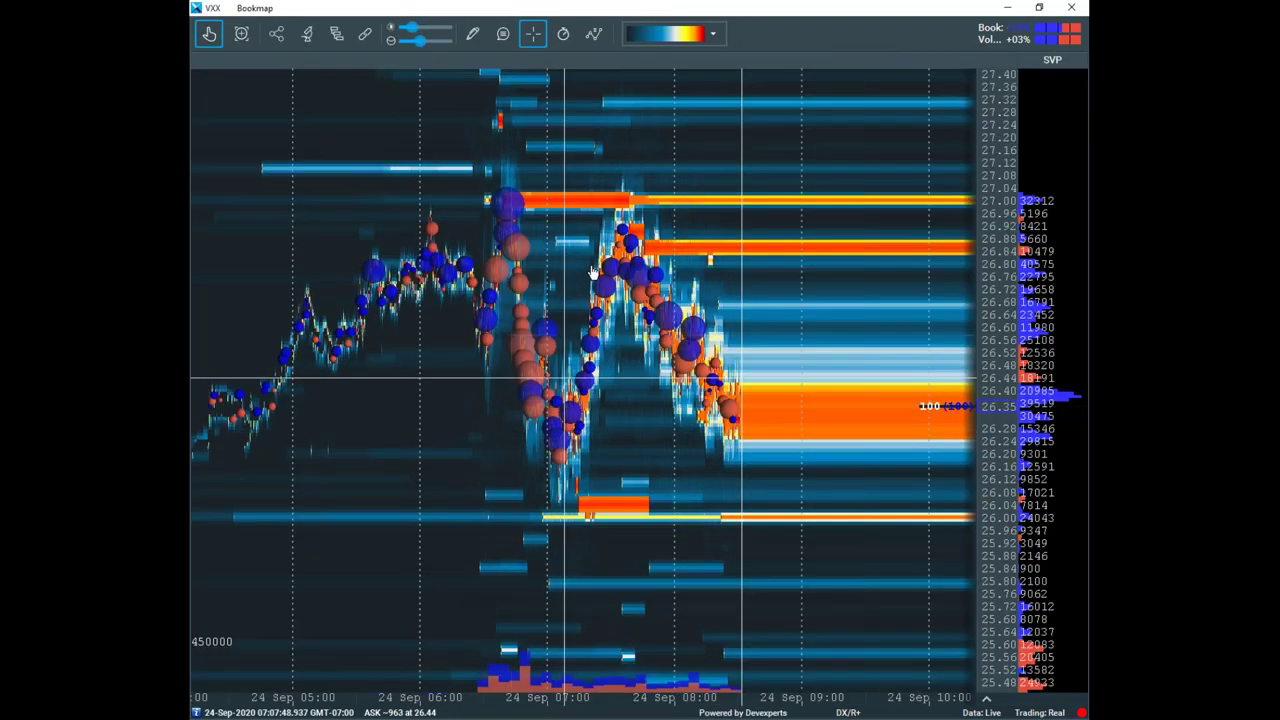
left_click_drag(809, 10, 680, 54)
double_click(705, 48)
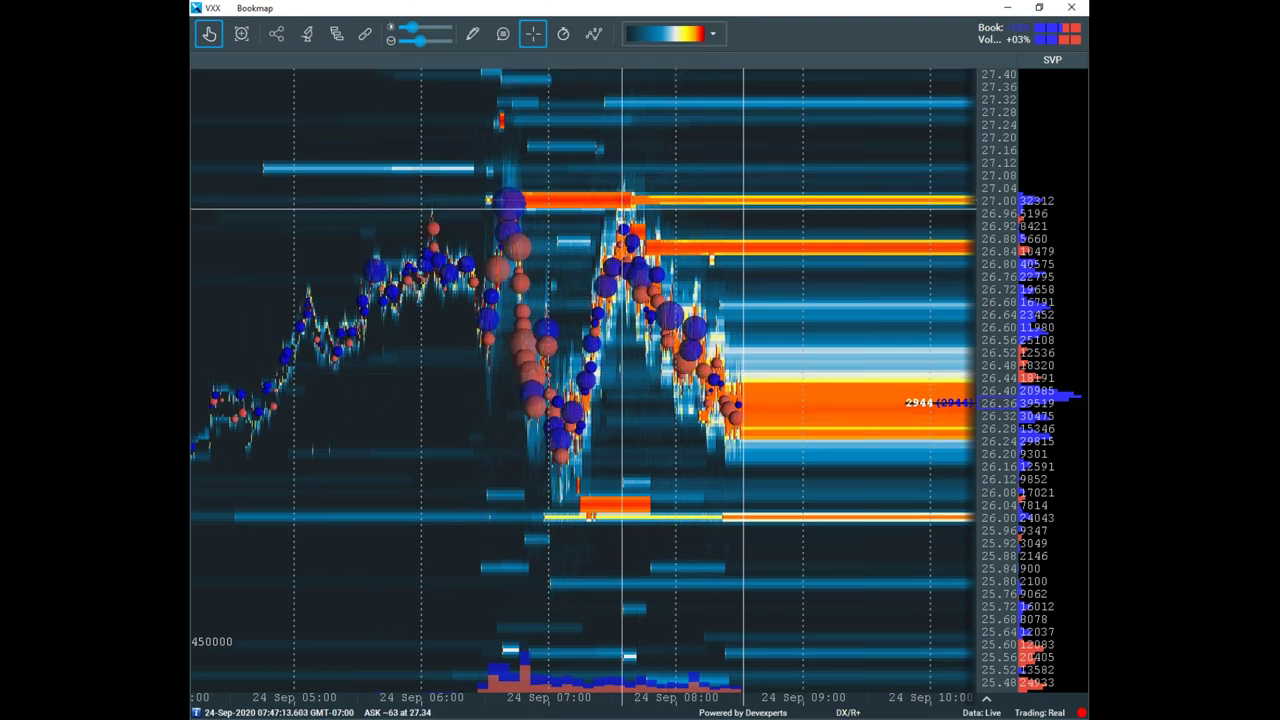
left_click_drag(684, 10, 536, 0)
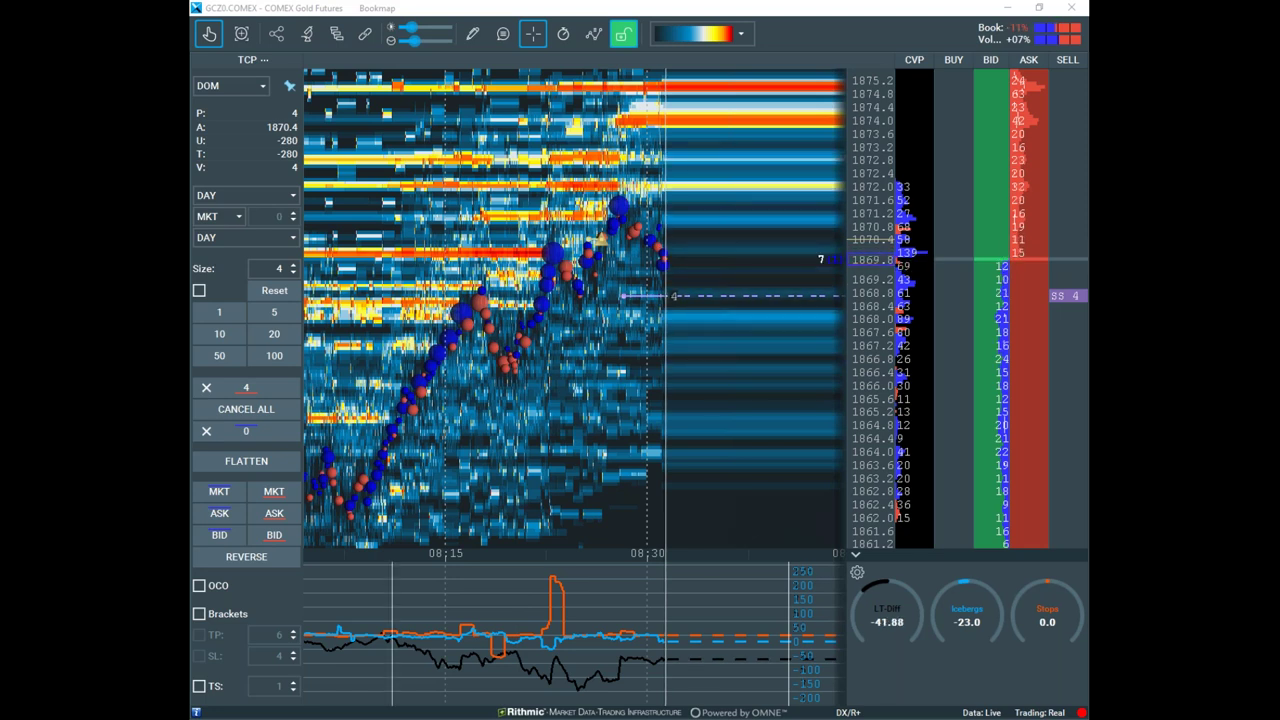
Show the thinkorswim $TICK chart full screen to examine its swings between the 1000 and -1000 lines, and move it off the gold window
left_click_drag(434, 2, 532, 282)
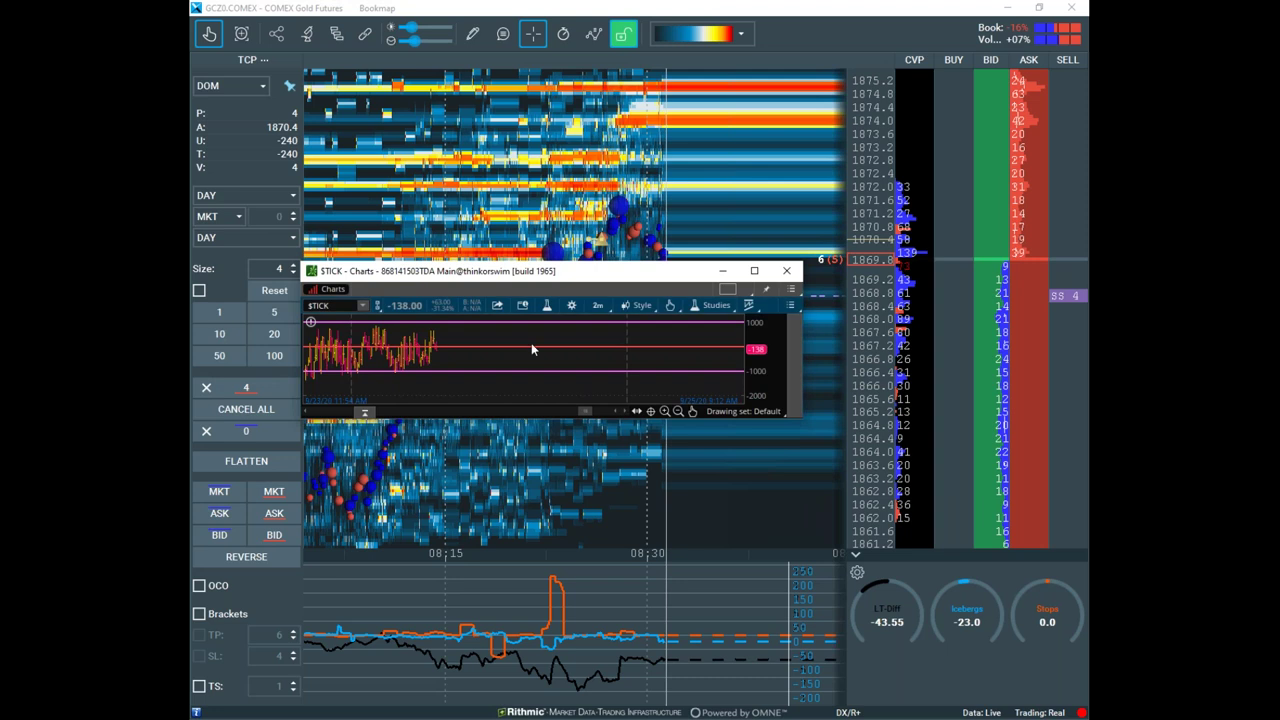
left_click(753, 276)
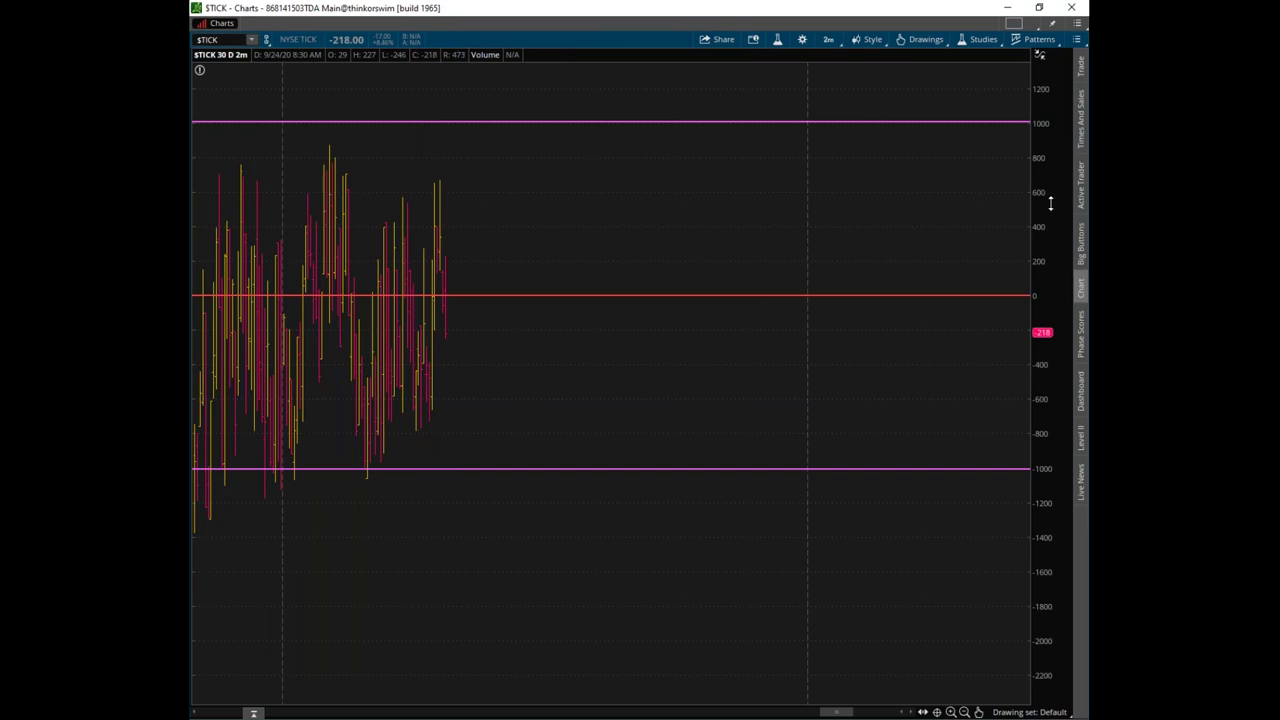
scroll(1051, 203, "down", 1)
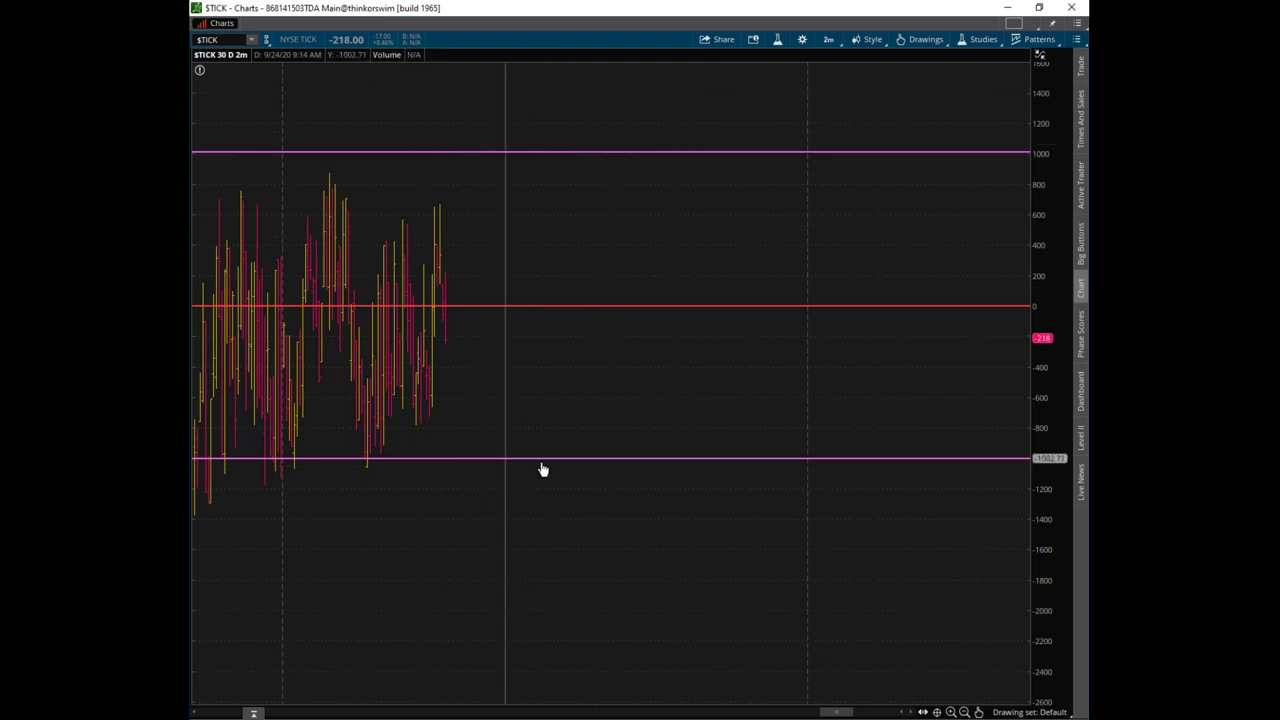
left_click(1039, 8)
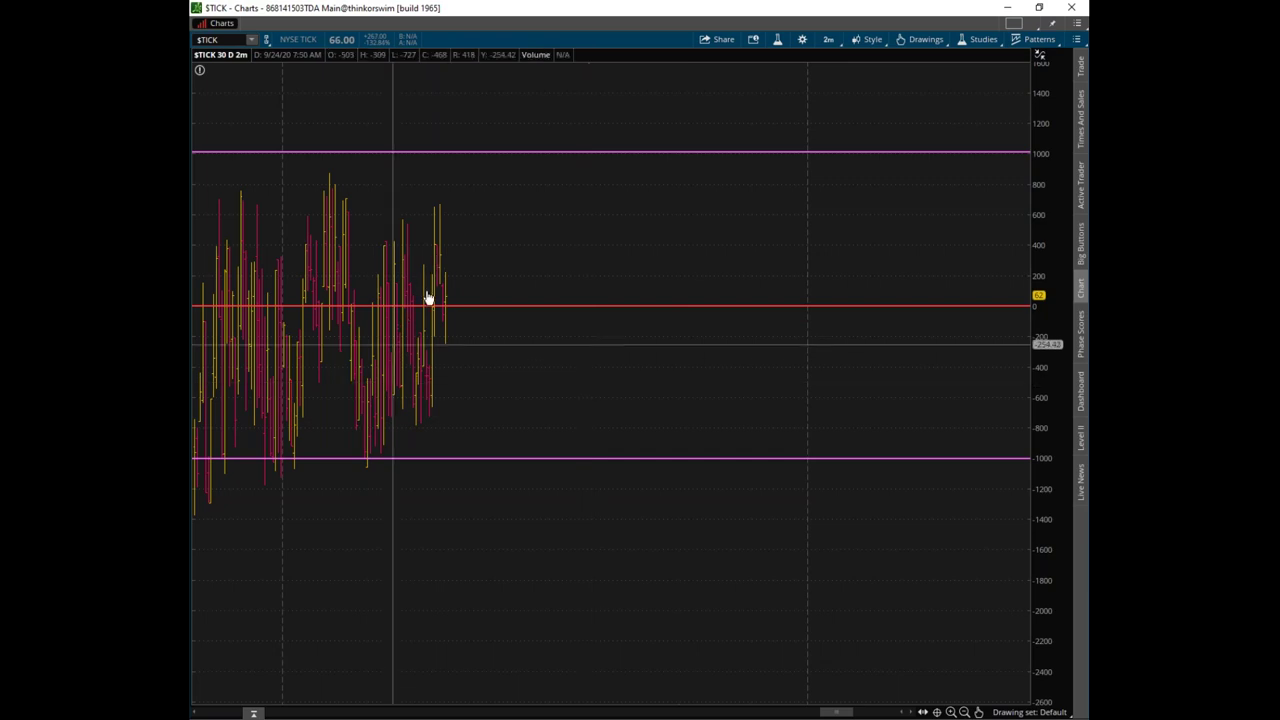
left_click(1040, 8)
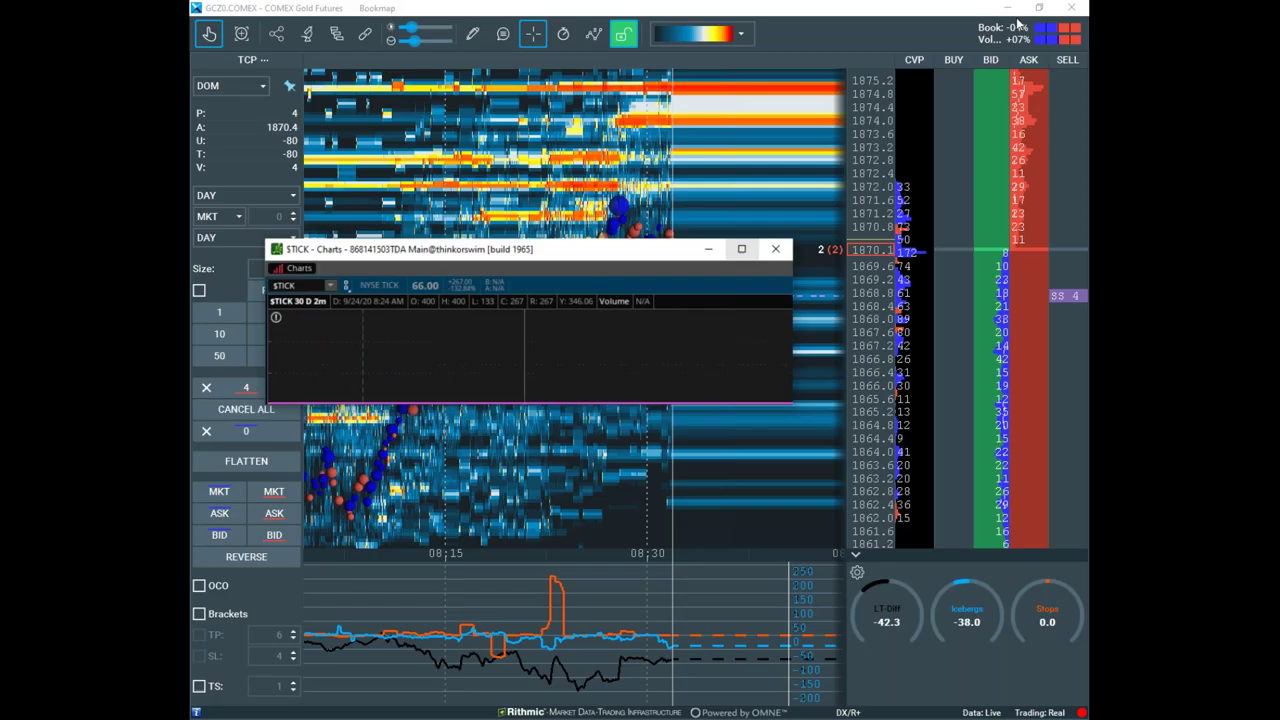
left_click_drag(500, 274, 412, 2)
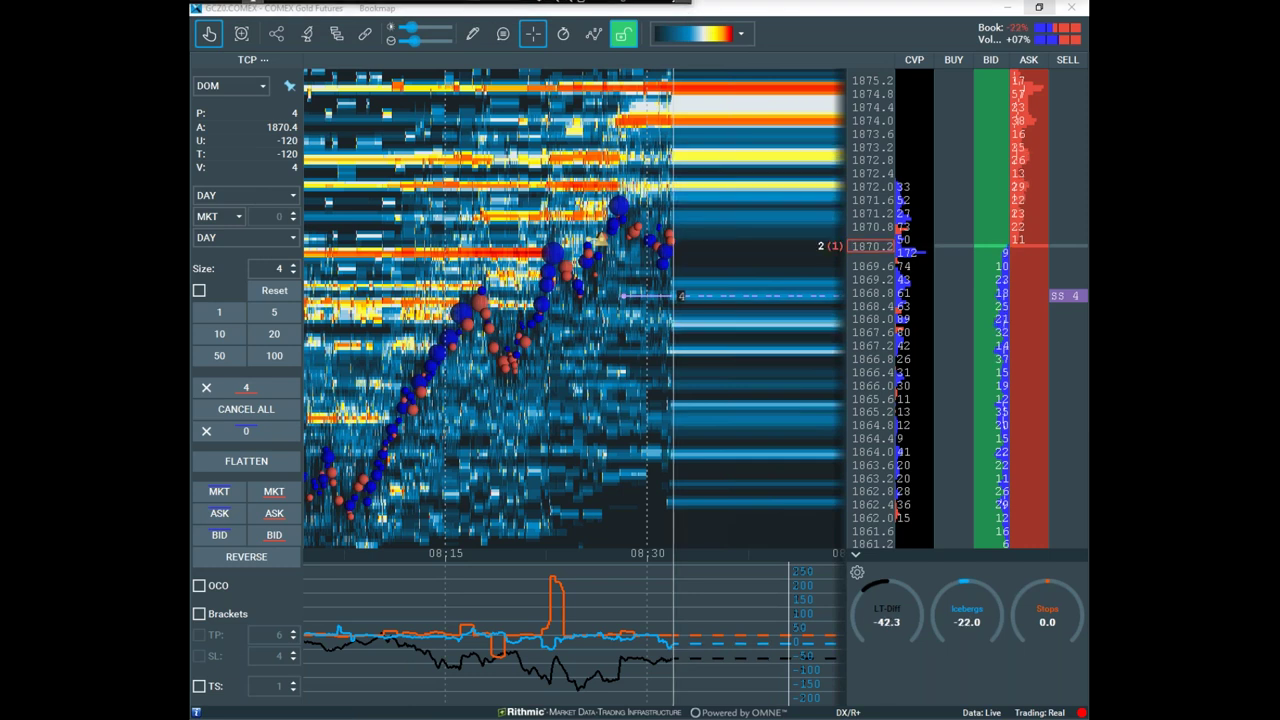
Bring the thinkorswim $ADD chart over the gold window, maximize it, and examine the moves since the 8:30 AM open
left_click_drag(500, 2, 518, 285)
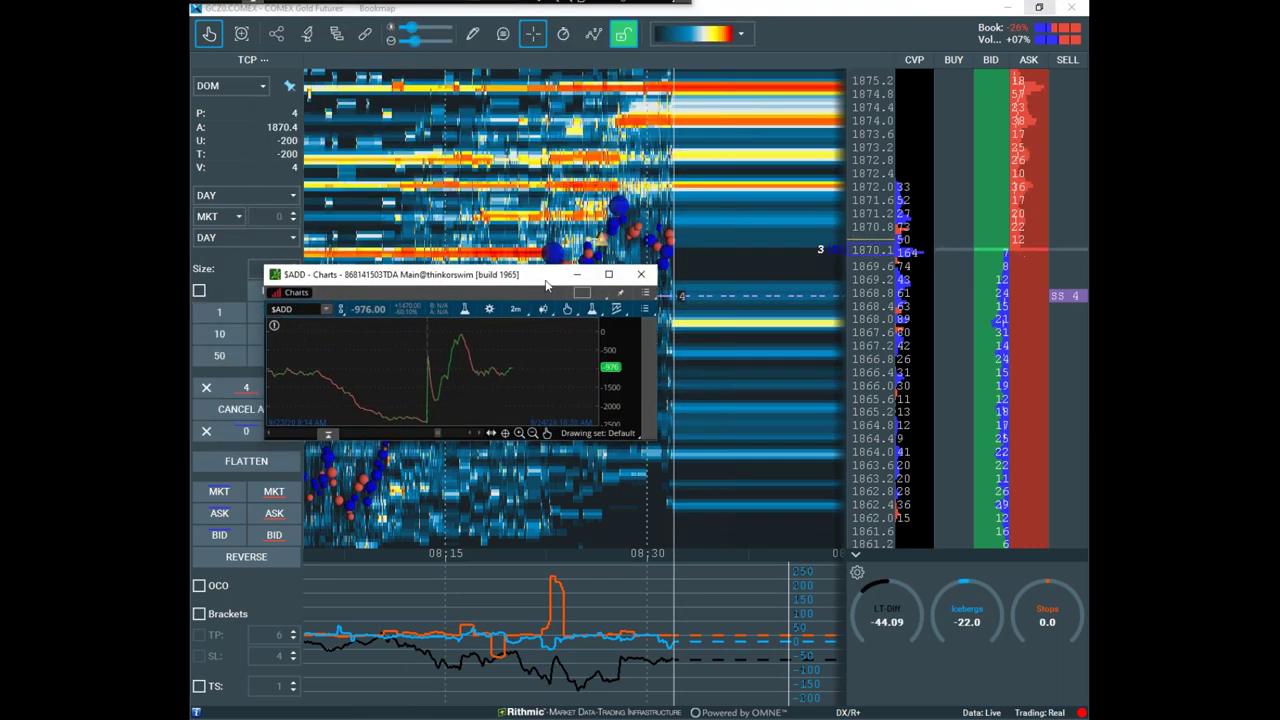
left_click(608, 274)
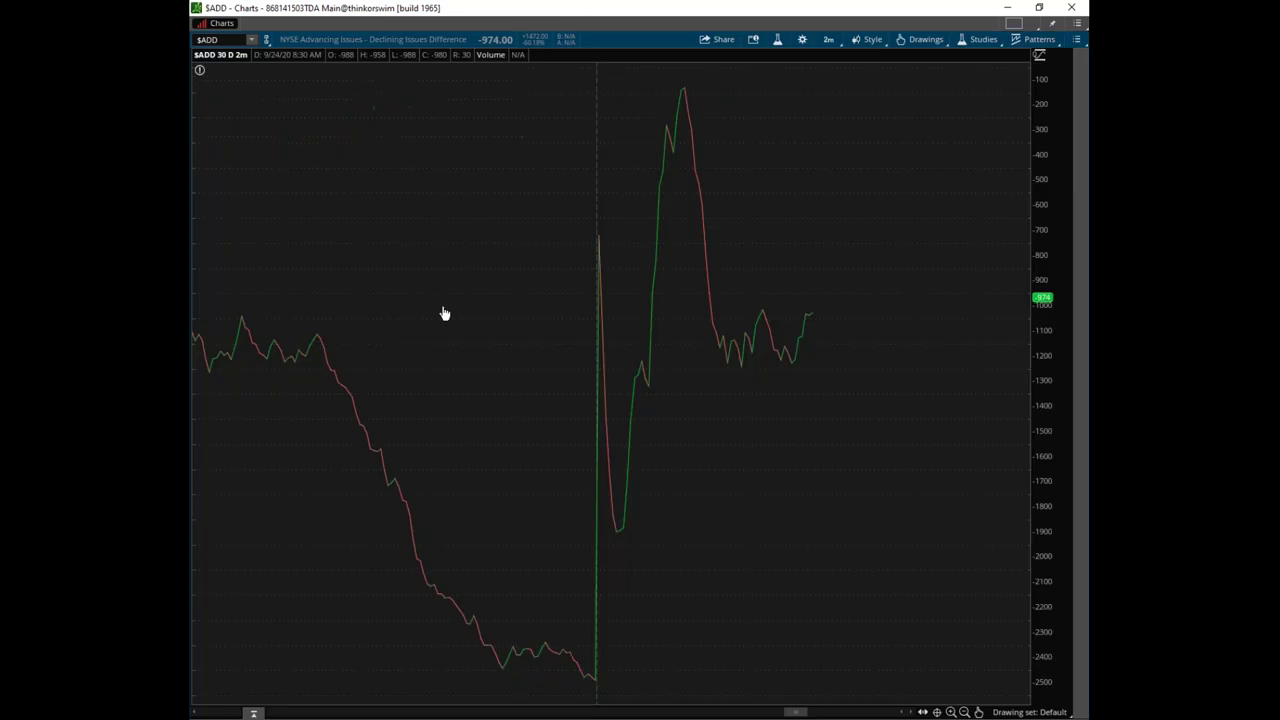
left_click_drag(594, 480, 496, 455)
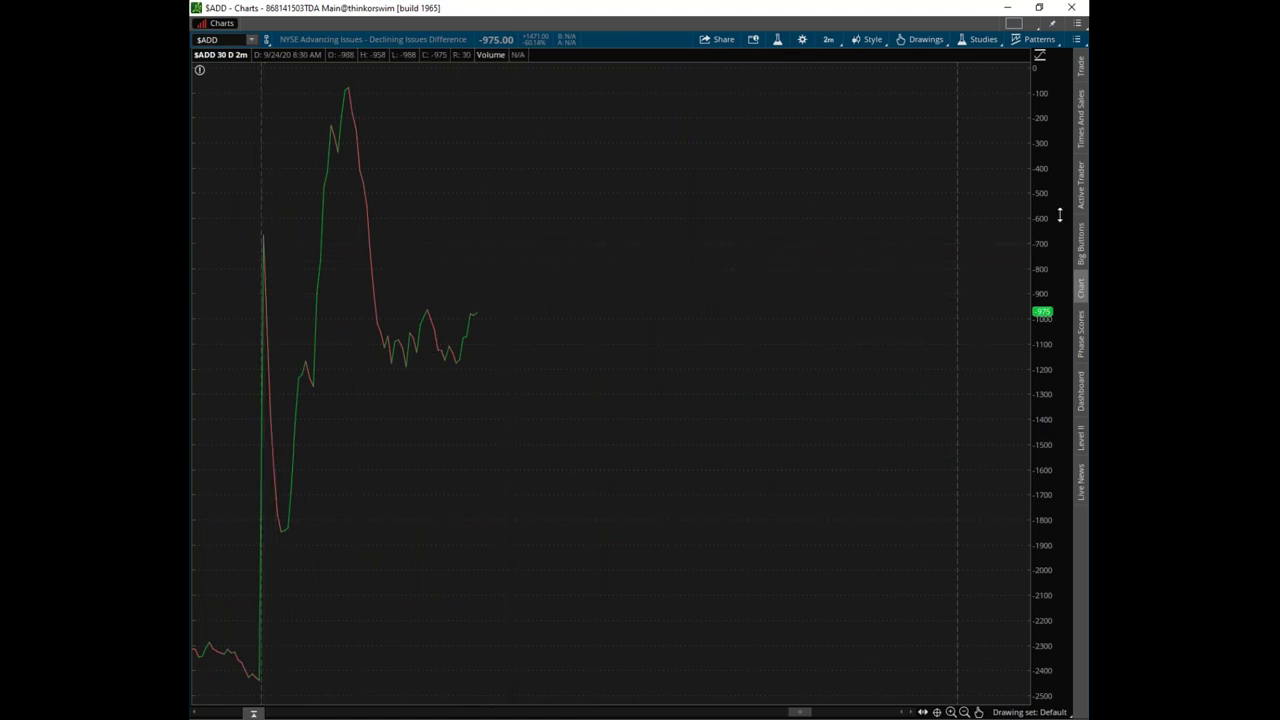
Compress the $ADD chart's value scale to leave room above the 0 line, and show the chart full screen again
left_click_drag(1053, 297, 1053, 358)
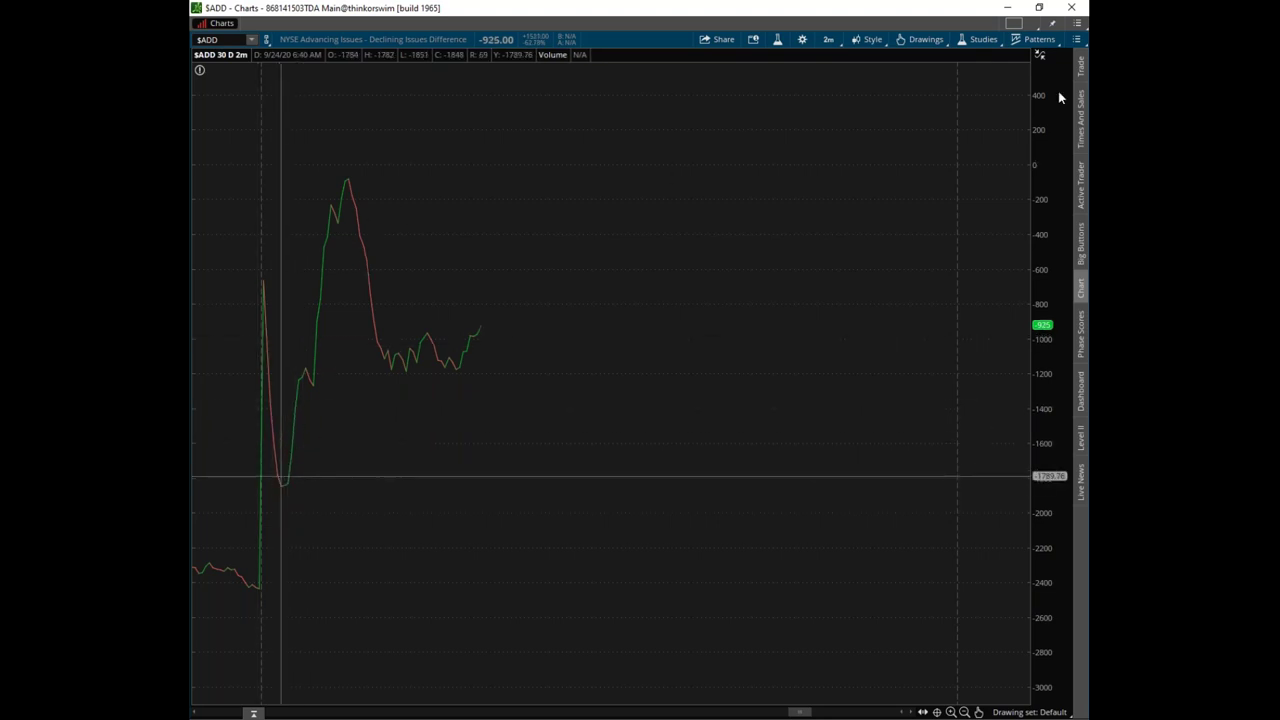
left_click(1039, 7)
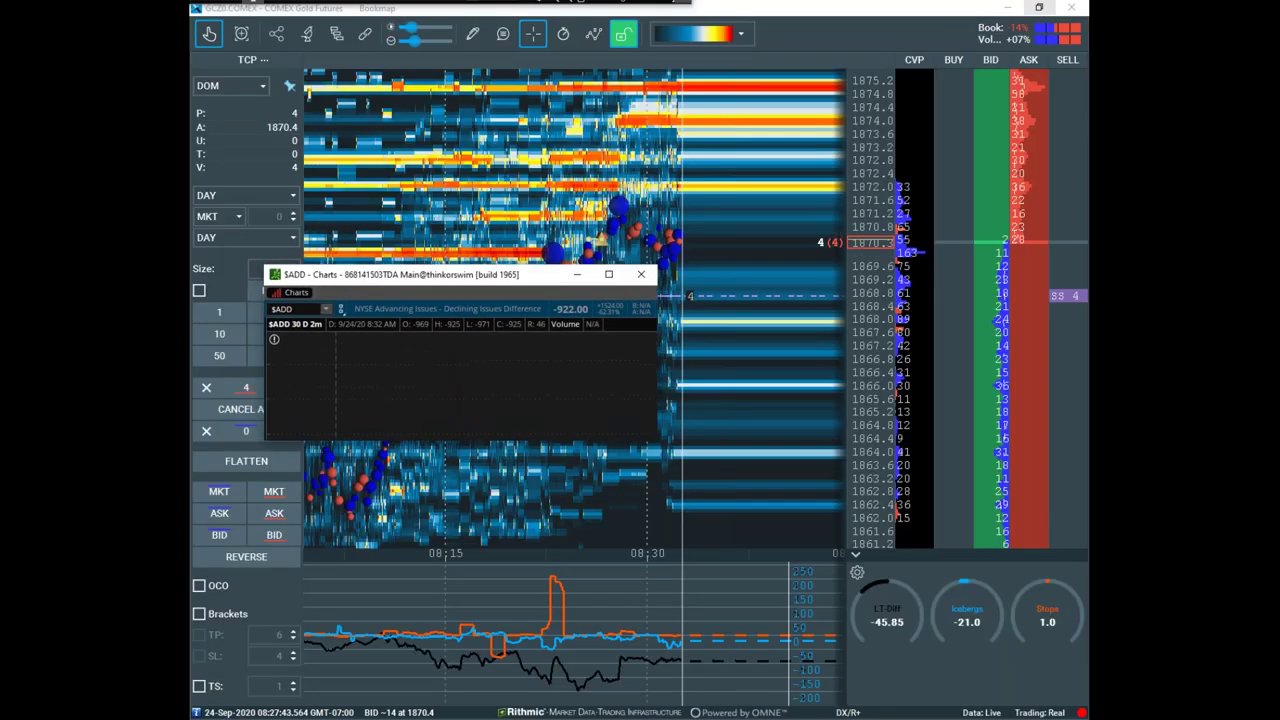
left_click_drag(516, 276, 594, 274)
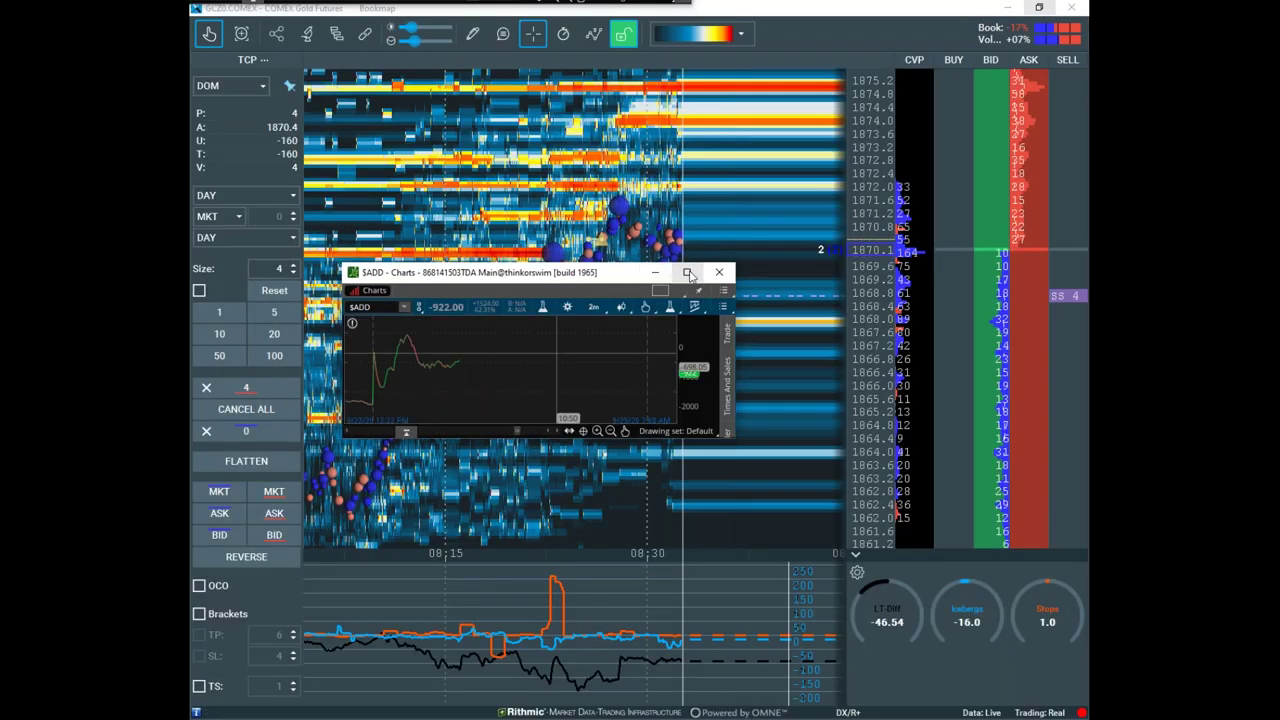
left_click(688, 273)
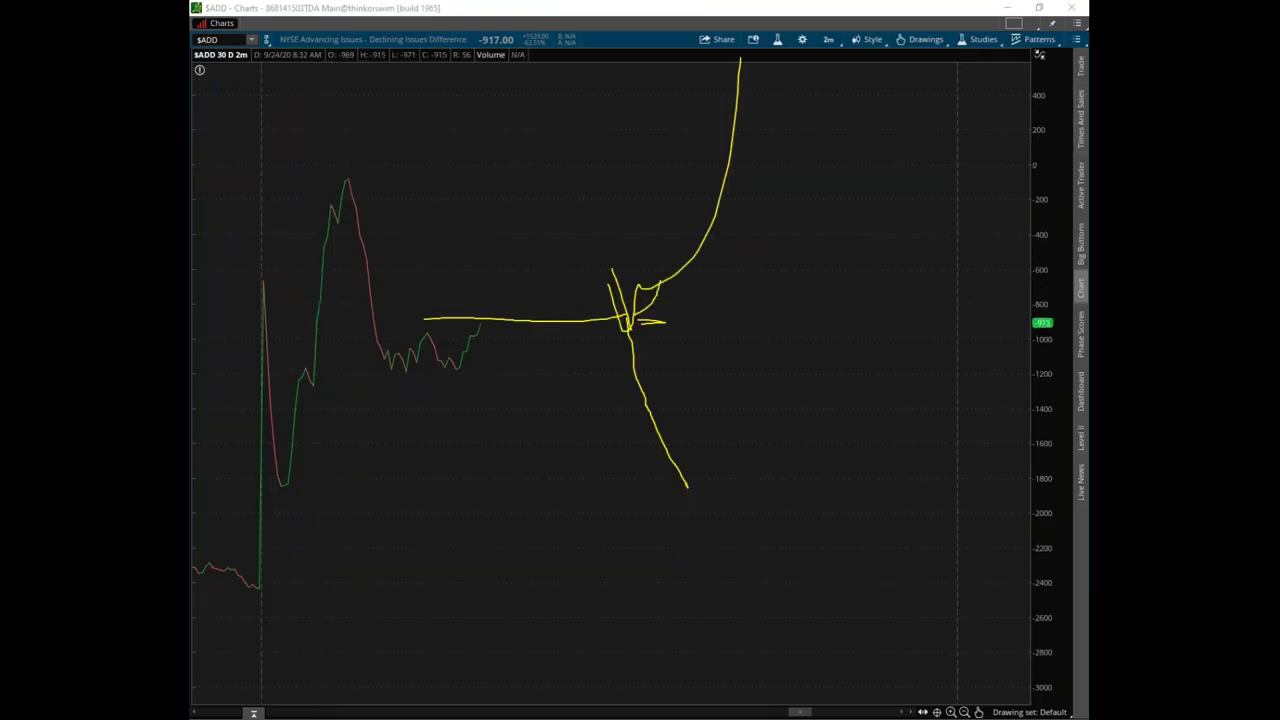
Sketch possible $ADD breakout paths over the chart, clear the drawings, and move the chart off the gold window
key("e")
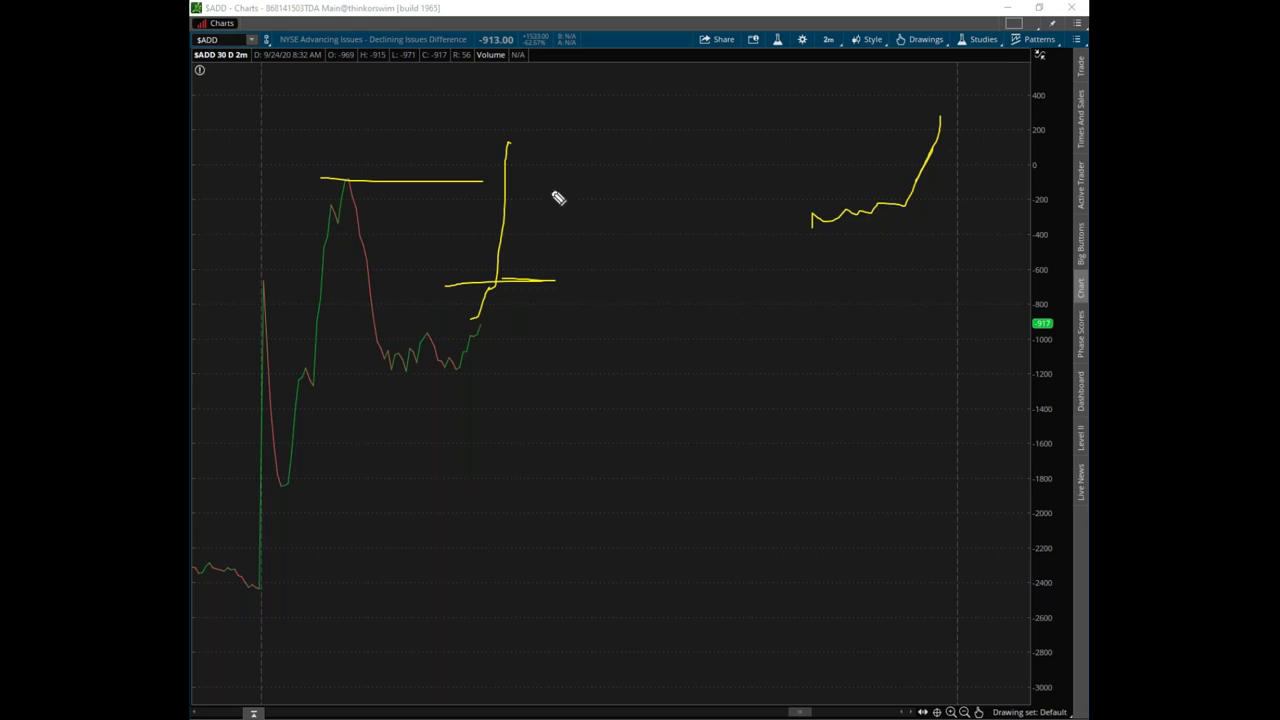
left_click_drag(240, 360, 804, 248)
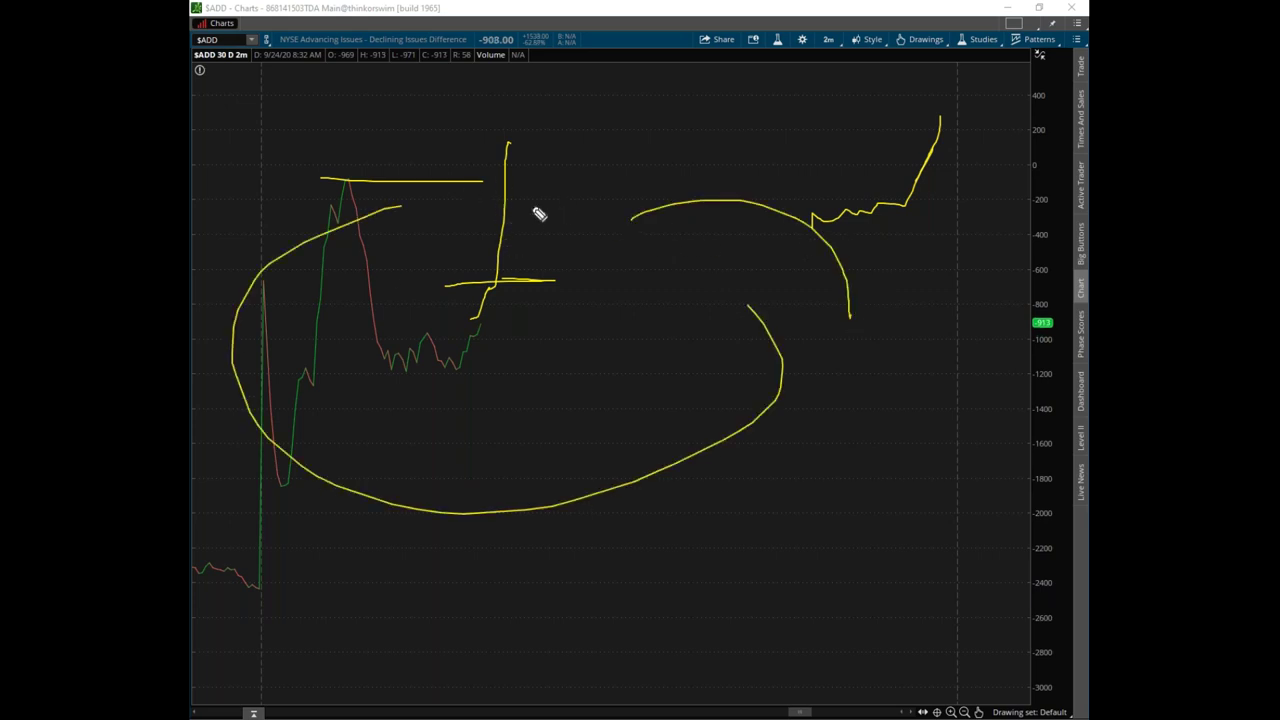
left_click(1041, 55)
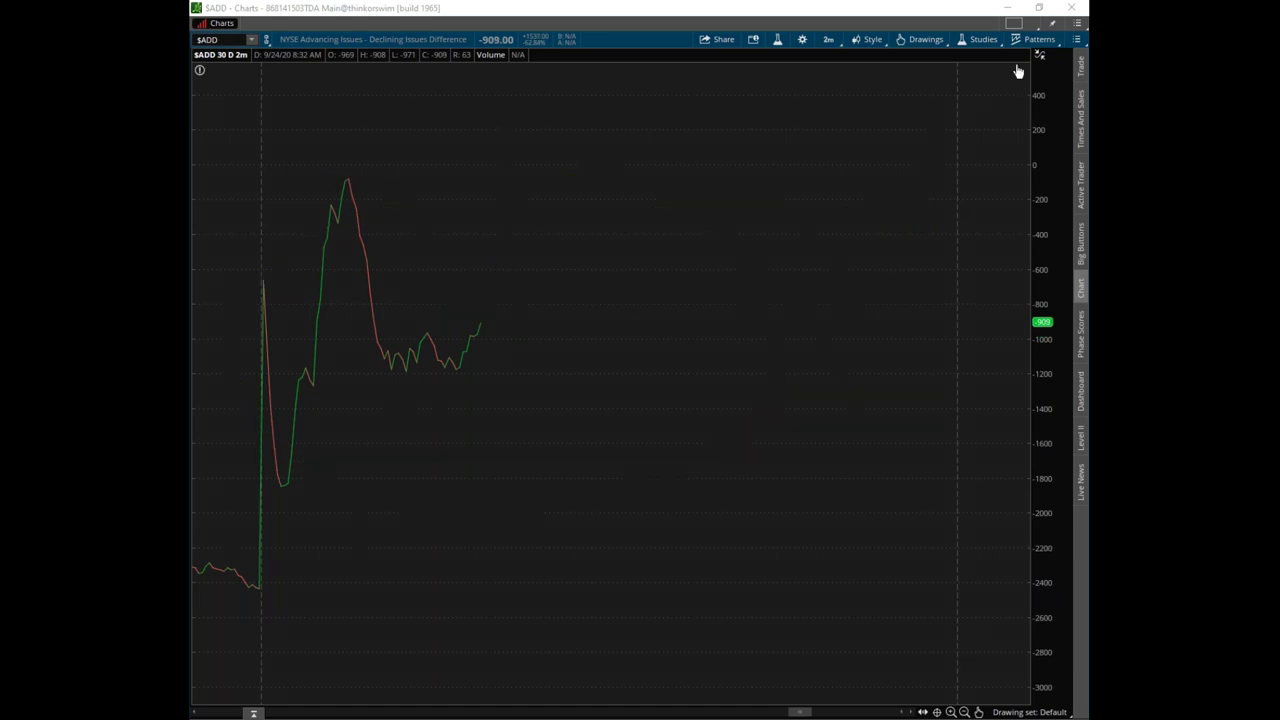
left_click(1039, 8)
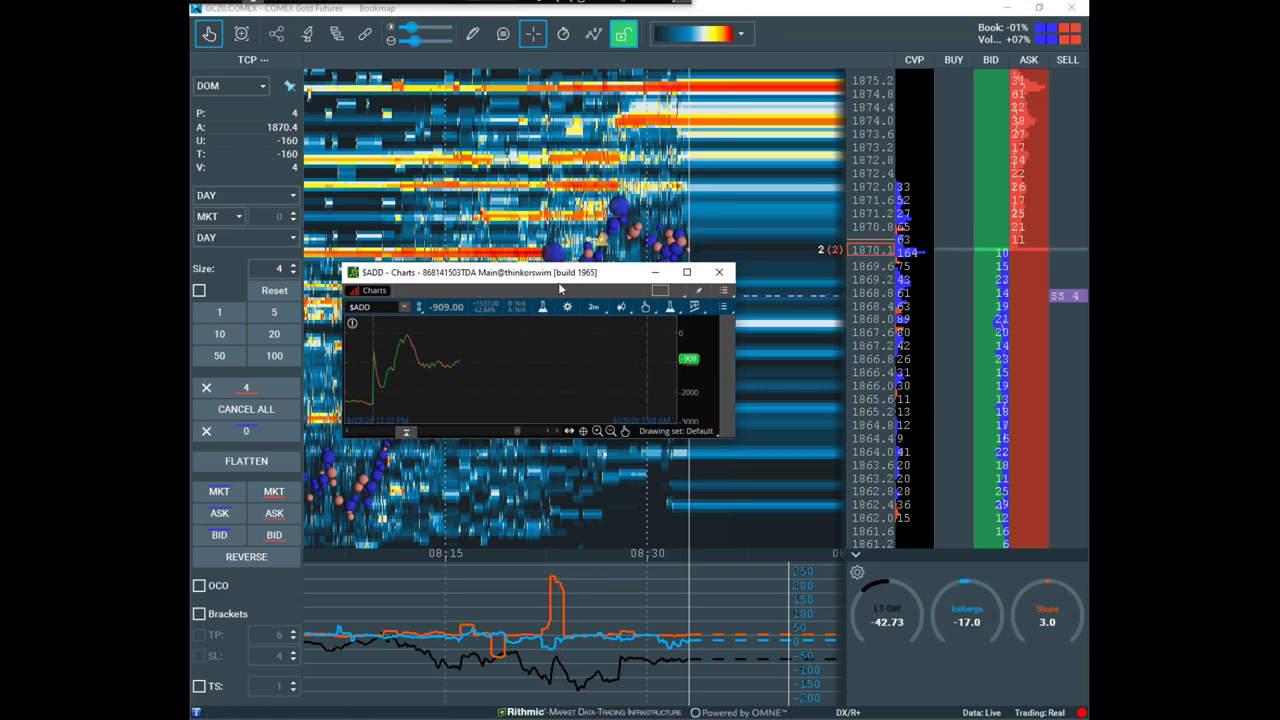
left_click_drag(562, 278, 704, 185)
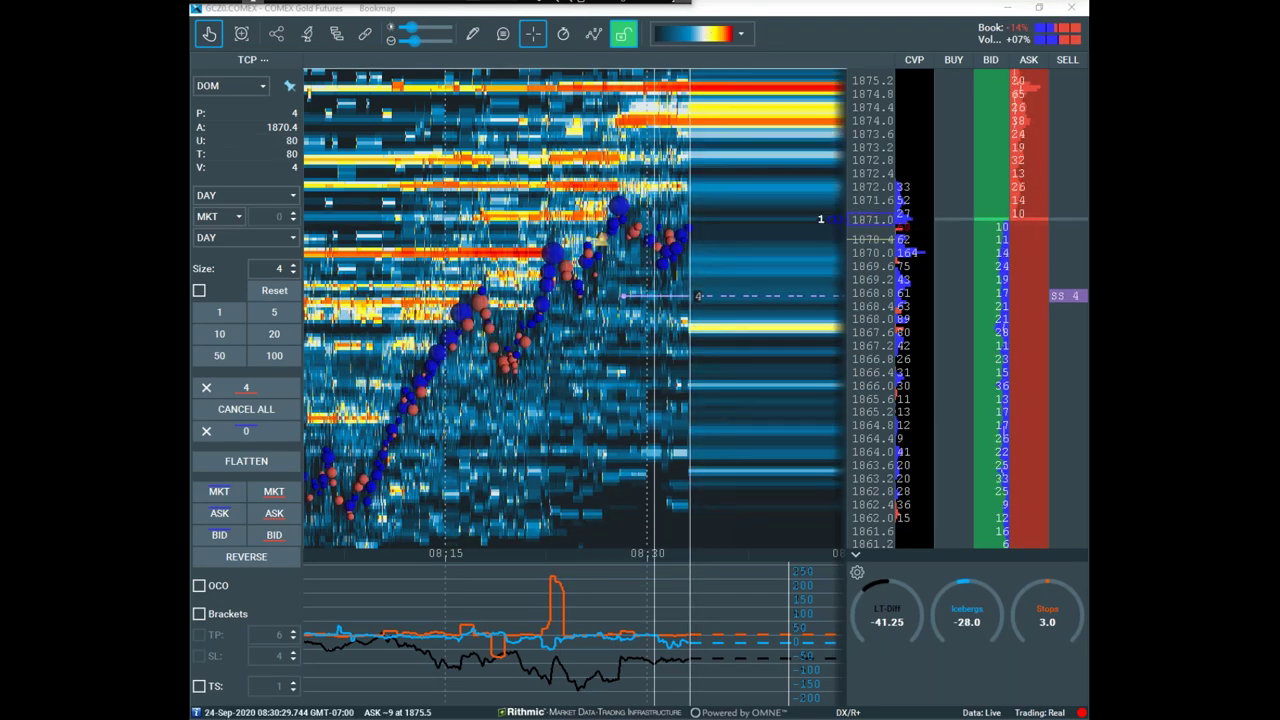
Bring The Edge's SP 500 breadth window over the gold window and maximize it
left_click_drag(665, 2, 586, 103)
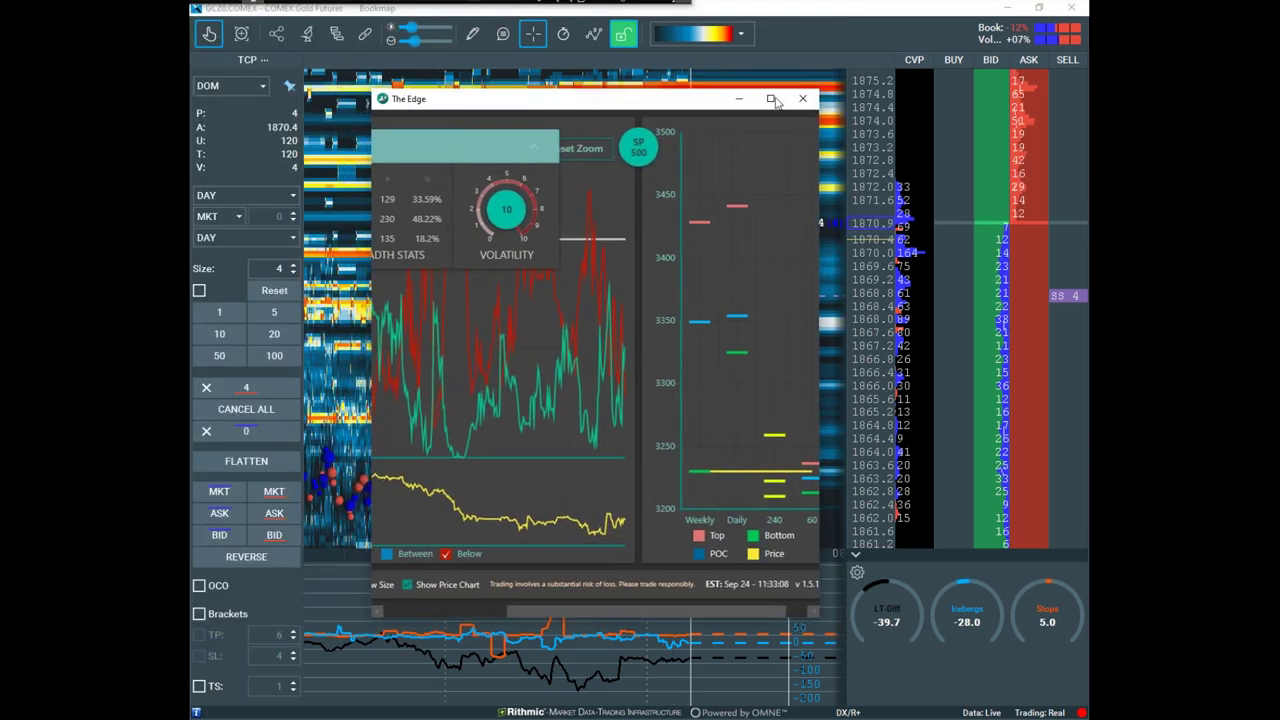
left_click(774, 101)
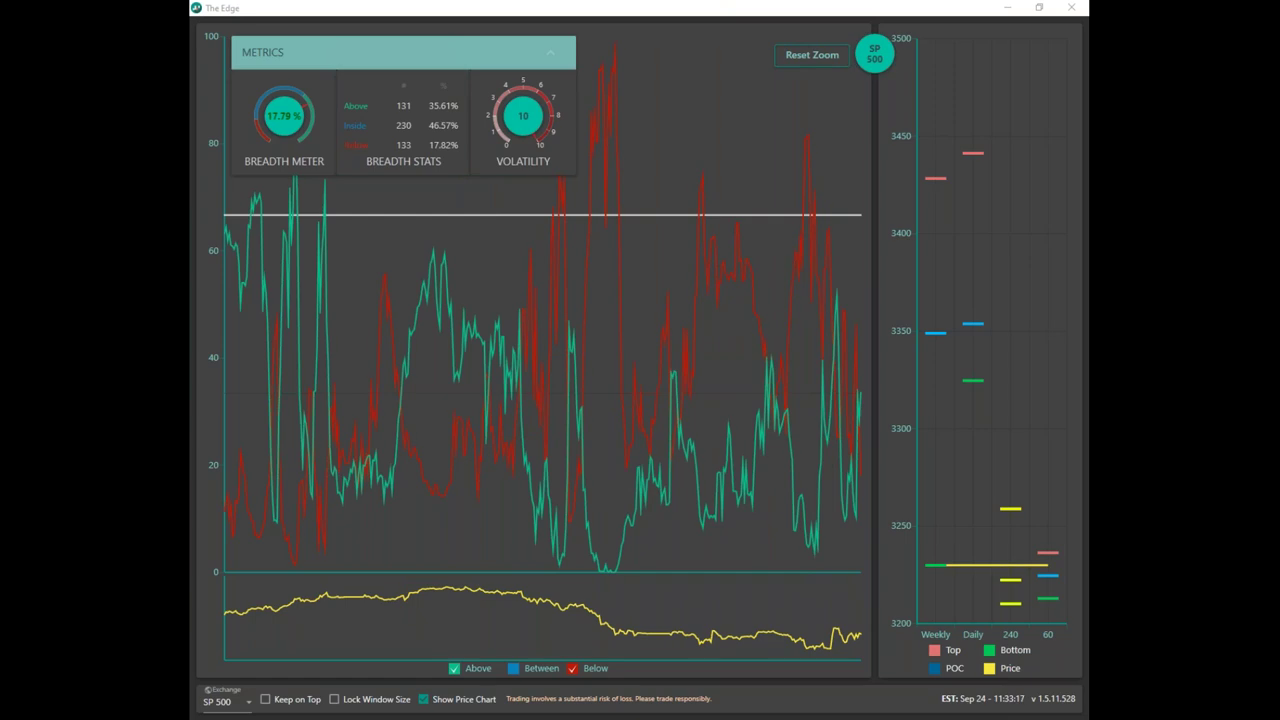
Bring Sierra Chart over The Edge, maximize it, enlarge the ESZ0-CME 5 Min chart, and clear the leftover drawings
left_click_drag(1089, 172, 749, 178)
left_click(855, 176)
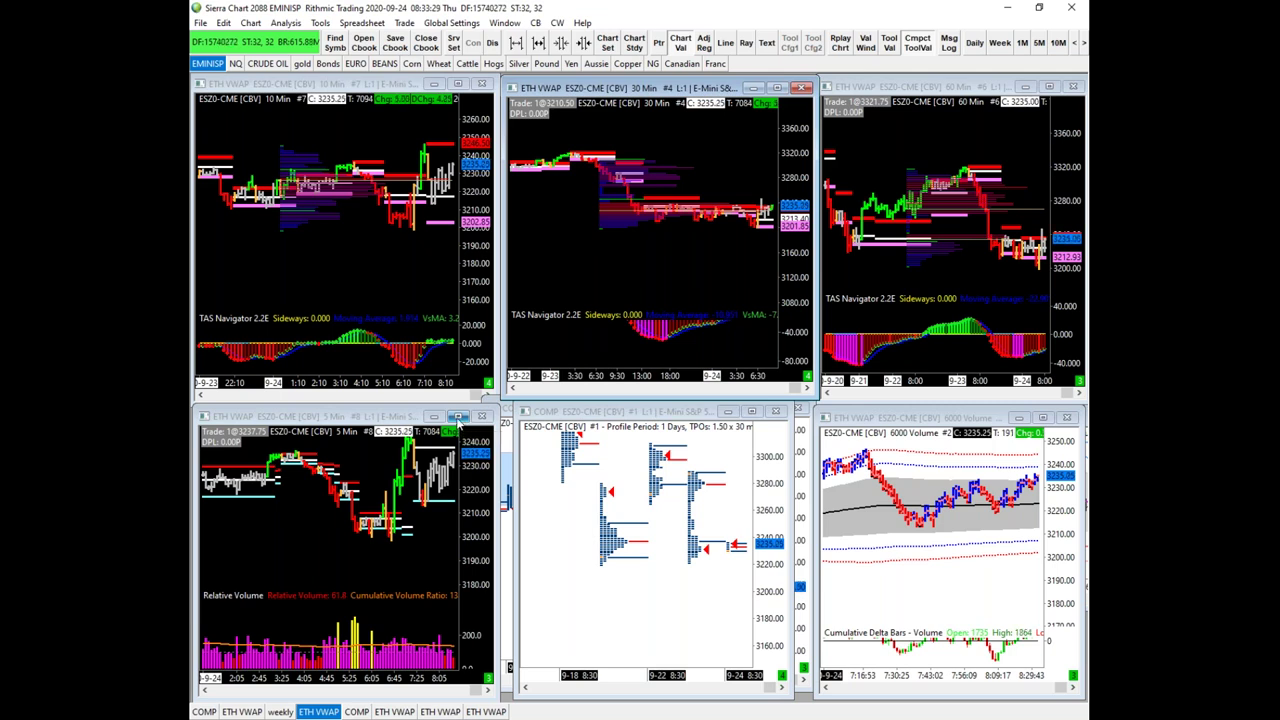
double_click(300, 420)
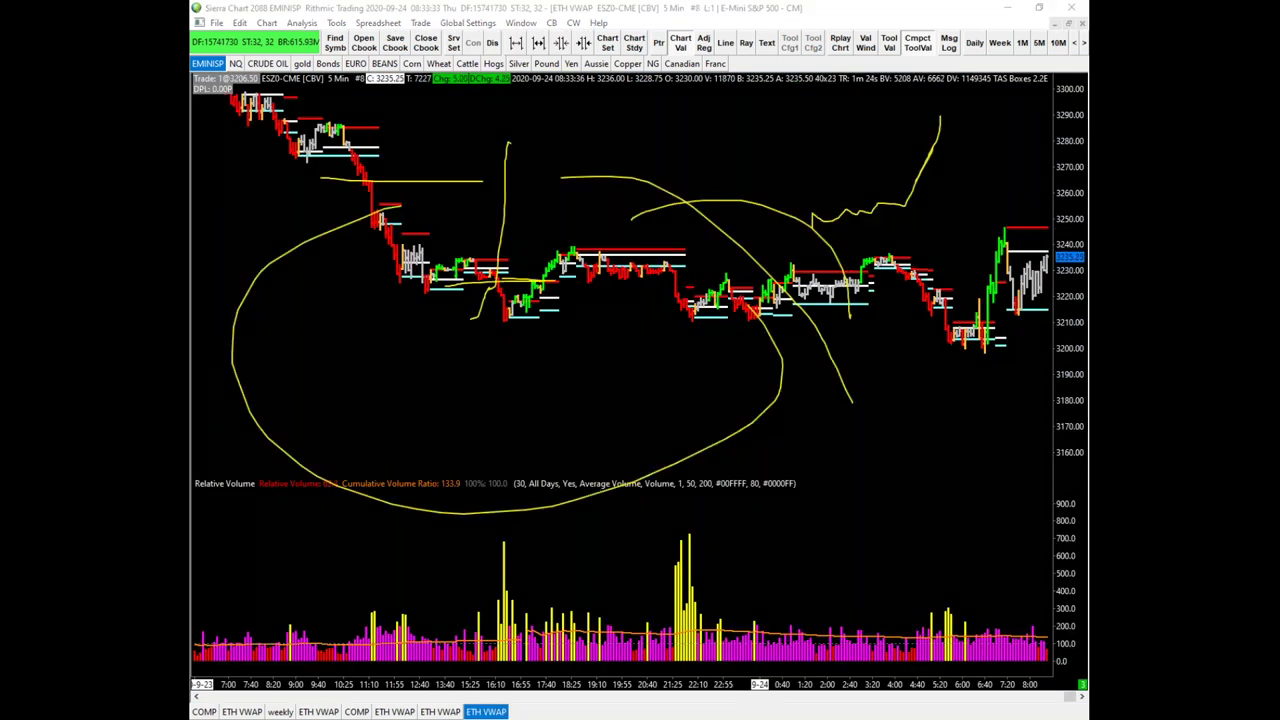
key("e")
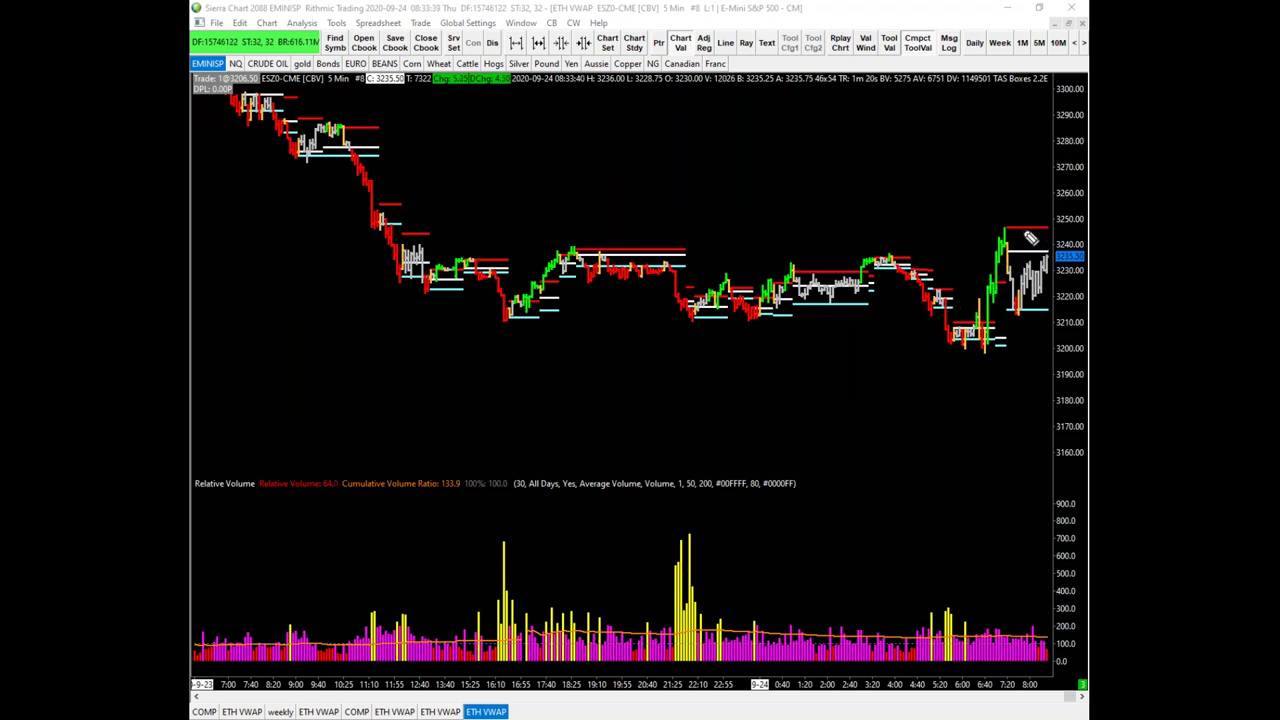
Sketch breakout paths above and below the latest ES range, clear them, and move Sierra Chart off The Edge
left_click_drag(1030, 226, 1033, 158)
mouse_move(1020, 308)
left_mouse_down()
mouse_move(1046, 360)
mouse_move(1042, 385)
mouse_move(1070, 364)
left_mouse_up()
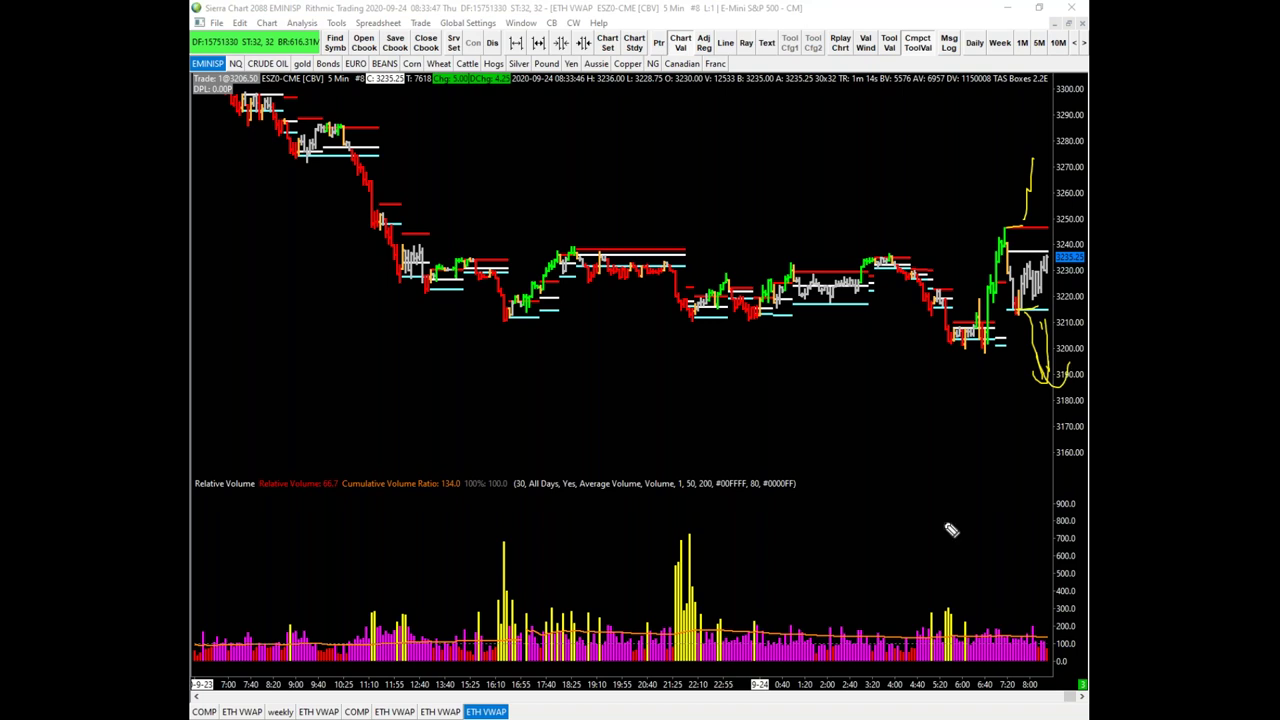
mouse_move(1022, 226)
left_mouse_down()
mouse_move(1032, 155)
mouse_move(1038, 208)
left_mouse_up()
key("Escape")
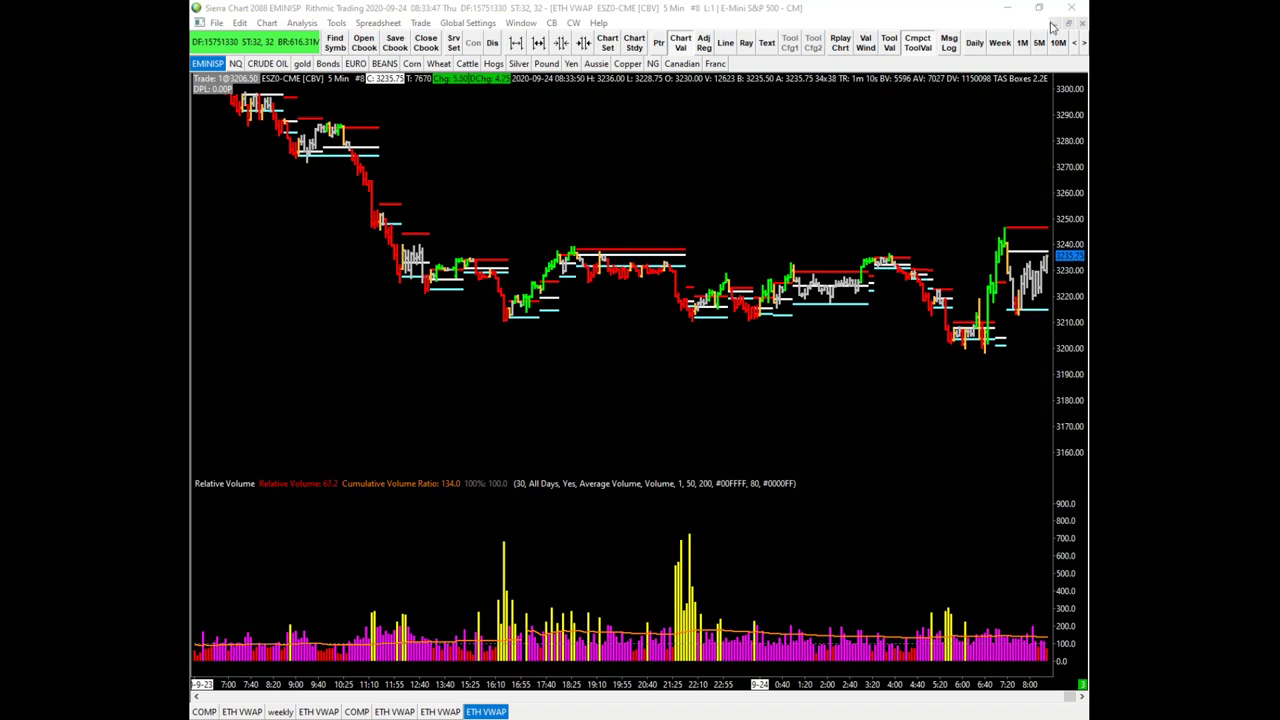
left_click(1040, 10)
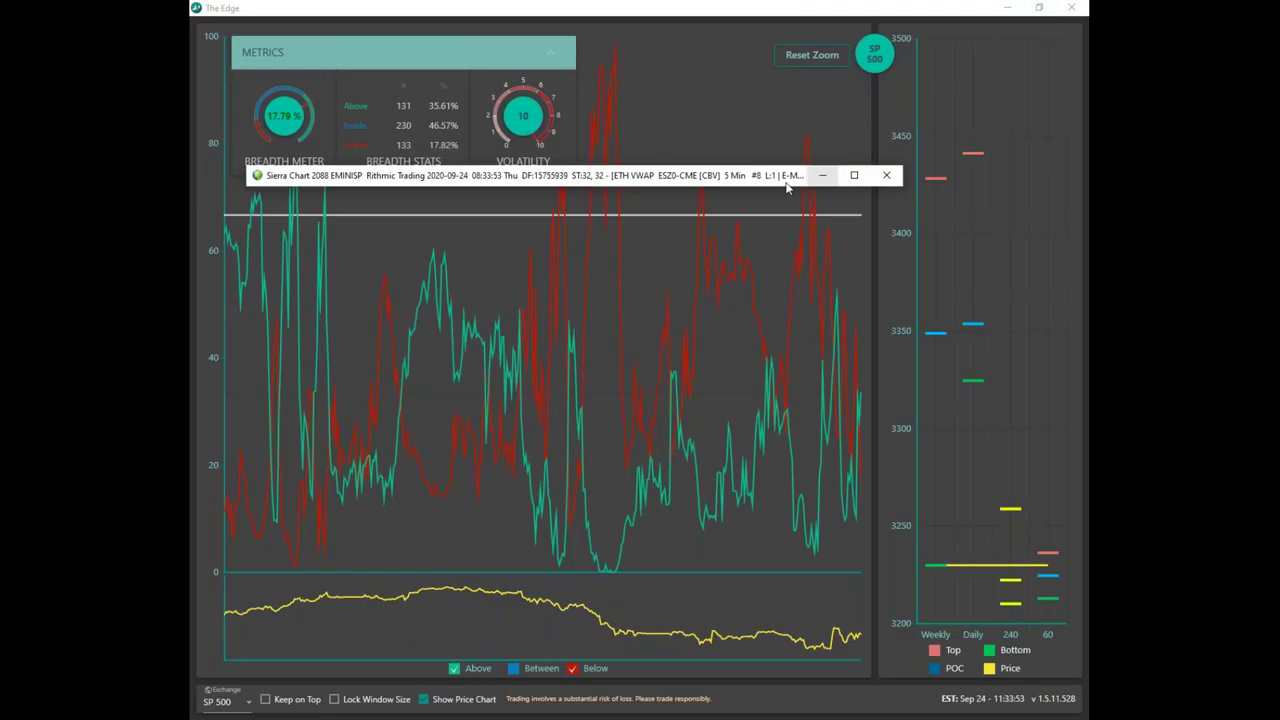
left_click_drag(728, 180, 1279, 180)
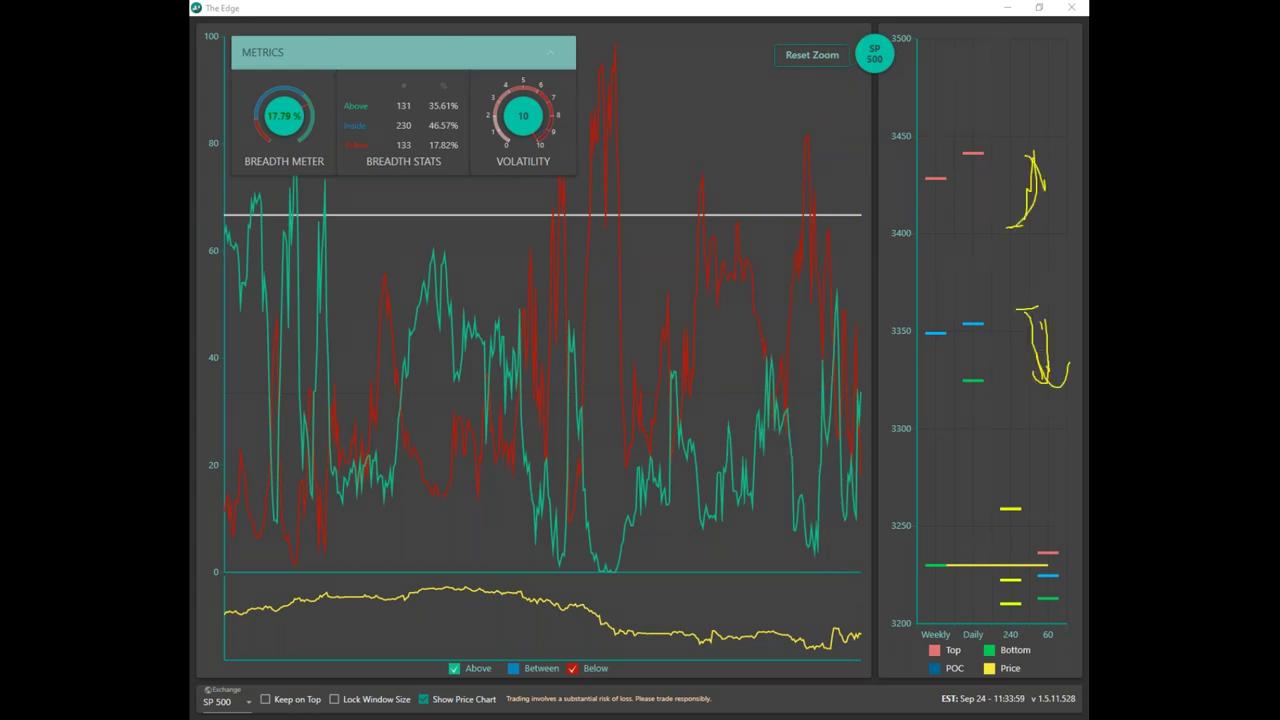
Mark the horizontal threshold line, the highest red Below peak and its drop on the breadth chart, and clear the drawings
mouse_move(694, 45)
left_mouse_down()
mouse_move(632, 45)
mouse_move(655, 52)
left_mouse_up()
left_click_drag(239, 219, 841, 213)
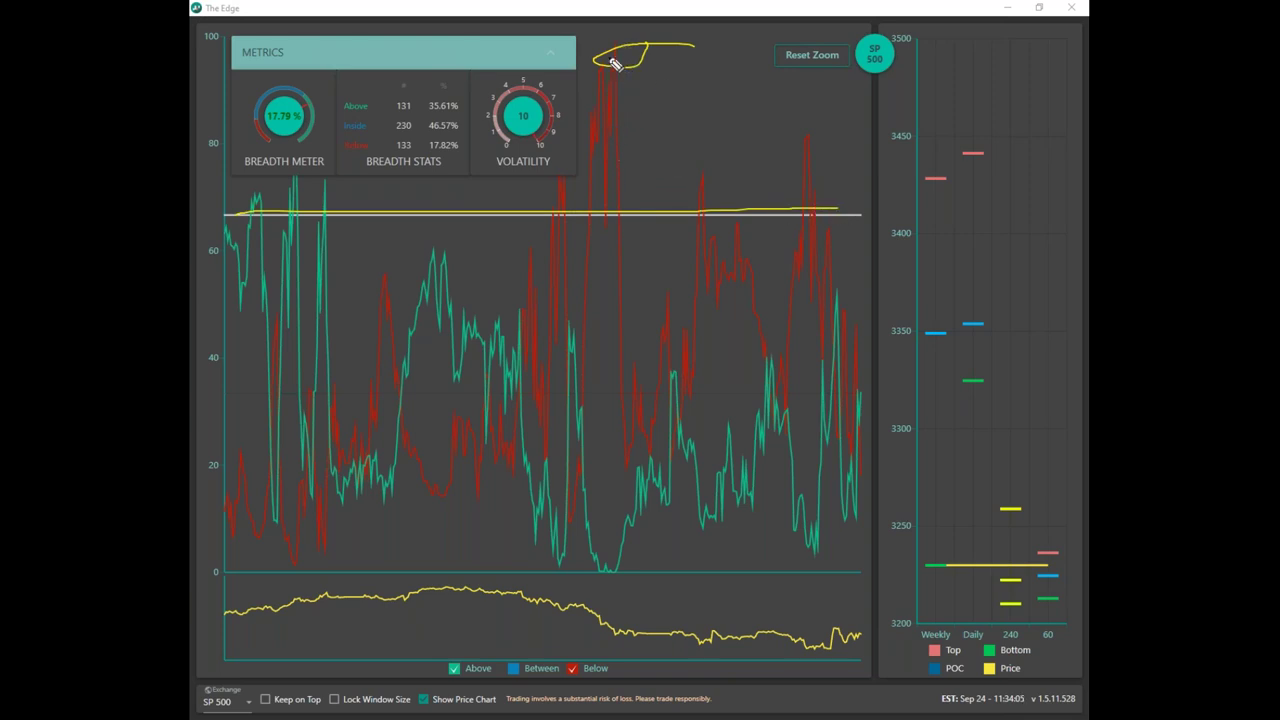
left_click_drag(610, 58, 638, 364)
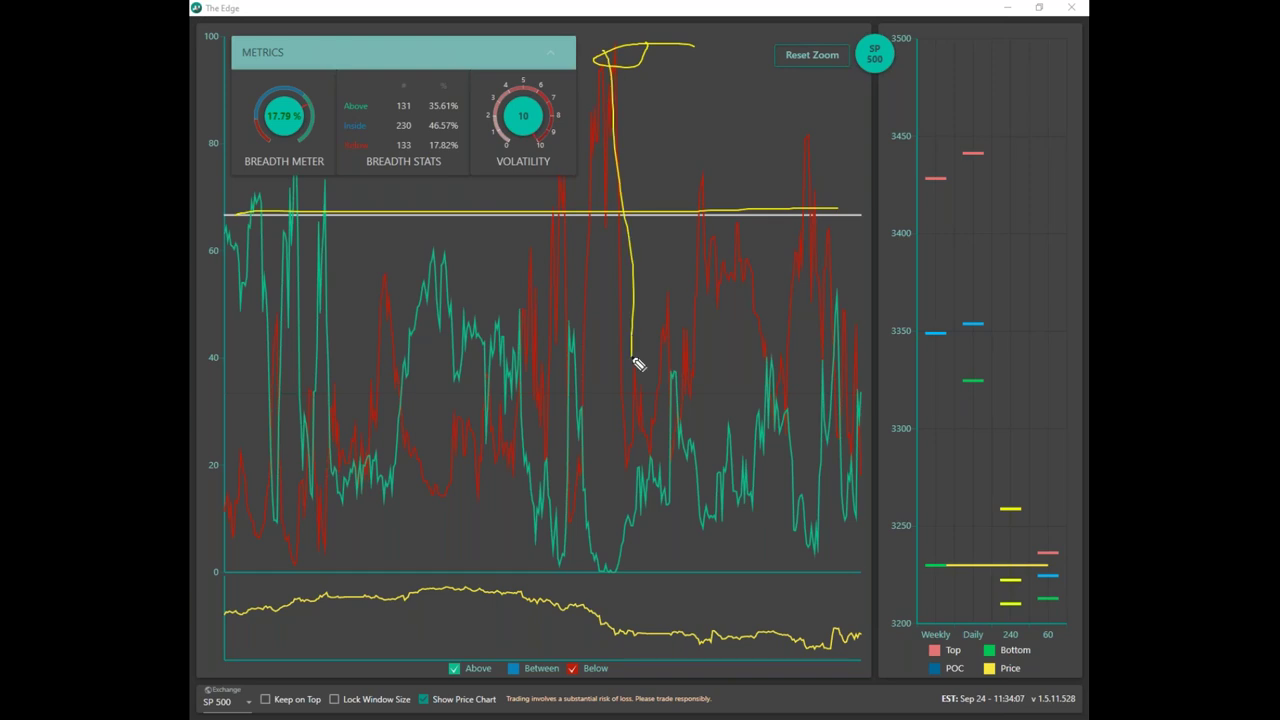
left_click_drag(630, 45, 637, 42)
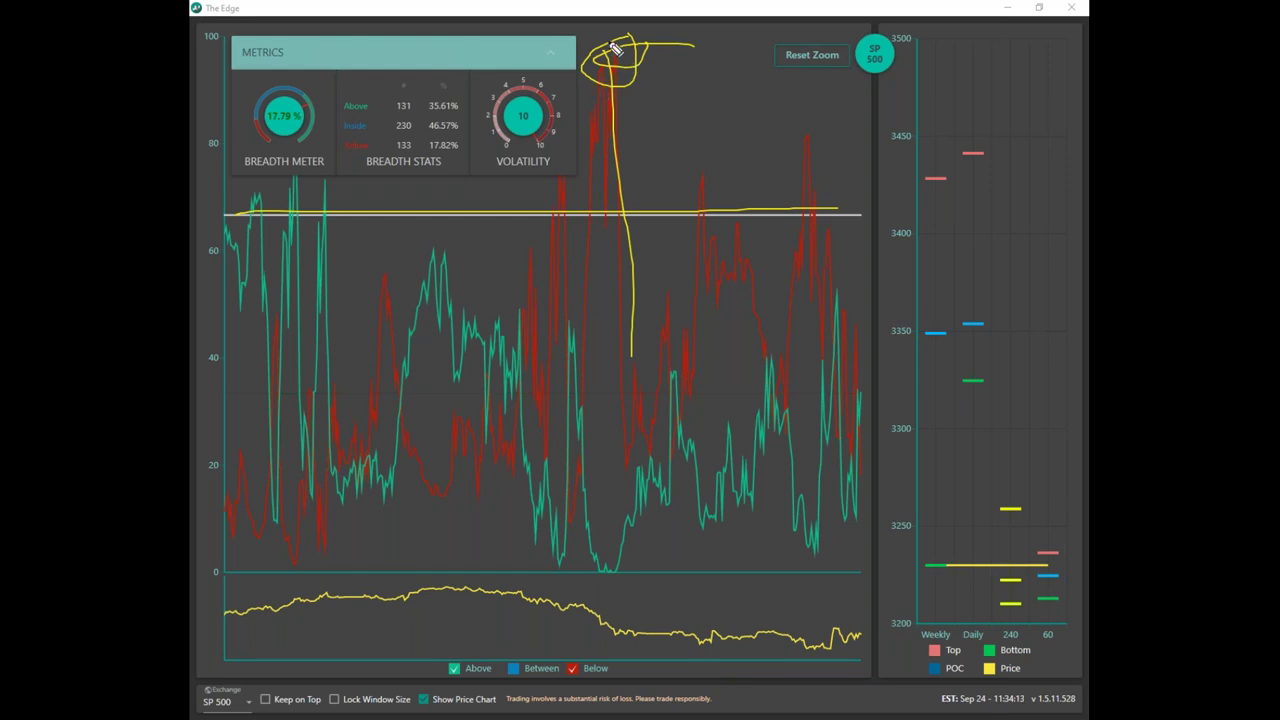
left_click_drag(610, 62, 631, 347)
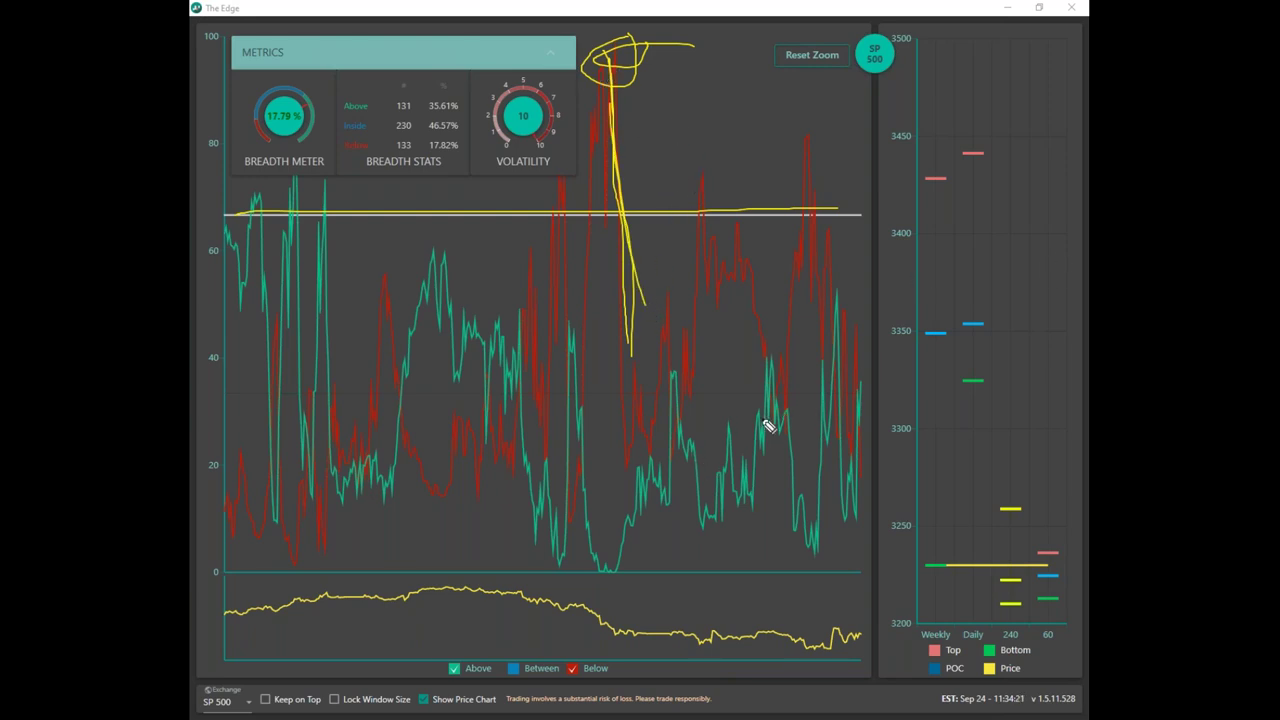
key("Escape")
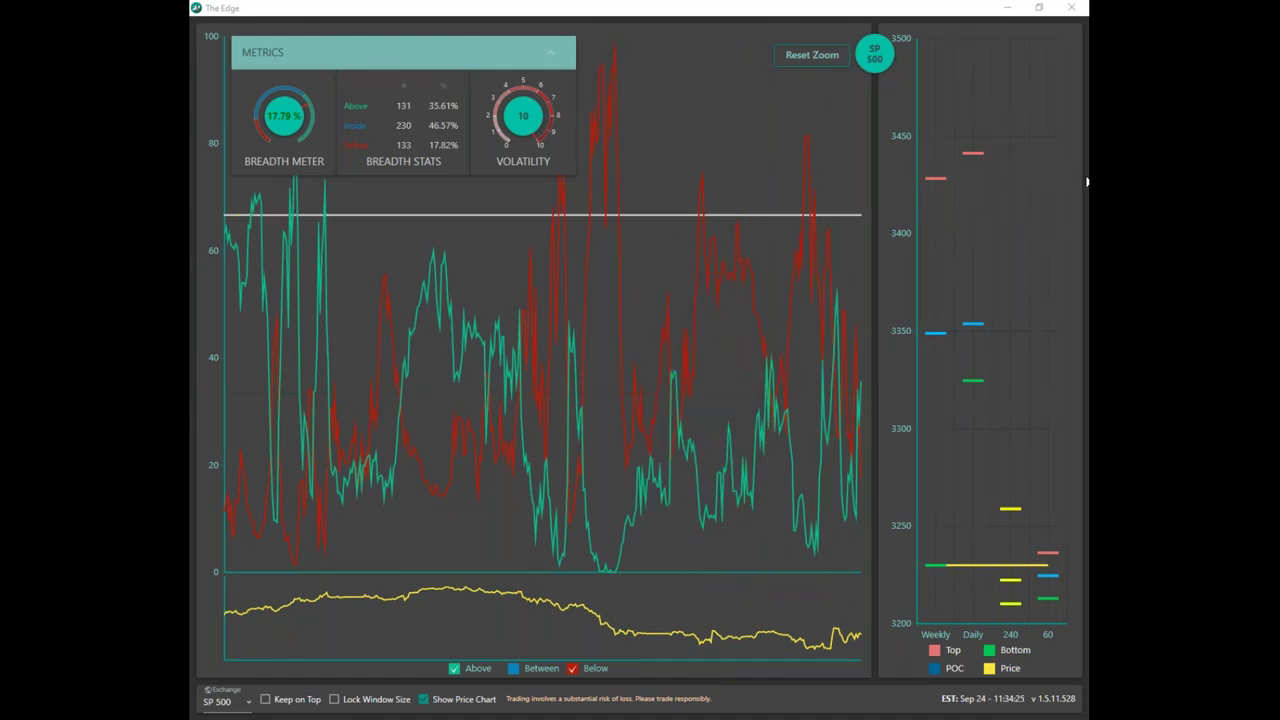
key("ctrl+z")
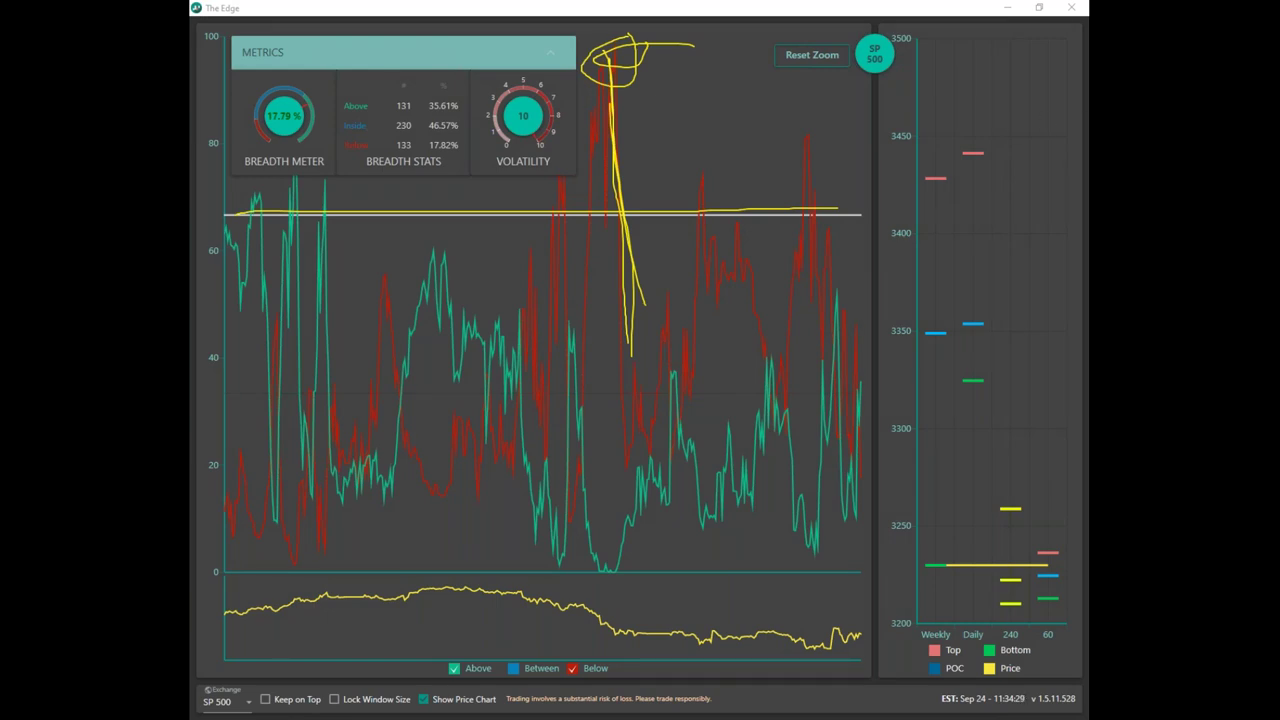
key("e")
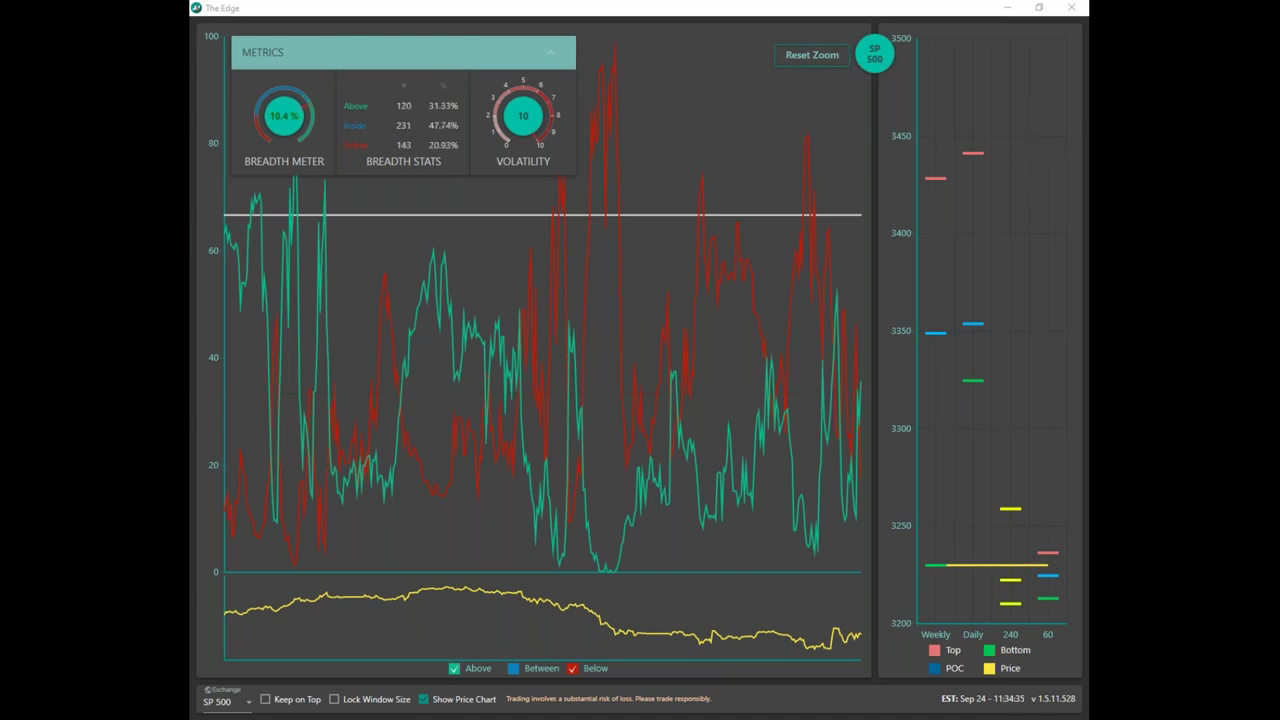
Zoom the SP 500 breadth chart in on its most recent stretch, and move The Edge off the gold window
mouse_move(734, 174)
left_mouse_down()
mouse_move(896, 176)
mouse_move(890, 200)
left_mouse_up()
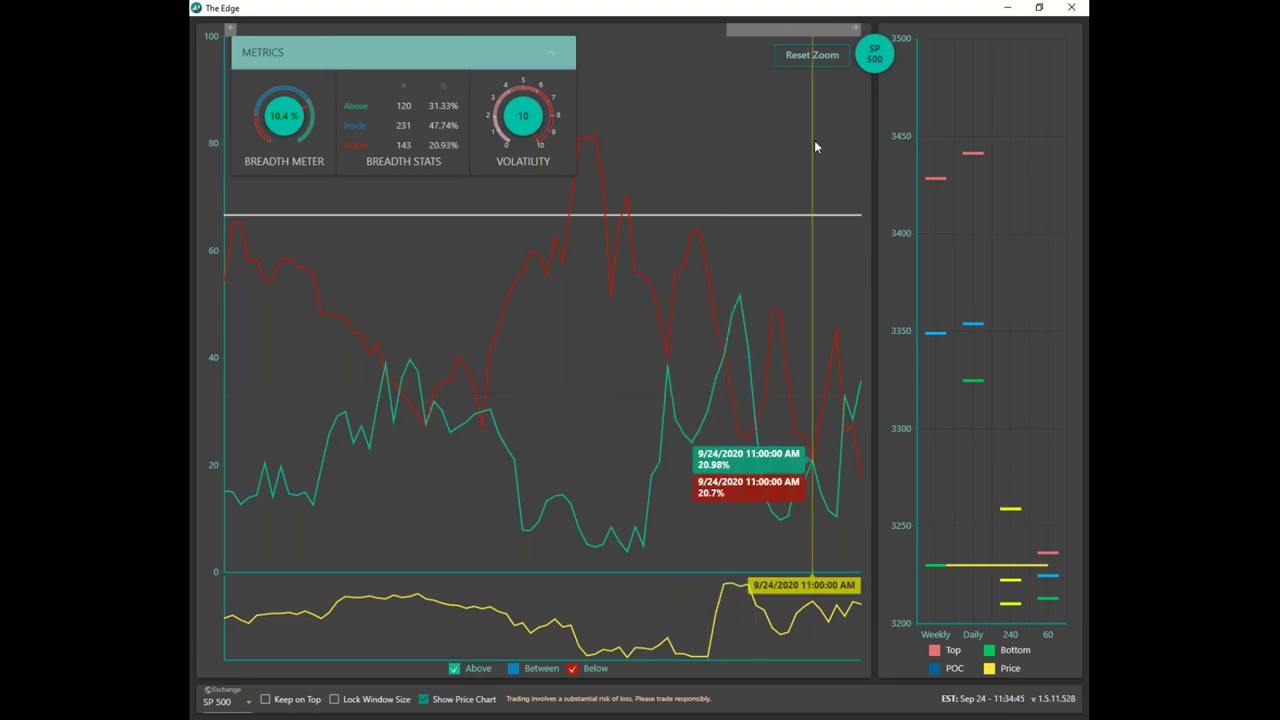
left_click(1042, 8)
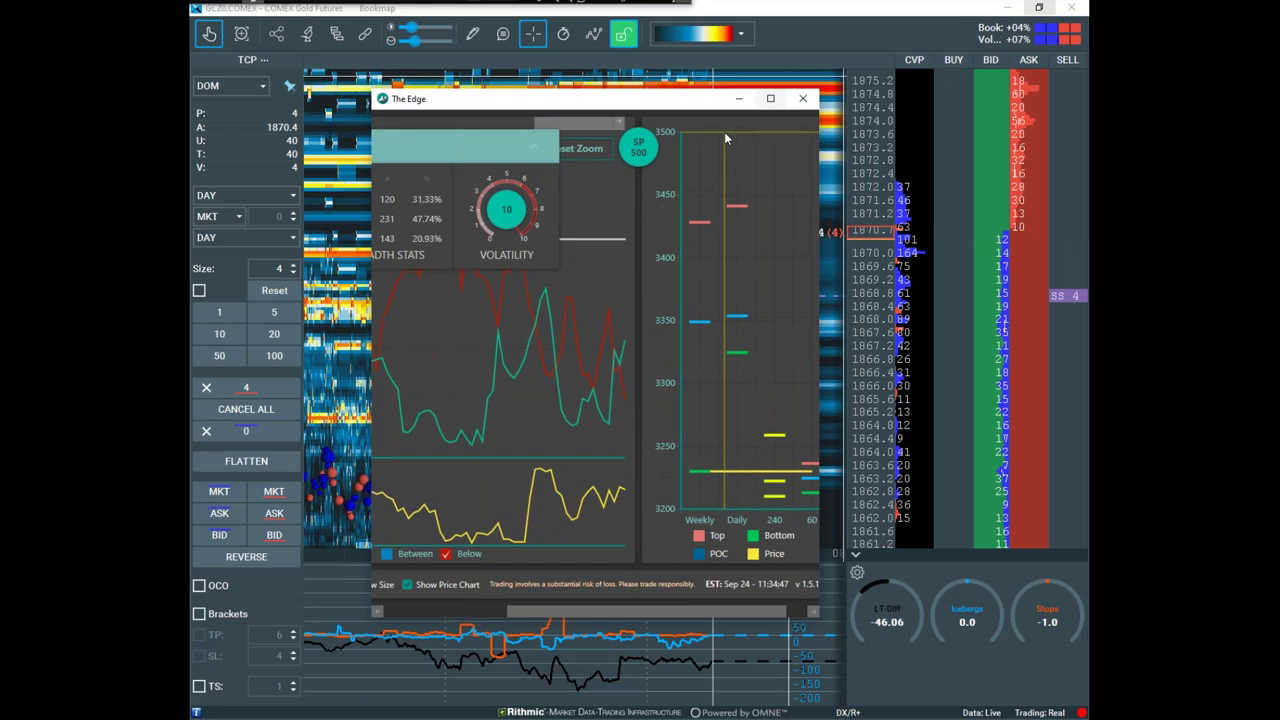
left_click_drag(669, 101, 540, 0)
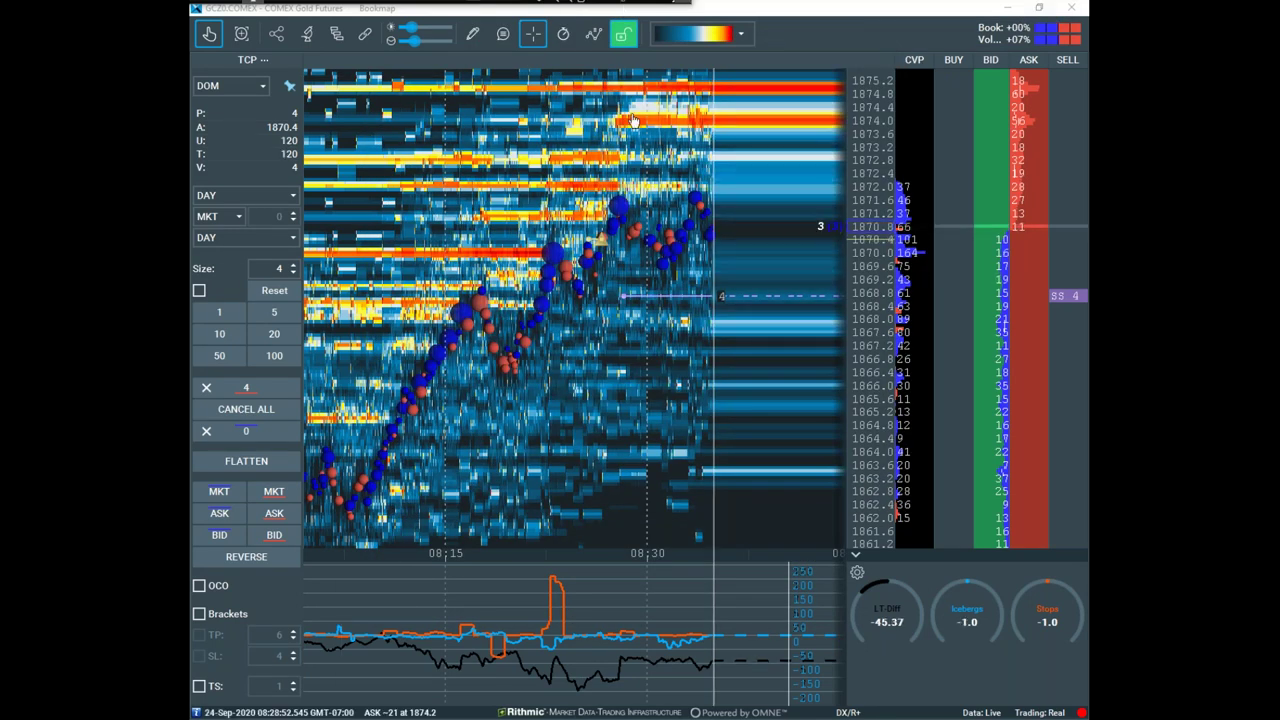
Shift the gold heatmap to show the space after the current price, and examine the resting liquidity around it
left_click_drag(750, 325, 650, 334)
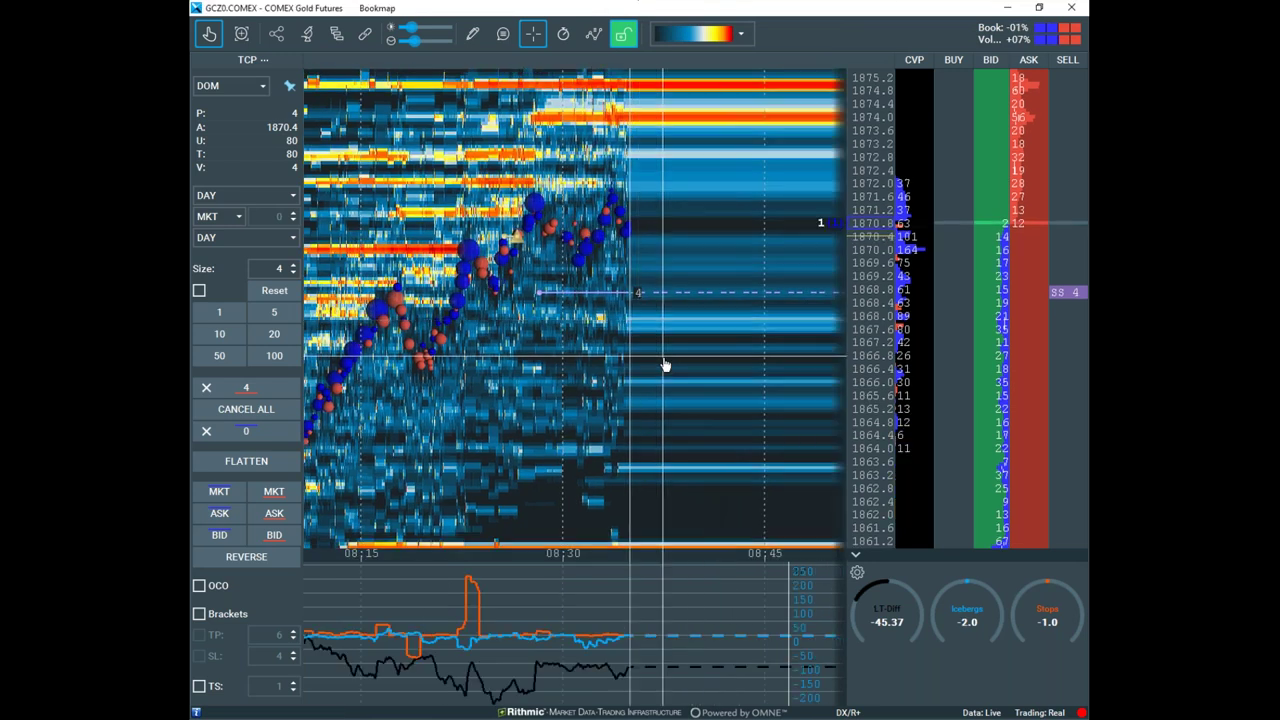
scroll(666, 365, "down", 1)
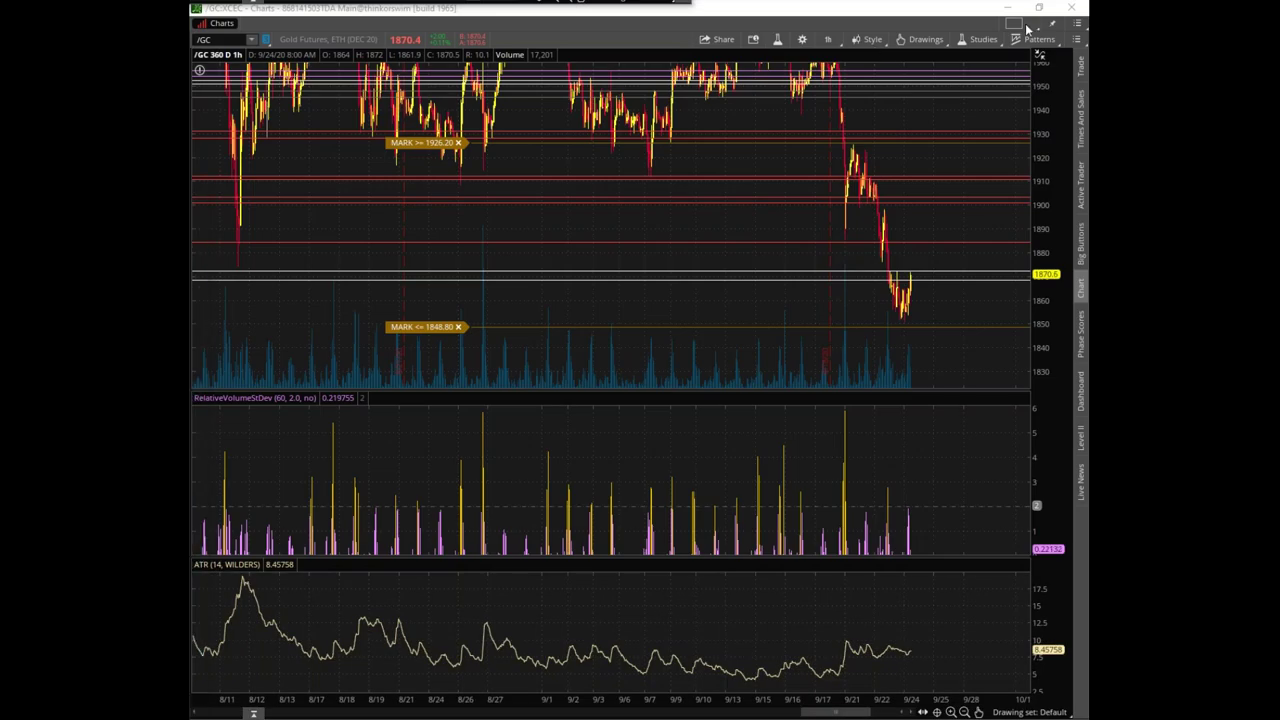
Restore the thinkorswim /GC hourly chart, and move it and the /ES chart off the soybean futures Bookmap window
left_click(1038, 9)
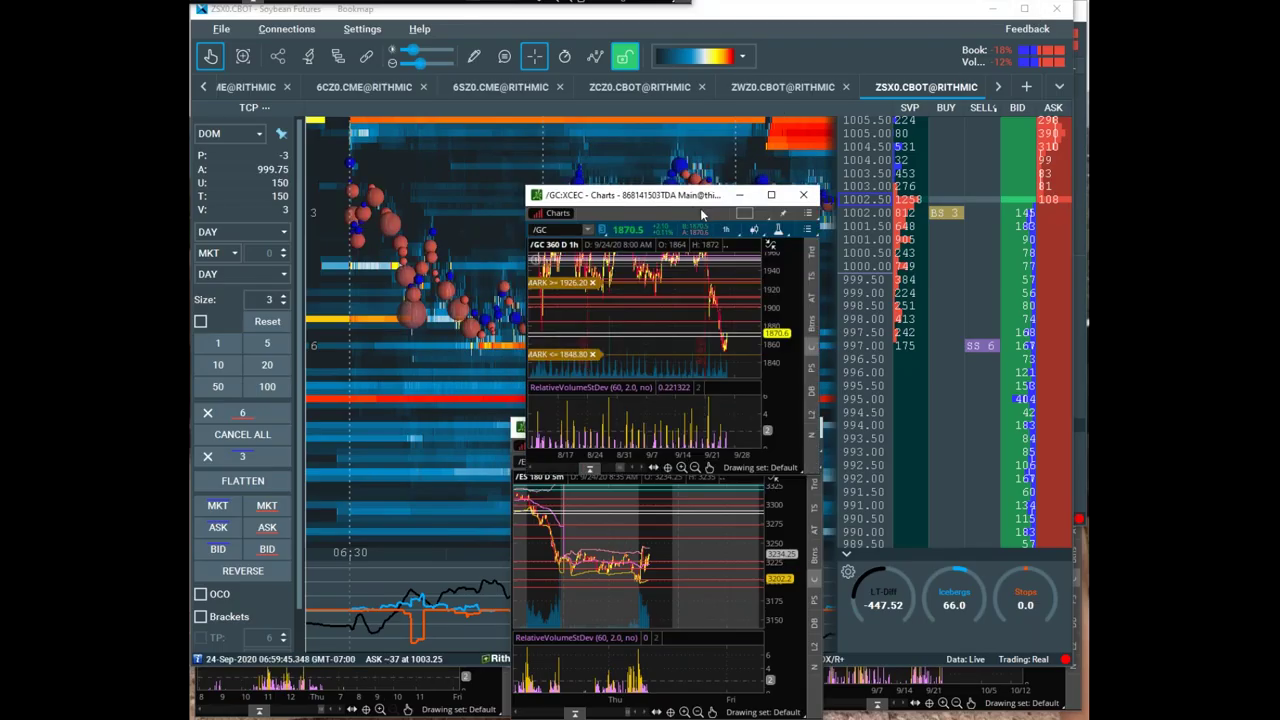
left_click_drag(689, 201, 190, 225)
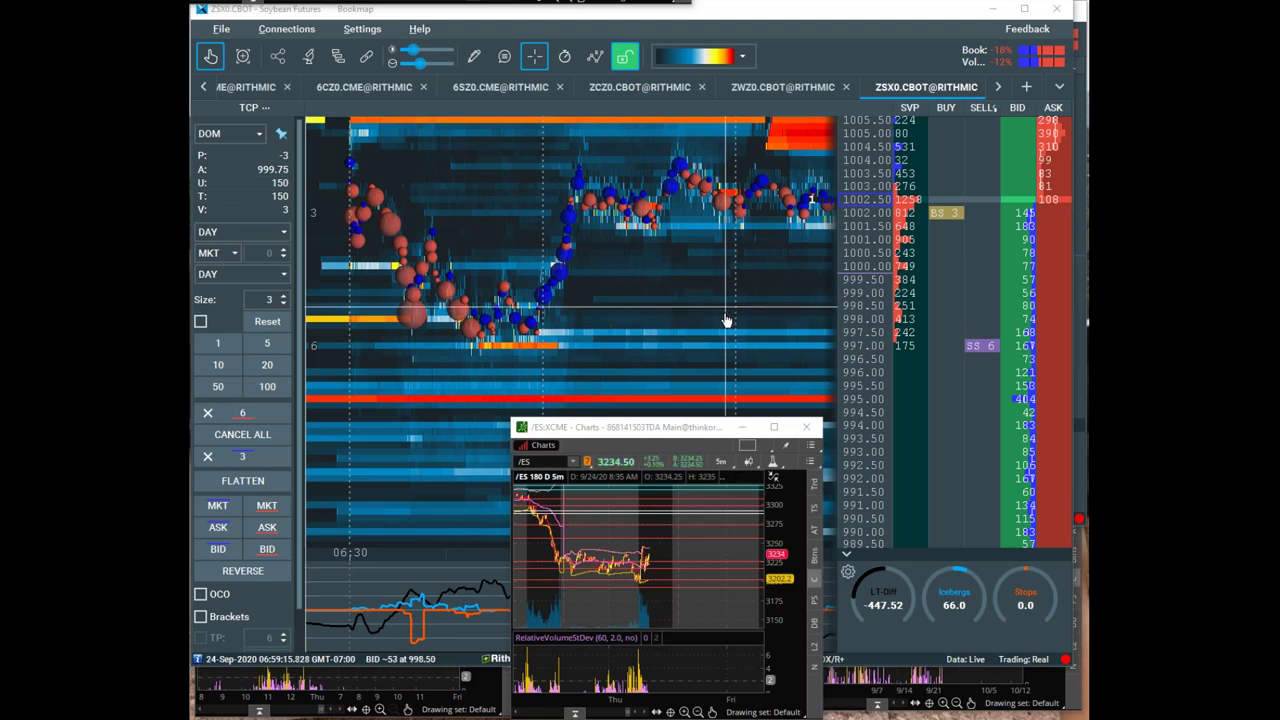
left_click_drag(681, 428, 1088, 370)
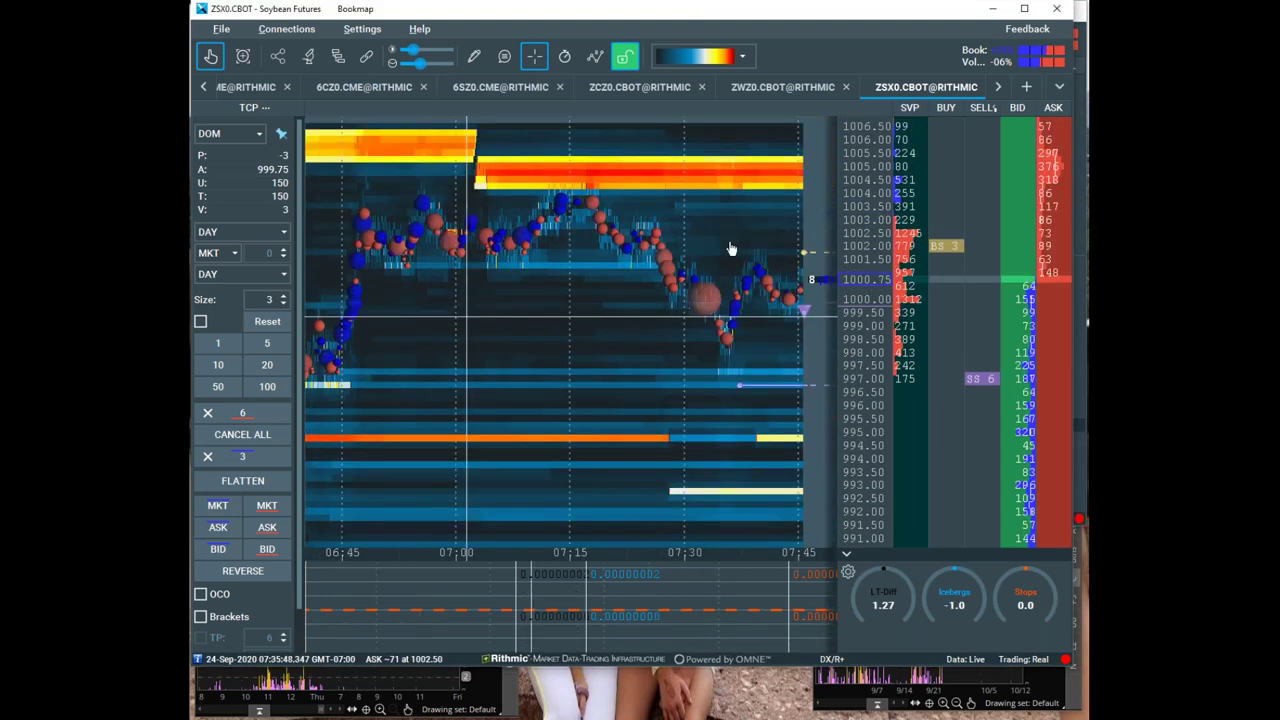
Examine the soybean futures heatmap around the working buy and sell stops on a wider time scale
scroll(727, 212, "down", 5)
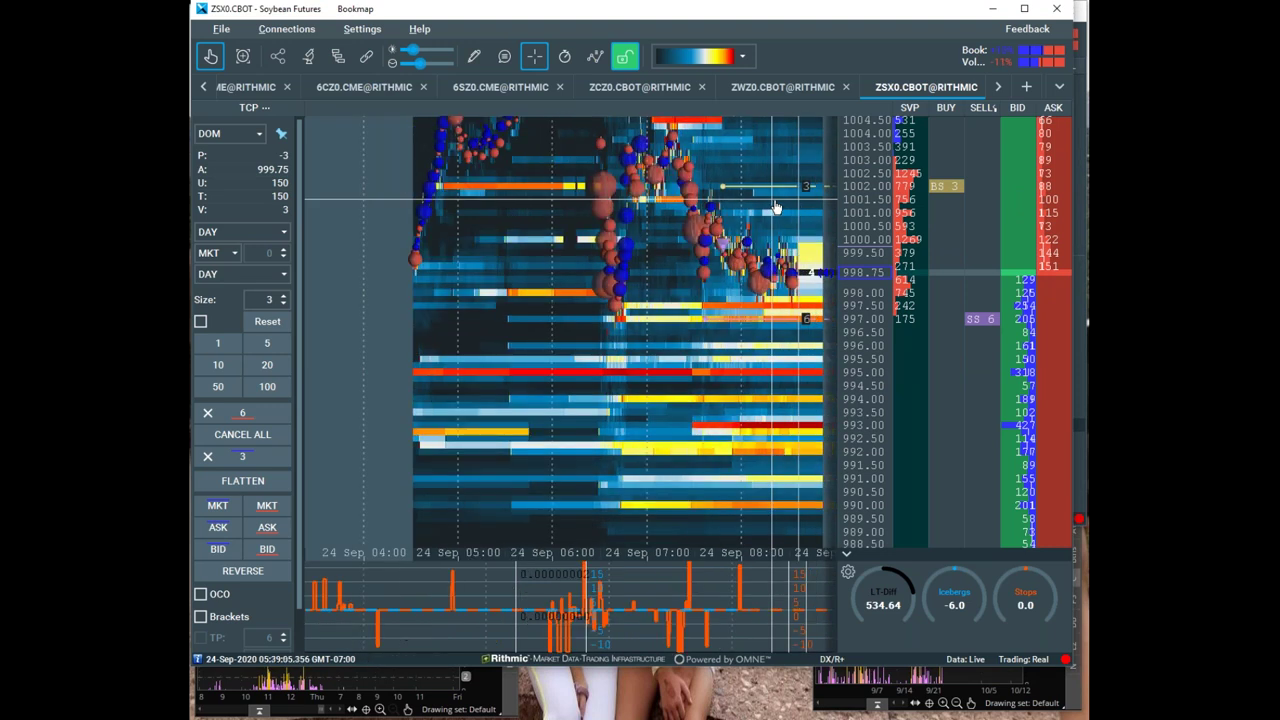
left_click_drag(776, 206, 689, 236)
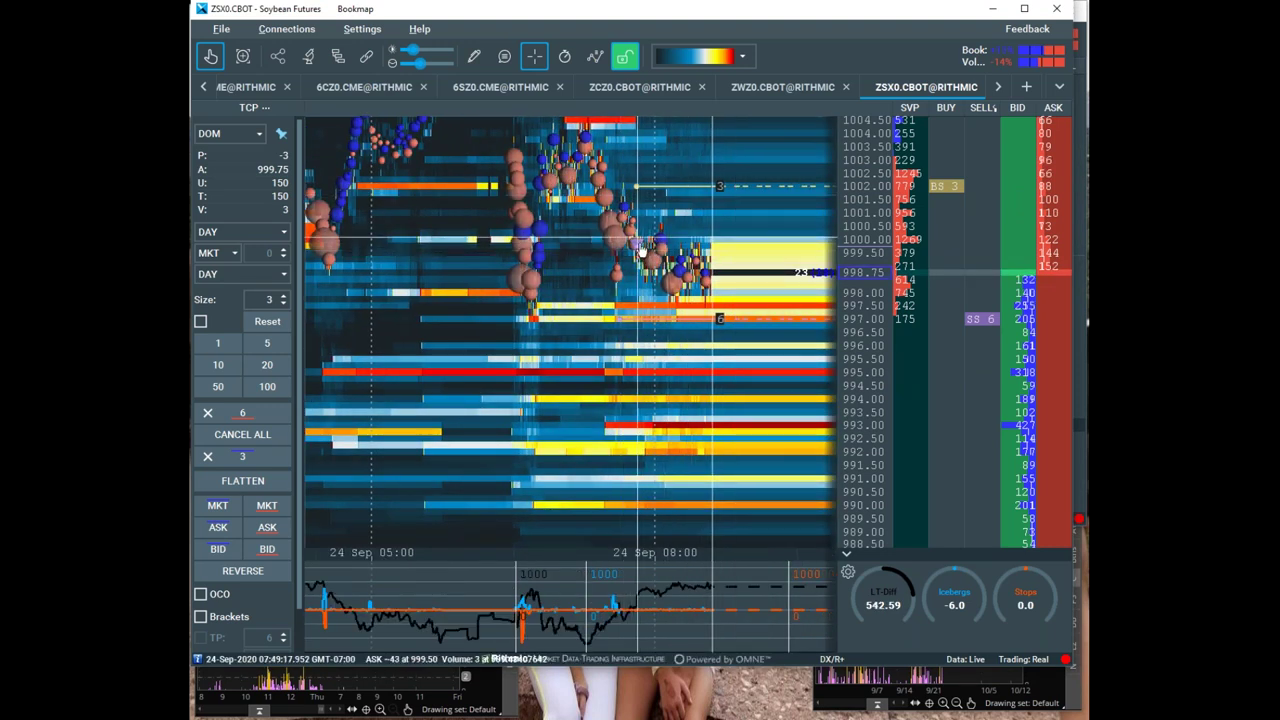
Mark the large sell dot near 07:30 on the soybean heatmap, its link to the iceberg spike and the price path, and clear the markup
scroll(642, 250, "up", 3)
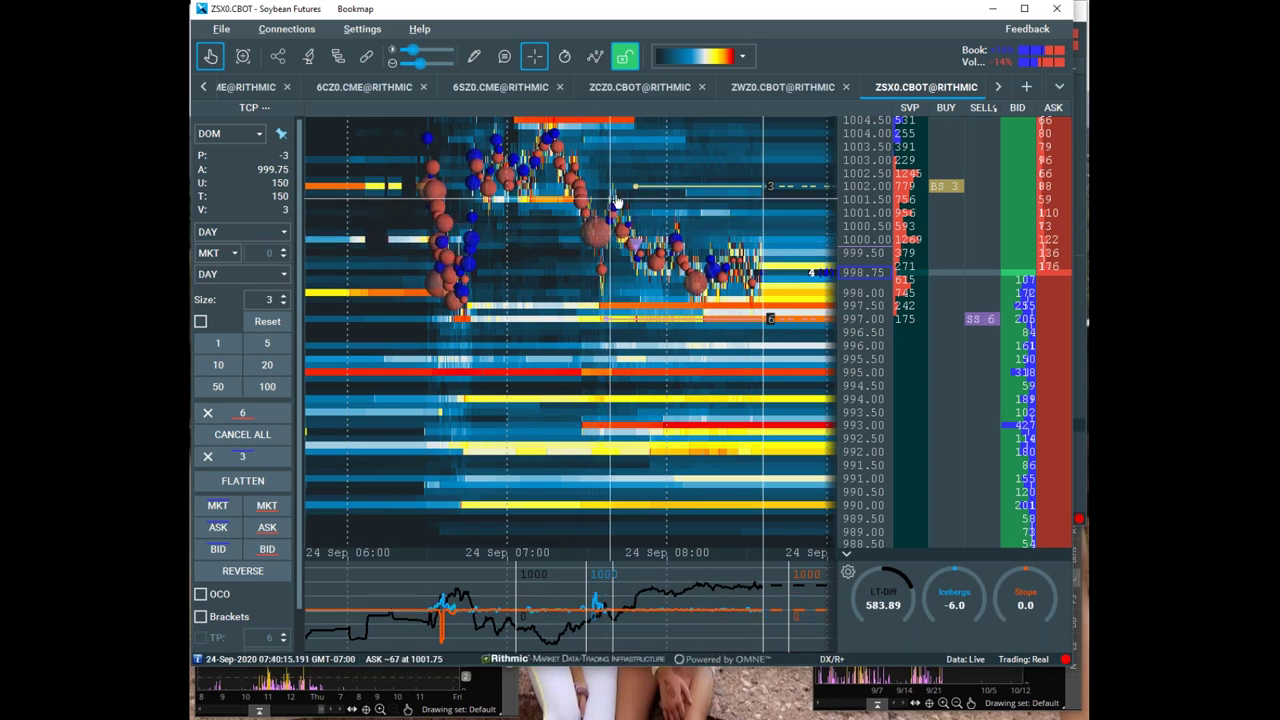
scroll(597, 597, "up", 2)
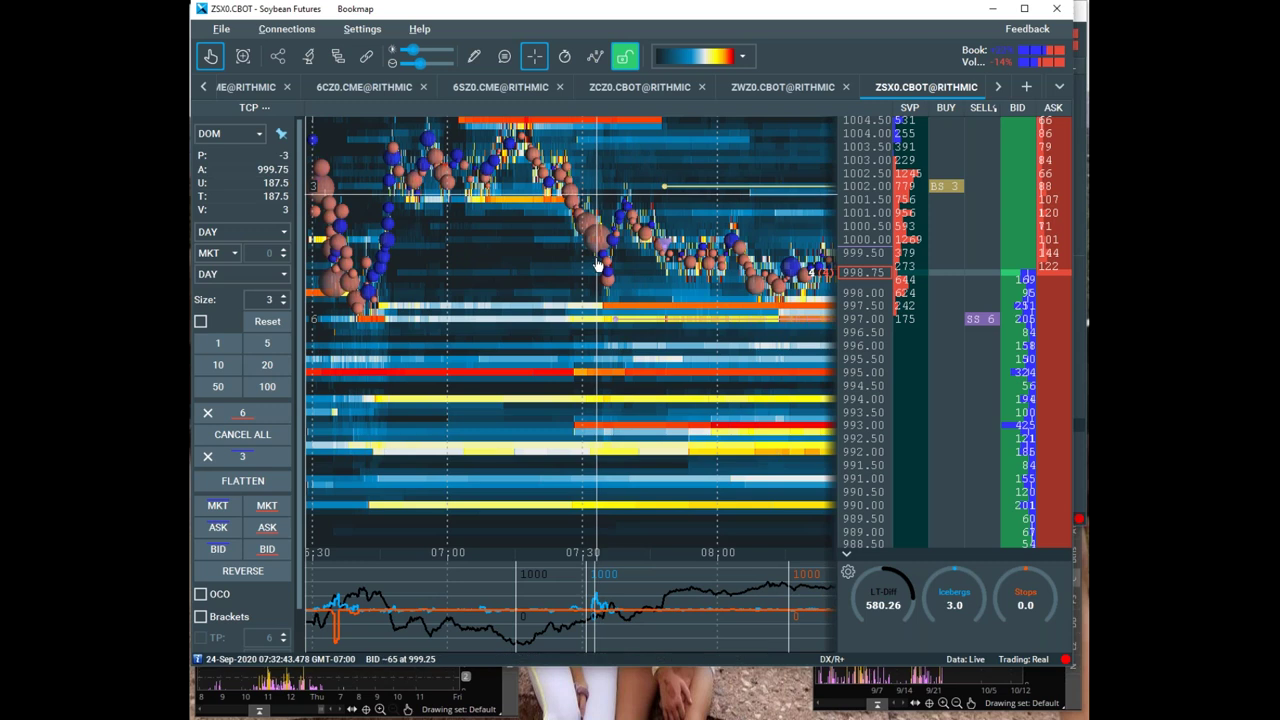
scroll(605, 453, "up", 2)
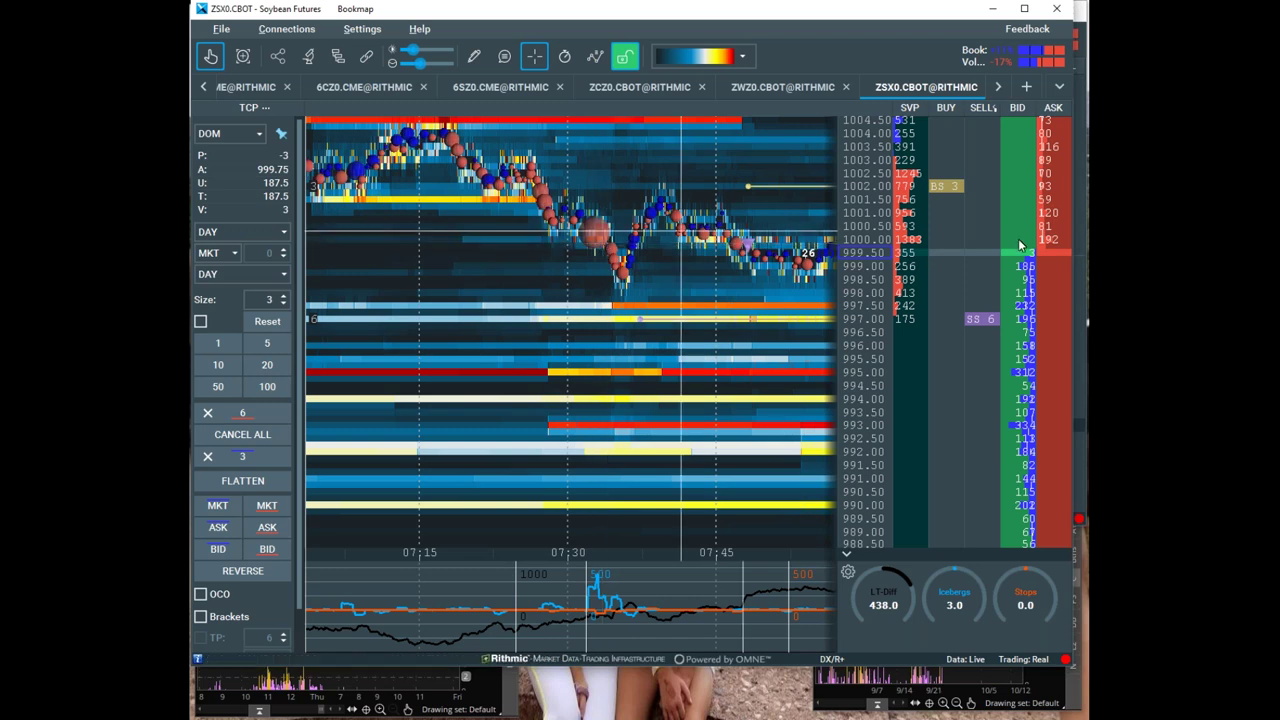
mouse_move(600, 591)
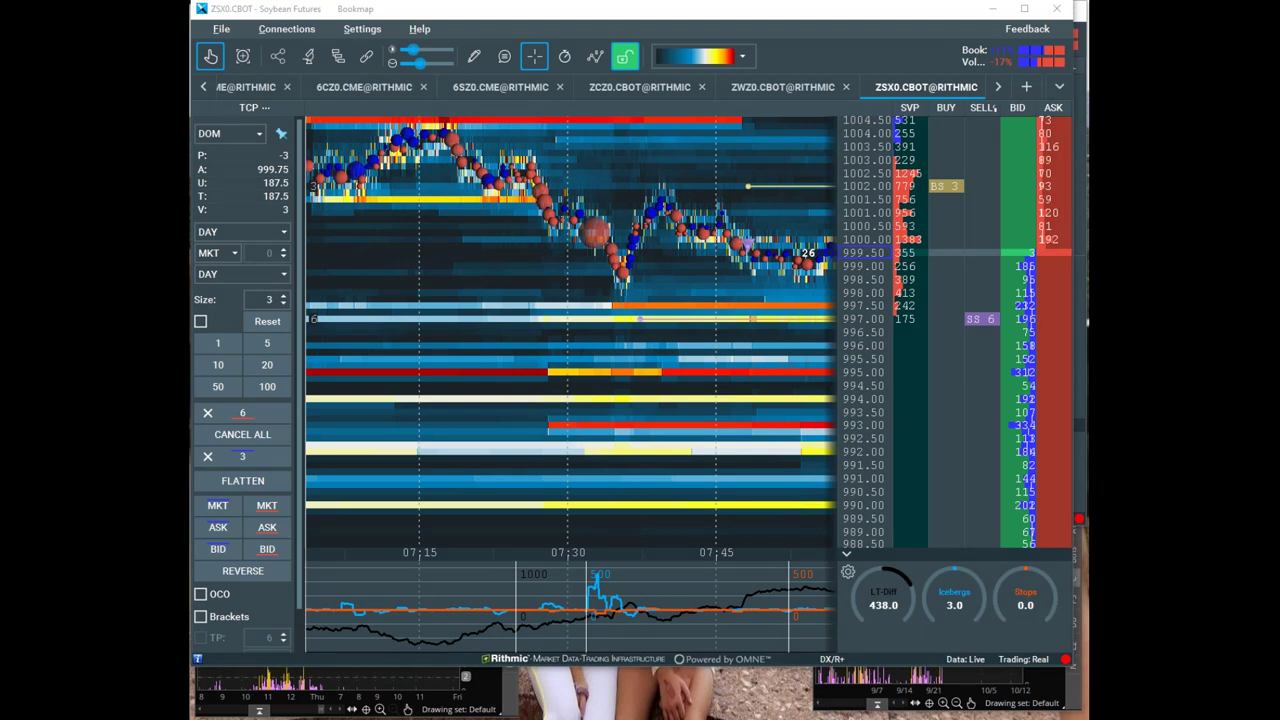
mouse_move(586, 218)
left_mouse_down()
mouse_move(551, 240)
mouse_move(614, 248)
left_mouse_up()
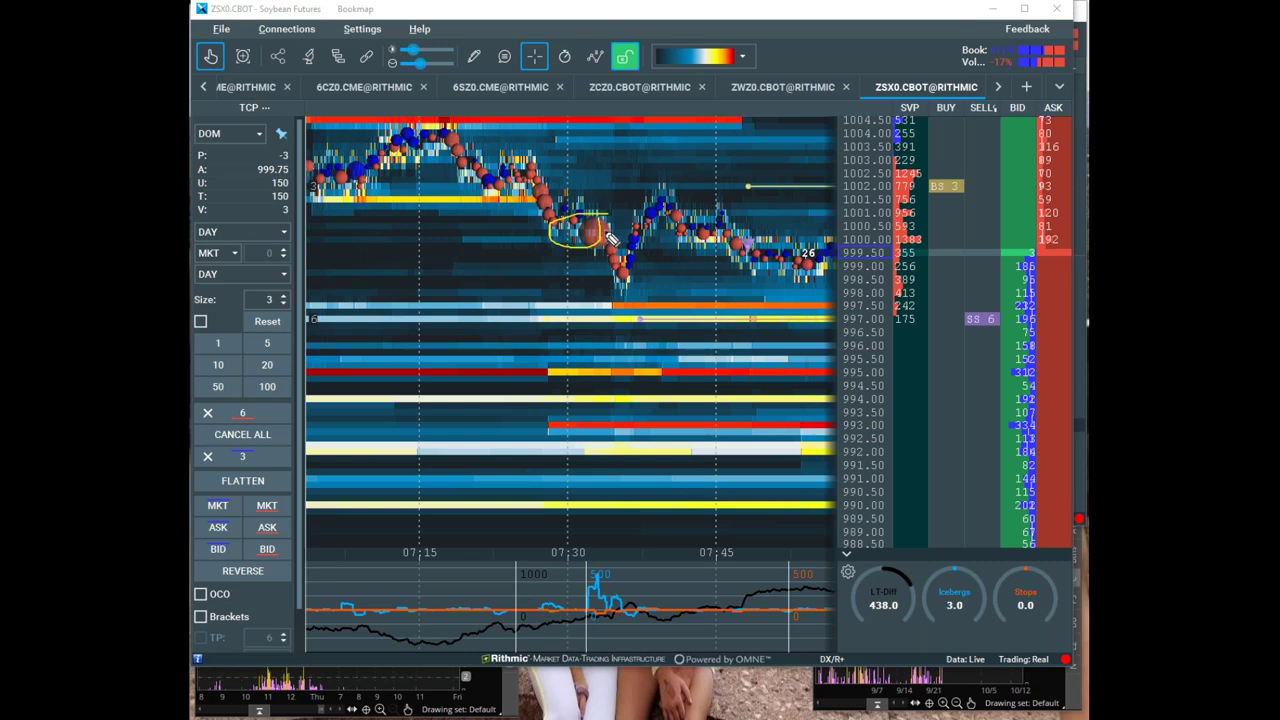
mouse_move(594, 590)
left_mouse_down()
mouse_move(601, 228)
mouse_move(622, 278)
mouse_move(690, 152)
left_mouse_up()
left_click_drag(665, 213, 808, 297)
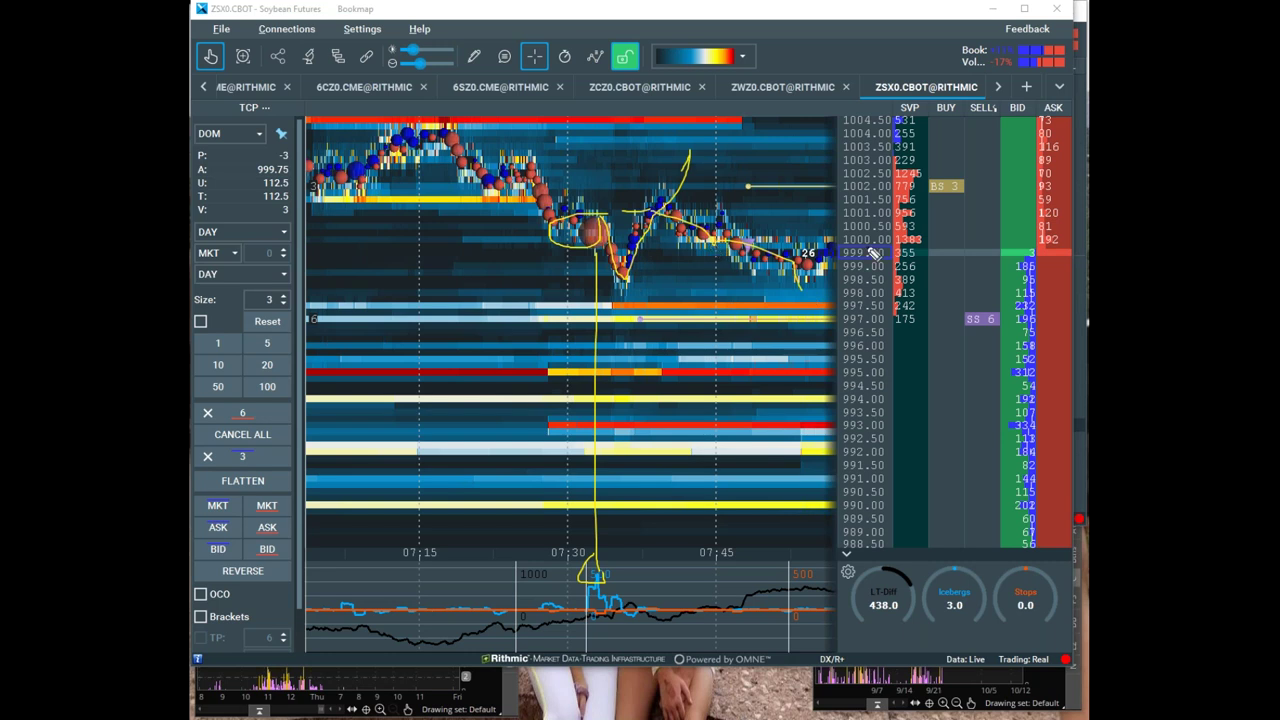
key("Escape")
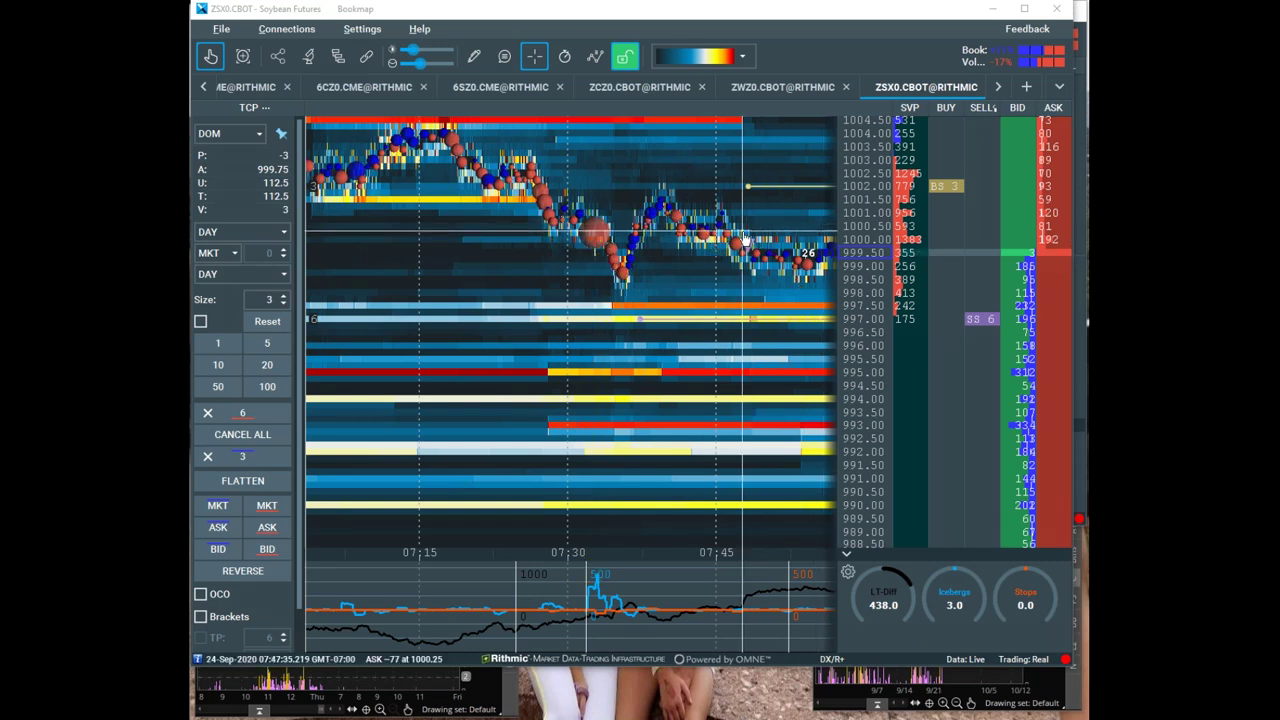
Examine the soybean stops spike around 06:35 on the indicator pane, and return the heatmap to the current price
scroll(741, 236, "down", 3)
left_click_drag(757, 258, 650, 261)
scroll(680, 290, "down", 3)
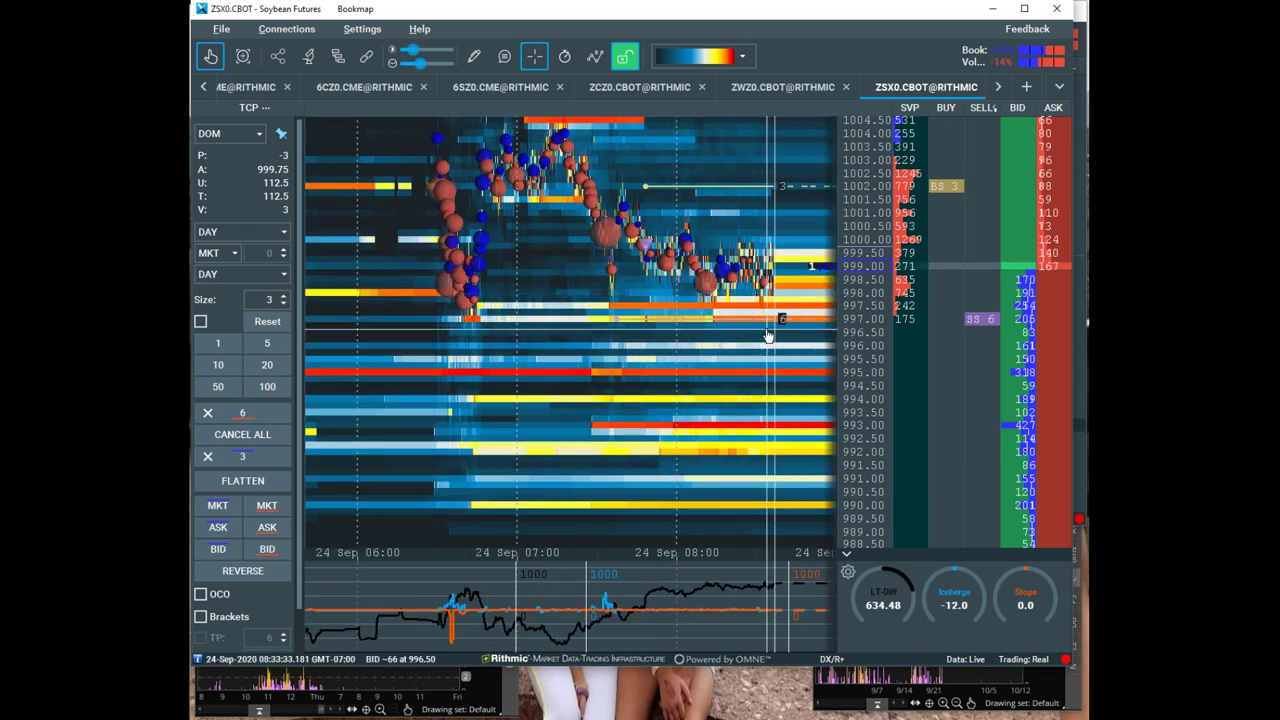
scroll(466, 230, "up", 3)
scroll(428, 210, "up", 3)
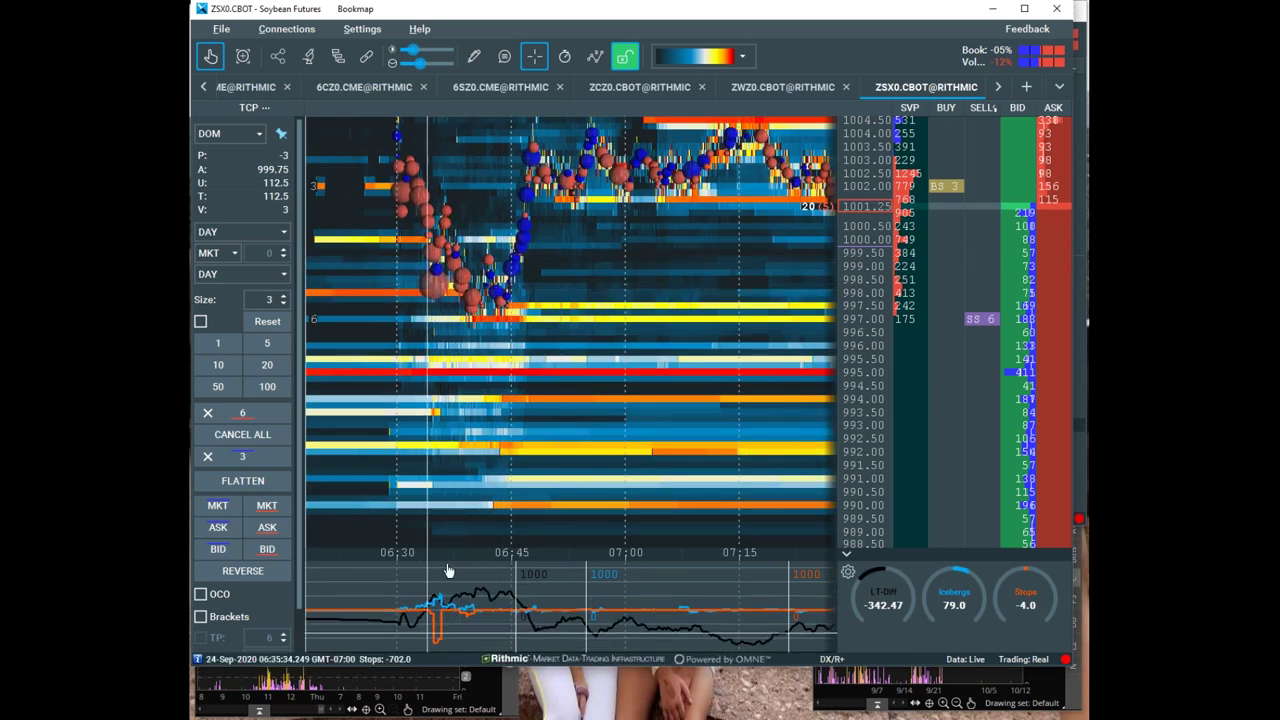
scroll(631, 277, "down", 5)
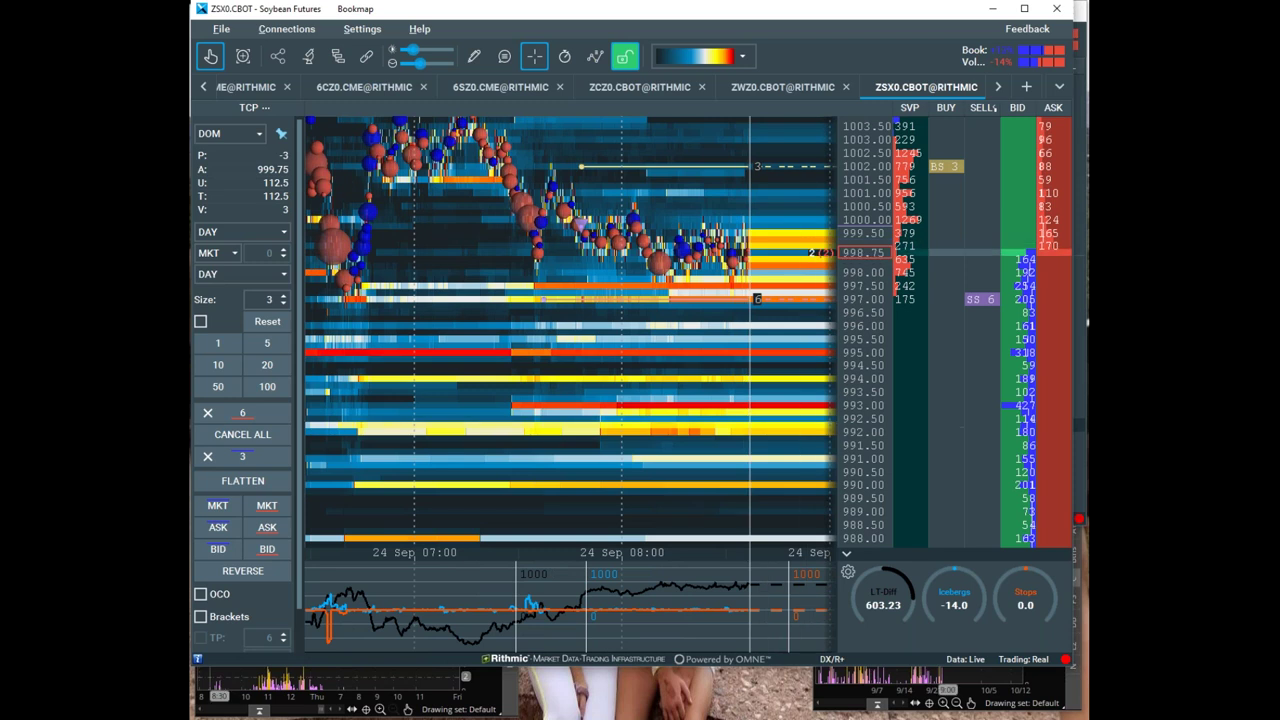
Bring the thinkorswim /ZW and /ZS chart grid into view at full size, and maximize the /ZS 20-day hourly chart
left_click_drag(1279, 262, 502, 66)
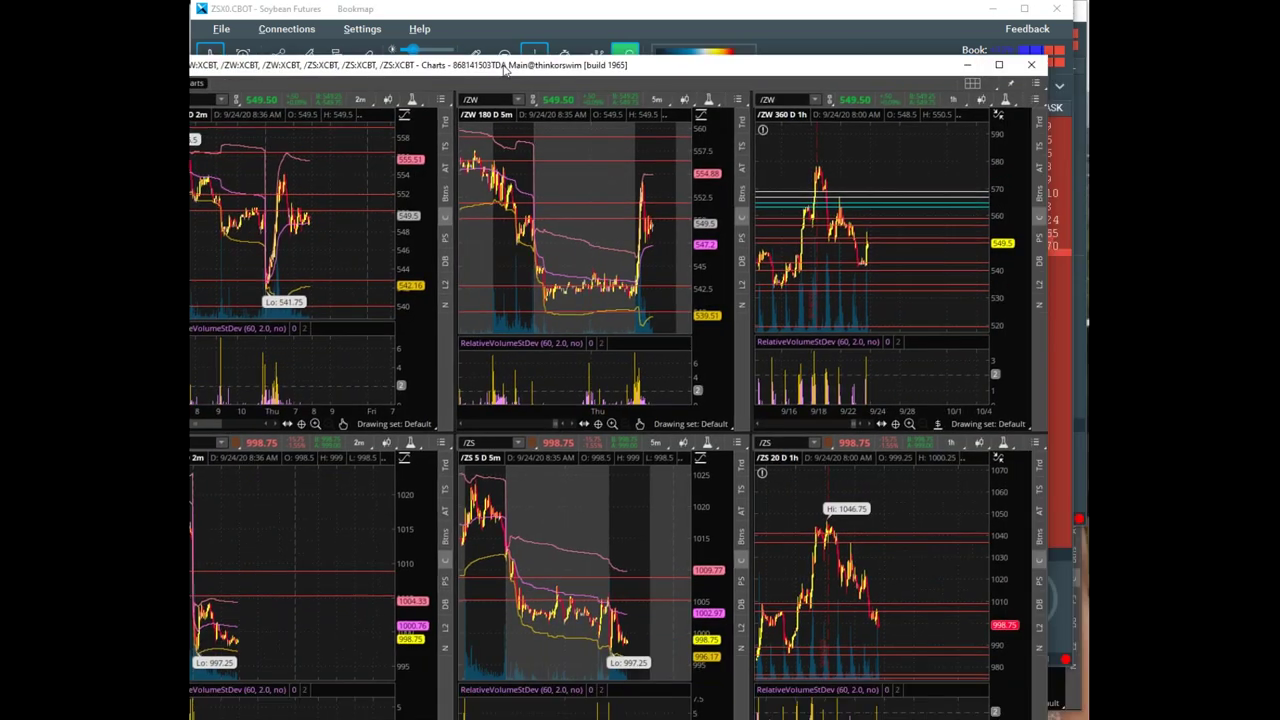
left_click(998, 66)
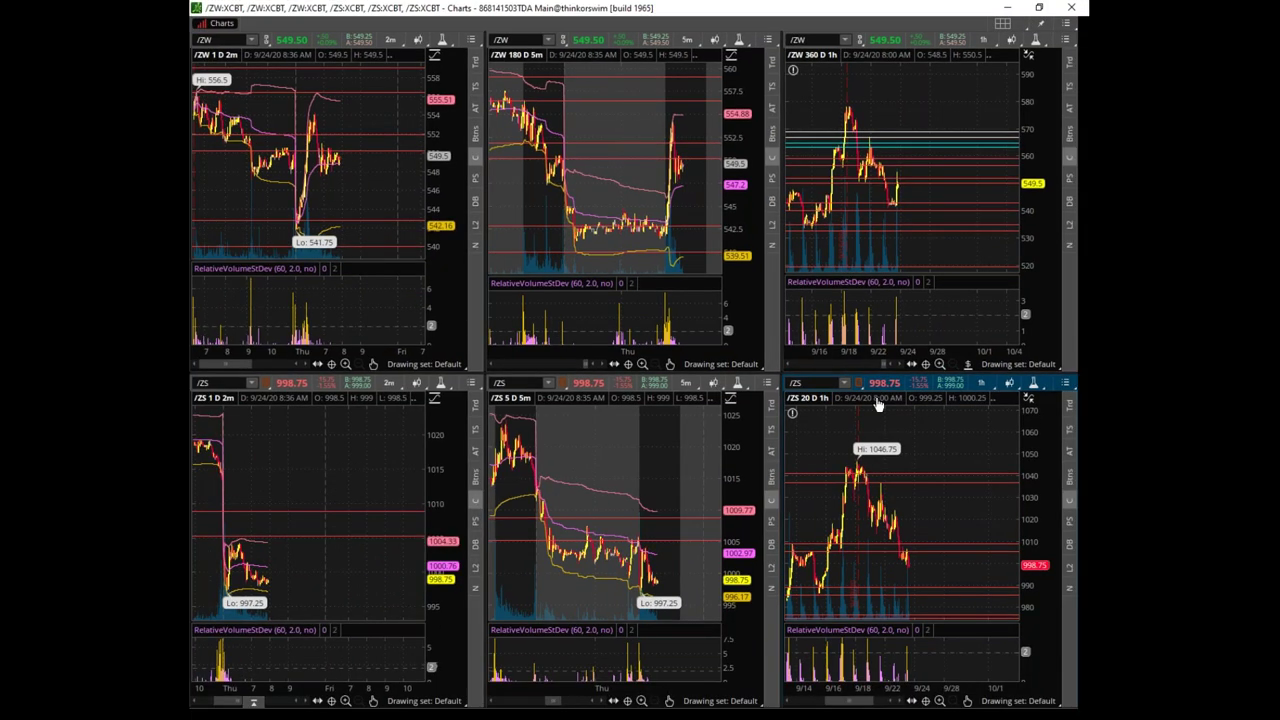
left_click(888, 393)
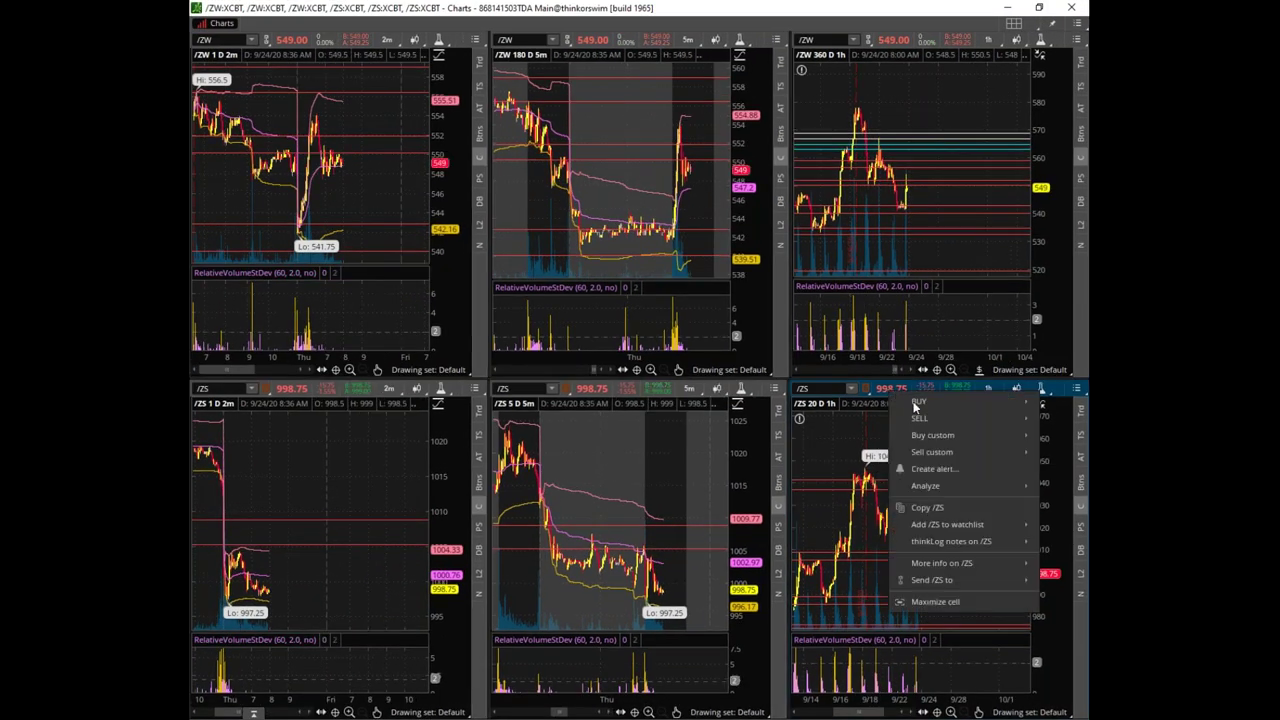
left_click(935, 602)
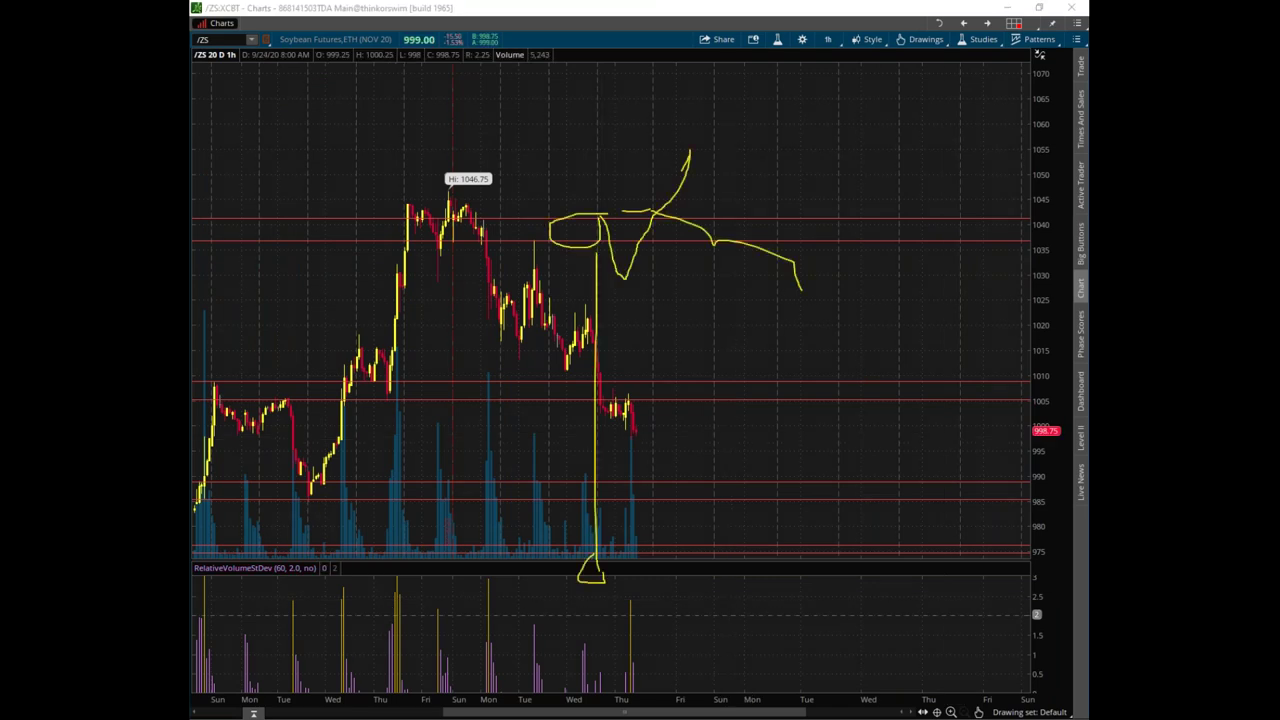
Sketch the /ZS downtrend, earlier rally, possible bounce, consolidation below 1005 and projected drop to the 985-990 levels, and clear the markup
left_click_drag(432, 208, 632, 379)
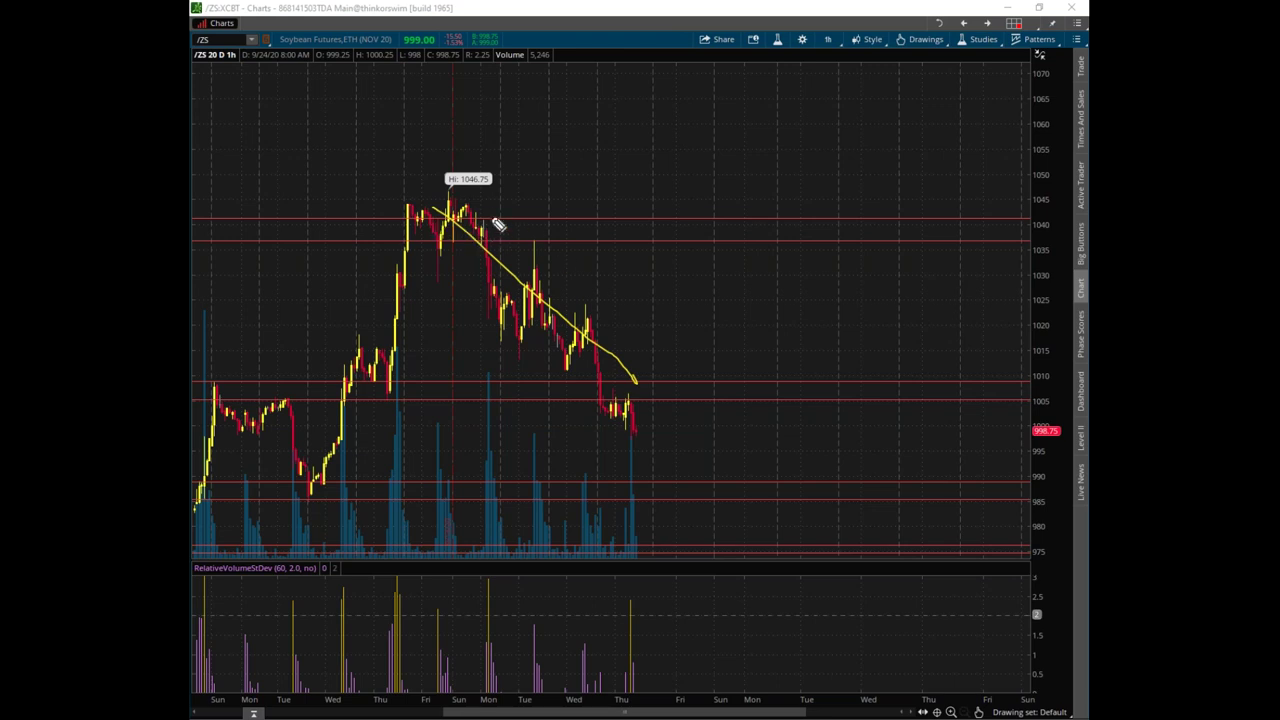
mouse_move(412, 378)
left_mouse_down()
mouse_move(380, 380)
mouse_move(423, 406)
mouse_move(391, 391)
mouse_move(403, 327)
mouse_move(472, 180)
left_mouse_up()
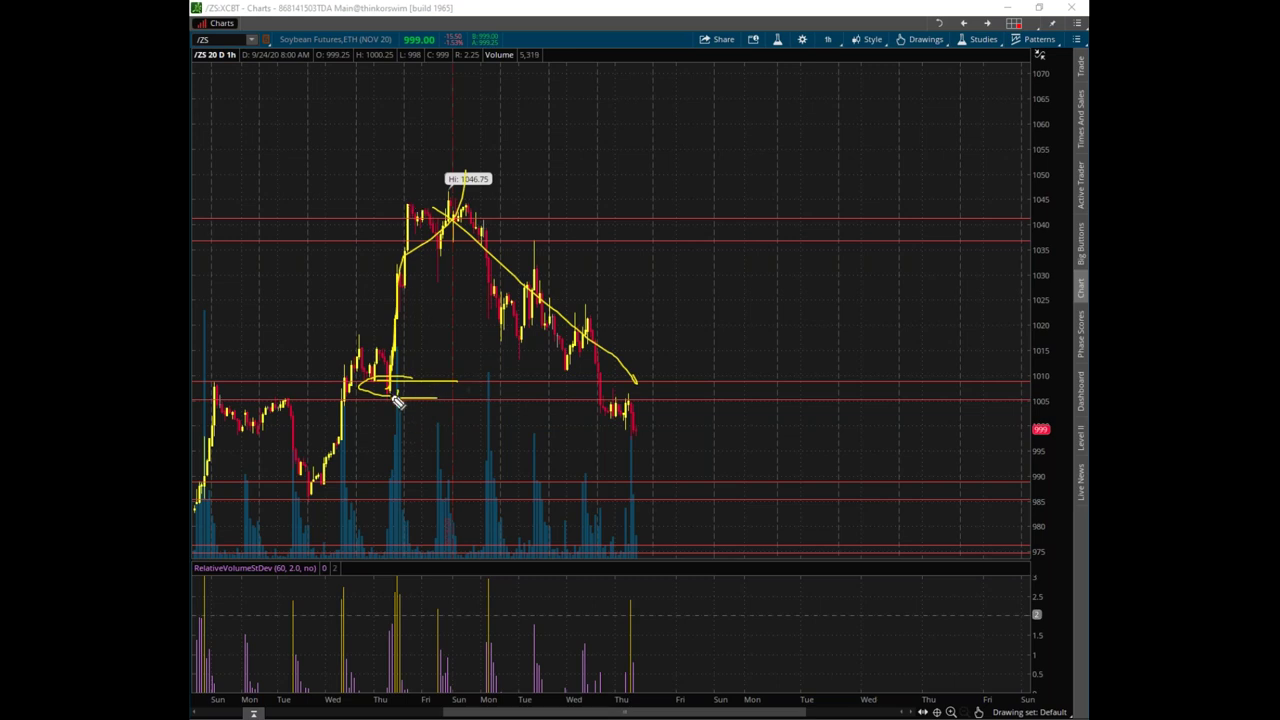
mouse_move(588, 345)
left_mouse_down()
mouse_move(603, 398)
mouse_move(675, 258)
mouse_move(670, 243)
left_mouse_up()
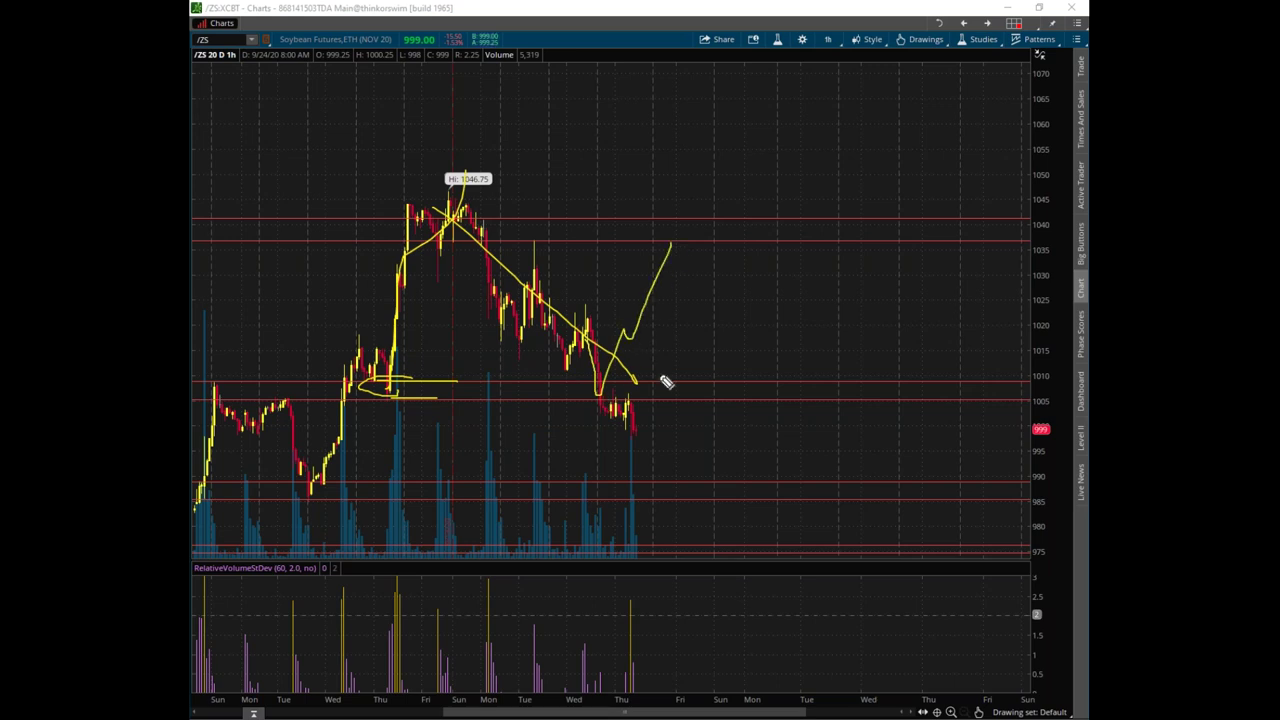
mouse_move(602, 370)
left_mouse_down()
mouse_move(608, 418)
mouse_move(634, 397)
mouse_move(603, 402)
mouse_move(624, 410)
left_mouse_up()
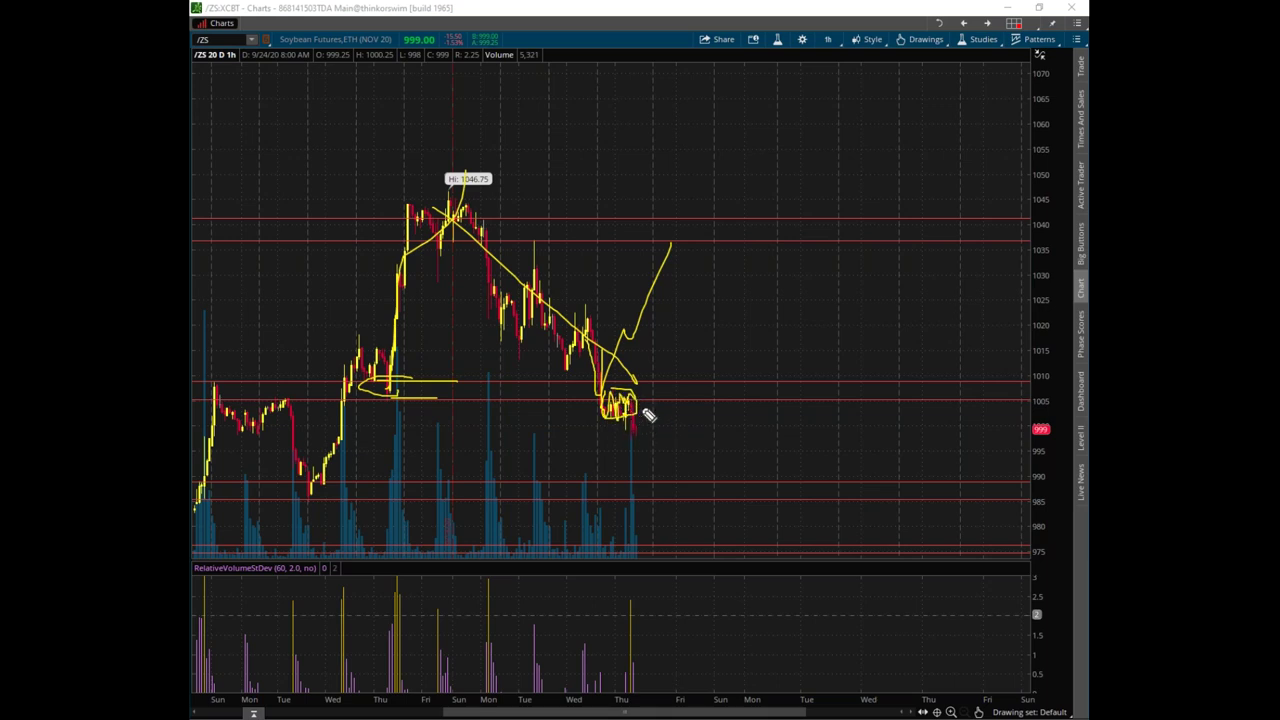
mouse_move(636, 410)
left_mouse_down()
mouse_move(660, 494)
mouse_move(678, 468)
left_mouse_up()
mouse_move(624, 422)
left_mouse_down()
mouse_move(640, 400)
mouse_move(623, 406)
mouse_move(686, 503)
left_mouse_up()
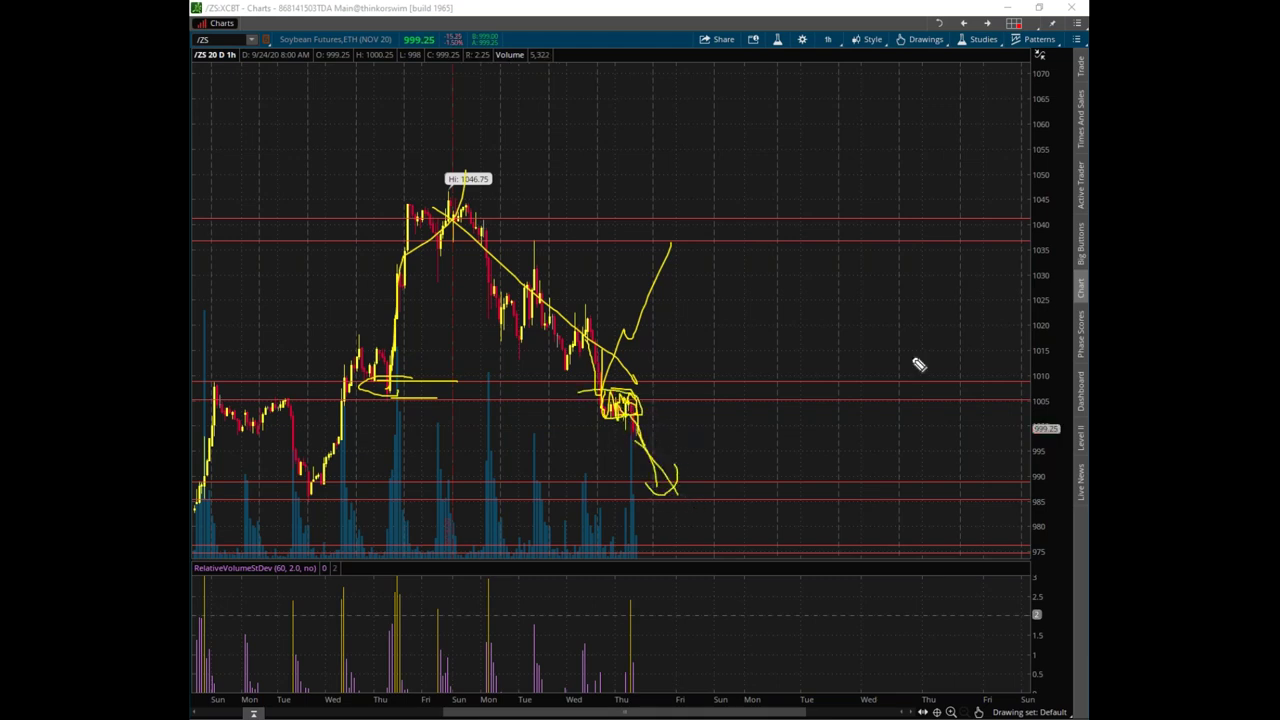
key("Escape")
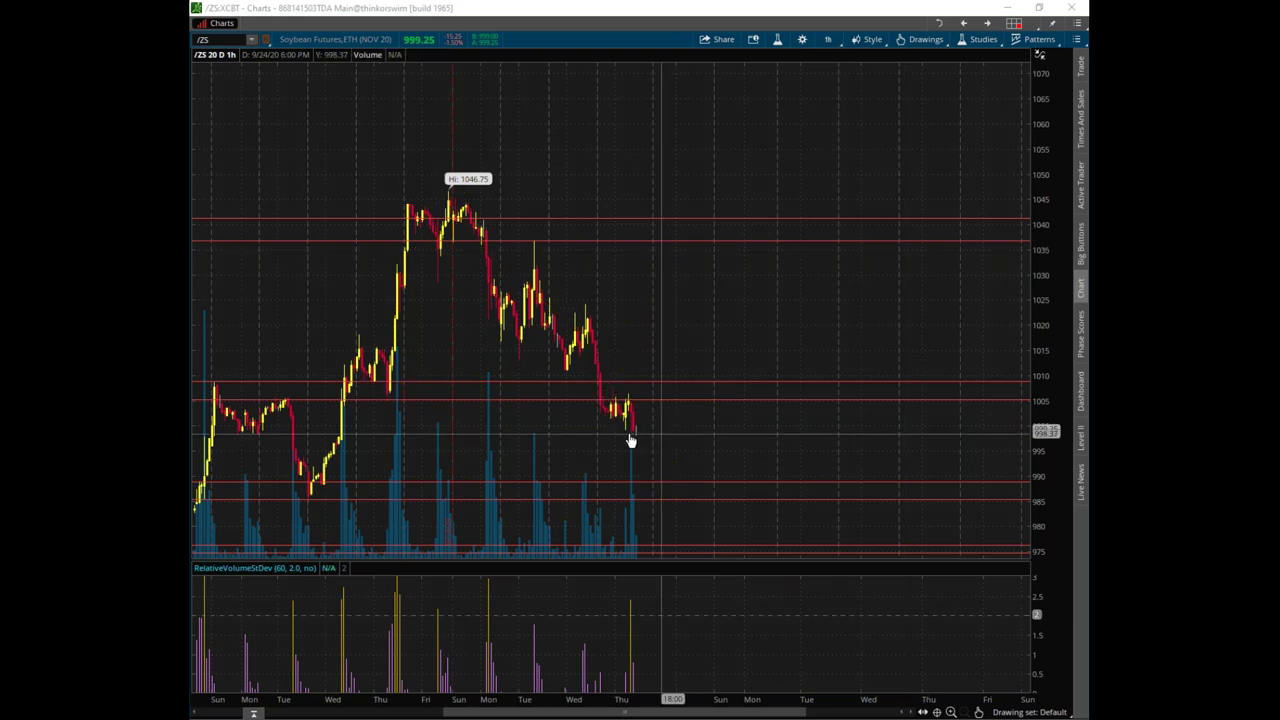
Restore the /ZS chart window, review its price levels over the Bookmap window, and move it and the /ES chart off the soybean heatmap
left_click(1039, 8)
left_click_drag(714, 72, 1279, 84)
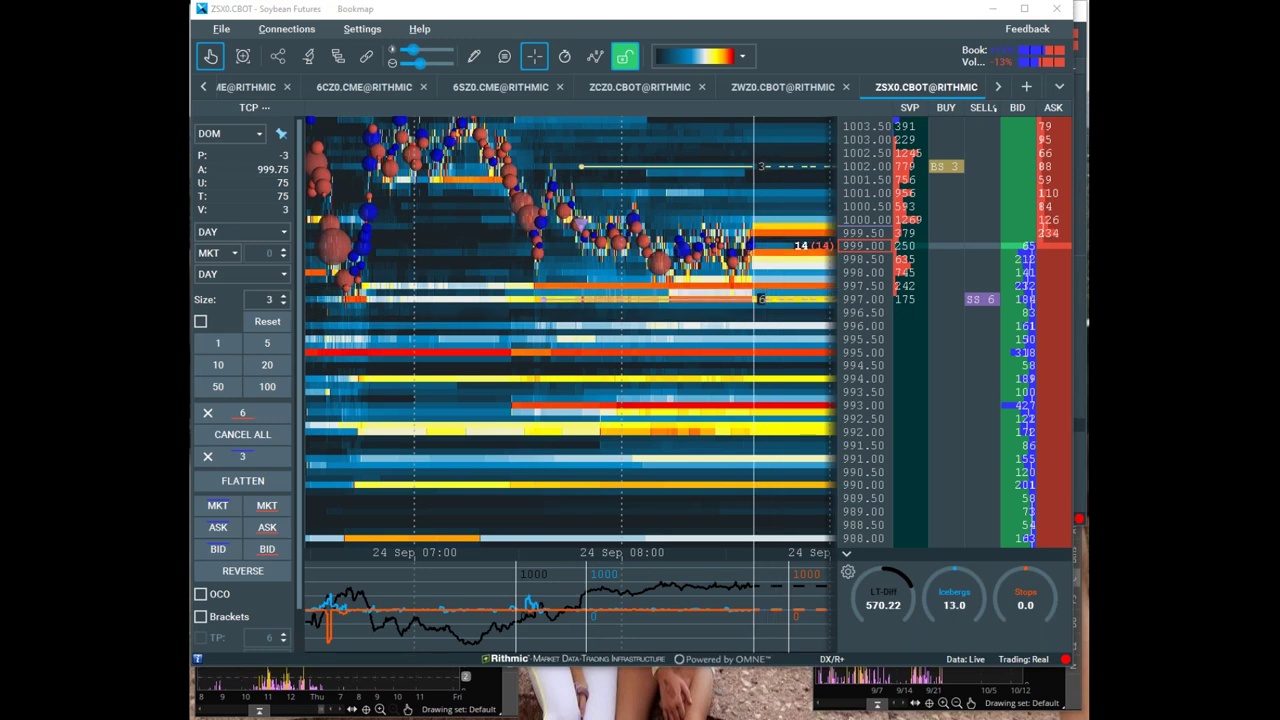
key("alt+Tab")
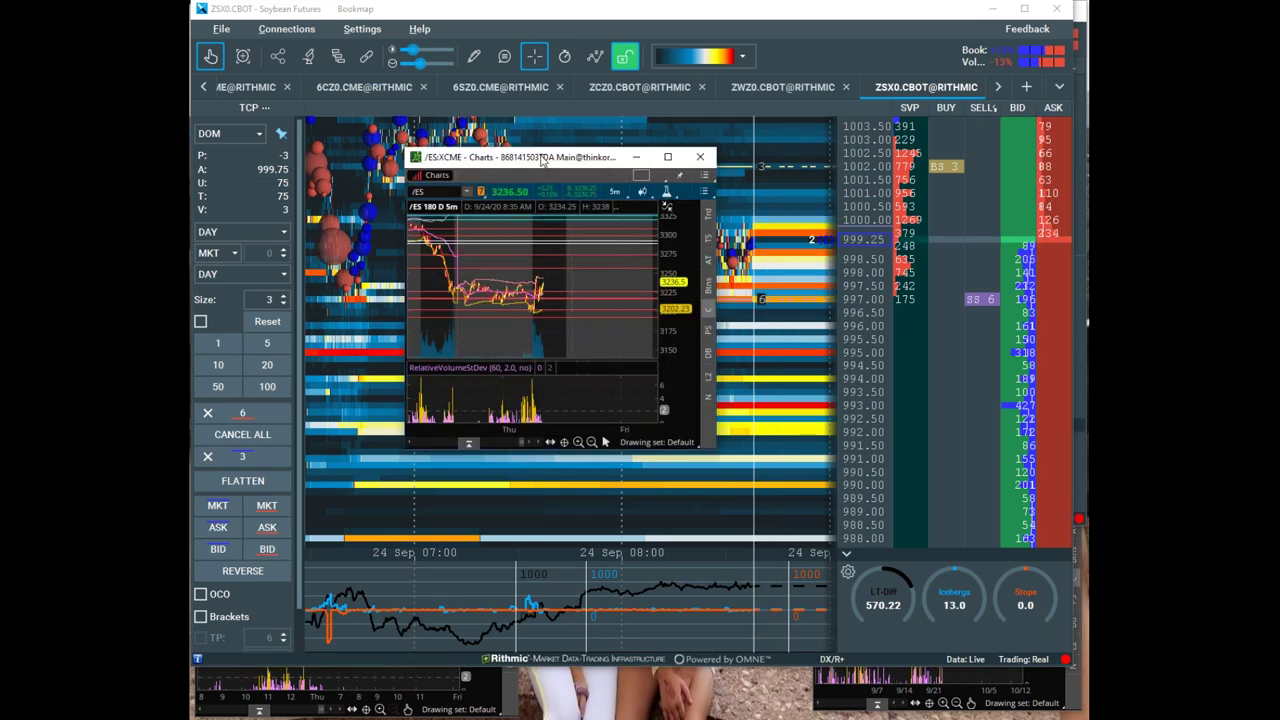
key("alt+Tab")
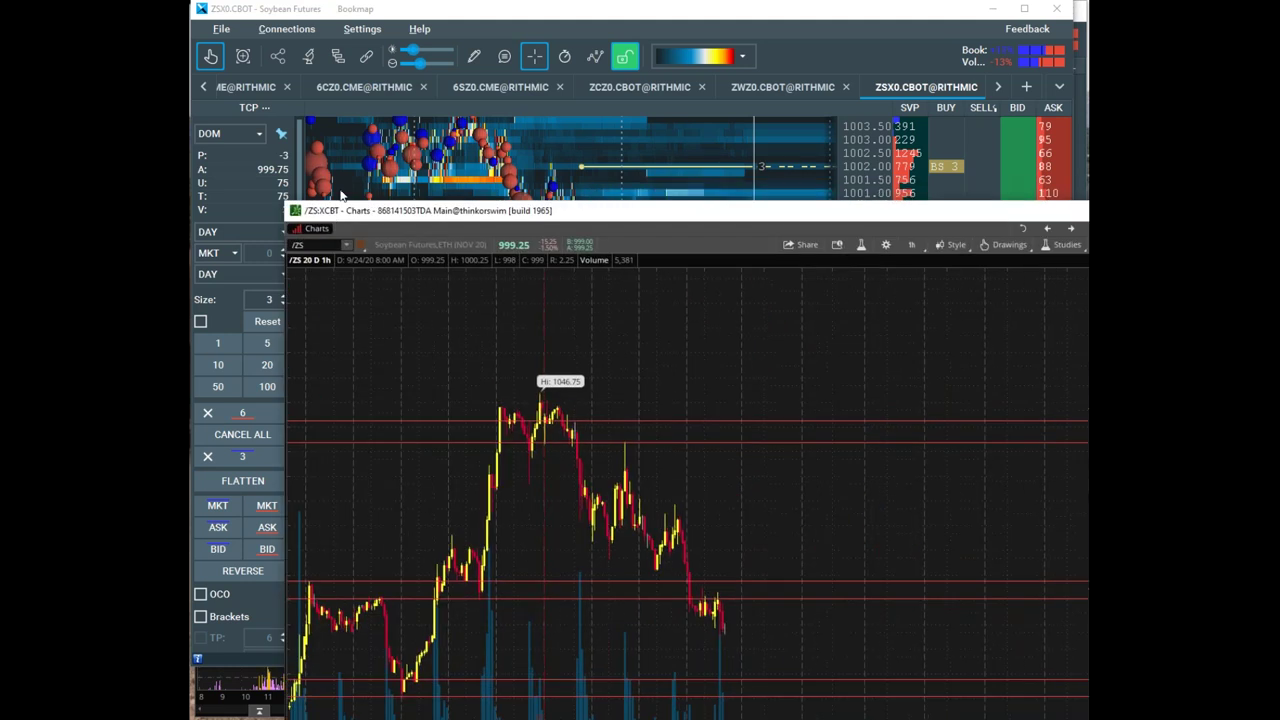
left_click_drag(337, 194, 250, 39)
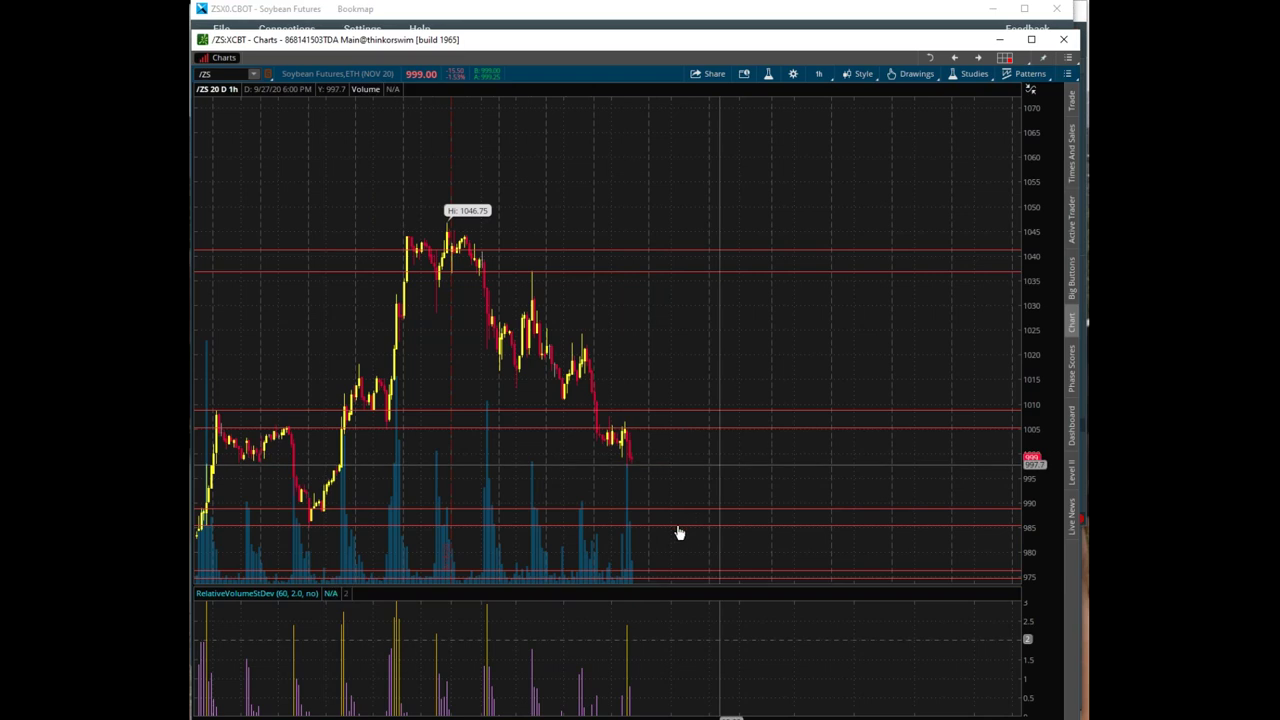
left_click_drag(951, 42, 1279, 41)
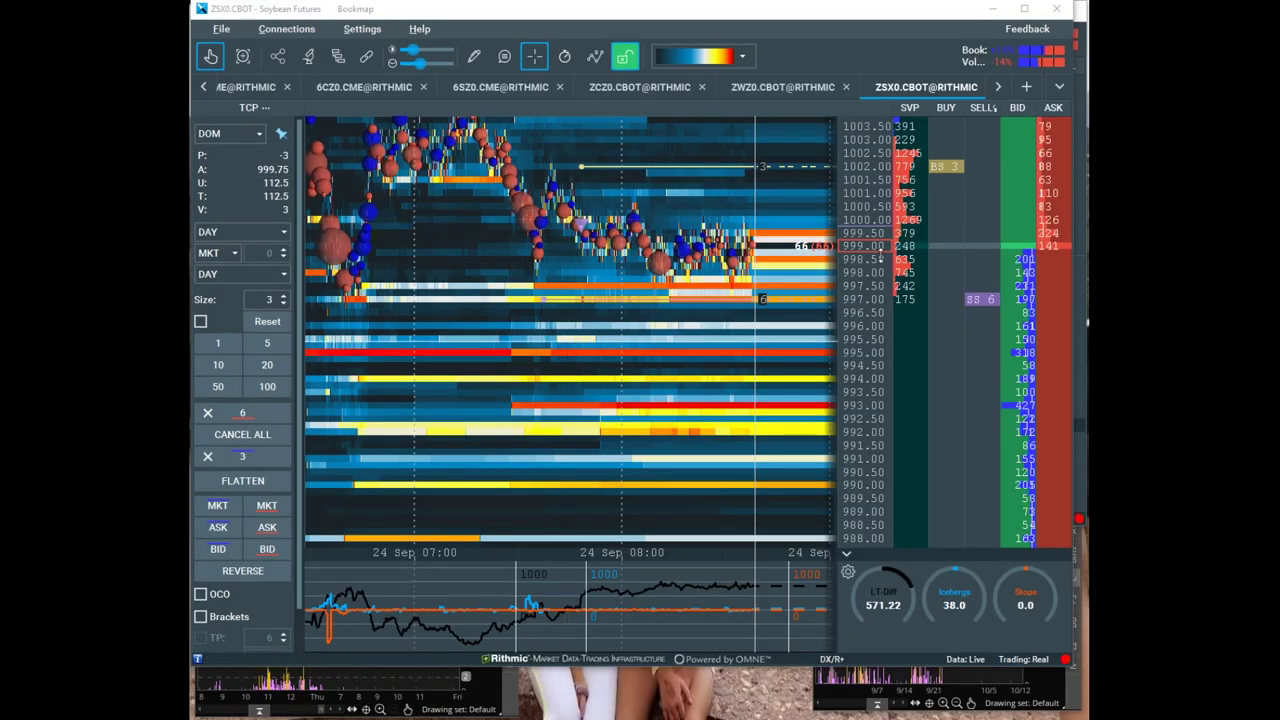
Open the soybean Stops indicator settings in the Stops&Icebergs tracker, and move the plugin configuration dialog off the heatmap
left_click(848, 572)
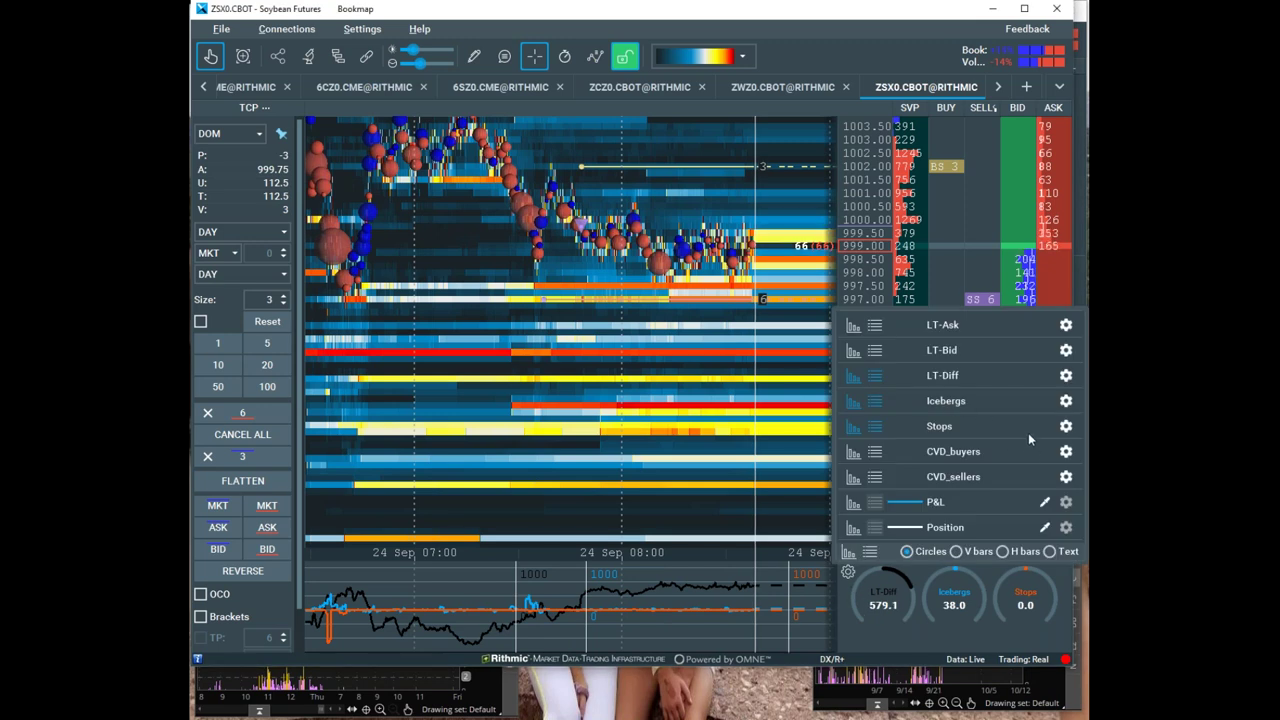
left_click(1066, 426)
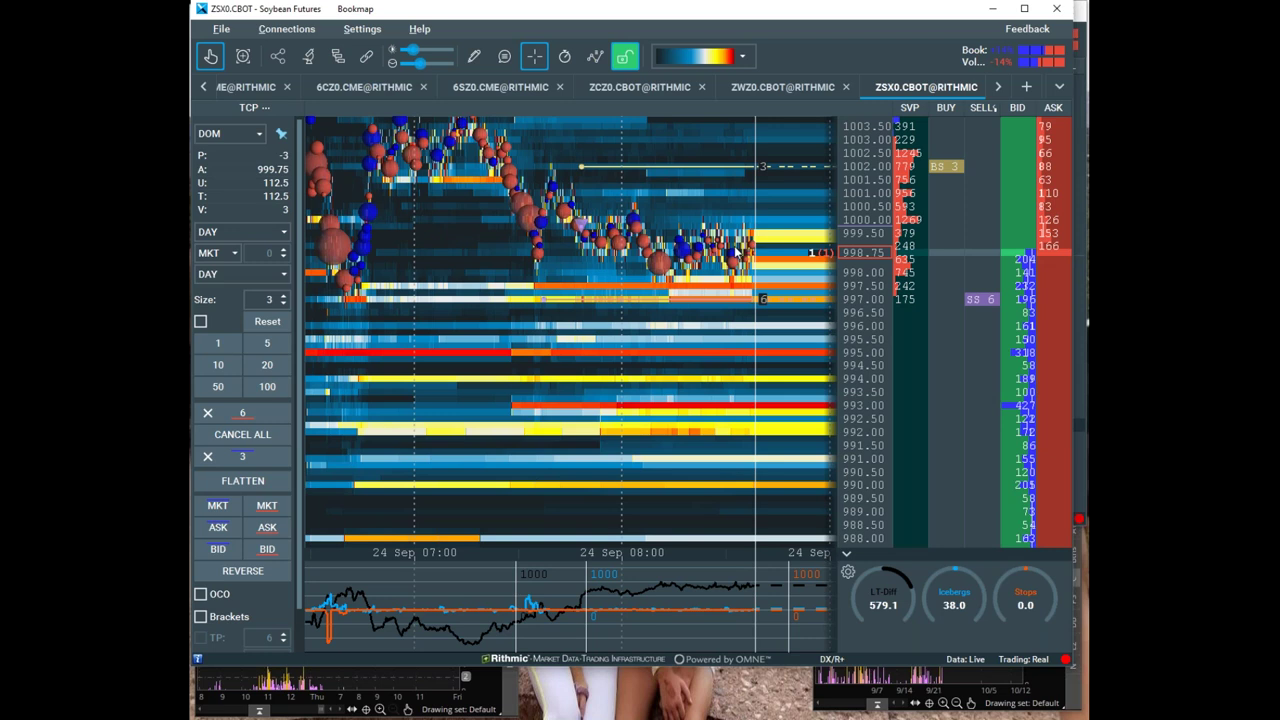
scroll(585, 251, "down", 5)
scroll(600, 260, "up", 5)
left_click(581, 223)
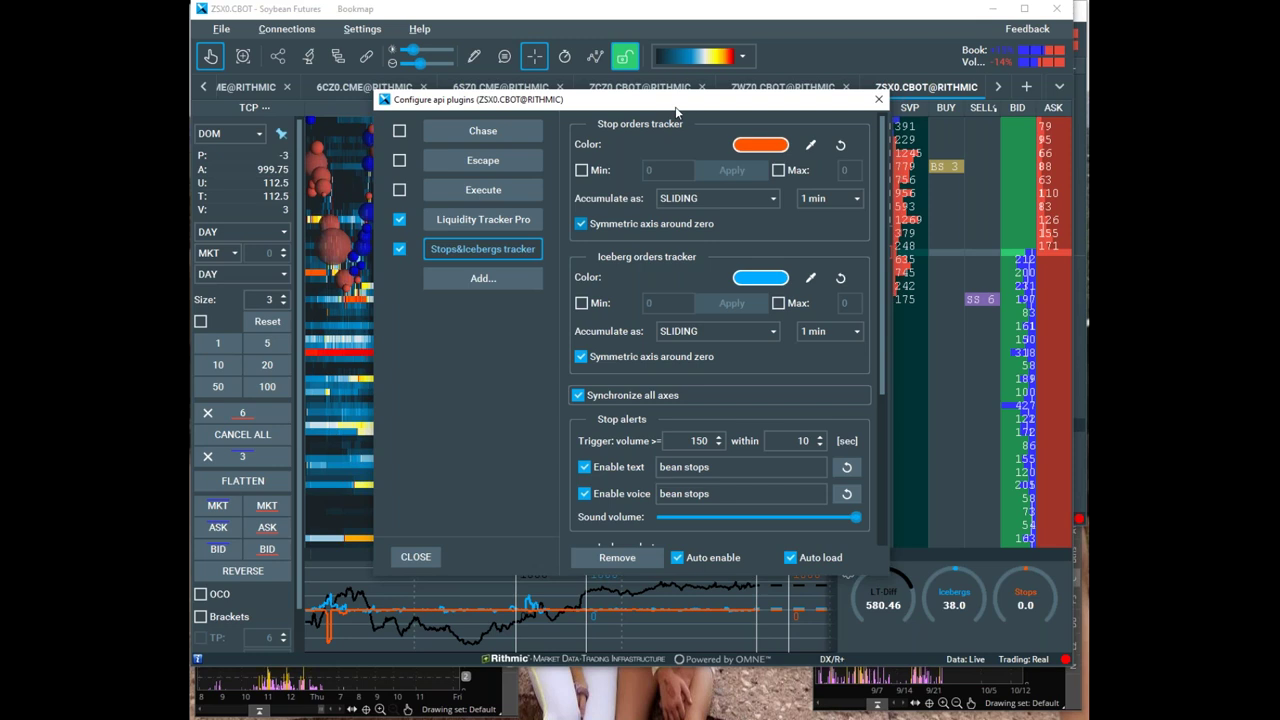
left_click_drag(674, 104, 1279, 108)
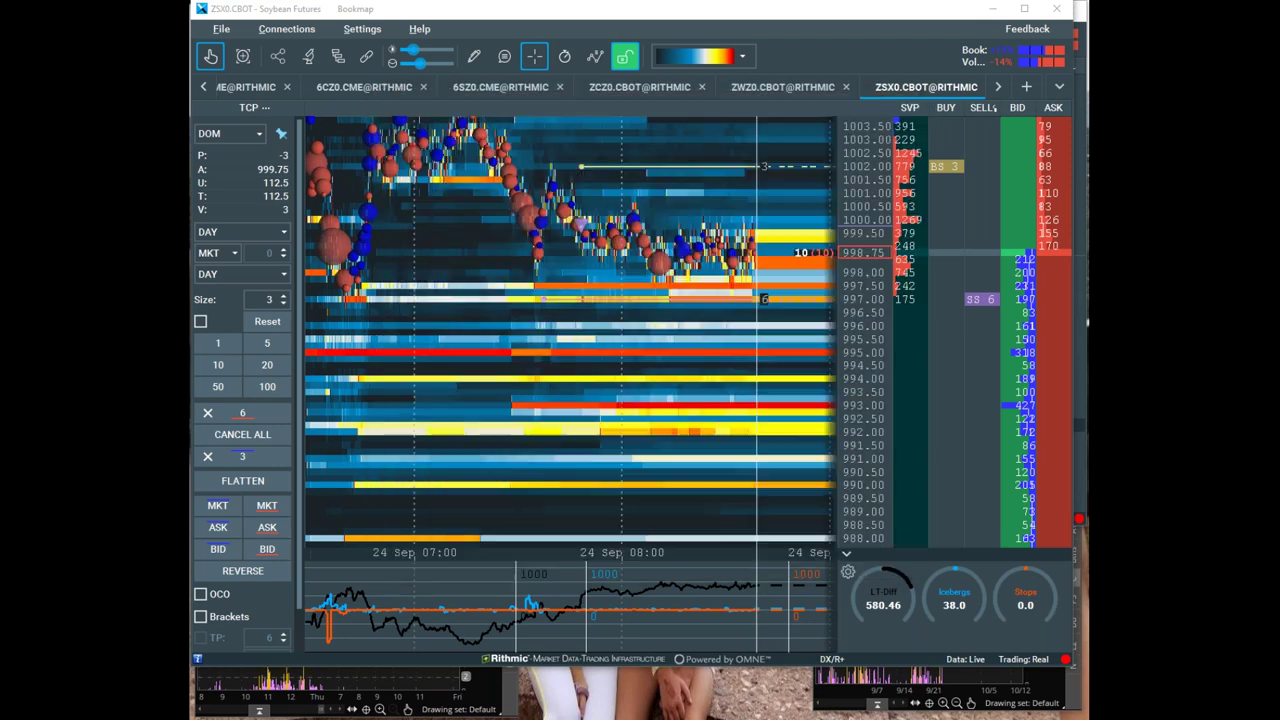
Examine the soybean heatmap on a wider time scale, and glance at the gold futures window before moving it off the screen
scroll(785, 350, "down", 1)
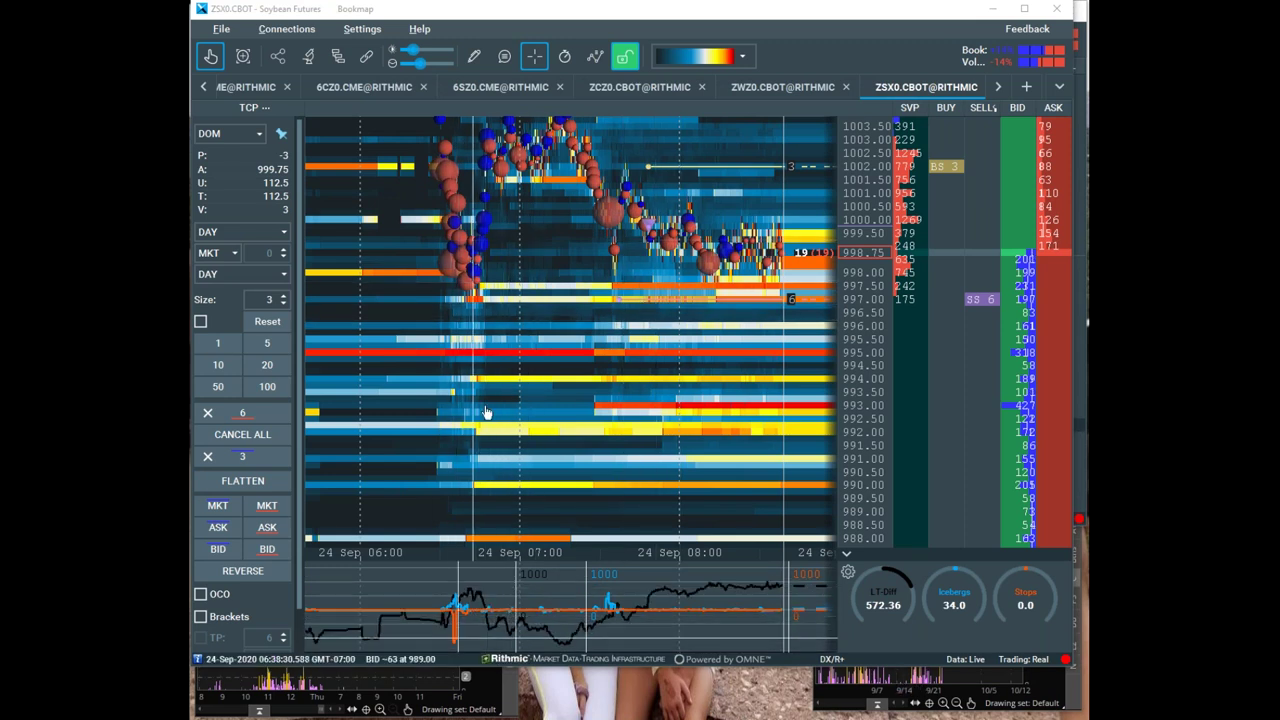
scroll(584, 398, "up", 1)
scroll(584, 398, "down", 2)
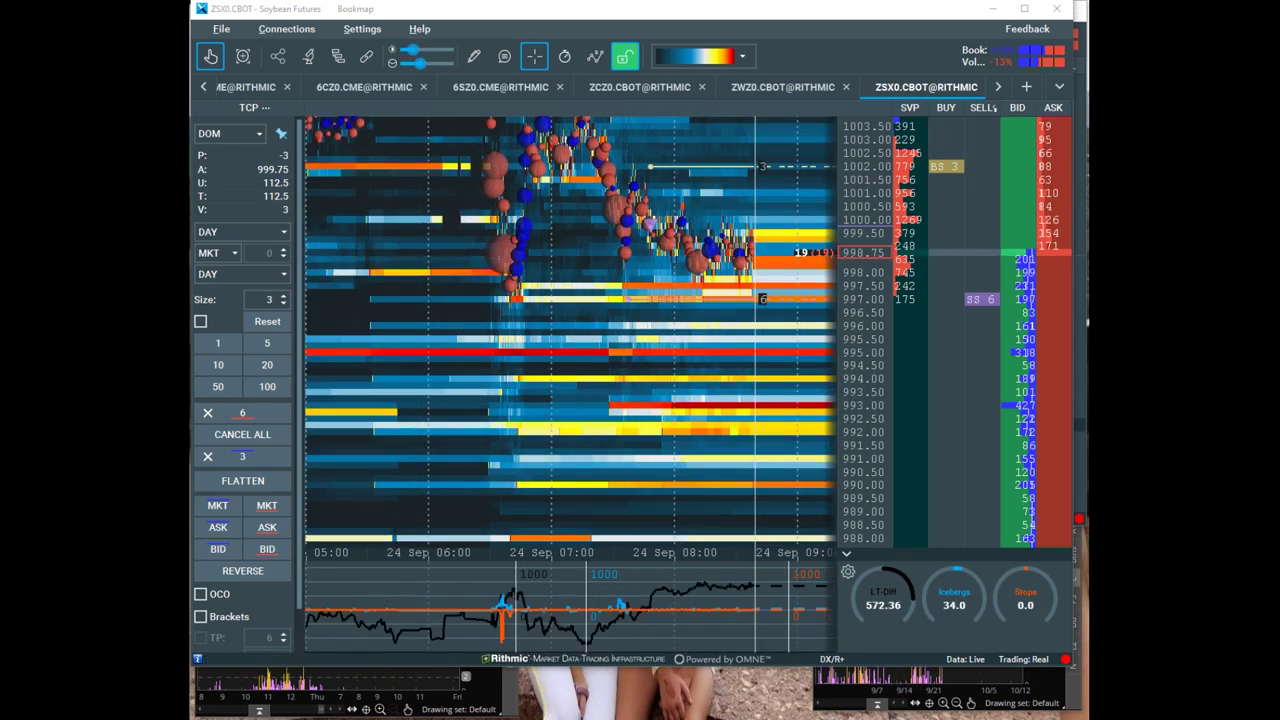
left_click_drag(0, 191, 714, 48)
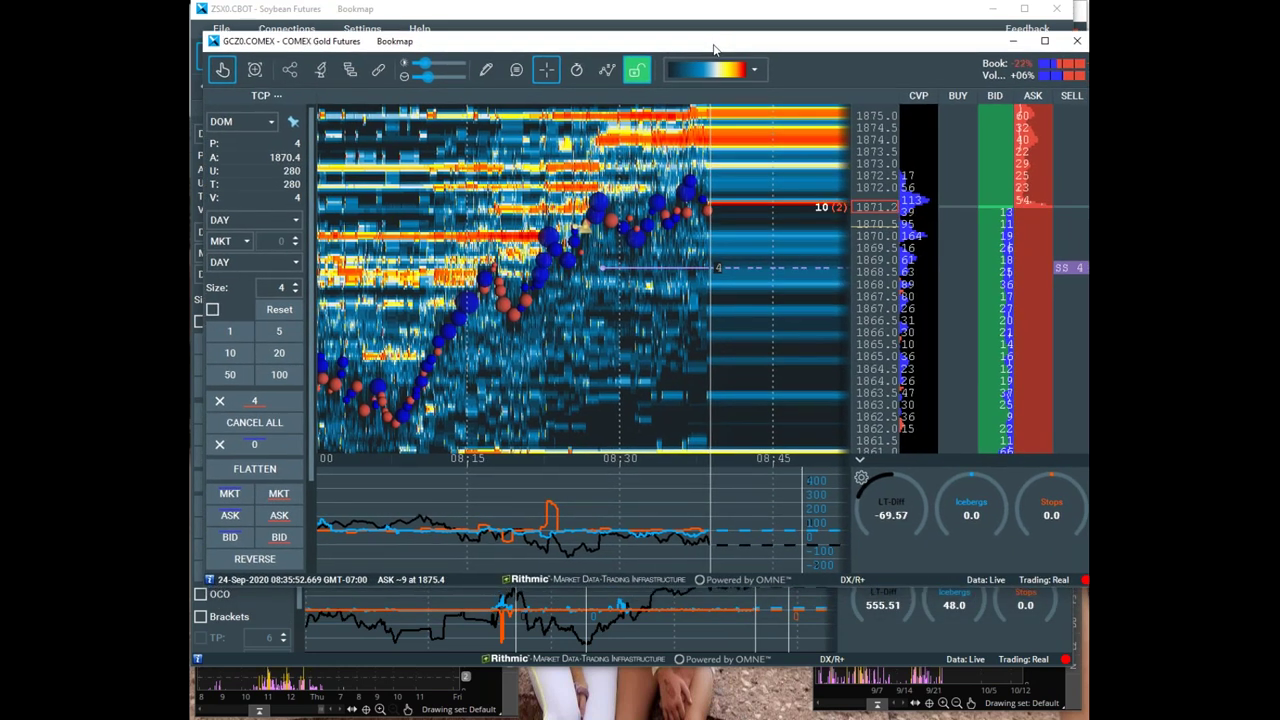
left_click_drag(714, 48, 190, 48)
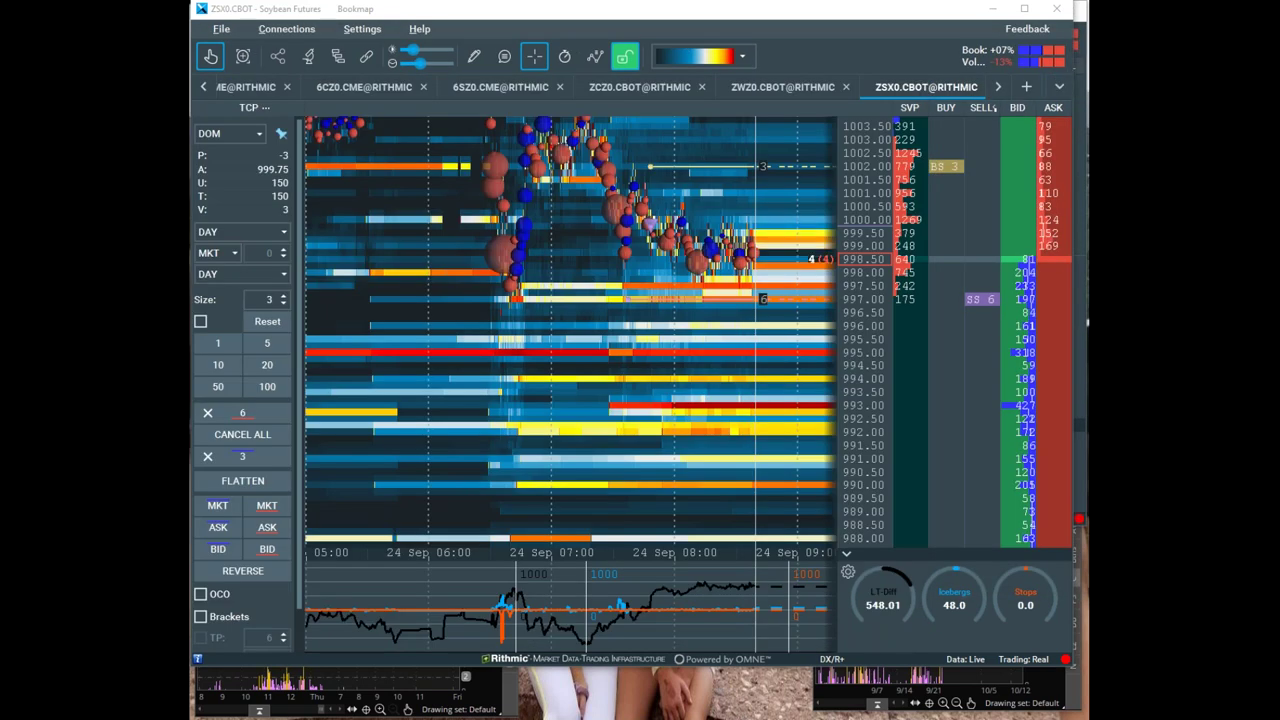
Bring the plugin configuration dialog back over the soybean heatmap, and examine the stop and iceberg alert settings
left_click_drag(1279, 135, 692, 135)
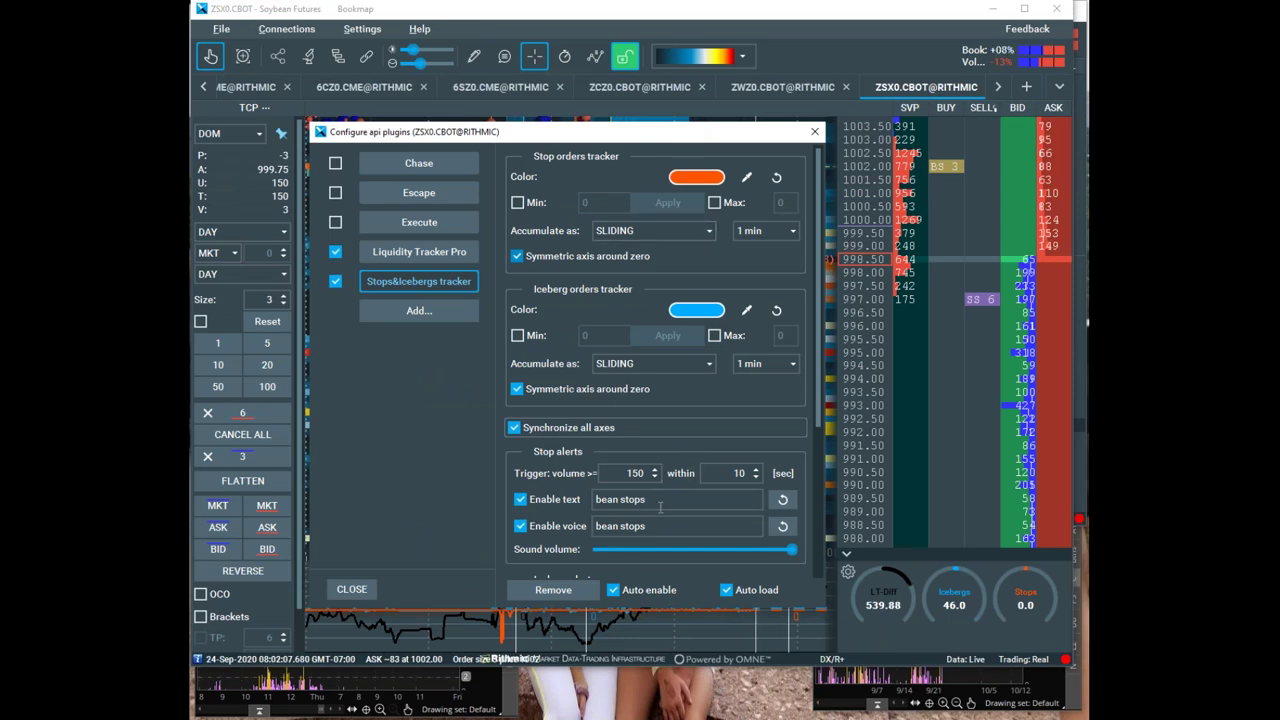
scroll(674, 378, "down", 3)
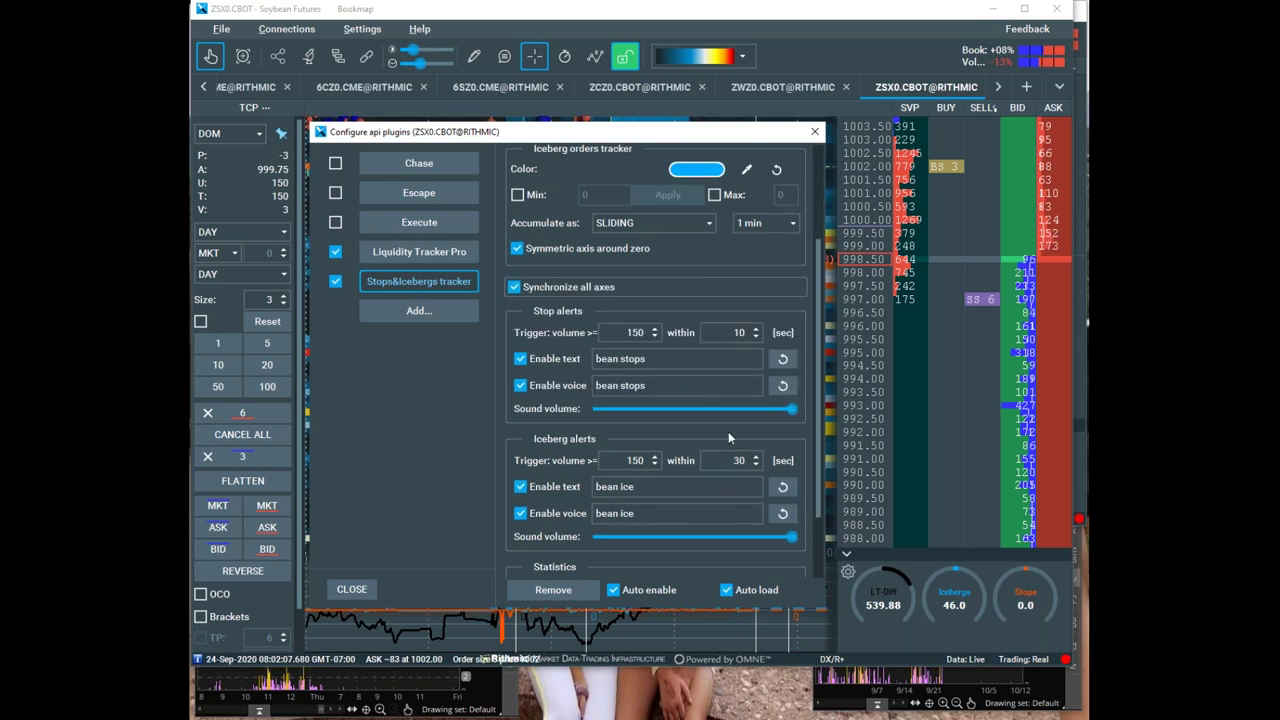
Move the plugin configuration dialog aside, and review the Sound alerts list before moving it off the soybean heatmap
left_click_drag(658, 140, 866, 59)
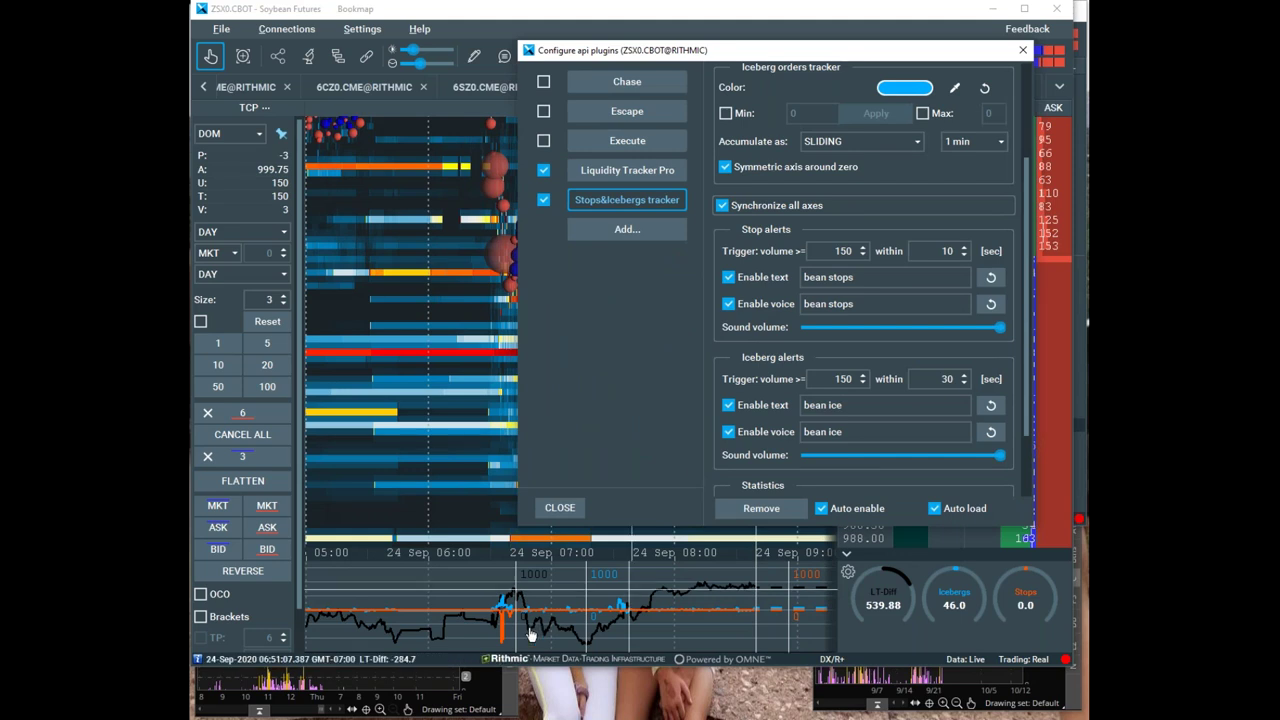
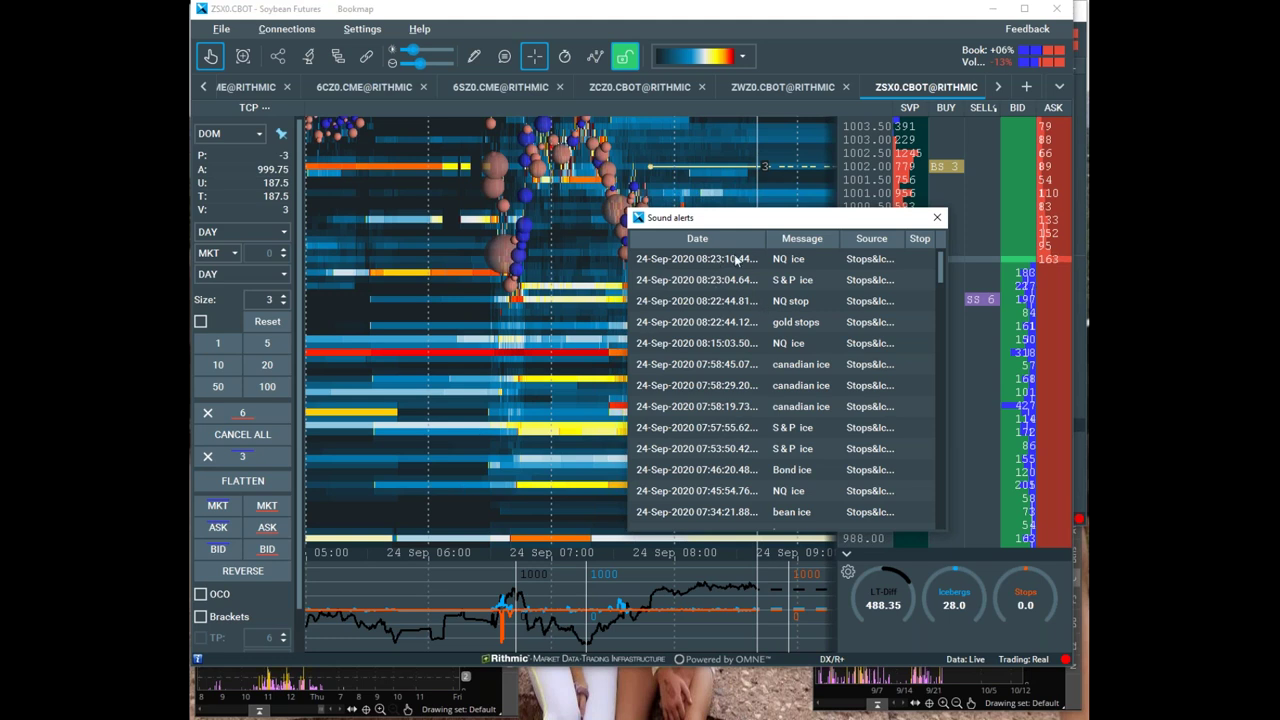
left_click_drag(789, 219, 820, 0)
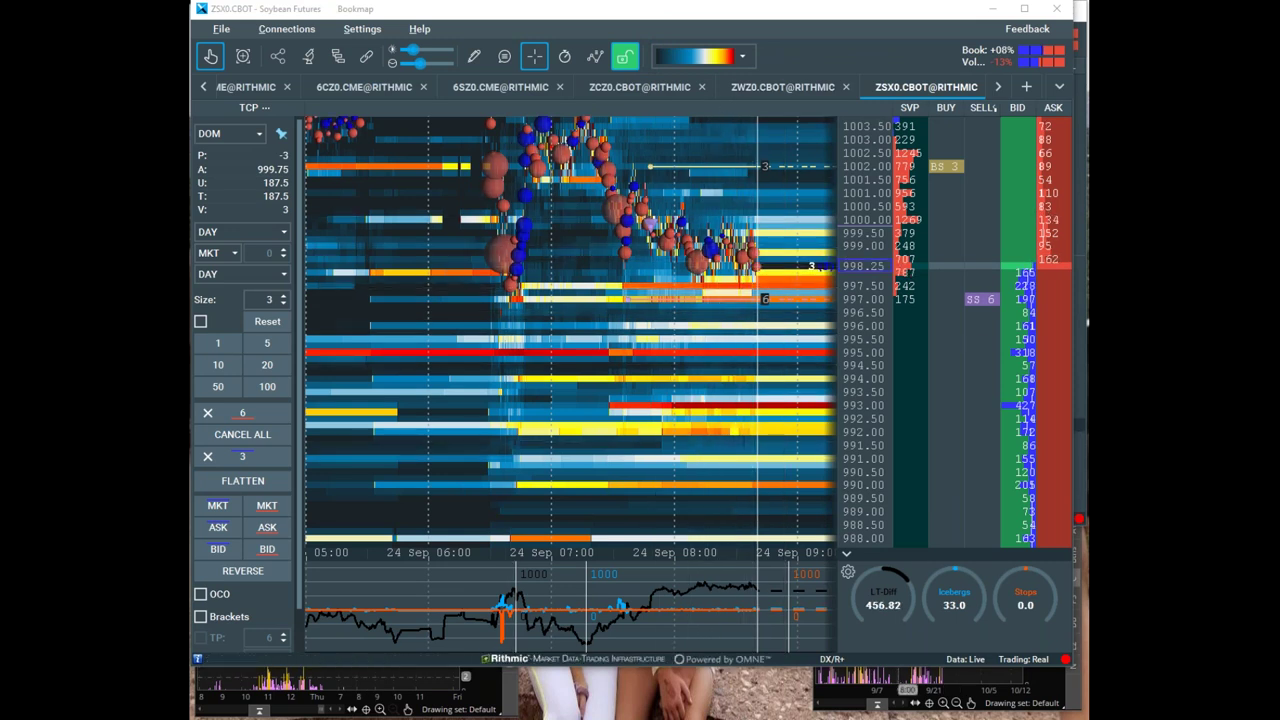
Open the soybean Icebergs indicator settings, and examine the order tracker and alert options of the Stops&Icebergs tracker
left_click(847, 572)
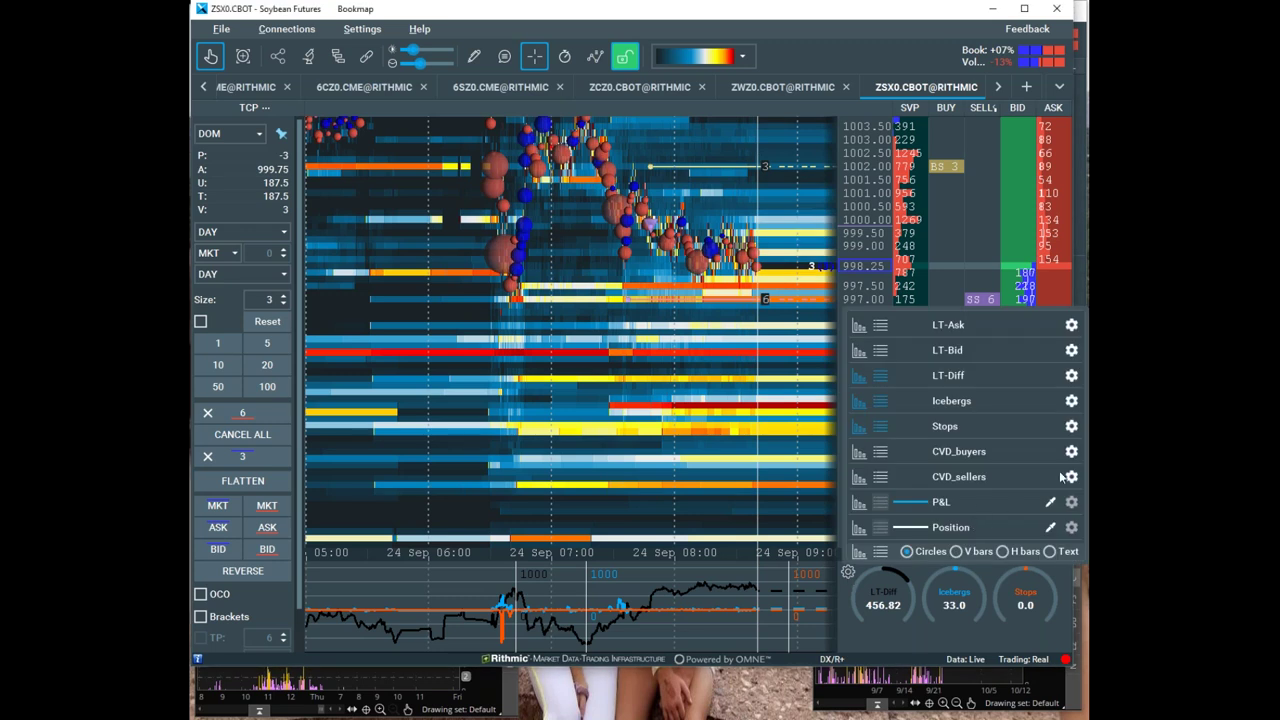
left_click(1071, 400)
scroll(716, 309, "up", 2)
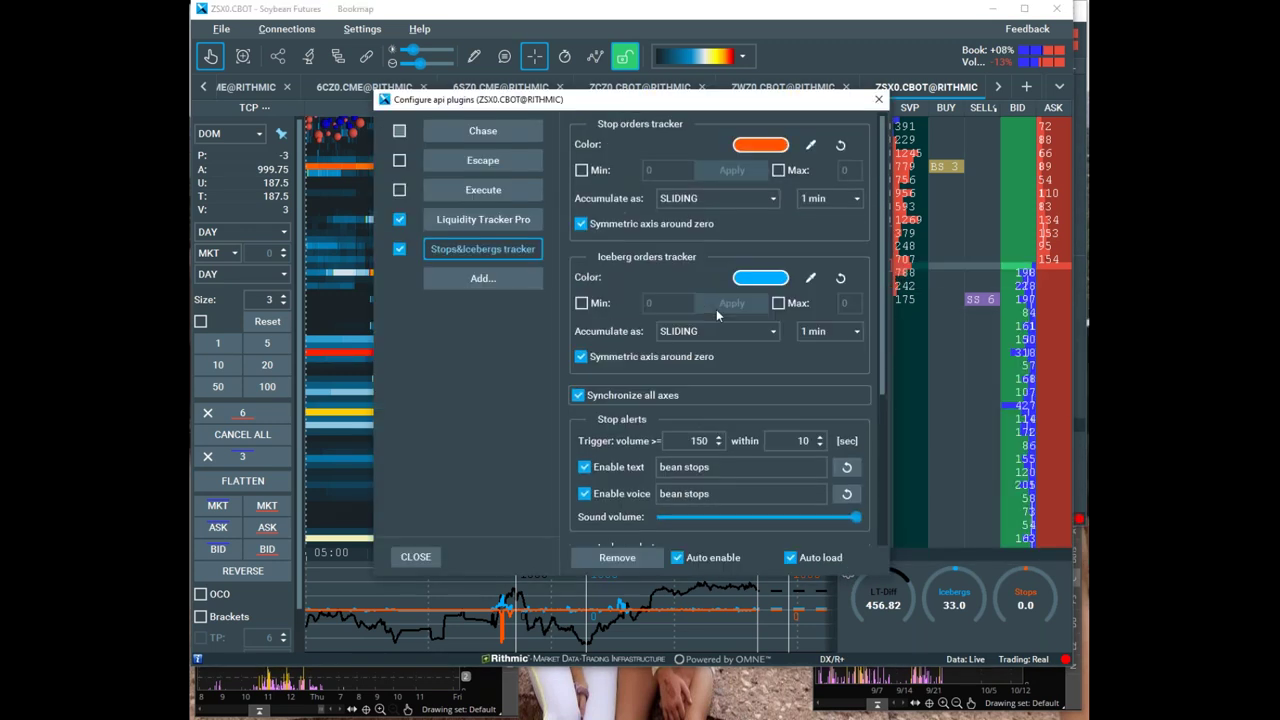
scroll(867, 337, "down", 3)
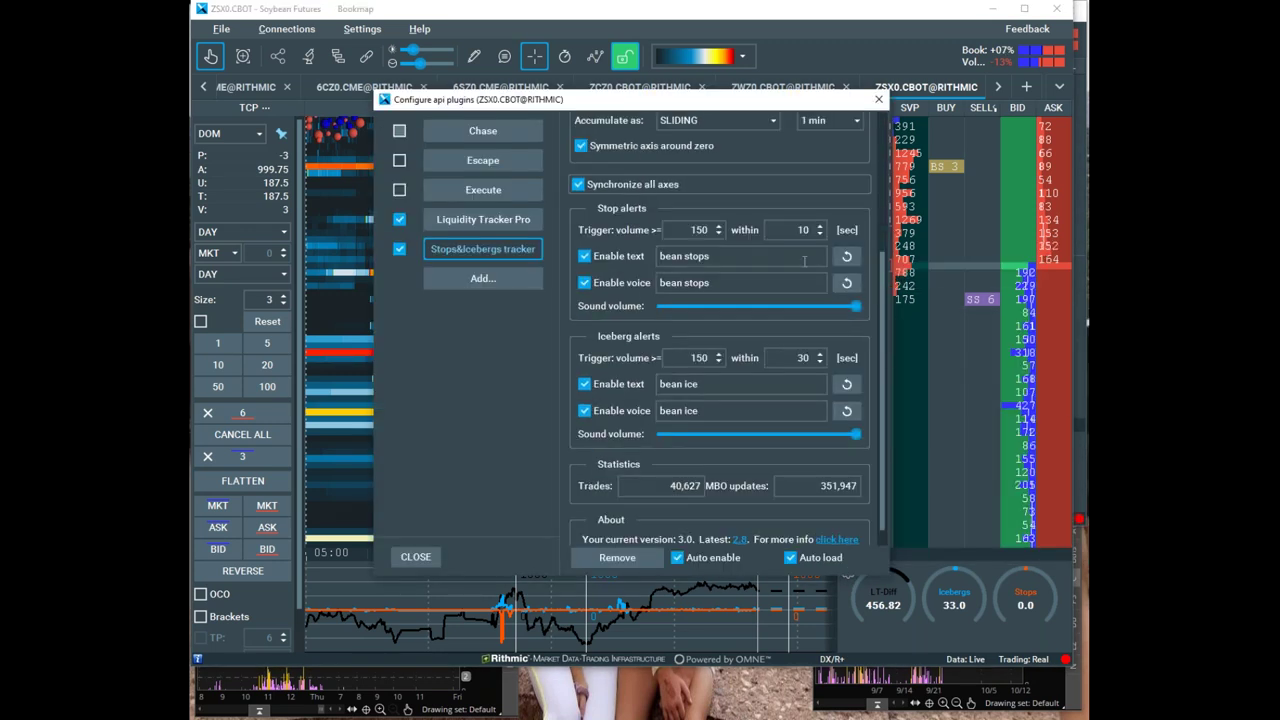
scroll(766, 263, "up", 2)
scroll(747, 240, "down", 3)
scroll(767, 222, "up", 3)
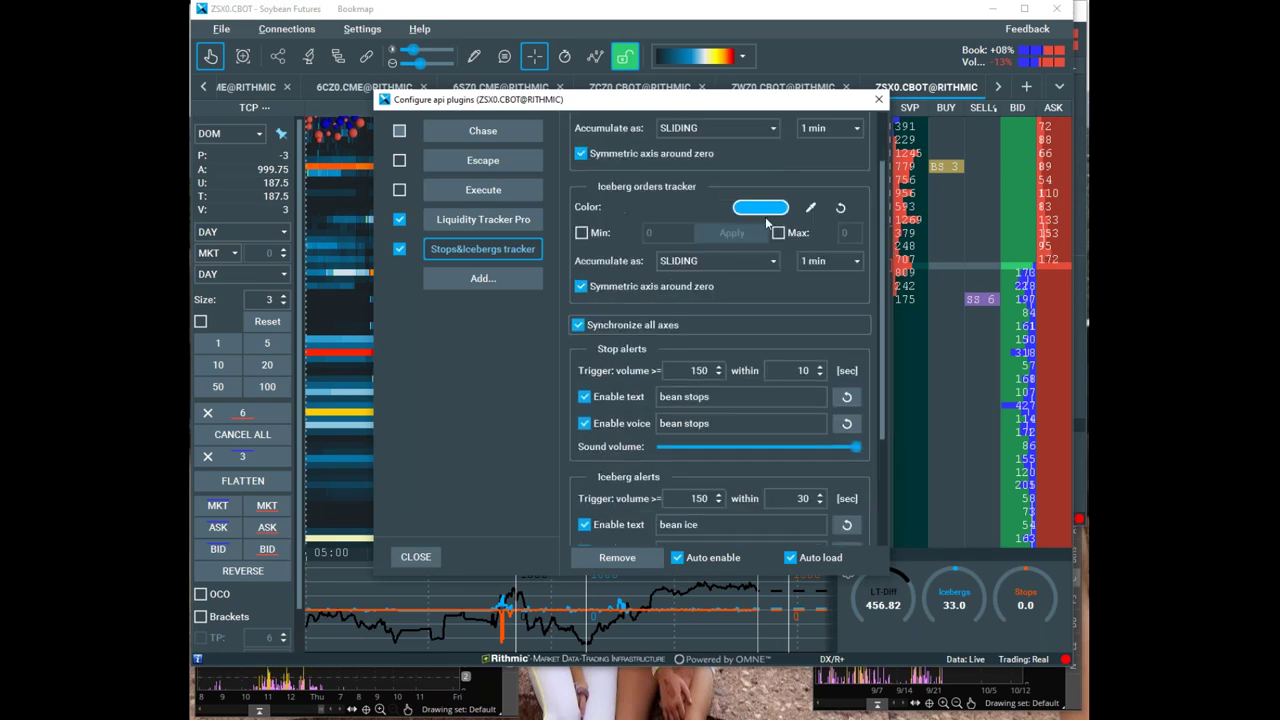
Set both the stop and iceberg orders trackers to accumulate as EXPONENTIAL, and close the plugin configuration
left_click(770, 131)
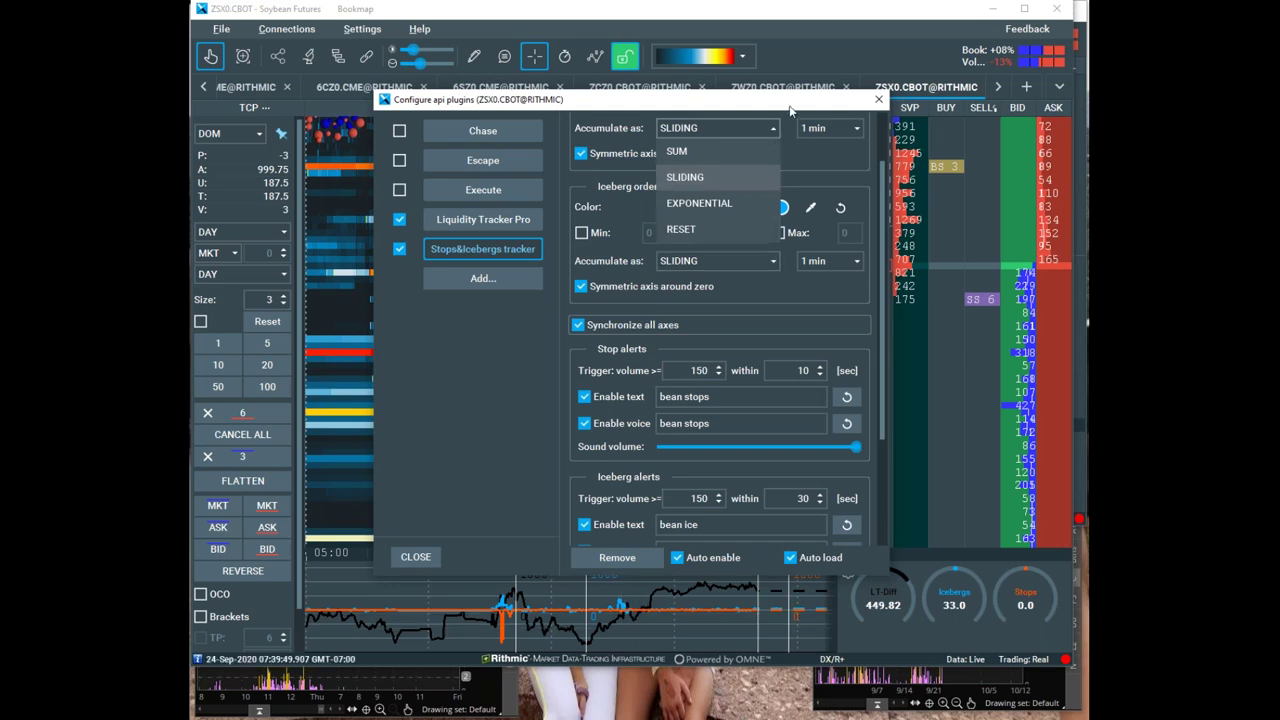
left_click(710, 203)
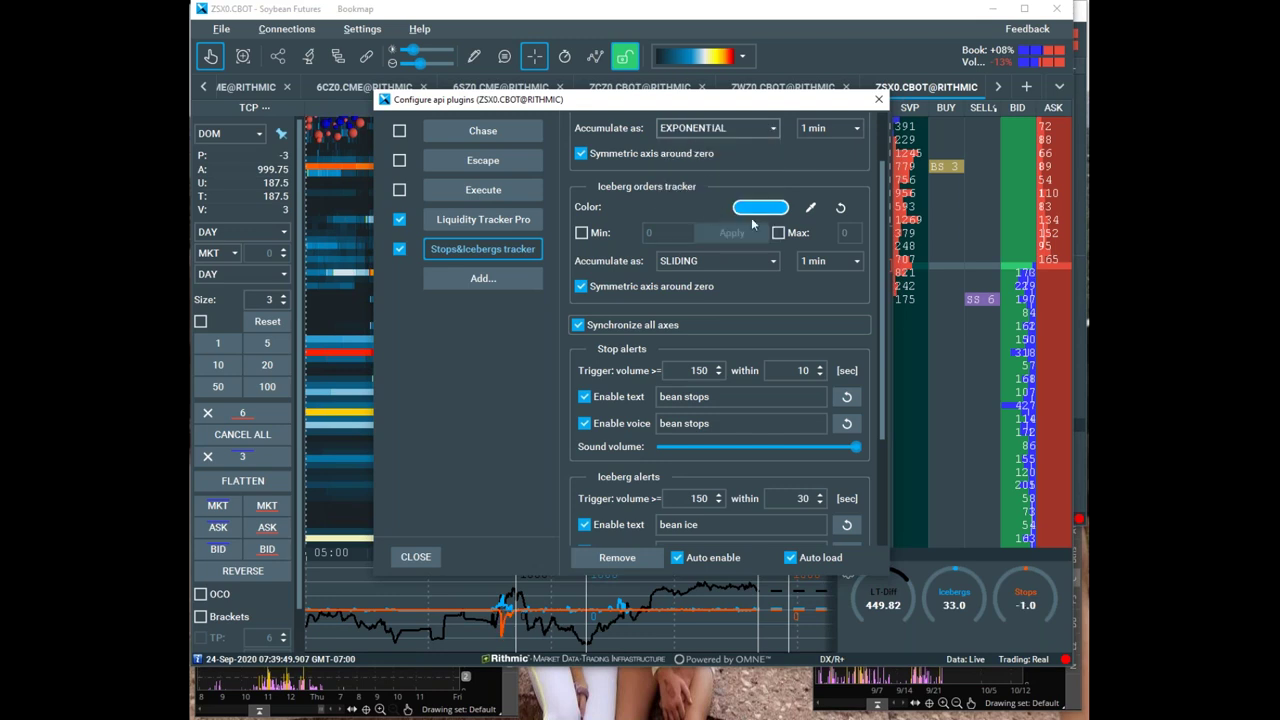
scroll(734, 309, "up", 2)
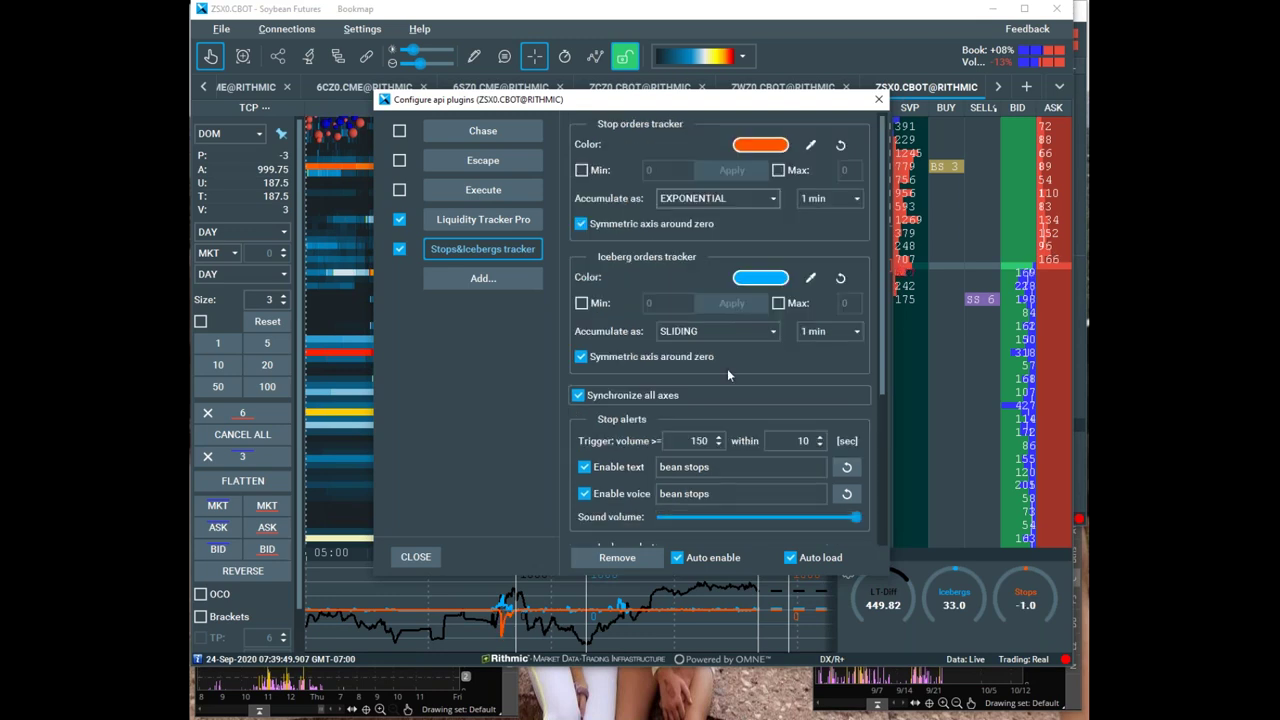
left_click(719, 331)
left_click(724, 404)
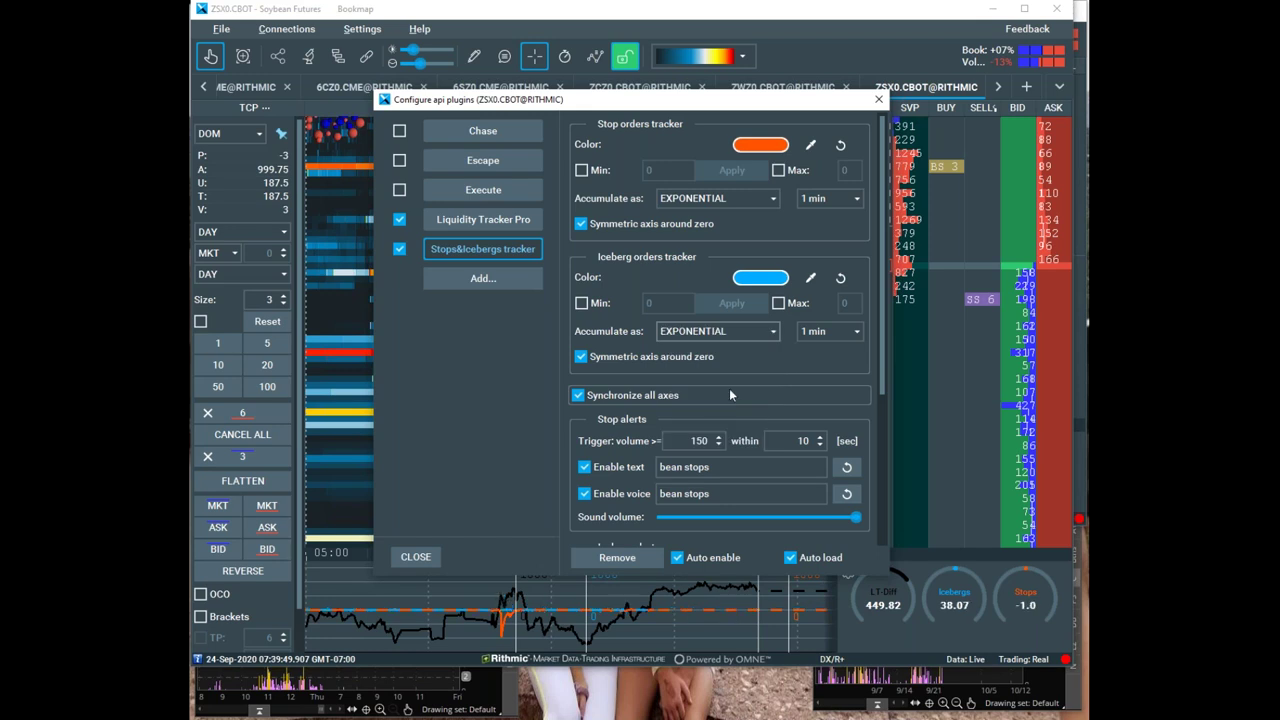
left_click(878, 99)
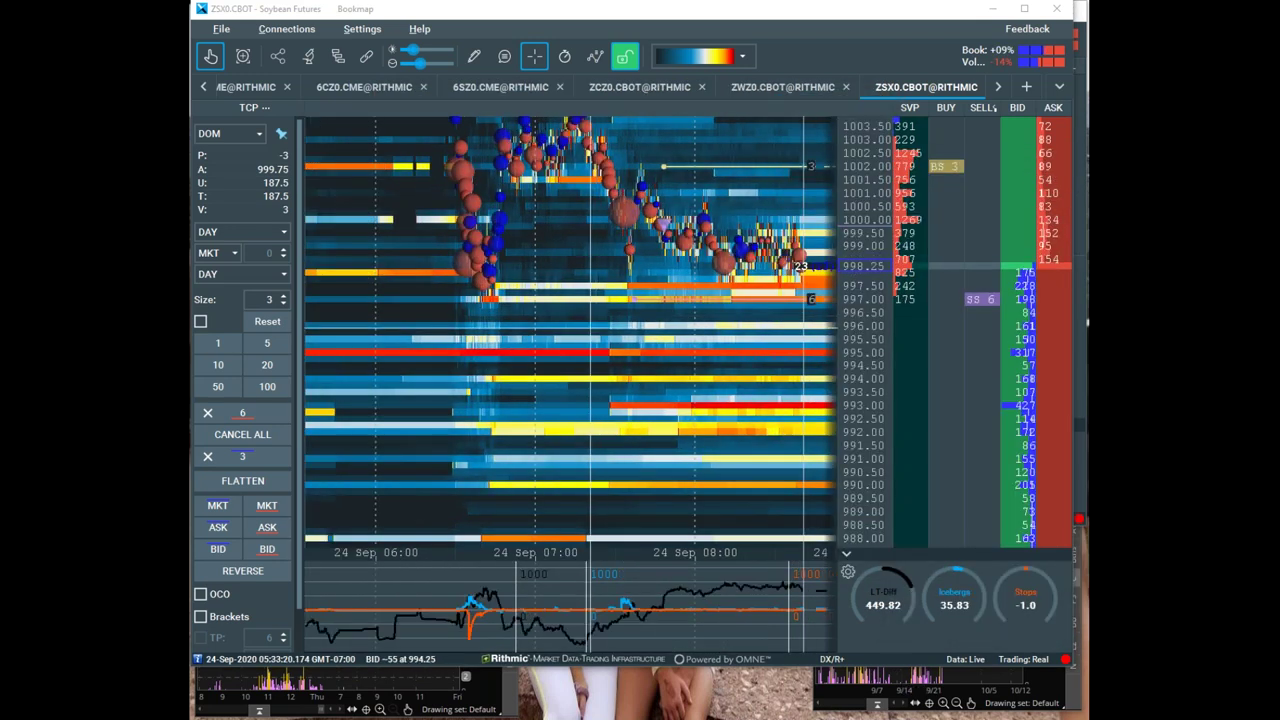
Bring the gold futures window over the soybean window, maximize it, and examine its heatmap on different time scales
left_click_drag(190, 272, 655, 72)
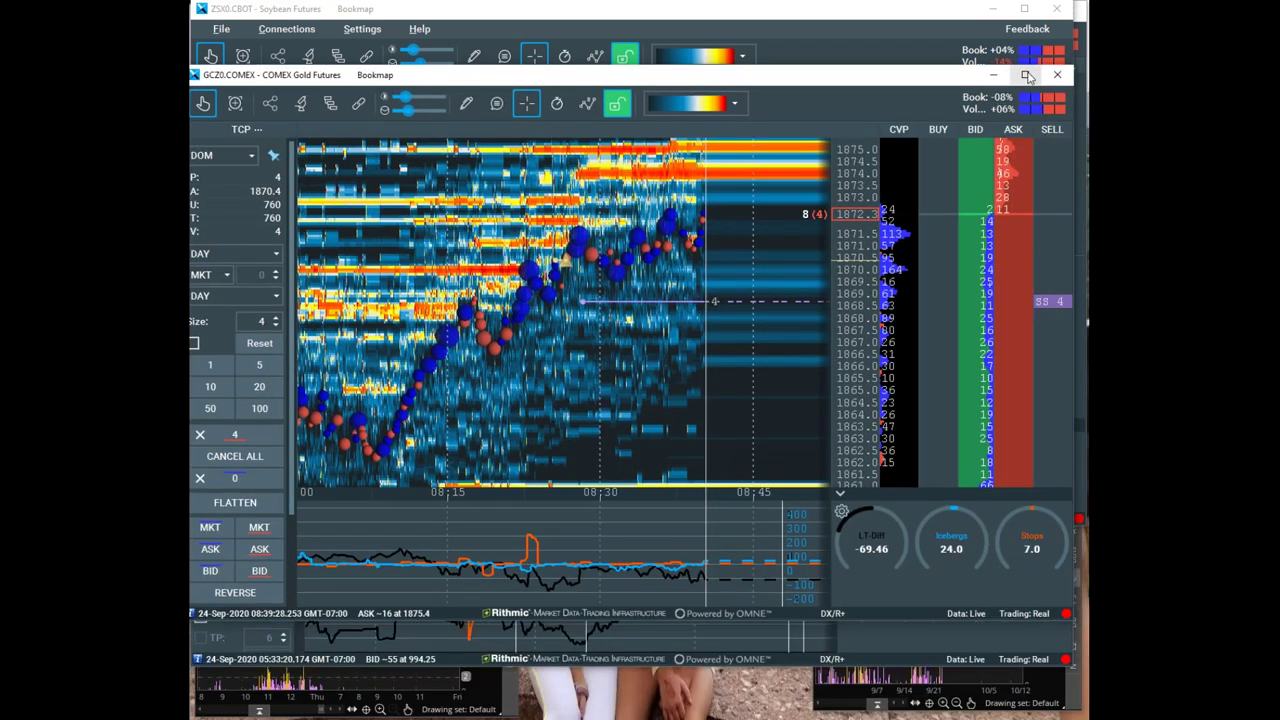
left_click(1025, 75)
scroll(554, 500, "up", 3)
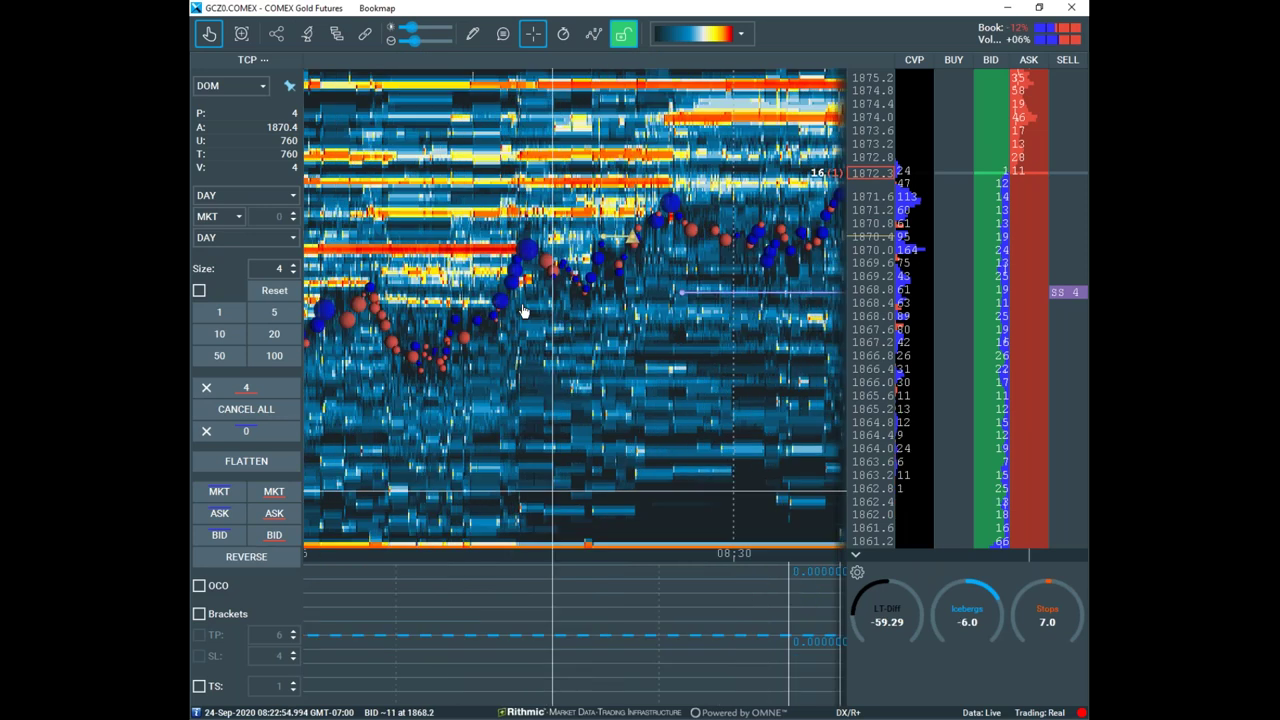
scroll(585, 386, "up", 1)
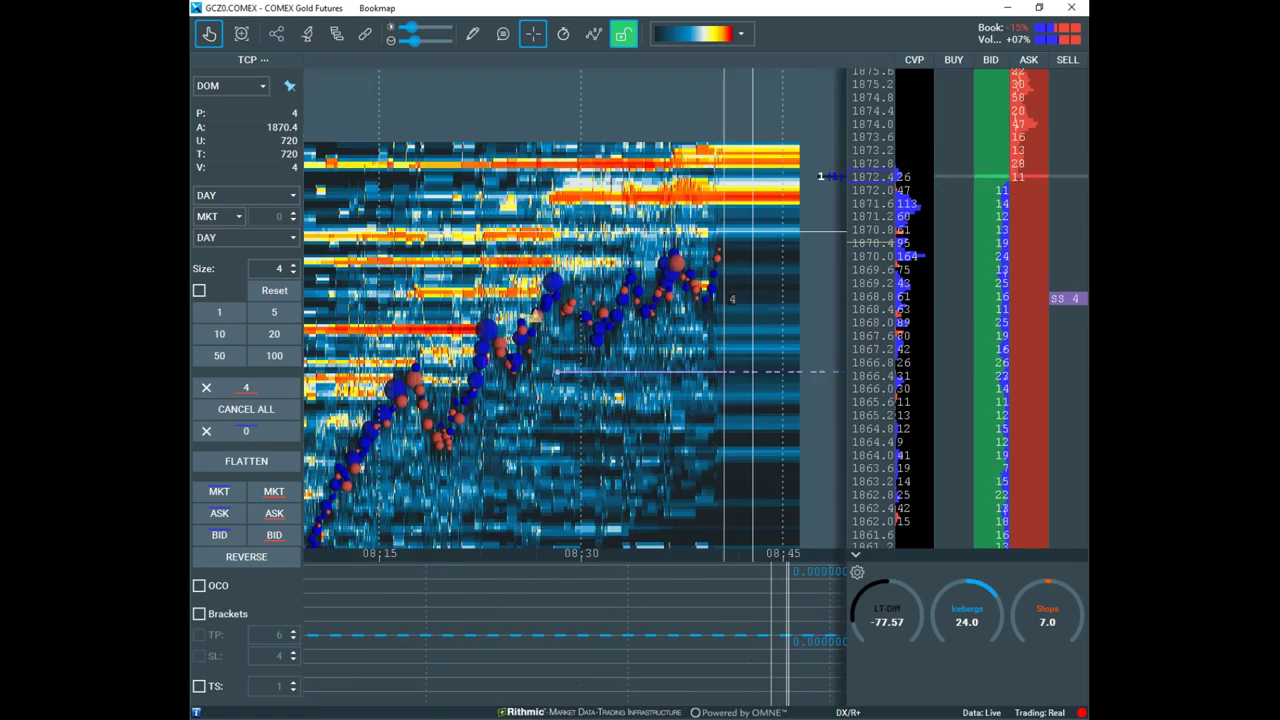
scroll(783, 230, "down", 2)
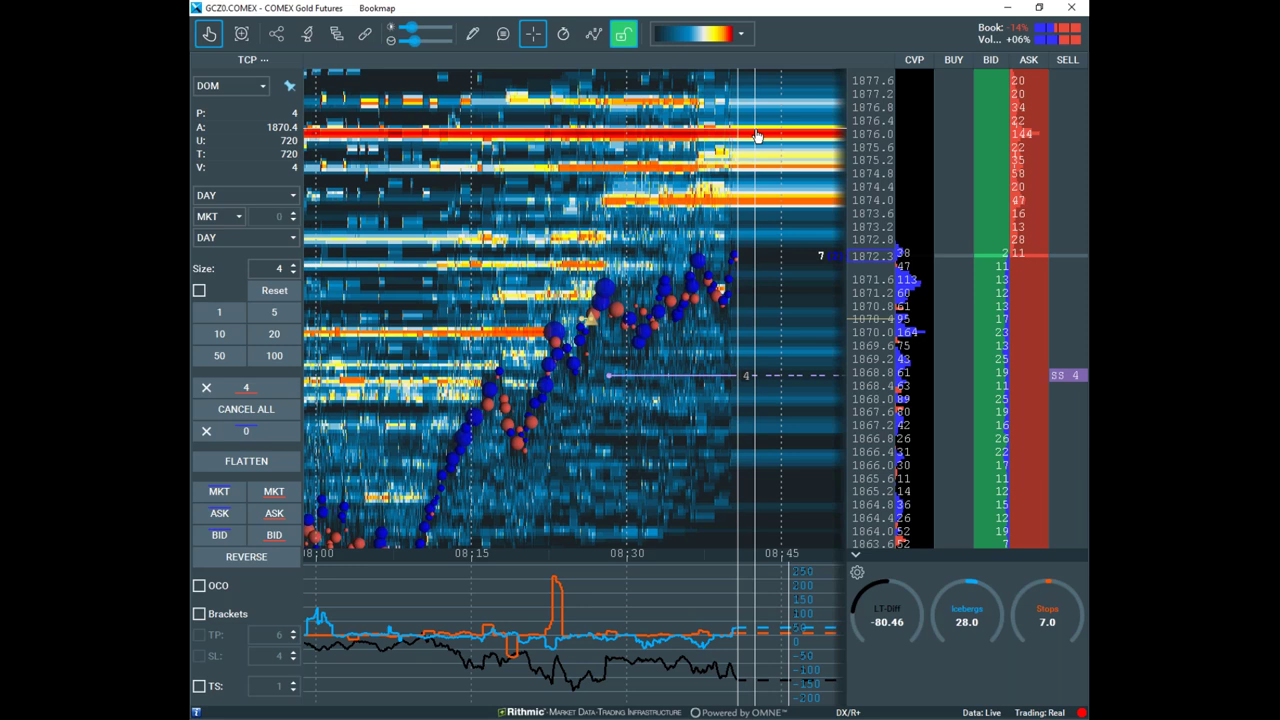
Set the gold order size to 2 and place a sell limit order near 1875.6
left_click(293, 273)
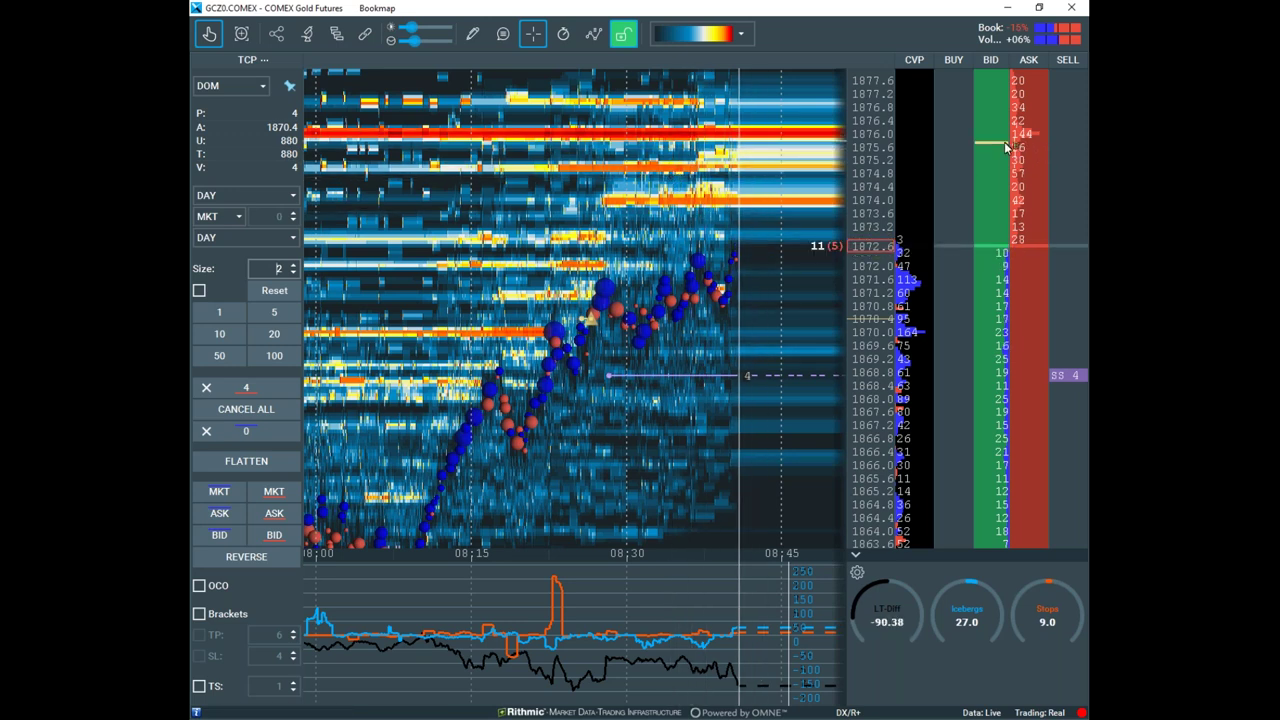
left_click(700, 148)
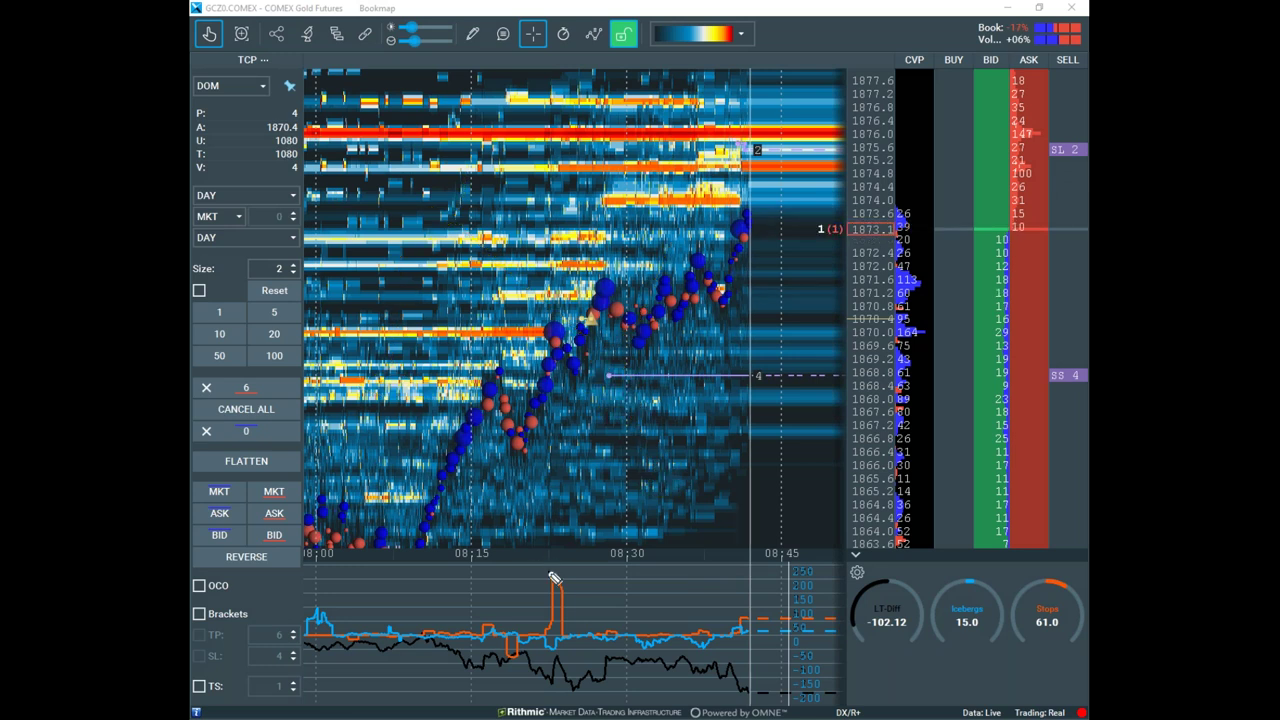
Mark up the stop spike, the consolidation area and the upward price path on the gold chart, and clear the markings
left_click_drag(529, 338, 659, 390)
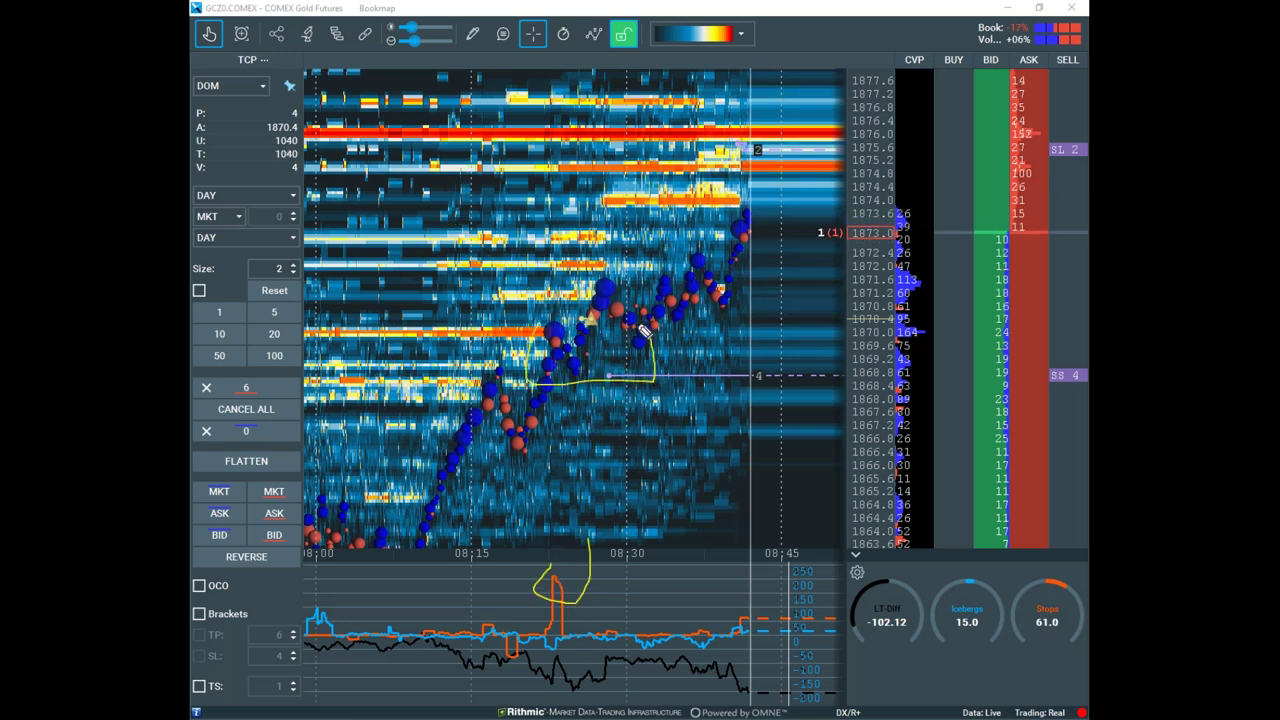
mouse_move(613, 320)
left_mouse_down()
mouse_move(712, 305)
mouse_move(736, 208)
left_mouse_up()
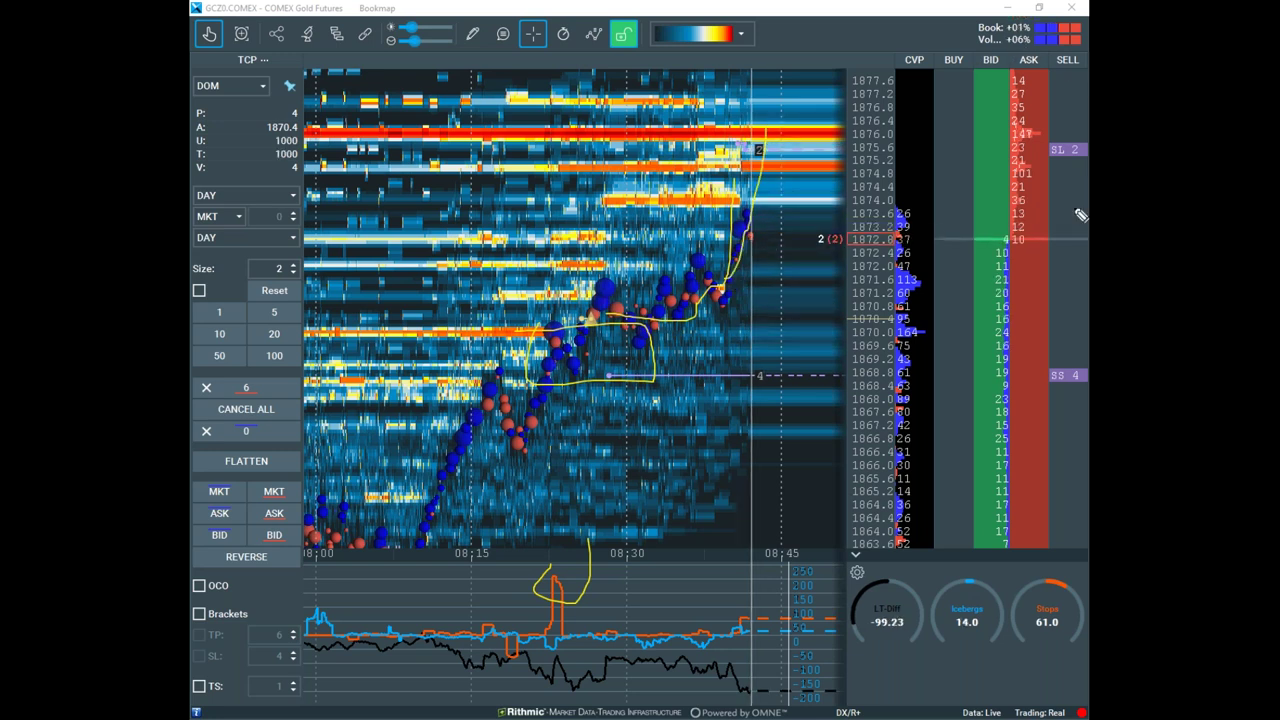
key("Escape")
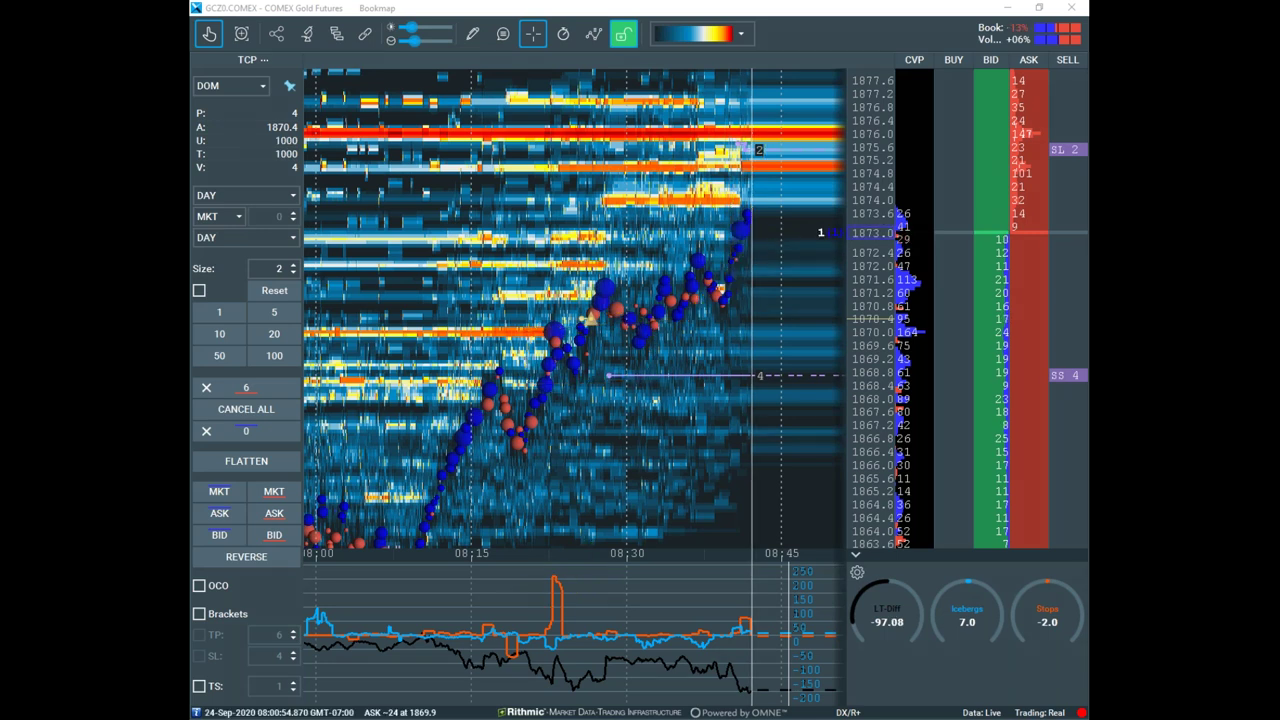
Switch to the browser, move its window over the gold heatmap, and show the Bookmap Marketplace page
left_click_drag(194, 342, 598, 254)
key("alt+Tab")
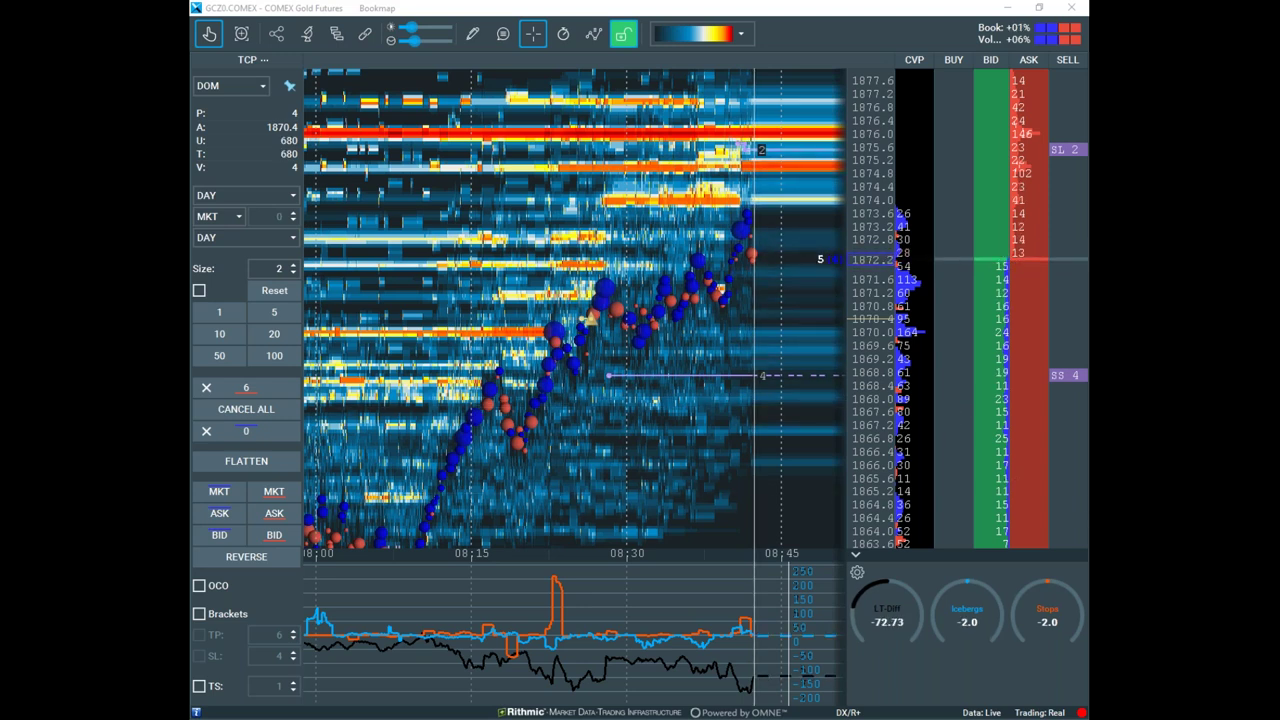
mouse_move(1279, 86)
left_mouse_down()
mouse_move(877, 103)
mouse_move(1279, 111)
left_mouse_up()
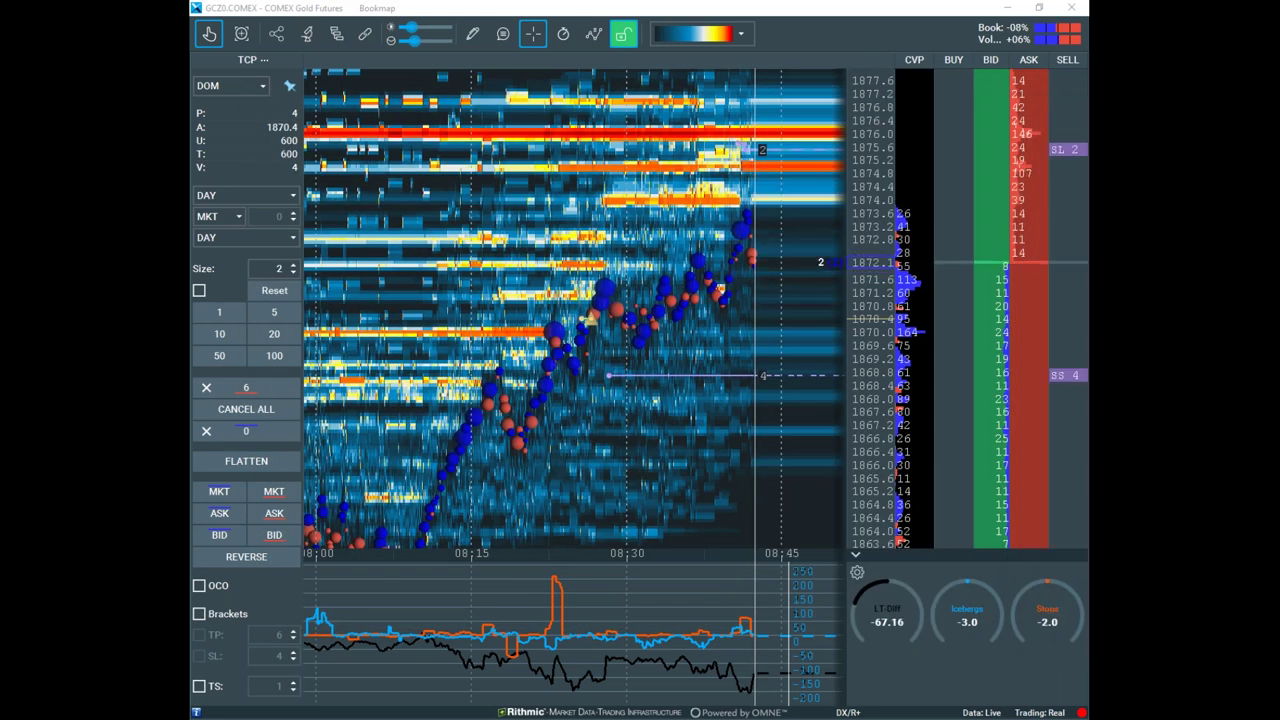
left_click_drag(1279, 131, 556, 124)
left_click(503, 134)
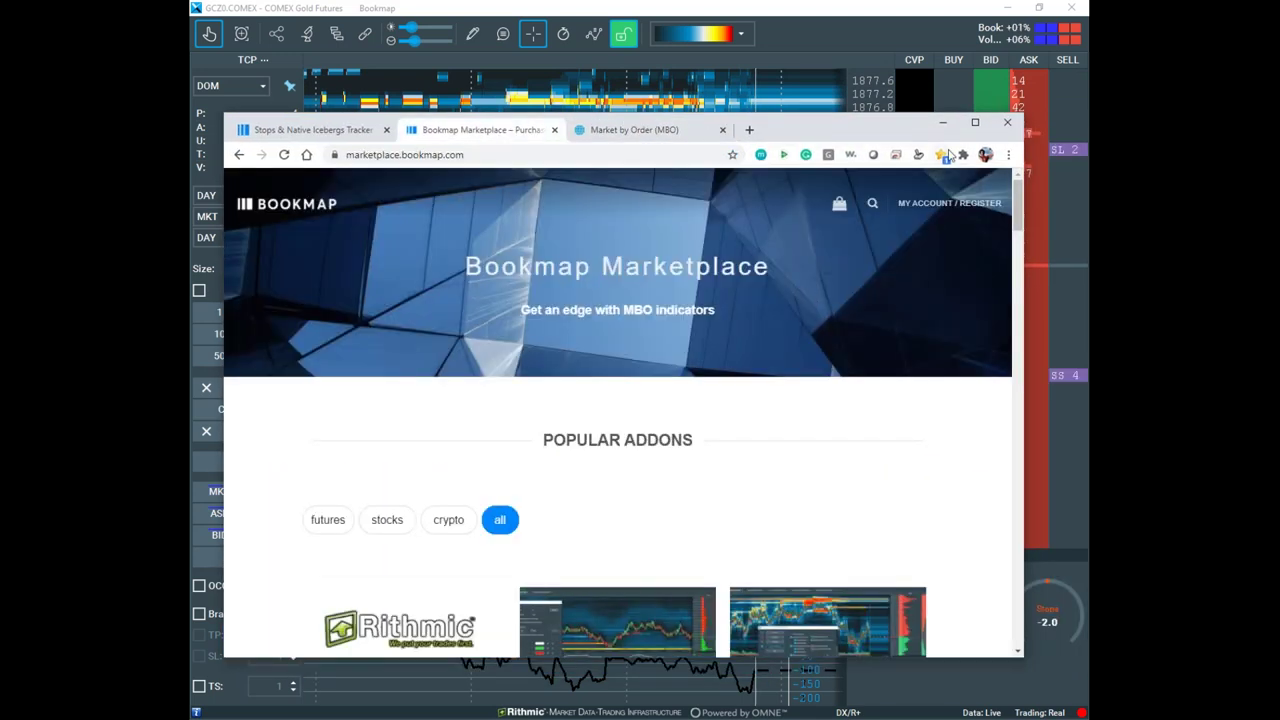
Browse the popular addons on the Bookmap Marketplace page, and maximize the browser window
scroll(620, 420, "down", 5)
scroll(620, 420, "up", 3)
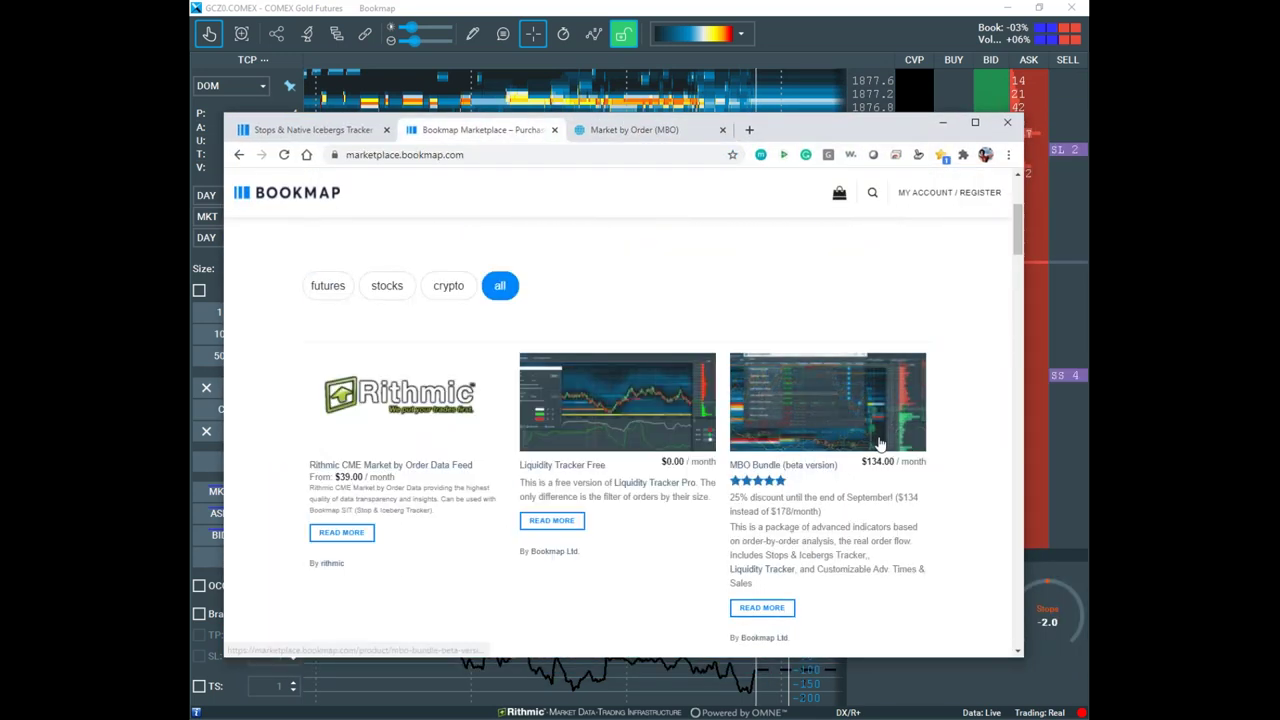
scroll(620, 420, "down", 2)
scroll(620, 420, "down", 5)
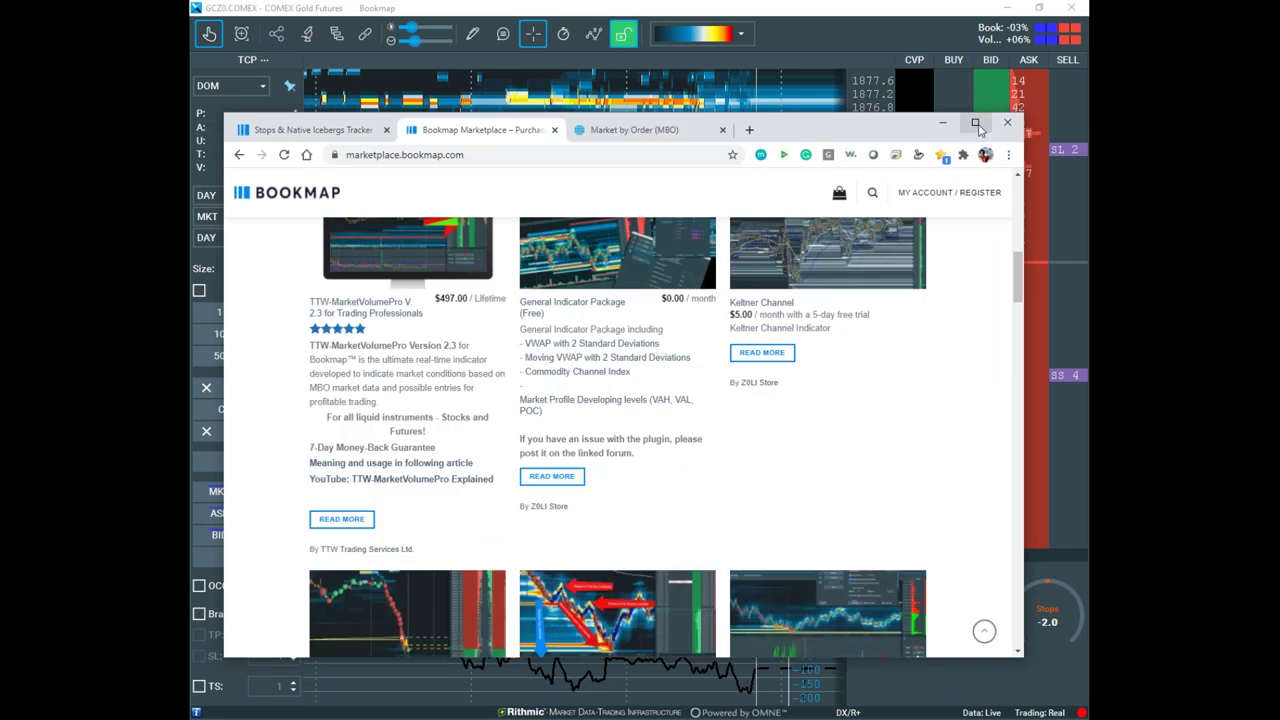
left_click(975, 122)
scroll(580, 335, "down", 3)
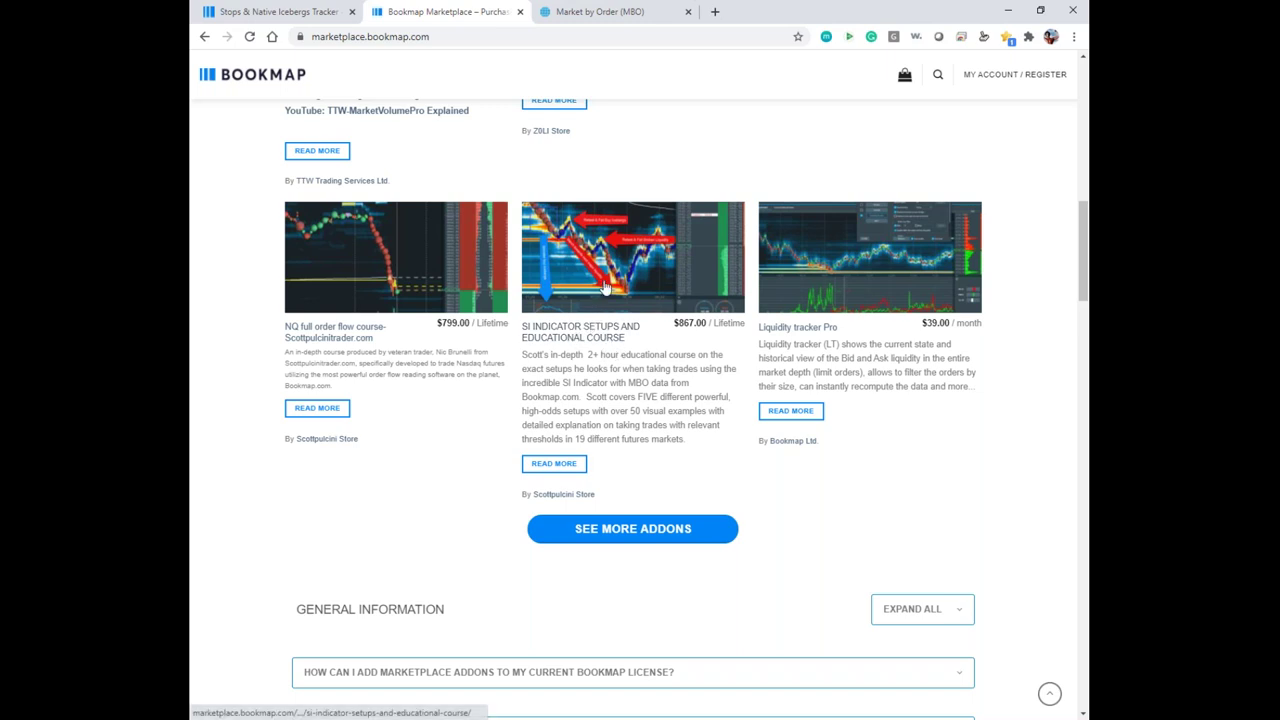
Open the SI INDICATOR SETUPS AND EDUCATIONAL COURSE product page, and examine its description and testimonials
left_click(708, 302)
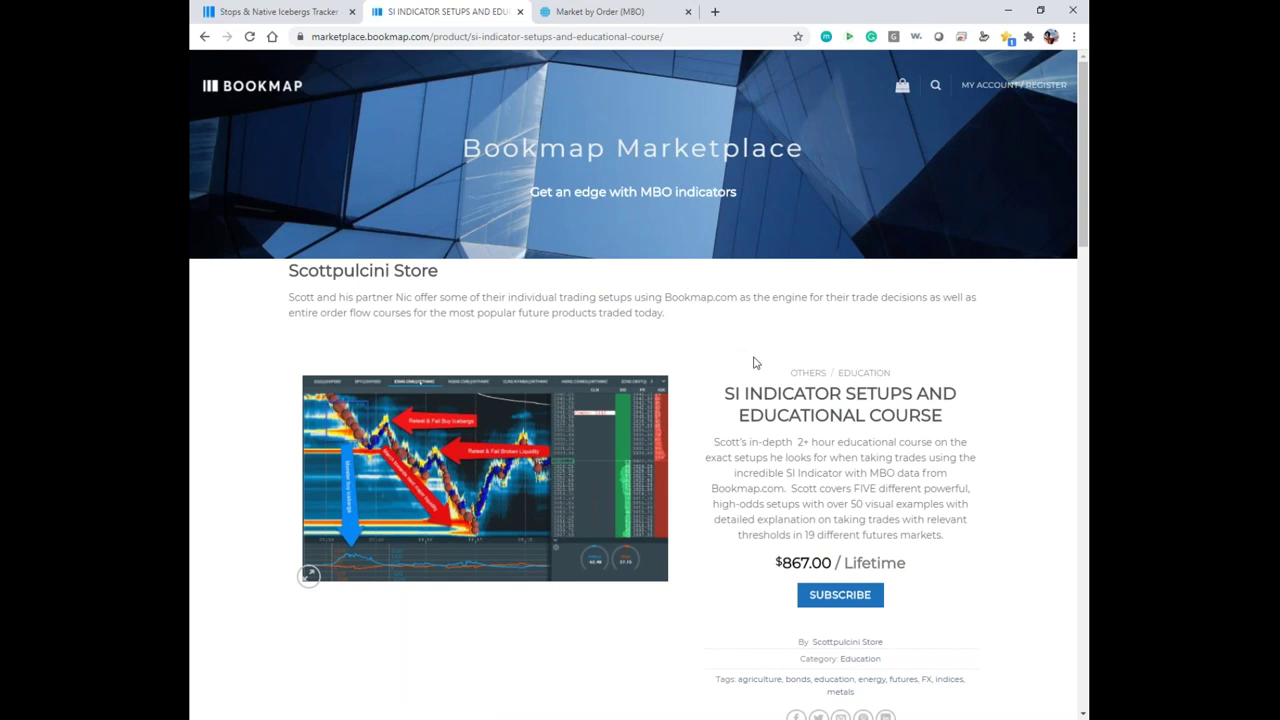
scroll(755, 363, "down", 2)
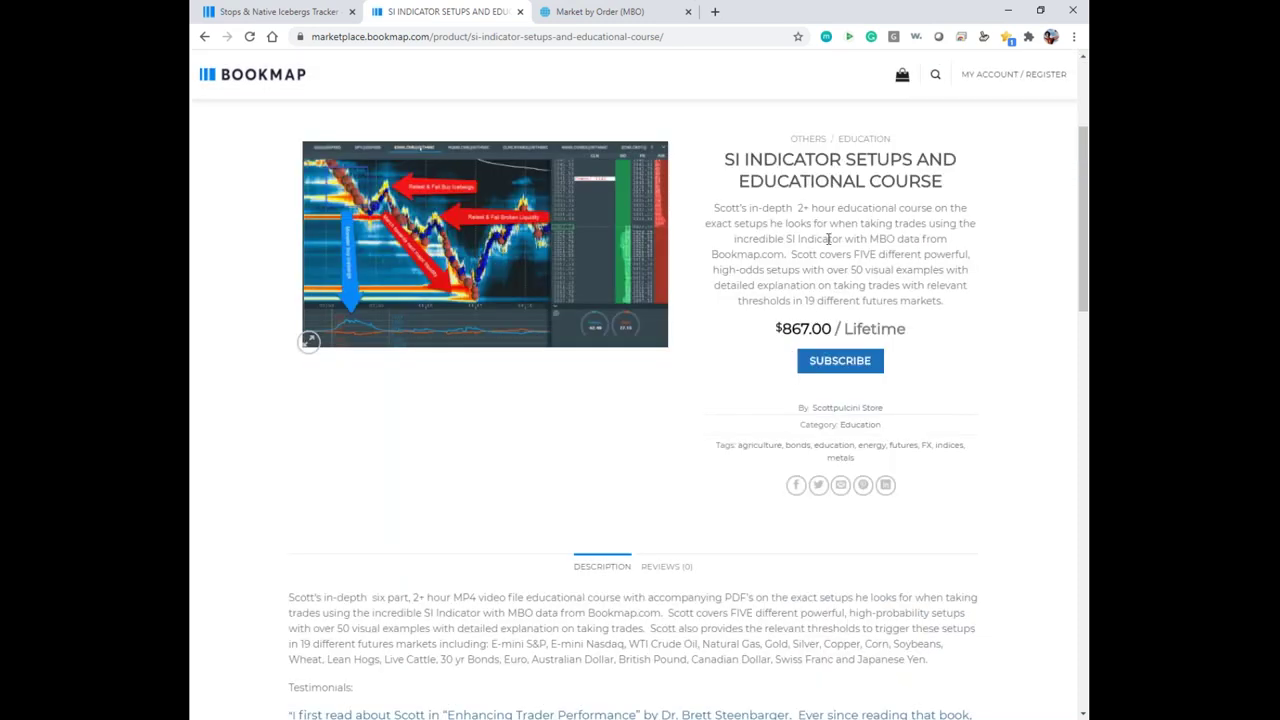
scroll(828, 239, "down", 5)
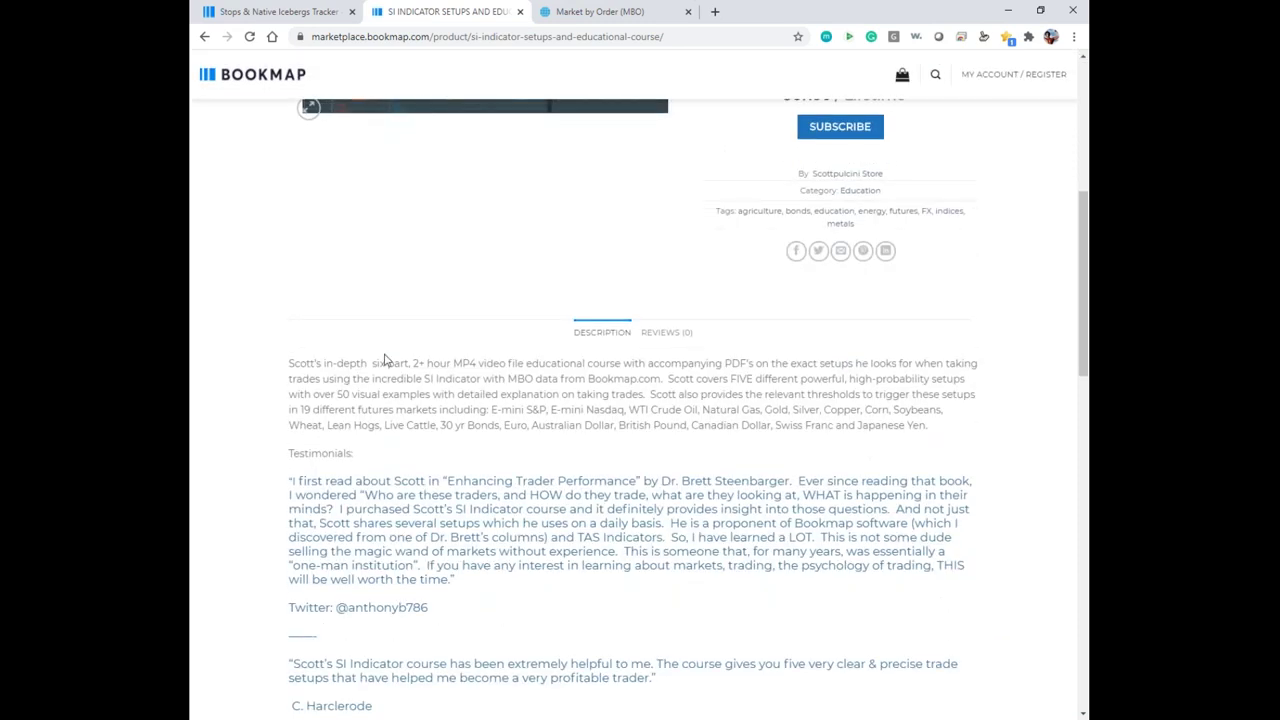
scroll(641, 383, "up", 2)
Move the browser window off the gold heatmap, and bring it back maximized with the course page
left_click_drag(936, 16, 0, 152)
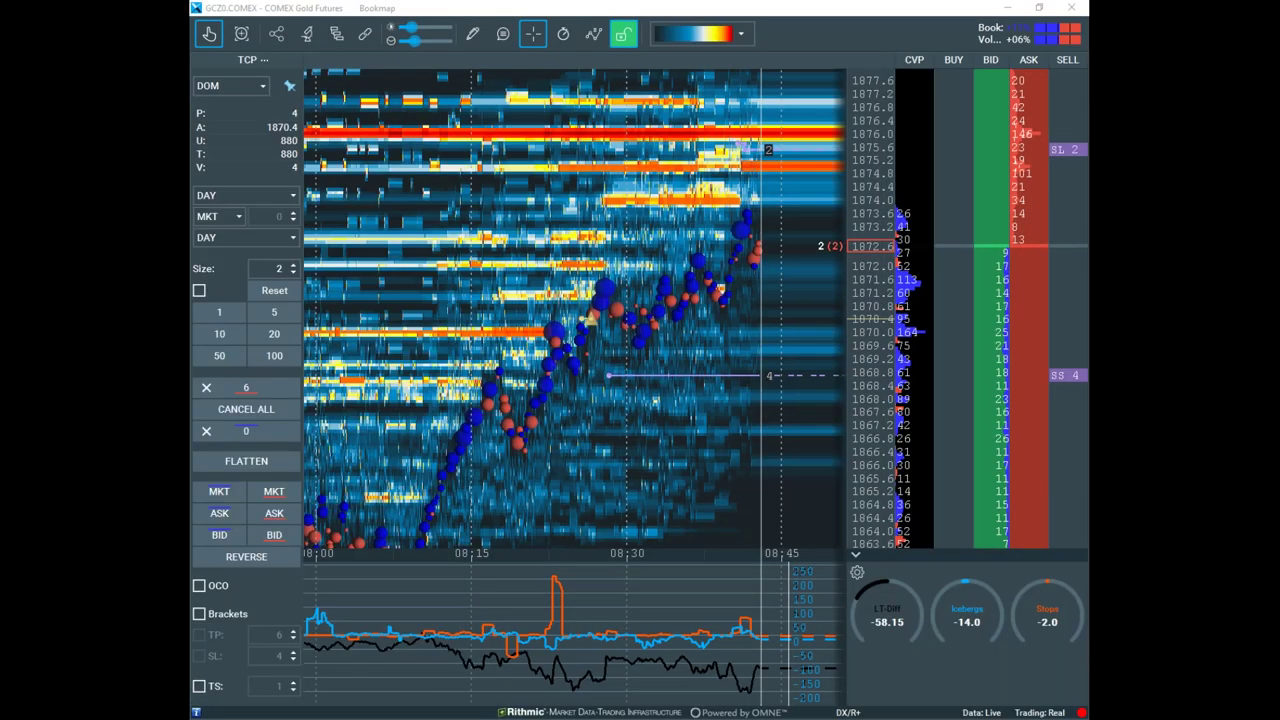
key("alt+Tab")
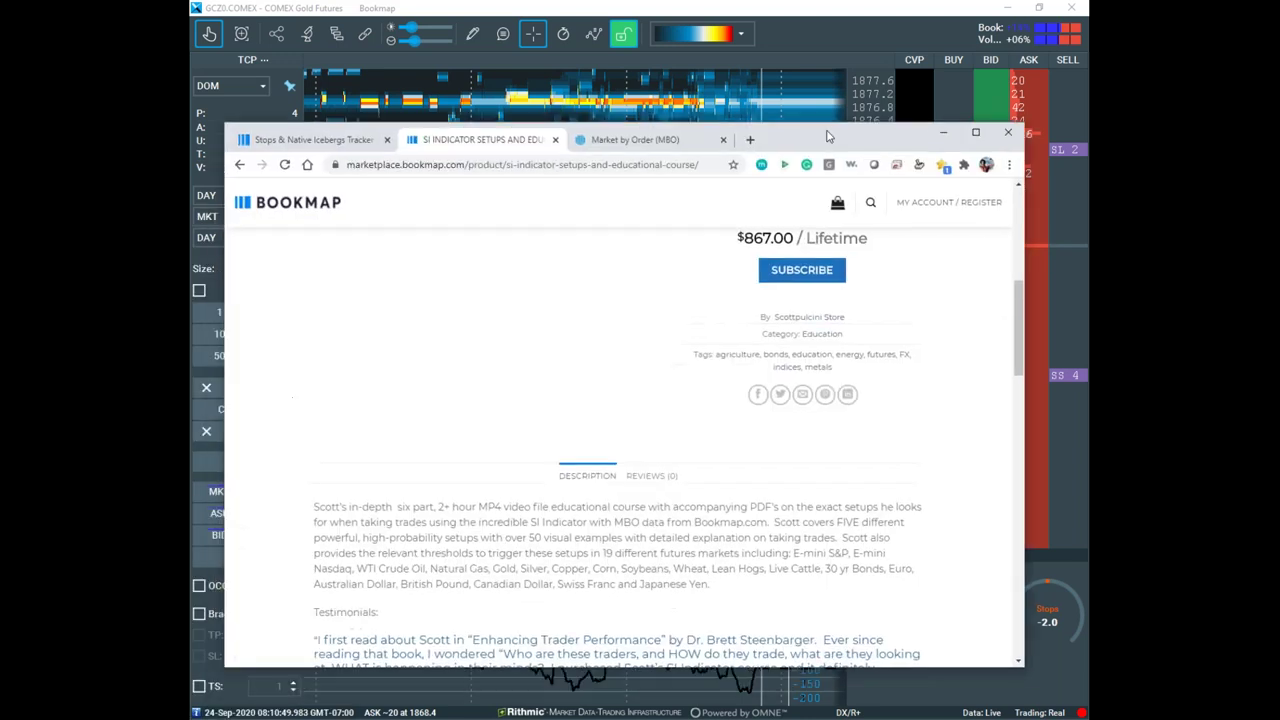
left_click(955, 108)
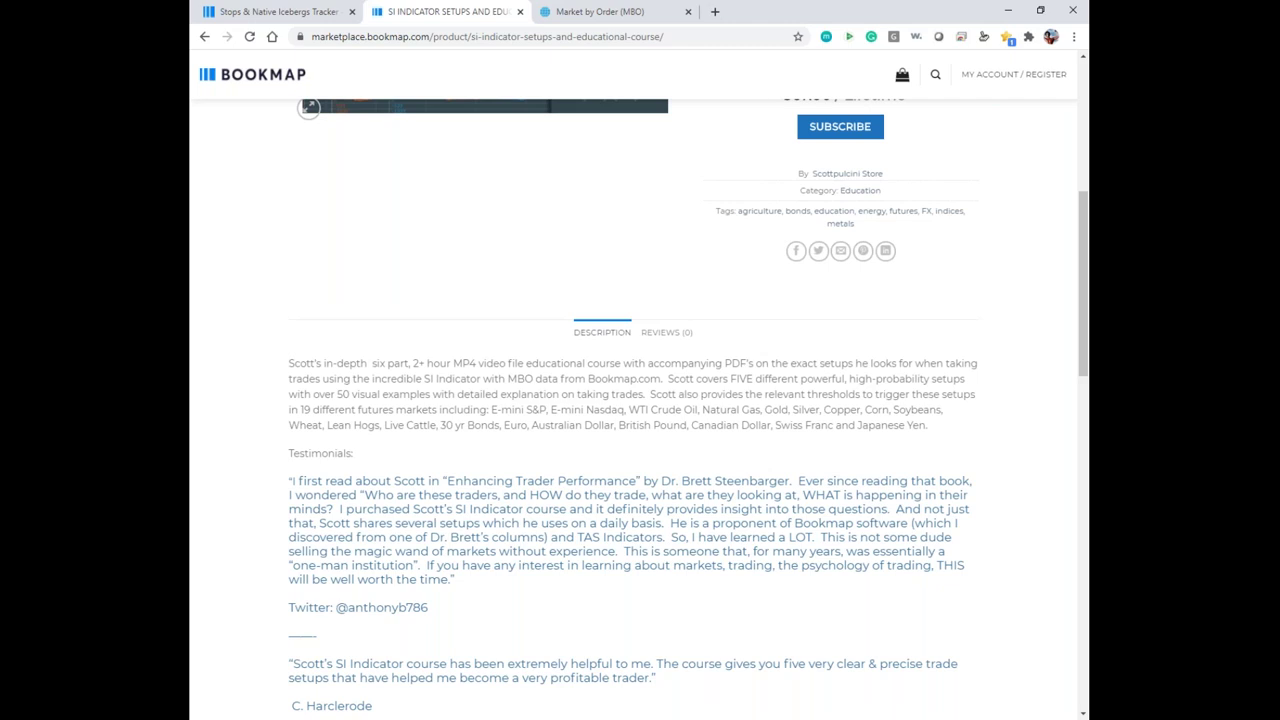
Review the SI Indicator course page again, from its testimonials back up to the product summary and description
scroll(884, 522, "down", 2)
scroll(884, 522, "up", 2)
scroll(745, 424, "up", 5)
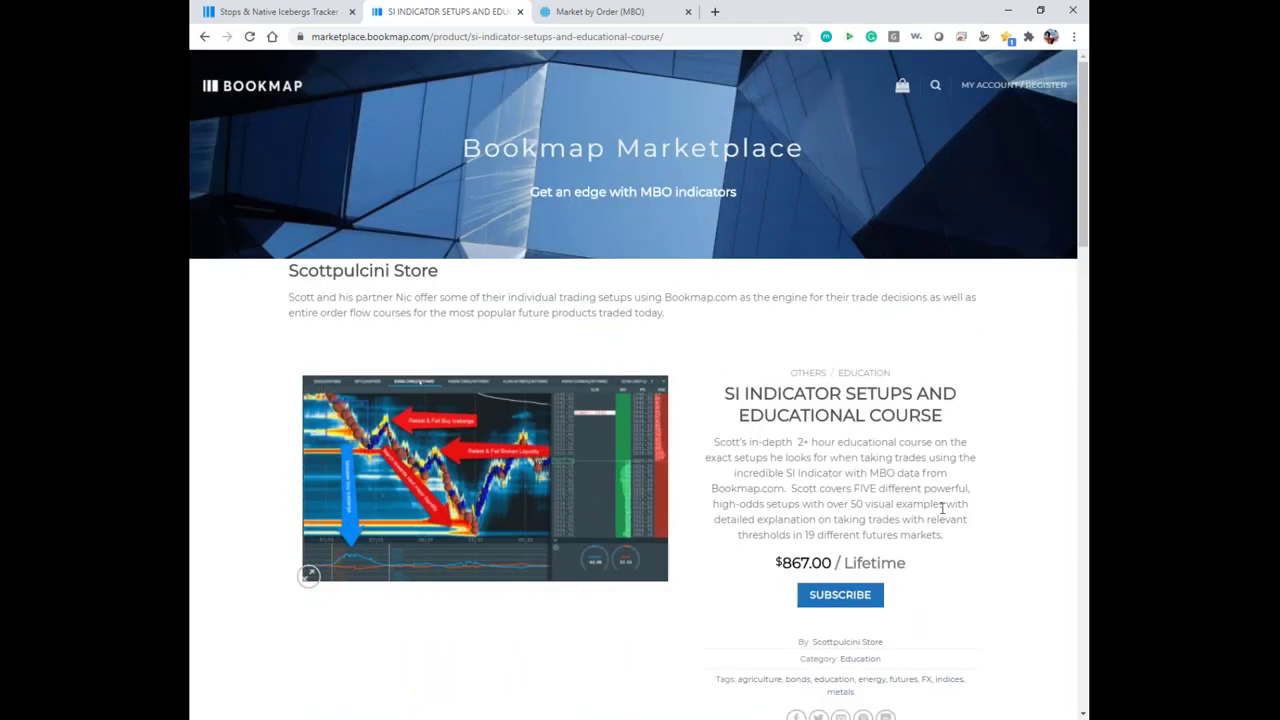
scroll(942, 508, "down", 2)
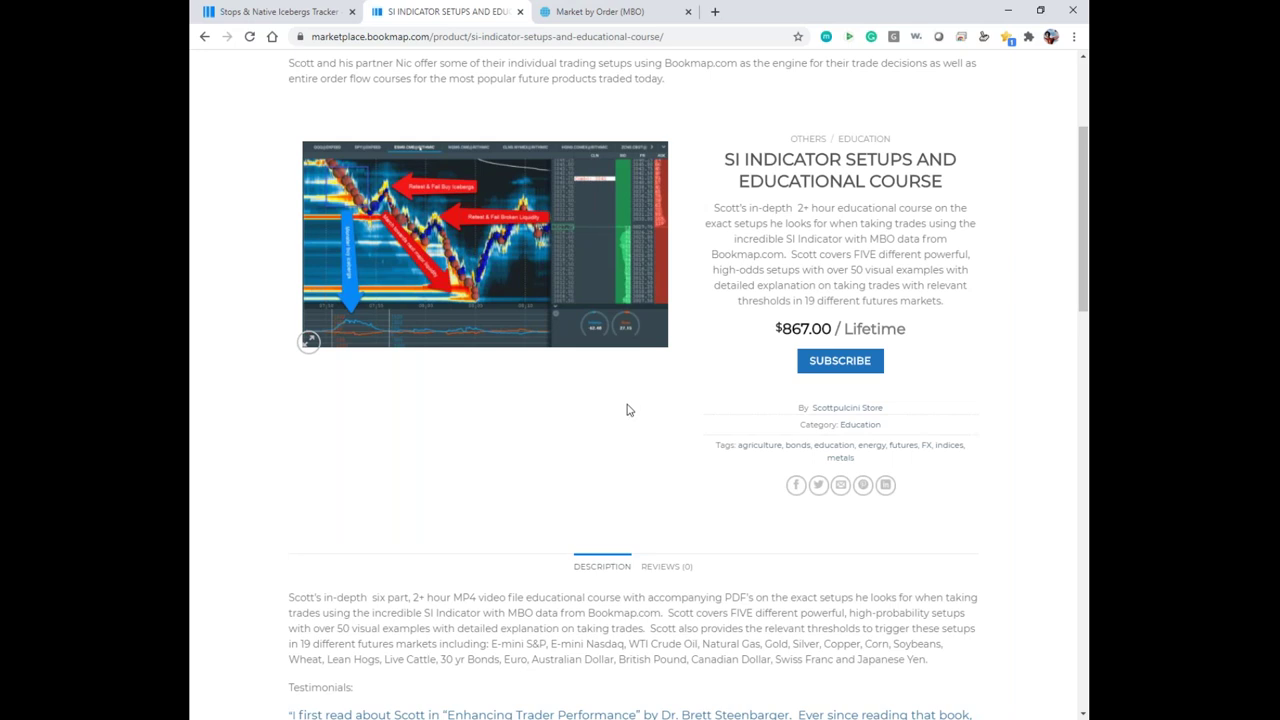
Review the SI Indicator course page's price, description and testimonials, and return to the browser from the gold heatmap
scroll(603, 381, "down", 2)
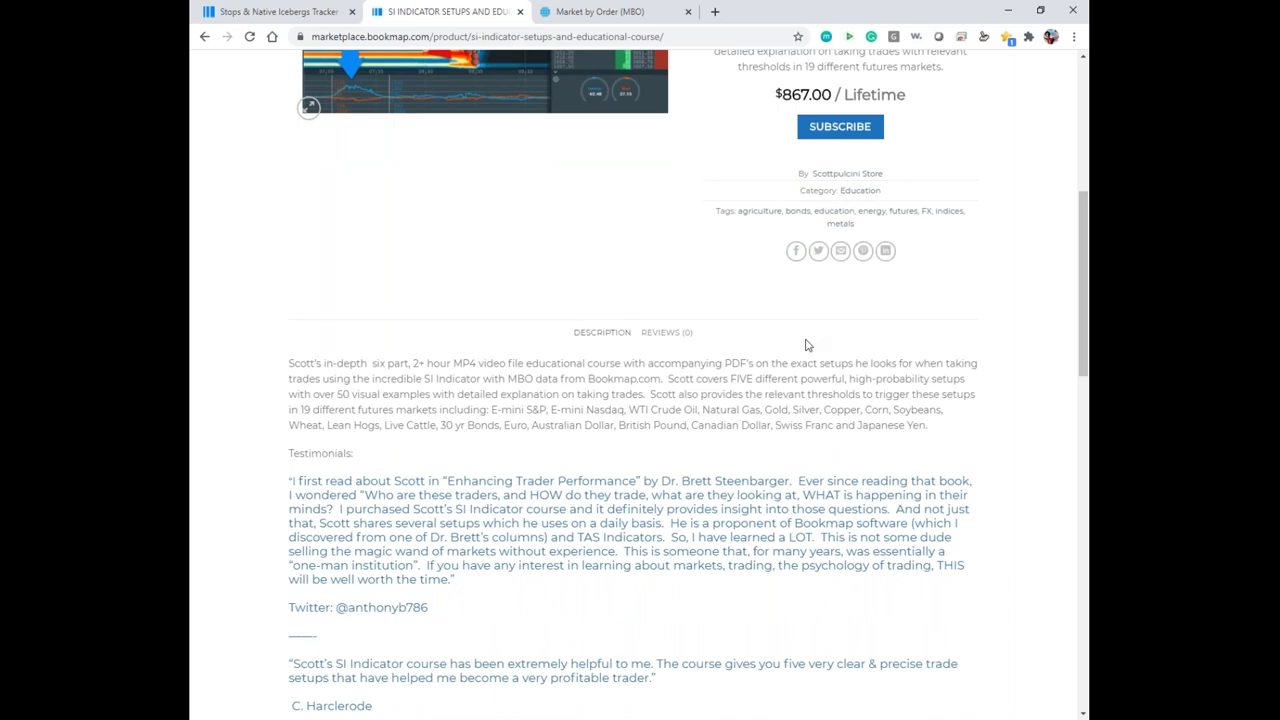
scroll(806, 345, "up", 2)
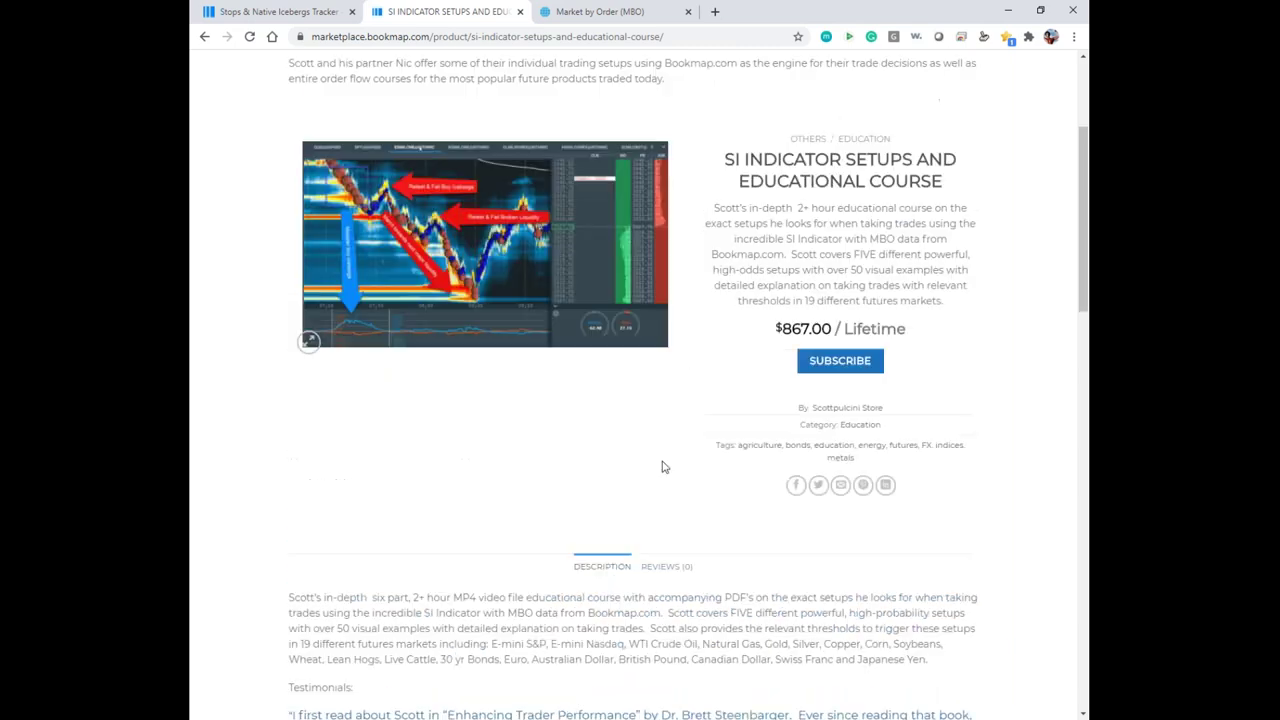
scroll(597, 428, "down", 2)
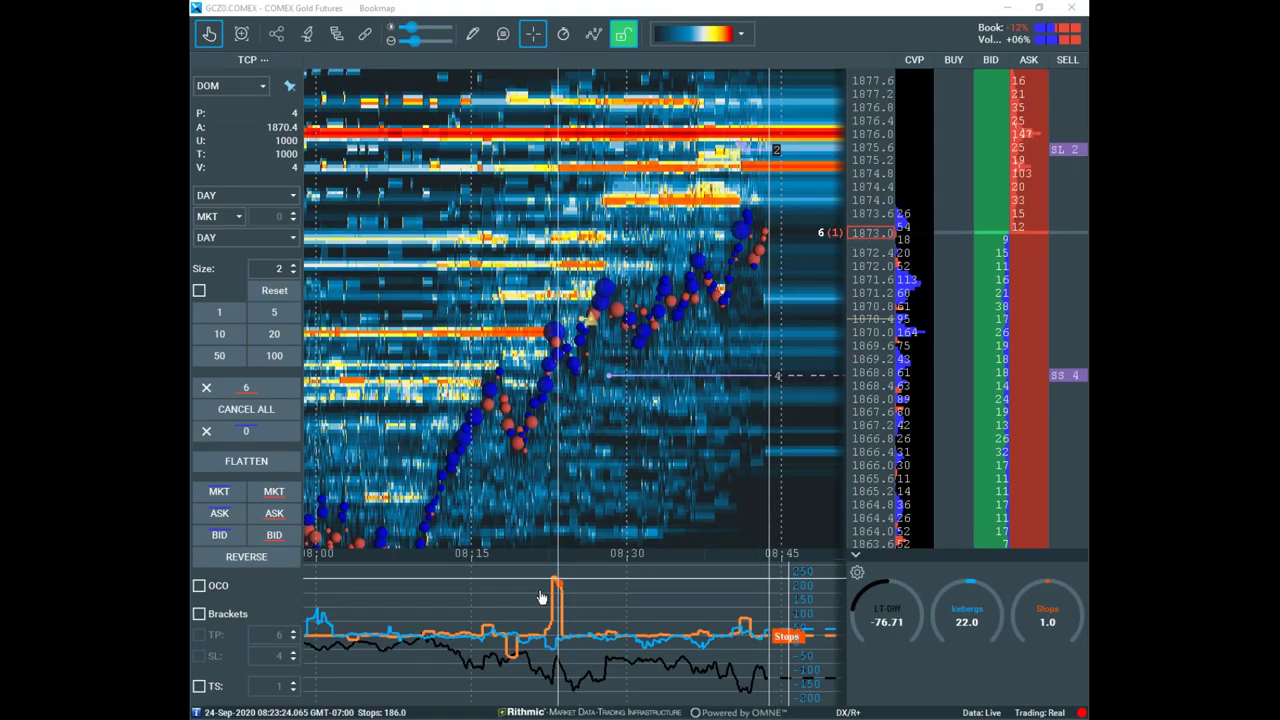
key("alt+Tab")
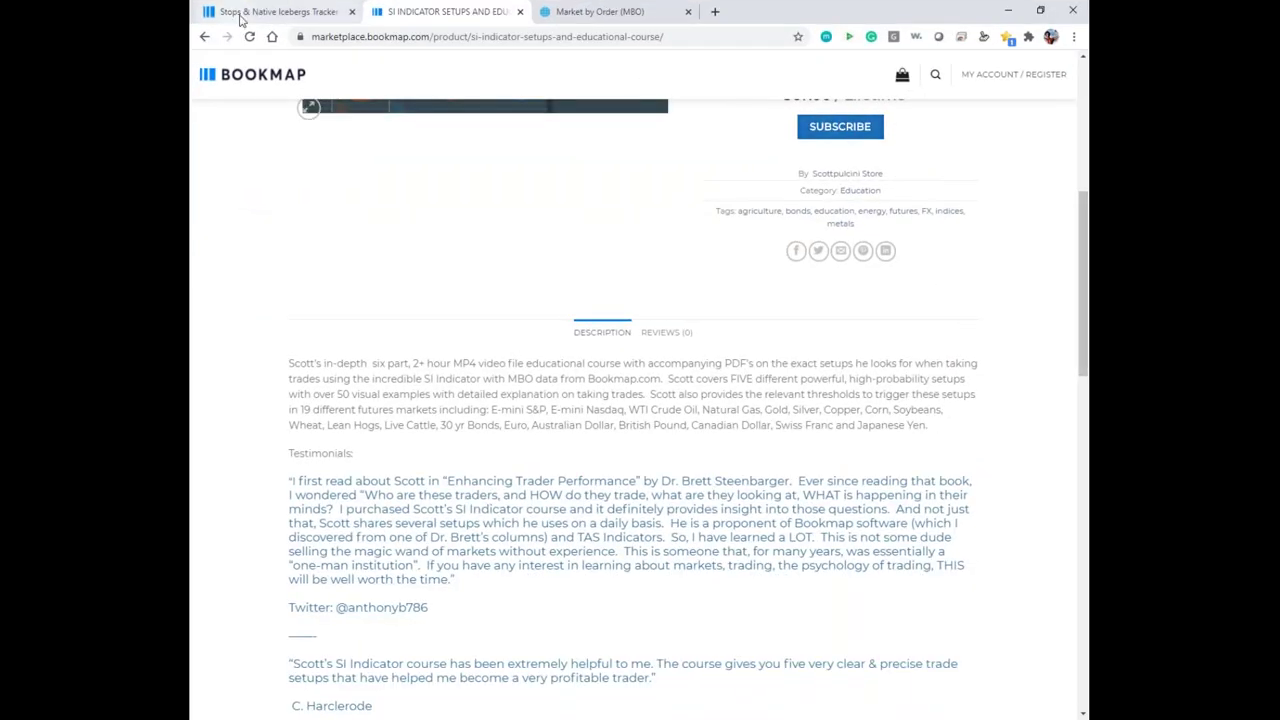
Examine the Stops & Native Icebergs Tracker knowledge base page, and return from the course page to the Marketplace addon list
left_click(249, 15)
scroll(778, 256, "up", 5)
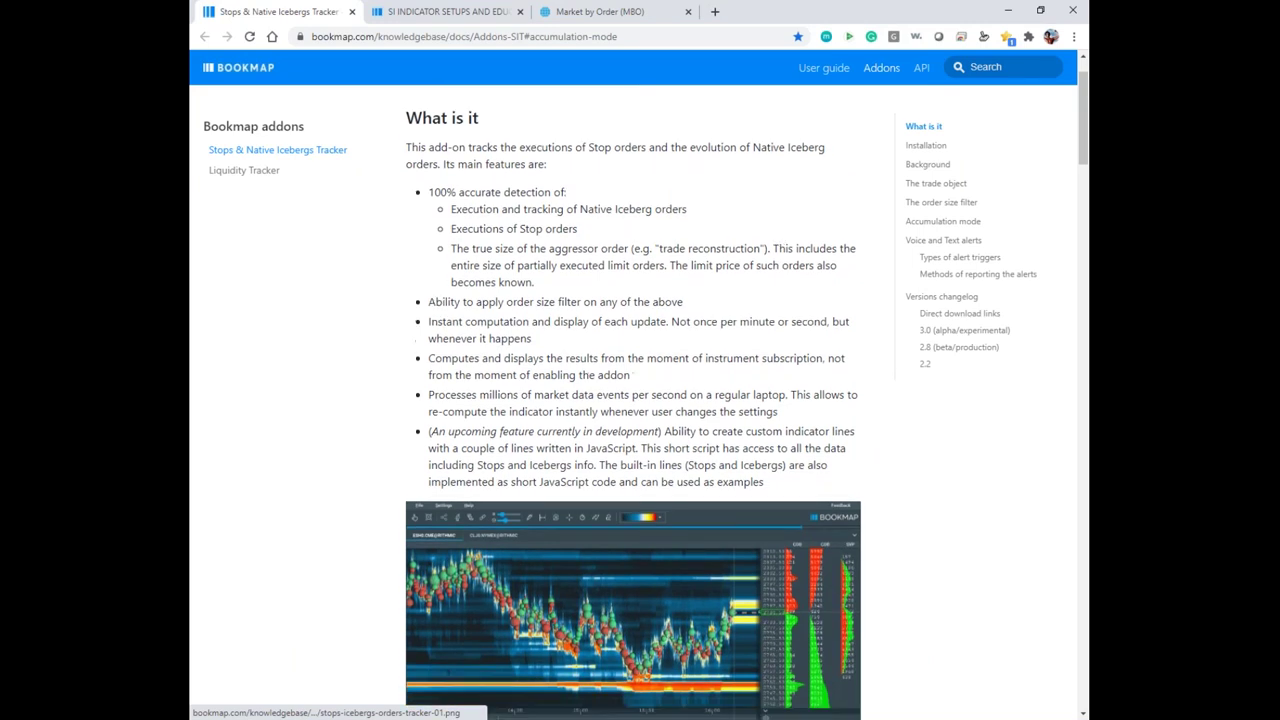
scroll(760, 220, "down", 4)
left_click(449, 12)
scroll(698, 261, "up", 5)
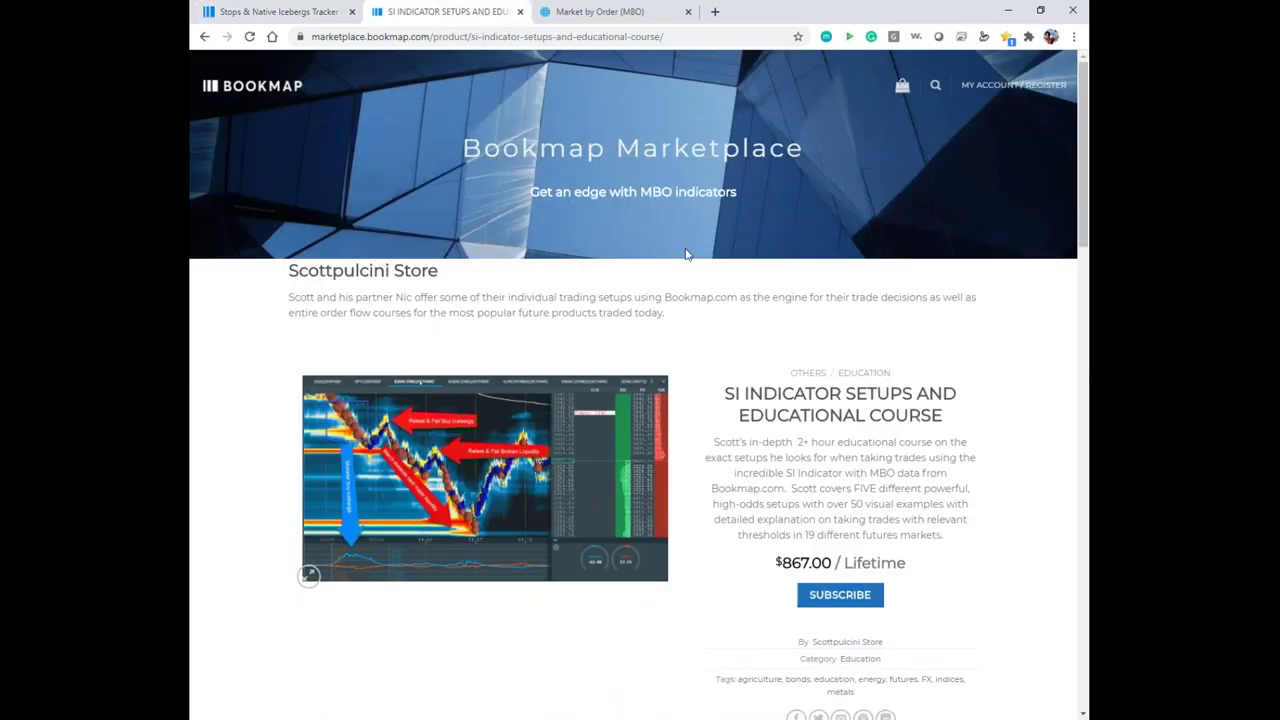
key("alt+Left")
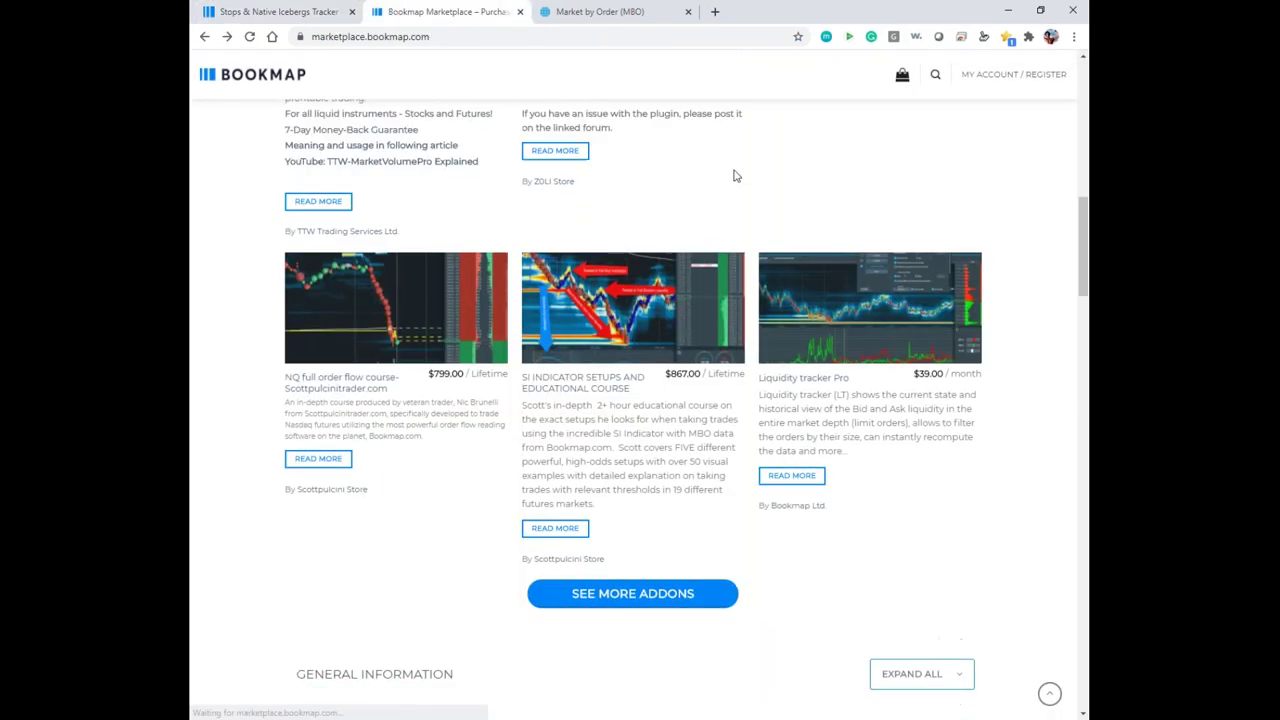
Open the bookmap.com home page in a new browser tab by reducing the suggested knowledge base address to its domain
left_click(714, 11)
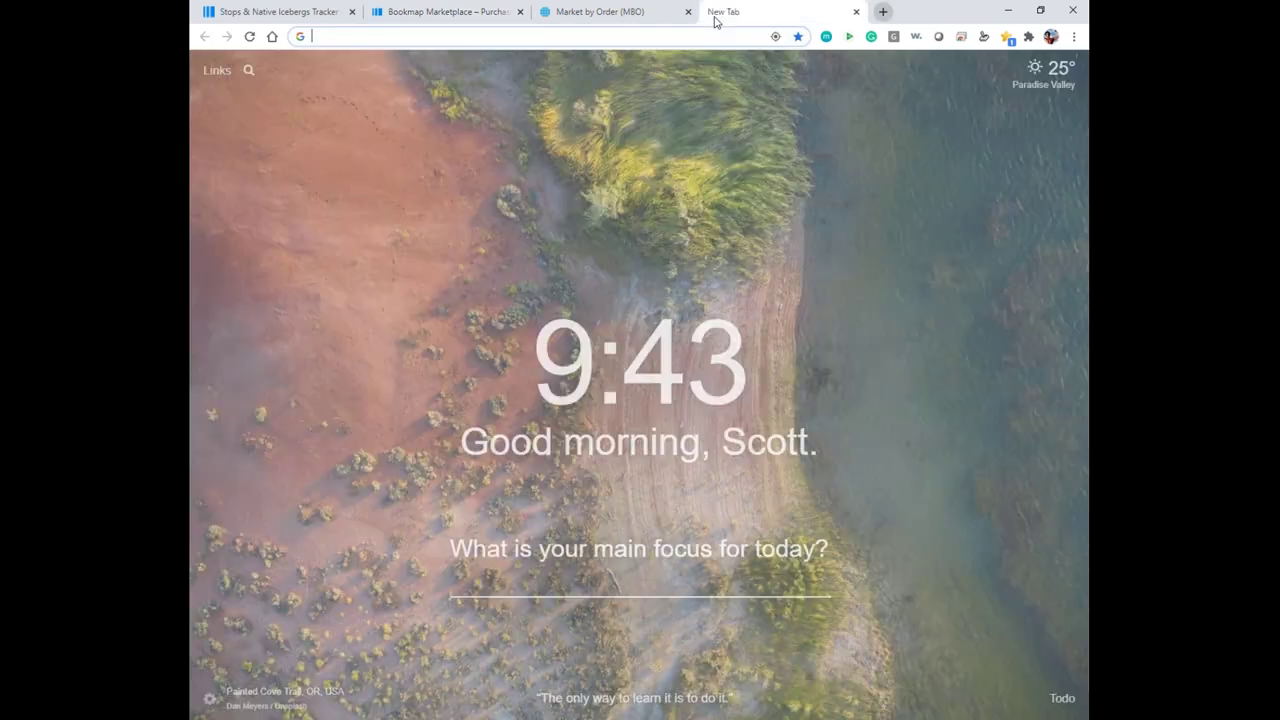
type("bookmap.c")
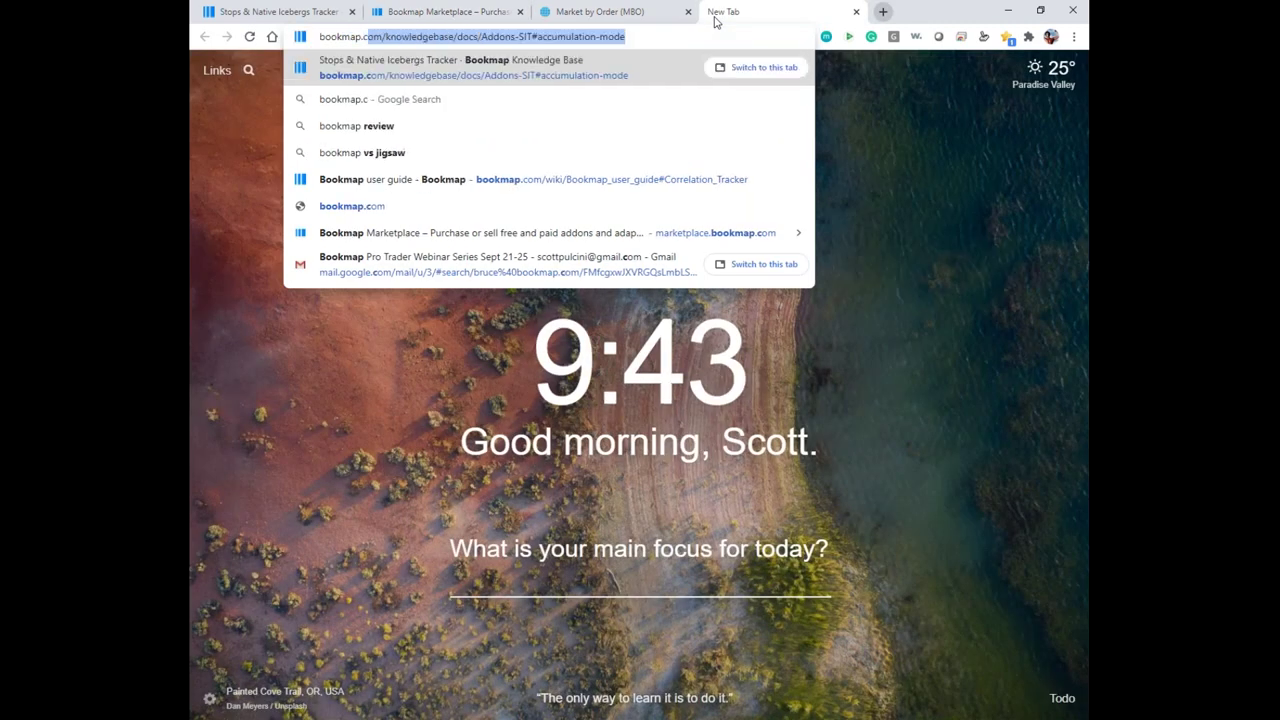
left_click(727, 64)
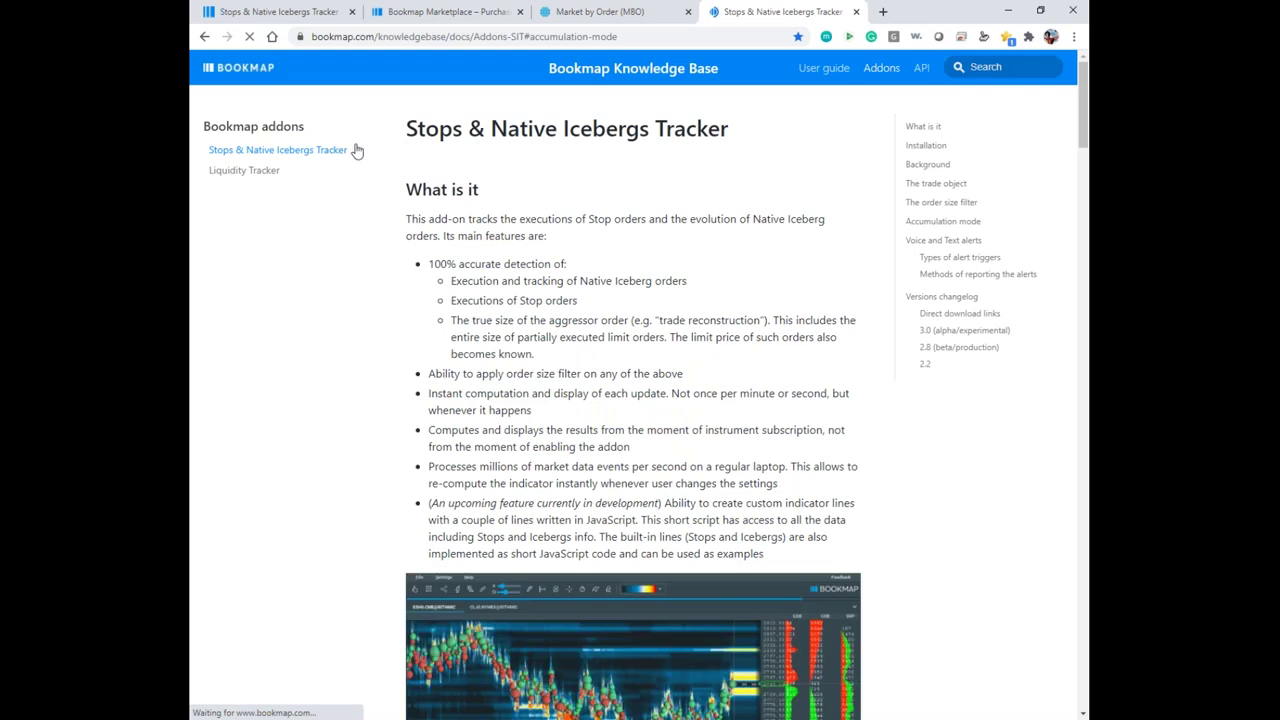
left_click_drag(643, 35, 374, 36)
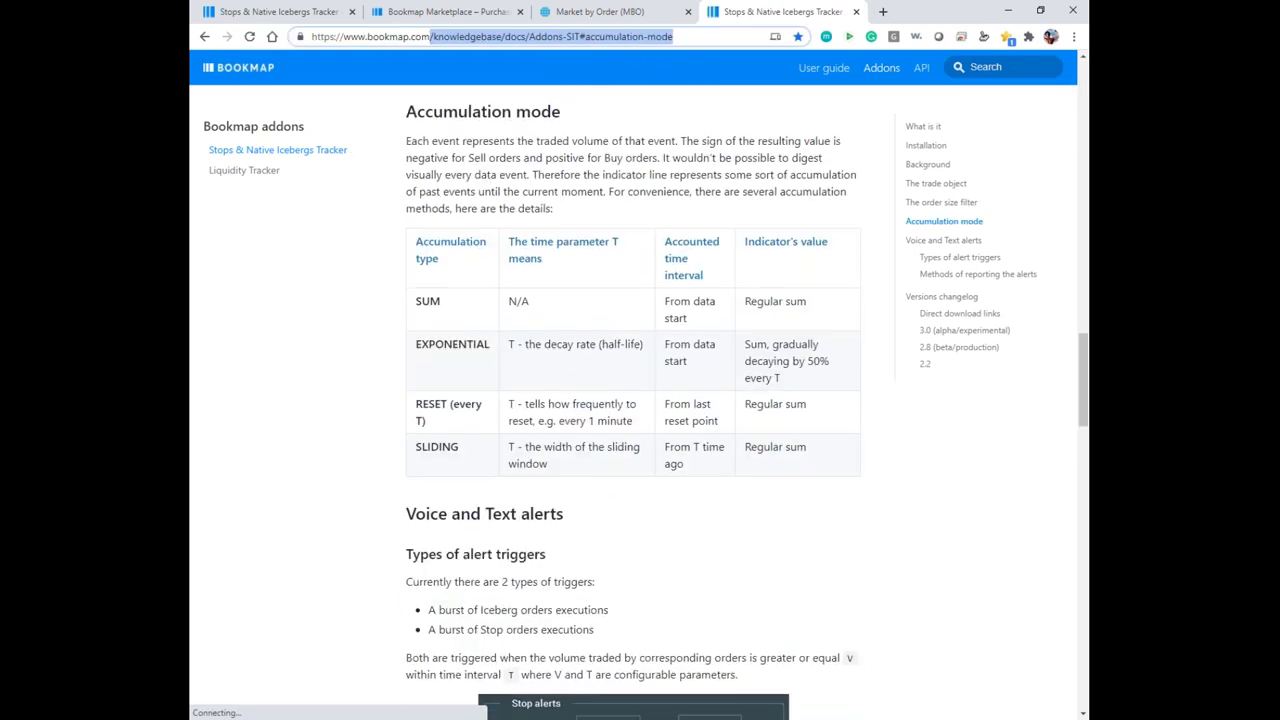
key("BackSpace")
key("Return")
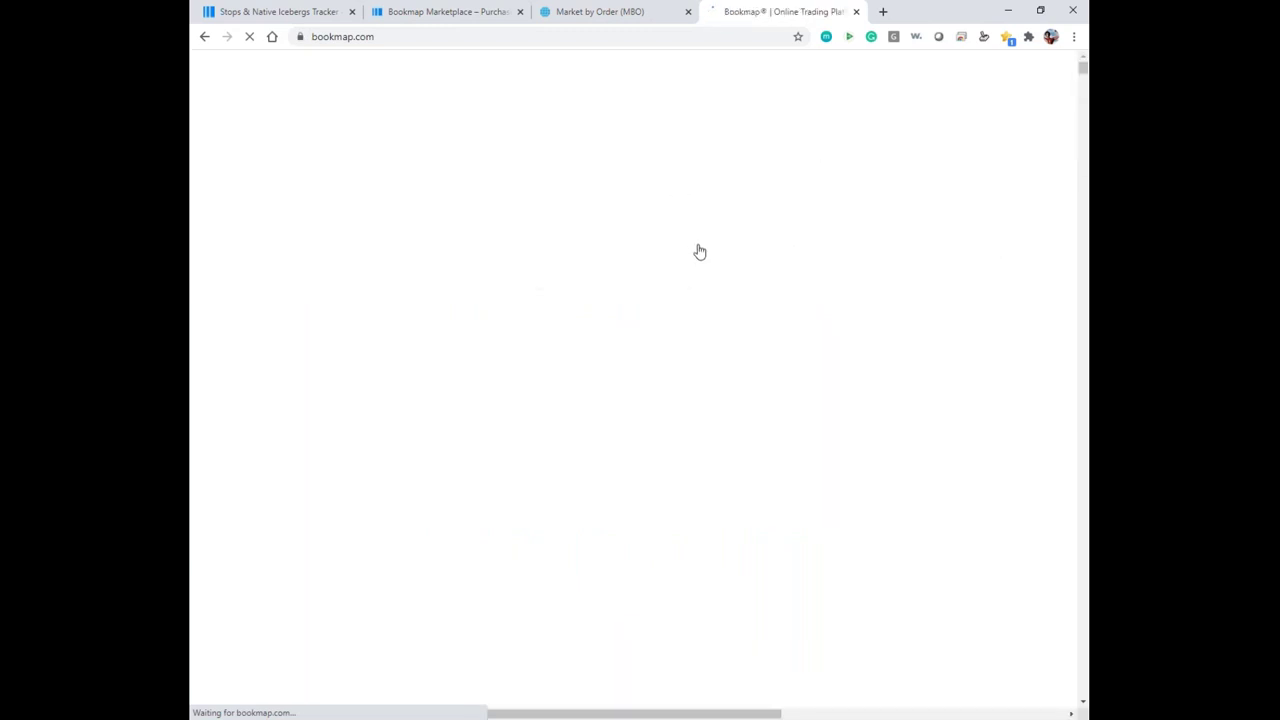
Move the browser aside to uncover the gold heatmap, and bring it back maximized with the Bookmap home page
left_click_drag(925, 16, 190, 150)
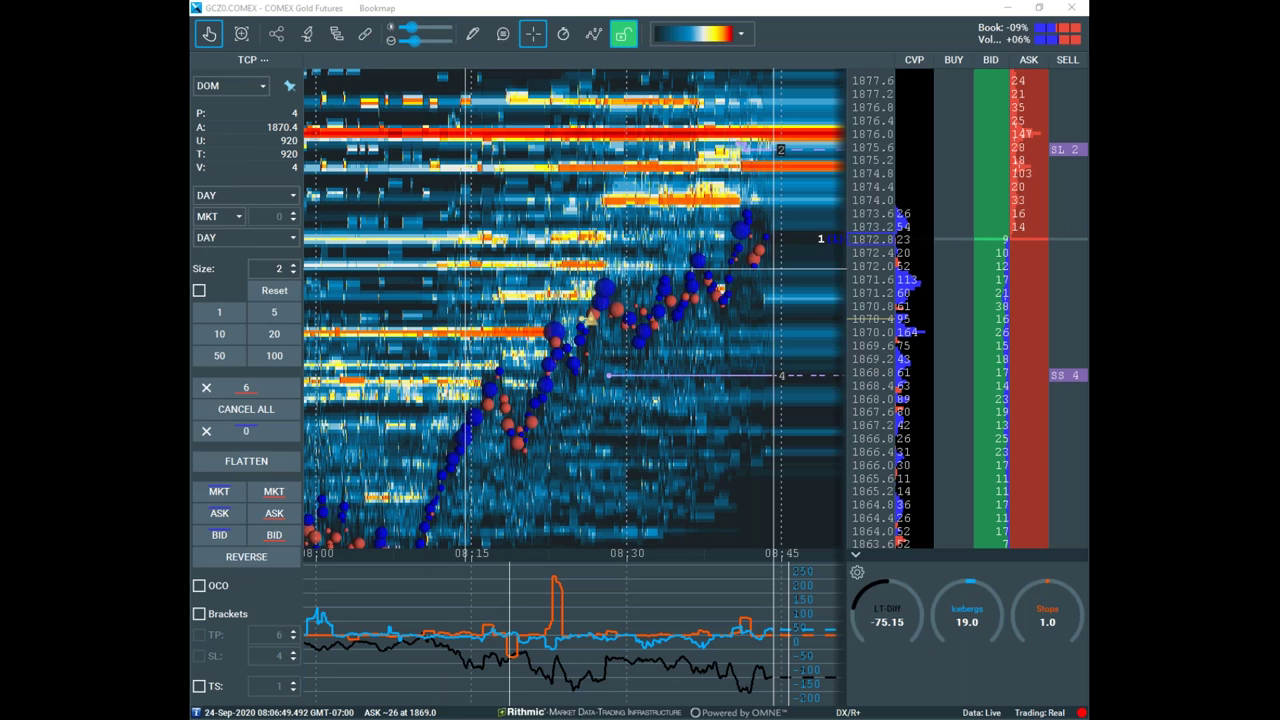
key("alt+Tab")
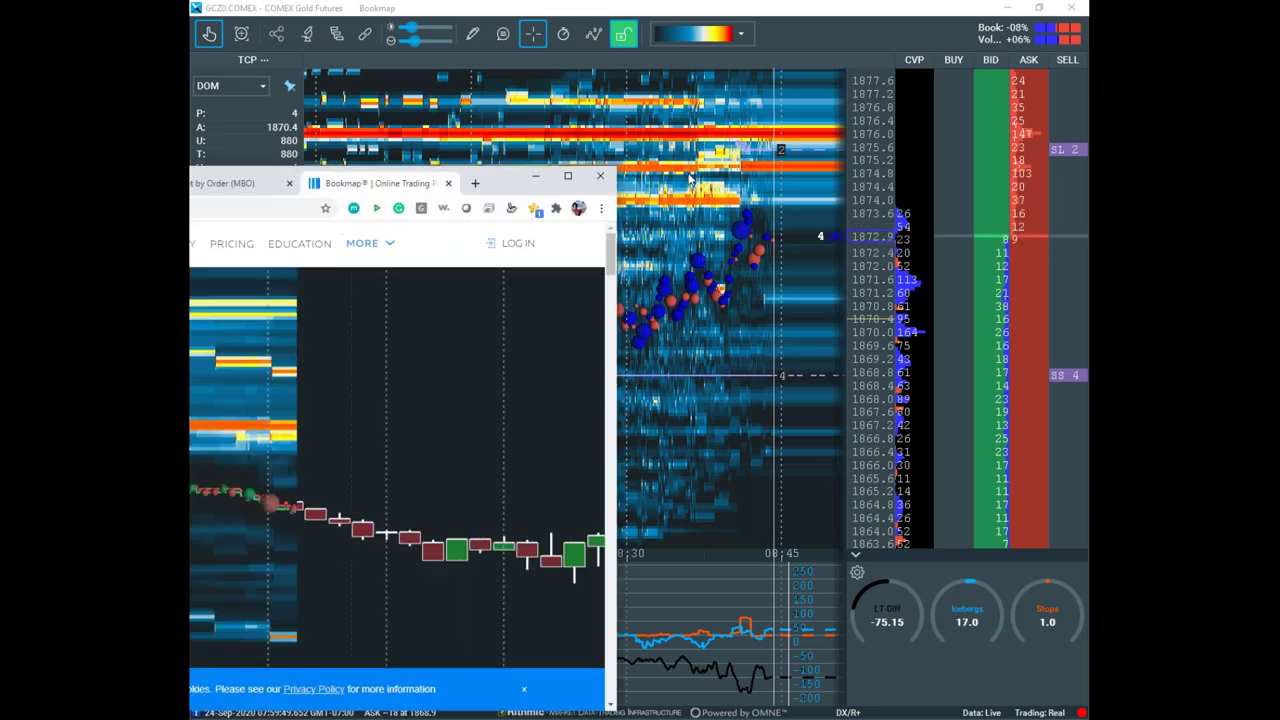
left_click(911, 38)
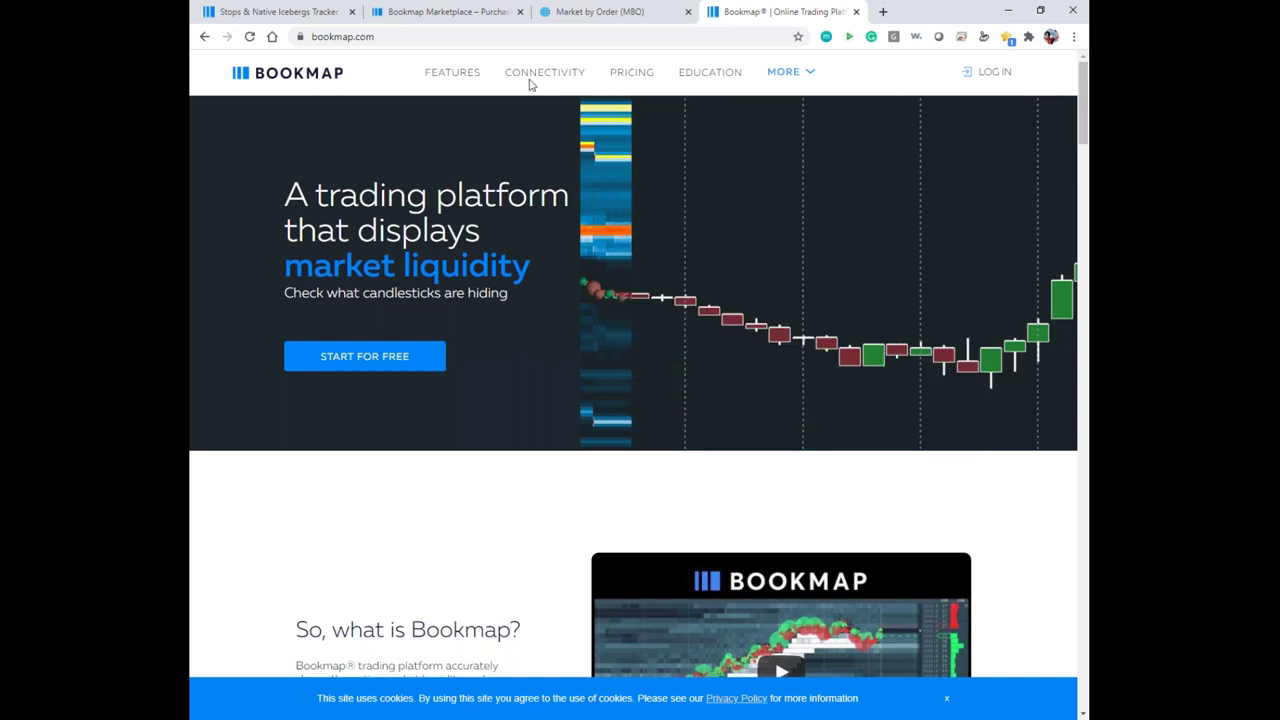
Show the Pricing and Packages section of the Bookmap site, and look back over the Connectivity section above it
left_click(631, 72)
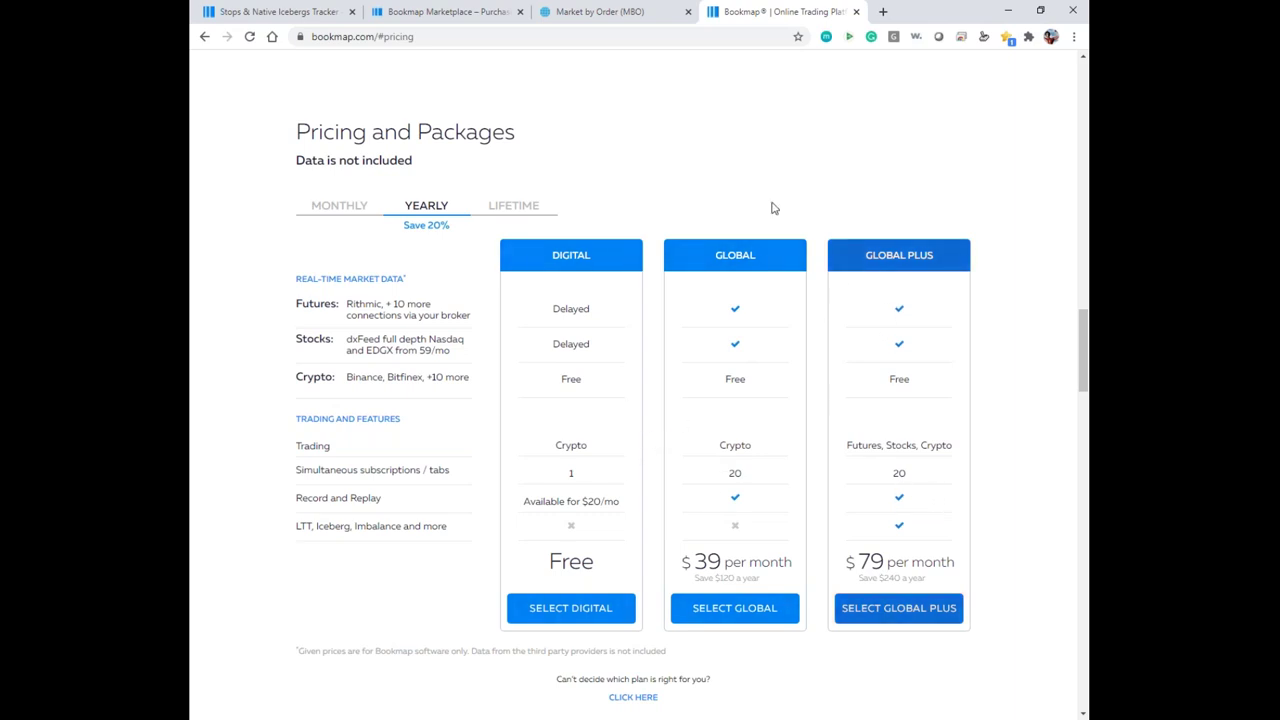
scroll(880, 89, "up", 15)
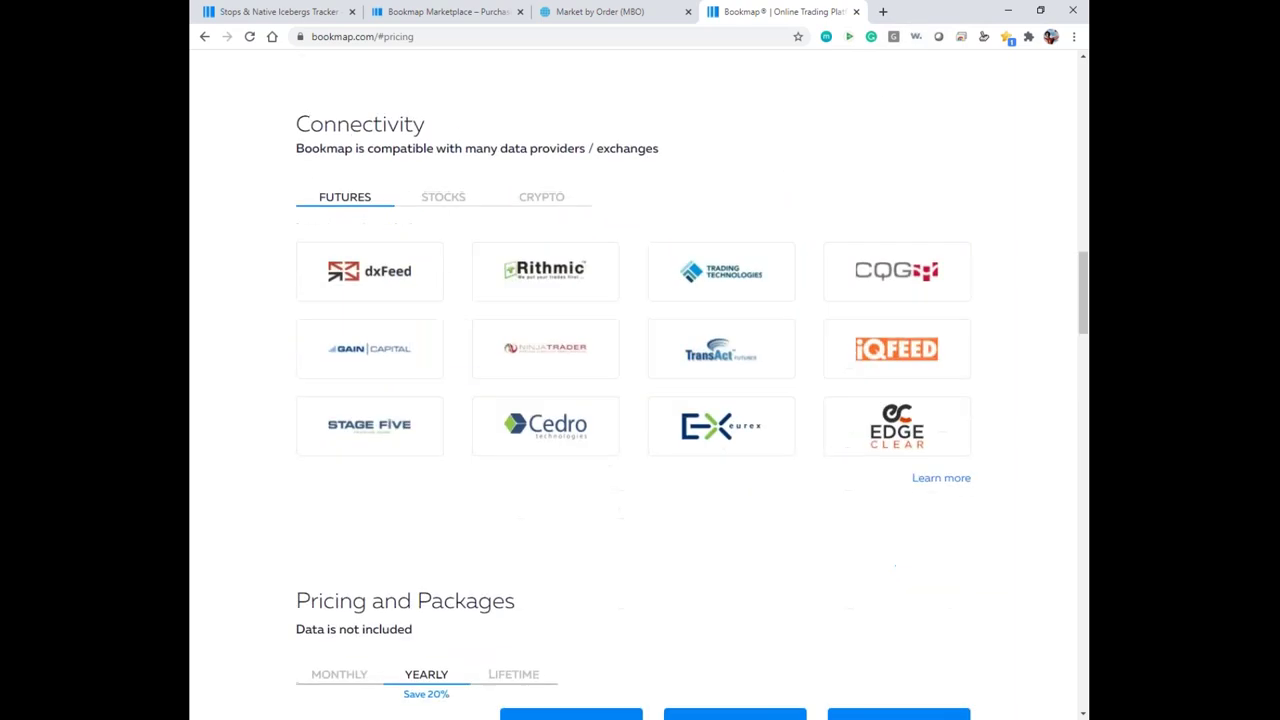
scroll(640, 380, "up", 6)
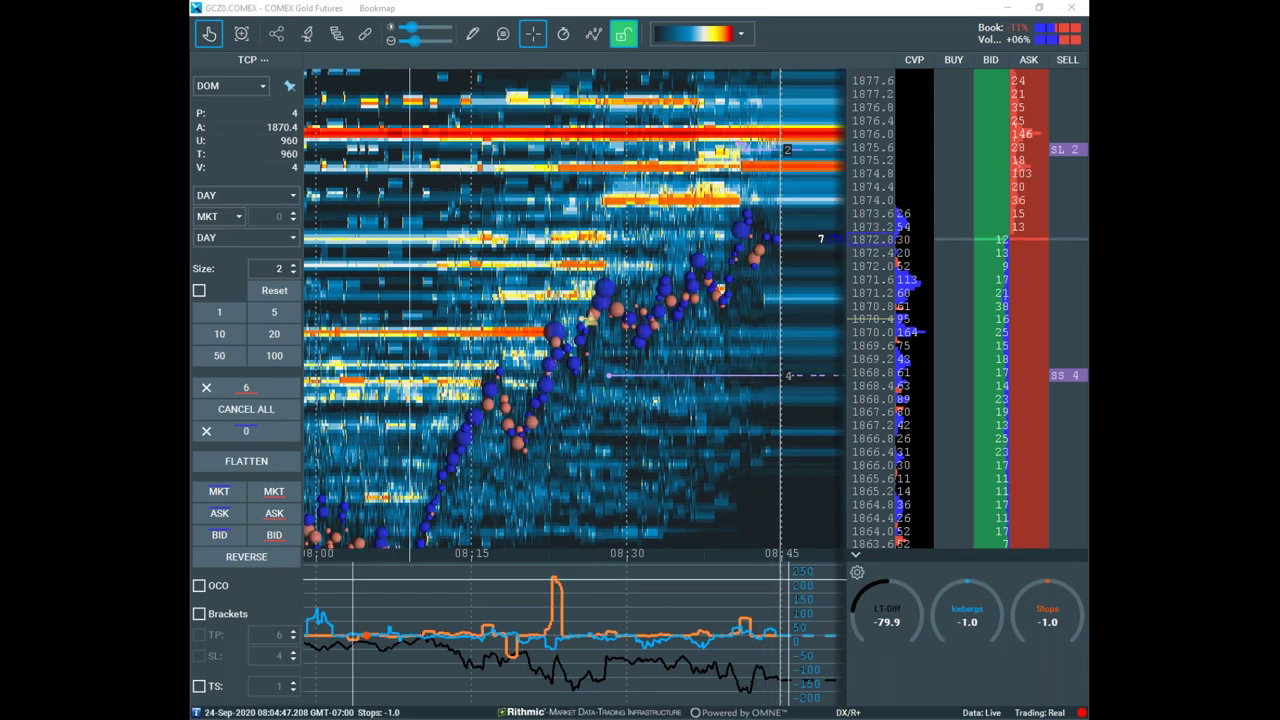
Bring the browser back over the gold chart, switch to the Bookmap Marketplace page, maximize it and browse the popular addons
left_click_drag(20, 190, 904, 85)
scroll(923, 279, "up", 2)
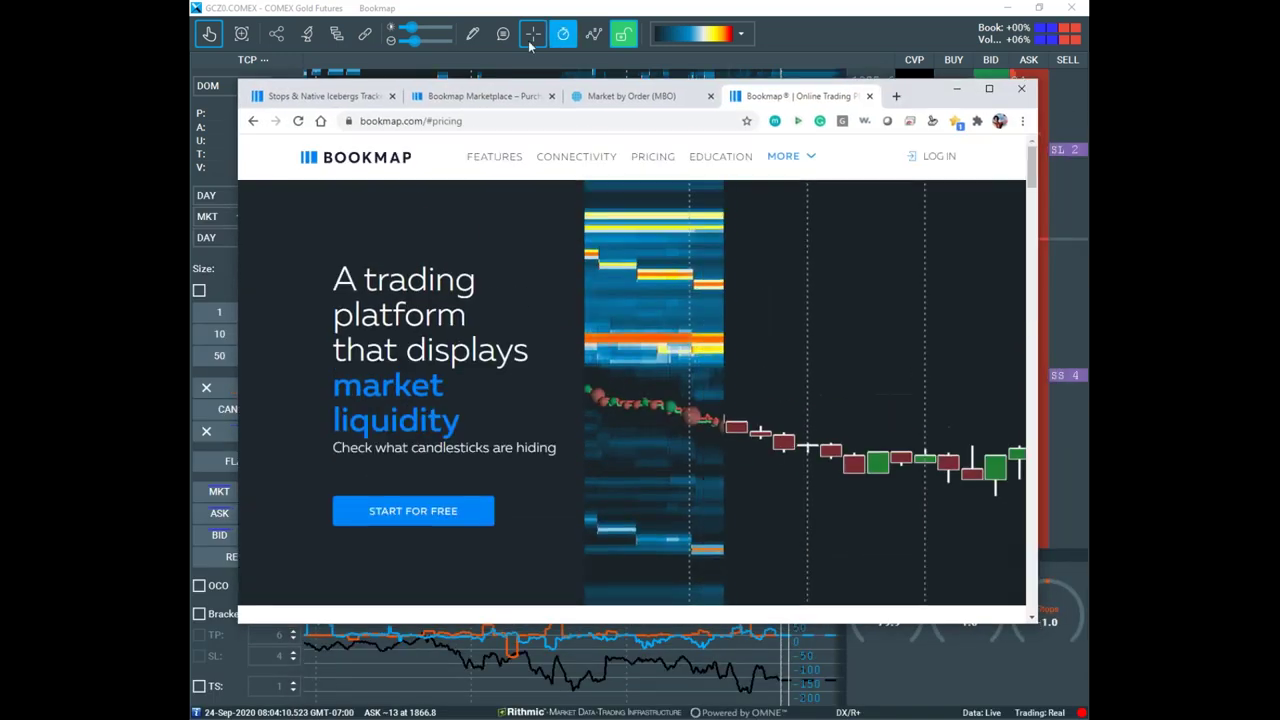
left_click(497, 97)
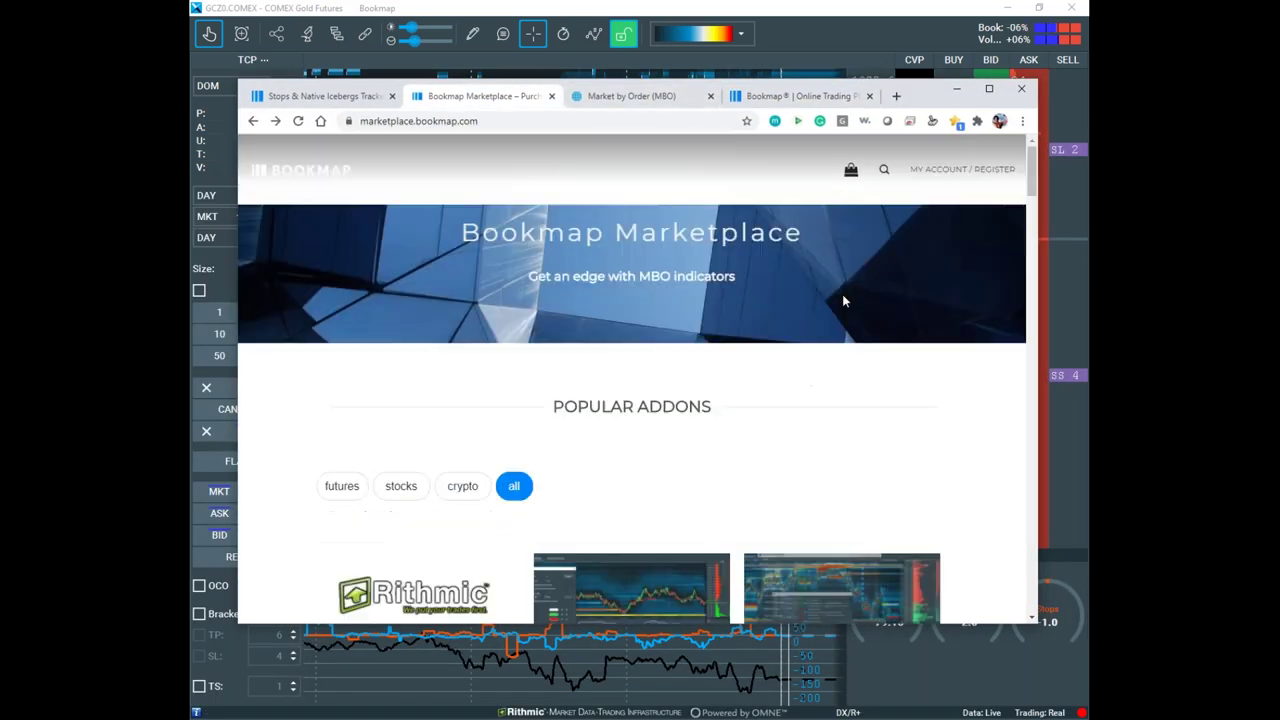
scroll(850, 290, "down", 5)
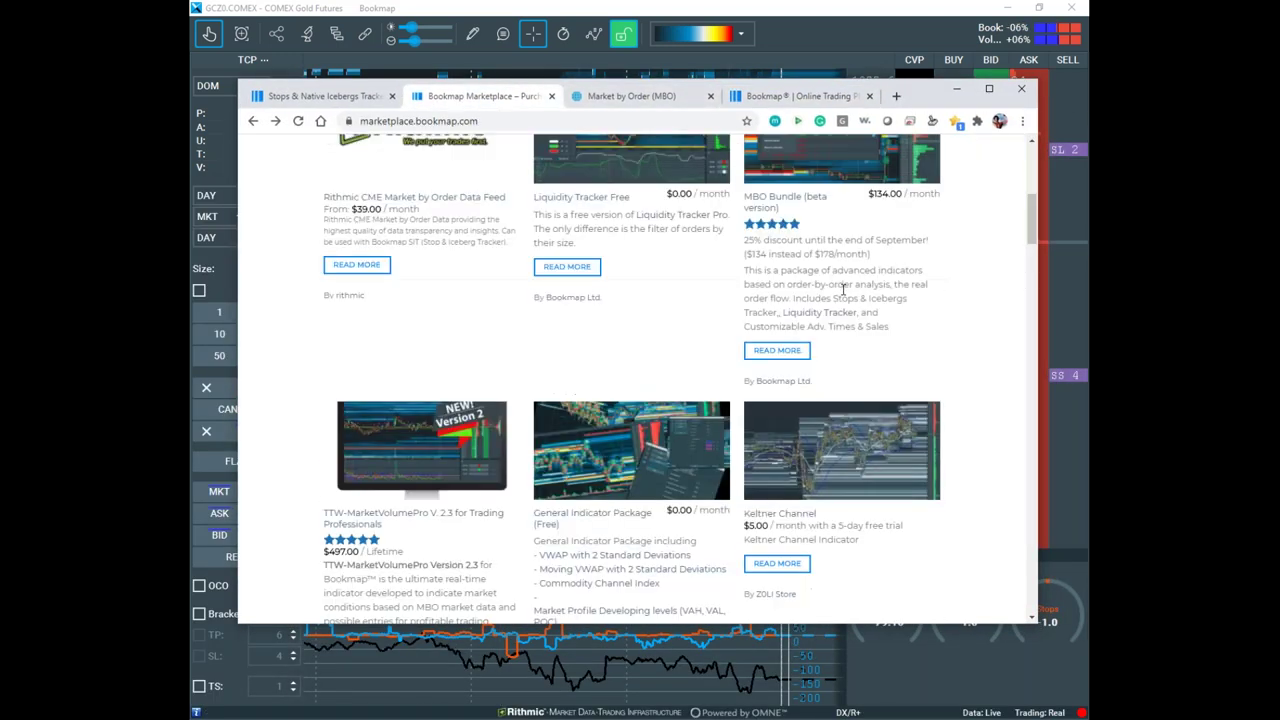
left_click(989, 88)
scroll(850, 400, "up", 2)
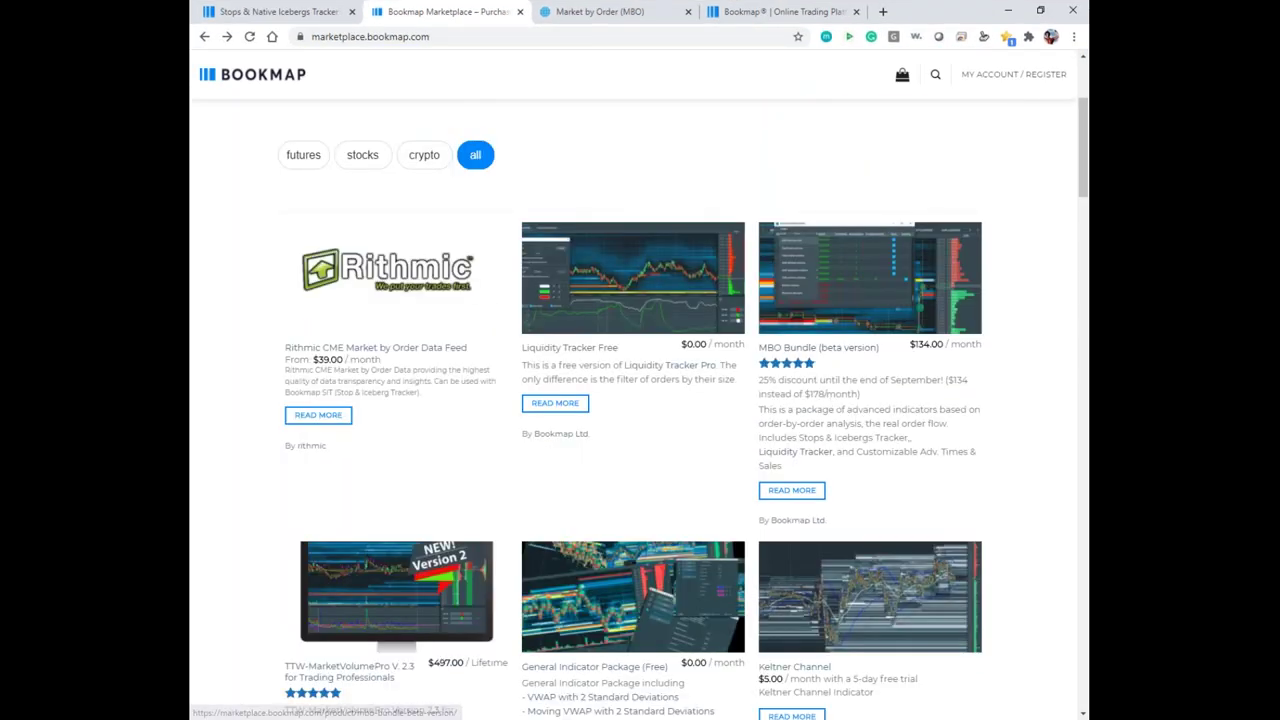
Open the MBO Bundle (beta version) page, circle its heading and monthly price, clear the markings and return to the addon list
left_click(818, 350)
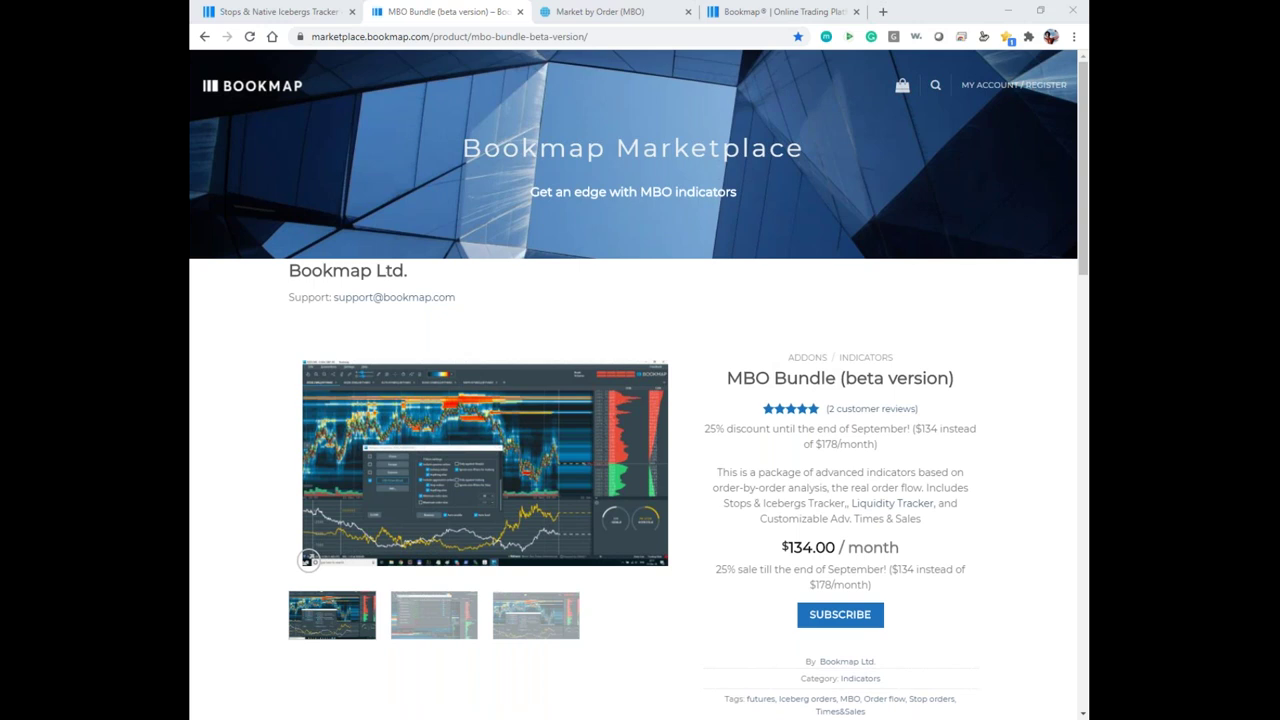
key("e")
mouse_move(834, 346)
left_mouse_down()
mouse_move(762, 349)
mouse_move(952, 348)
mouse_move(826, 323)
left_mouse_up()
mouse_move(866, 530)
left_mouse_down()
mouse_move(957, 560)
mouse_move(914, 518)
left_mouse_up()
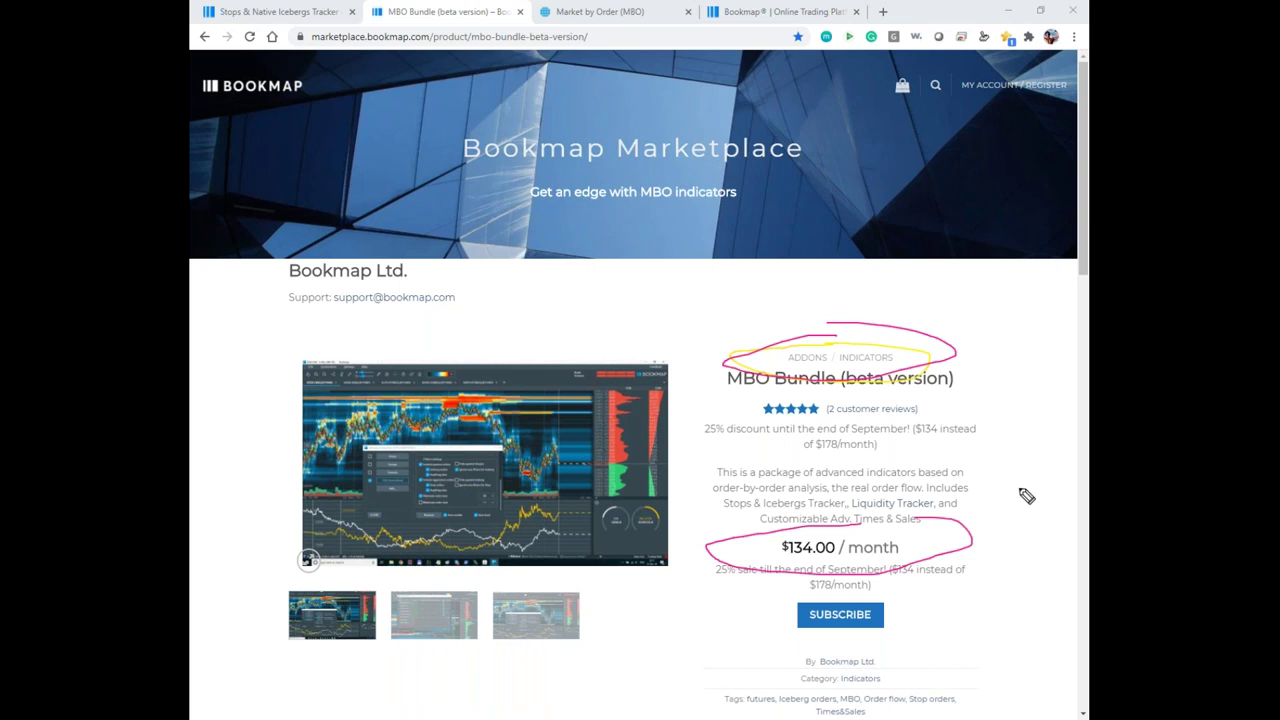
key("Escape")
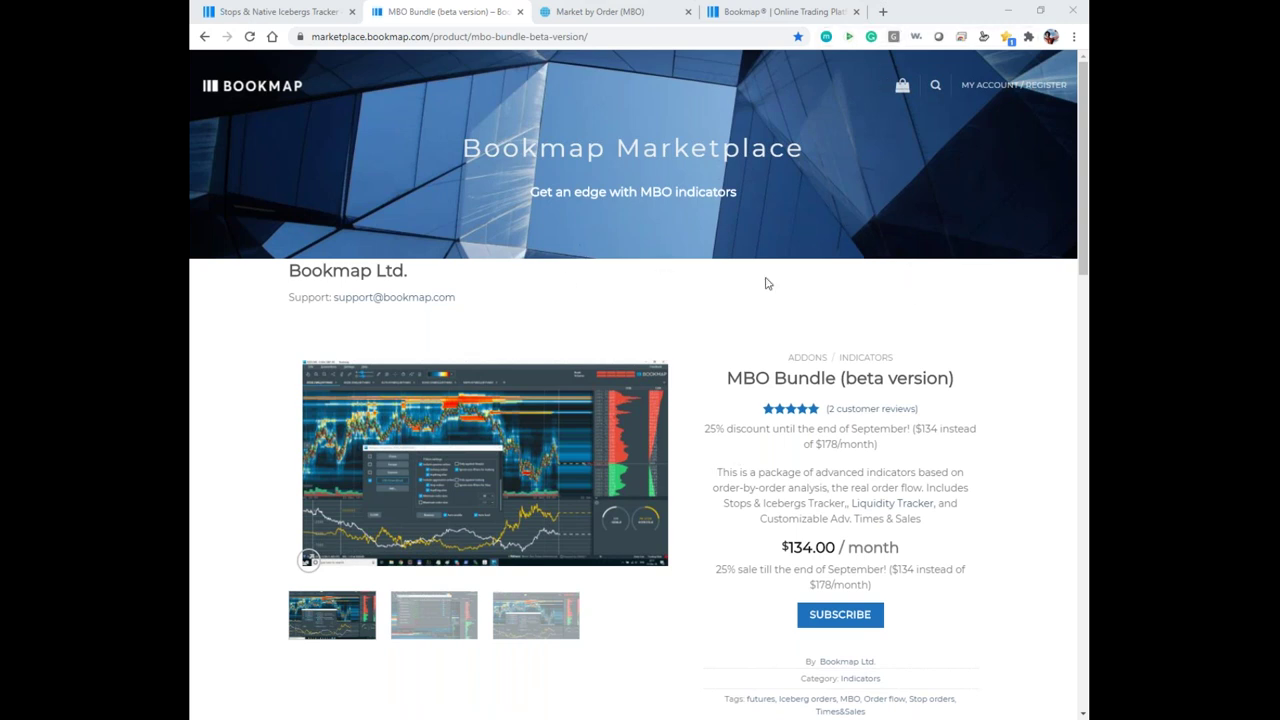
key("alt+Left")
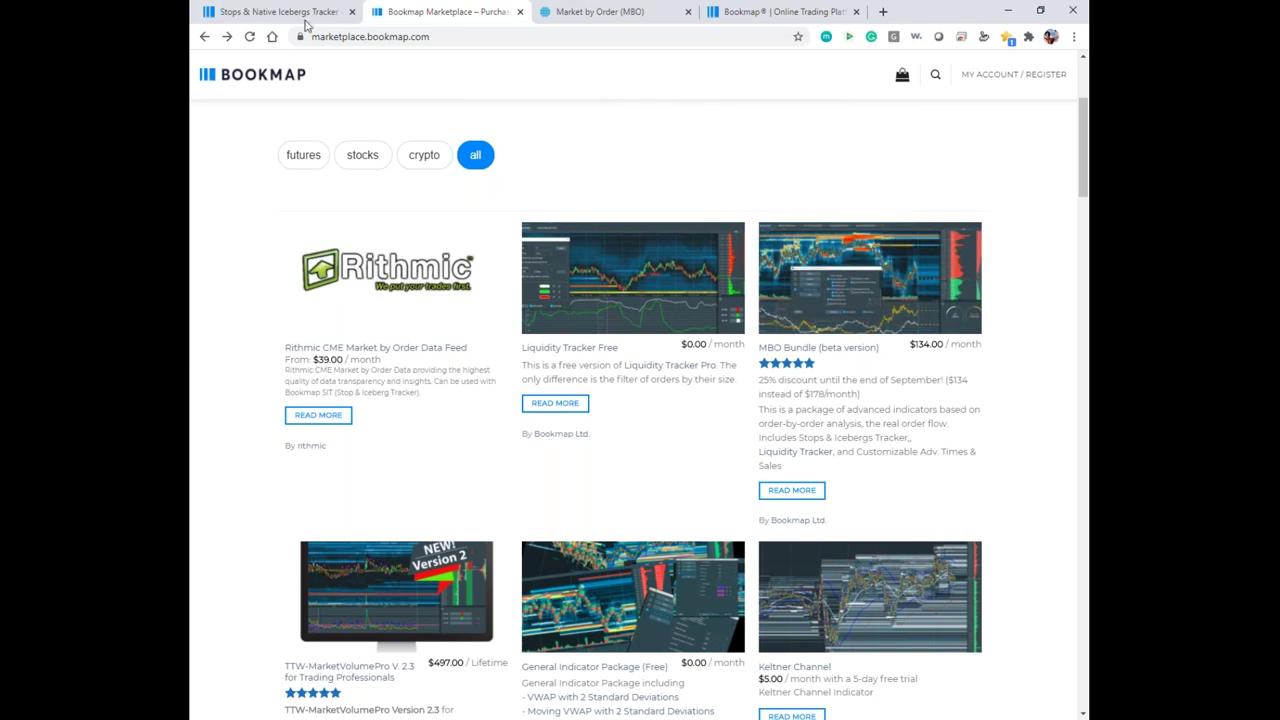
Examine the CME Group Market by Order (MBO) education page, covering its background and client benefits
left_click(600, 12)
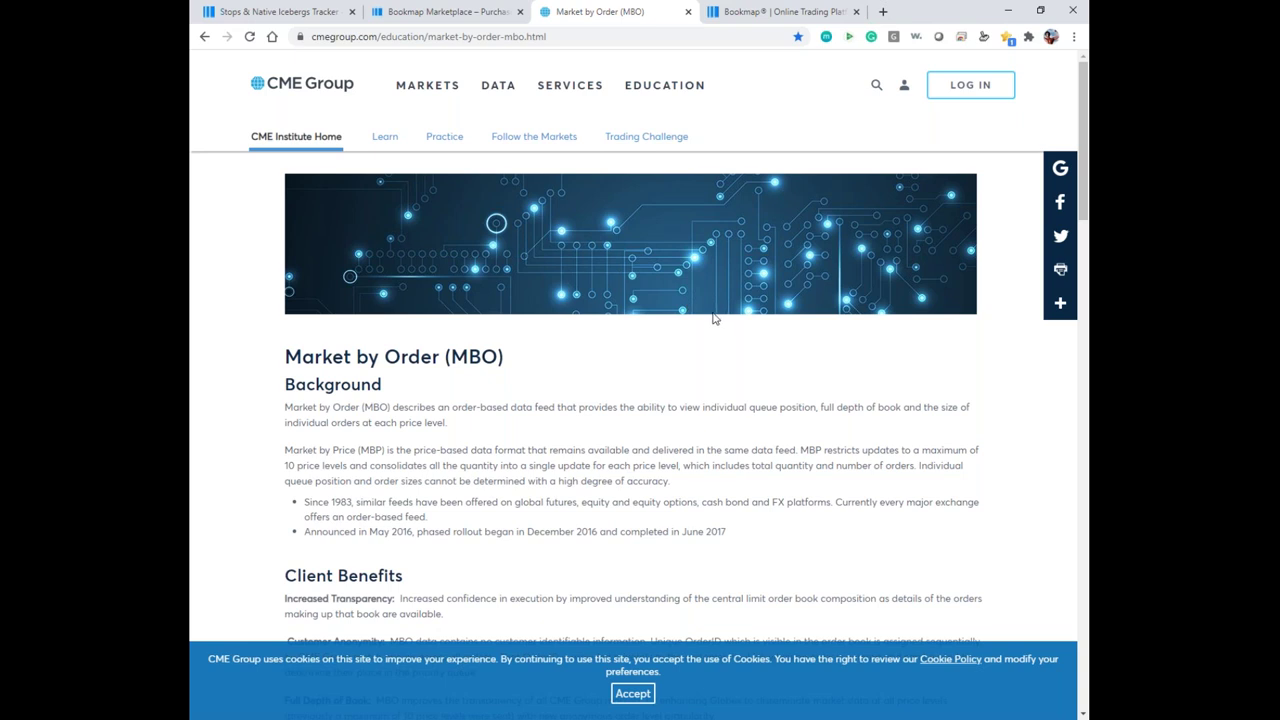
left_click(445, 12)
left_click(595, 12)
scroll(430, 335, "down", 2)
scroll(450, 253, "up", 2)
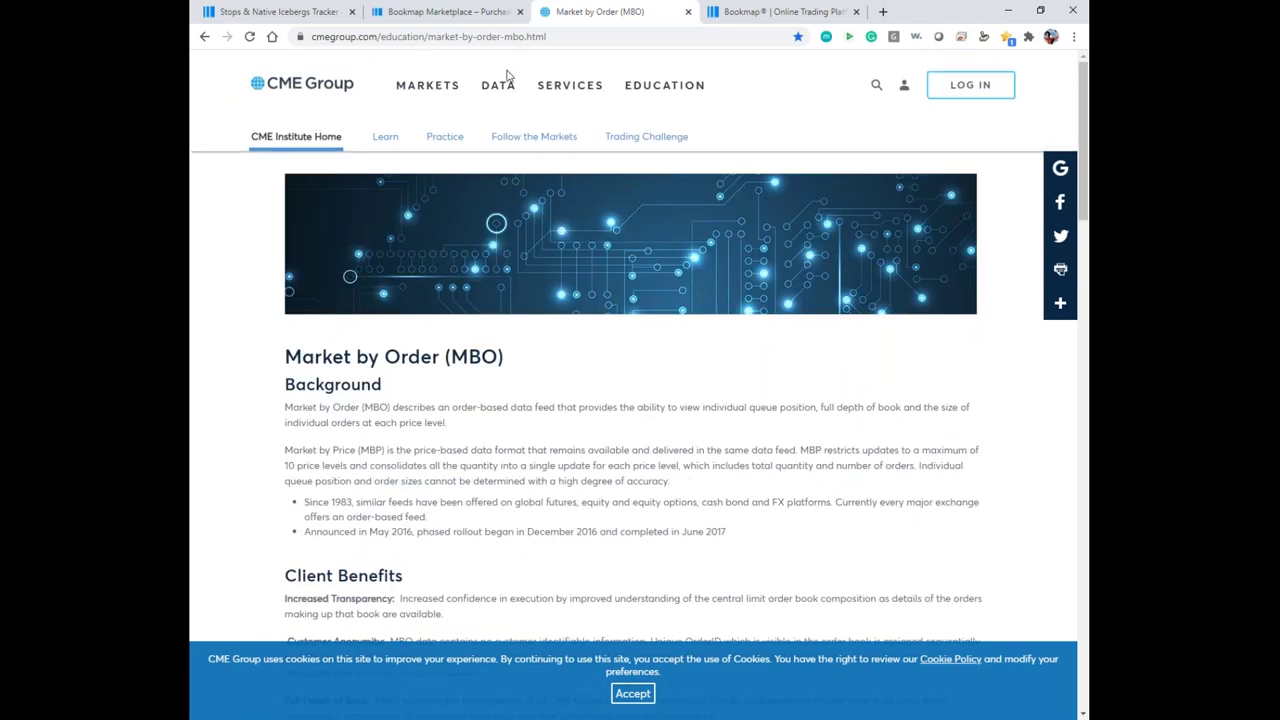
Open the Rithmic CME Market by Order Data Feed product page, and shift the gold heatmap to show more space beyond the current time
left_click(432, 10)
left_click(422, 268)
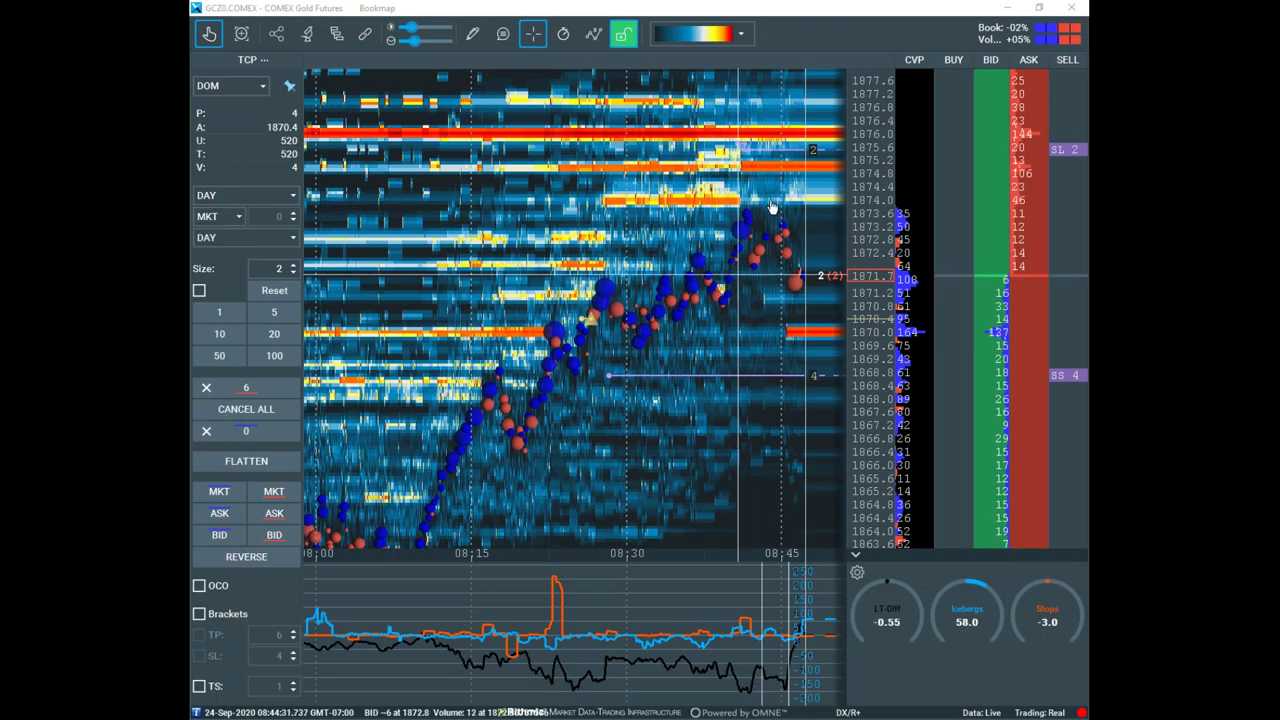
left_click_drag(757, 291, 688, 334)
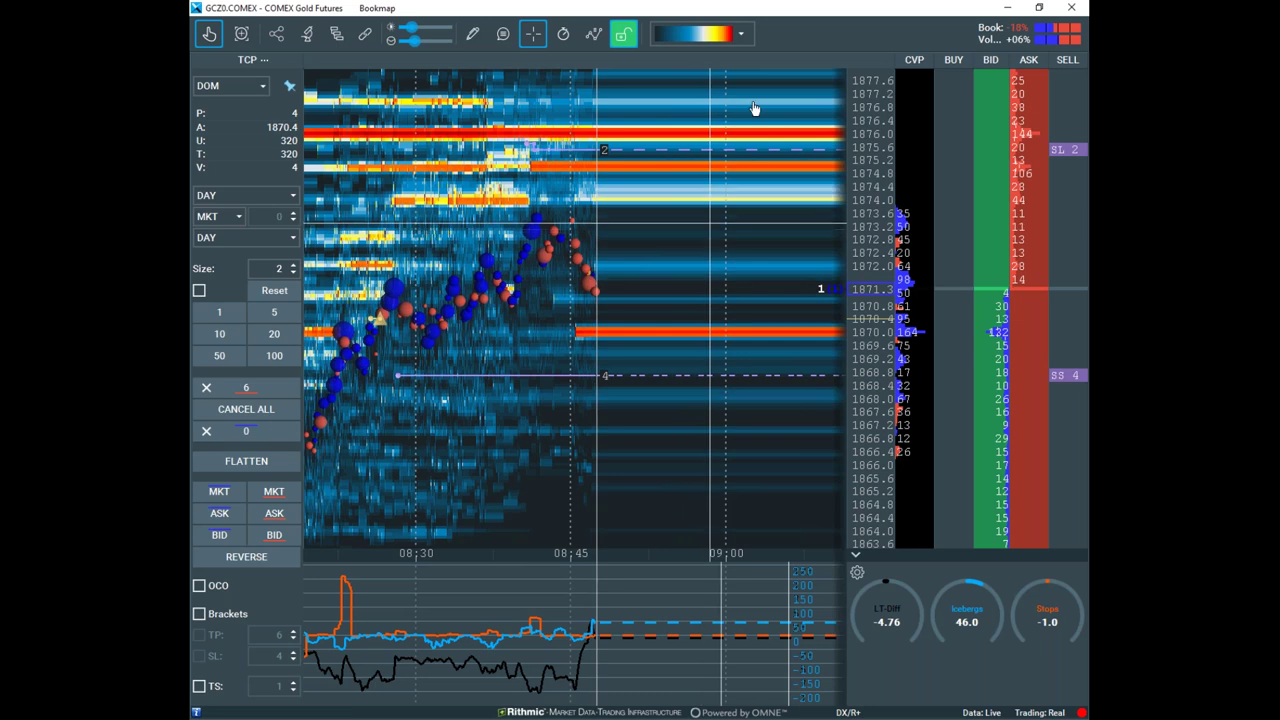
Bring the browser back maximized over the gold chart, and examine the Rithmic data feed's pricing and exchange options
left_click_drag(192, 150, 913, 82)
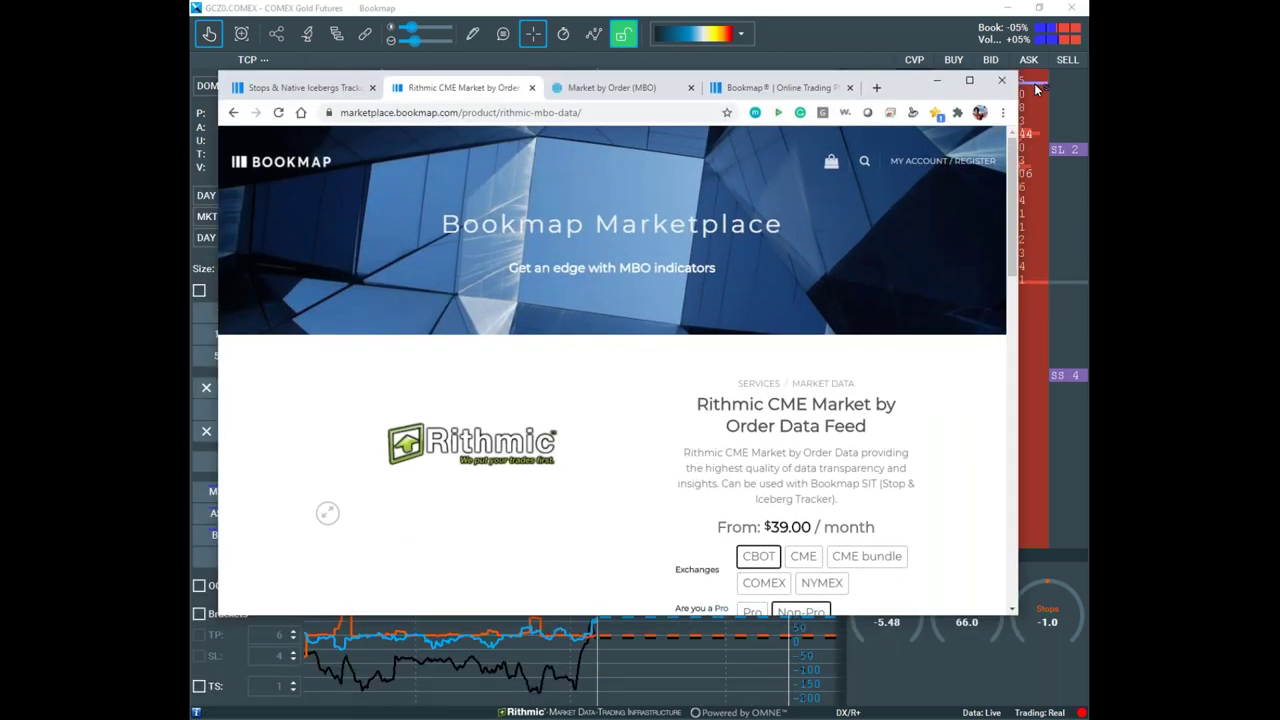
left_click(969, 80)
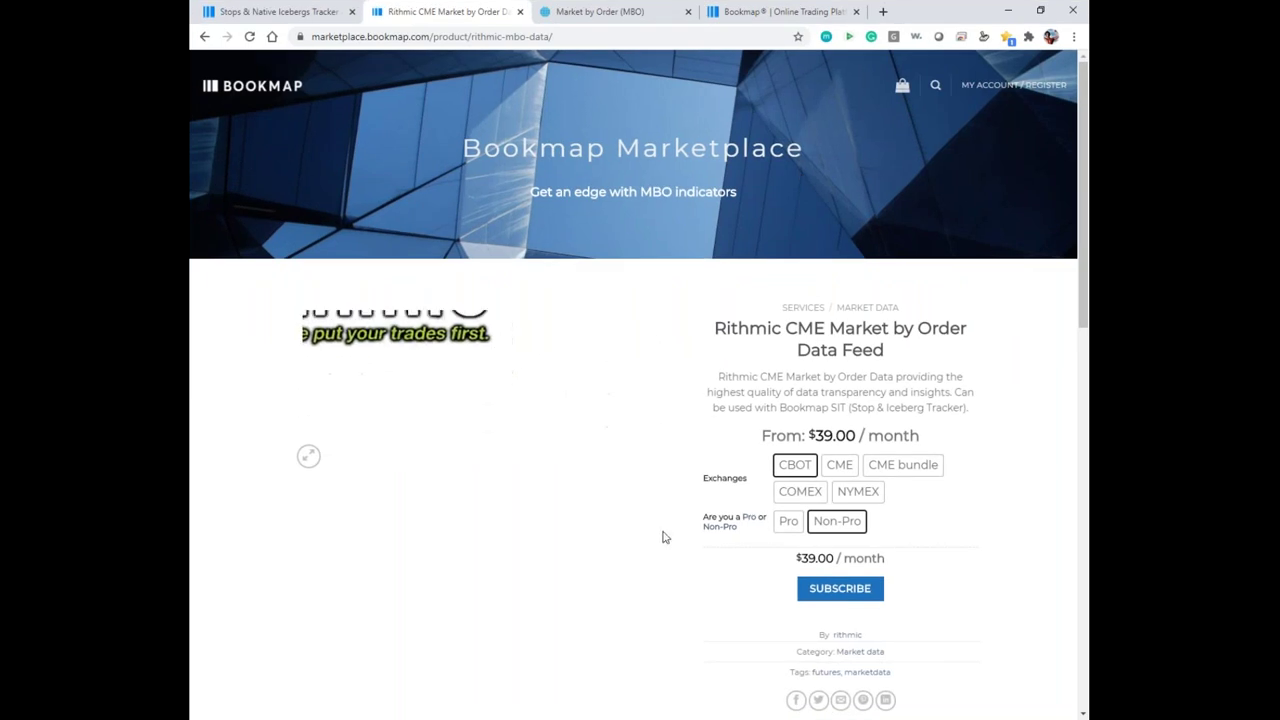
scroll(533, 450, "down", 3)
scroll(522, 414, "up", 3)
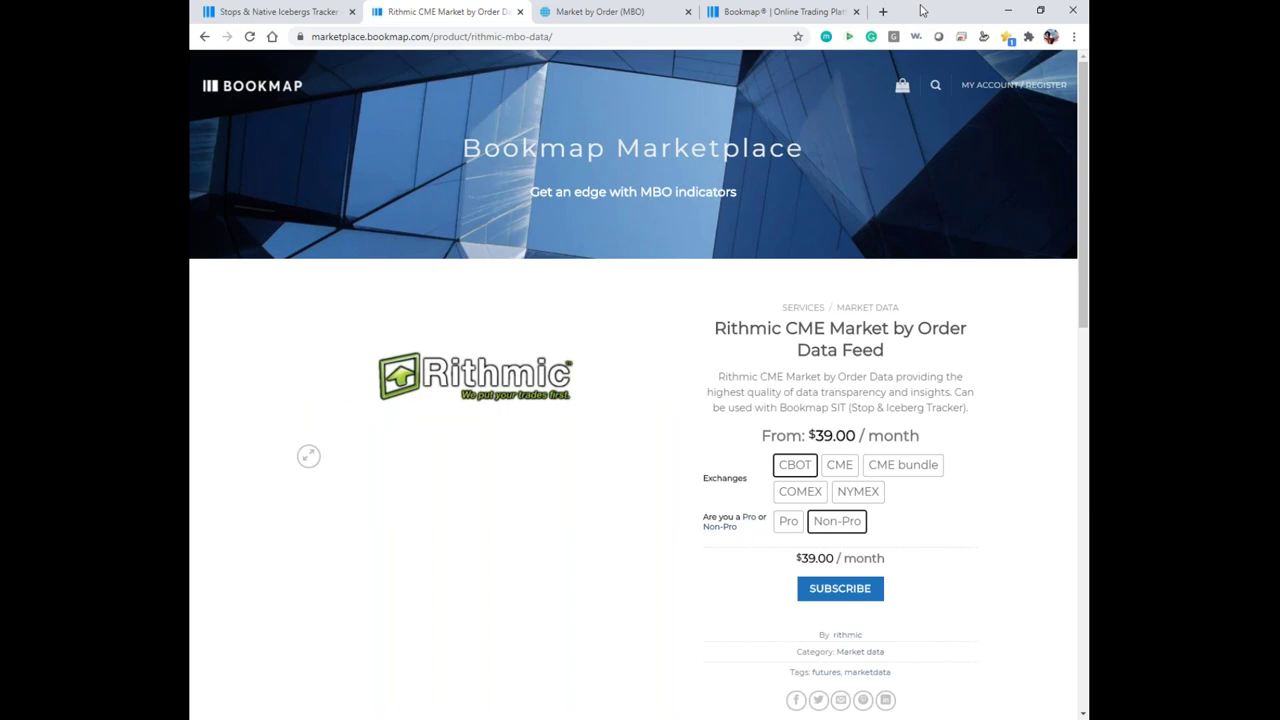
Check the Bookmap homepage and the CME Market by Order page, and reopen the Rithmic CME Market by Order Data Feed product from the marketplace listing
left_click(780, 11)
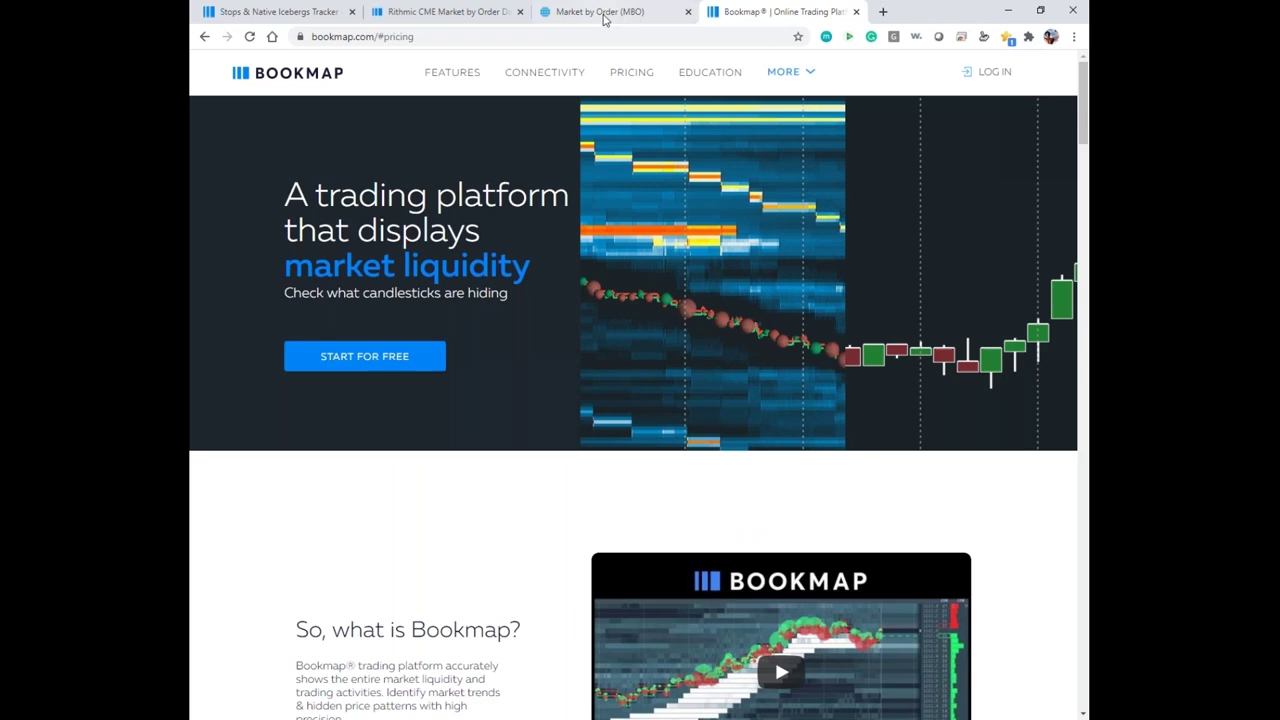
left_click(596, 11)
left_click(448, 11)
key("alt+Left")
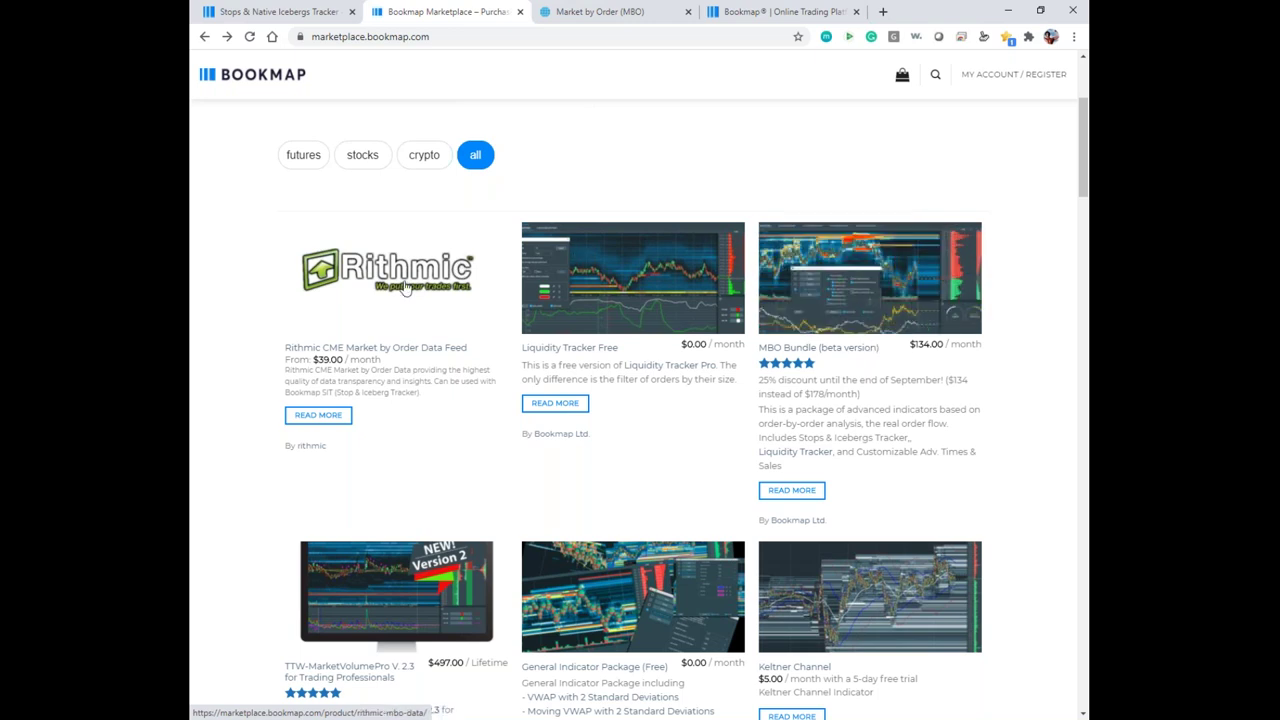
left_click(406, 283)
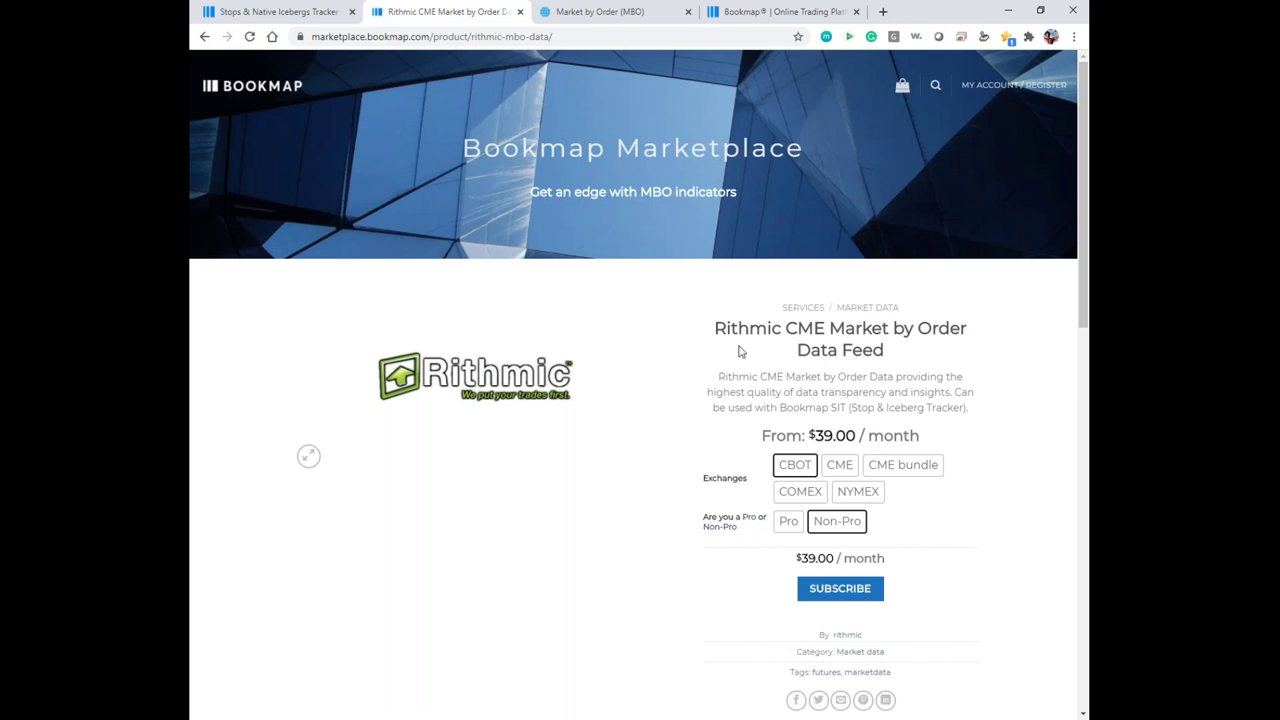
View CME Group's Market by Order page and the Bookmap homepage, and return to the Bookmap Marketplace listing
left_click(605, 12)
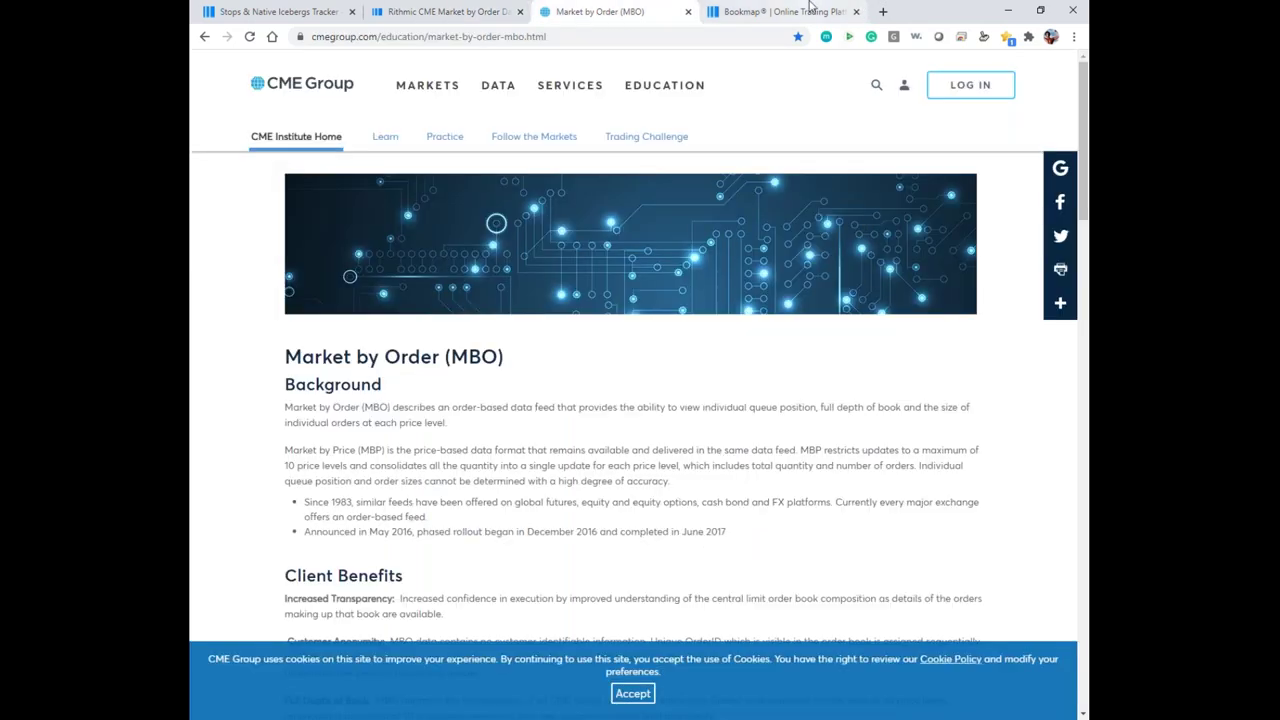
left_click(810, 10)
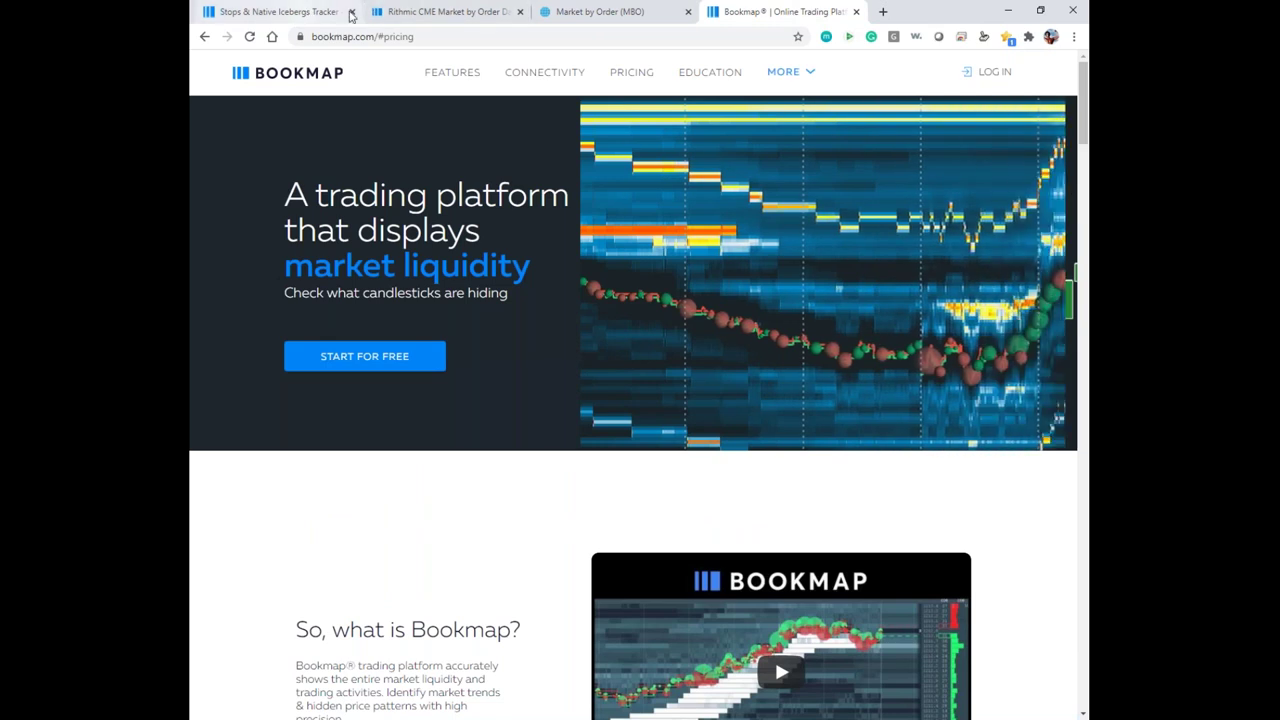
left_click(440, 11)
key("alt+Left")
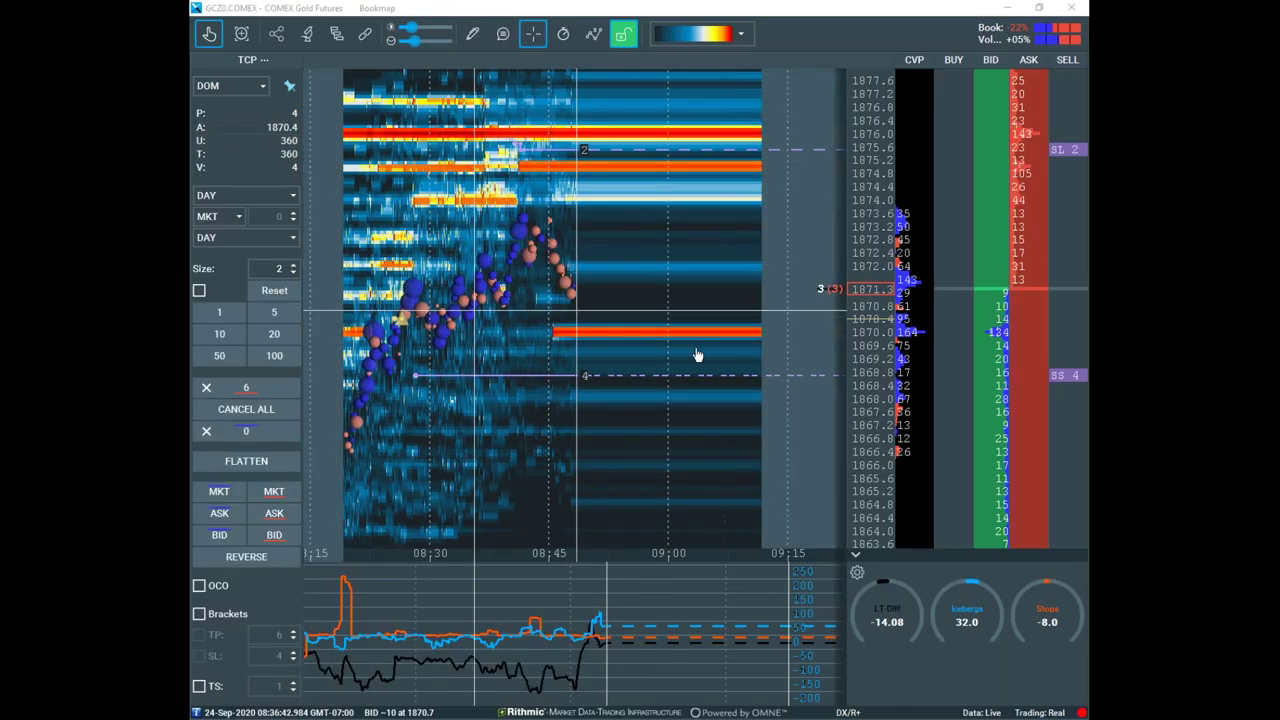
Pan the COMEX Gold Futures chart to earlier trading, and bring back the marketplace browser window to open MBO Bundle (beta version)
left_click_drag(554, 349, 615, 339)
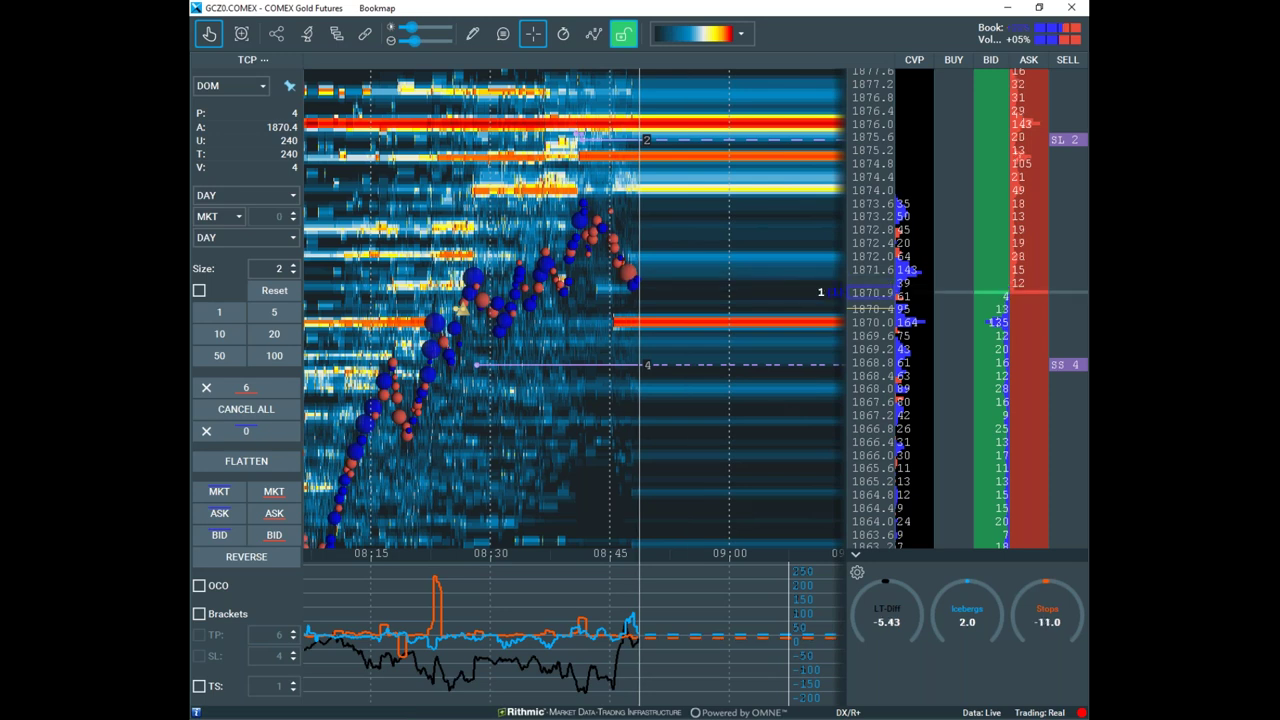
left_click_drag(190, 191, 953, 106)
left_click(1018, 105)
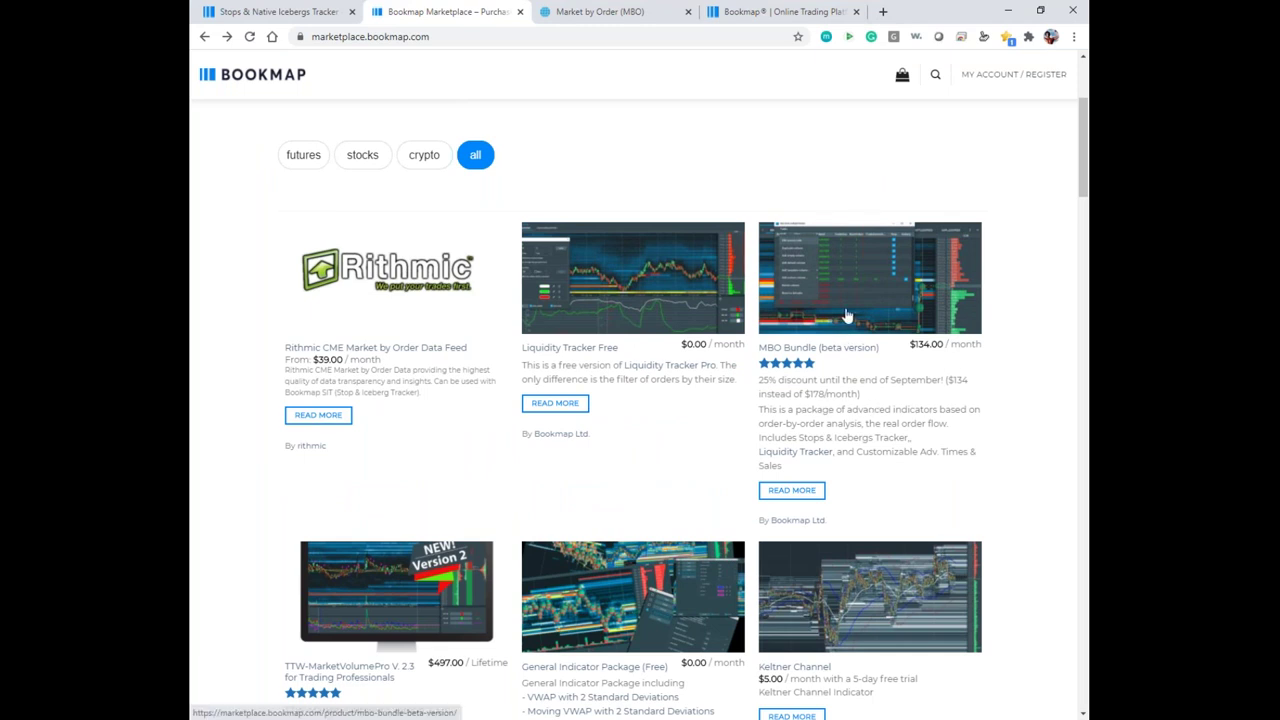
left_click(846, 316)
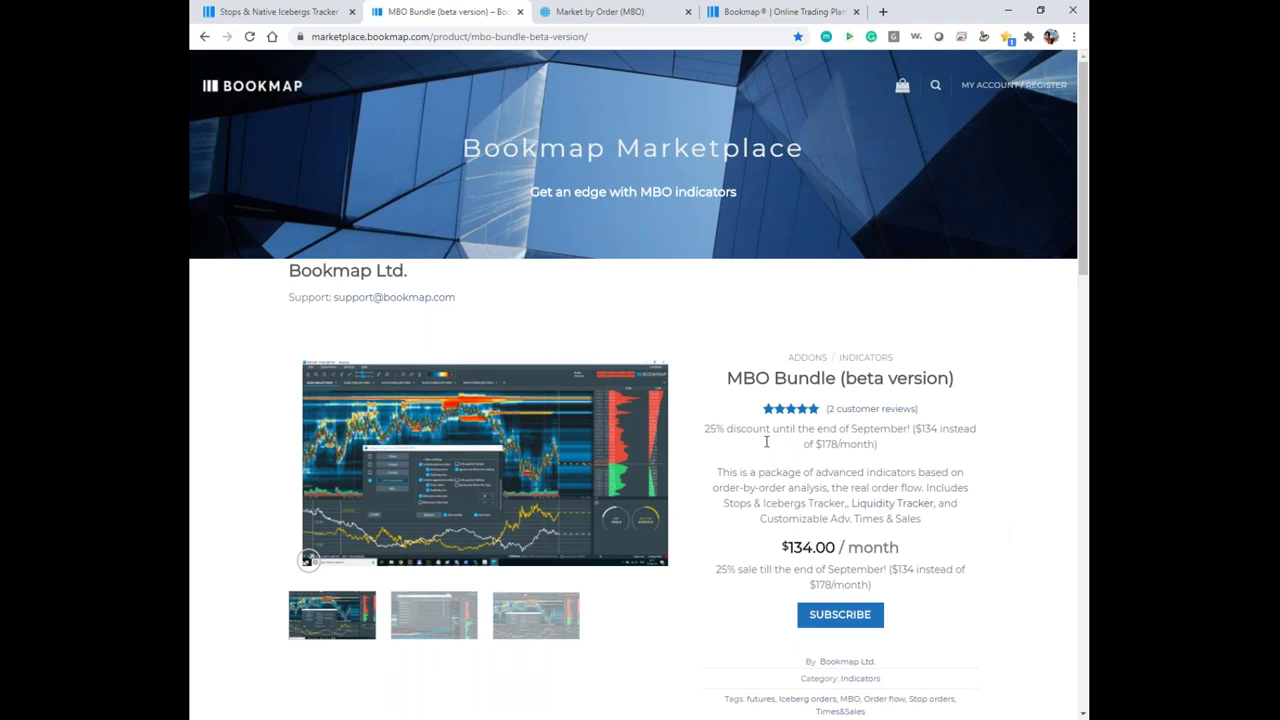
Return to the marketplace listing and open the SI Indicator Setups and Educational Course product
key("alt+Left")
scroll(770, 342, "down", 2)
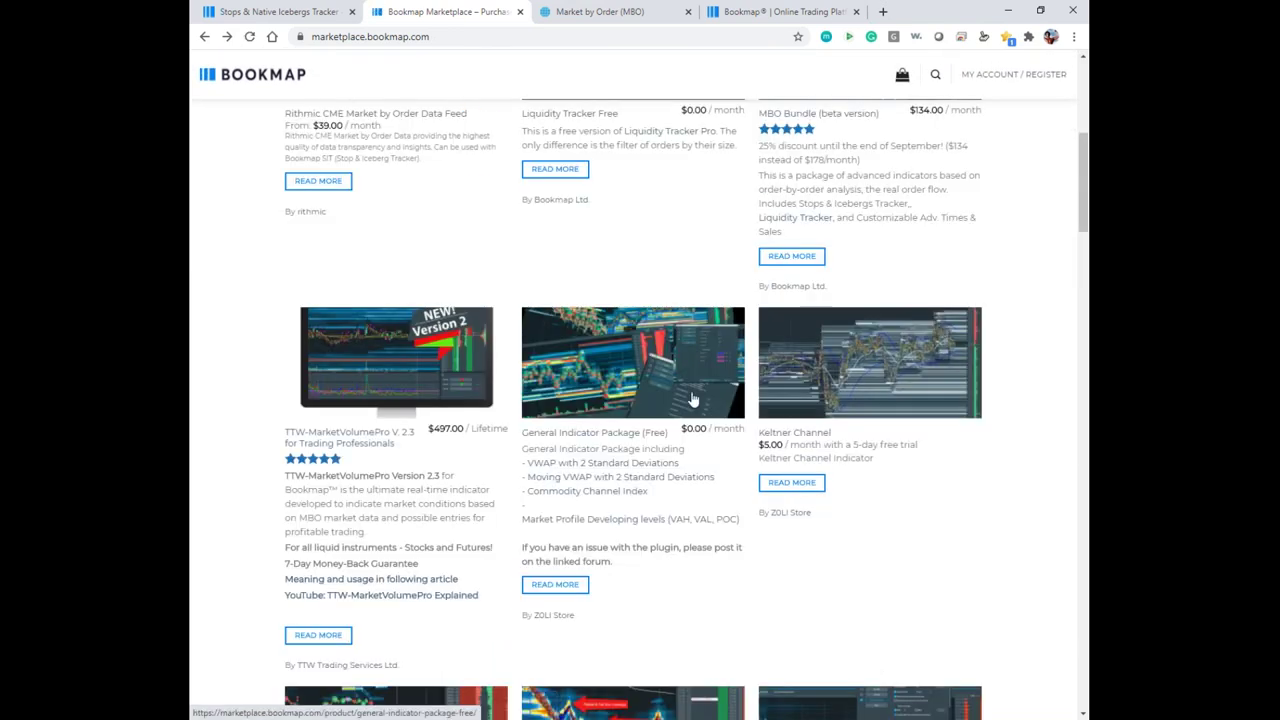
scroll(548, 446, "down", 4)
left_click(651, 309)
Read through the course description and testimonials on the SI Indicator course page
scroll(775, 345, "down", 7)
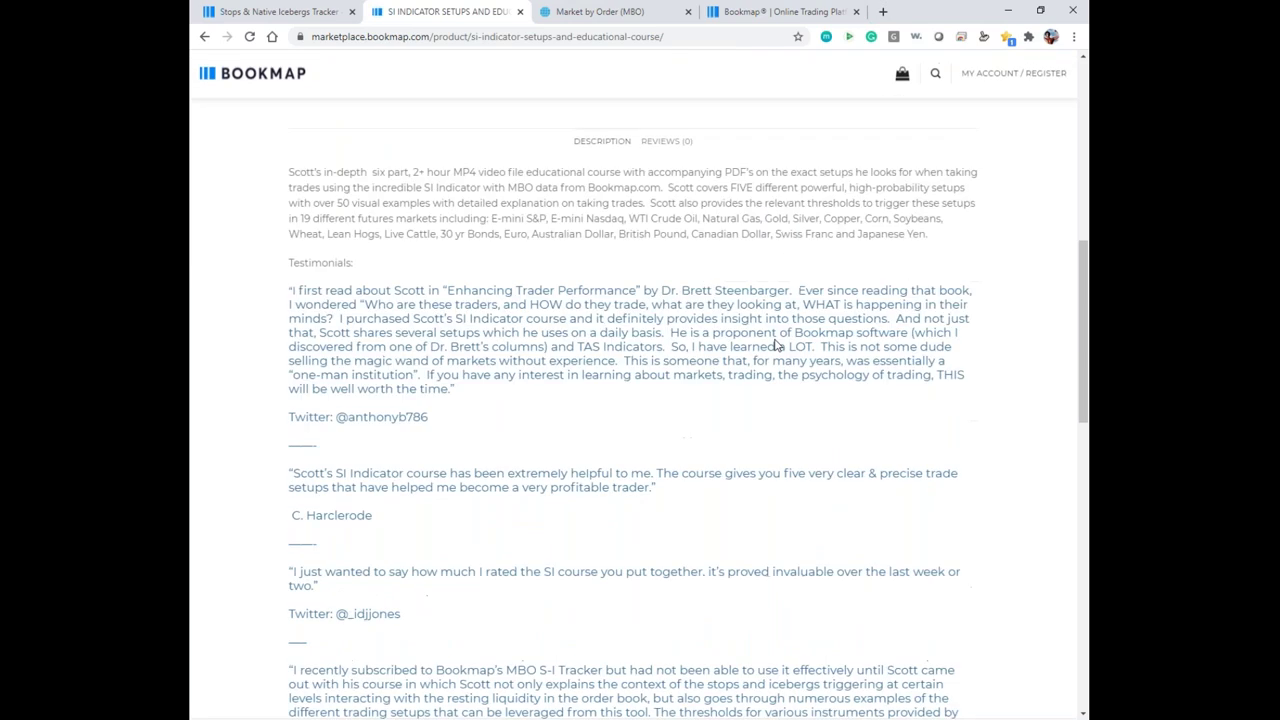
scroll(770, 378, "down", 2)
scroll(770, 378, "up", 5)
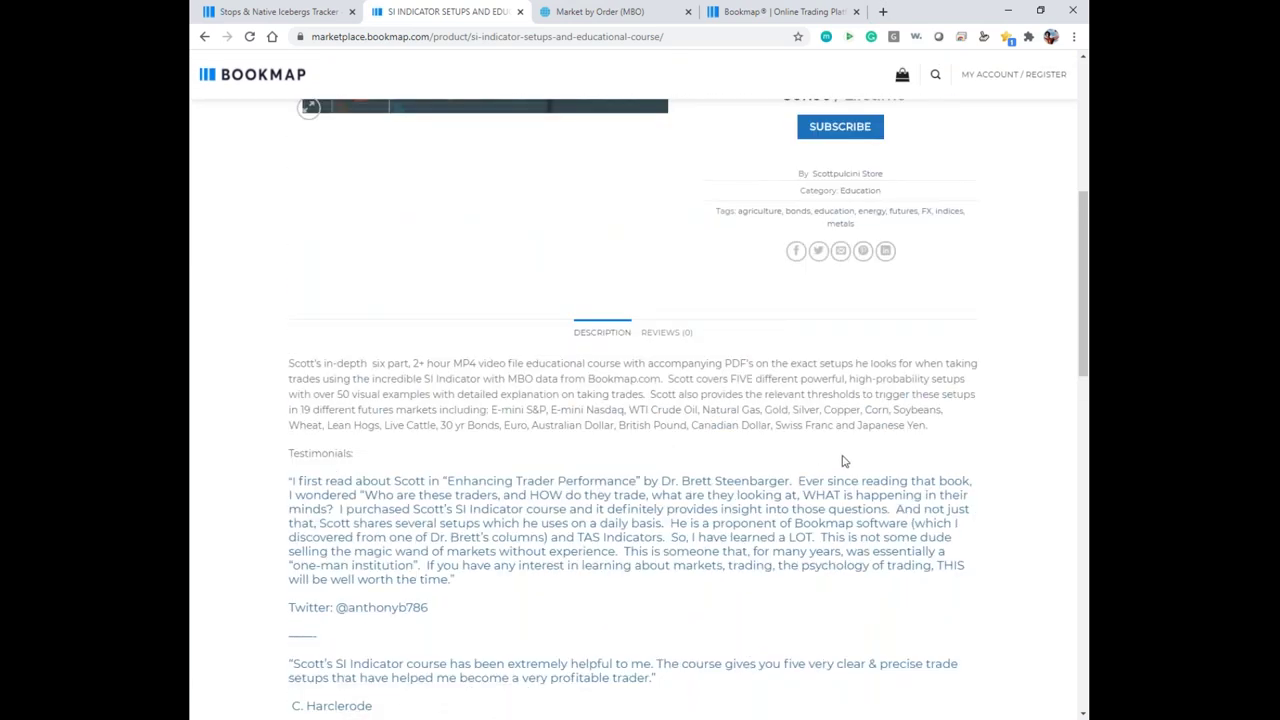
scroll(842, 459, "down", 2)
scroll(842, 459, "up", 10)
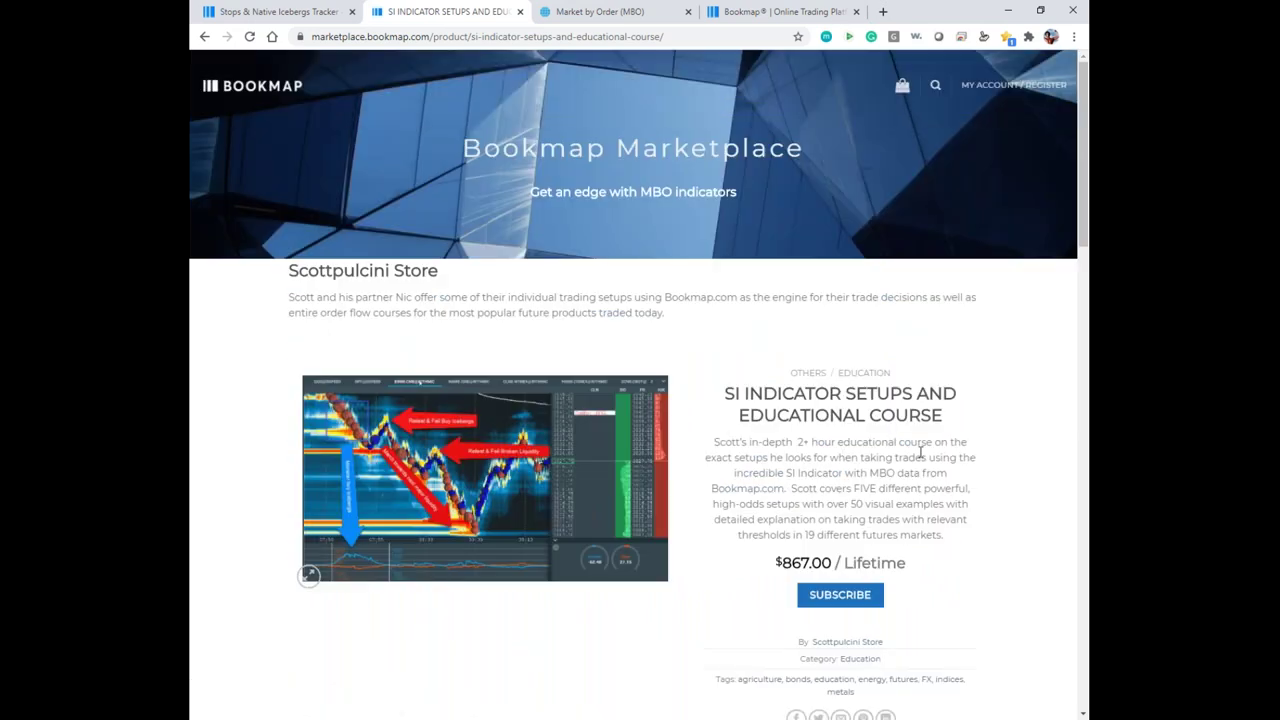
Highlight the list of covered futures markets in the course description, and clear the selection
scroll(920, 453, "down", 2)
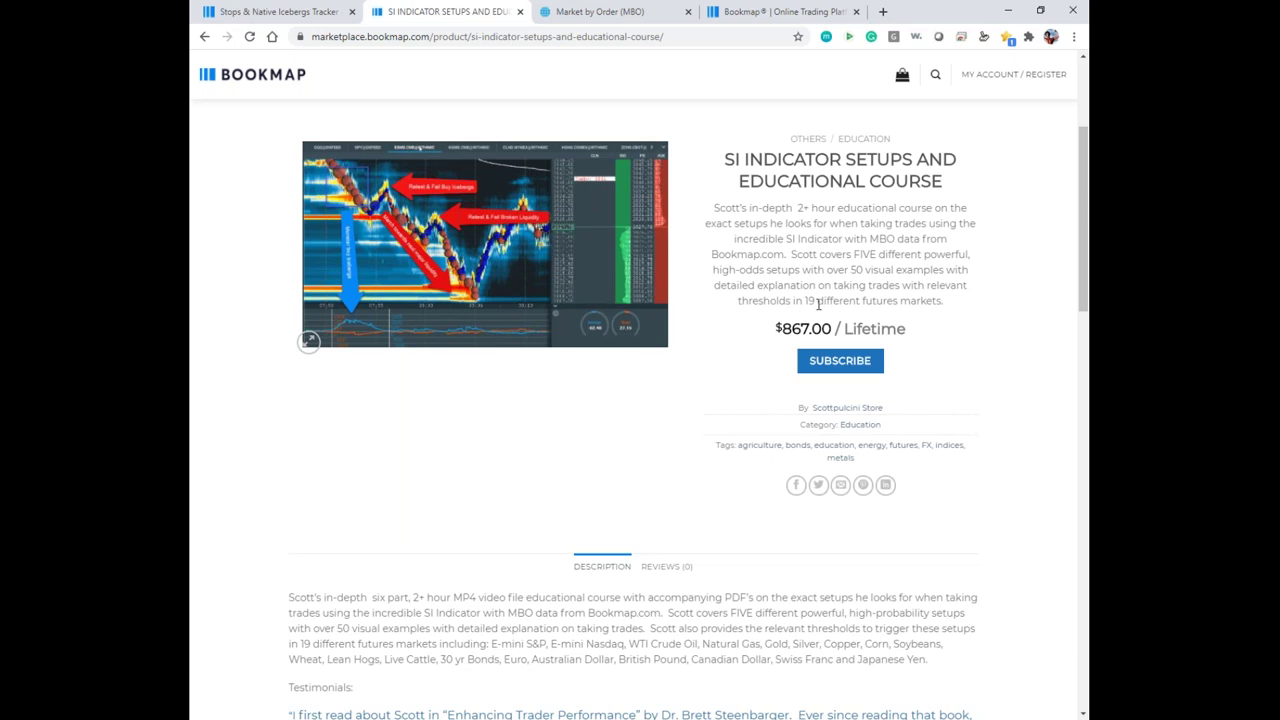
left_click_drag(488, 644, 884, 688)
scroll(946, 594, "down", 2)
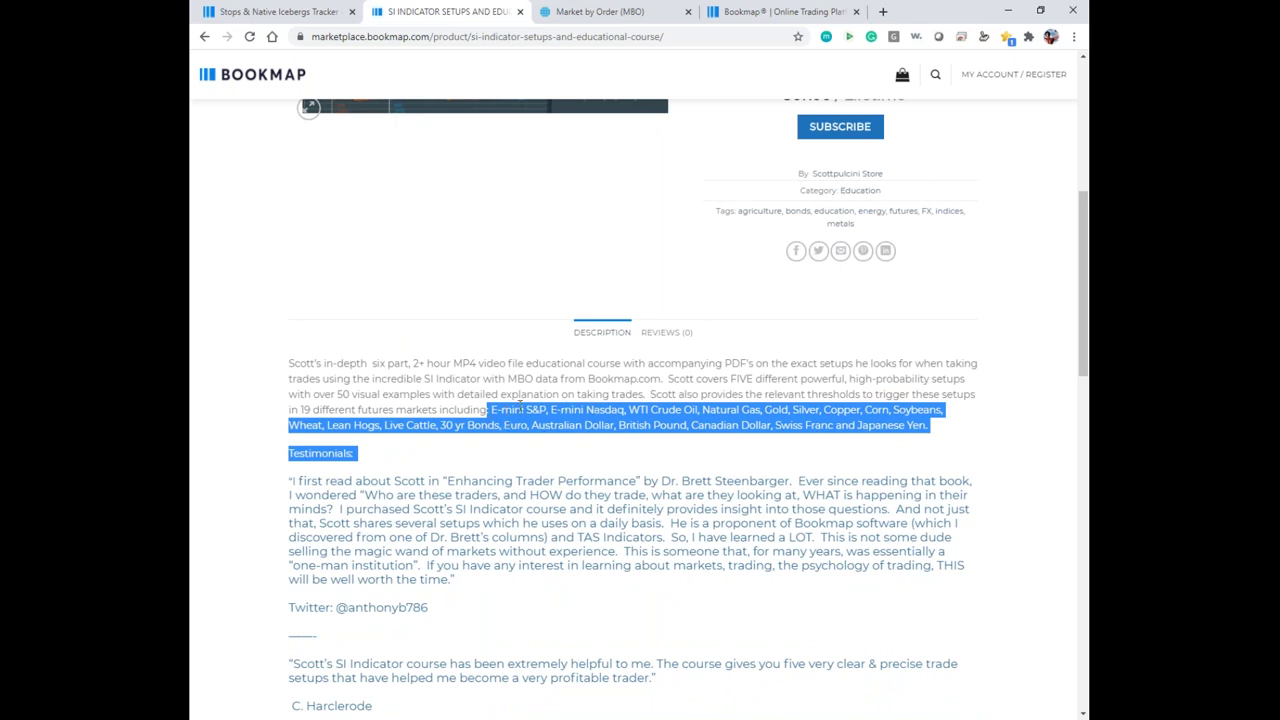
left_click(551, 411)
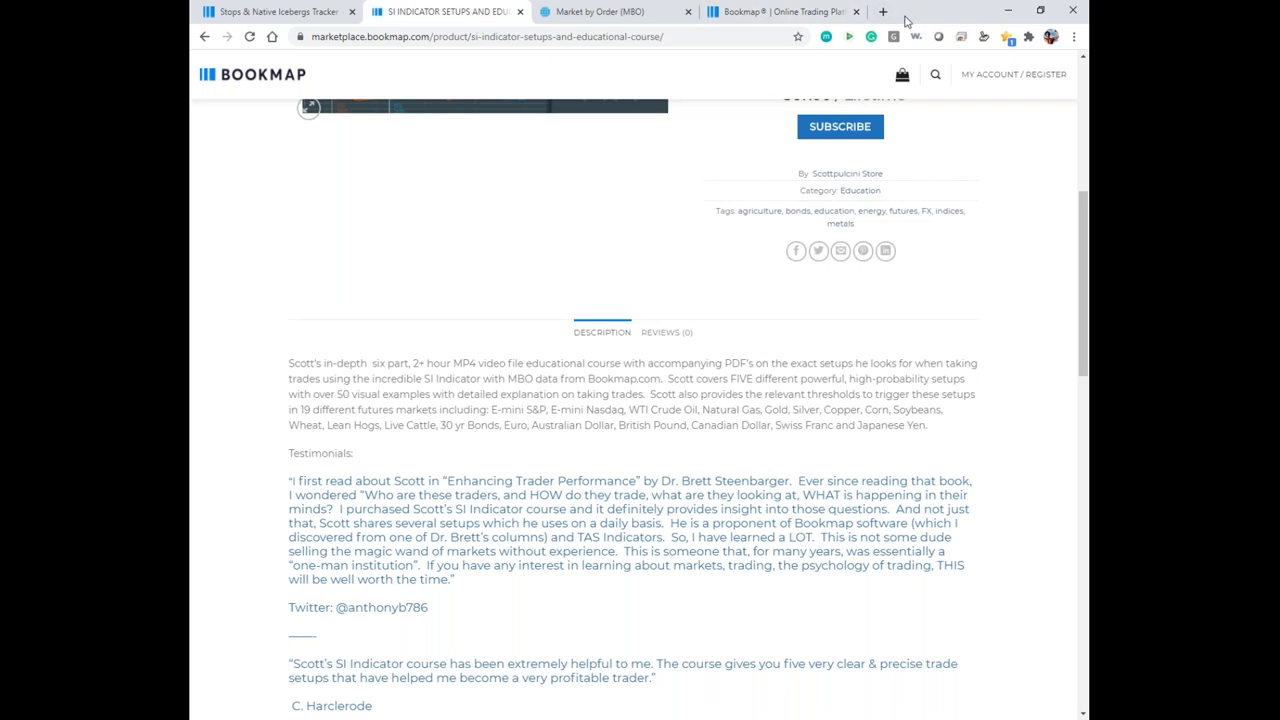
Move the browser window aside and examine the COMEX Gold Futures chart and its stops and icebergs lines in Bookmap
left_click_drag(905, 14, 114, 213)
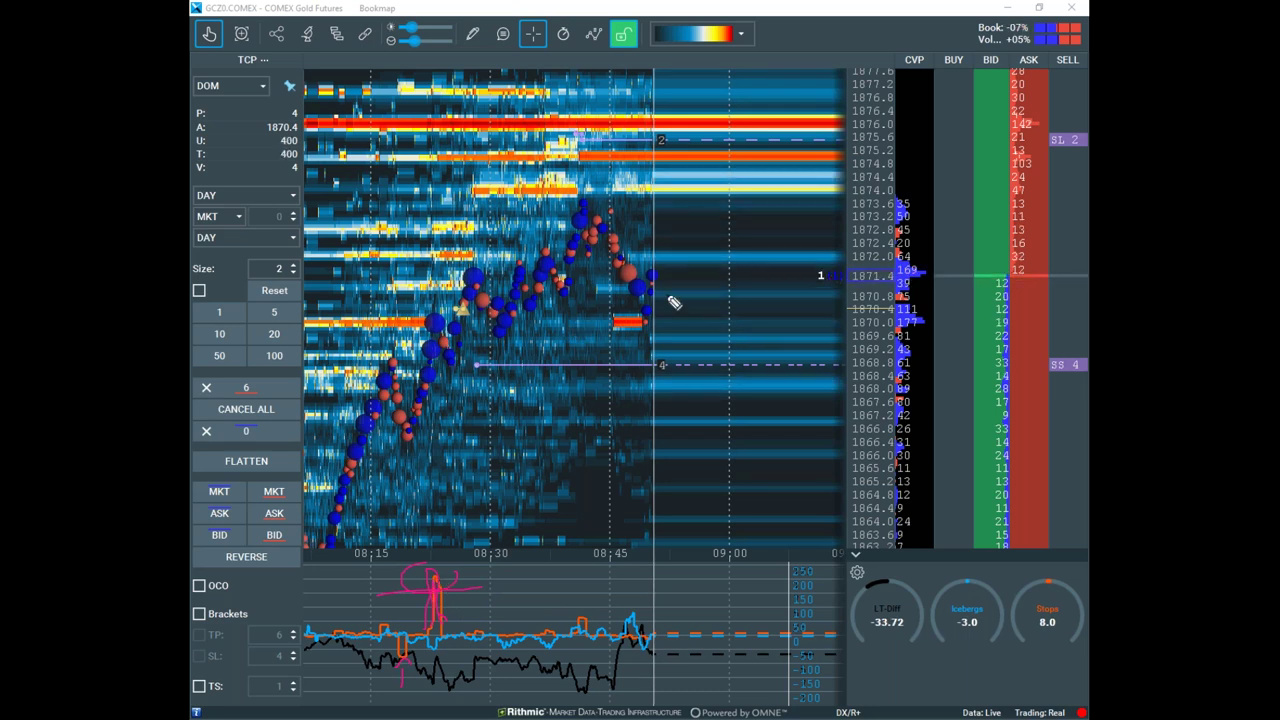
key("Escape")
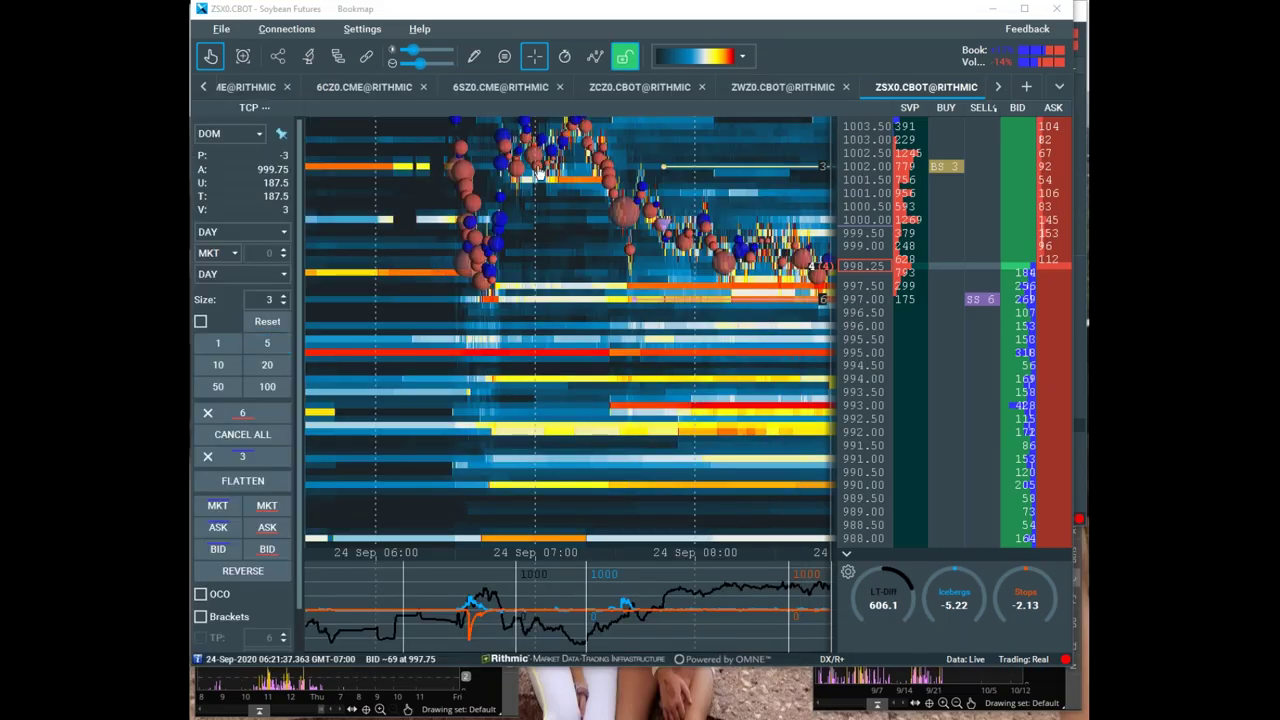
Zoom the time scales of the Soybean Futures and E-Mini S&P 500 charts to examine the session's price action
scroll(707, 344, "down", 2)
scroll(707, 344, "up", 3)
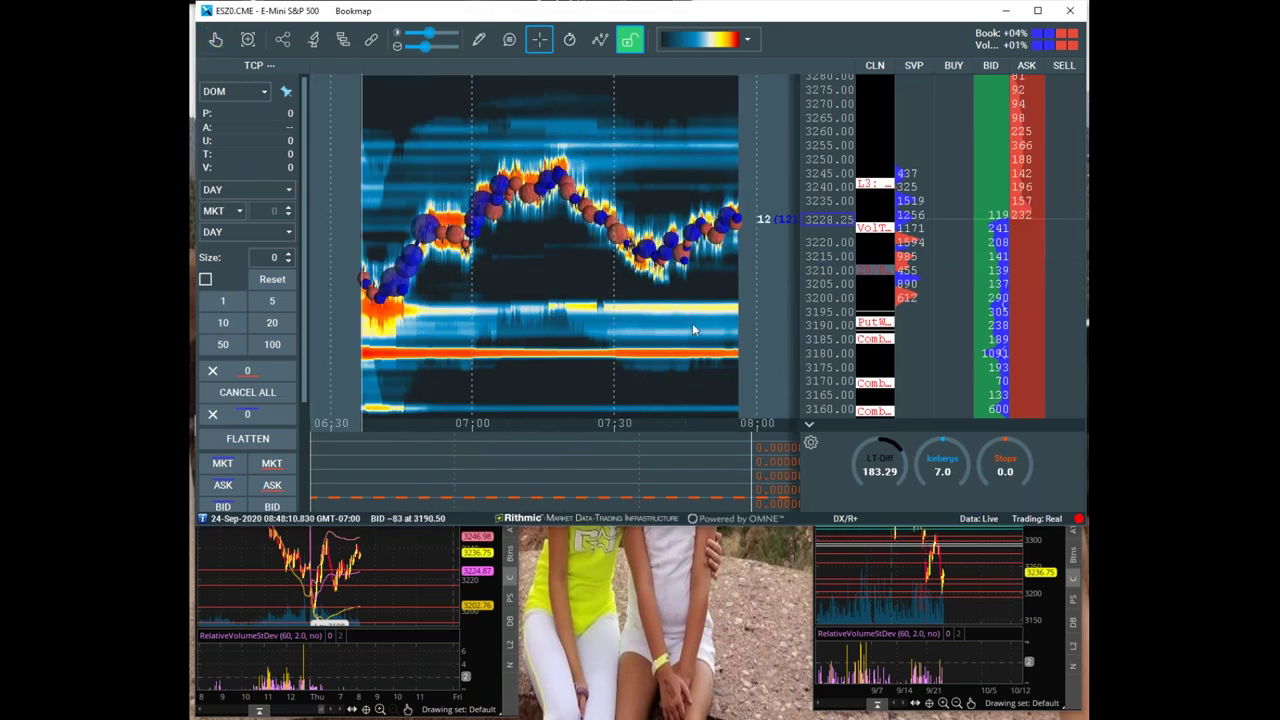
scroll(692, 323, "up", 2)
scroll(640, 360, "down", 3)
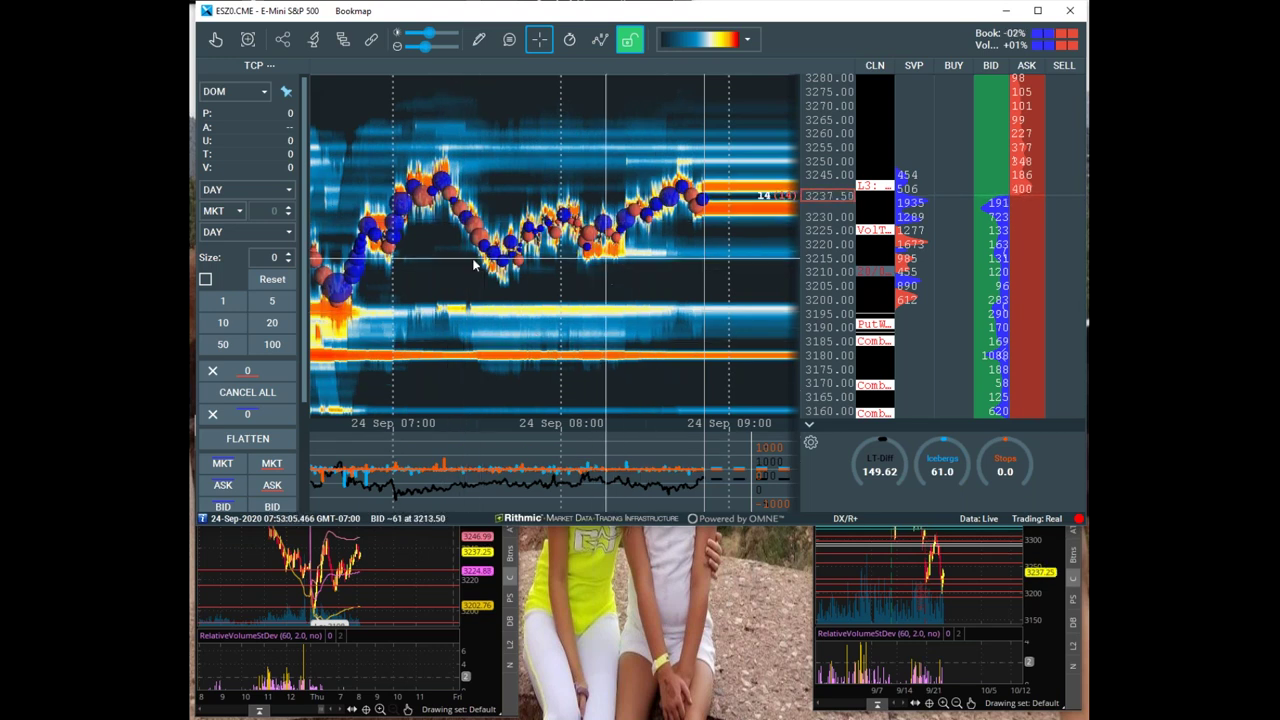
Open the Icebergs indicator's Stops&Icebergs tracker settings for the E-Mini S&P 500 and examine the stop and iceberg alert options
left_click(810, 442)
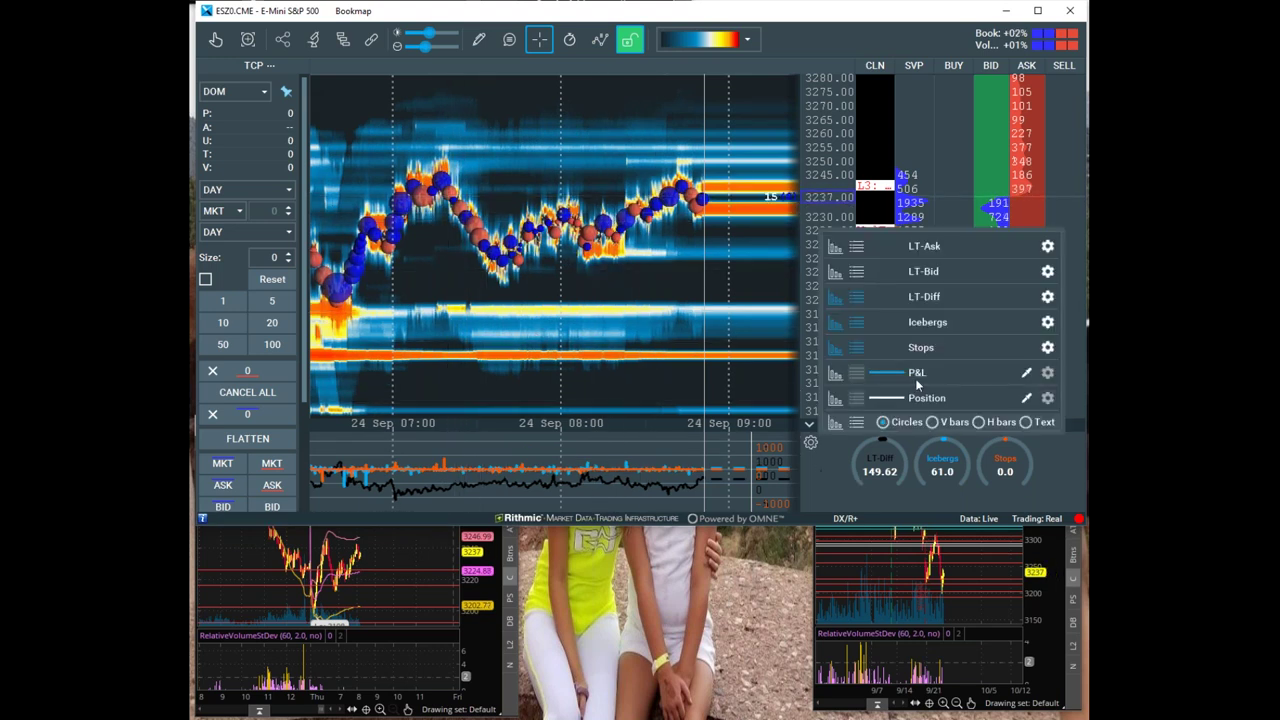
left_click(1047, 322)
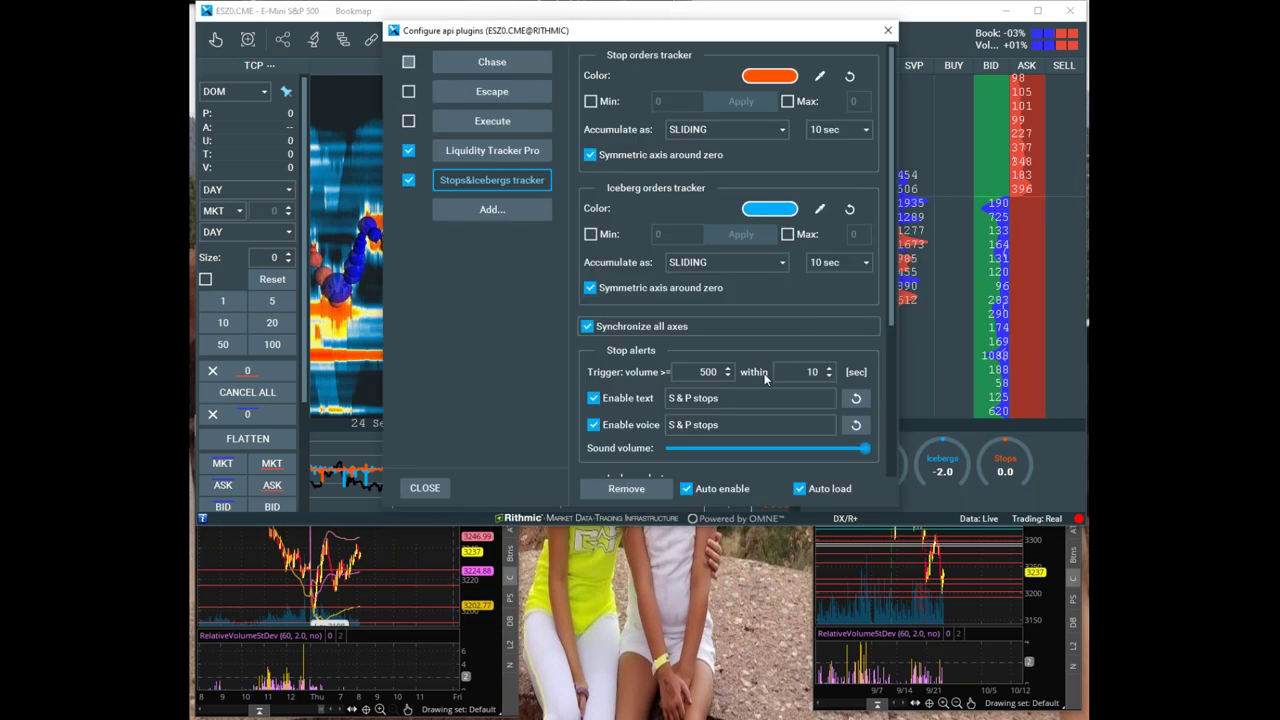
scroll(766, 377, "down", 5)
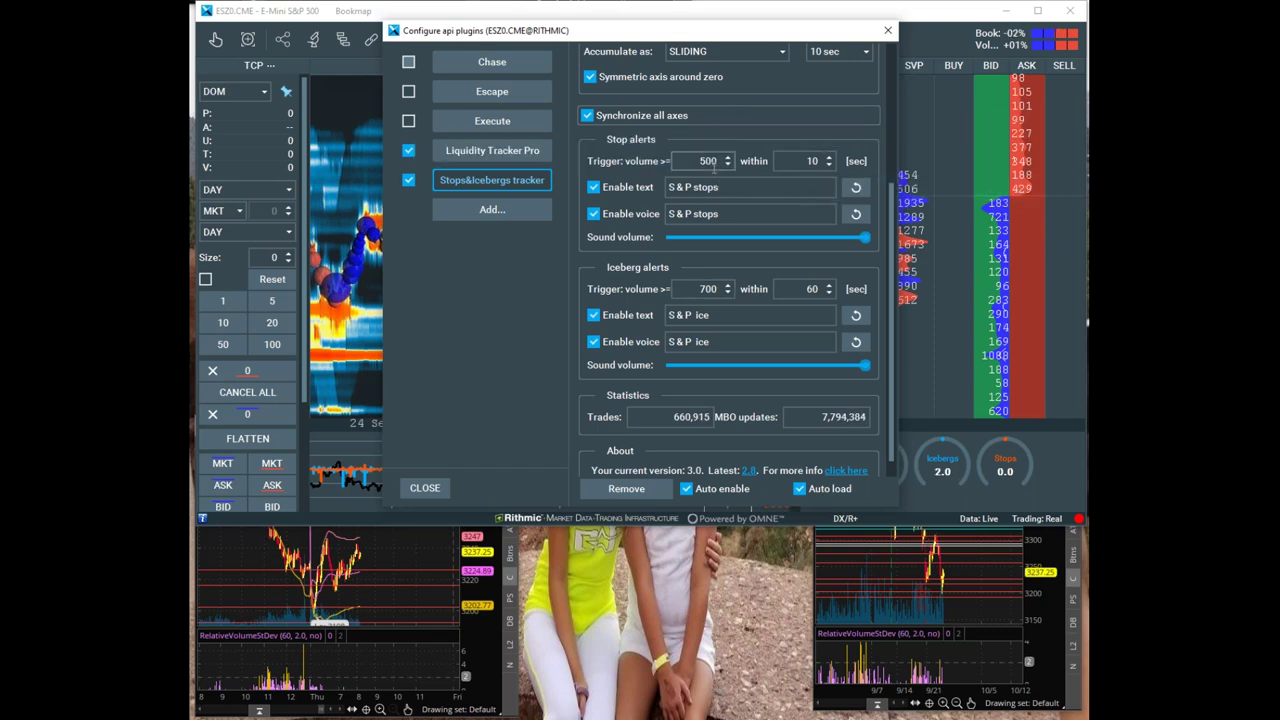
Try "S & P stops moron" as the stop alert text, and restore it to "S & P stops"
left_click(738, 186)
key("BackSpace")
key("BackSpace")
key("BackSpace")
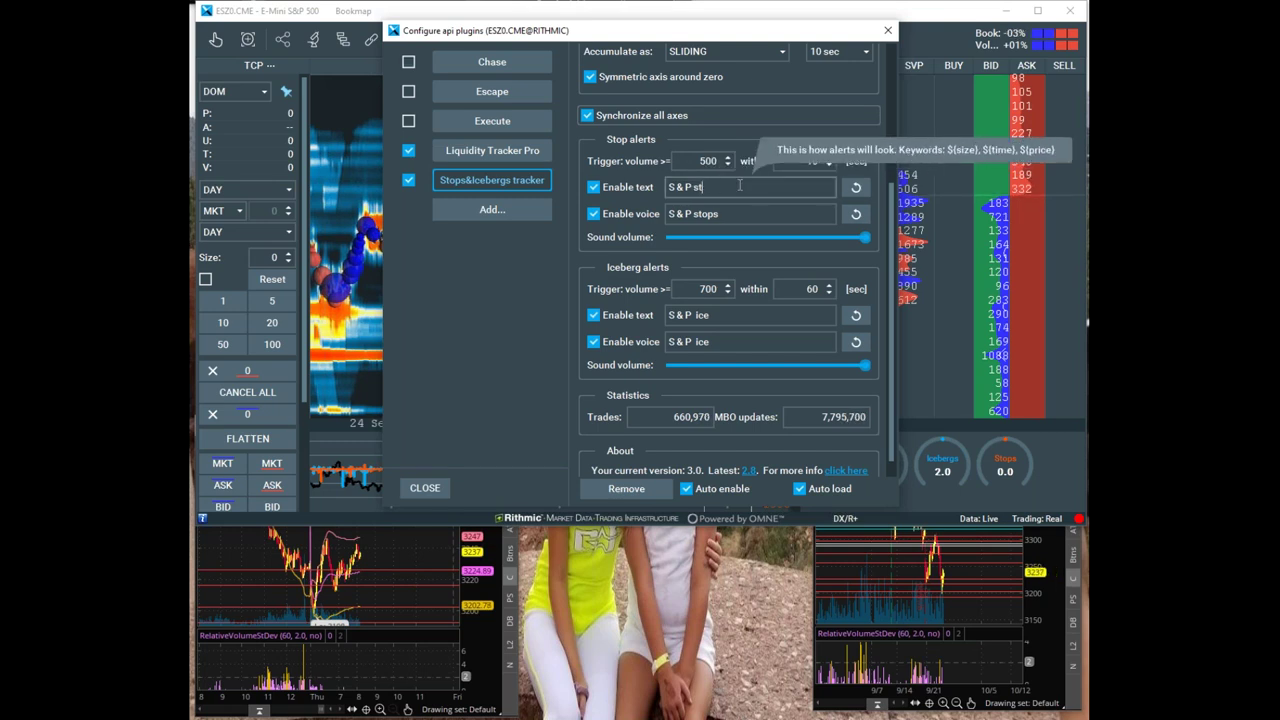
key("BackSpace")
type("moren")
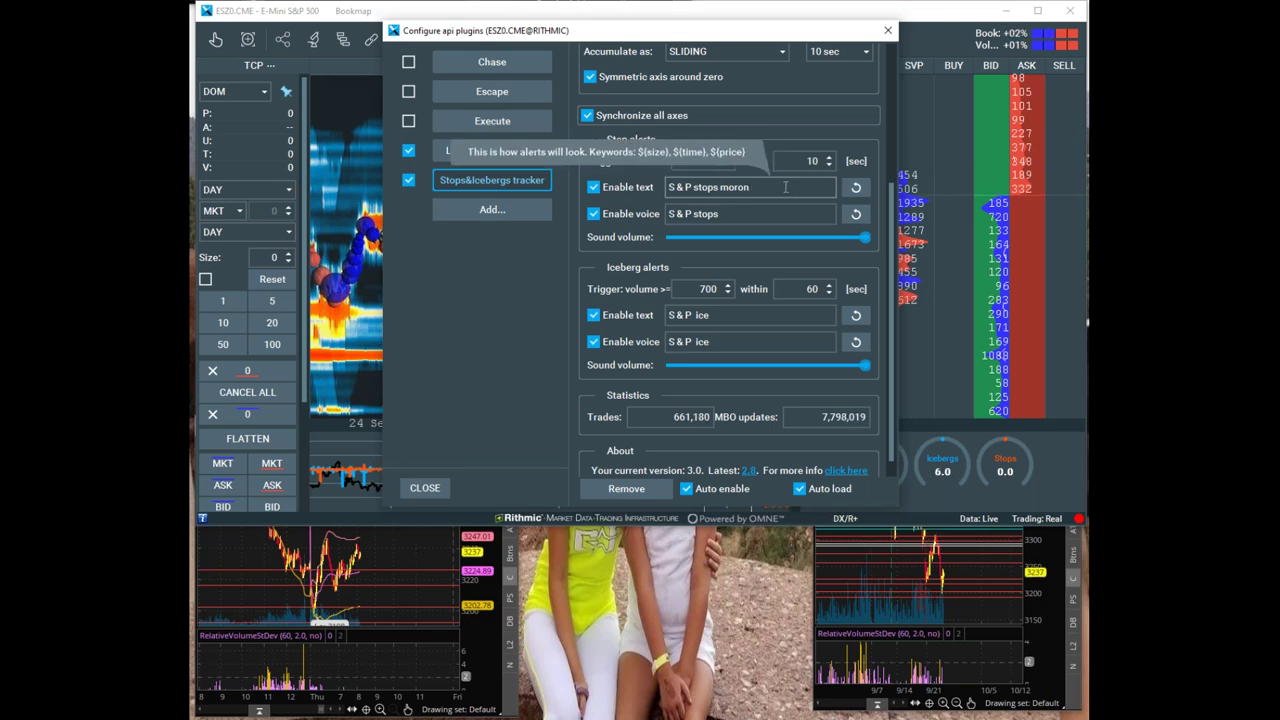
key("BackSpace")
key("BackSpace")
key("BackSpace")
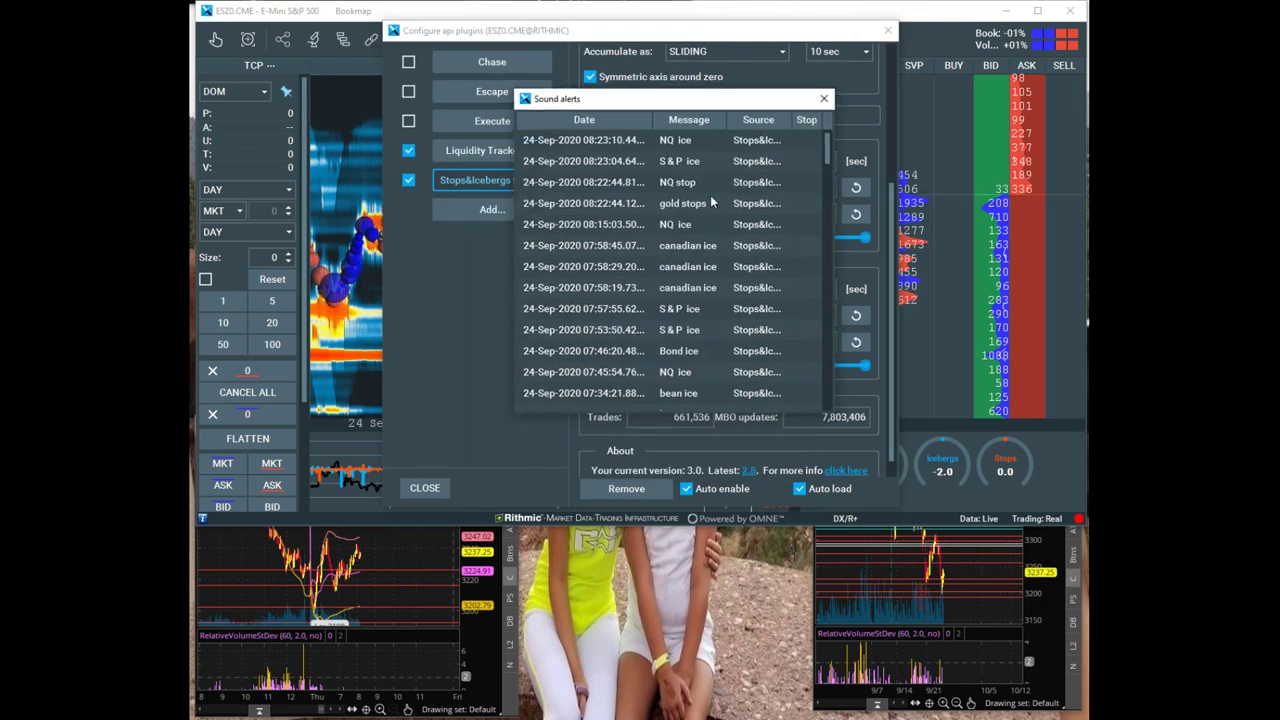
Review the messages in the Sound alerts history, and close the plugin configuration window
left_click(702, 147)
left_click(722, 76)
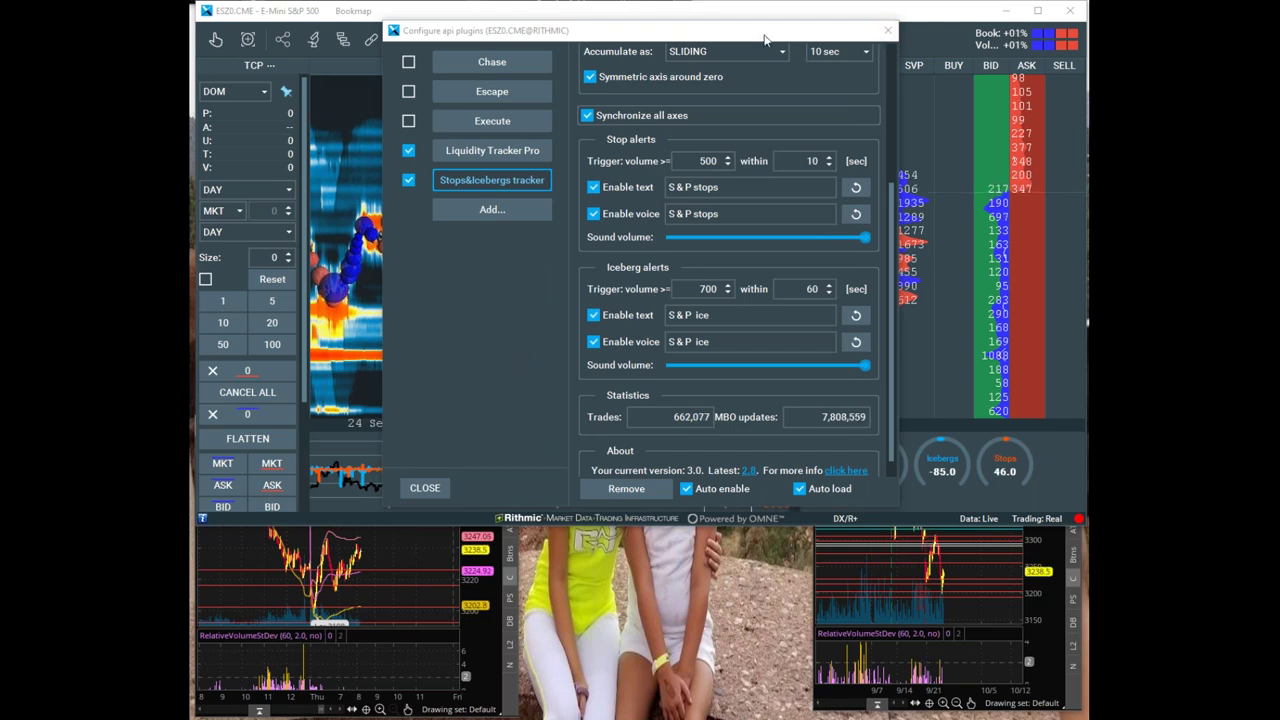
left_click_drag(758, 40, 738, 57)
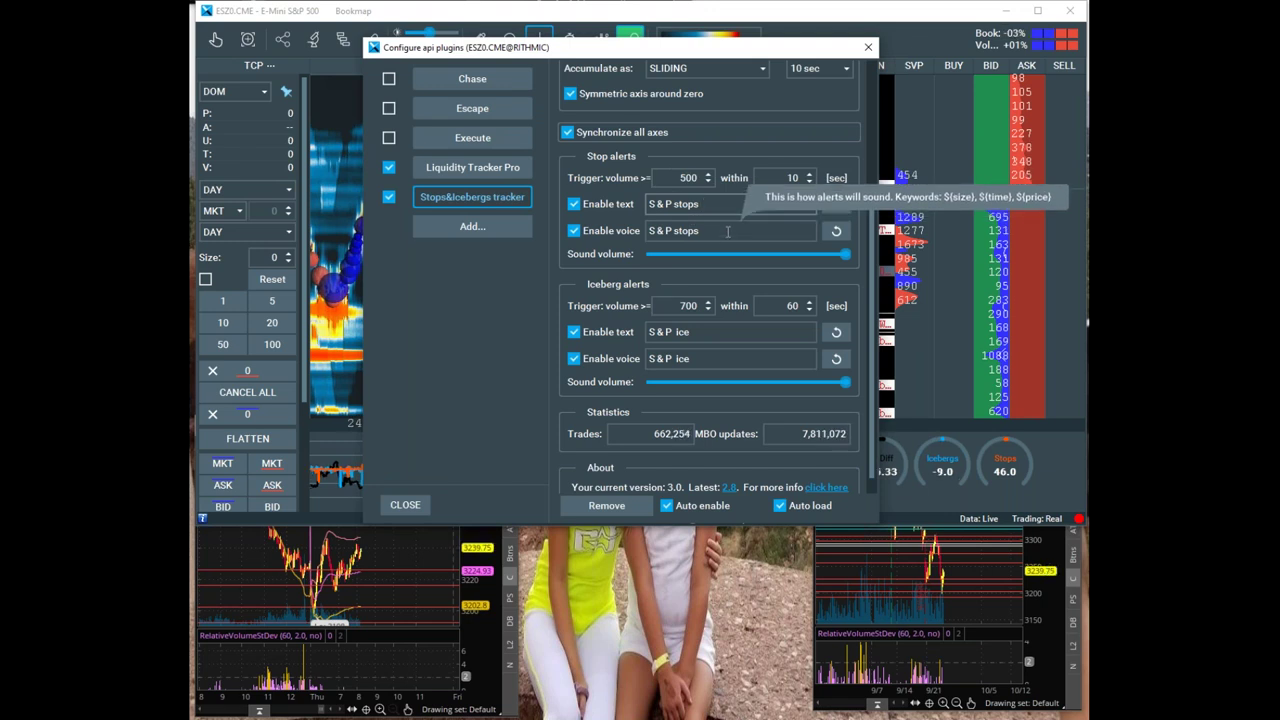
left_click(868, 47)
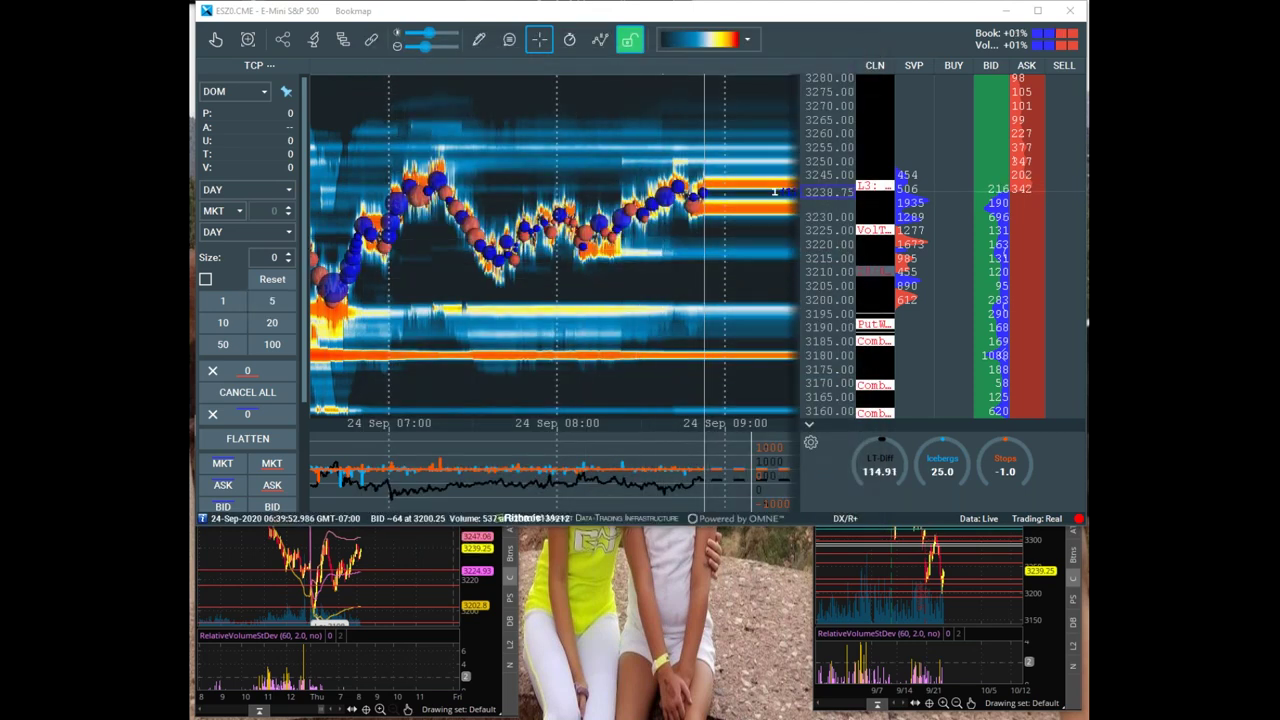
Bring the browser window back, show the Stops & Native Icebergs Tracker documentation and maximize the window
left_click_drag(190, 410, 918, 72)
left_click(320, 81)
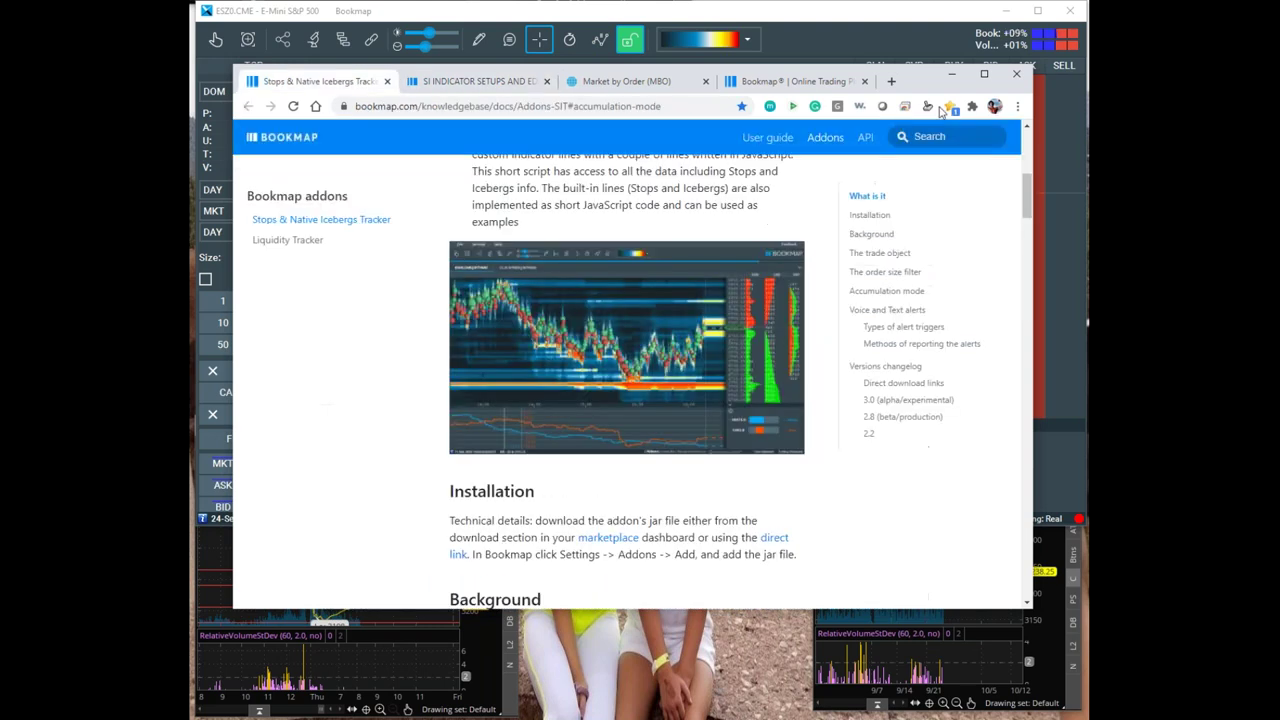
left_click(984, 74)
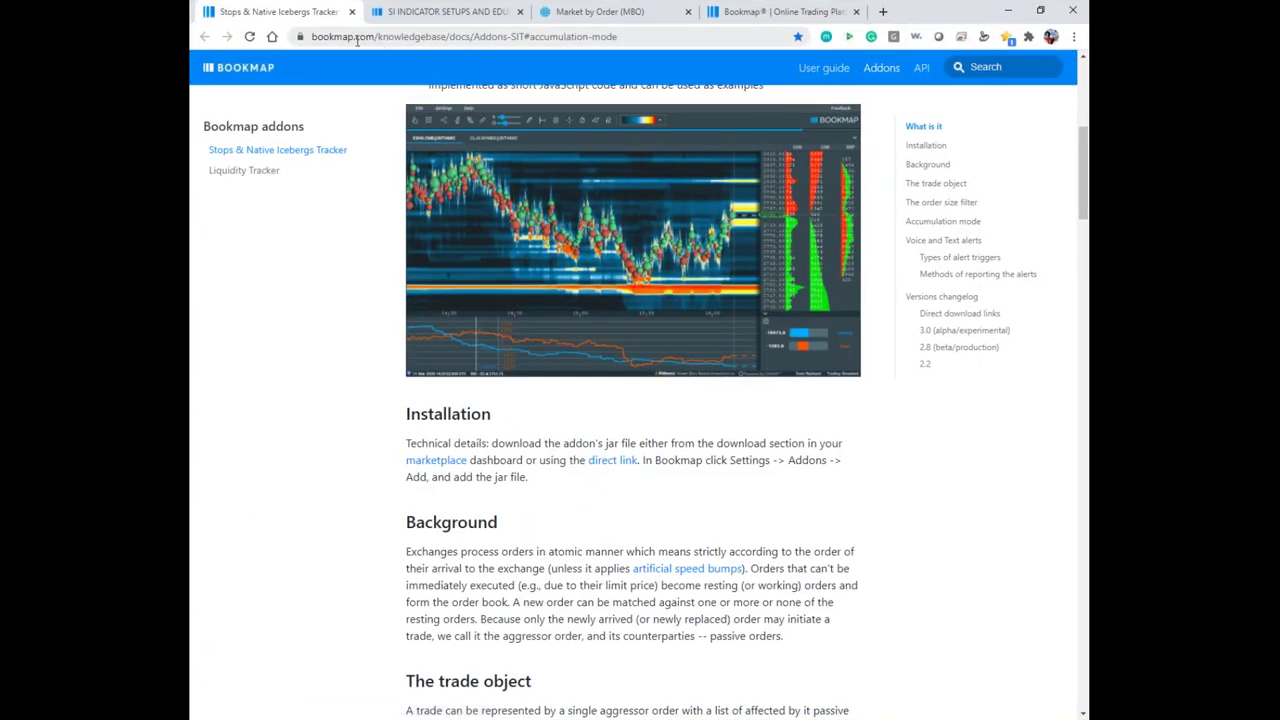
Read the Stops & Native Icebergs Tracker documentation from its introduction through to the Accumulation mode section
scroll(582, 244, "up", 3)
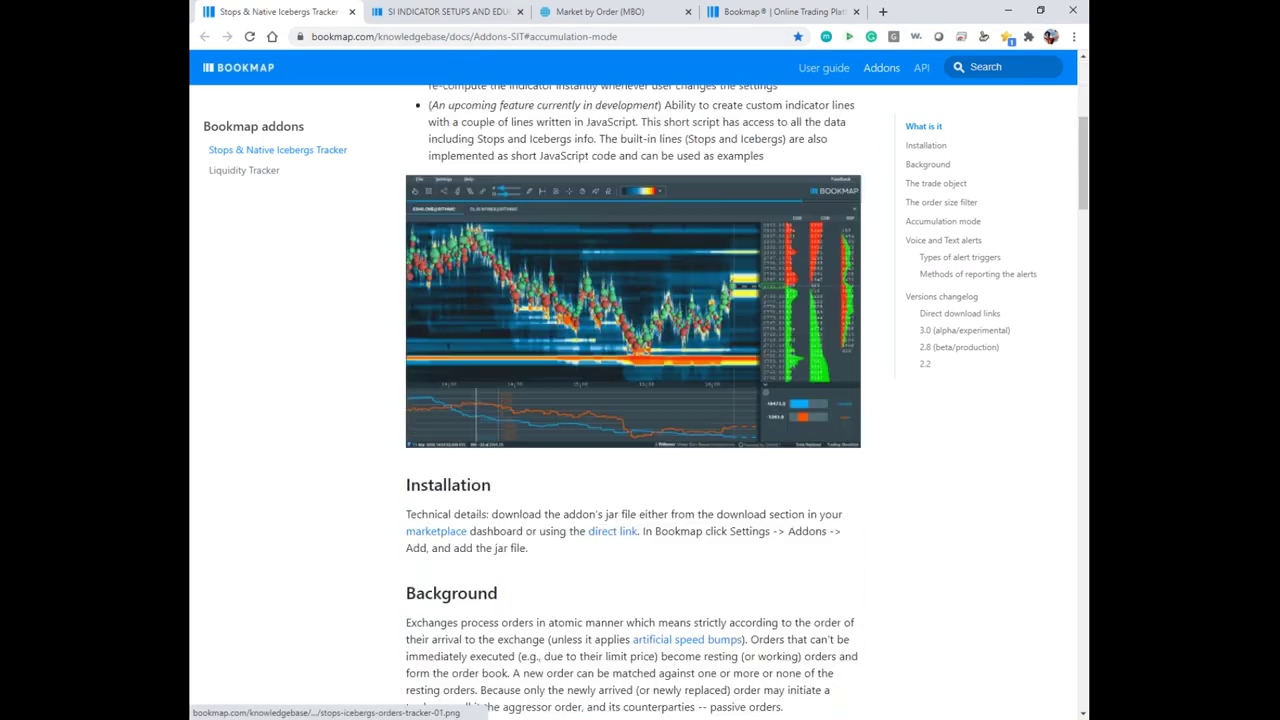
scroll(535, 210, "up", 2)
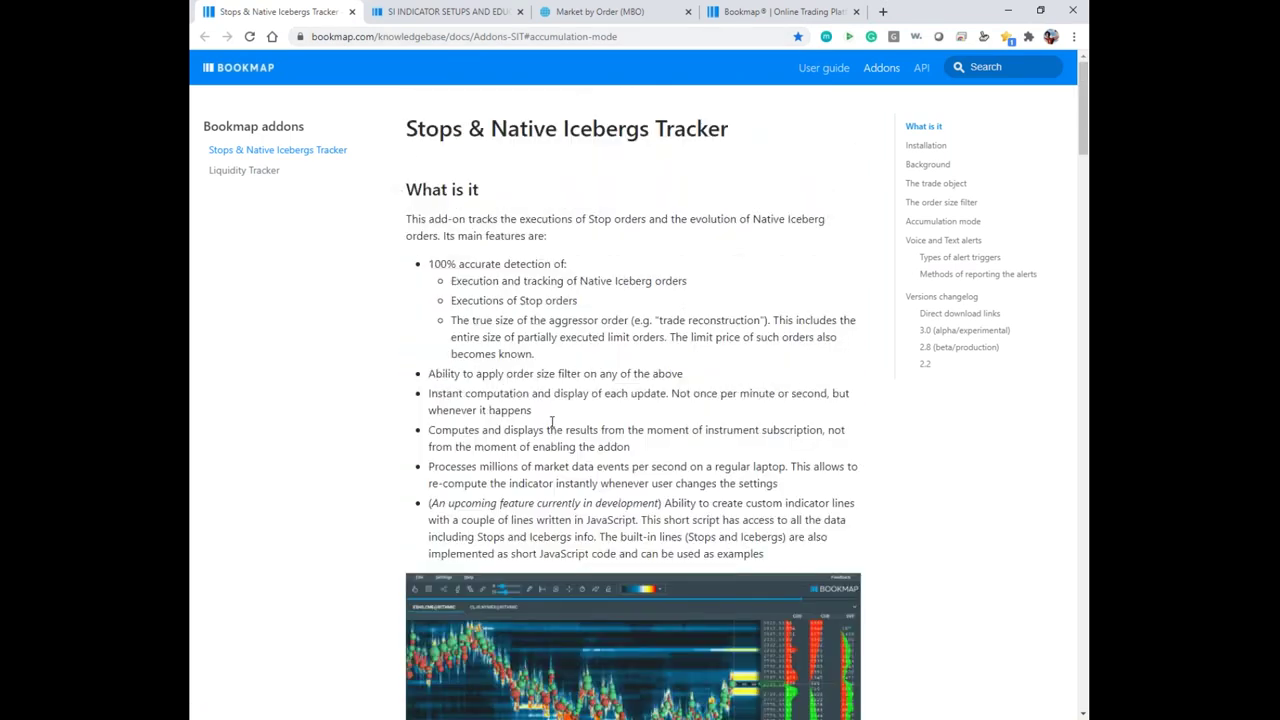
scroll(551, 422, "down", 10)
scroll(552, 418, "down", 1)
scroll(555, 379, "up", 1)
scroll(713, 294, "down", 3)
scroll(713, 294, "up", 3)
scroll(743, 283, "down", 9)
scroll(744, 285, "up", 3)
scroll(744, 285, "down", 3)
scroll(549, 266, "down", 3)
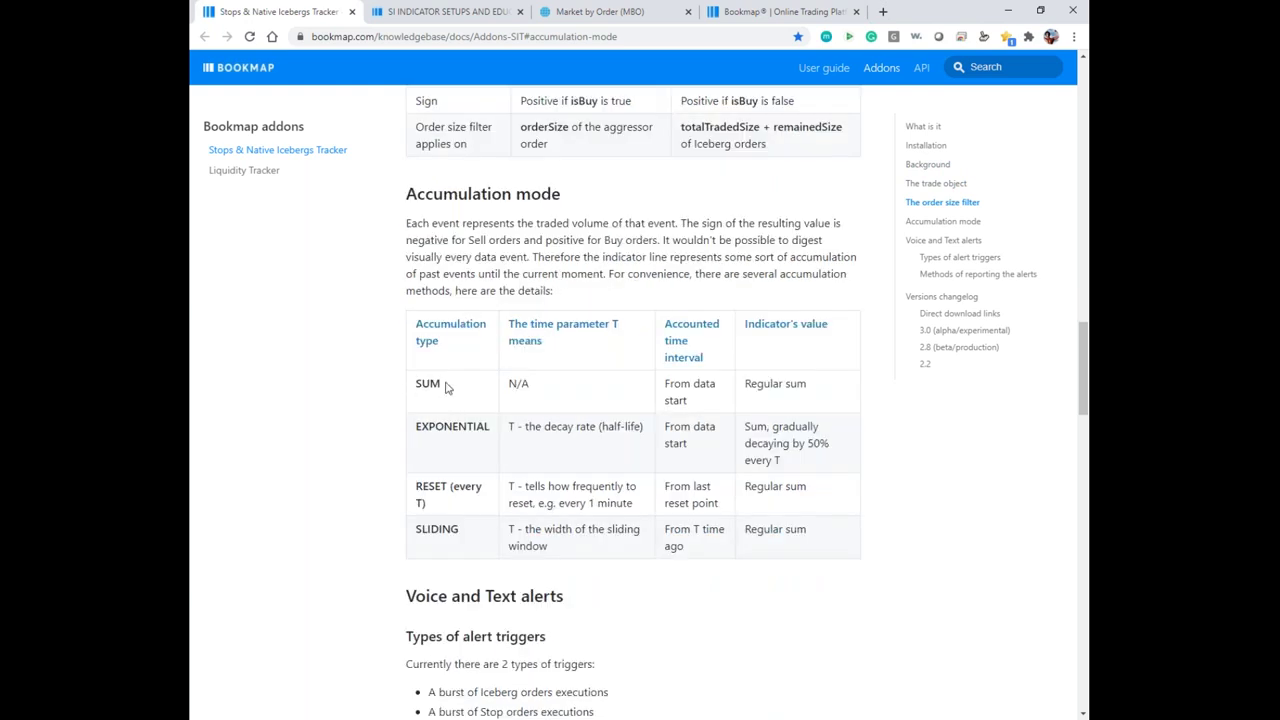
Highlight the SLIDING row's time parameter description in the accumulation table, and proceed to the Voice and Text alerts section
left_click_drag(481, 537, 590, 543)
left_click(839, 553)
scroll(651, 457, "down", 6)
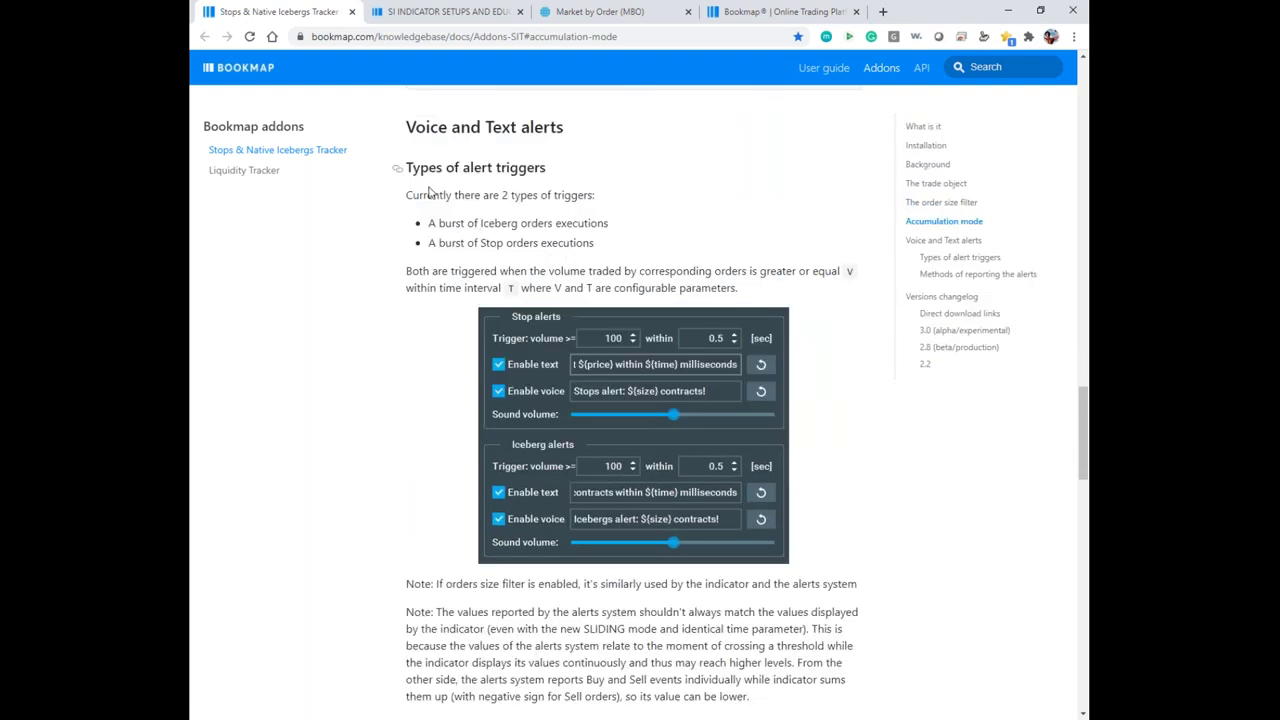
Read the documentation from the alert trigger types through the methods of reporting alerts to the Versions changelog
scroll(580, 291, "down", 12)
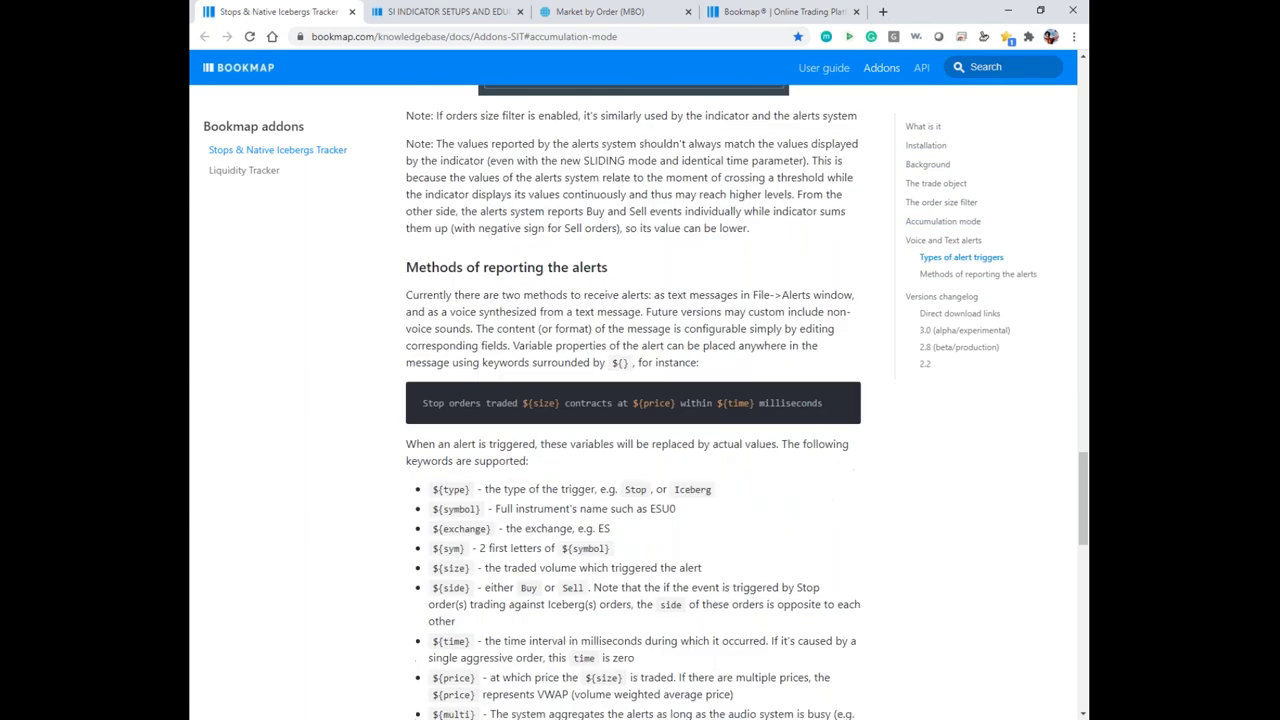
scroll(573, 254, "up", 2)
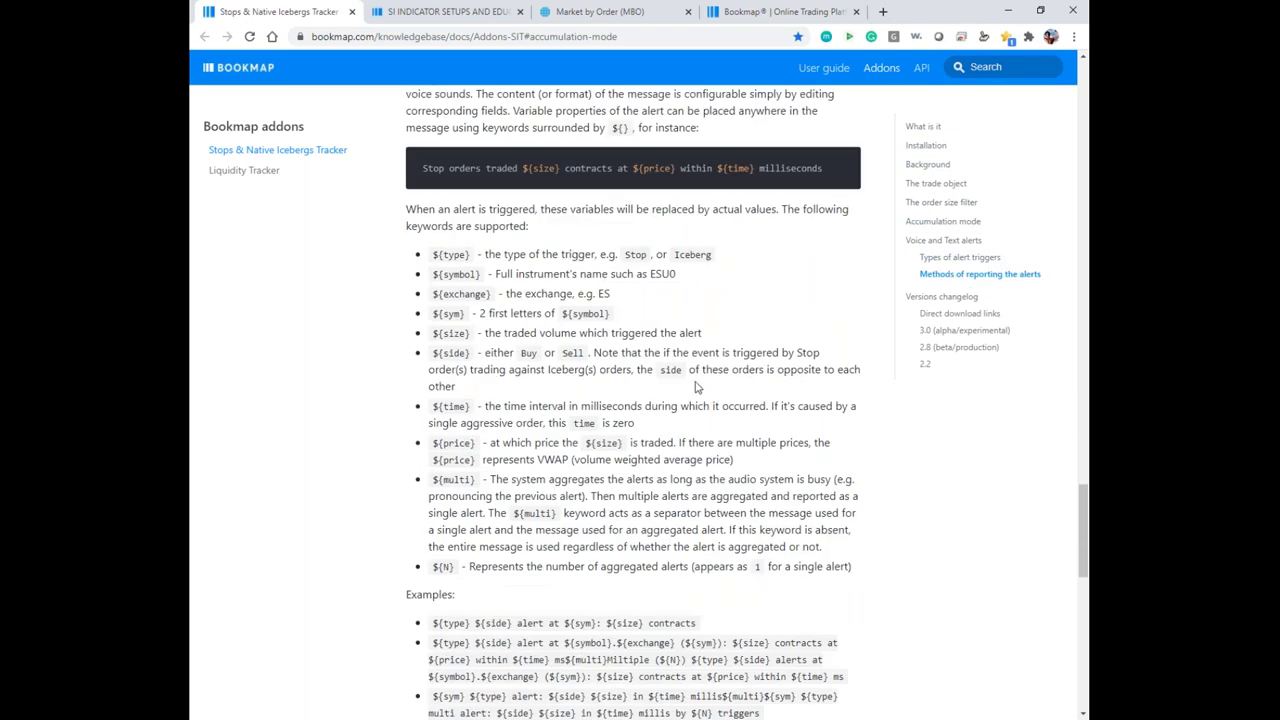
scroll(725, 345, "down", 5)
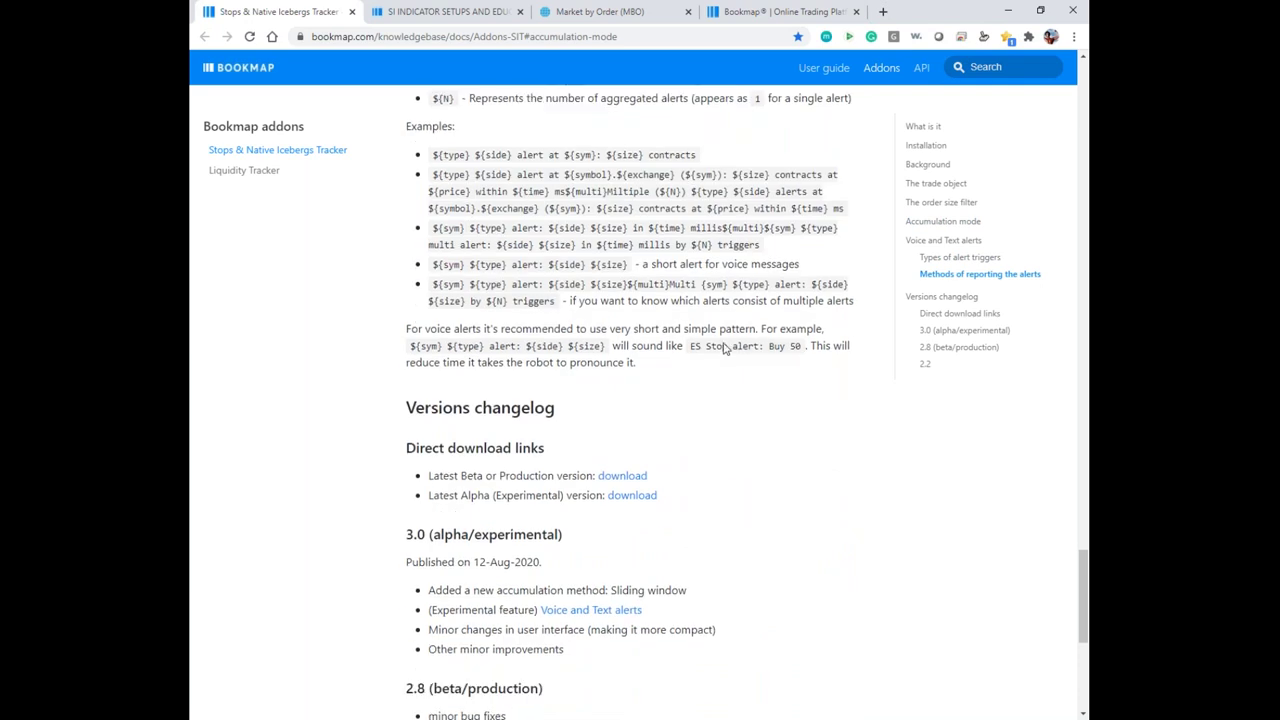
scroll(640, 362, "down", 2)
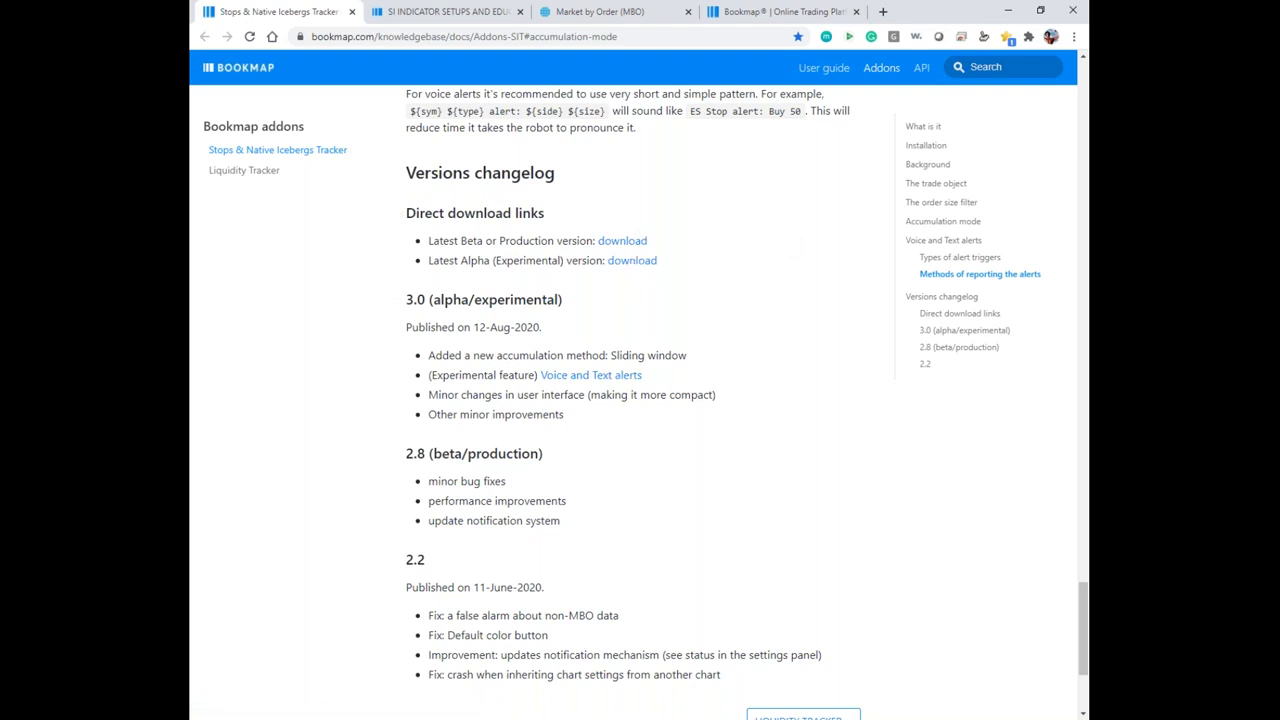
Switch to the Bookmap window with the ZSX0.CBOT Soybean Futures chart, minimize the browser, and maximize the Bookmap window
key("alt+Tab")
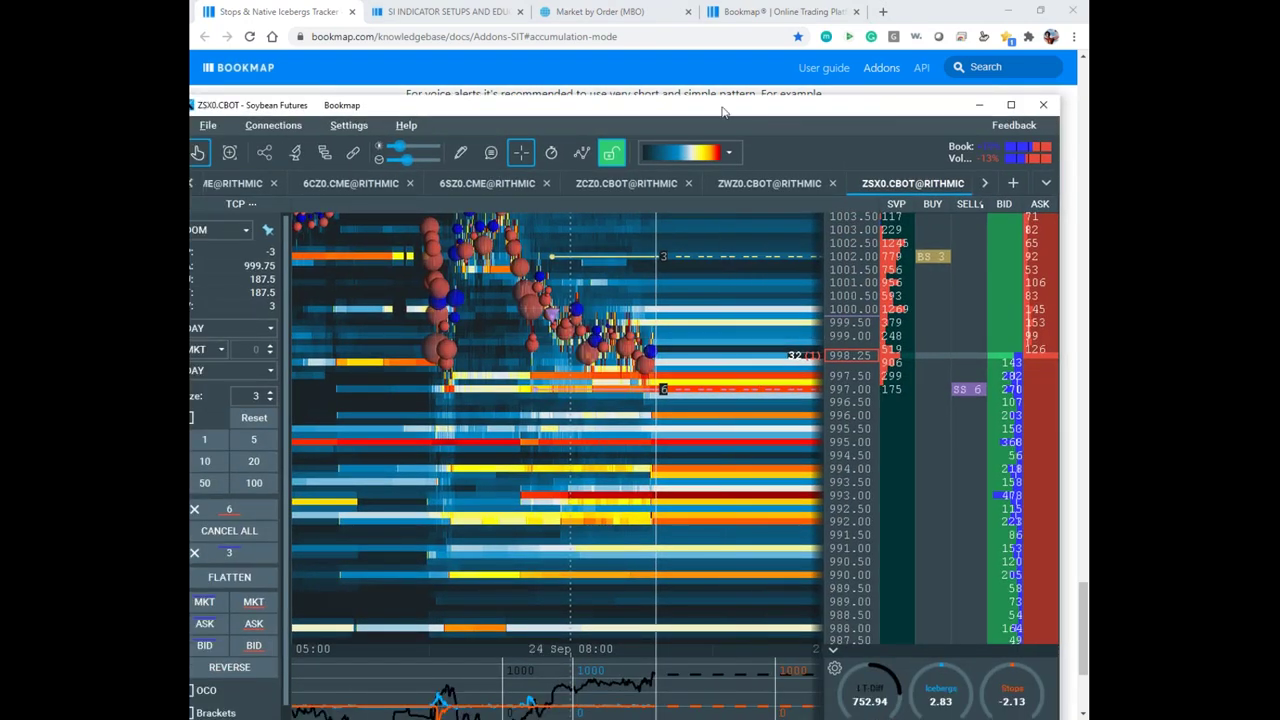
left_click_drag(722, 112, 0, 130)
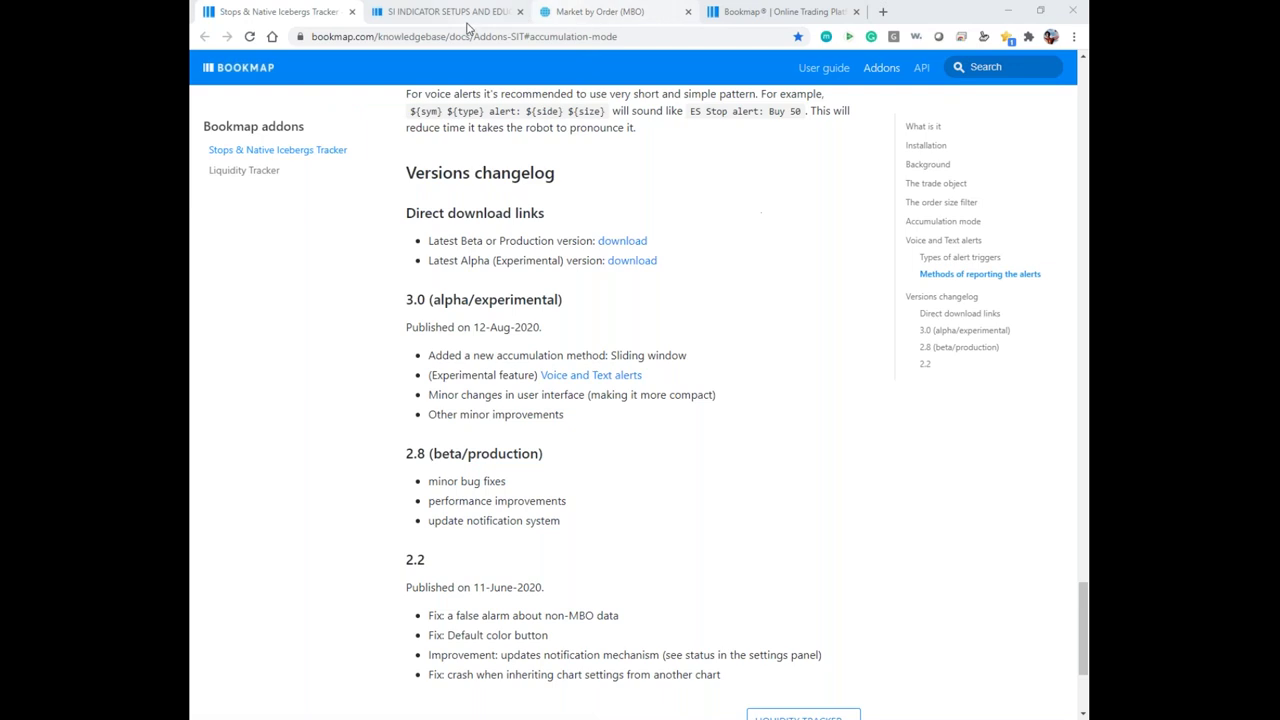
left_click(1005, 15)
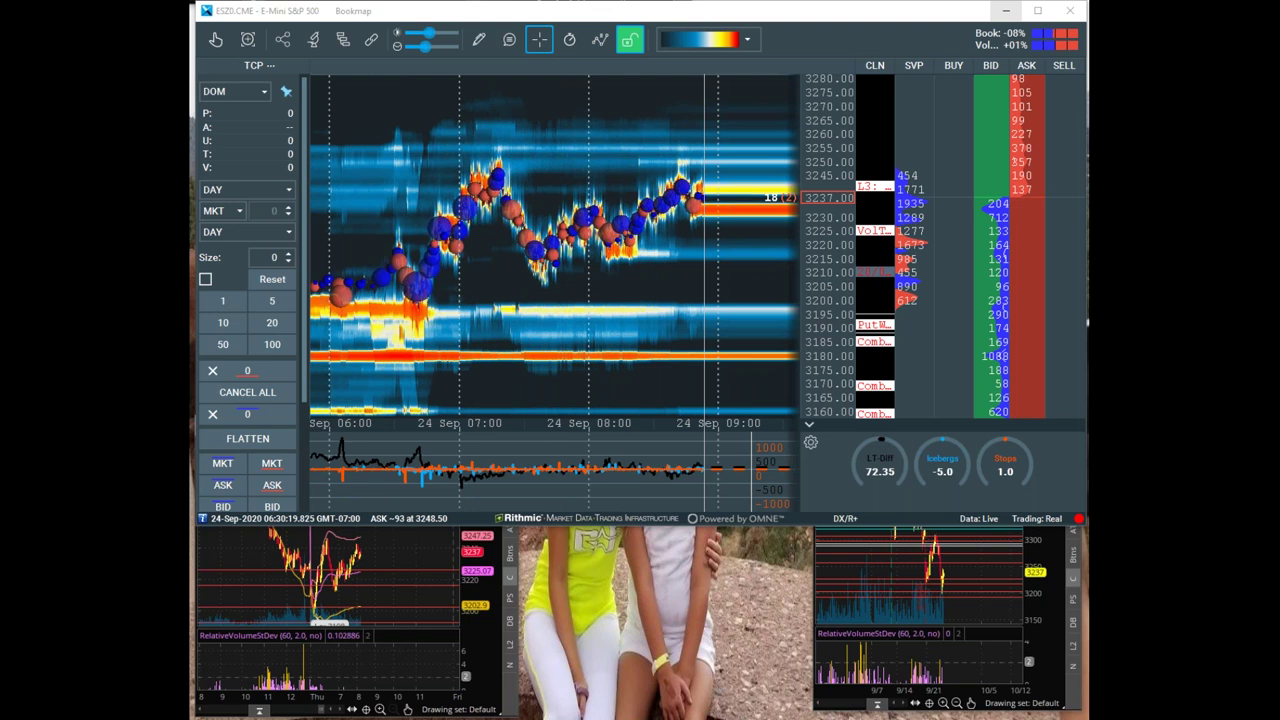
left_click_drag(678, 68, 755, 53)
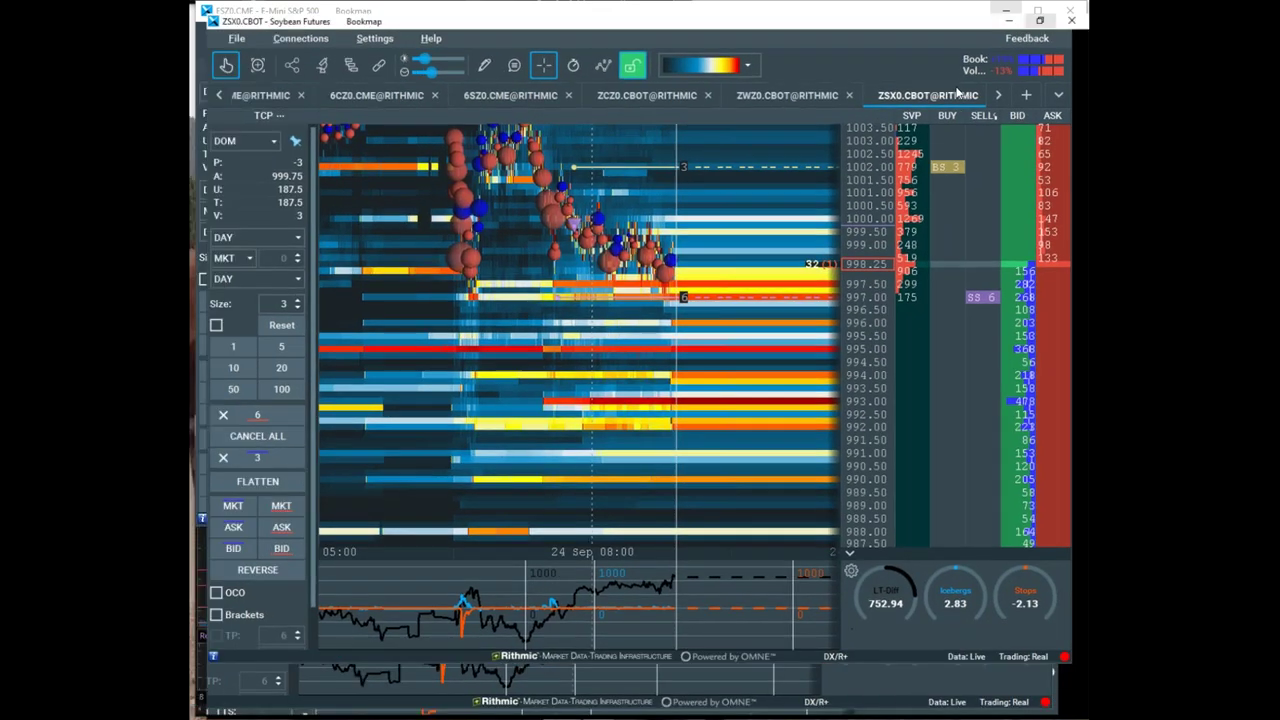
left_click(1003, 51)
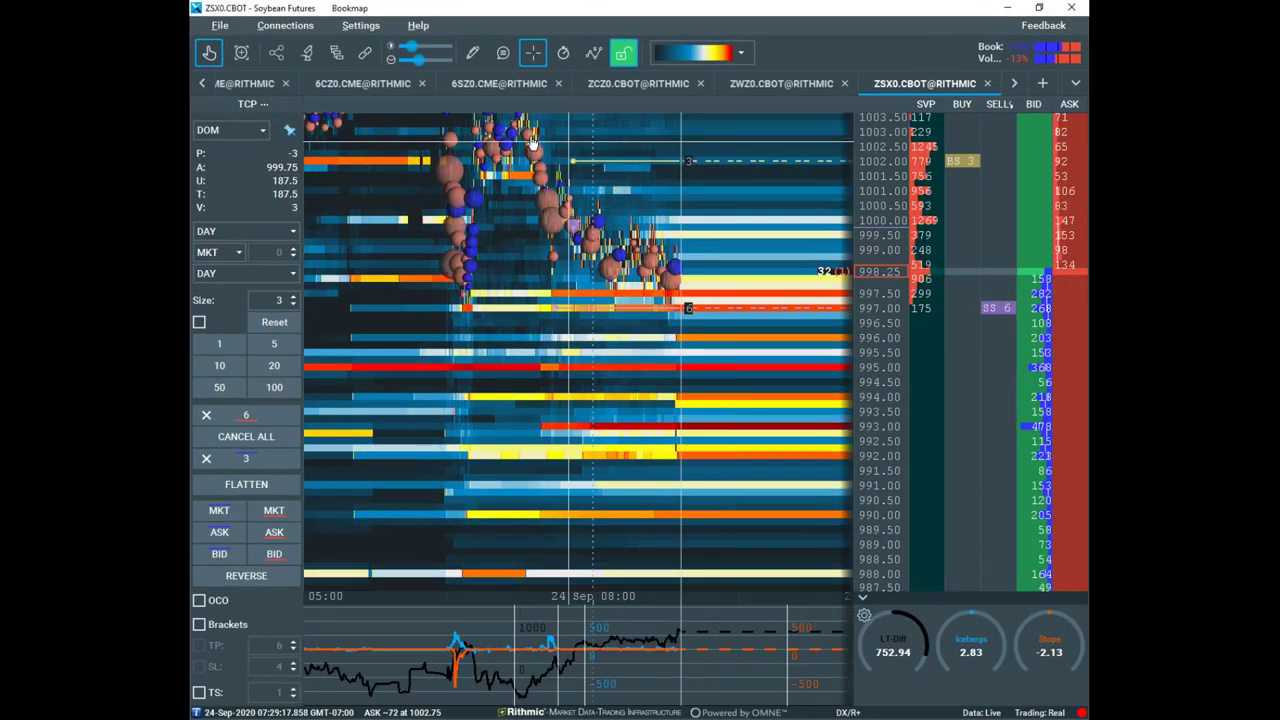
Show the 6BZ0.CME British Pound chart and zoom its heatmap to the 07:00–07:20 period containing the large Icebergs dip
left_click(252, 83)
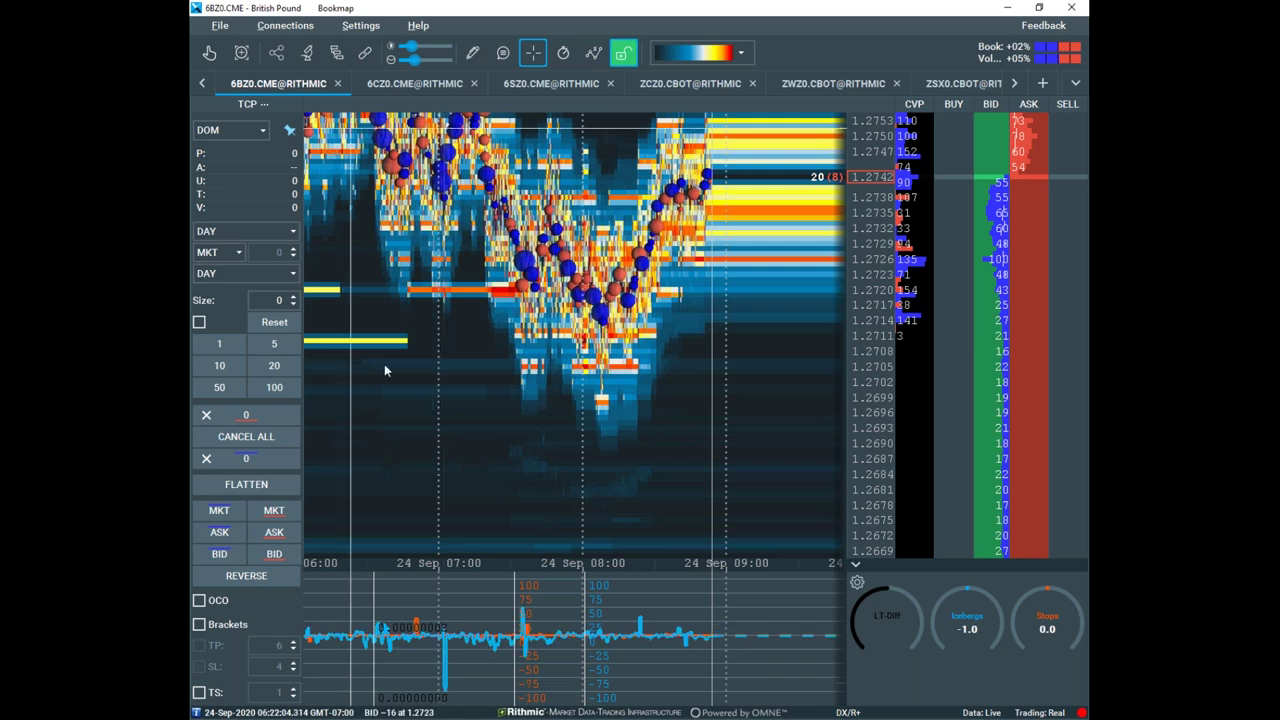
left_click(209, 55)
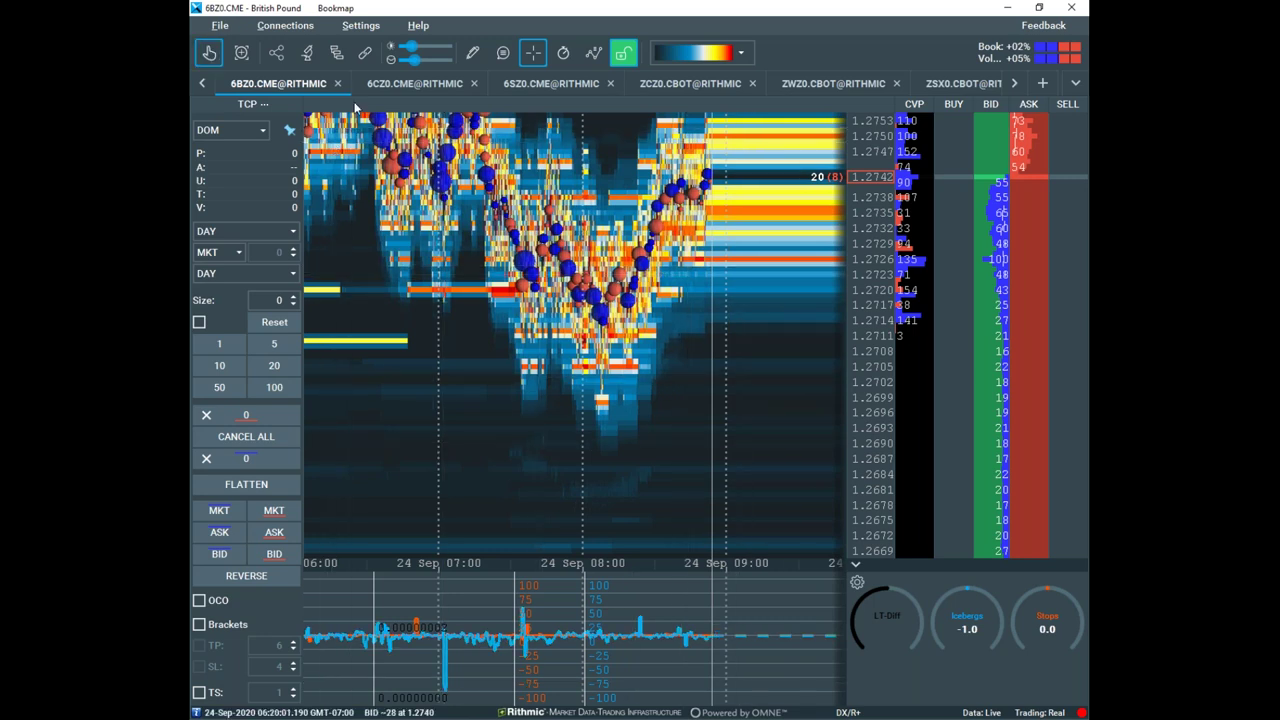
left_click_drag(714, 180, 751, 305)
scroll(580, 323, "up", 2)
scroll(580, 328, "up", 2)
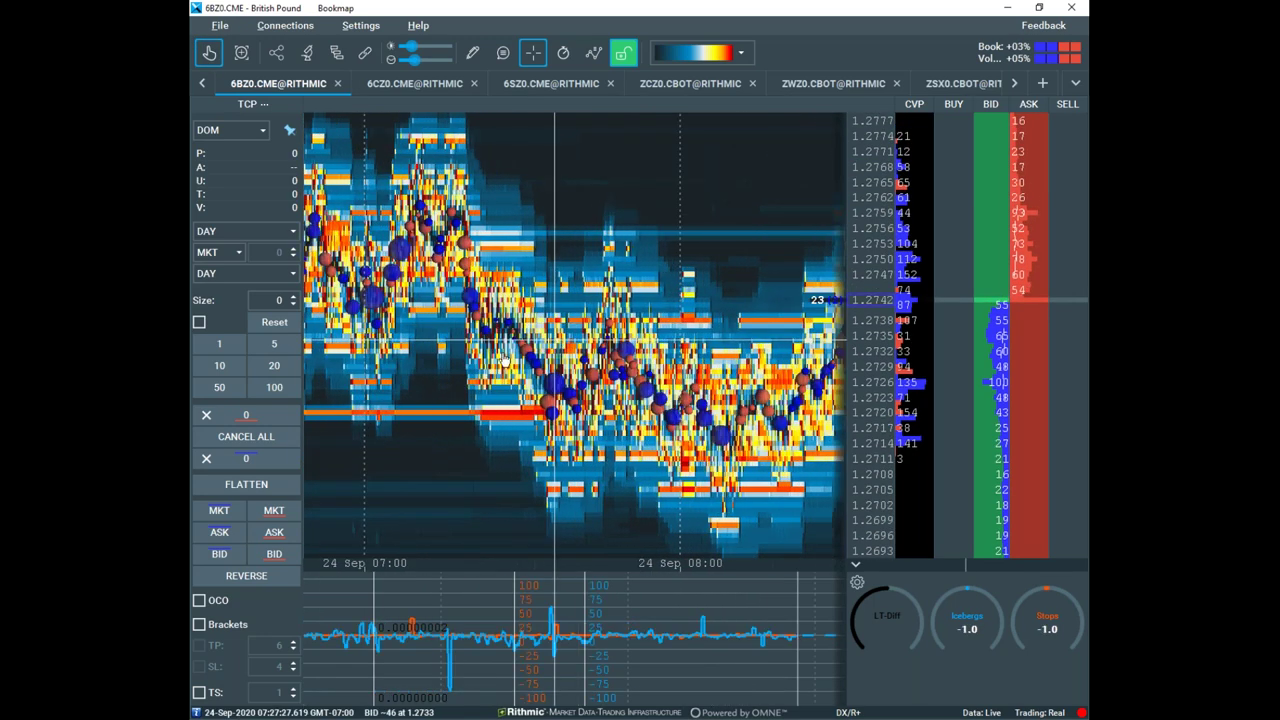
left_click_drag(450, 389, 585, 352)
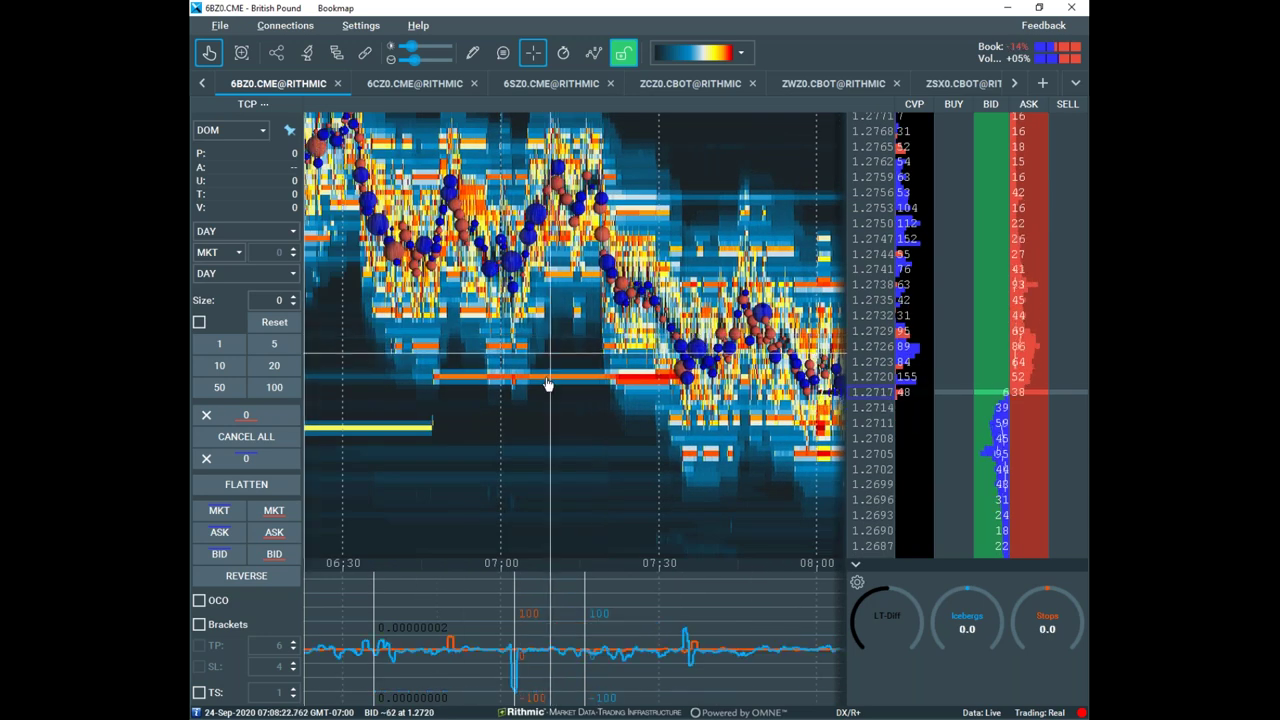
scroll(550, 380, "up", 8)
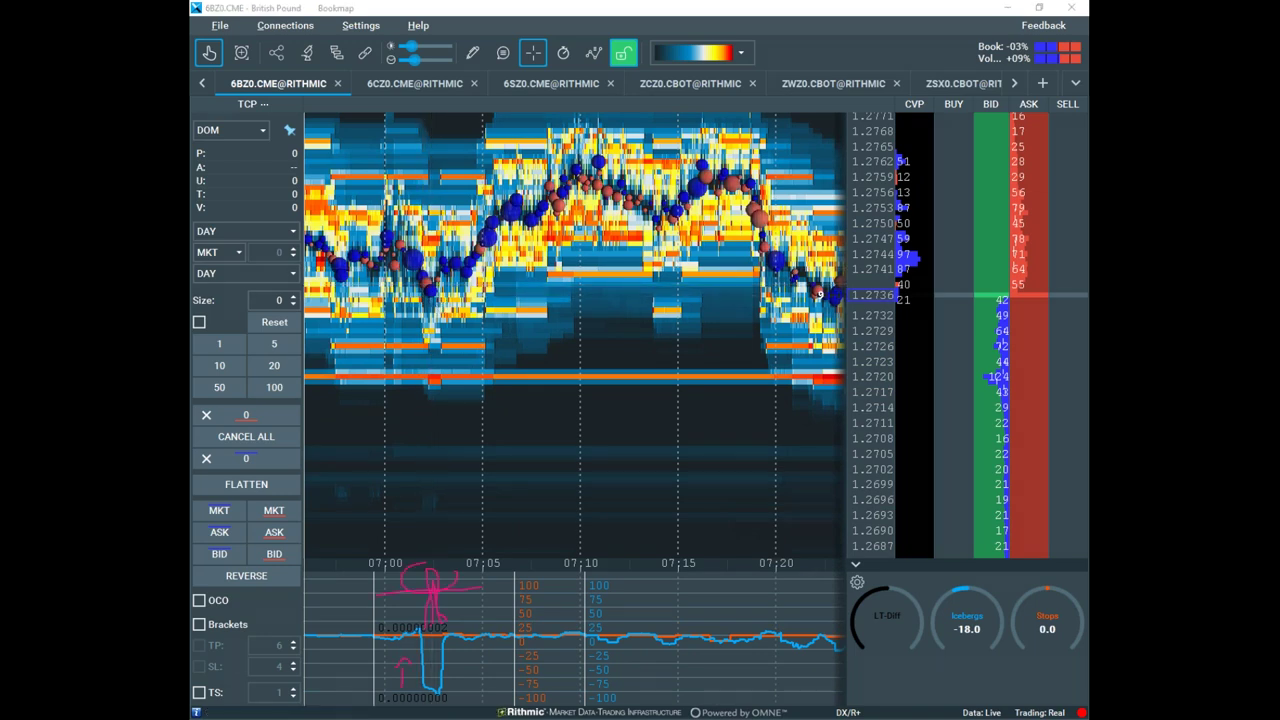
Erase the old annotations, trace the Icebergs dip and the matching price dip after 07:00, and mark the price level above it
key("e")
mouse_move(412, 640)
left_mouse_down()
mouse_move(431, 688)
mouse_move(448, 653)
left_mouse_up()
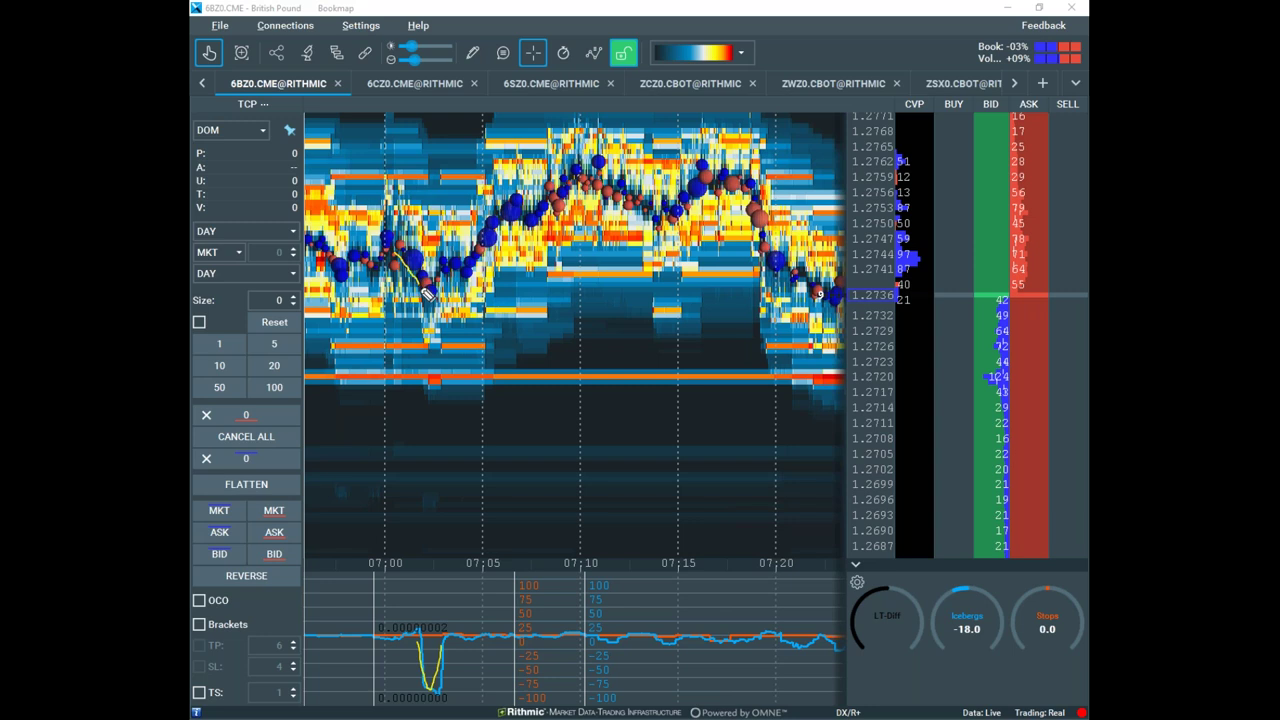
left_click_drag(433, 302, 447, 268)
mouse_move(436, 684)
left_mouse_down()
mouse_move(449, 694)
mouse_move(460, 657)
left_mouse_up()
left_click_drag(376, 255, 446, 262)
Circle the current price area in the DOM, trace the price rise toward 07:10, and encircle the price base and the Icebergs dip
left_click_drag(1028, 262, 1003, 298)
left_click_drag(477, 267, 601, 158)
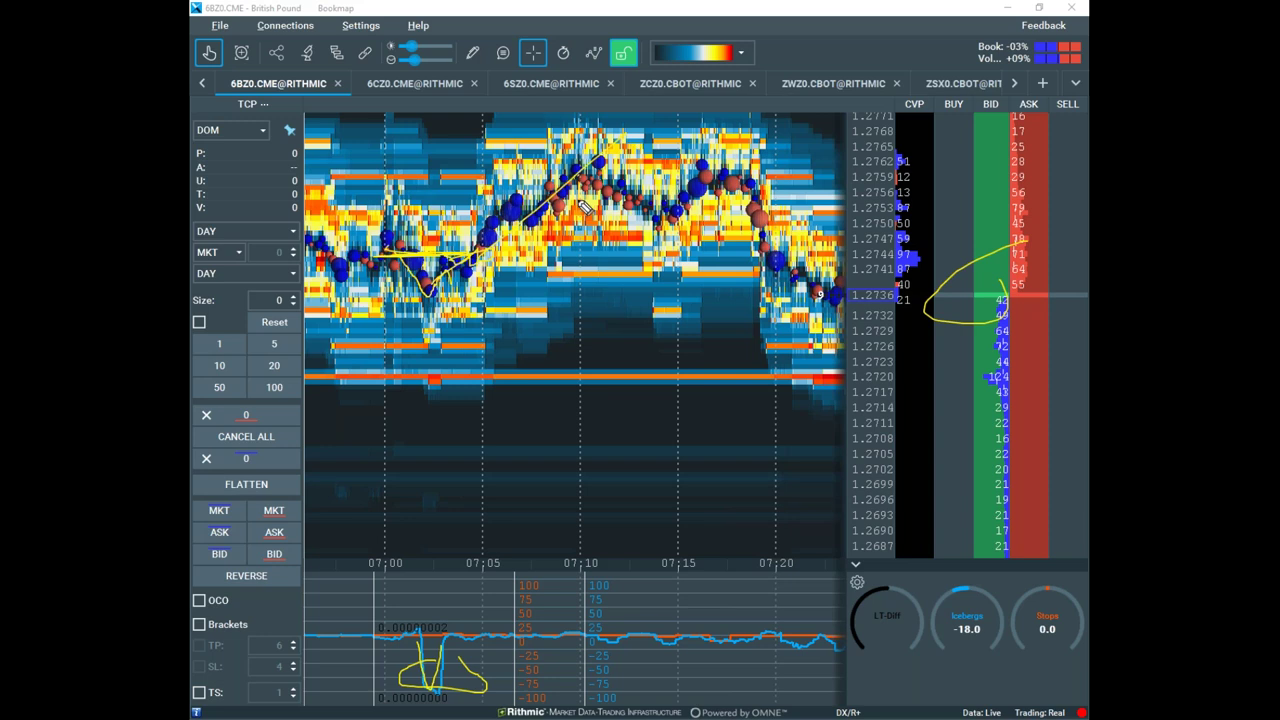
mouse_move(440, 245)
left_mouse_down()
mouse_move(362, 249)
mouse_move(490, 250)
left_mouse_up()
mouse_move(440, 665)
left_mouse_down()
mouse_move(385, 683)
mouse_move(487, 680)
left_mouse_up()
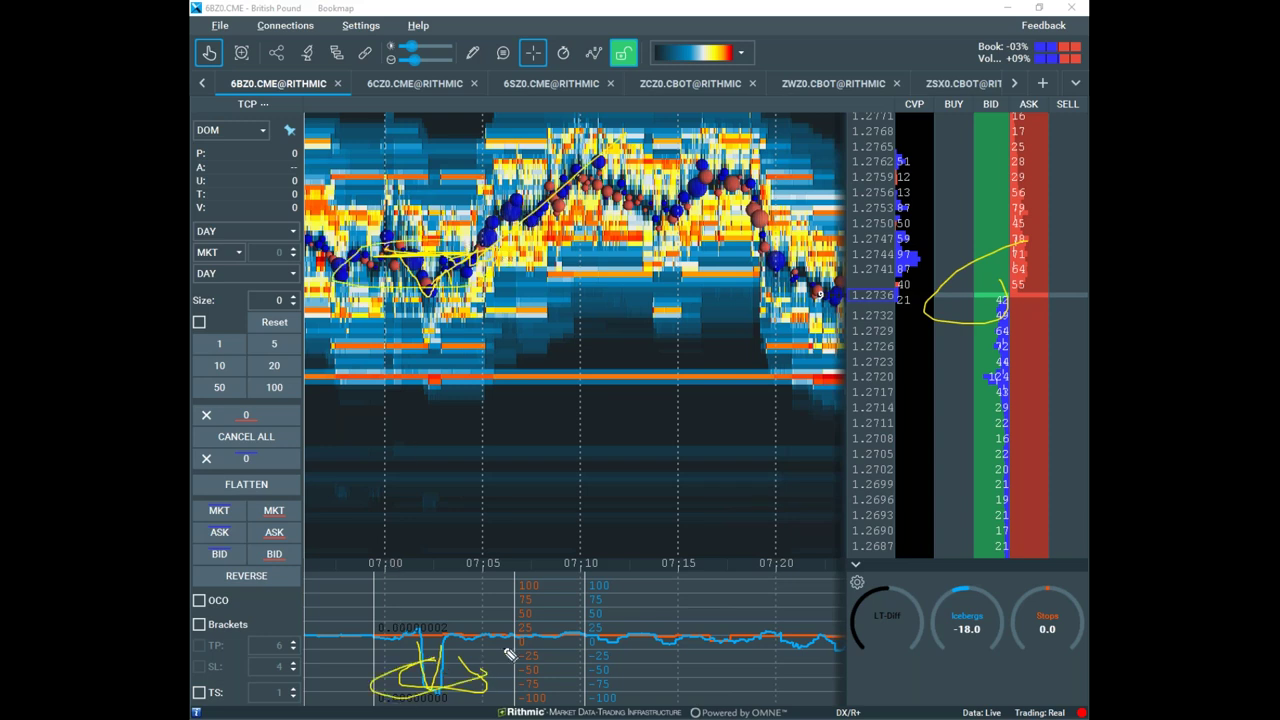
mouse_move(467, 277)
left_mouse_down()
mouse_move(485, 306)
mouse_move(551, 271)
left_mouse_up()
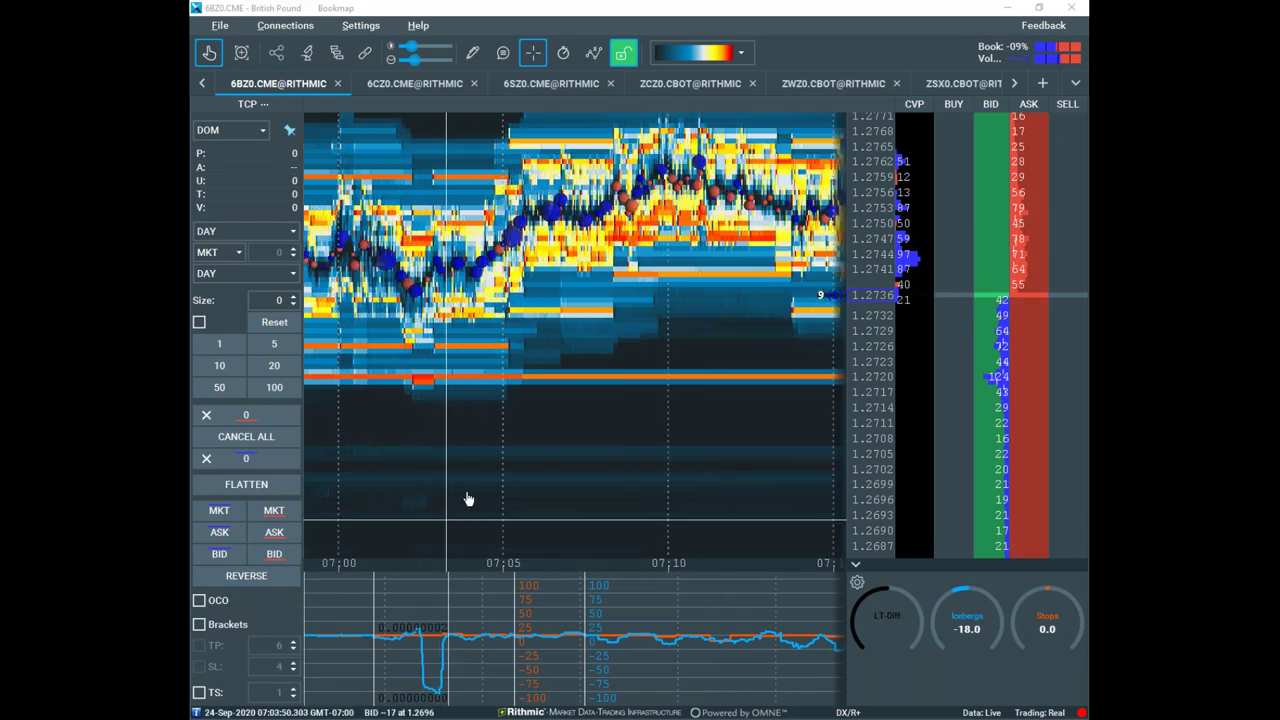
On a closer, cleared chart, bracket the Icebergs dip with vertical lines up to its price cluster, and extend the cluster's levels to the right
left_click_drag(468, 498, 603, 460)
scroll(602, 458, "up", 2)
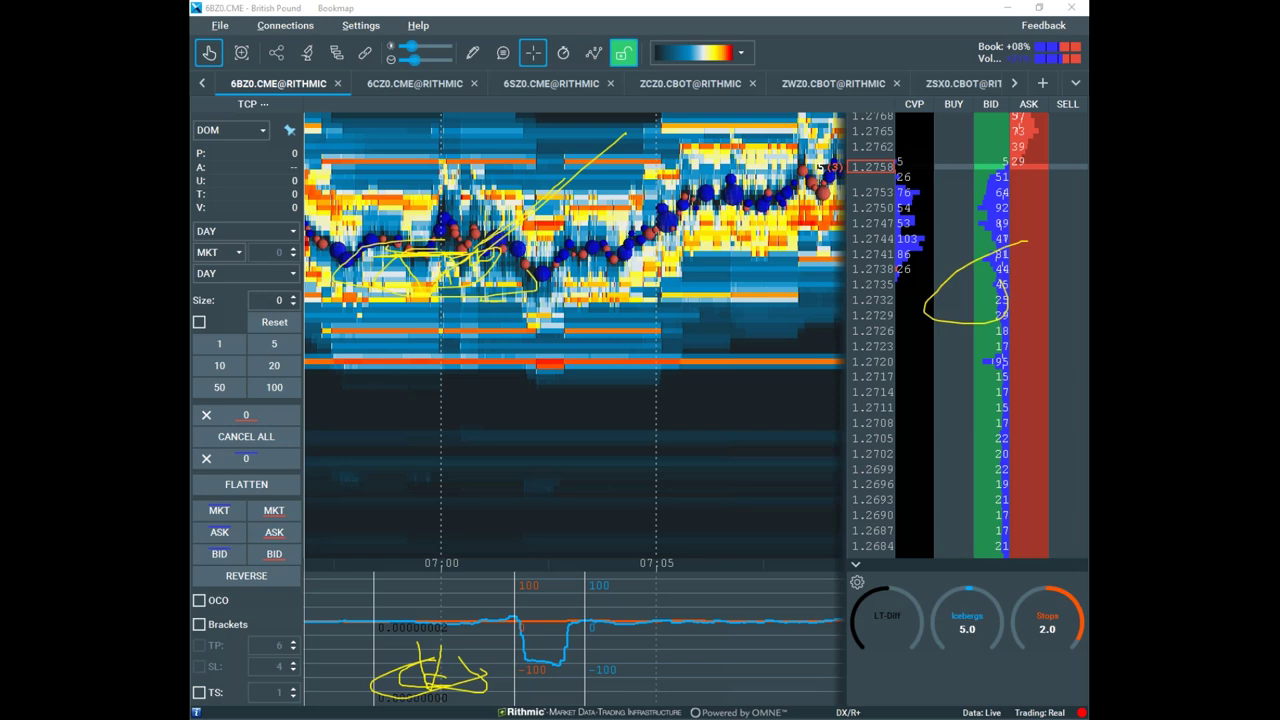
key("e")
left_click_drag(541, 668, 563, 664)
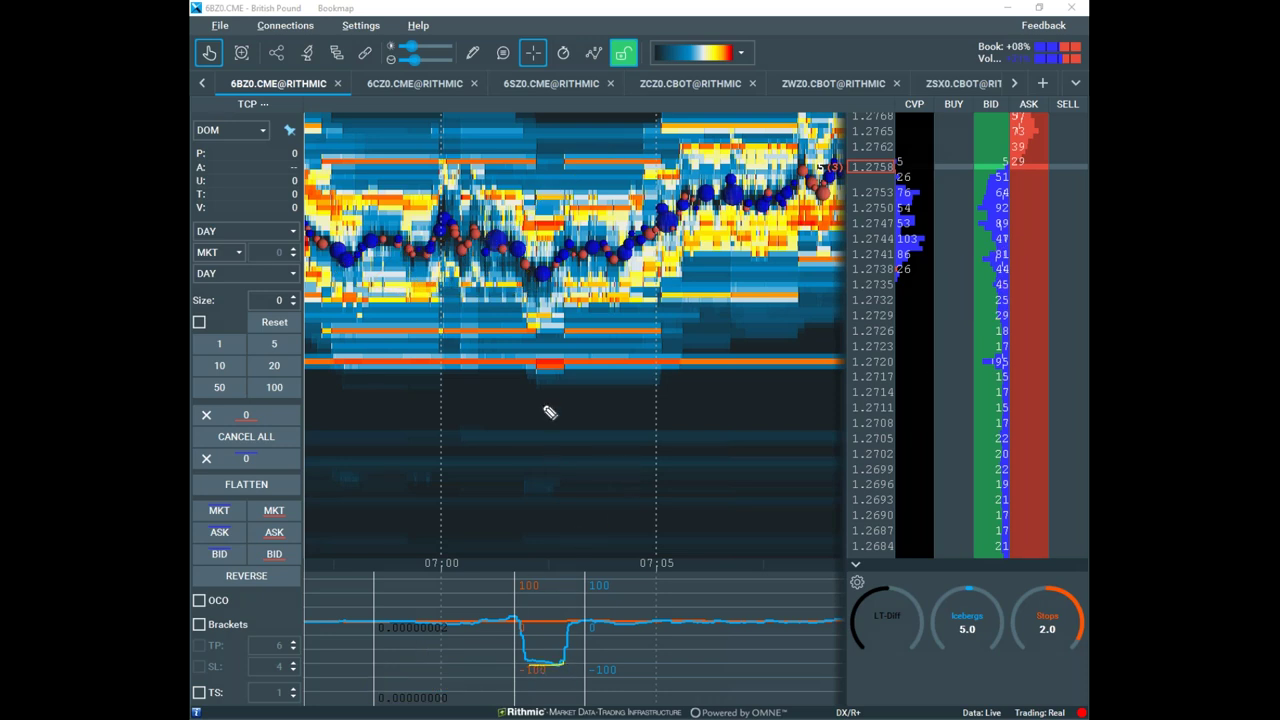
left_click_drag(522, 620, 515, 283)
mouse_move(577, 630)
left_mouse_down()
mouse_move(590, 258)
mouse_move(515, 236)
mouse_move(535, 274)
mouse_move(572, 256)
mouse_move(836, 276)
left_mouse_up()
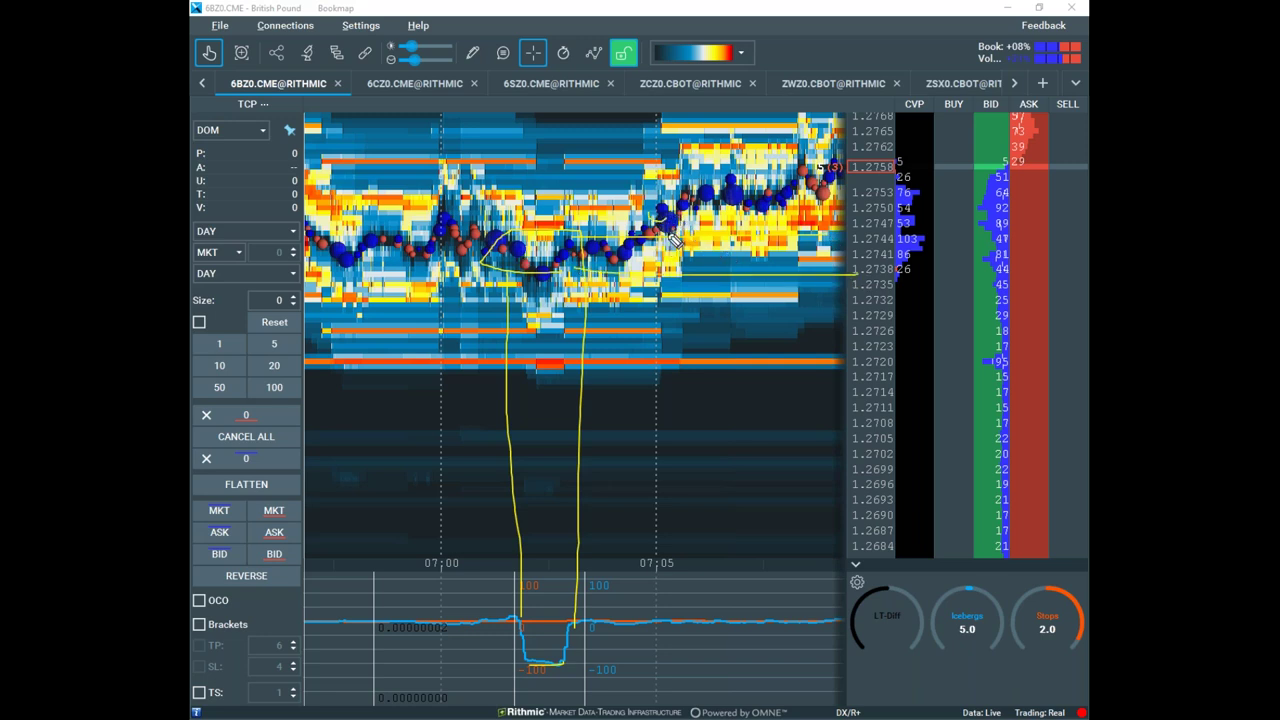
Sketch the upward price path from the marked zone, circle the price cluster again, mark above the Icebergs dip, and leave drawing mode
left_click_drag(718, 213, 834, 143)
left_click_drag(532, 289, 606, 274)
left_click_drag(576, 612, 555, 628)
key("Escape")
Widen the chart to about 06:45–08:00, erase the old marks, circle the price cluster near 07:00 and trace the rise from it
scroll(628, 320, "down", 3)
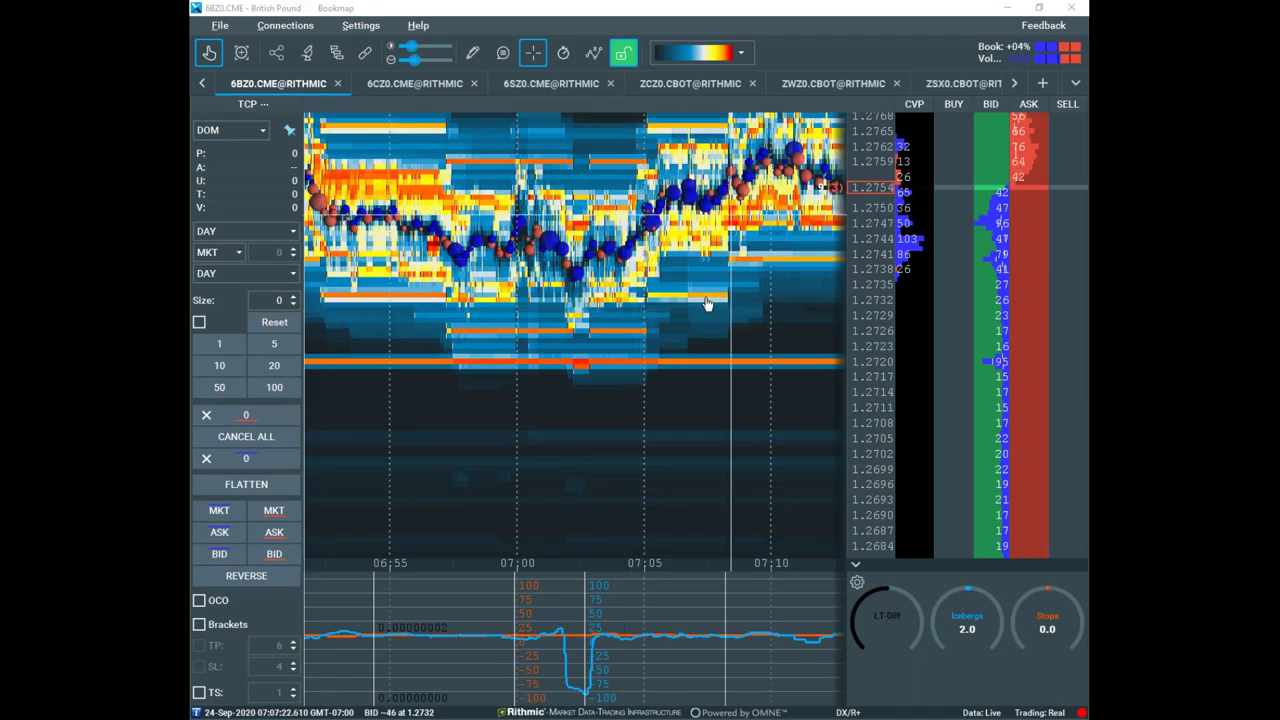
scroll(557, 320, "down", 3)
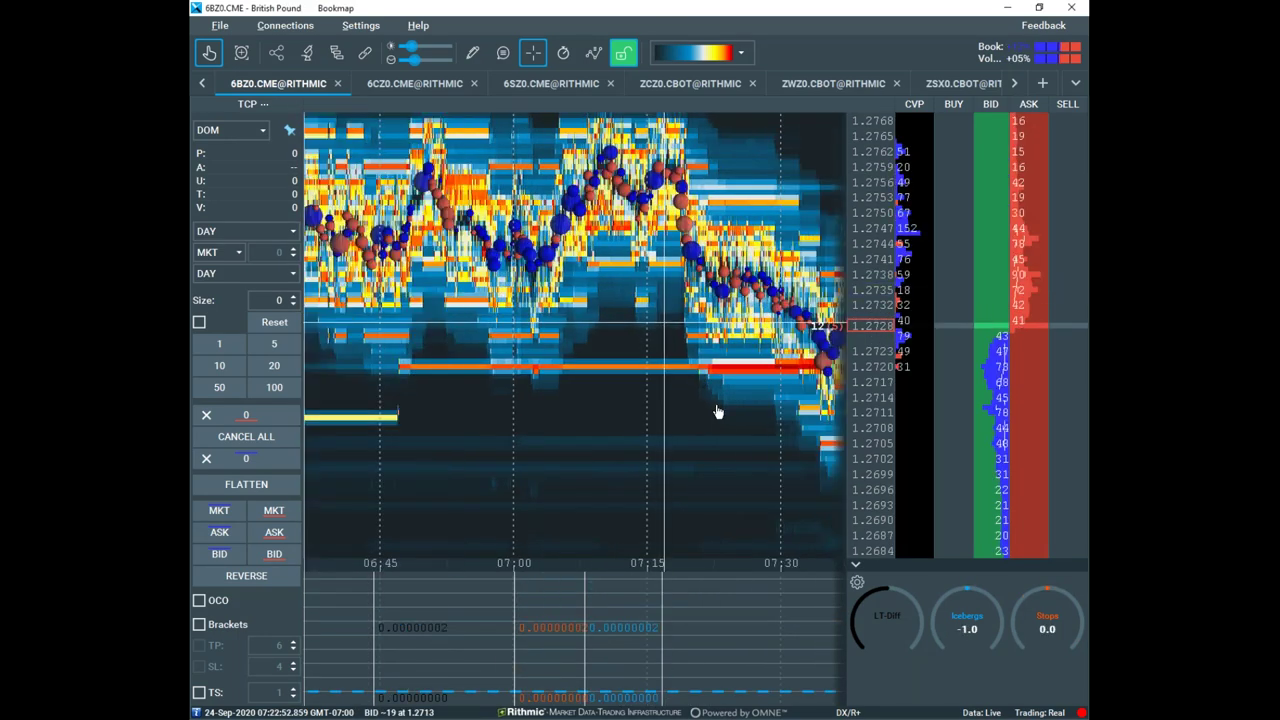
scroll(703, 397, "down", 2)
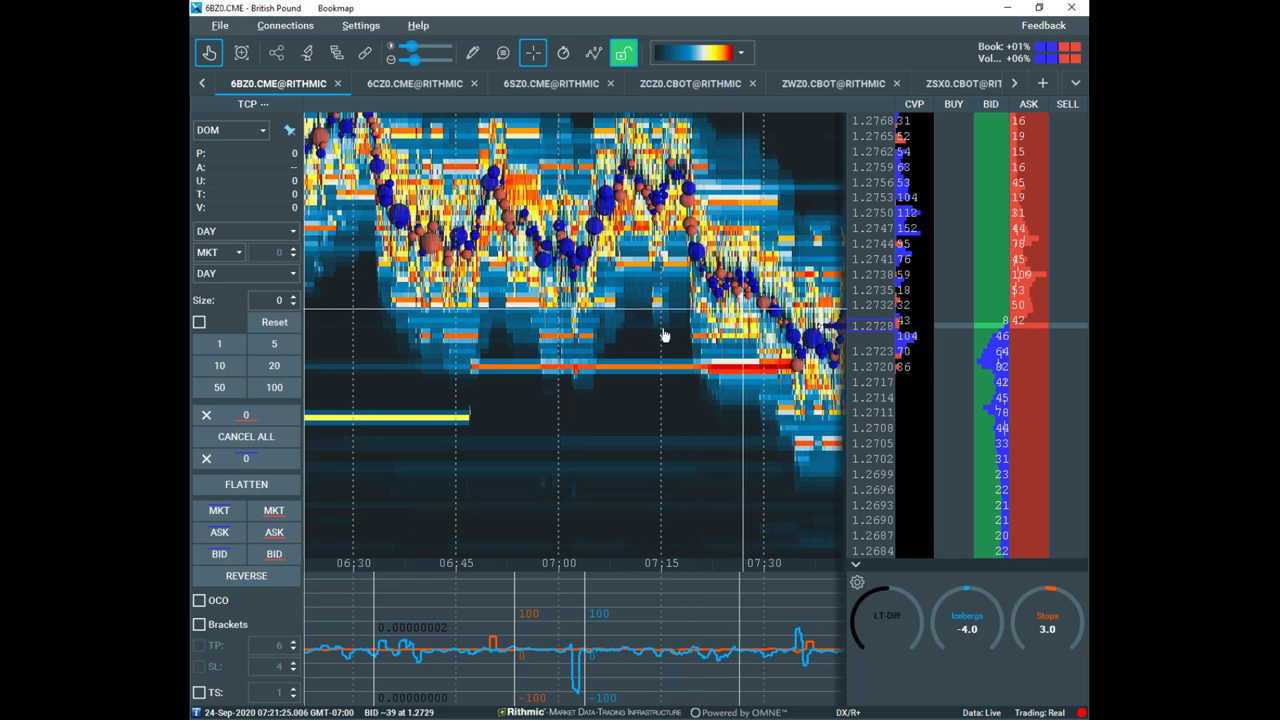
left_click_drag(697, 332, 579, 338)
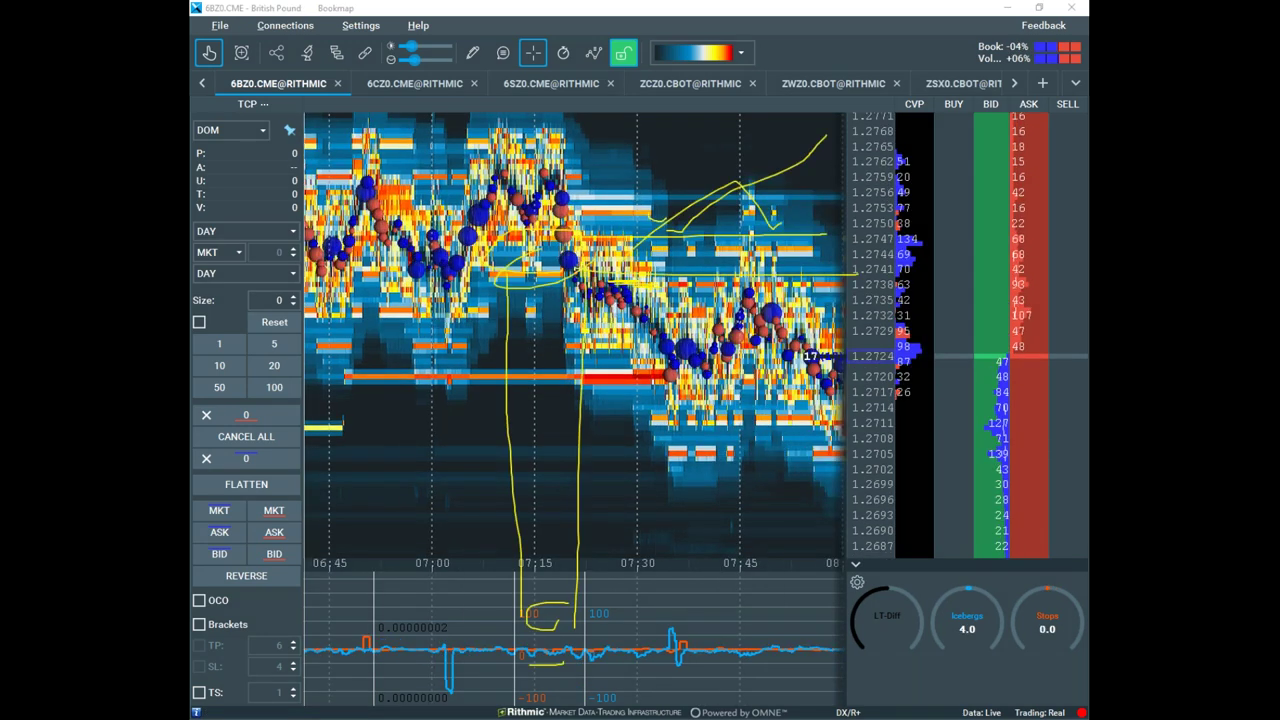
key("e")
mouse_move(410, 246)
left_mouse_down()
mouse_move(478, 252)
mouse_move(414, 289)
mouse_move(424, 250)
left_mouse_up()
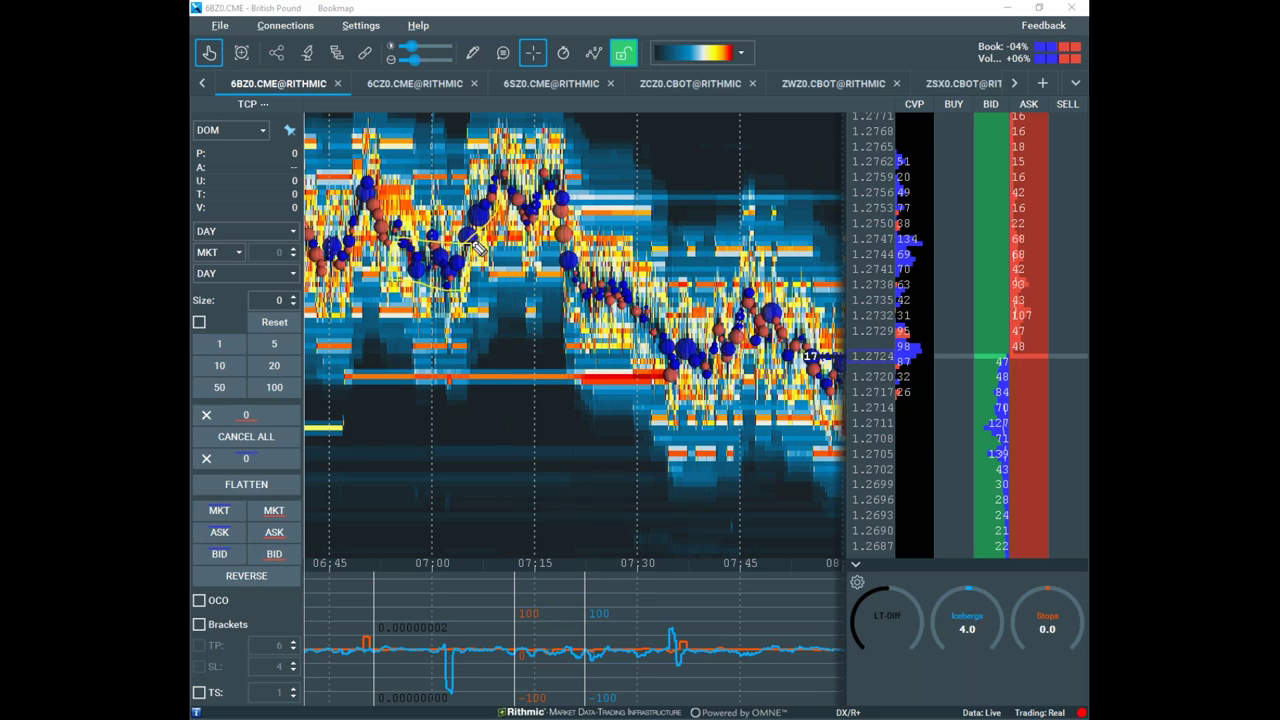
mouse_move(474, 246)
left_mouse_down()
mouse_move(490, 190)
mouse_move(510, 176)
left_mouse_up()
mouse_move(482, 272)
left_mouse_down()
mouse_move(432, 250)
mouse_move(455, 288)
mouse_move(516, 273)
left_mouse_up()
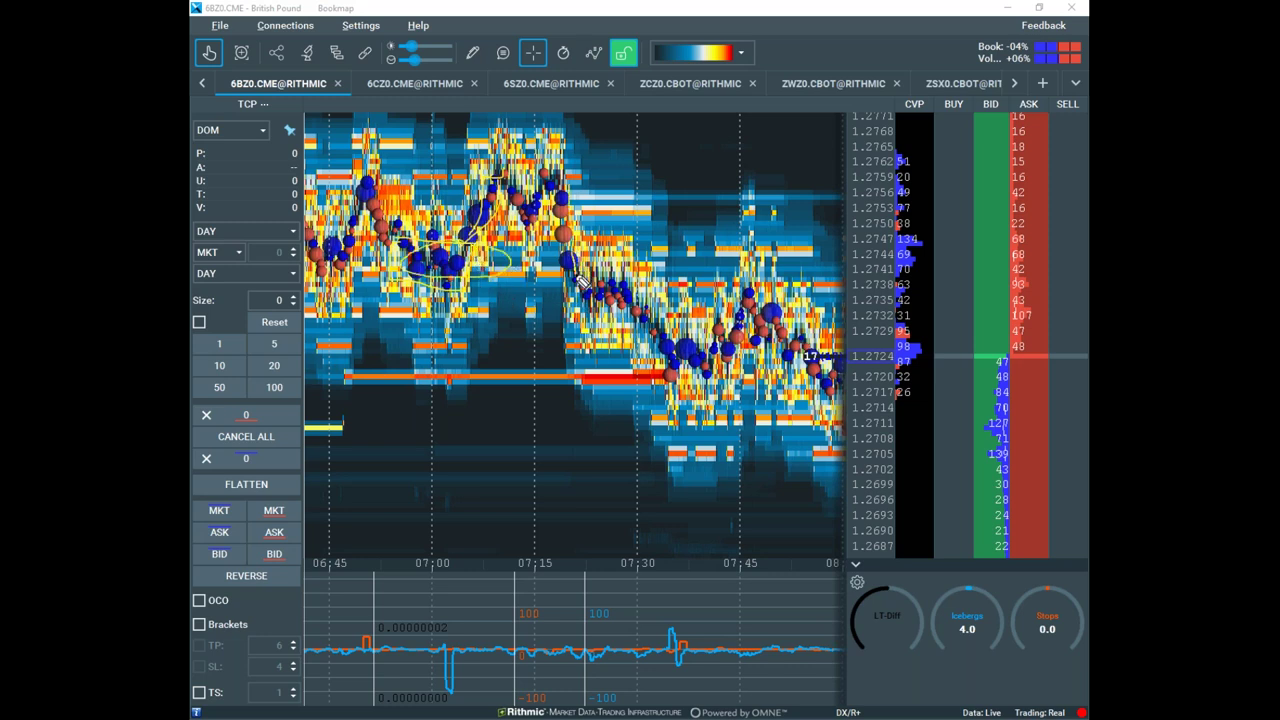
Connect the price cluster to the Icebergs dip, extend its upper and lower levels to the right, and trace the price drop after 07:15
left_click_drag(460, 294, 445, 616)
left_click_drag(470, 241, 879, 232)
left_click_drag(456, 308, 614, 243)
left_click_drag(557, 193, 582, 298)
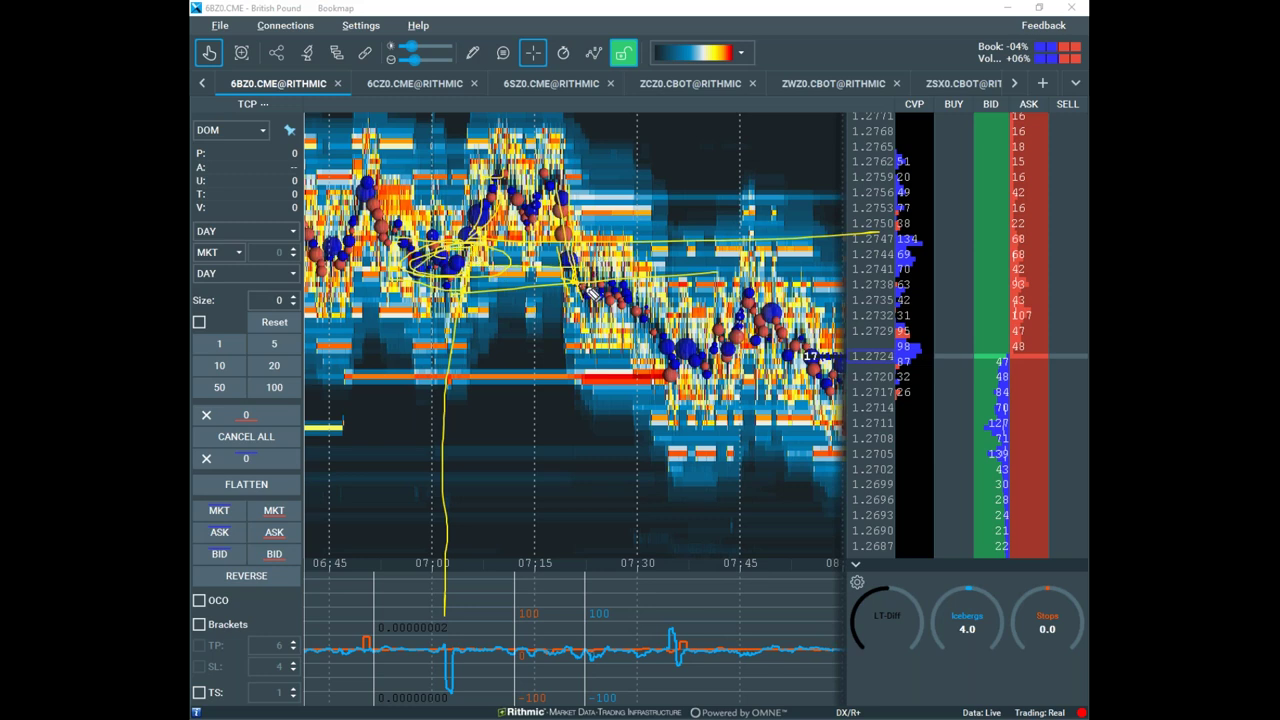
Trace the price decline below the marked zone, outline the zone and circle the Icebergs dip, then erase all the marks
left_click_drag(592, 232, 614, 226)
left_click_drag(812, 323, 878, 468)
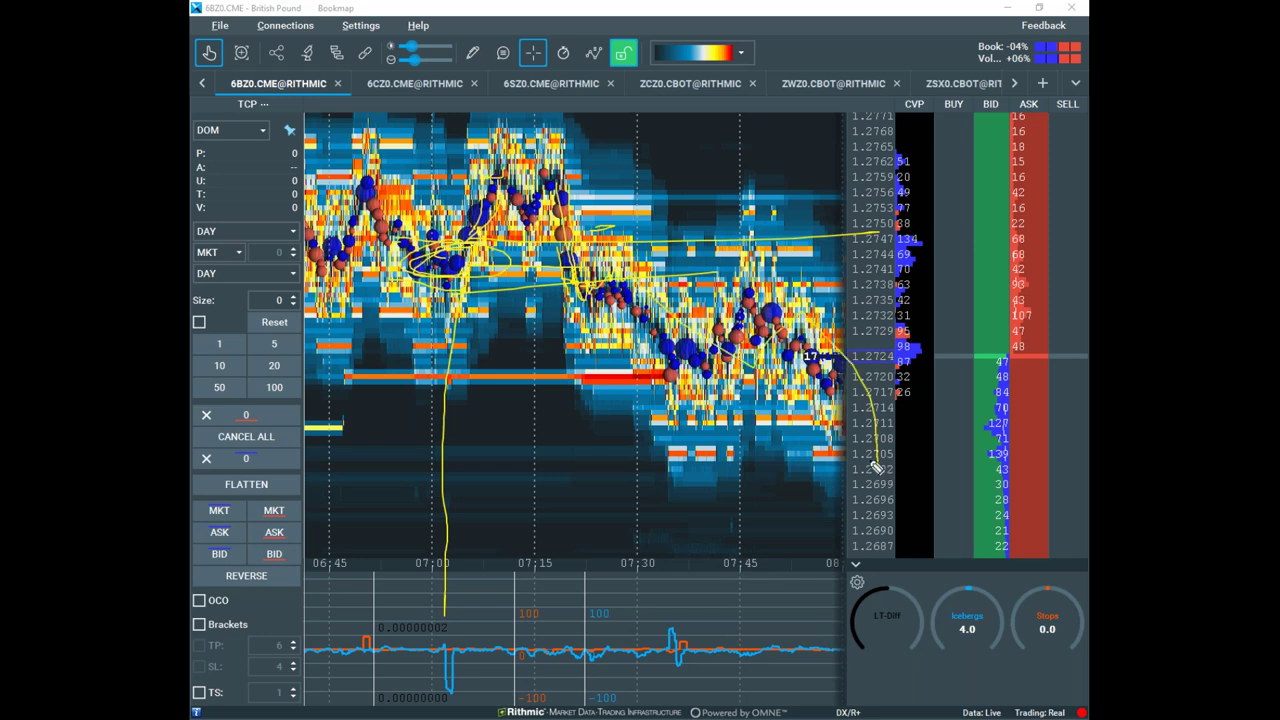
mouse_move(640, 298)
left_mouse_down()
mouse_move(757, 291)
mouse_move(829, 542)
left_mouse_up()
mouse_move(496, 242)
left_mouse_down()
mouse_move(423, 243)
mouse_move(664, 255)
left_mouse_up()
mouse_move(491, 697)
left_mouse_down()
mouse_move(443, 688)
mouse_move(479, 688)
left_mouse_up()
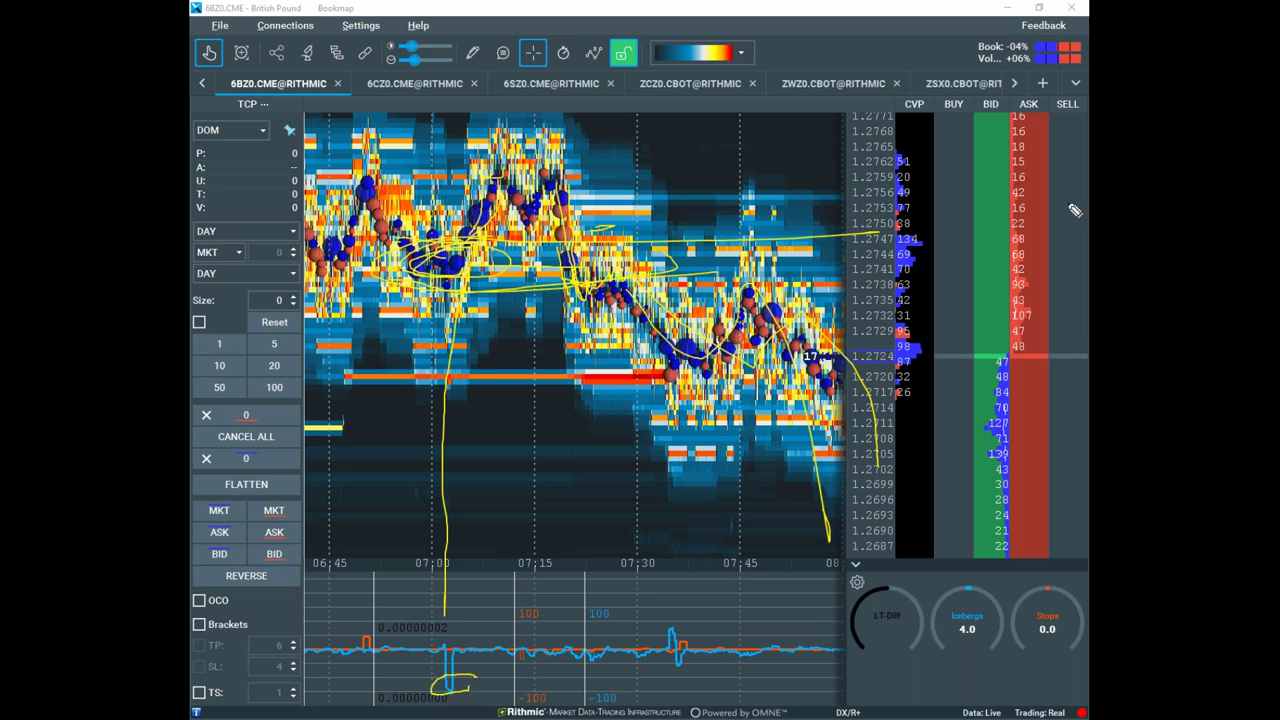
key("Escape")
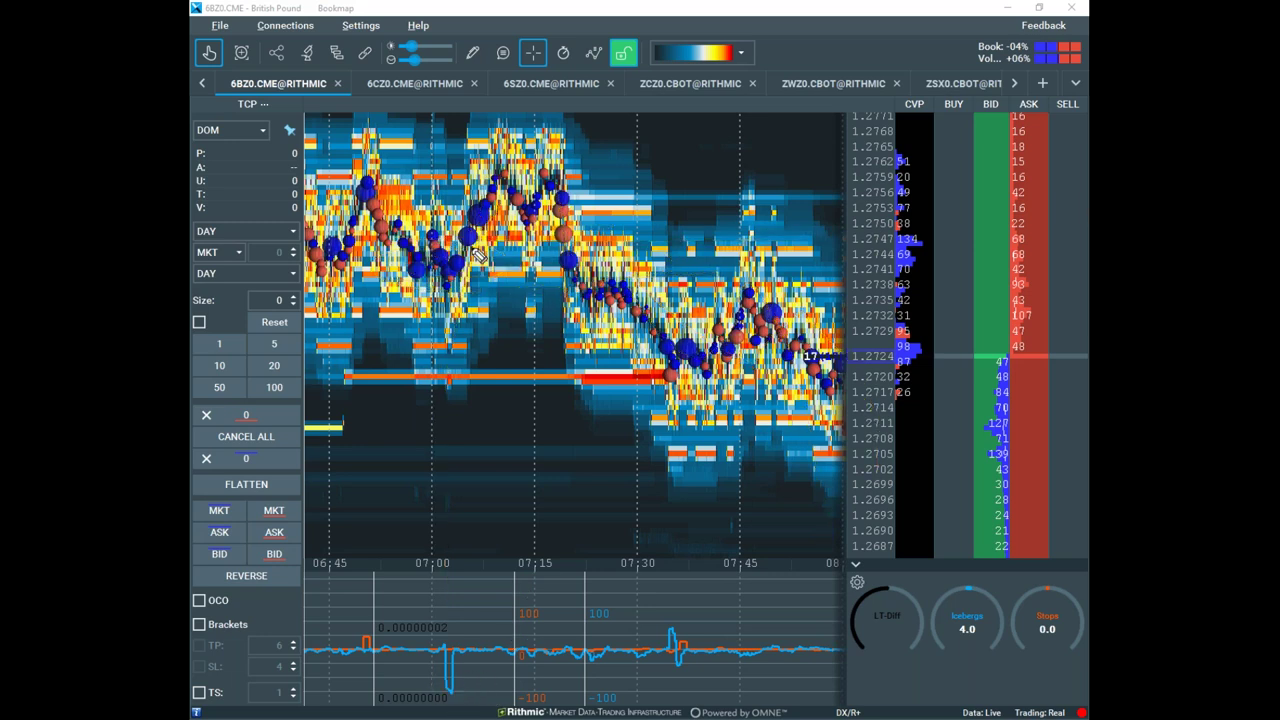
Circle the price cluster near 07:00 again, extend its upper and lower levels to the right, and trace the price path below them
mouse_move(458, 246)
left_mouse_down()
mouse_move(482, 278)
mouse_move(644, 243)
mouse_move(750, 238)
left_mouse_up()
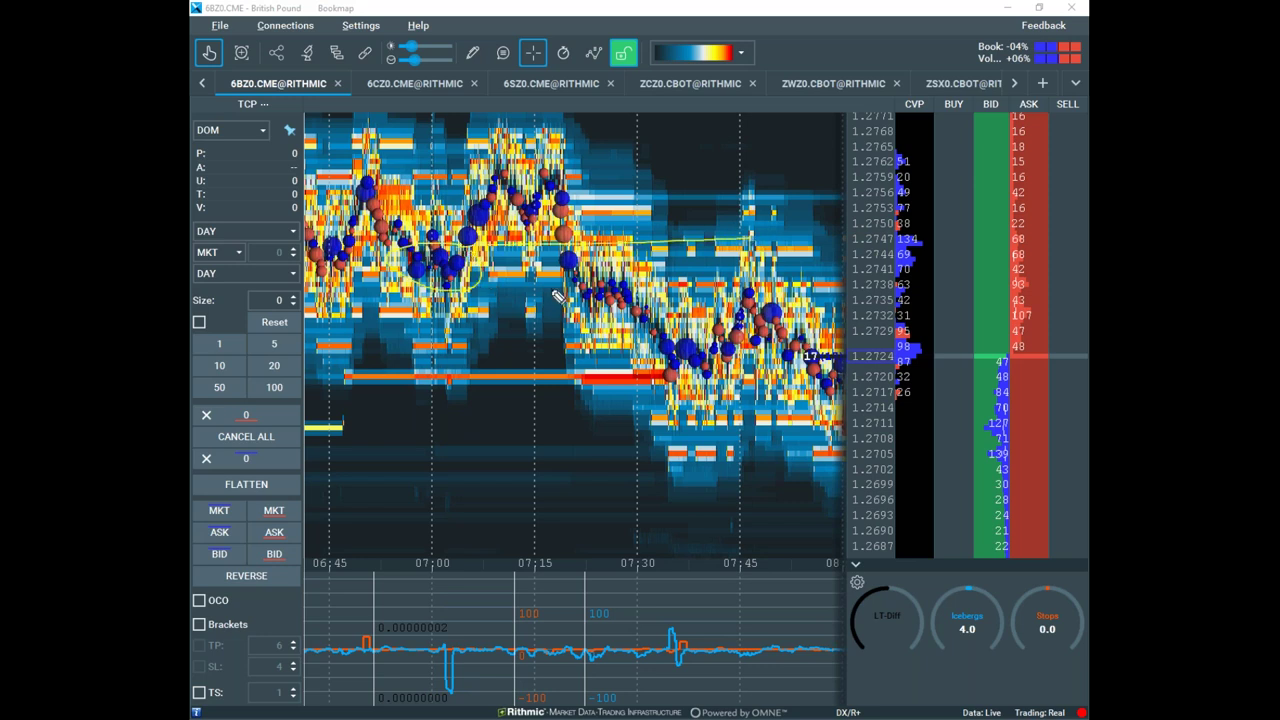
left_click_drag(498, 287, 838, 240)
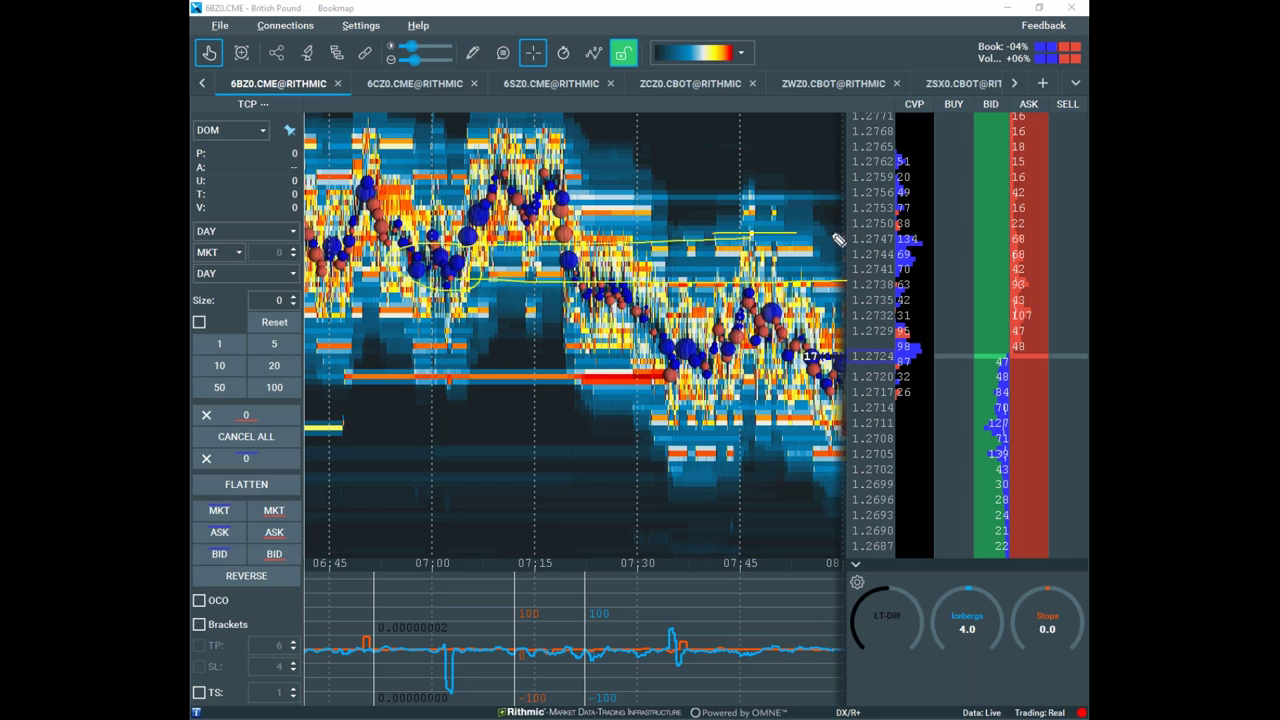
mouse_move(565, 238)
left_mouse_down()
mouse_move(585, 300)
mouse_move(628, 304)
left_mouse_up()
mouse_move(667, 356)
left_mouse_down()
mouse_move(624, 293)
mouse_move(700, 338)
mouse_move(769, 324)
left_mouse_up()
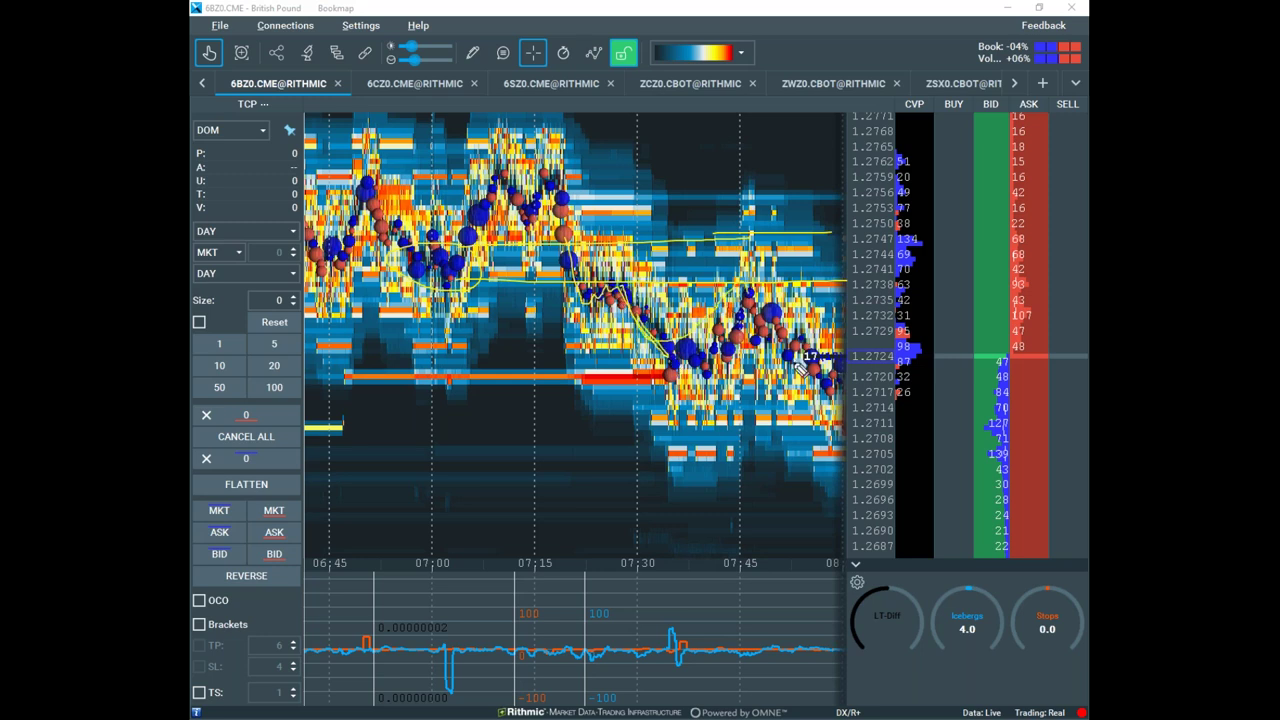
left_click_drag(776, 405, 866, 372)
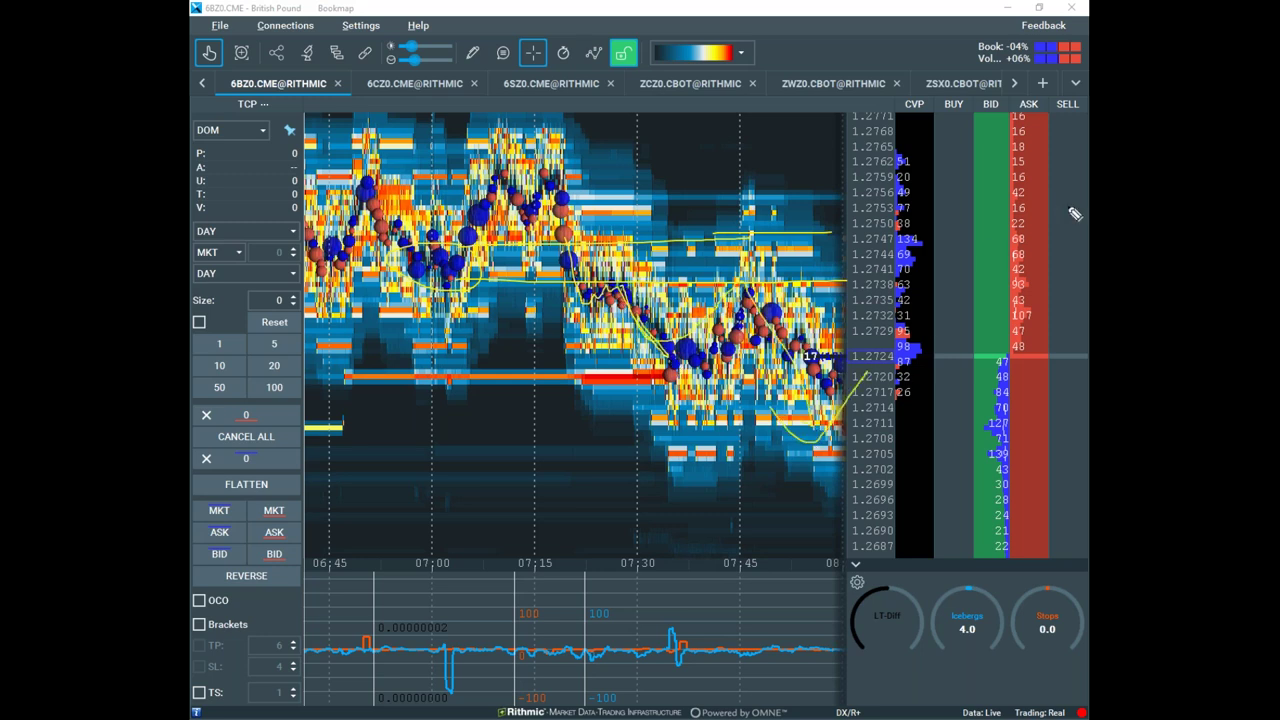
Open the Canadian Dollar 6CZ0 chart and examine price and Icebergs readings over about 08:25–09:15
left_click(690, 83)
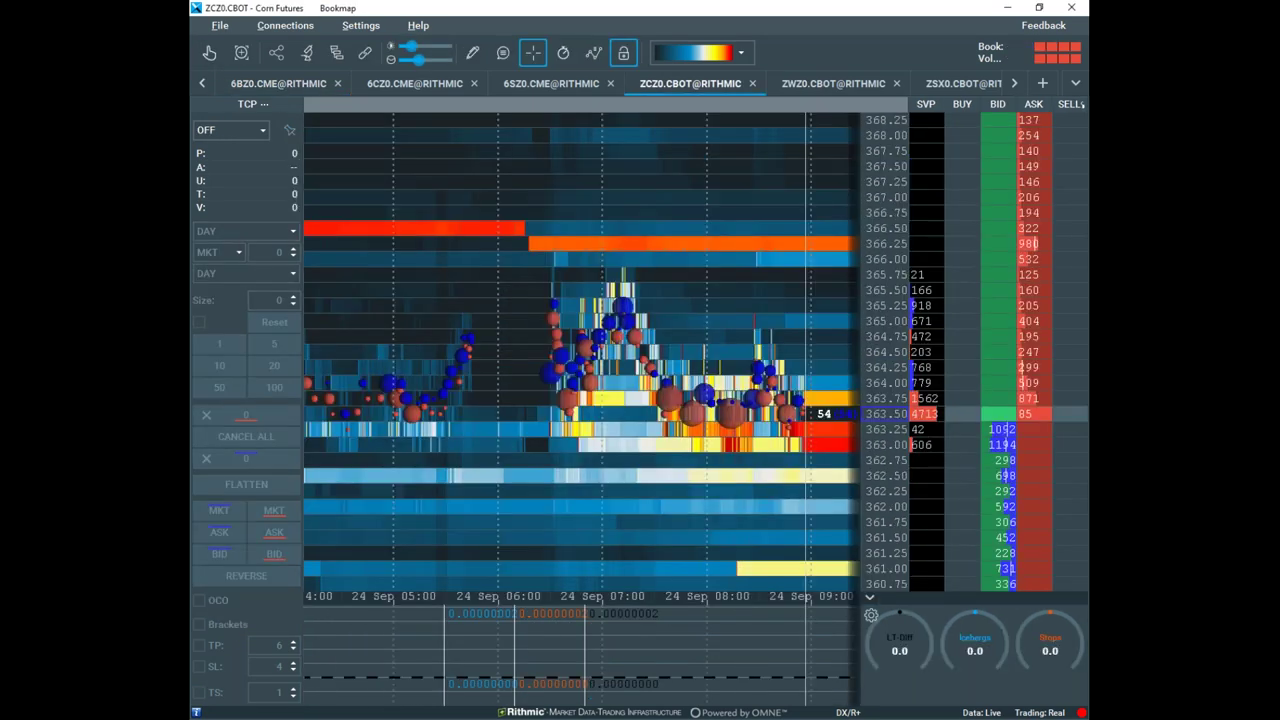
left_click(399, 84)
left_click_drag(820, 186, 825, 252)
scroll(630, 417, "up", 3)
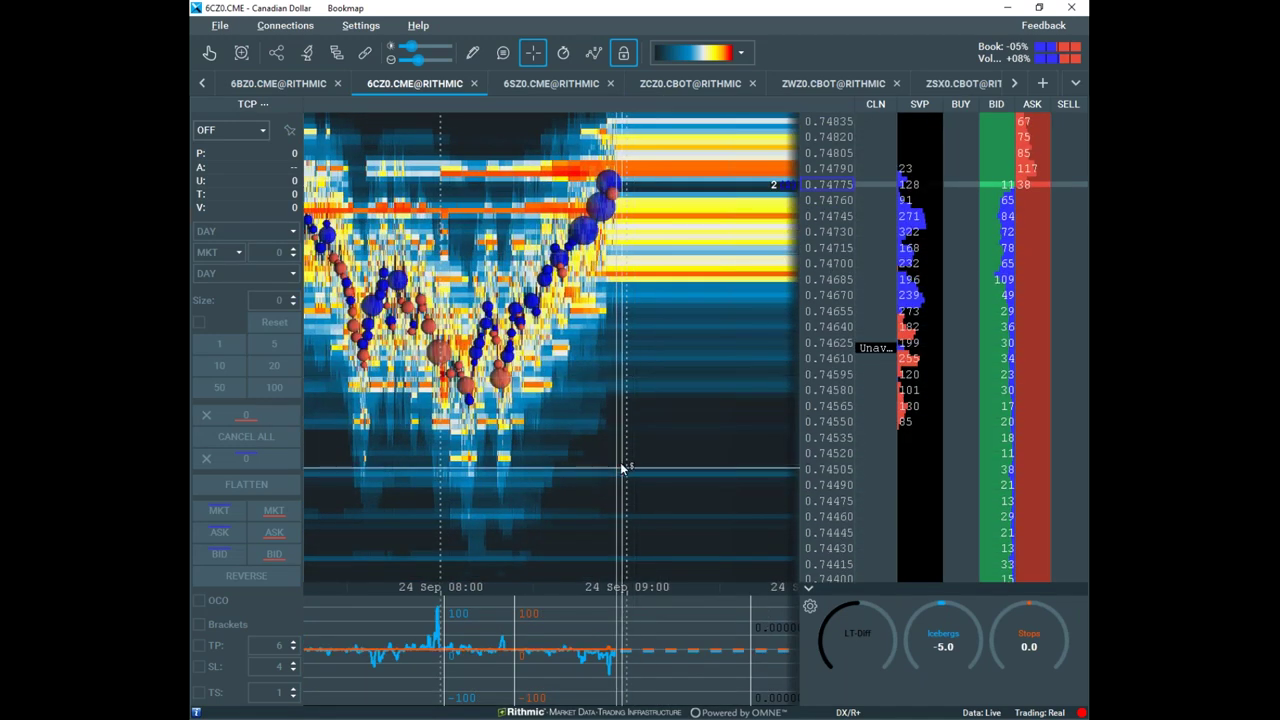
scroll(631, 416, "up", 2)
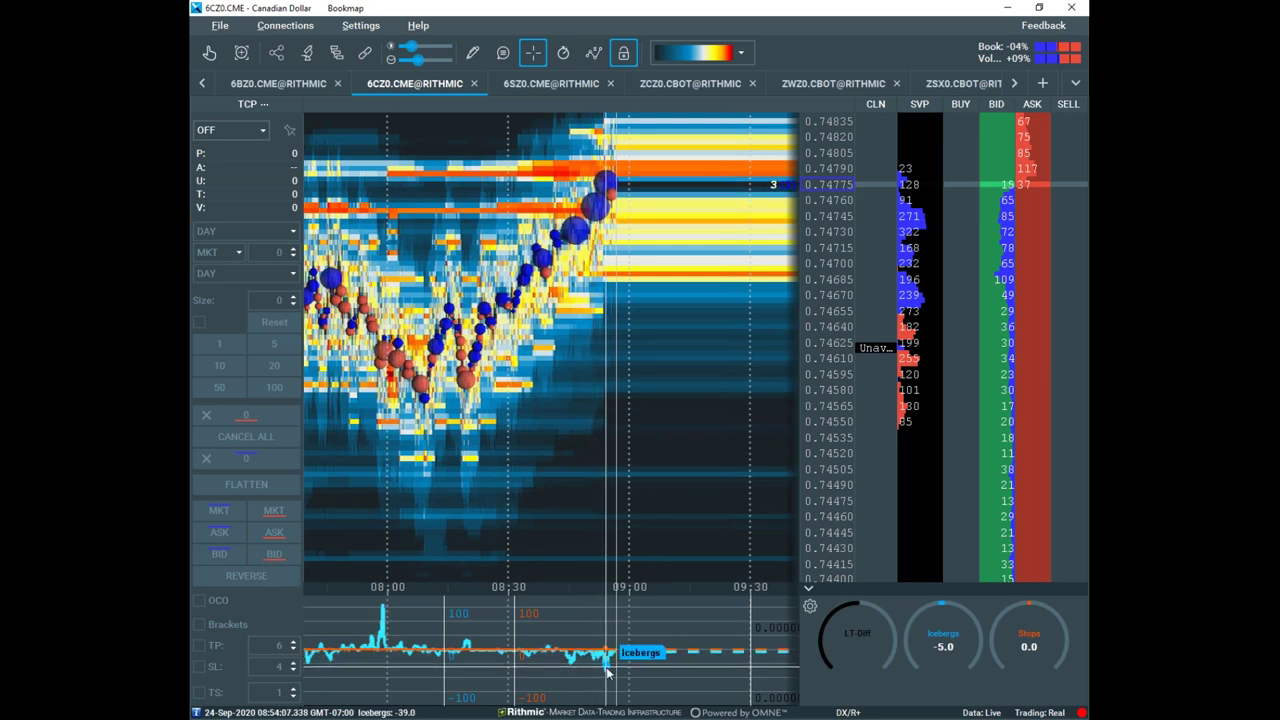
scroll(620, 450, "up", 2)
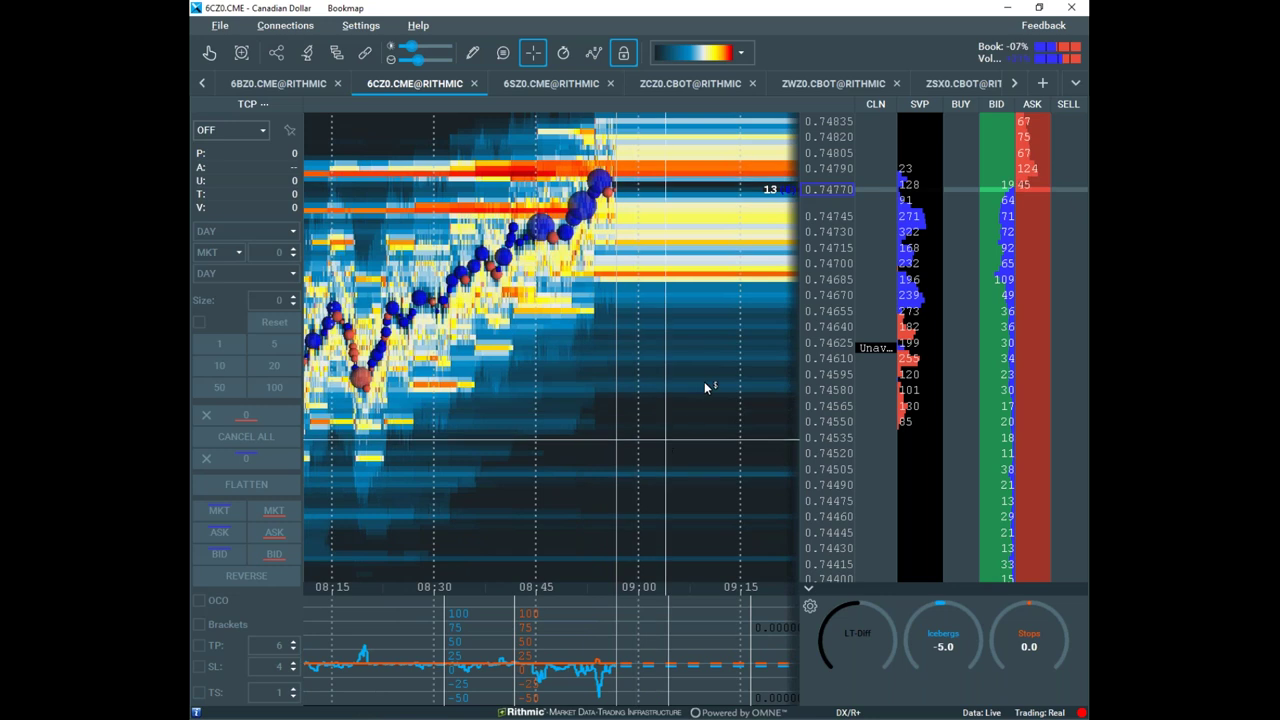
scroll(607, 265, "up", 2)
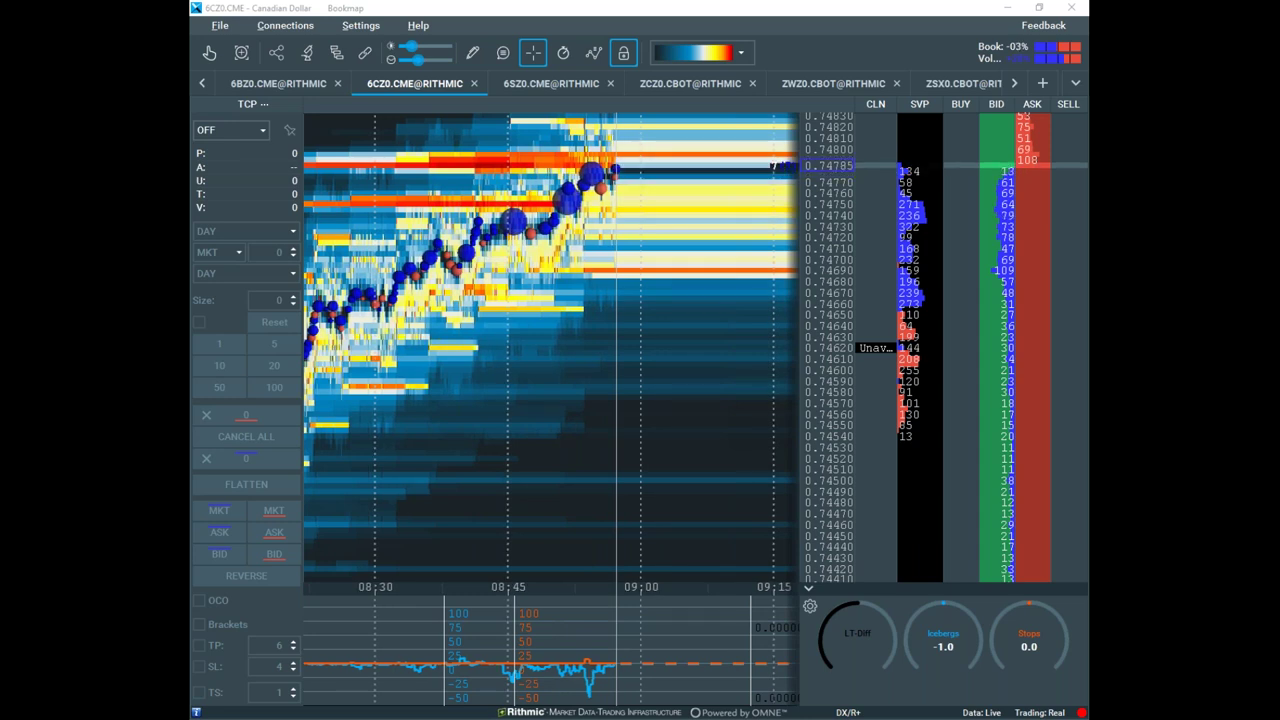
Switch to Sierra Chart, restore the tiled layout of its charts and show the Canadian chartbook
left_click_drag(1088, 190, 514, 98)
left_click(906, 91)
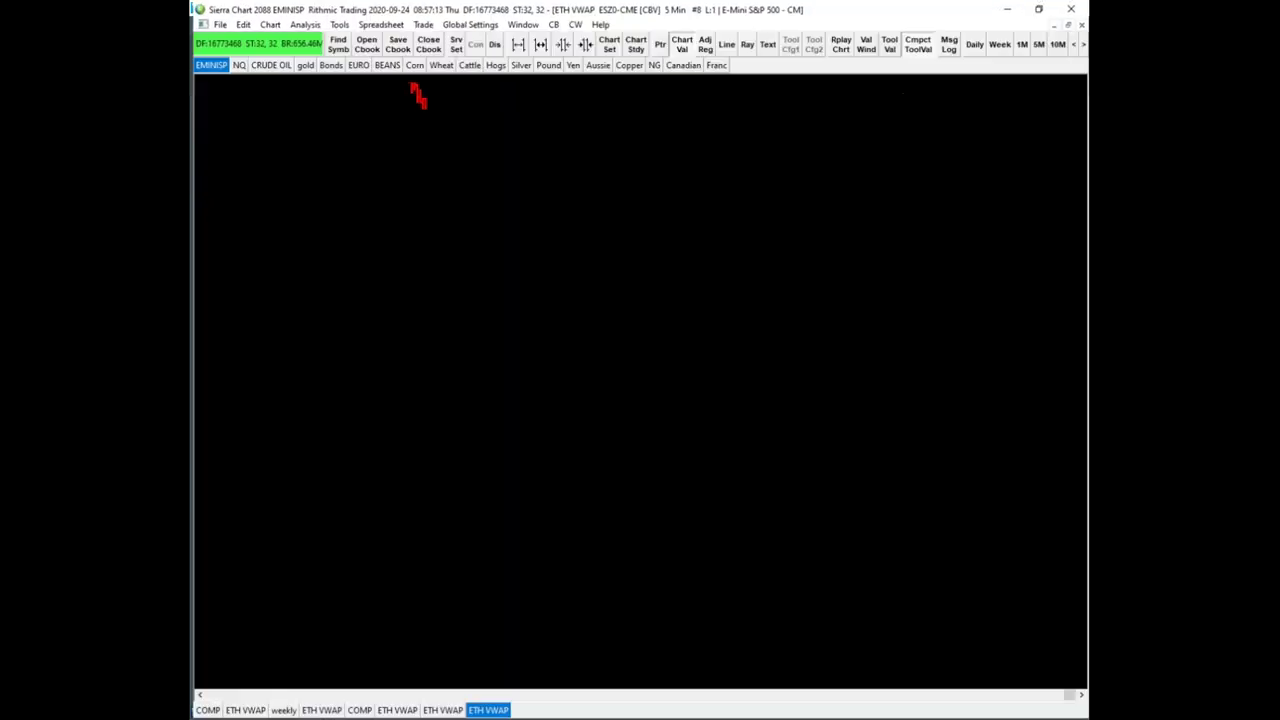
left_click(1070, 24)
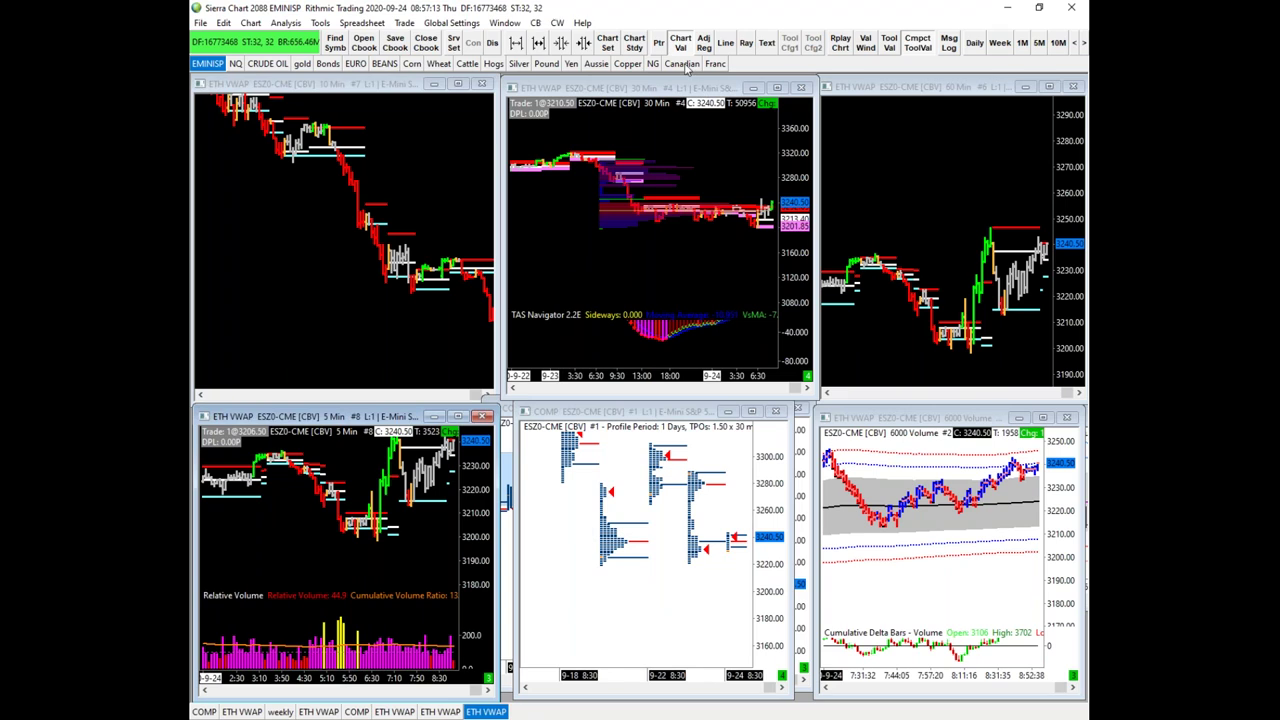
key("ctrl+Tab")
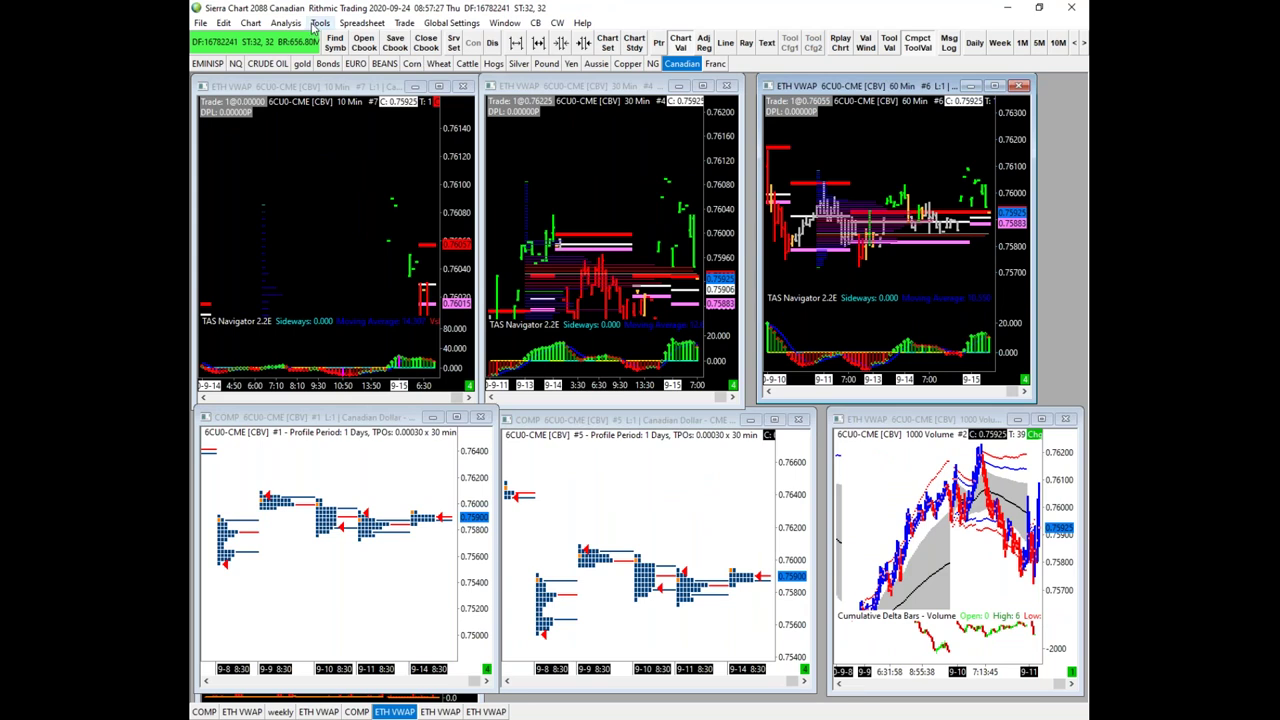
Change the symbol of the 60-minute Canadian Dollar chart to the December 2020 contract, 6CZ0-CME
left_click(256, 26)
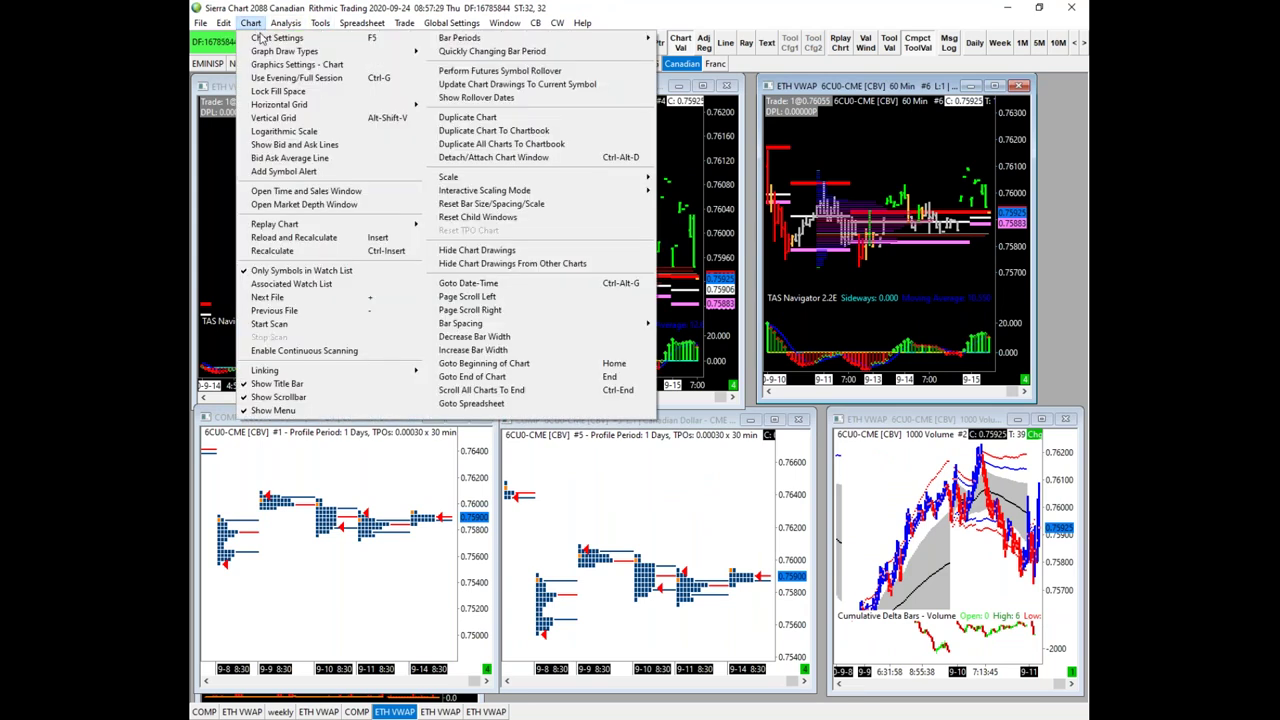
left_click(270, 37)
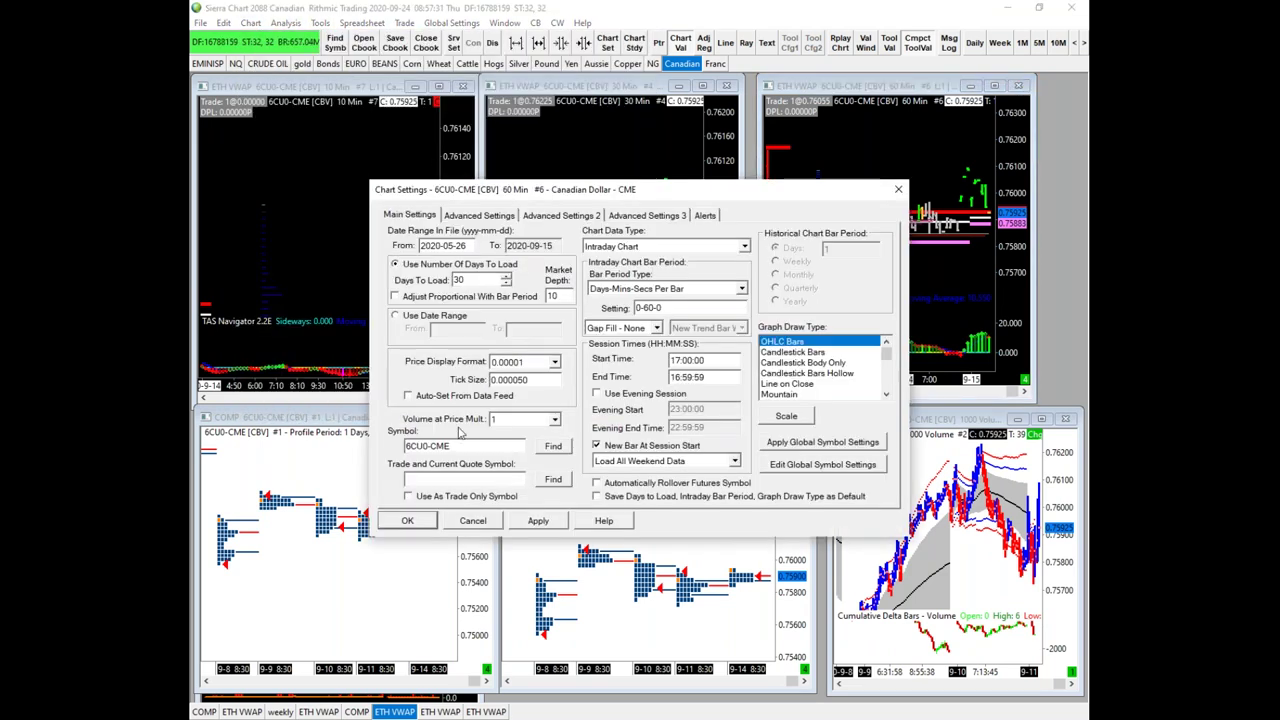
left_click(552, 447)
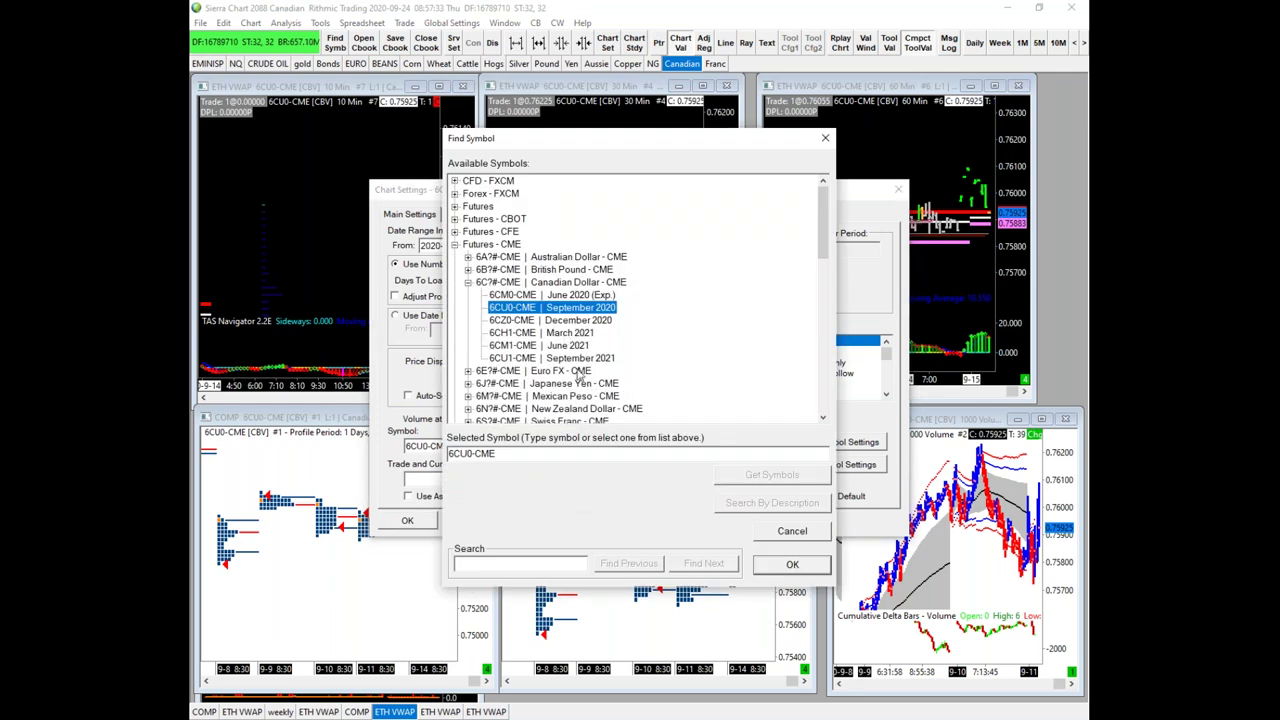
left_click(568, 321)
left_click(766, 568)
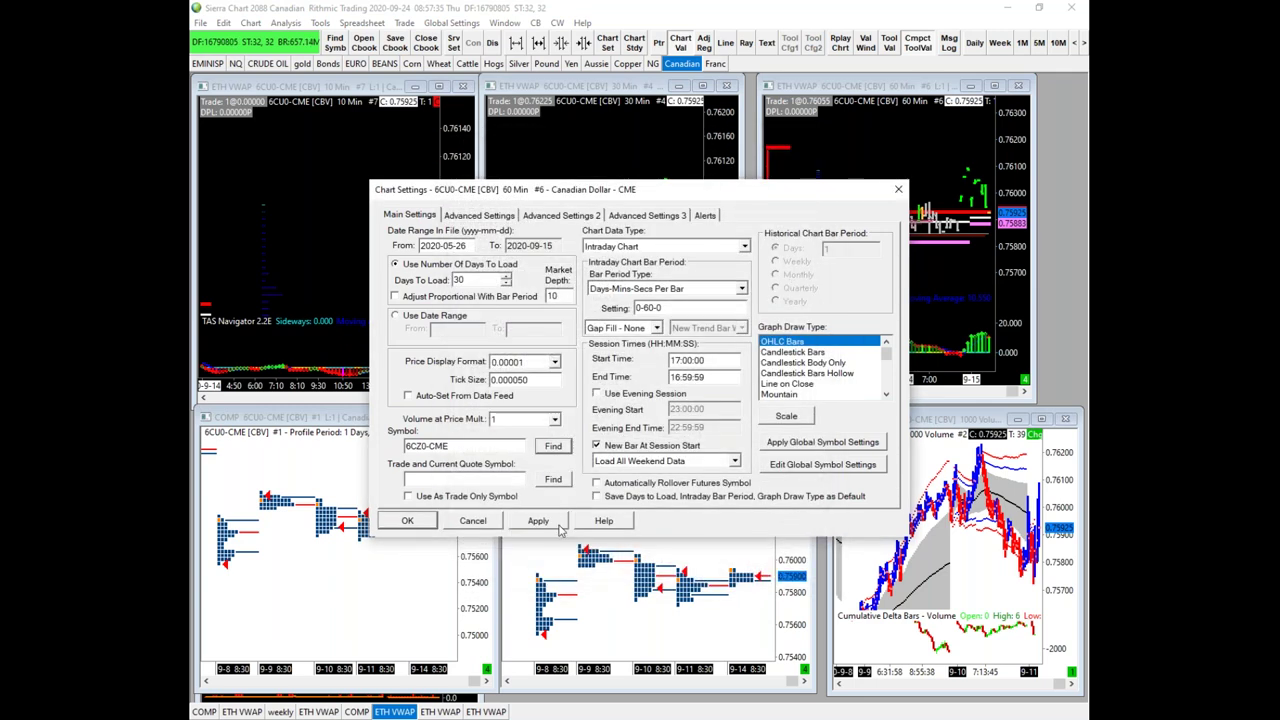
left_click(522, 527)
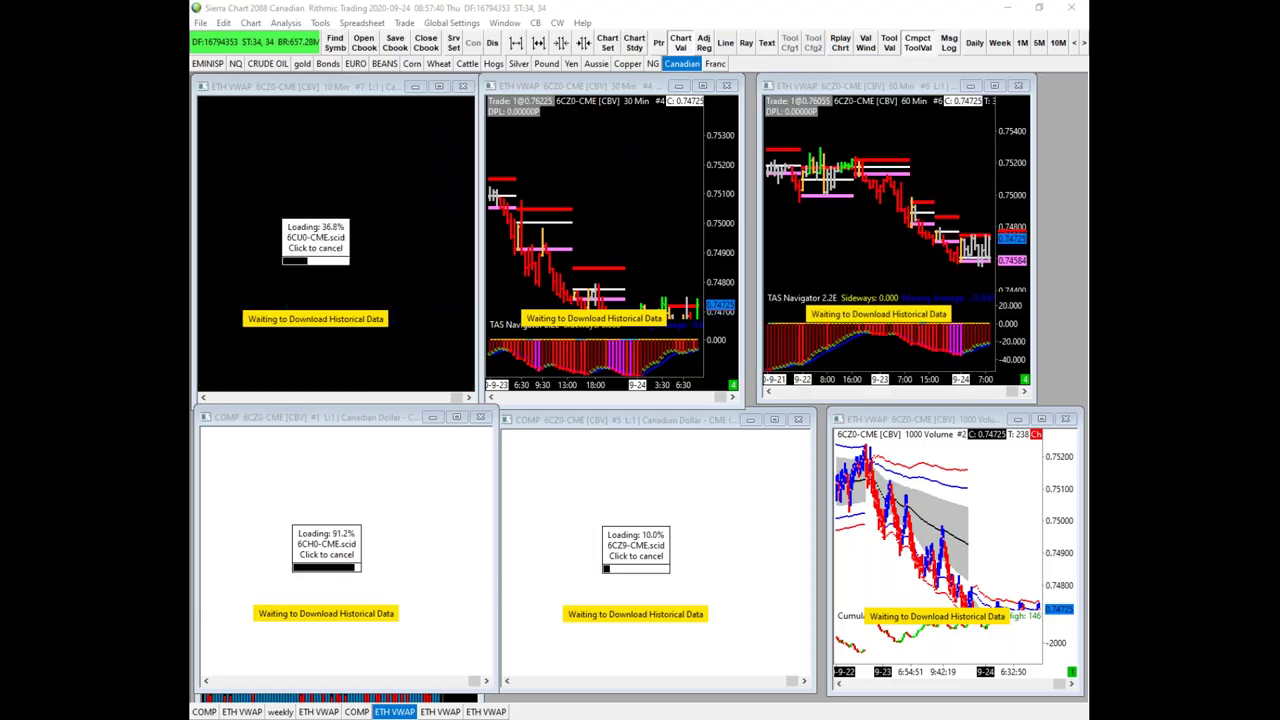
Switch to the thinkorswim /6C and /6J chart grid and maximize the cell with the 180-day, 4-hour /6C chart
left_click_drag(1086, 58, 501, 64)
left_click_drag(1000, 83, 1008, 12)
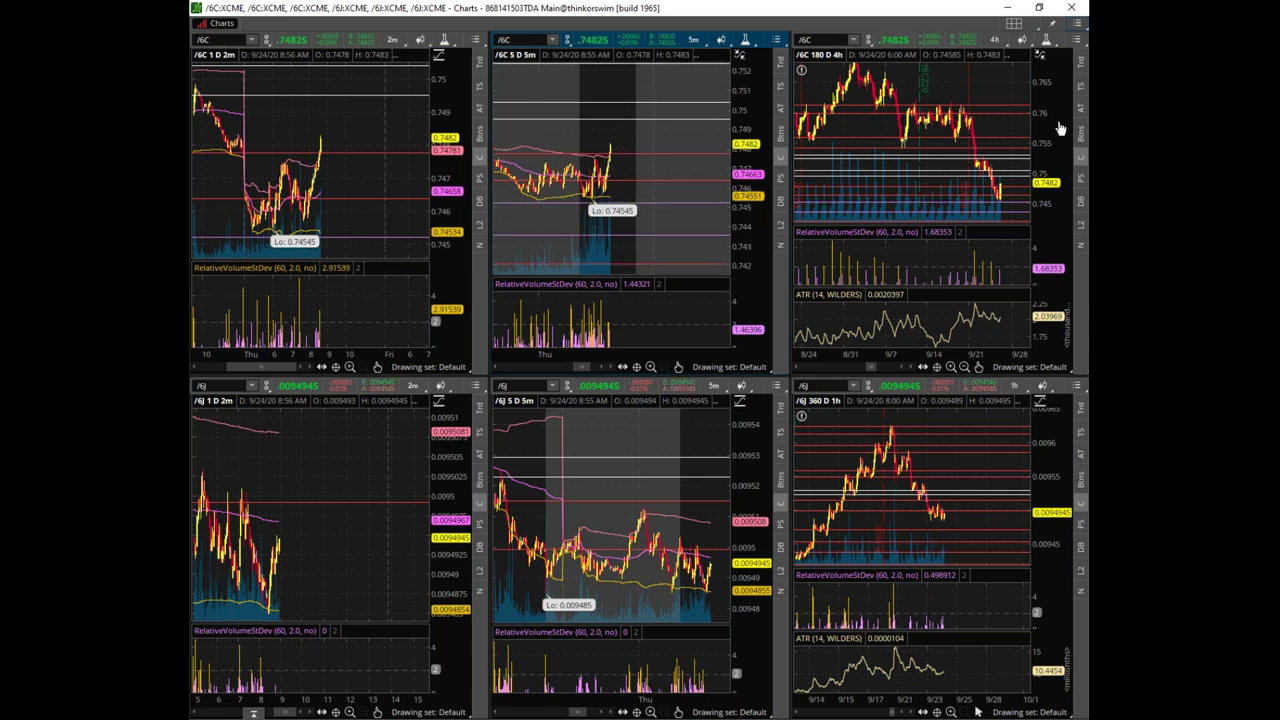
left_click(1039, 8)
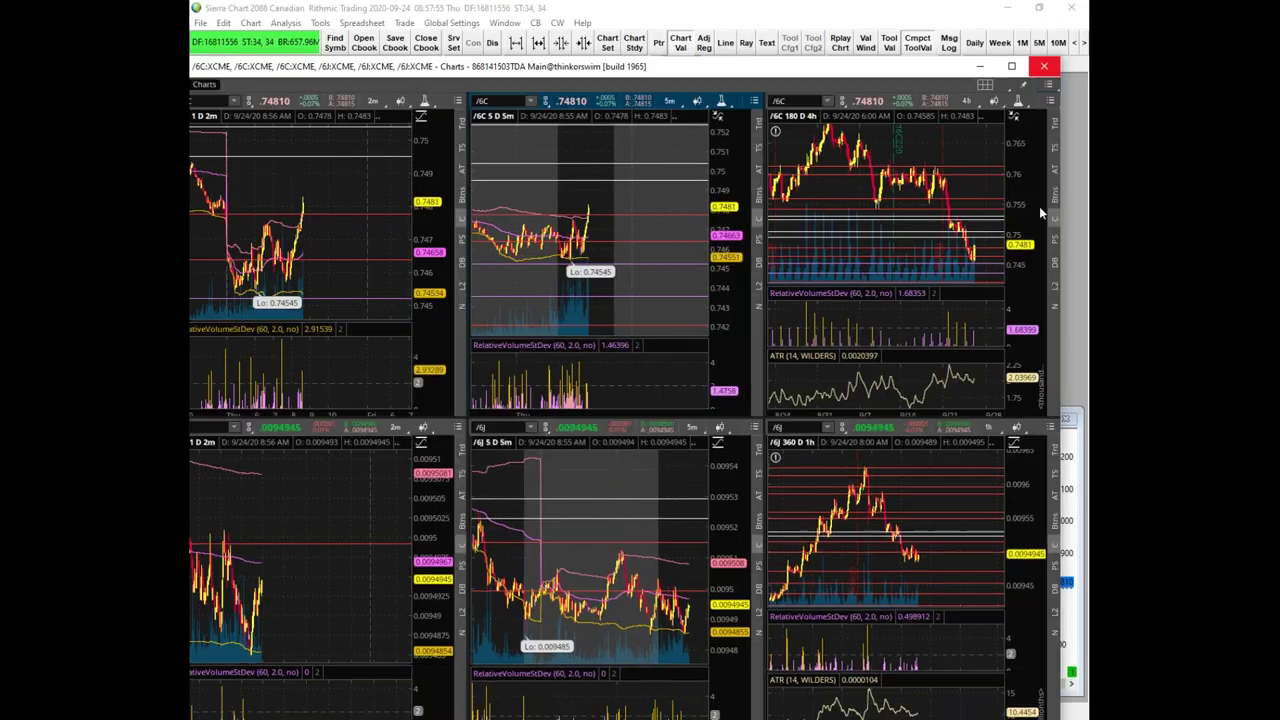
left_click_drag(902, 76, 922, 36)
left_click(1034, 26)
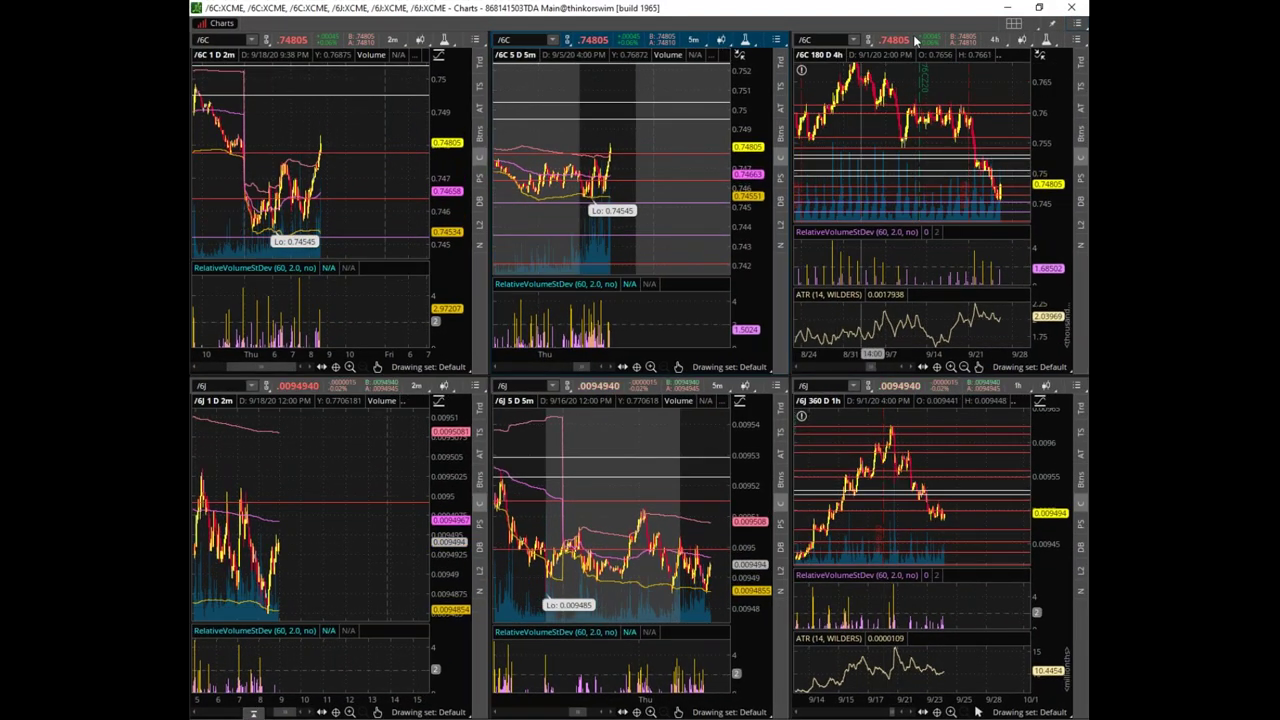
left_click(898, 44)
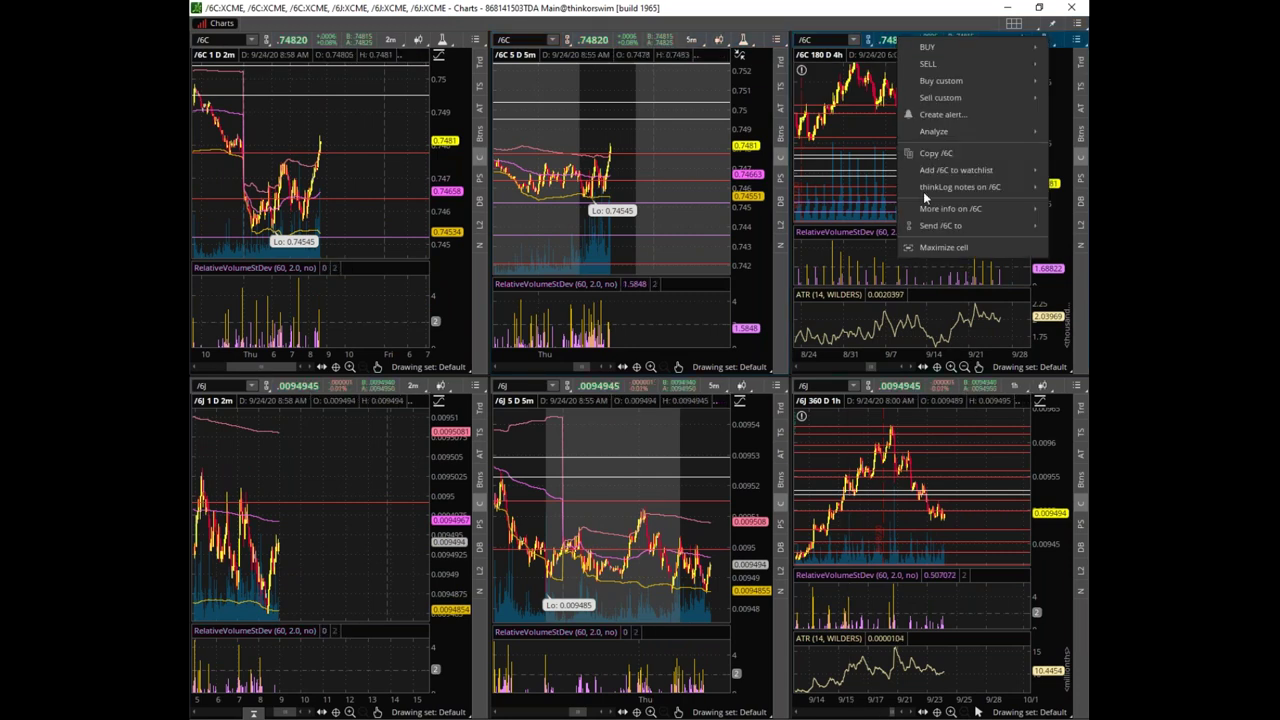
left_click(944, 247)
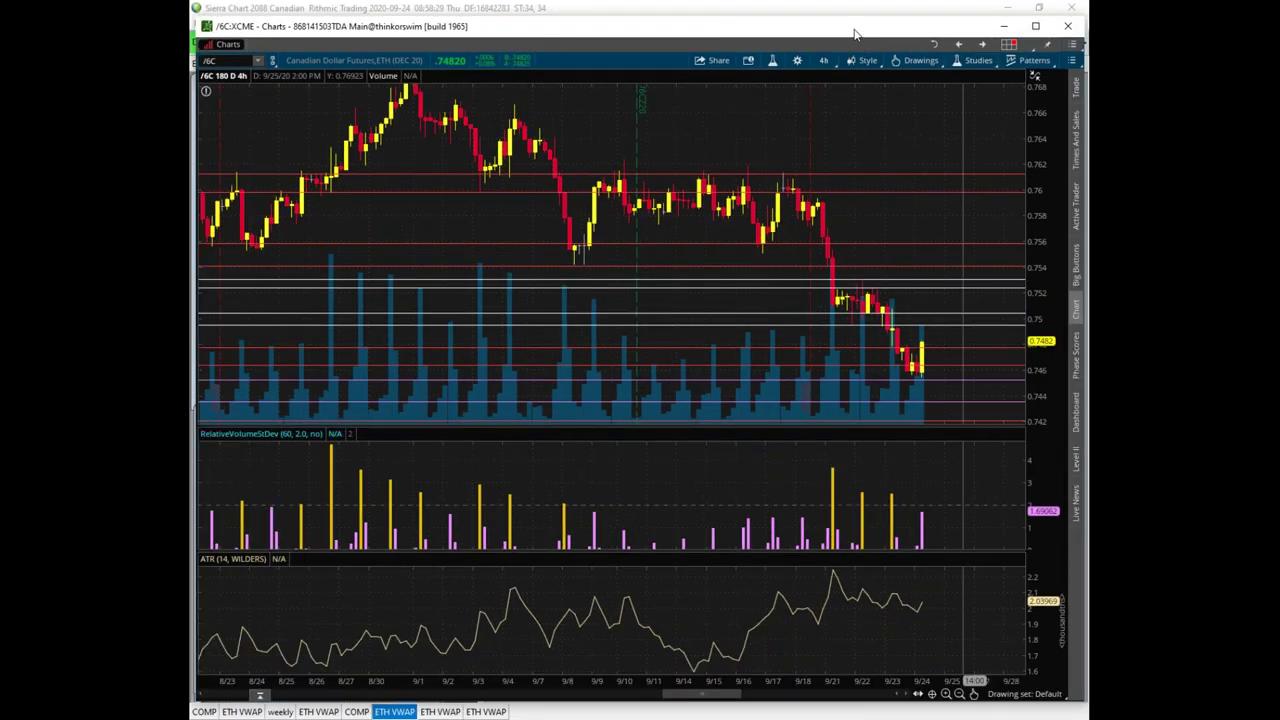
Return to Sierra Chart and rescale the prices of the 10-minute and 30-minute 6CZ0 charts to show all their bars
left_click_drag(855, 35, 1279, 49)
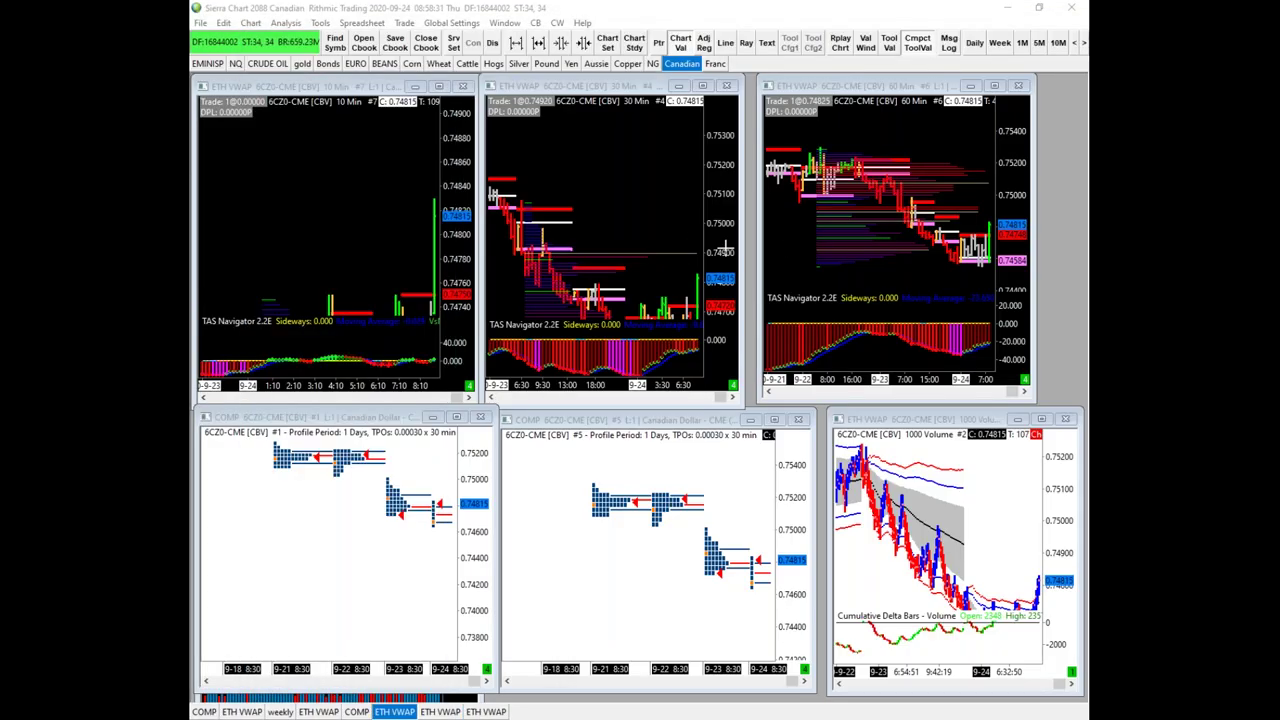
left_click(726, 250)
left_click_drag(458, 270, 447, 160)
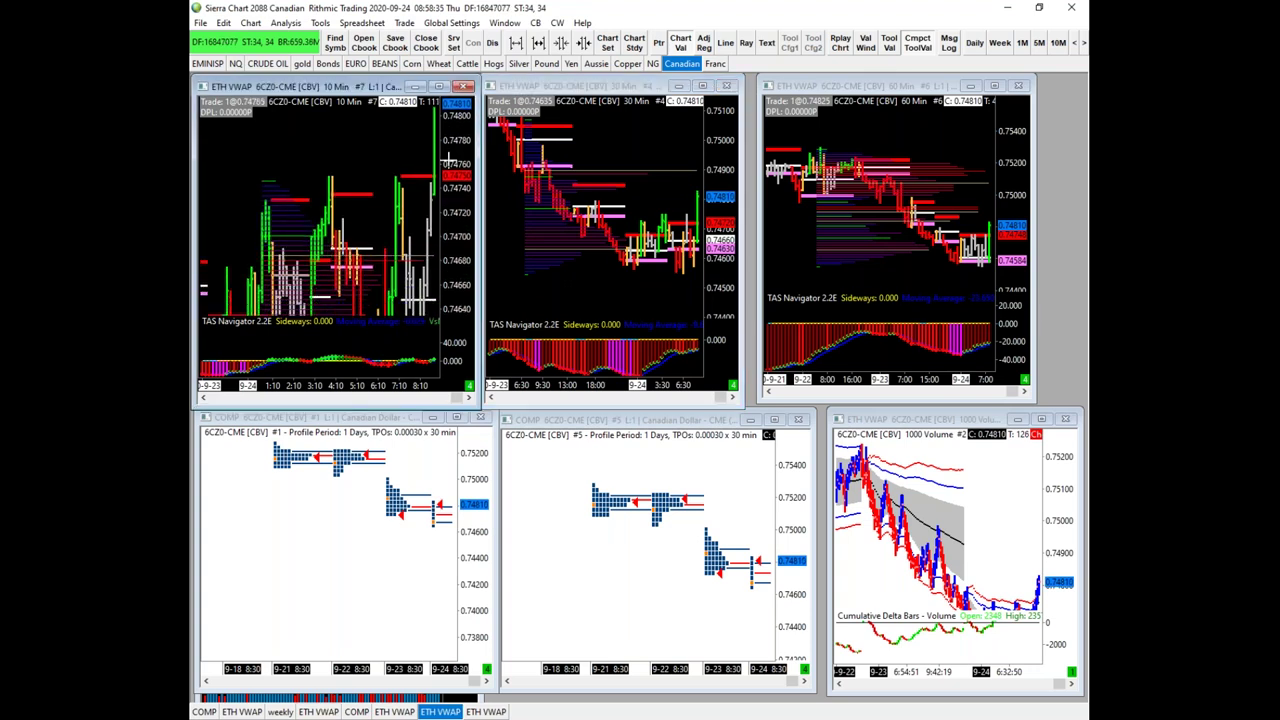
left_click_drag(456, 222, 500, 189)
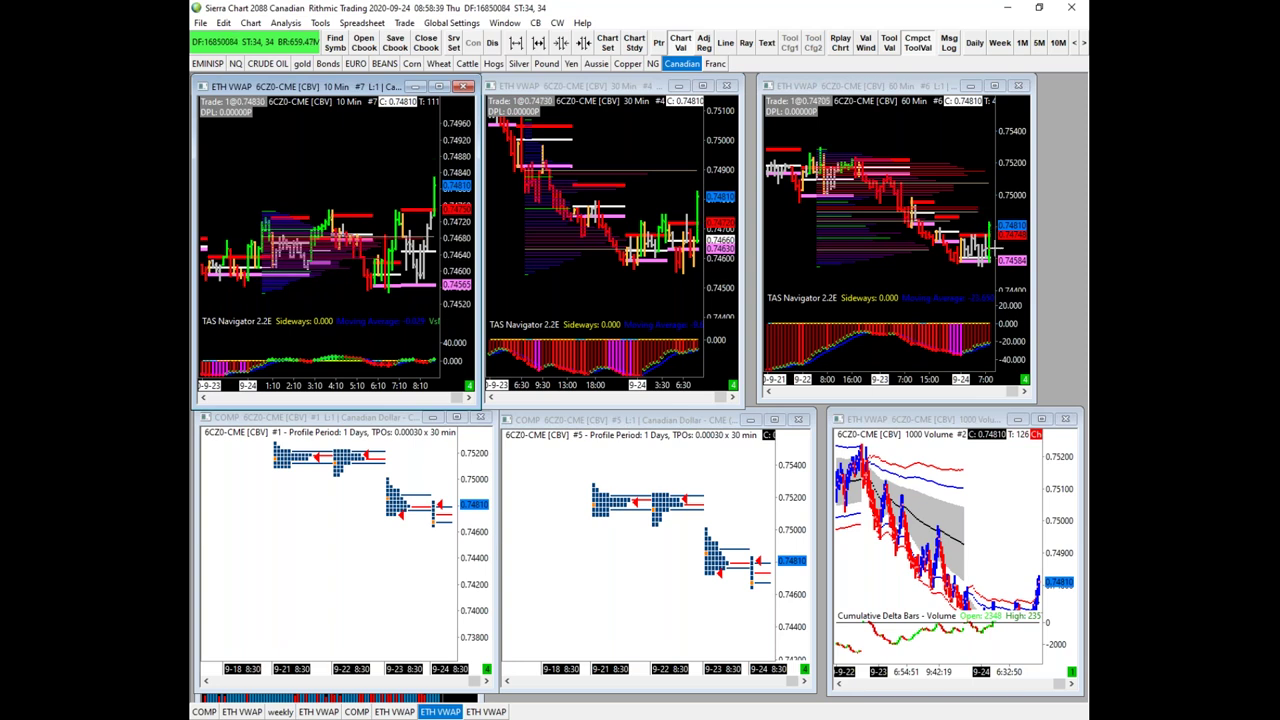
left_click_drag(922, 343, 940, 372)
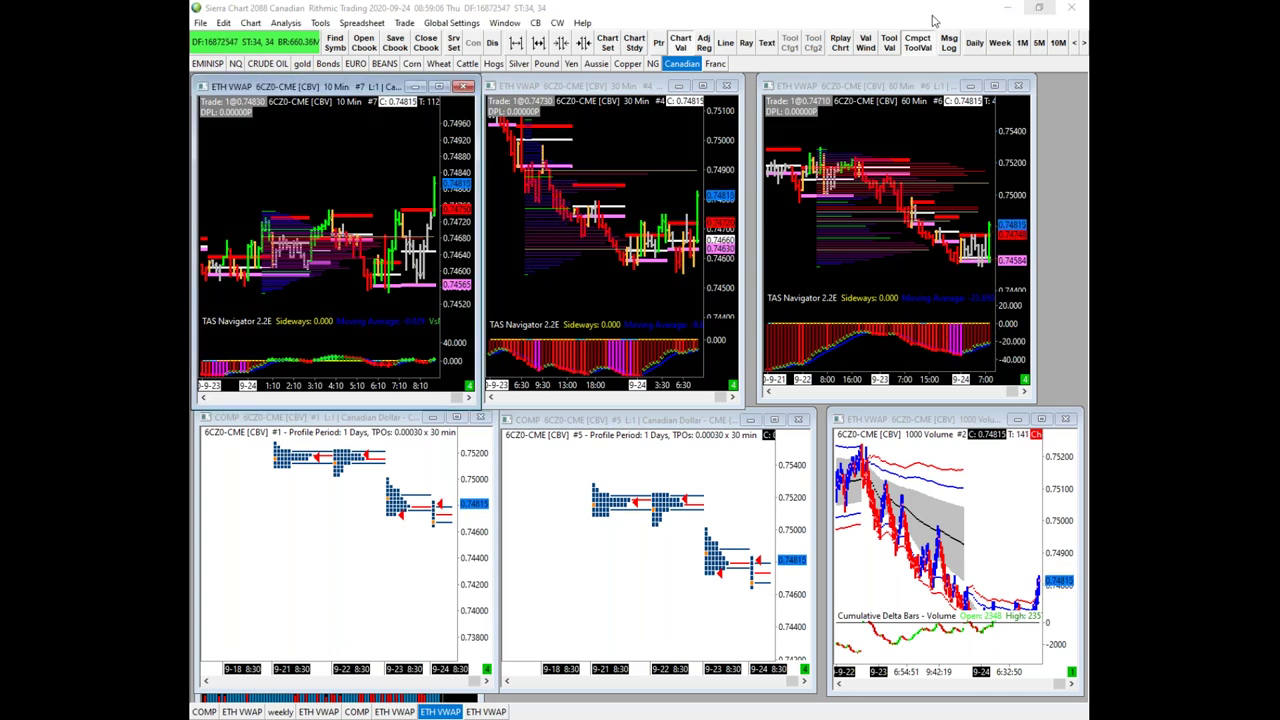
Move Sierra Chart away and show Bookmap's GCZ0 COMEX Gold Futures chart in a maximized window
left_click(1039, 8)
left_click_drag(738, 92, 1279, 286)
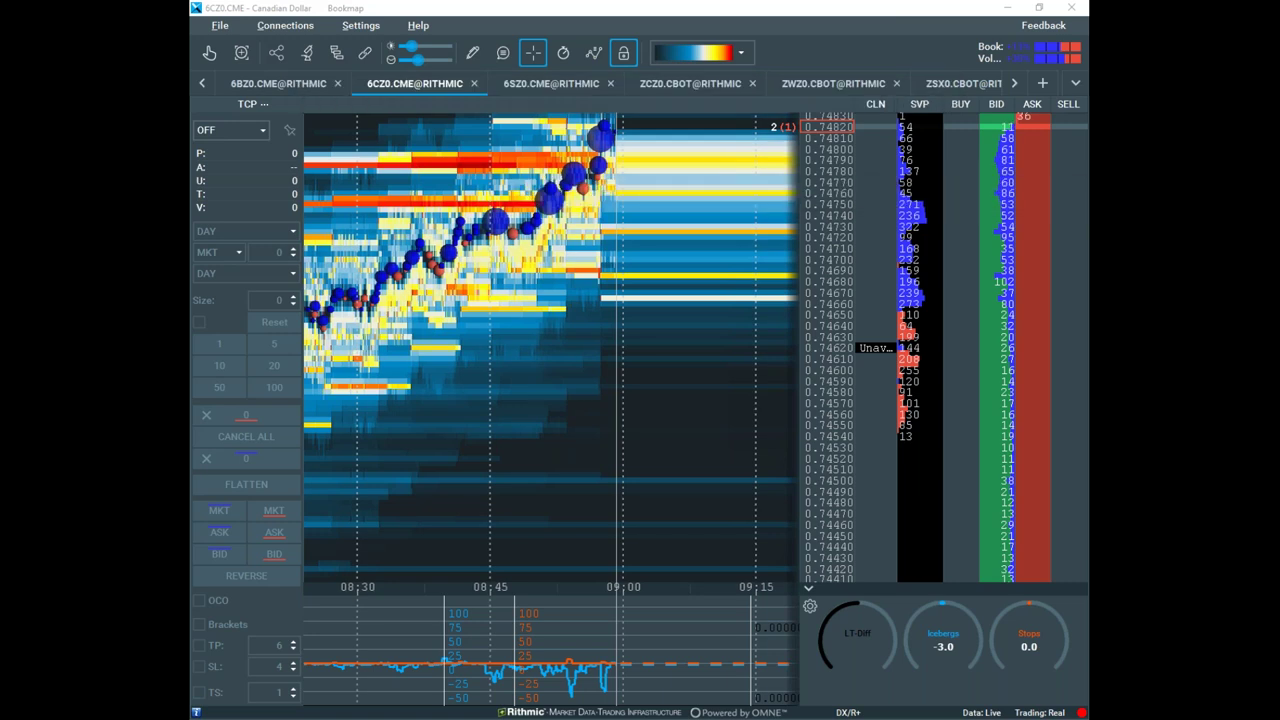
left_click_drag(190, 170, 691, 106)
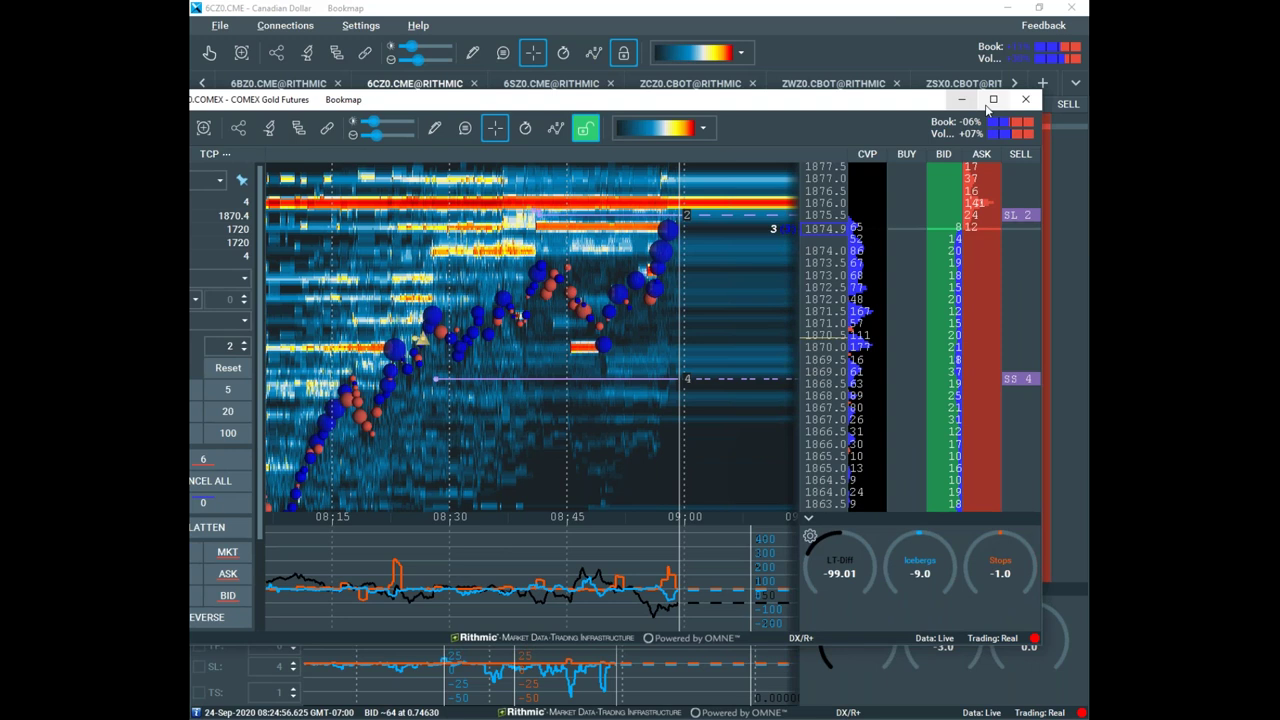
left_click(992, 100)
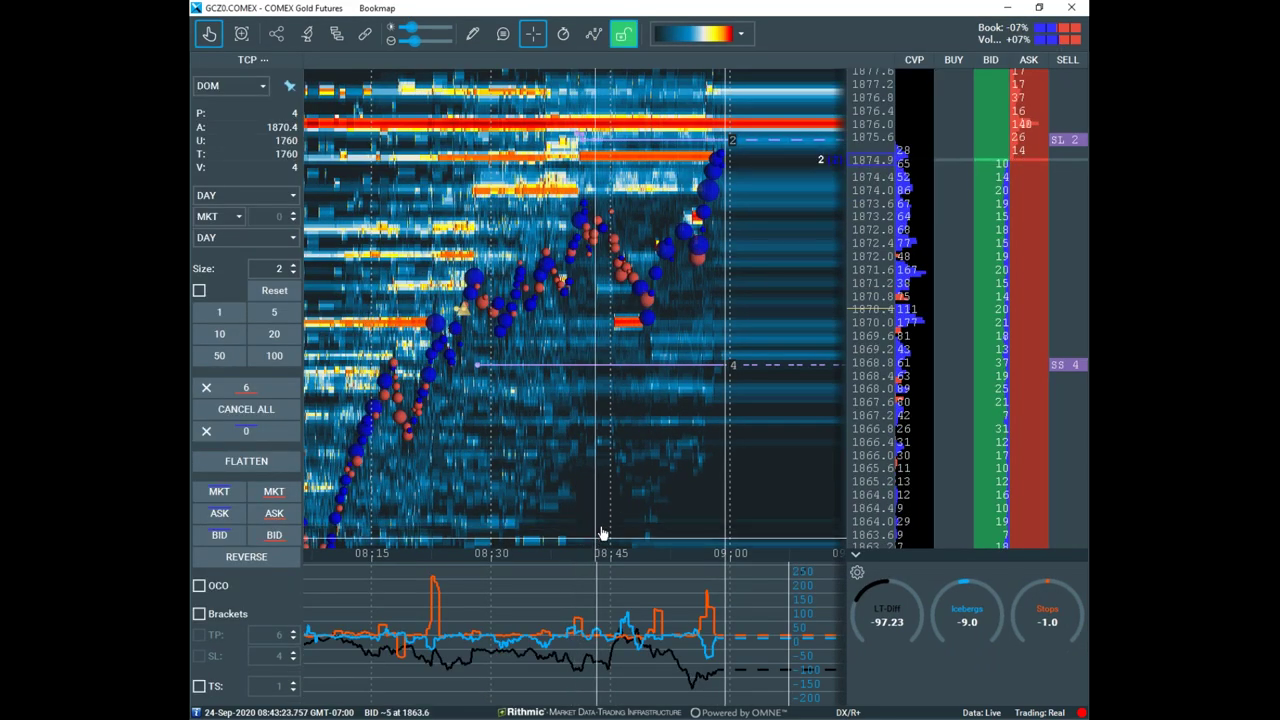
Widen the gold chart to about 07:40–09:30 and cancel the 2-contract sell limit order above the market
scroll(655, 440, "down", 2)
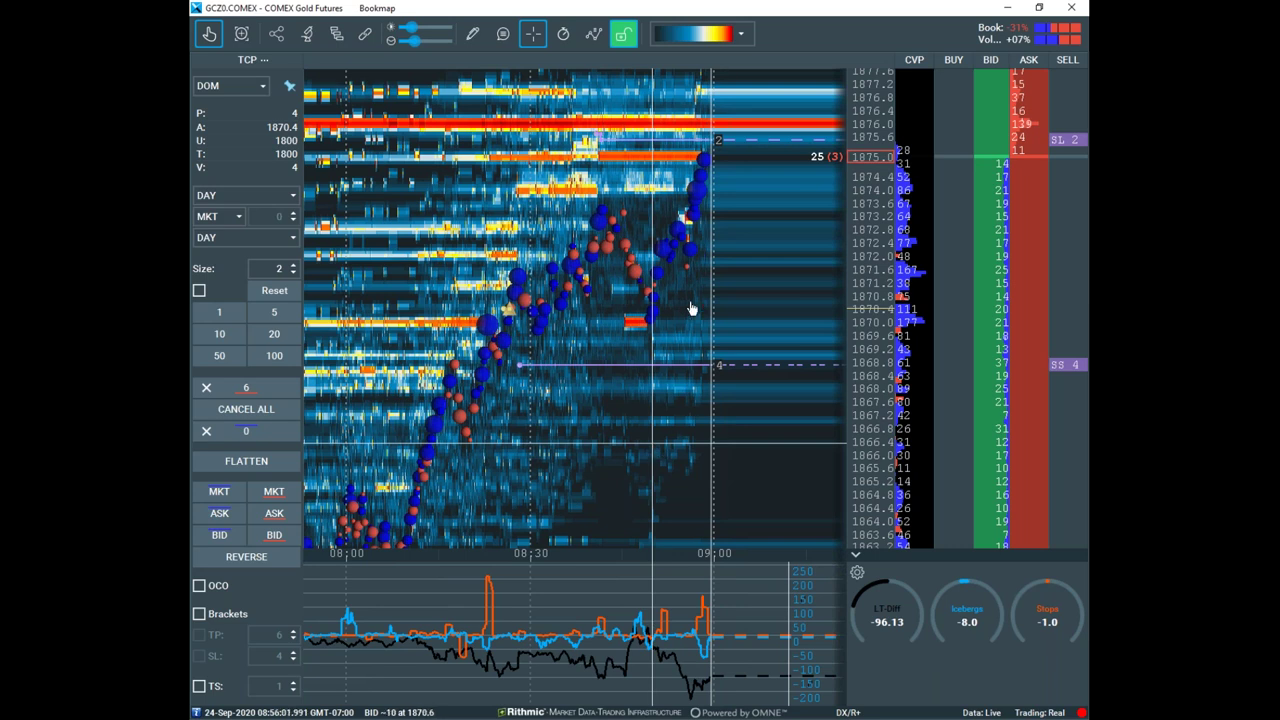
scroll(700, 260, "down", 2)
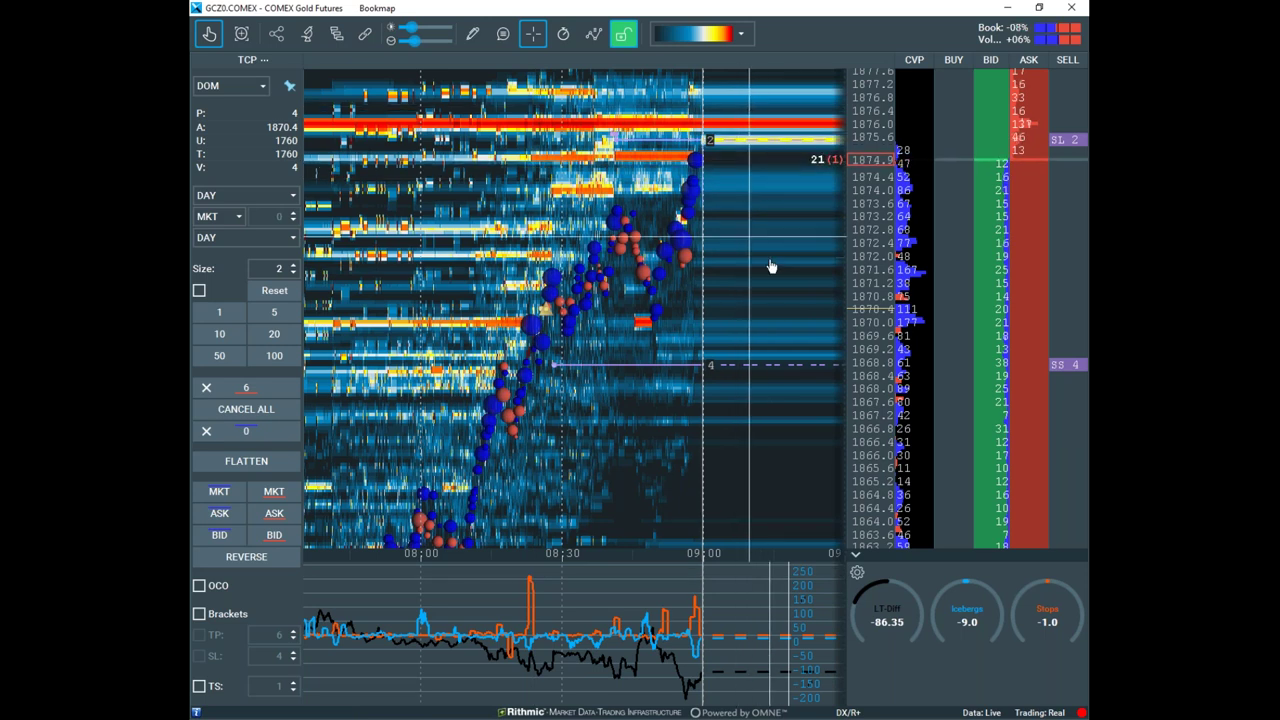
left_click(1081, 140)
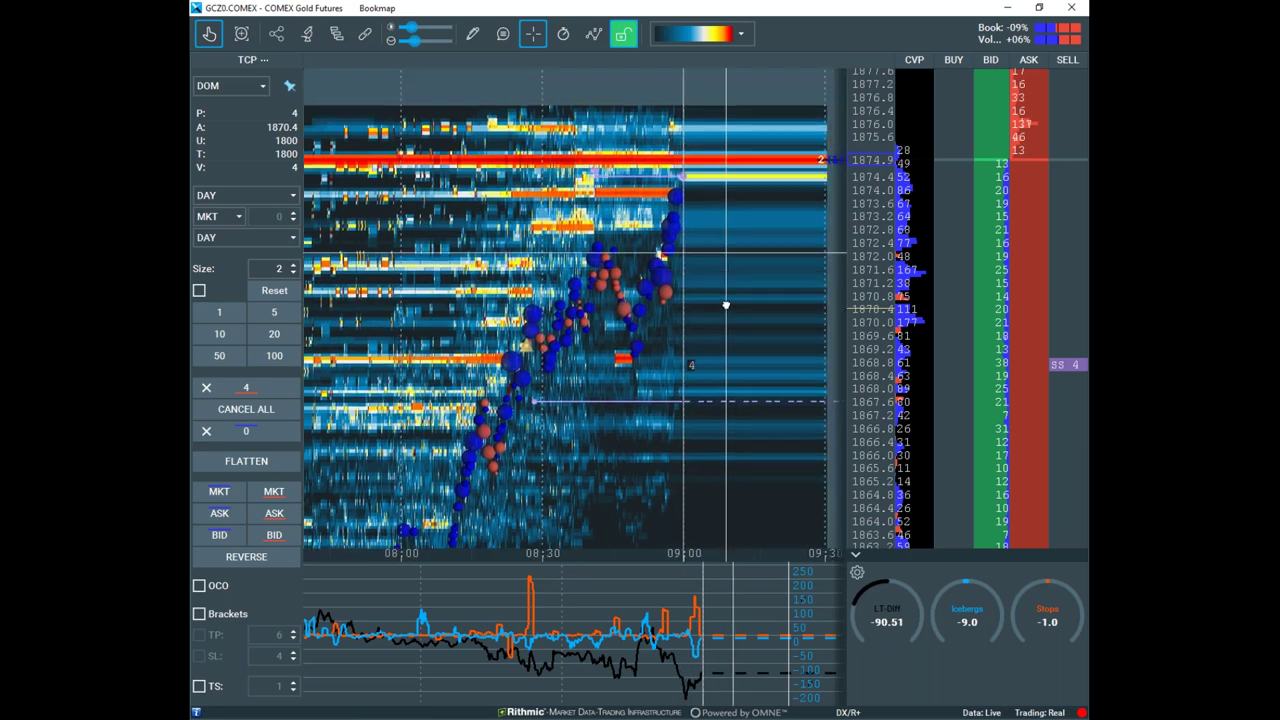
Examine the Stops and Icebergs spikes between about 08:55 and 09:00 against the gold price action
left_click_drag(726, 305, 723, 313)
scroll(723, 311, "up", 1)
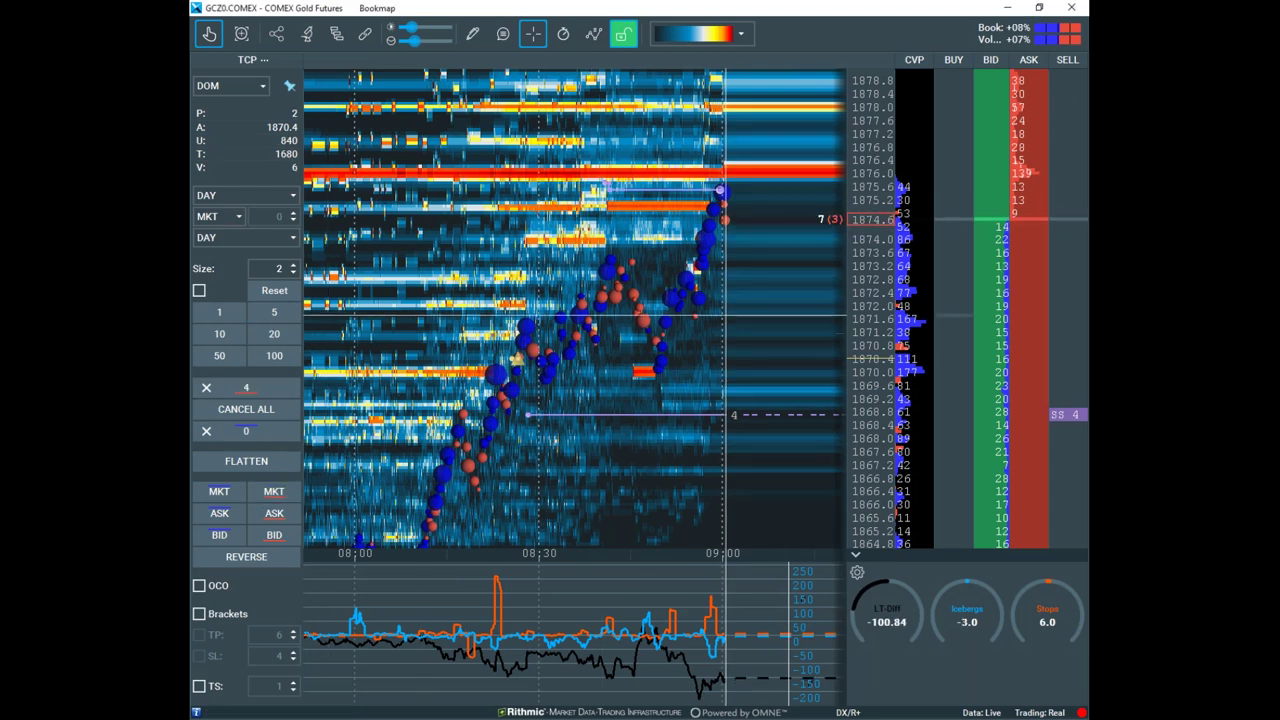
scroll(740, 250, "up", 4)
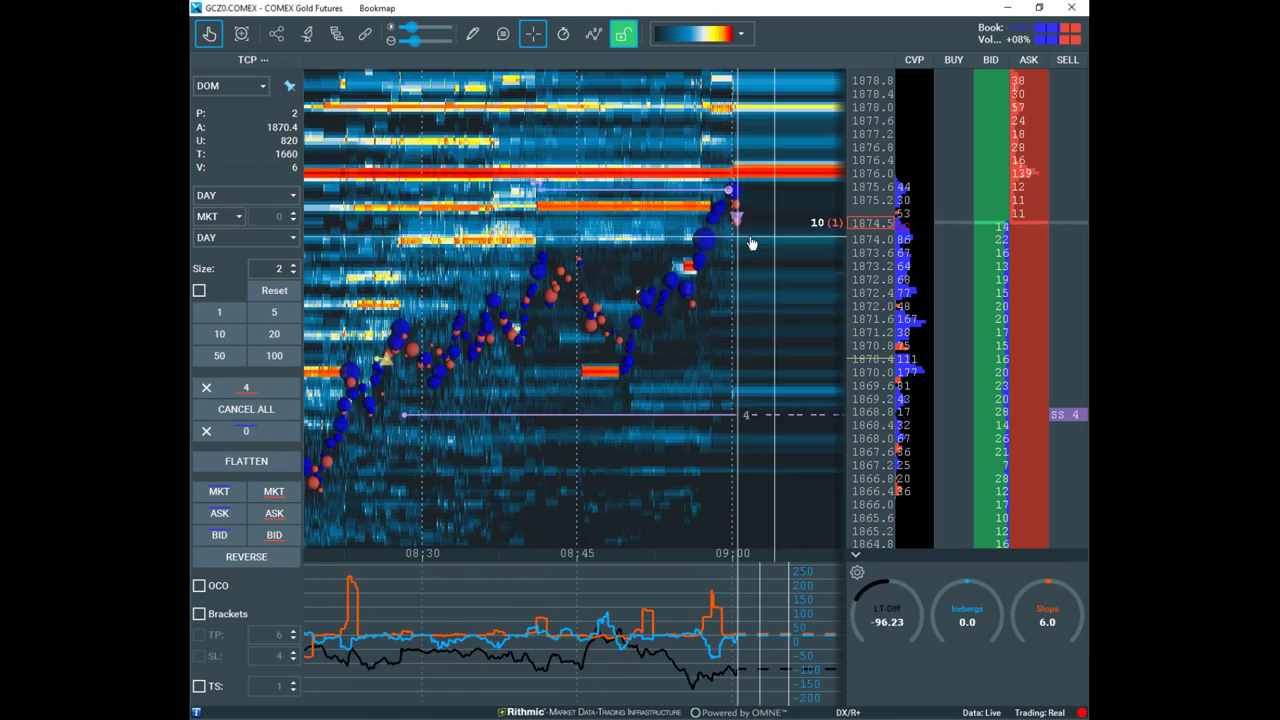
scroll(754, 246, "up", 1)
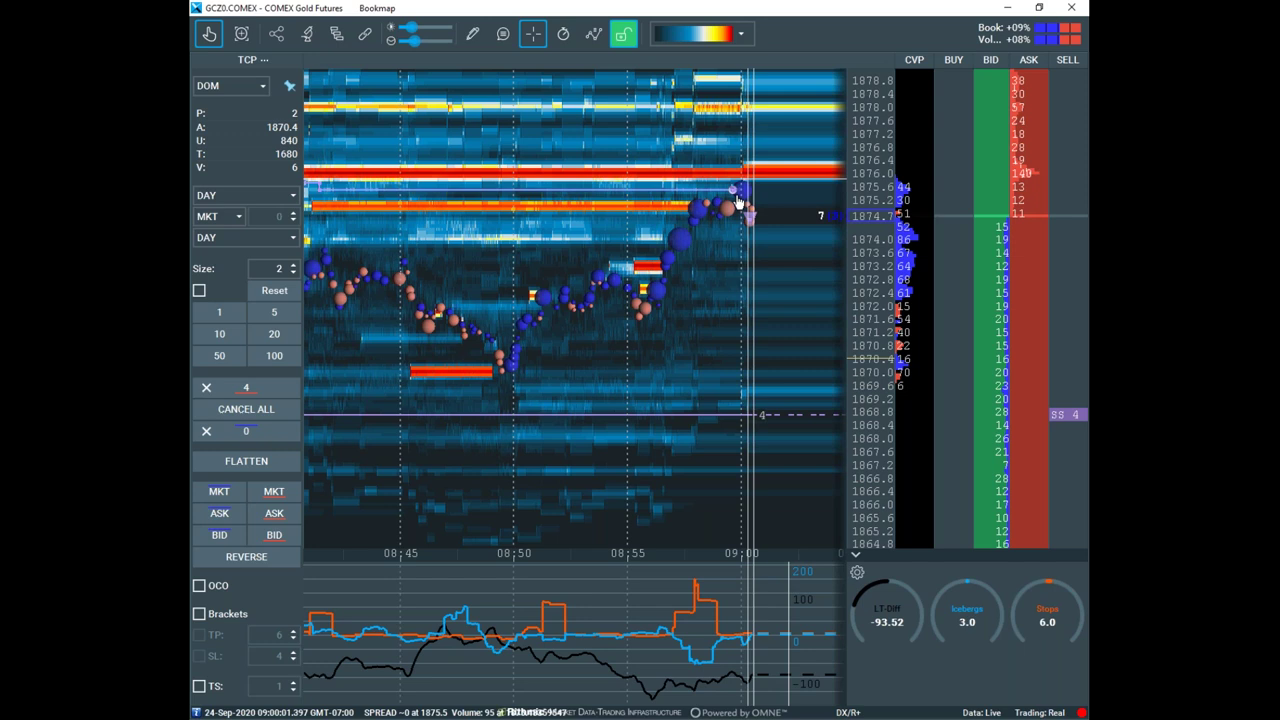
scroll(728, 212, "down", 1)
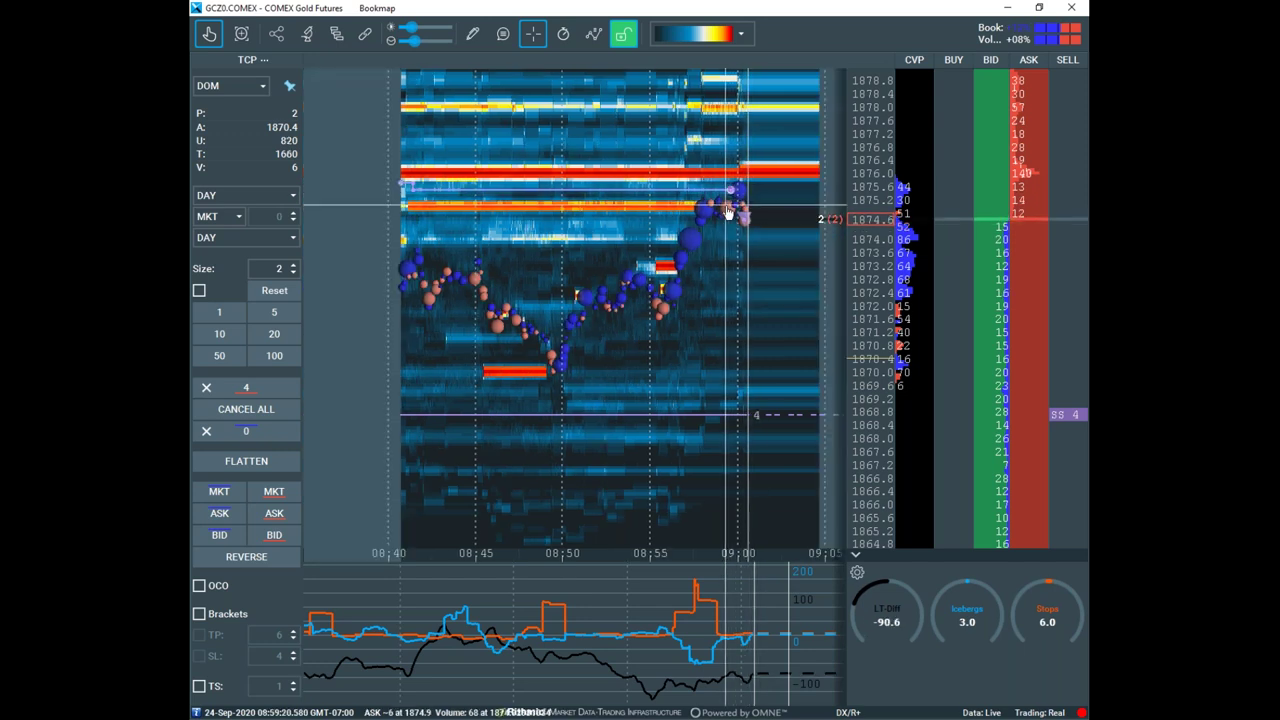
scroll(728, 210, "down", 1)
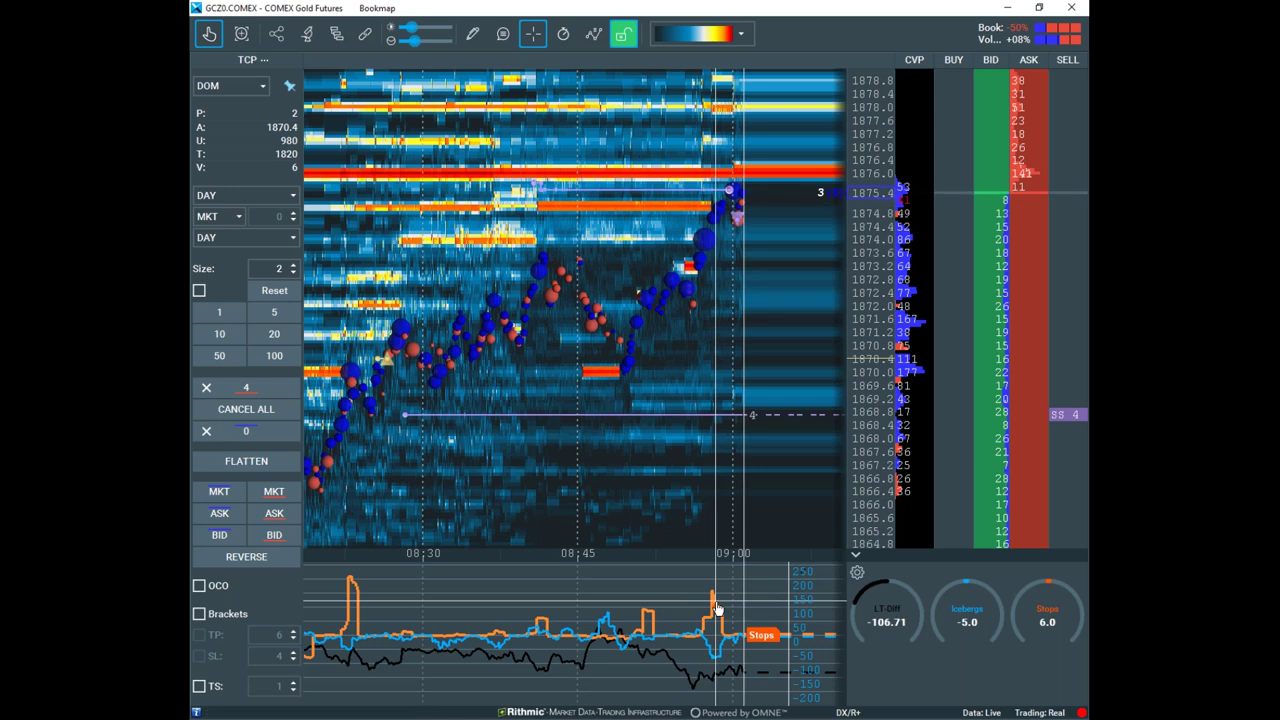
scroll(716, 608, "up", 3)
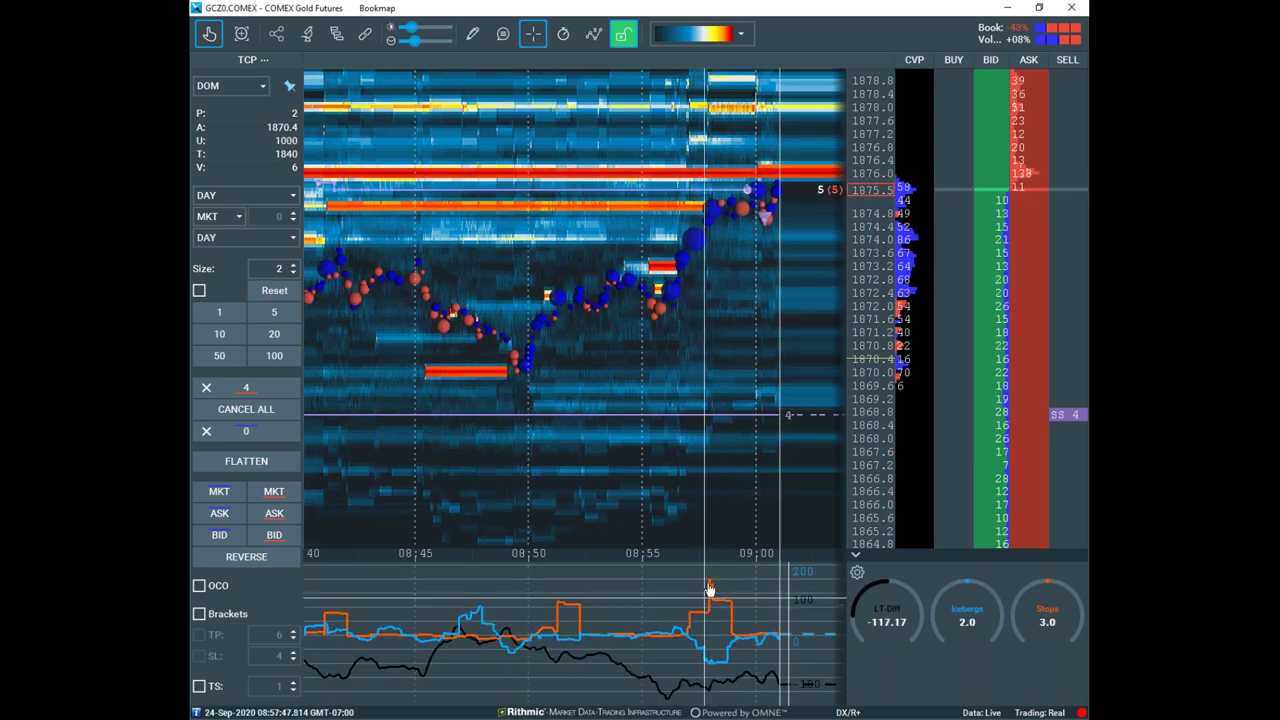
left_click_drag(791, 297, 705, 449)
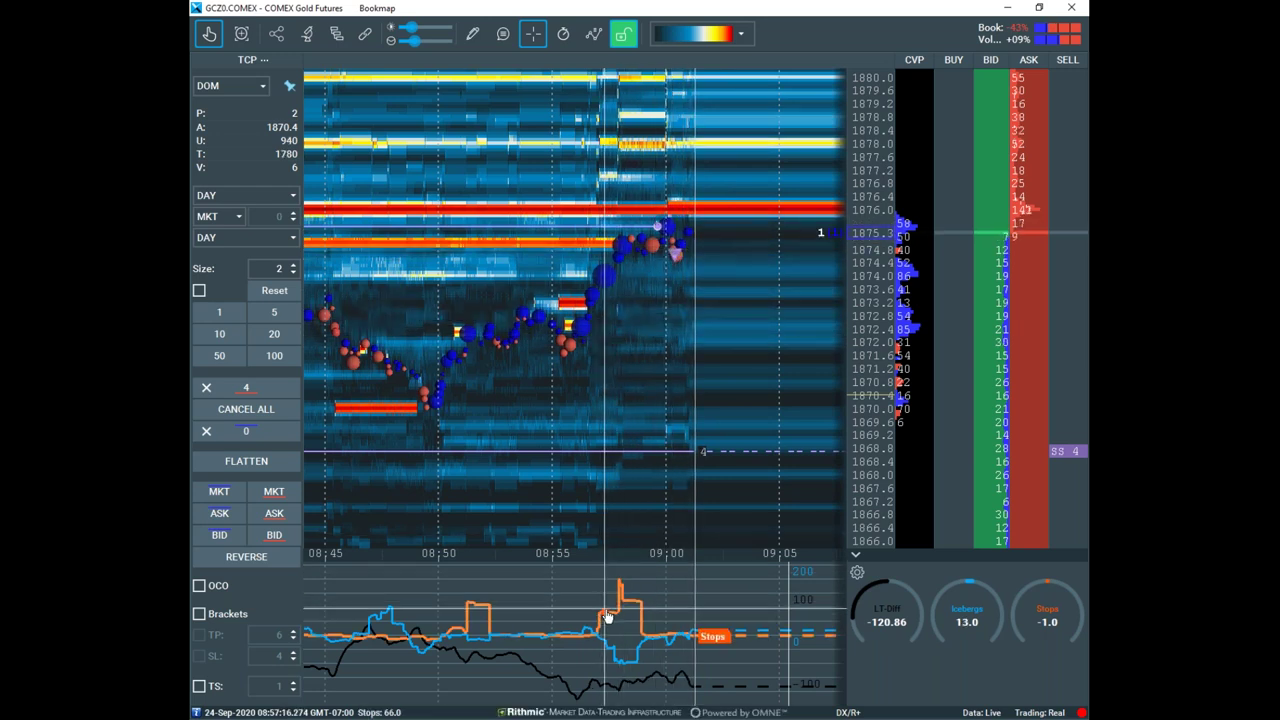
Zoom the gold chart around 08:58, temporarily circle the stops spike and price consolidation, and sketch possible upward price paths
scroll(632, 516, "down", 2)
scroll(632, 516, "up", 3)
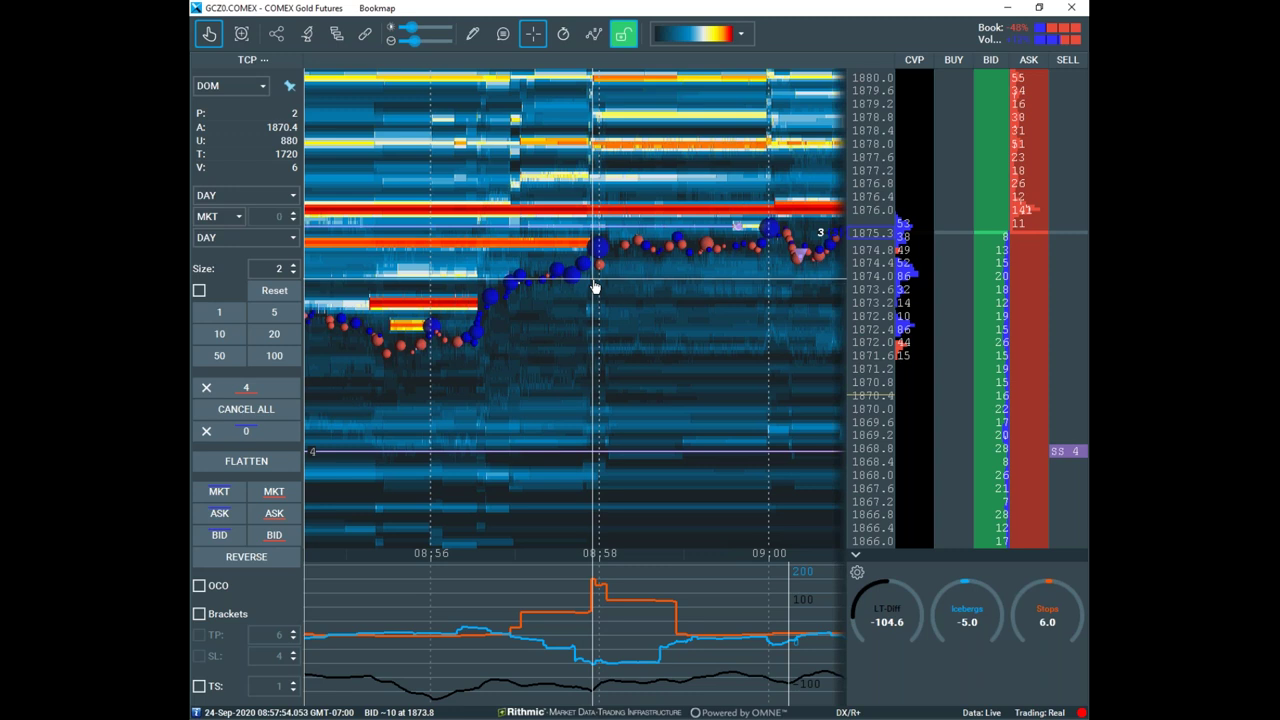
scroll(594, 288, "down", 3)
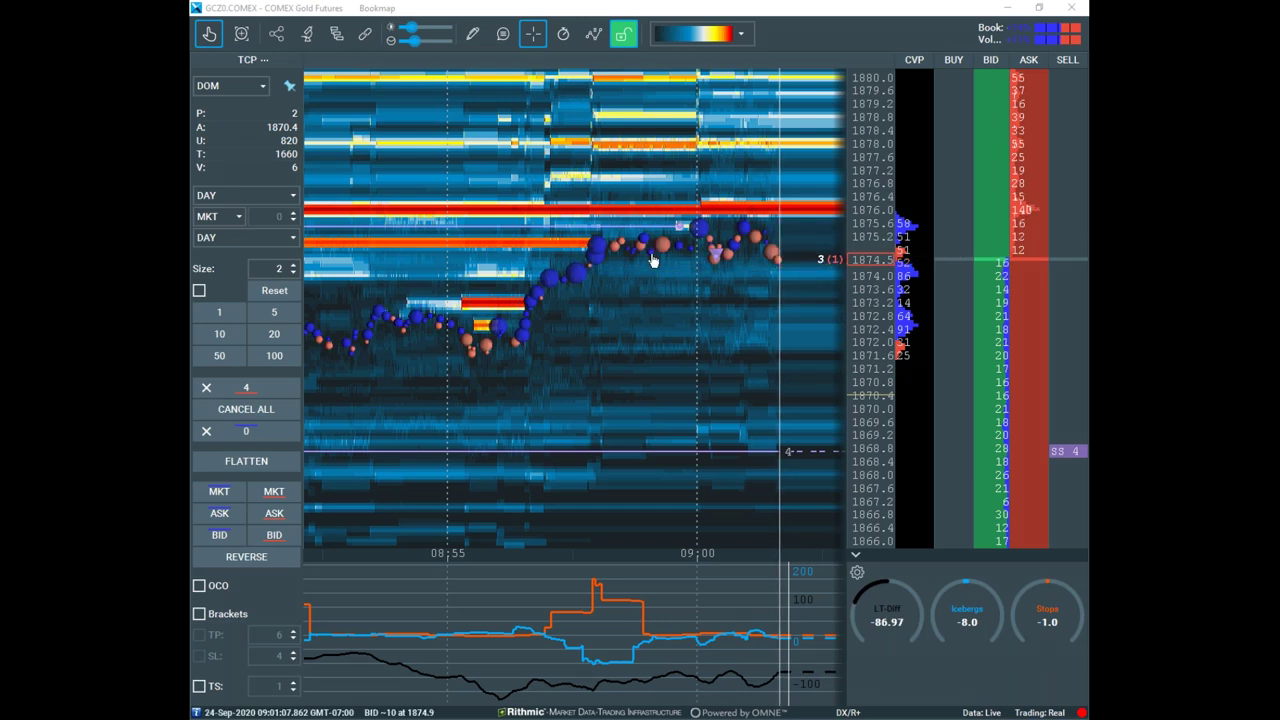
scroll(700, 300, "down", 3)
left_click_drag(698, 238, 632, 244)
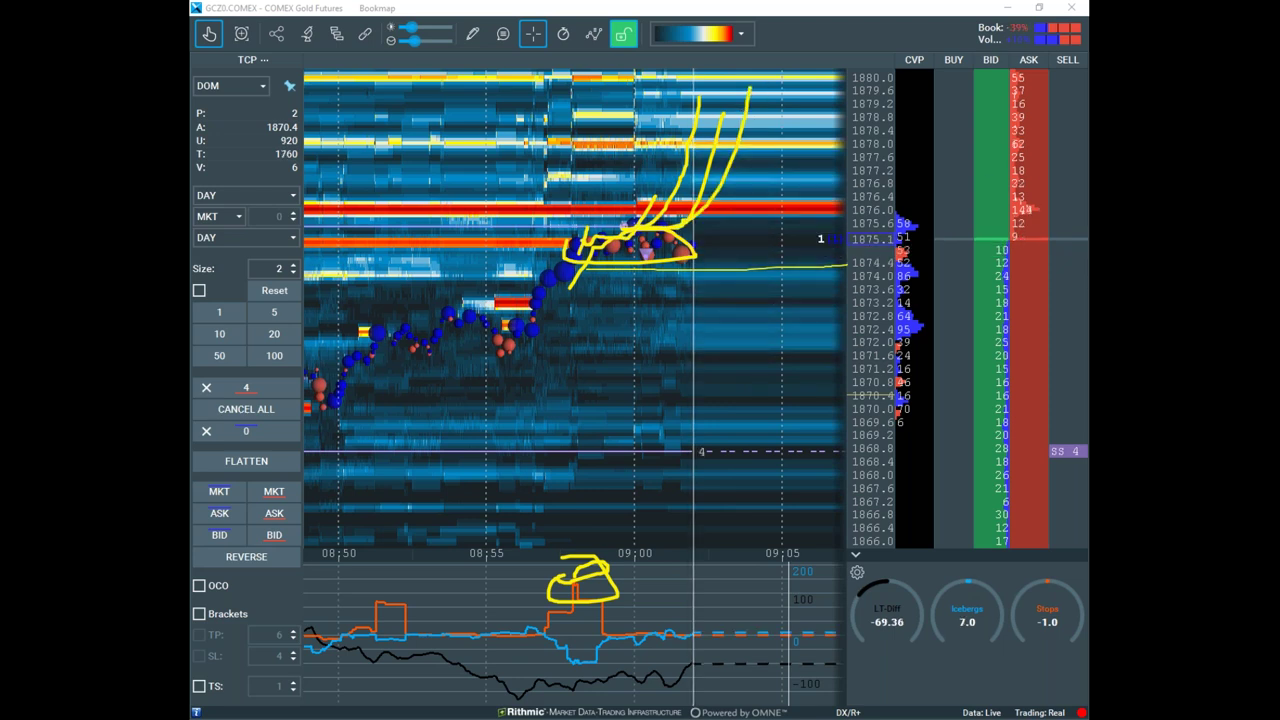
key("Escape")
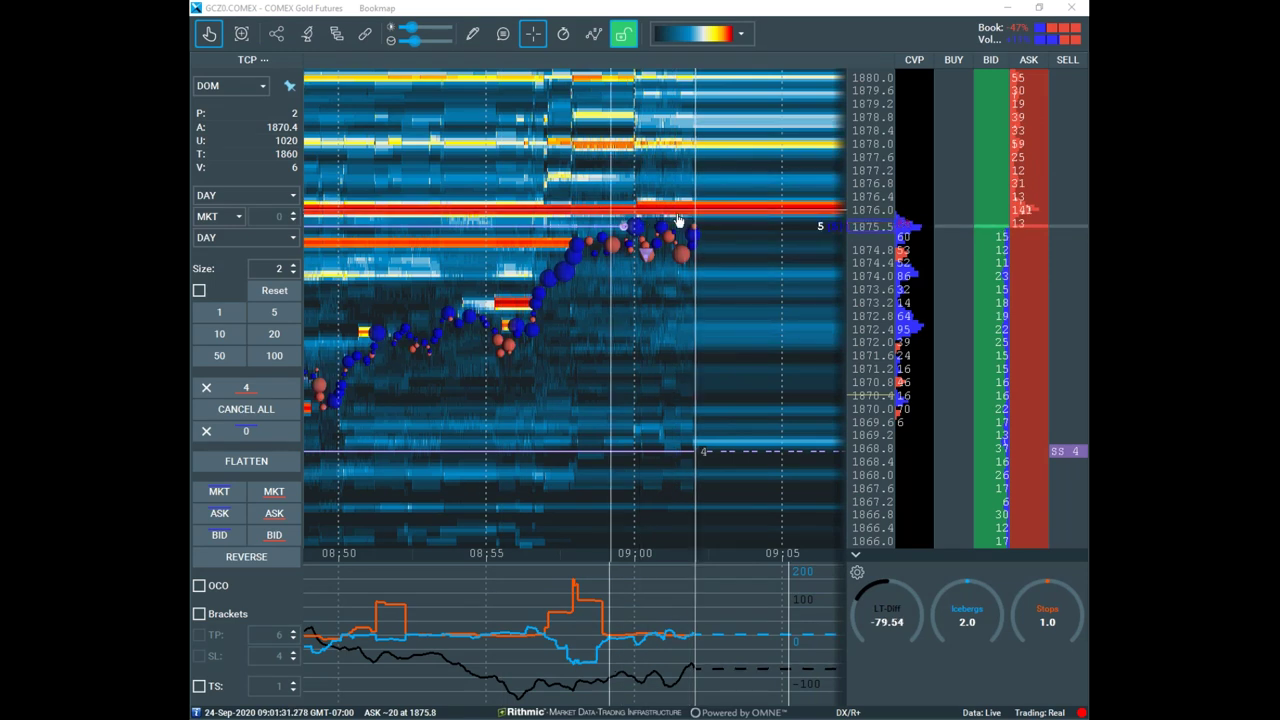
Stretch the gold chart's price scale around 1868–1879 and buy 2 more contracts at market
left_click_drag(720, 320, 679, 323)
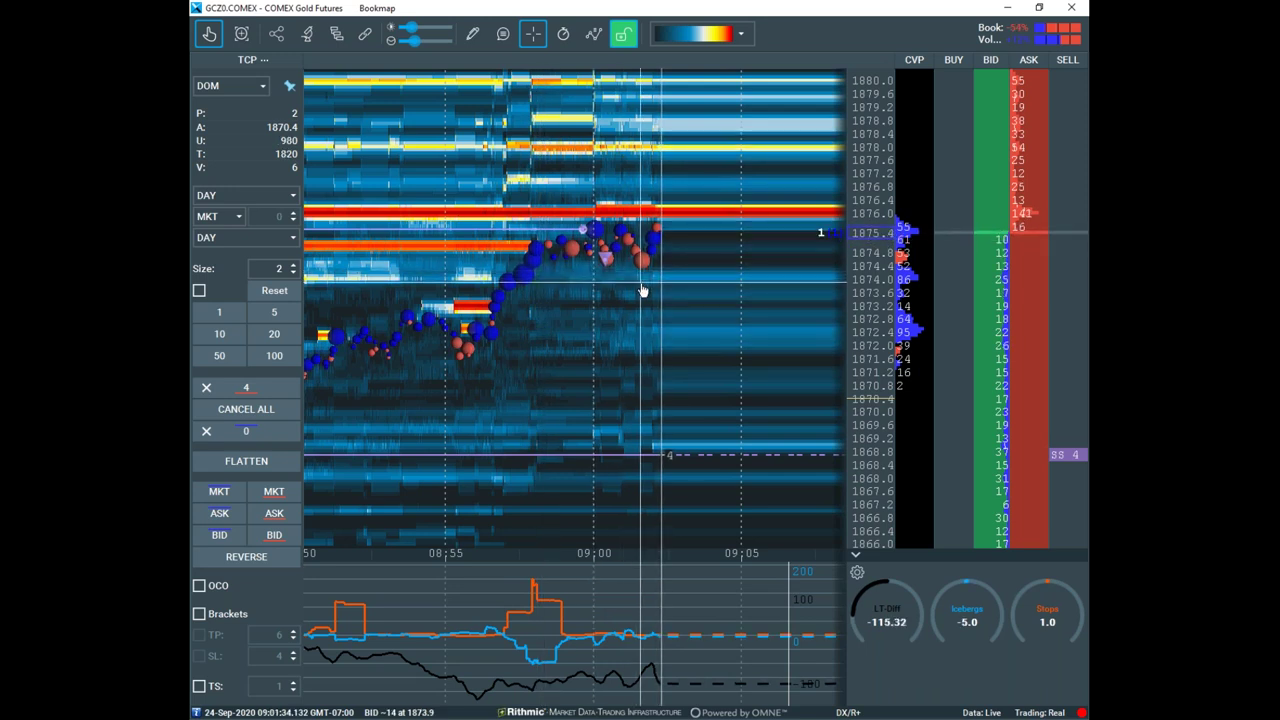
left_click_drag(740, 295, 789, 281)
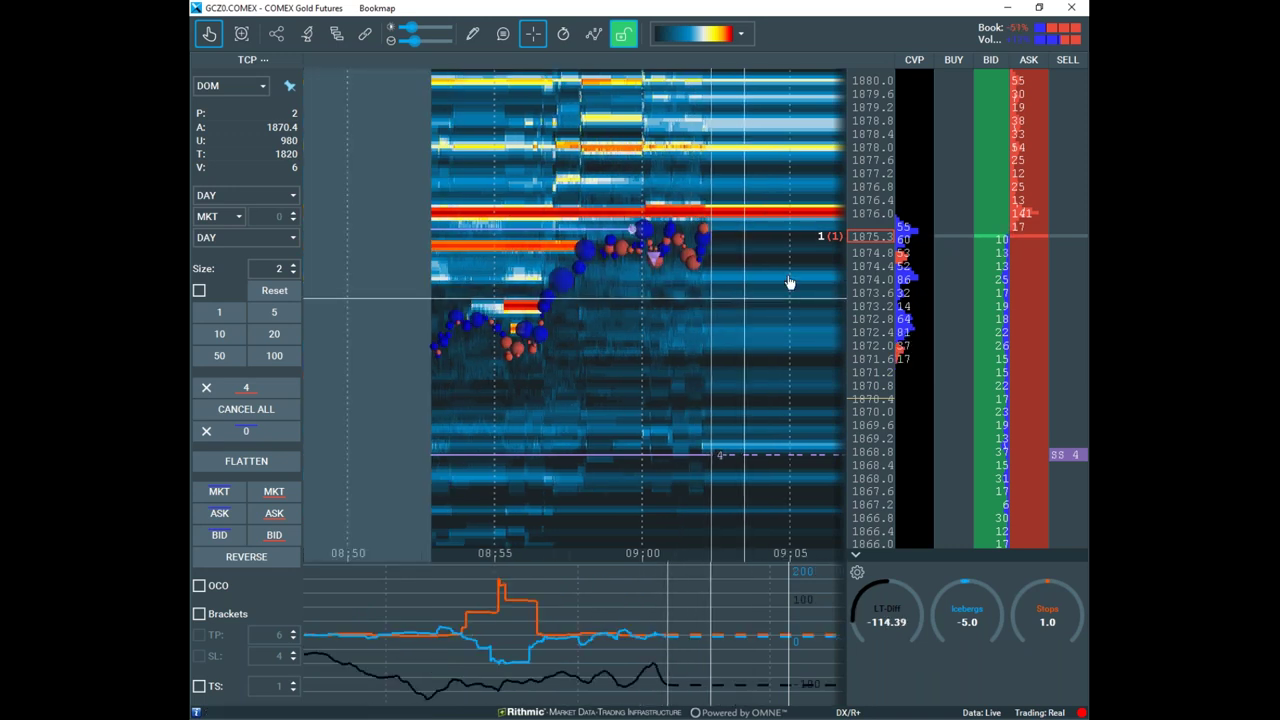
left_click_drag(859, 238, 859, 254)
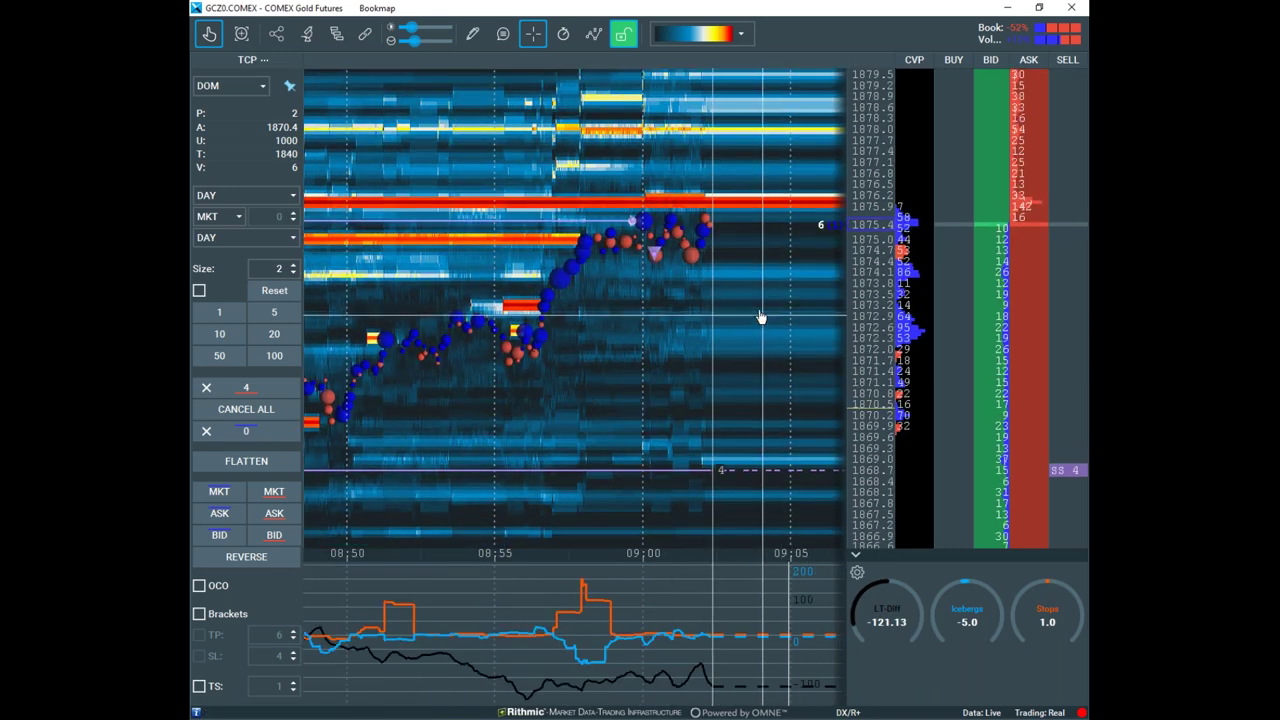
left_click_drag(759, 311, 746, 325)
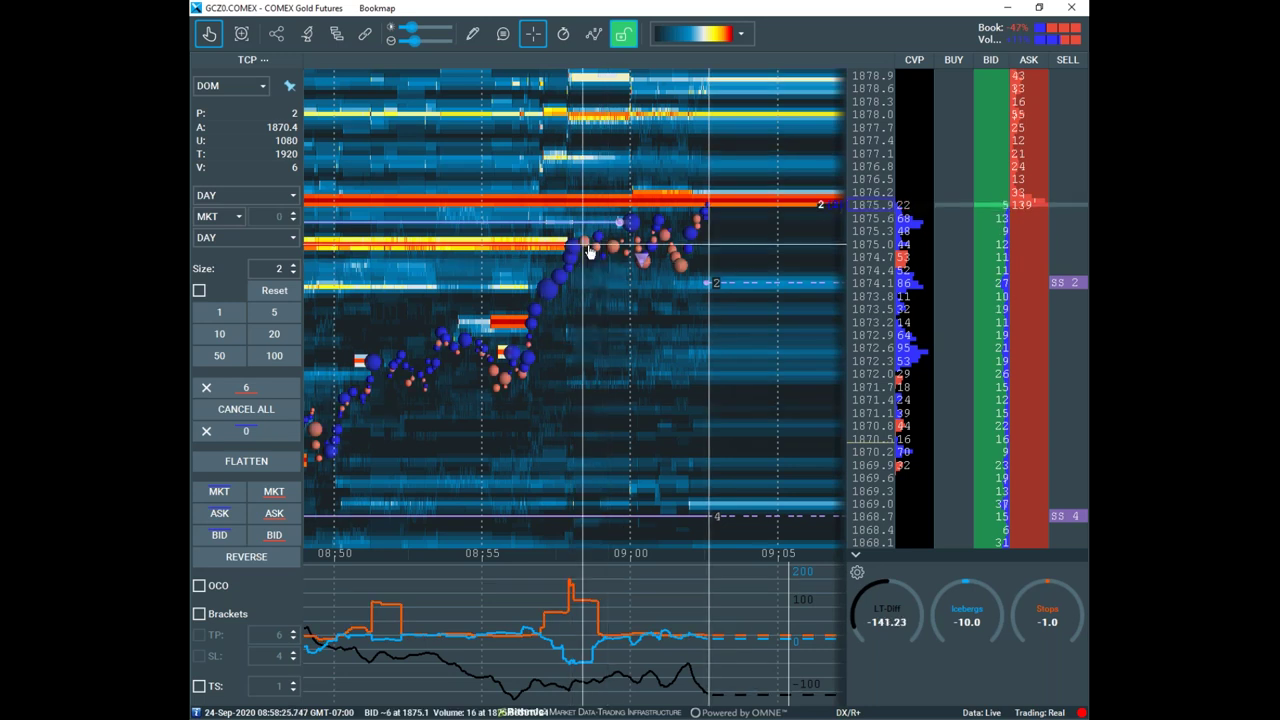
left_click(236, 498)
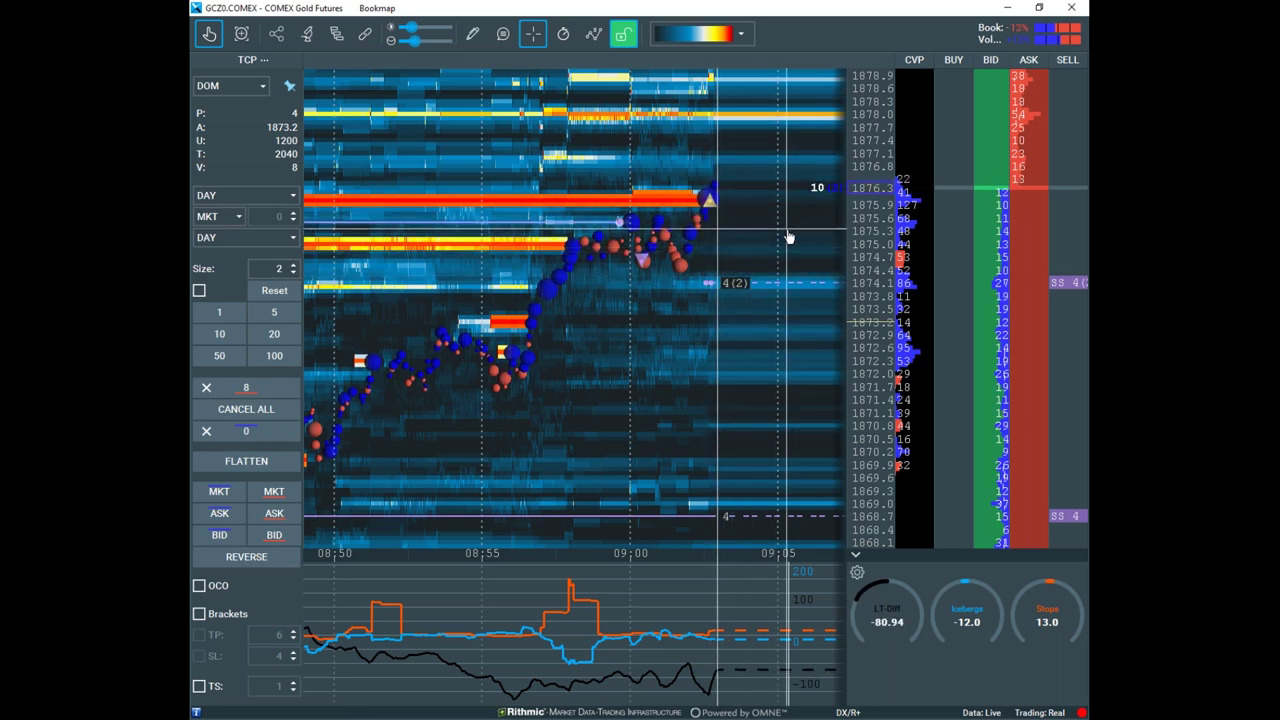
Widen the gold chart's time range to include 08:45 and leave free space after the latest price
scroll(789, 237, "down", 2)
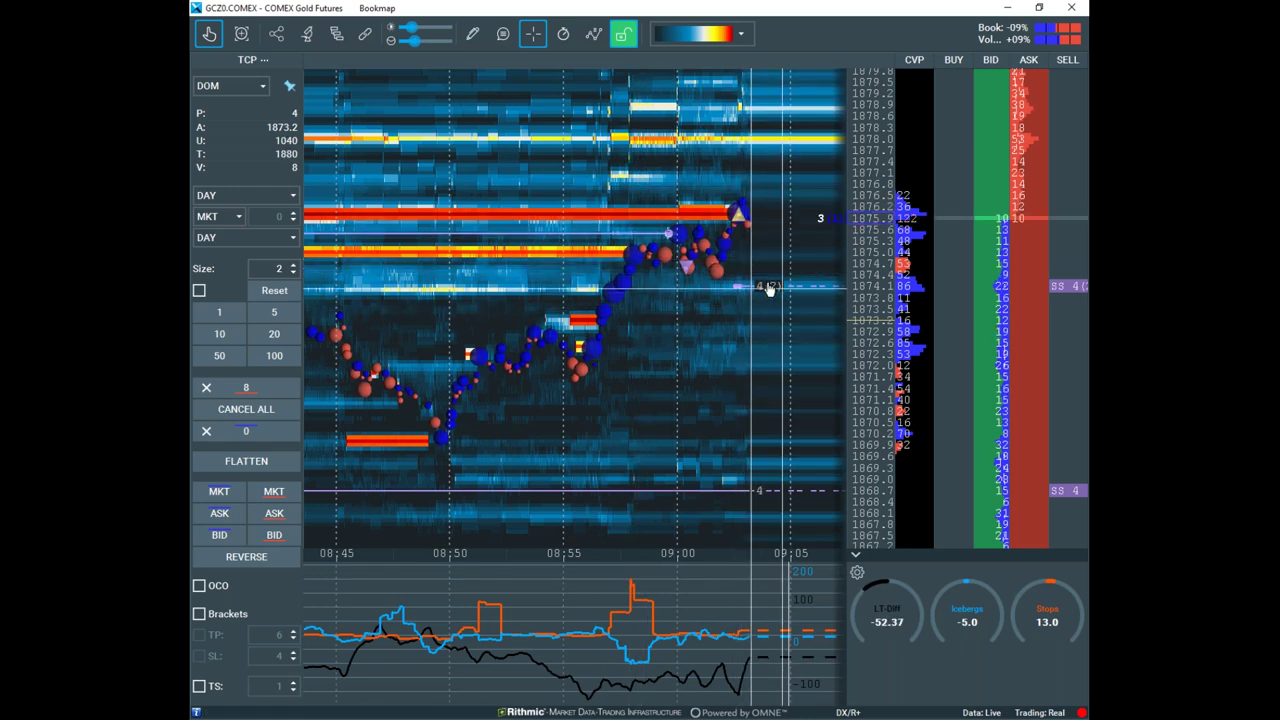
scroll(771, 332, "down", 1)
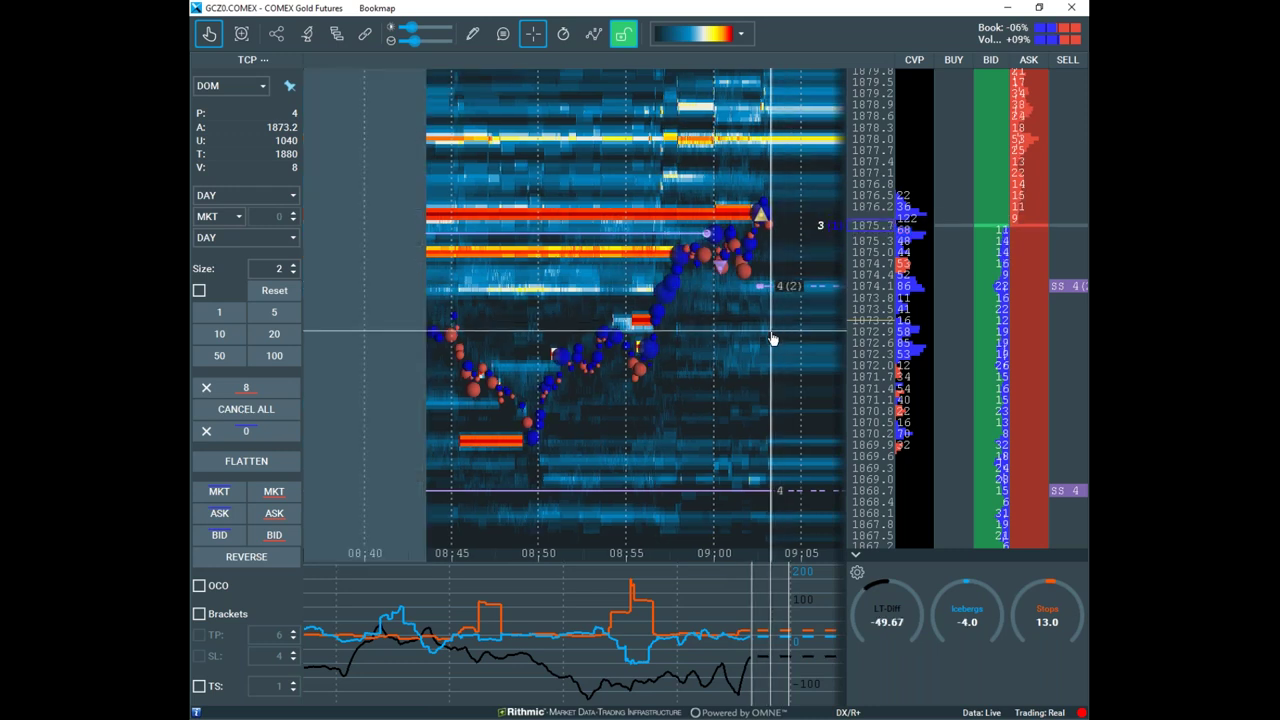
left_click_drag(771, 334, 685, 334)
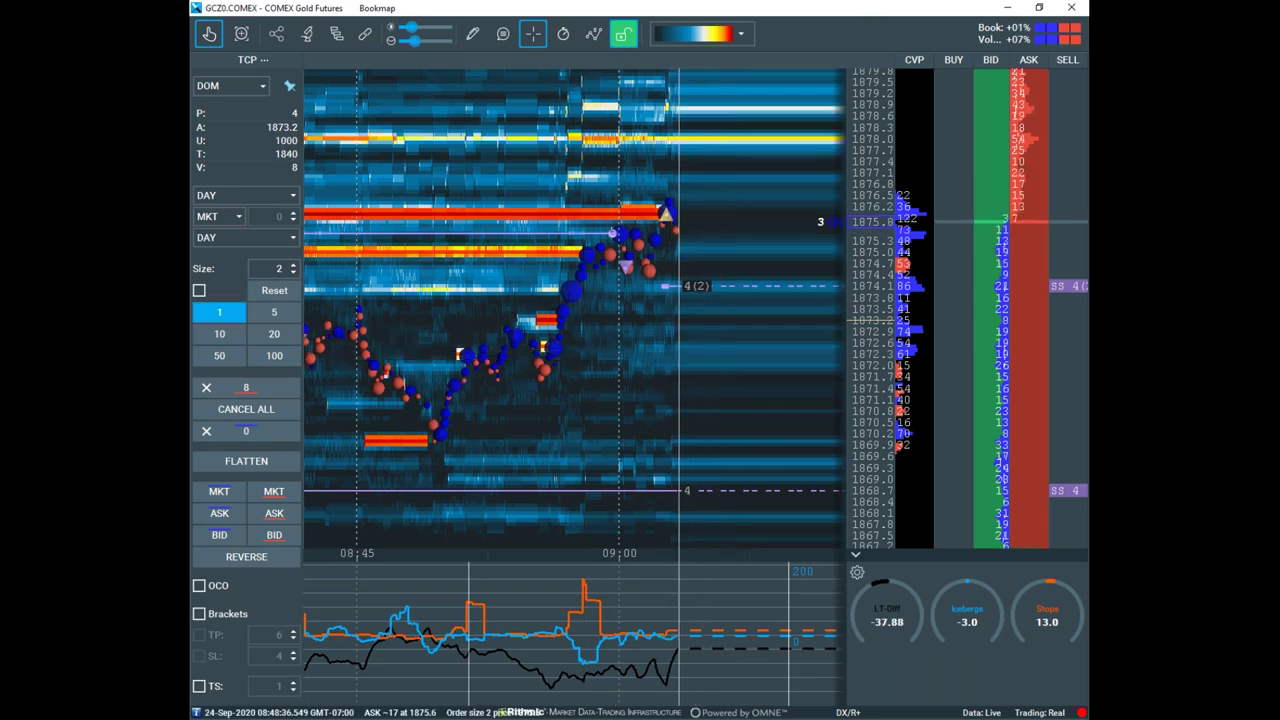
Bring thinkorswim's 5-minute /GC chart into view maximized, and shift it to show Wednesday's and Thursday's price action
left_click_drag(190, 125, 811, 124)
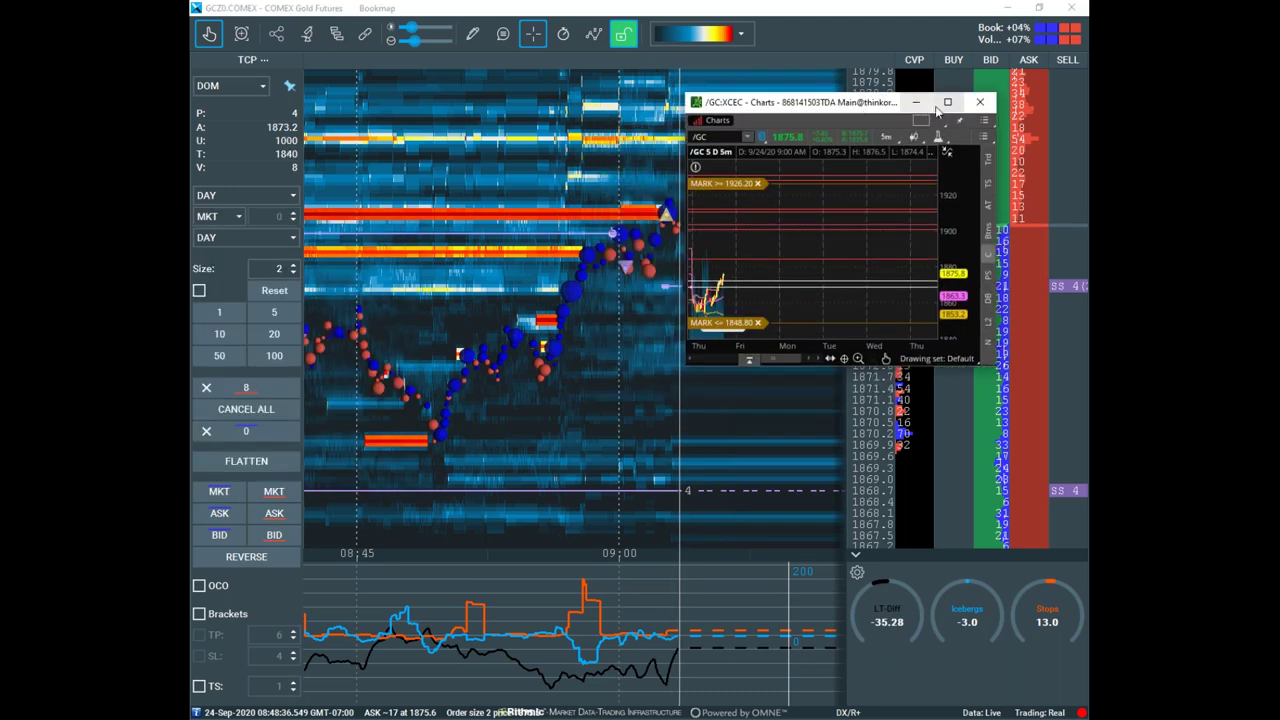
double_click(812, 131)
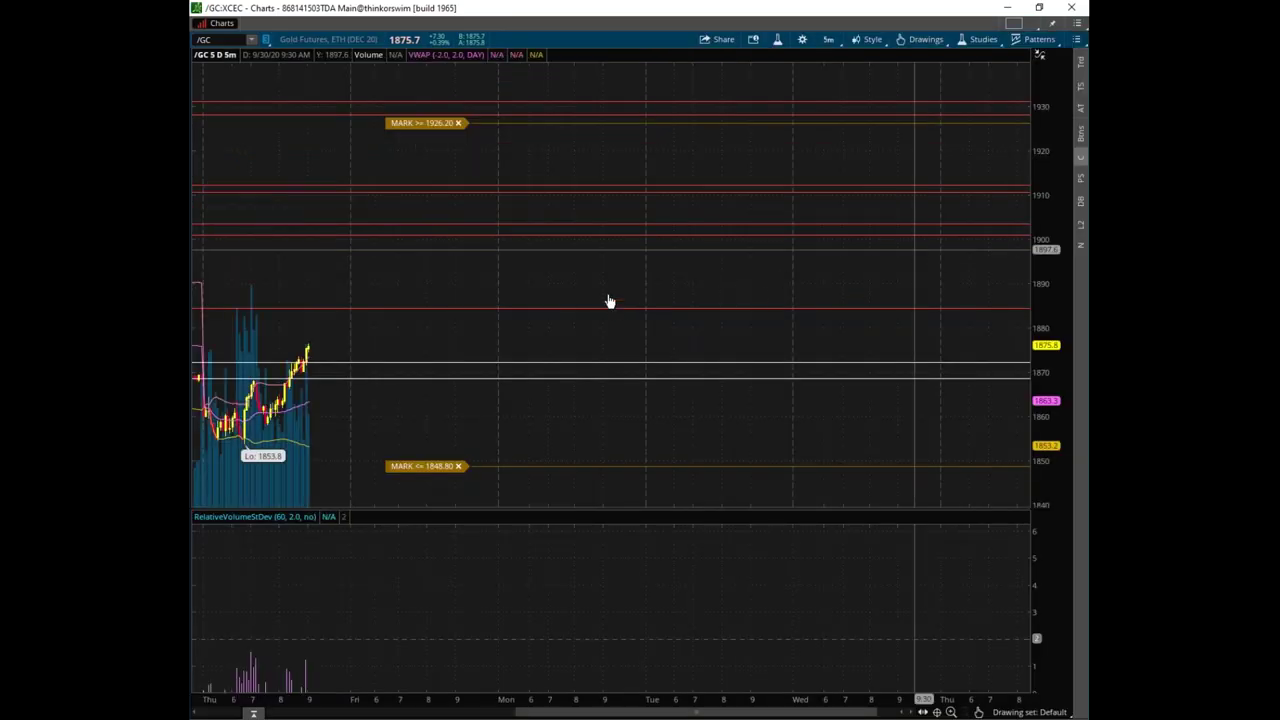
left_click_drag(756, 307, 851, 309)
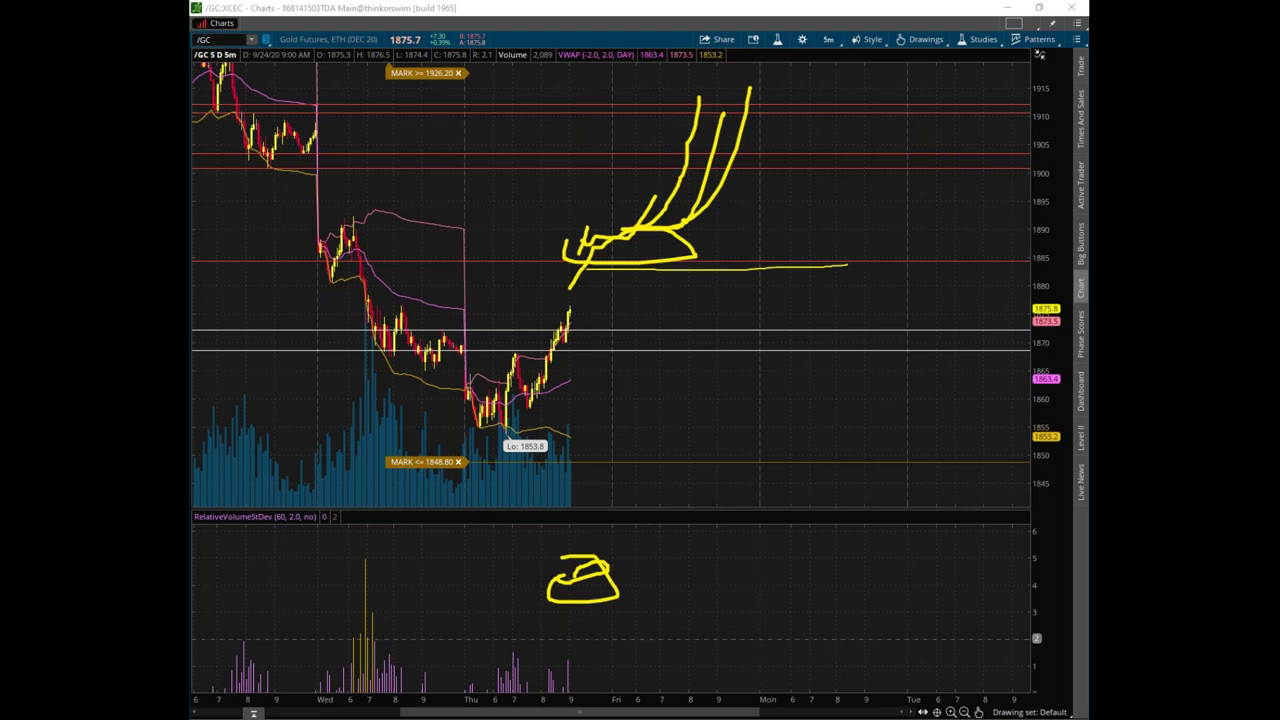
Clear the old marks, circle Wednesday's sideways range on the /GC chart and trace Thursday's drop and recovery with temporary pen strokes
key("e")
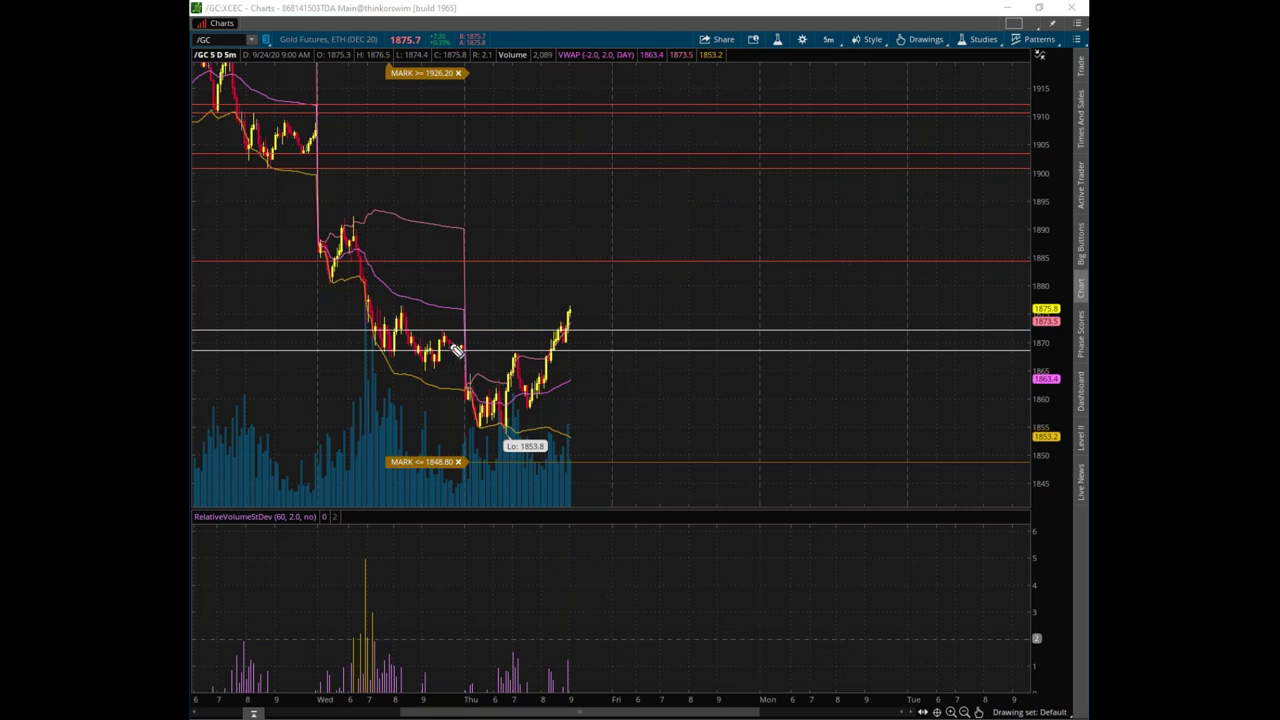
left_click_drag(369, 337, 470, 347)
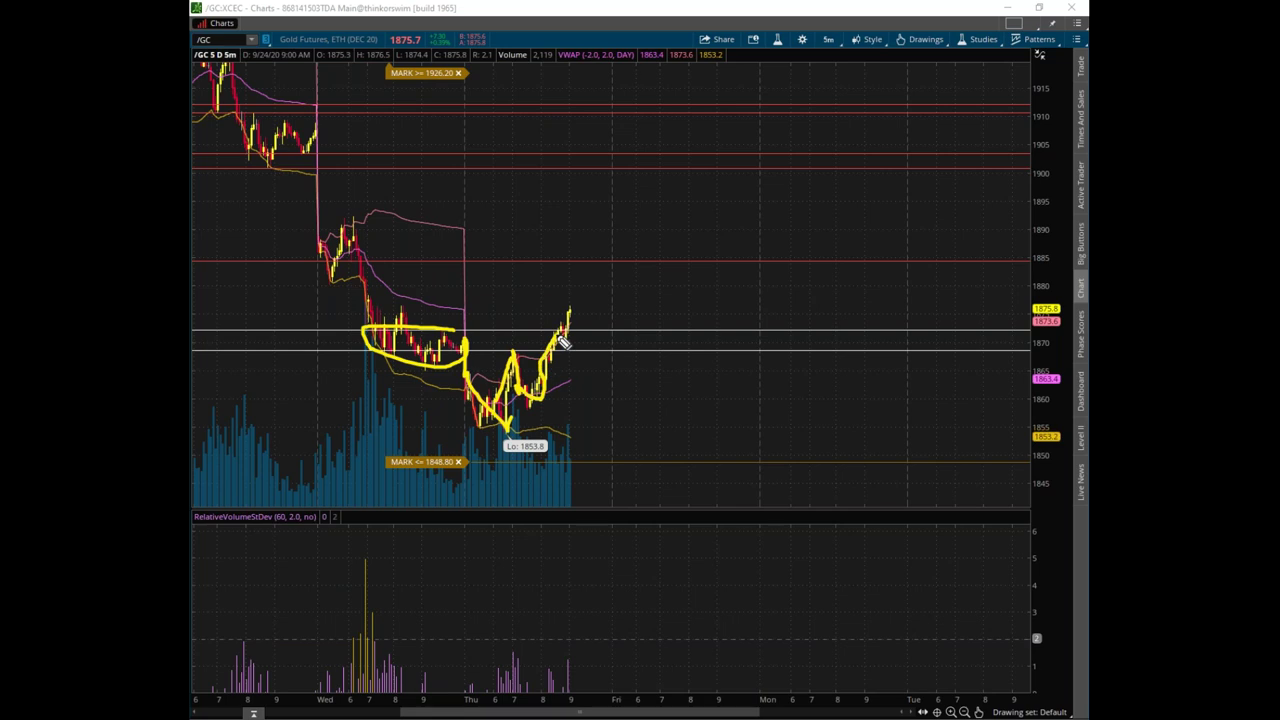
left_click_drag(562, 345, 557, 343)
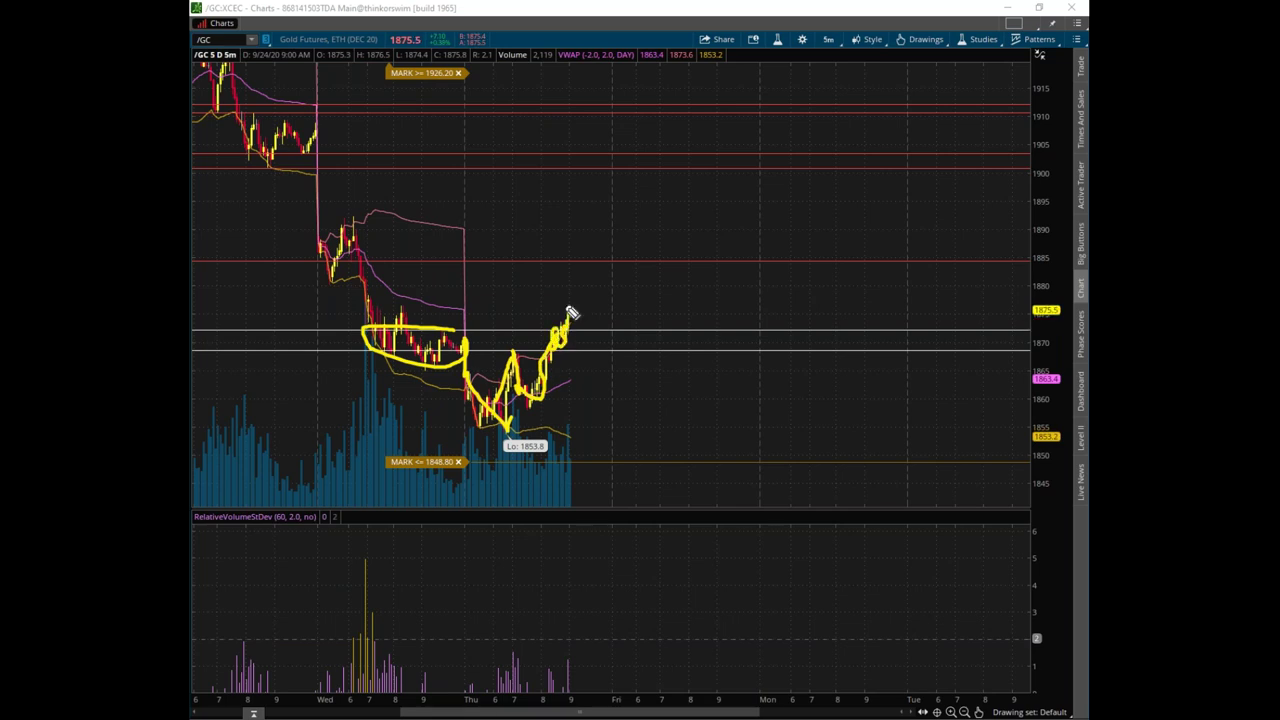
key("Escape")
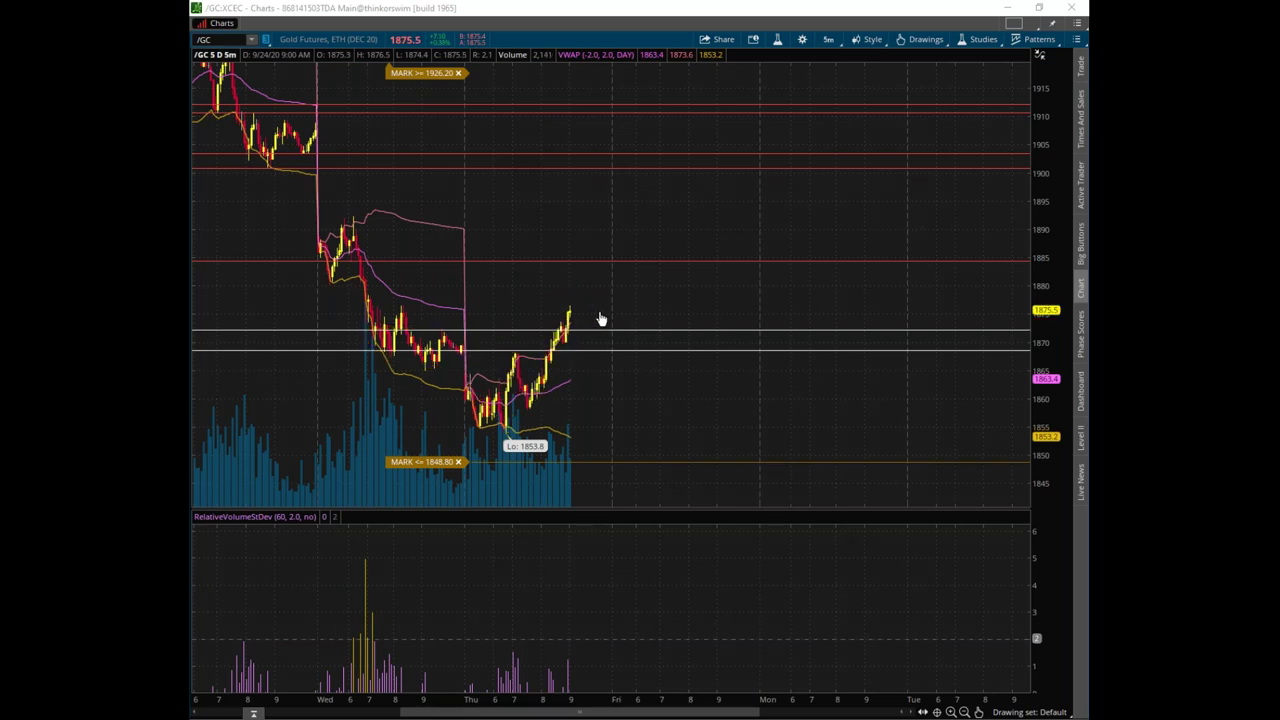
key("ctrl+z")
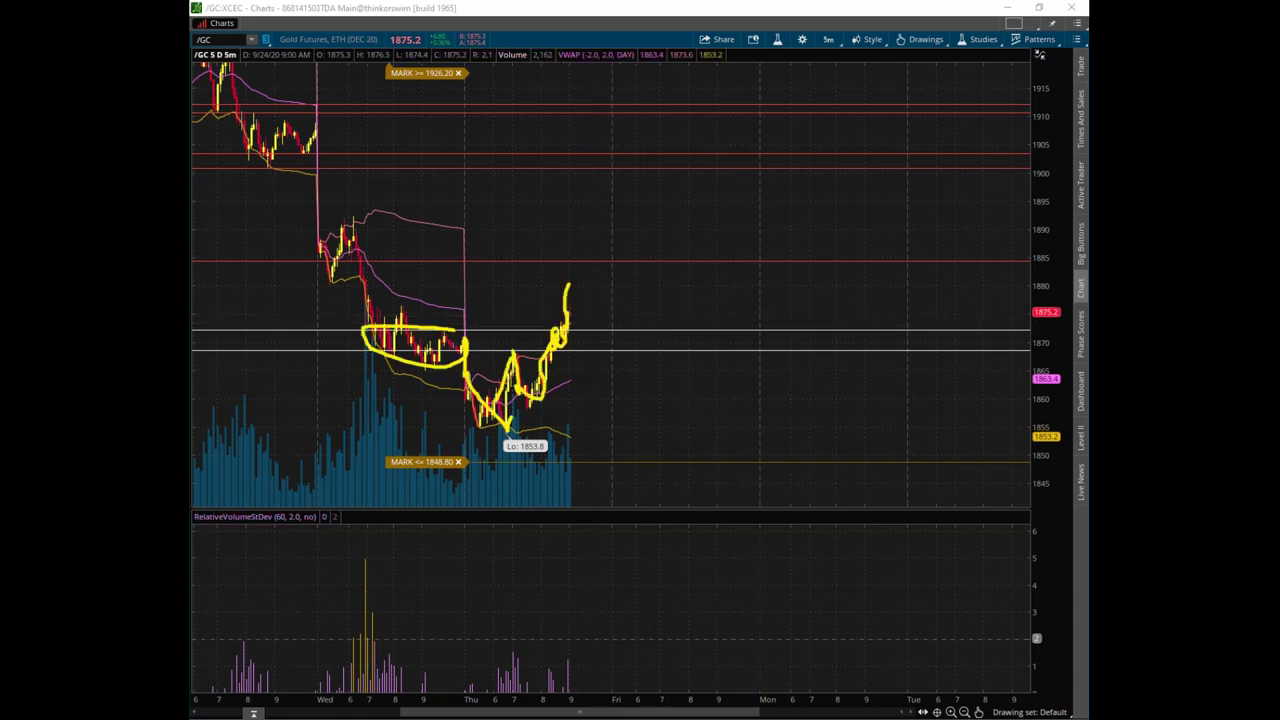
Temporarily mark the latest pullback between the two white levels on the /GC chart and extend a freehand line from about 1871
key("ctrl+y")
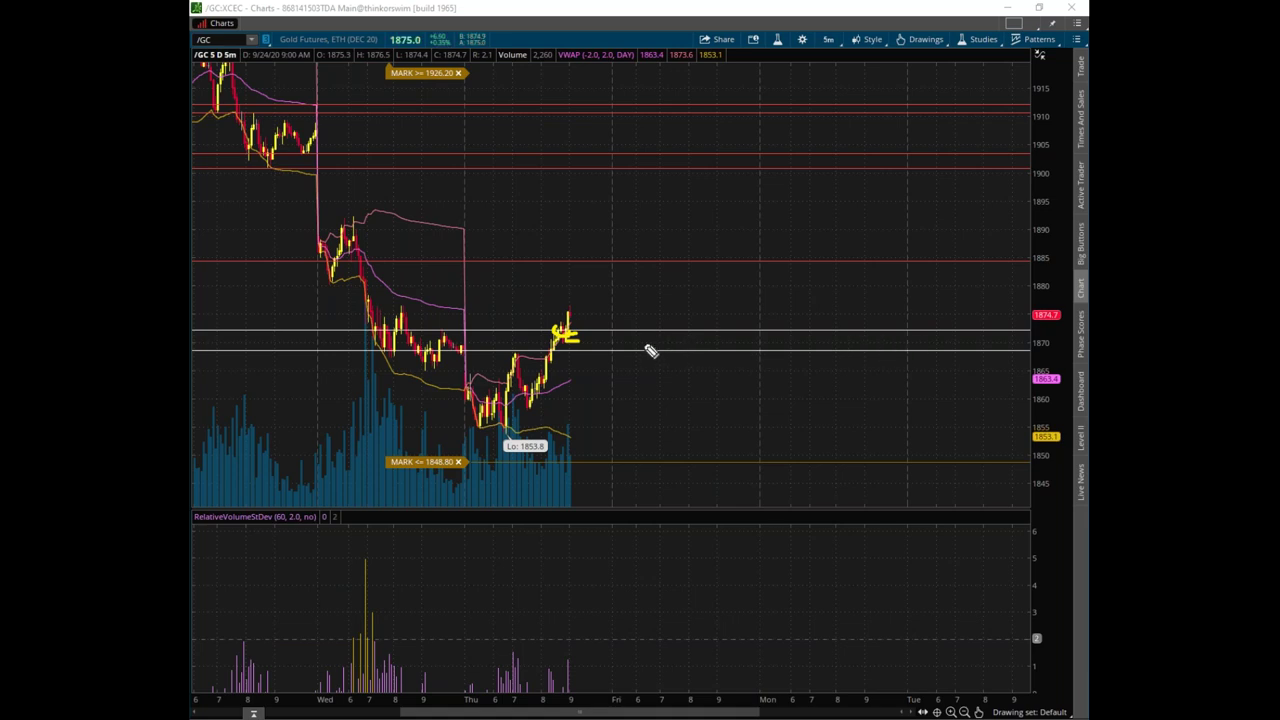
left_click_drag(583, 339, 850, 341)
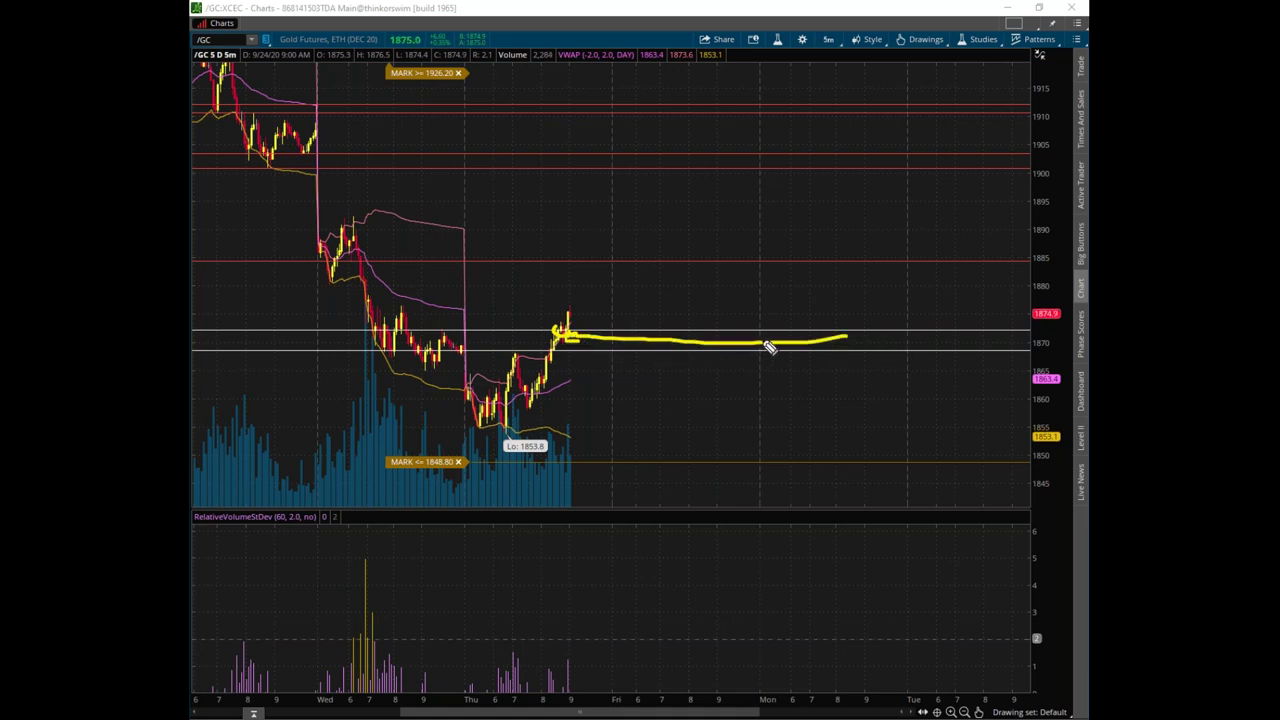
key("Escape")
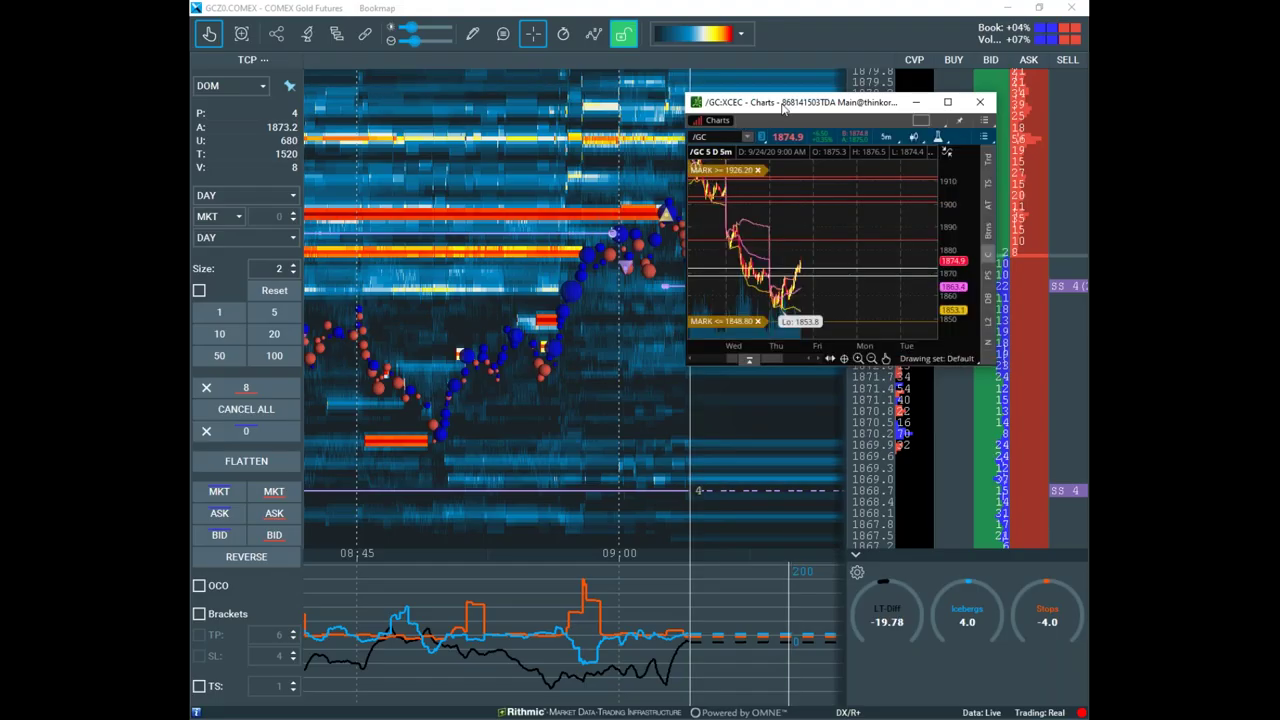
Move thinkorswim away to return to Bookmap, and temporarily mark the large resting sell orders, pullback levels and upward path for gold
left_click_drag(776, 103, 195, 200)
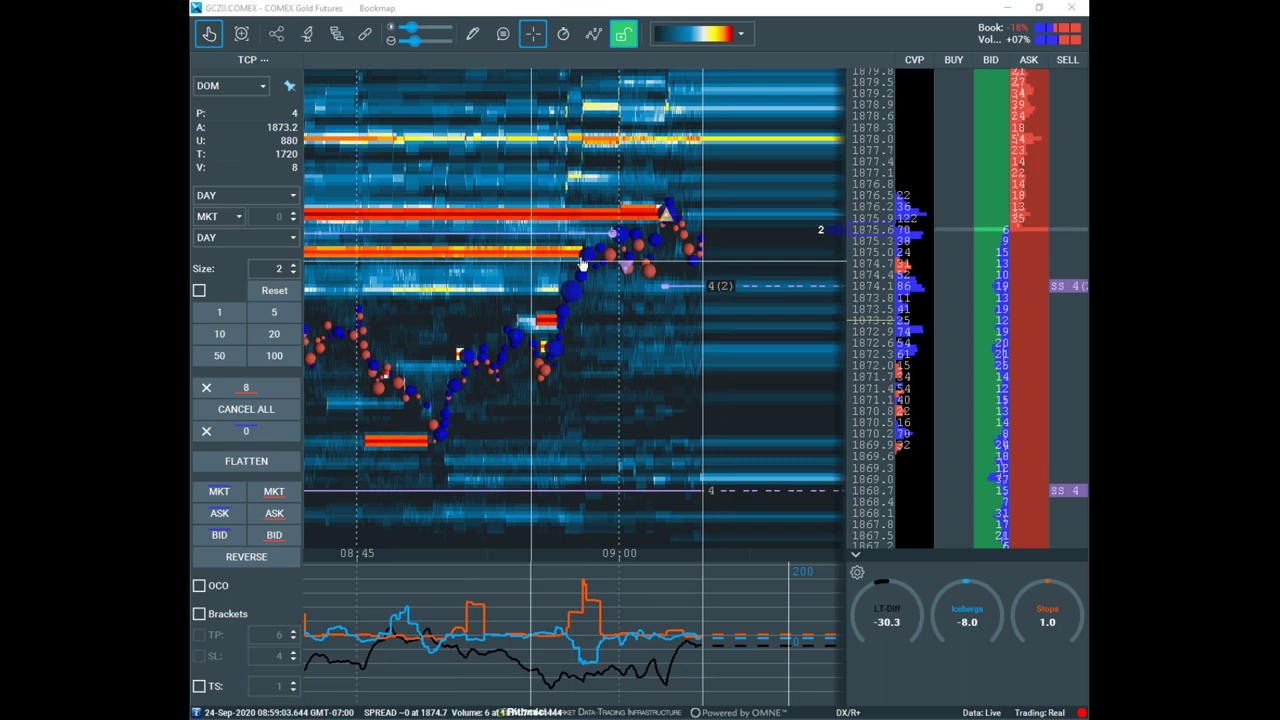
left_click_drag(556, 331, 846, 336)
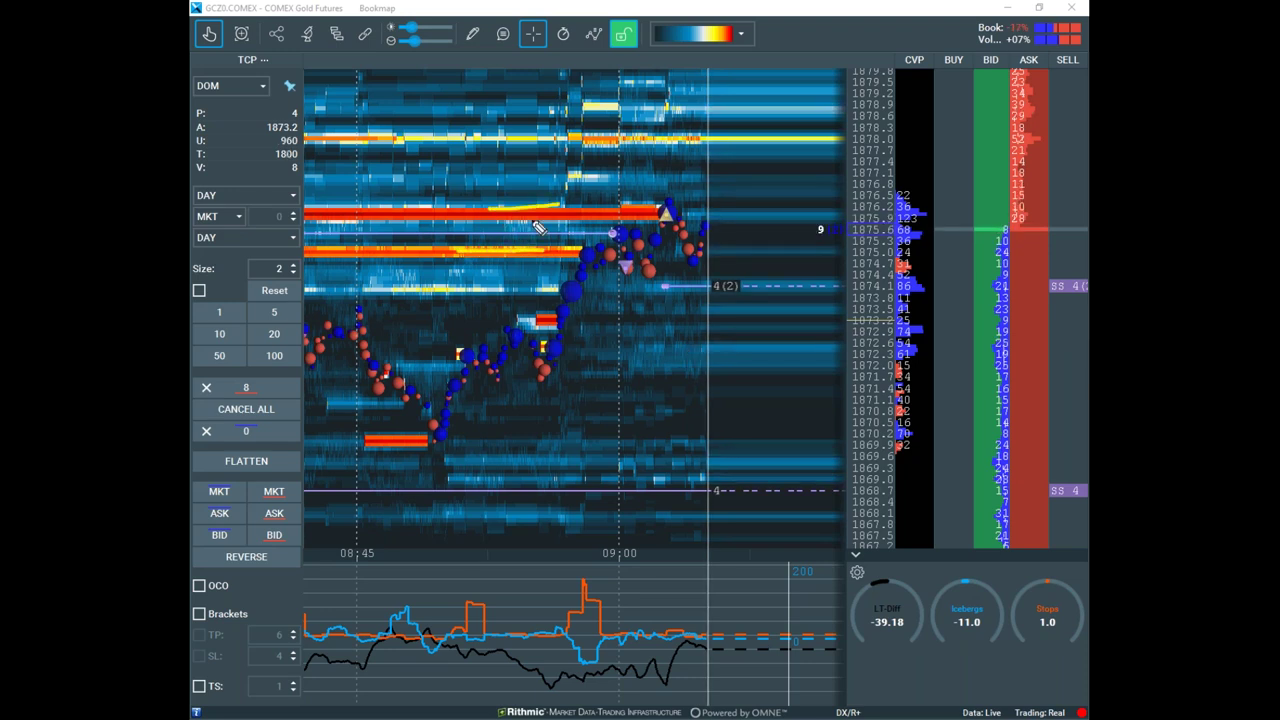
left_click_drag(580, 203, 558, 177)
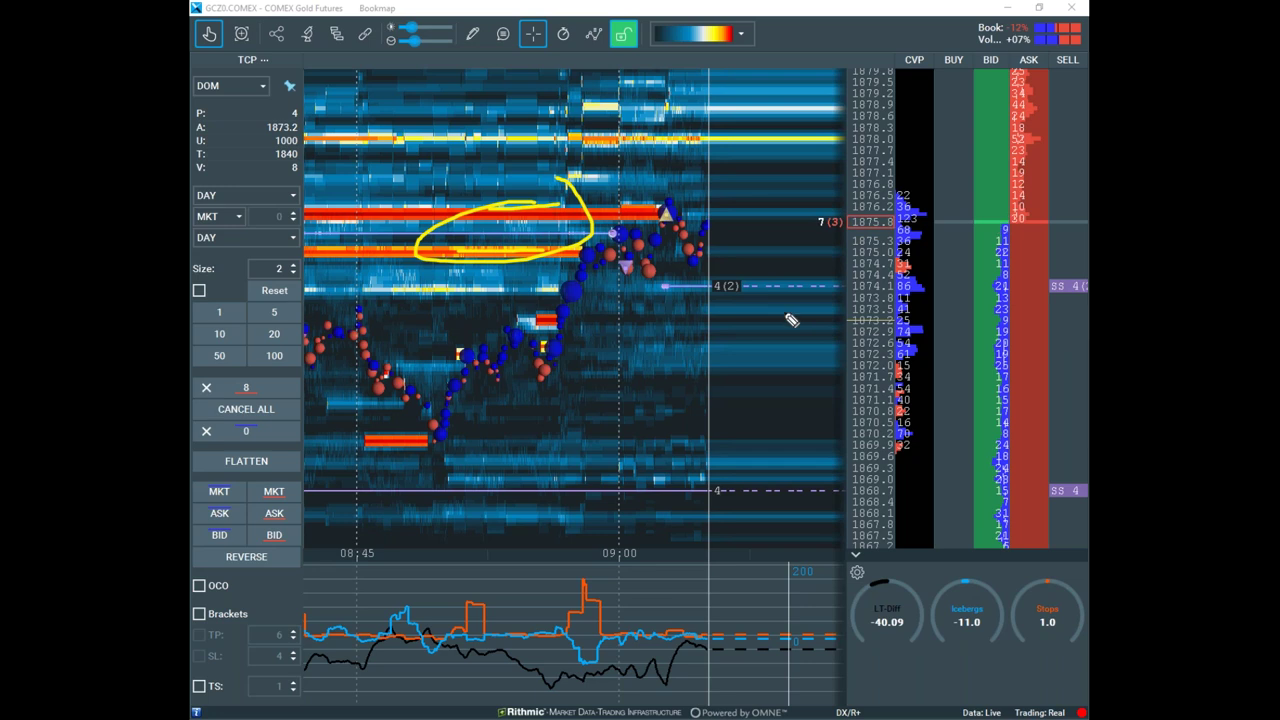
left_click_drag(584, 258, 690, 250)
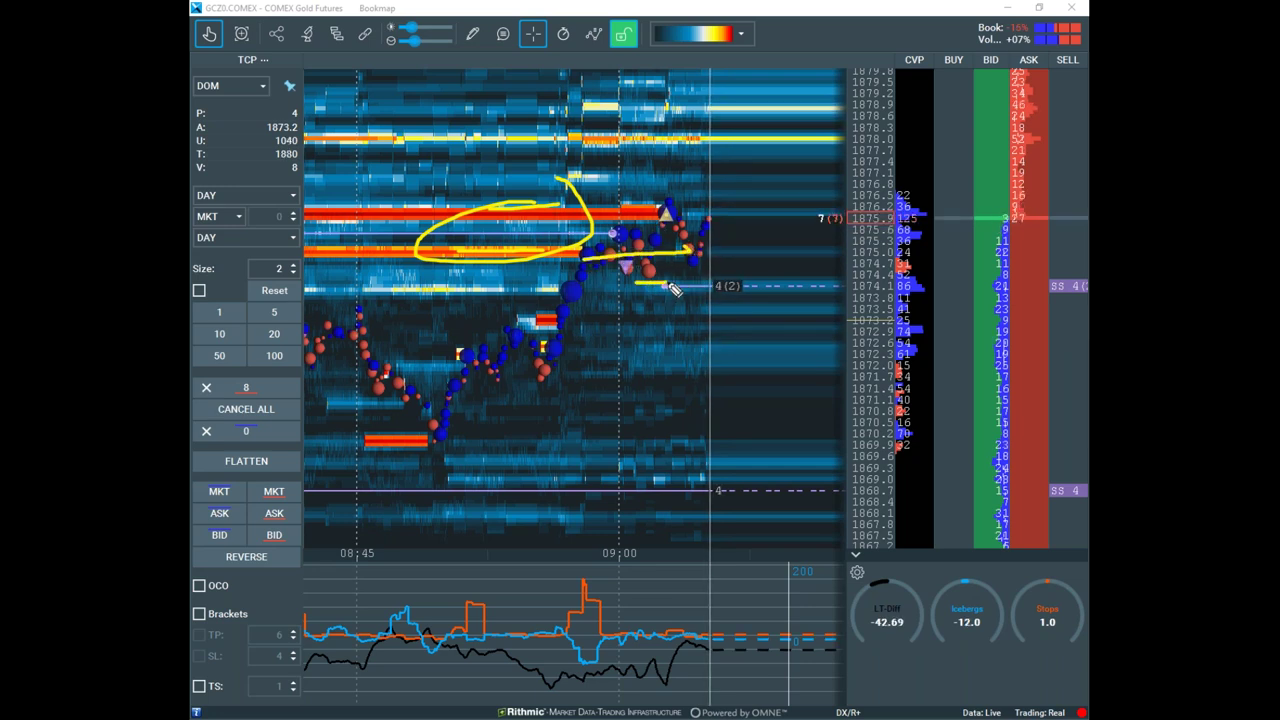
left_click_drag(692, 248, 713, 283)
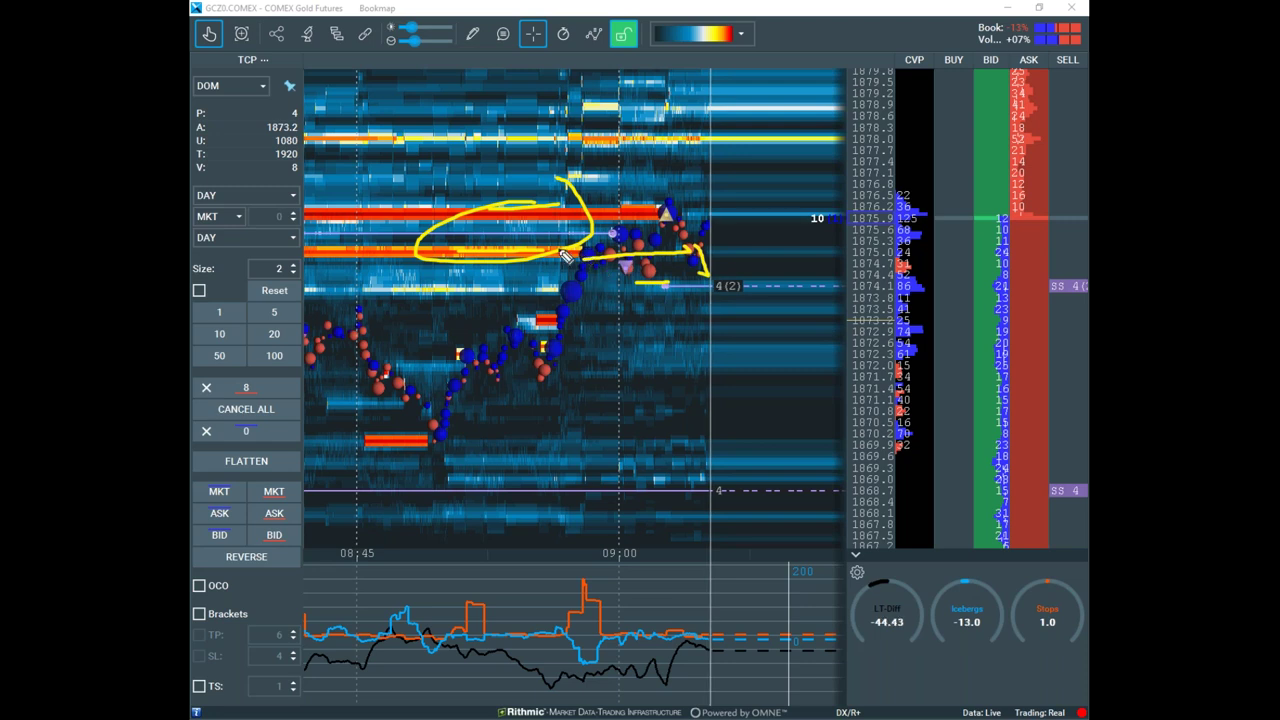
left_click_drag(706, 248, 755, 104)
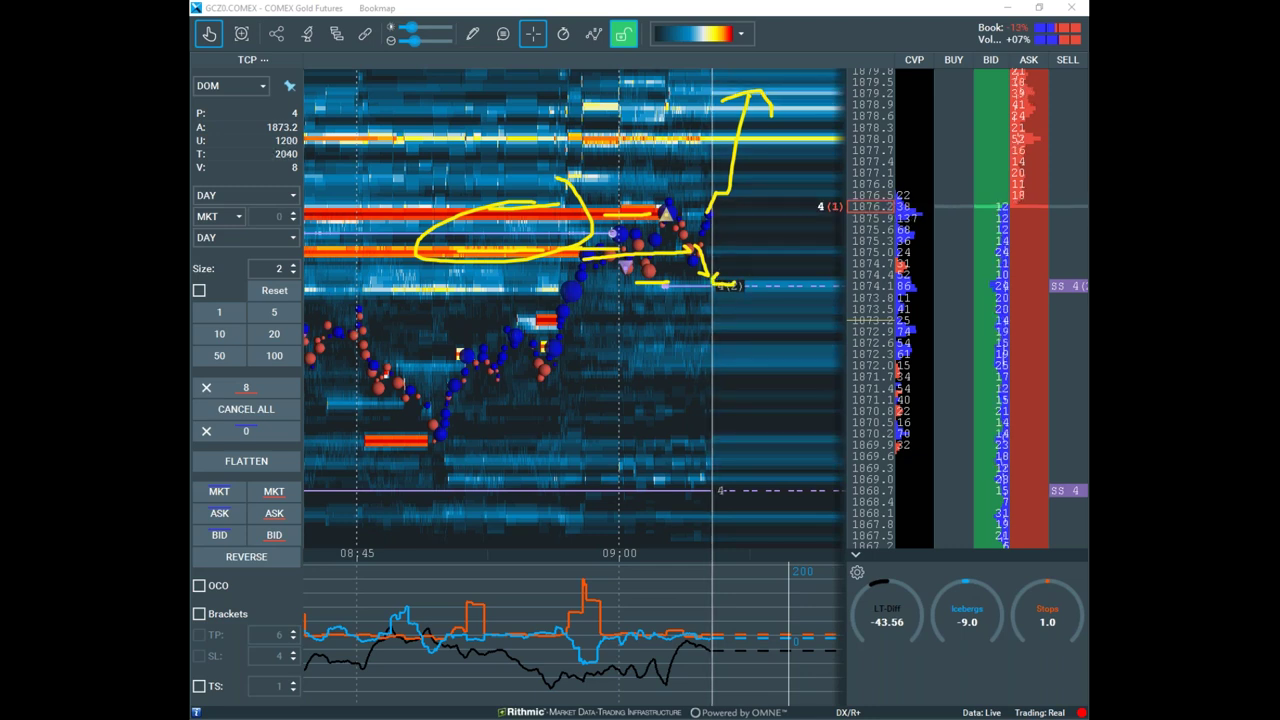
key("Escape")
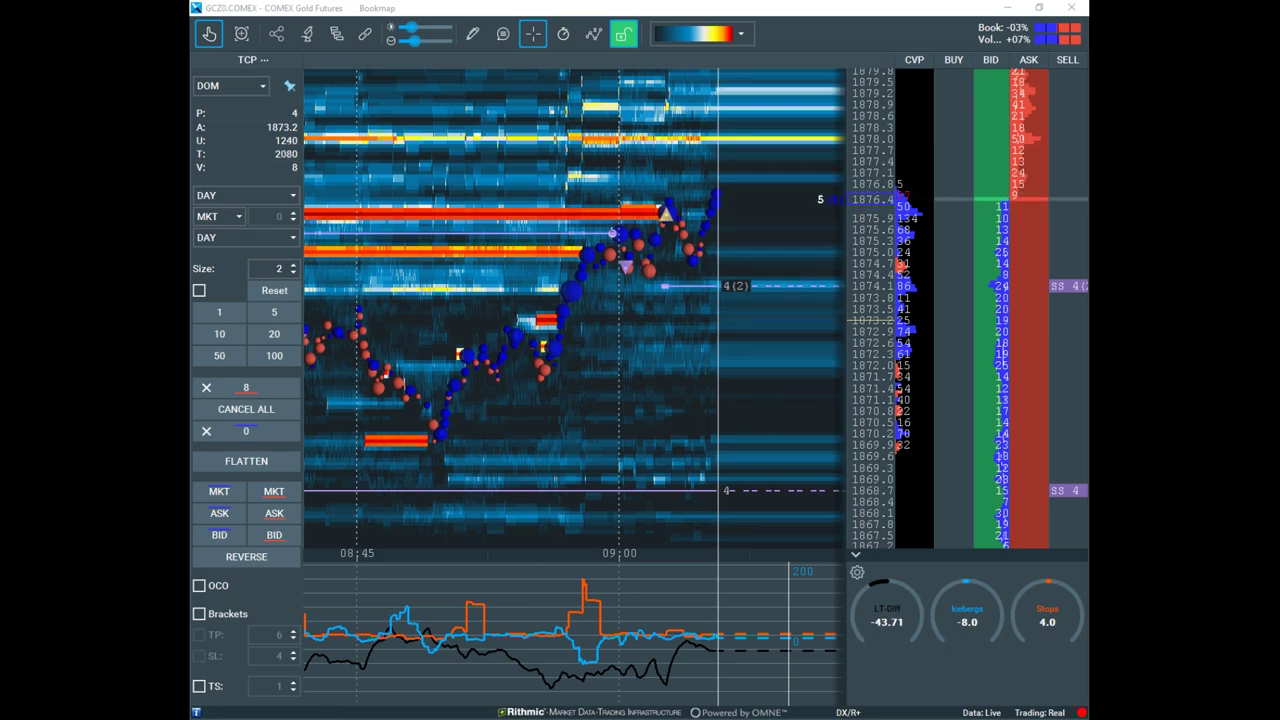
Show Sierra Chart's gold chartbook maximized and temporarily sketch upward breakouts on its 10-, 30- and 60-minute GCZ0 charts
left_click_drag(826, 417, 697, 250)
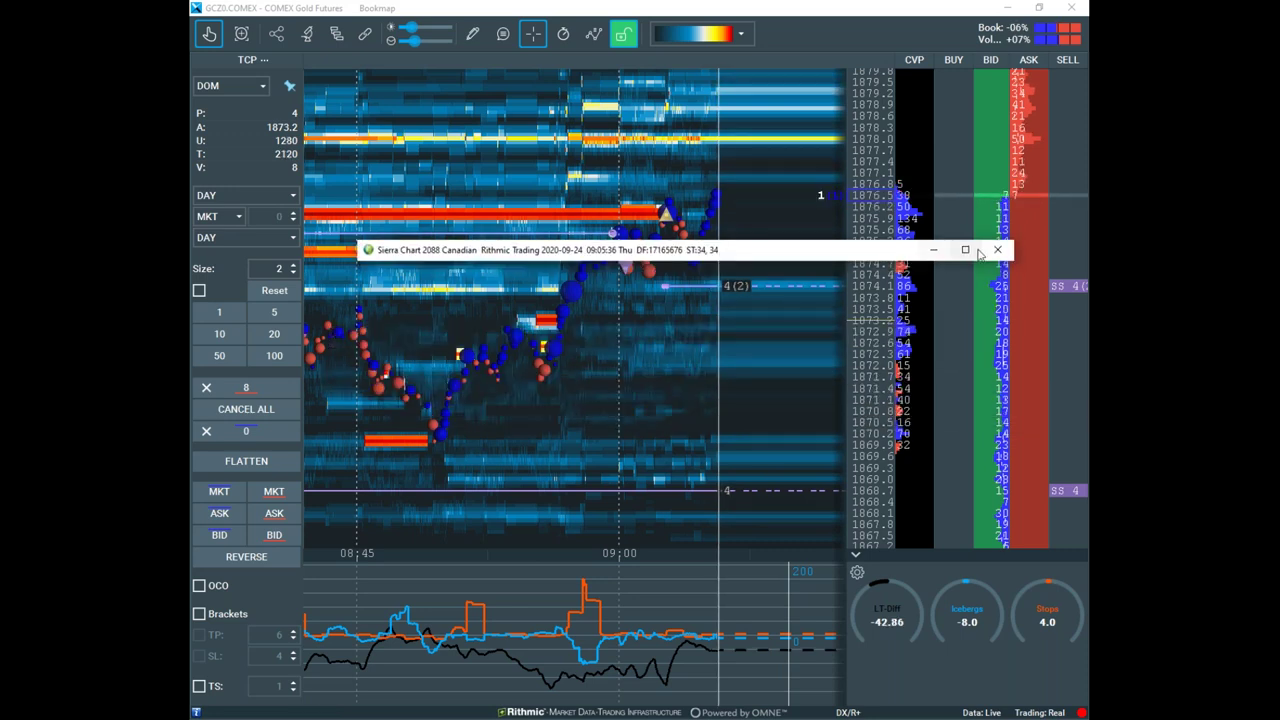
left_click(965, 249)
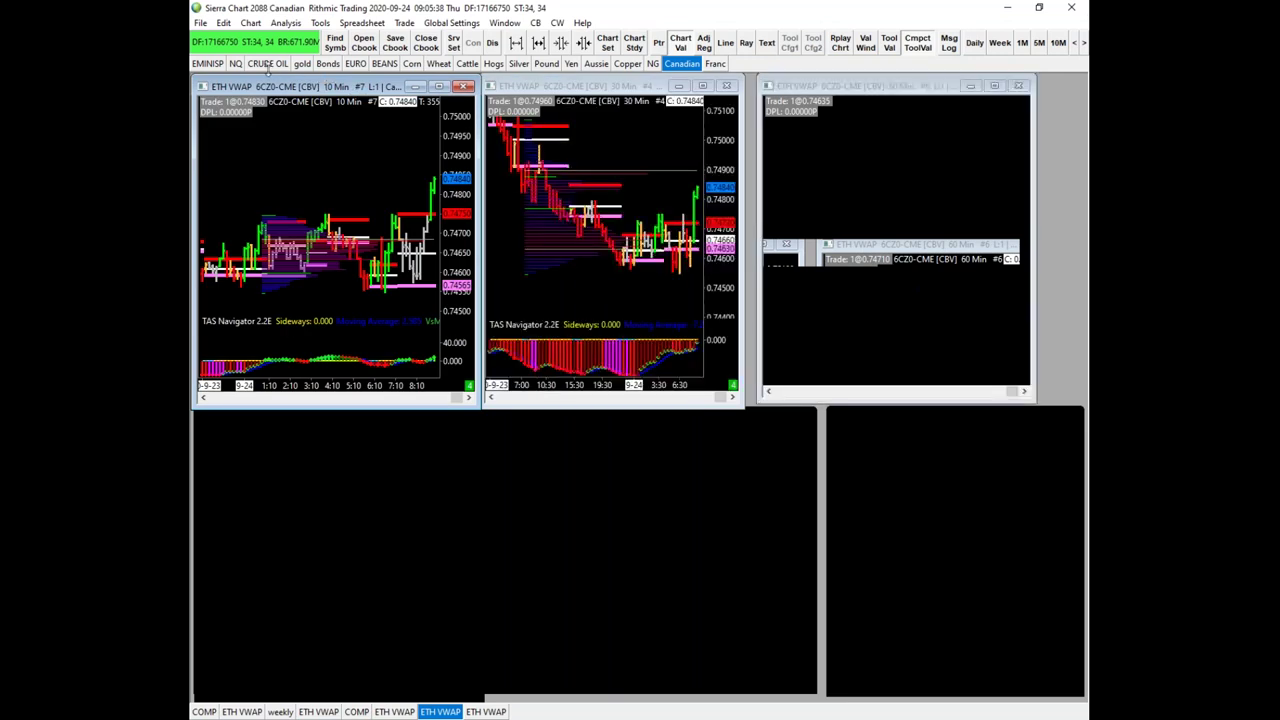
left_click(302, 63)
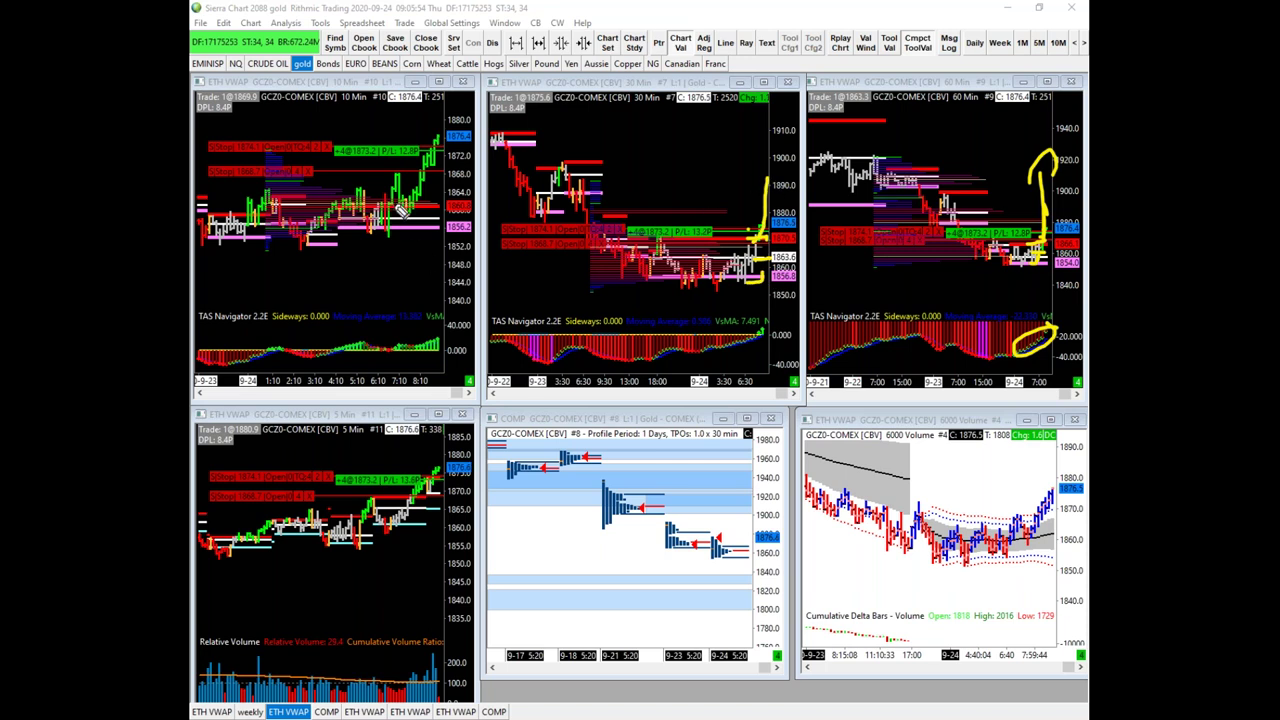
left_click_drag(425, 208, 441, 92)
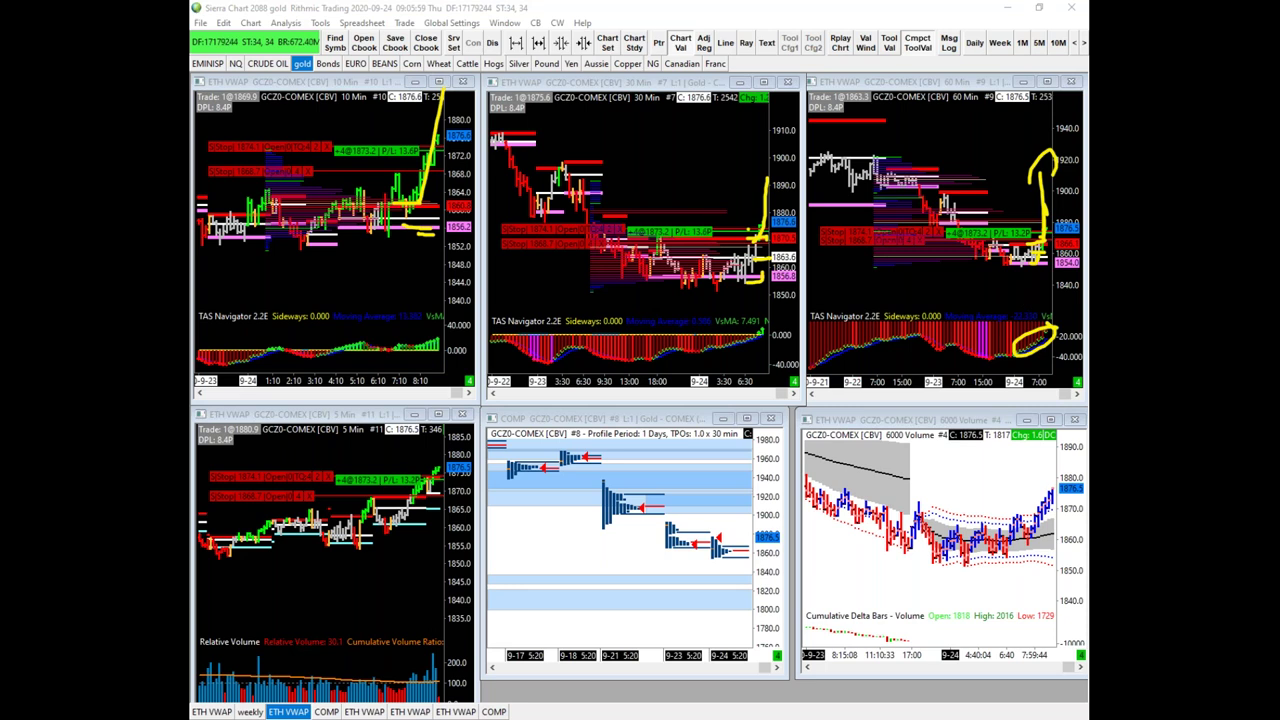
key("Escape")
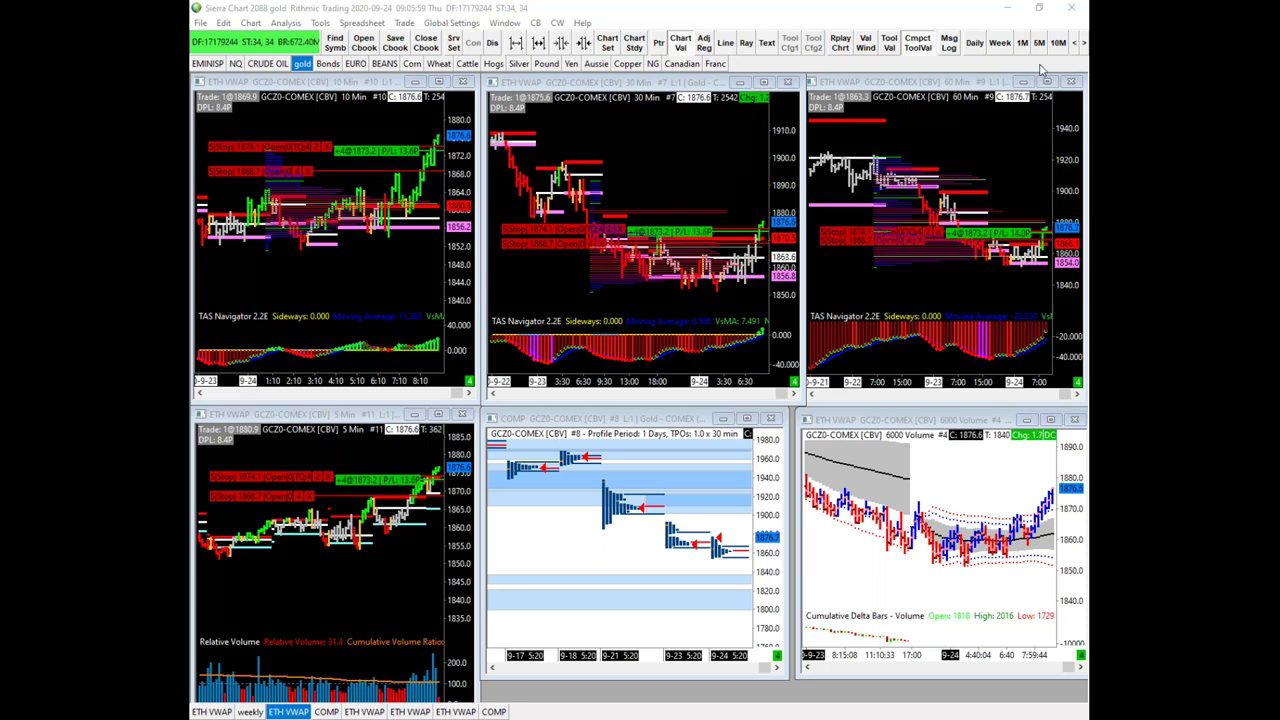
Restore Sierra Chart from full size, move it away to return to Bookmap's gold heatmap, and view more of the recent price action
left_click(1039, 8)
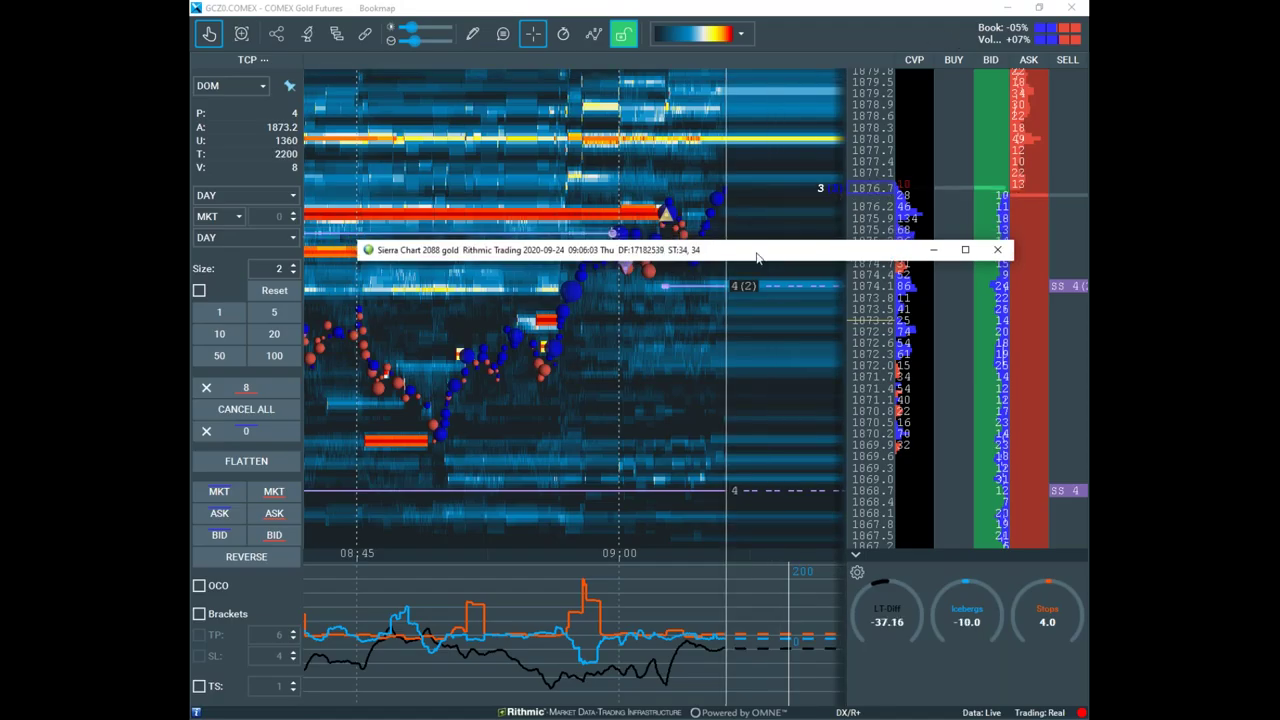
left_click_drag(754, 254, 1088, 290)
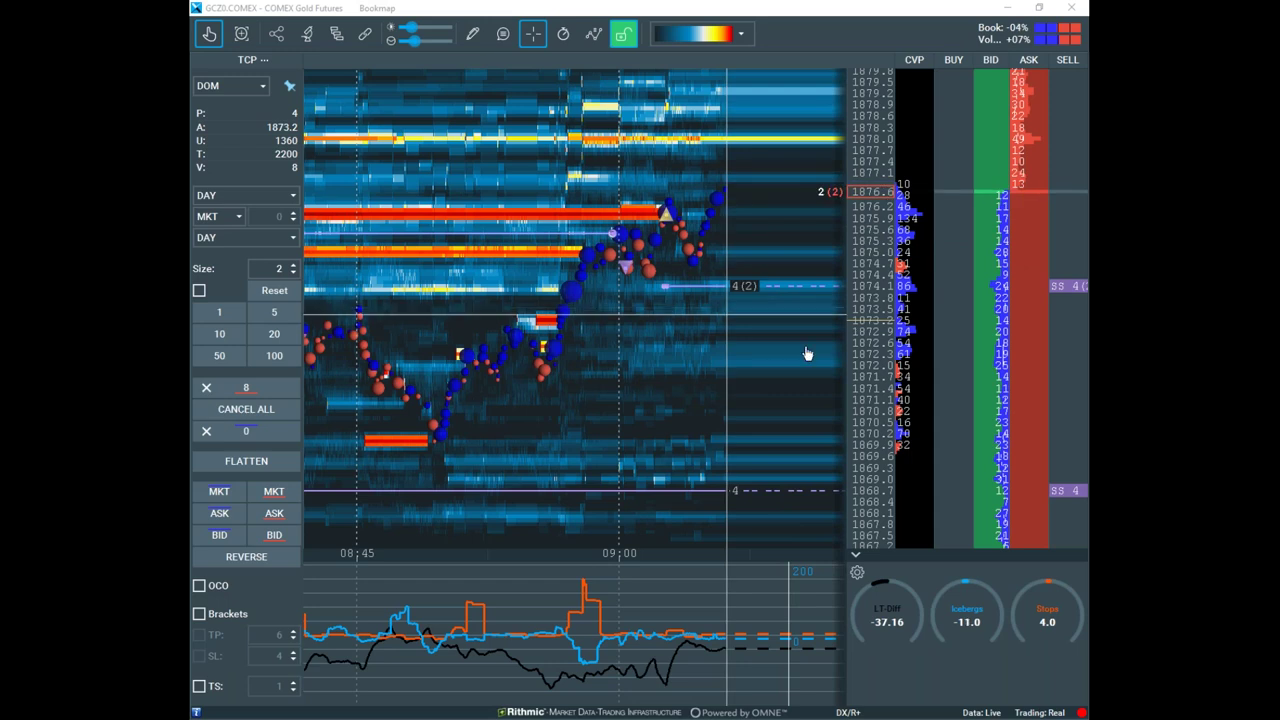
left_click_drag(762, 344, 716, 397)
scroll(731, 398, "down", 2)
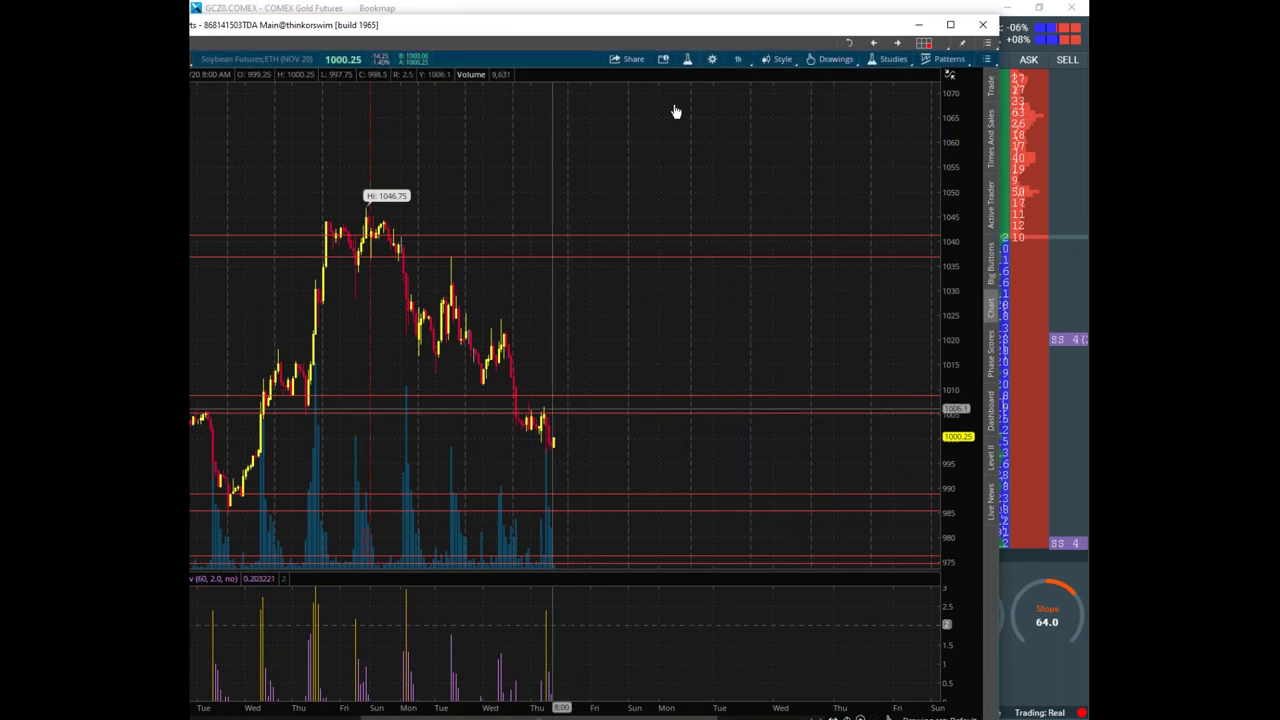
Move thinkorswim's /ZS soybean chart off the screen and examine gold's recent rally over a longer stretch in Bookmap
left_click_drag(641, 32, 716, 28)
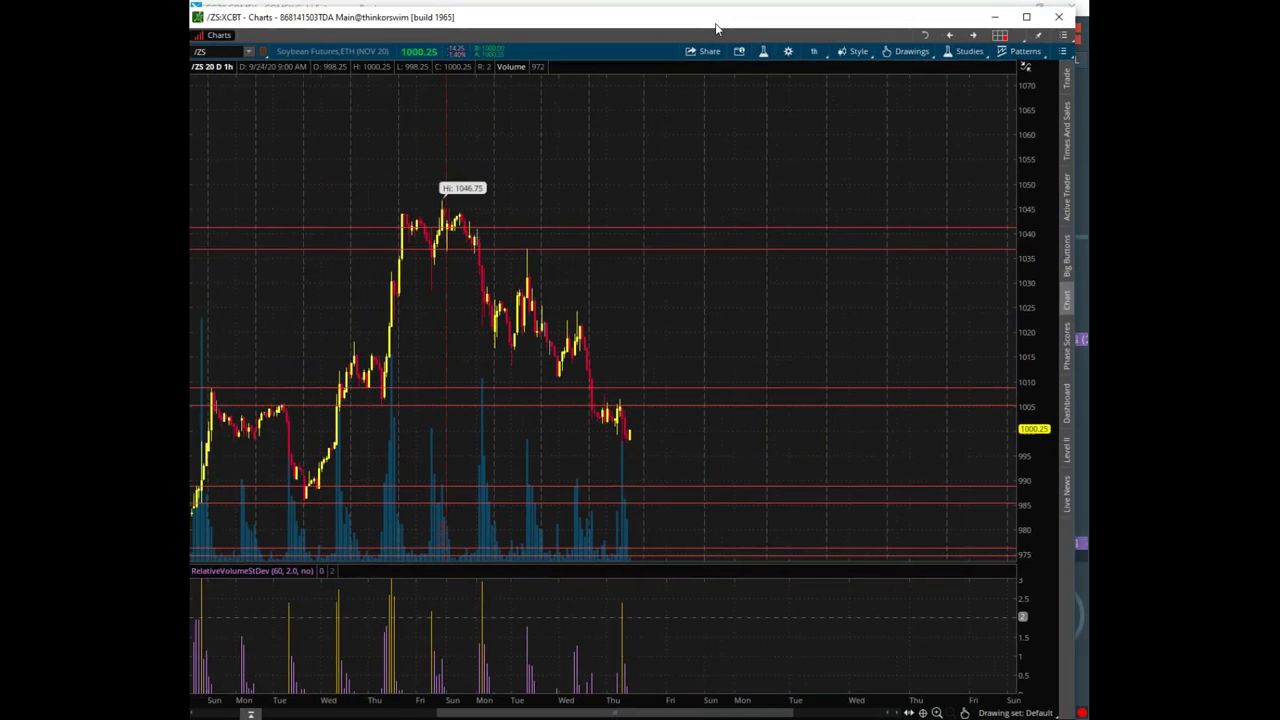
left_click_drag(716, 28, 1279, 45)
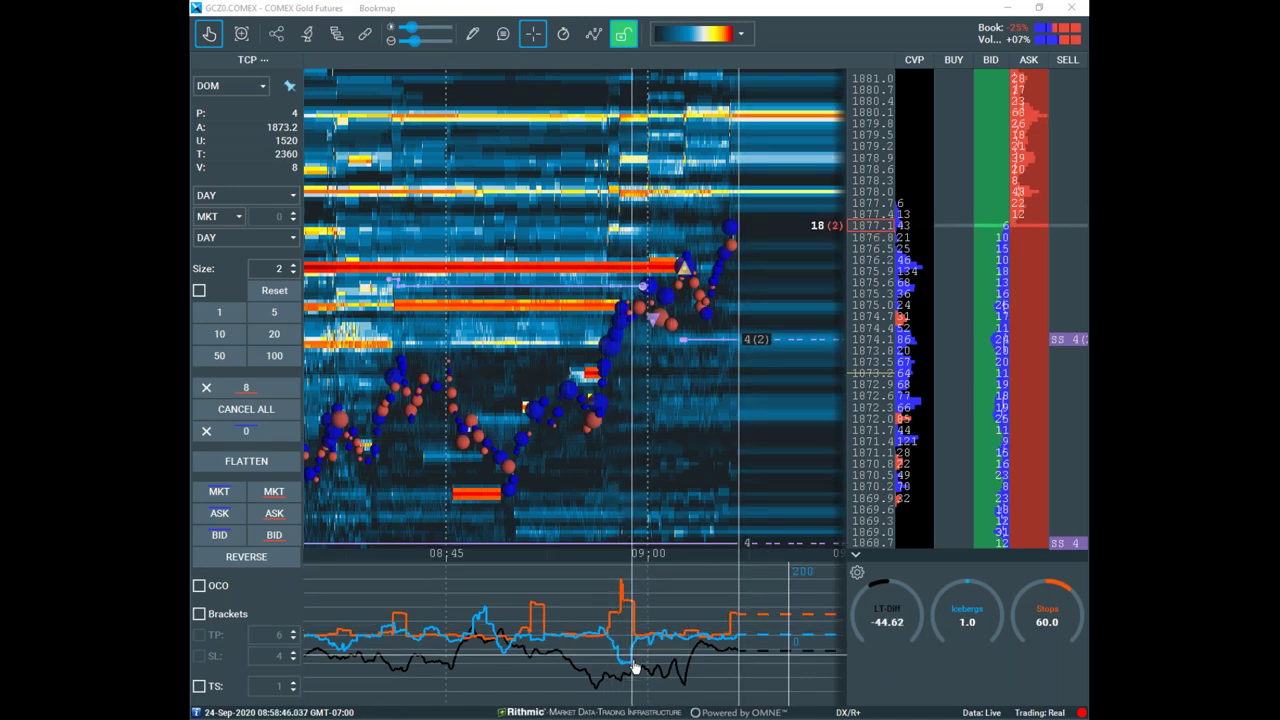
scroll(698, 355, "down", 2)
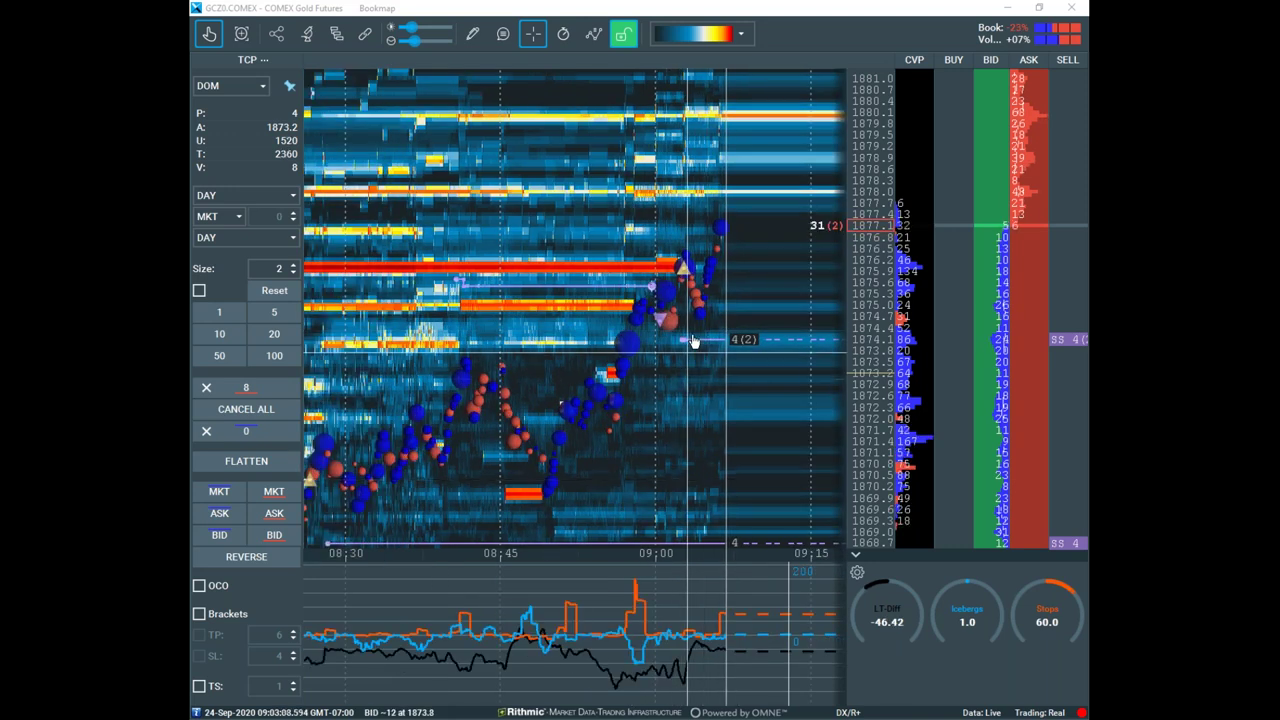
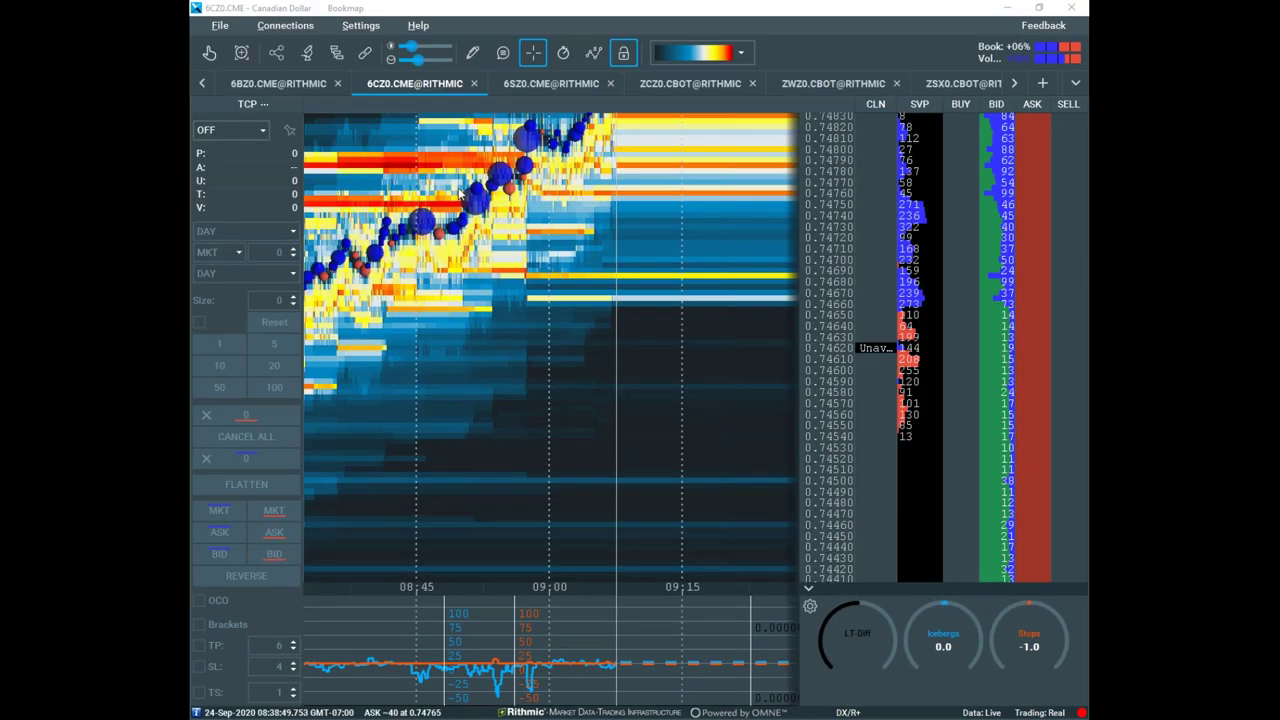
Show the Canadian Dollar 6CZ0 heatmap's latest price action over a wider range
left_click(217, 60)
left_click_drag(698, 297, 676, 497)
scroll(697, 397, "down", 2)
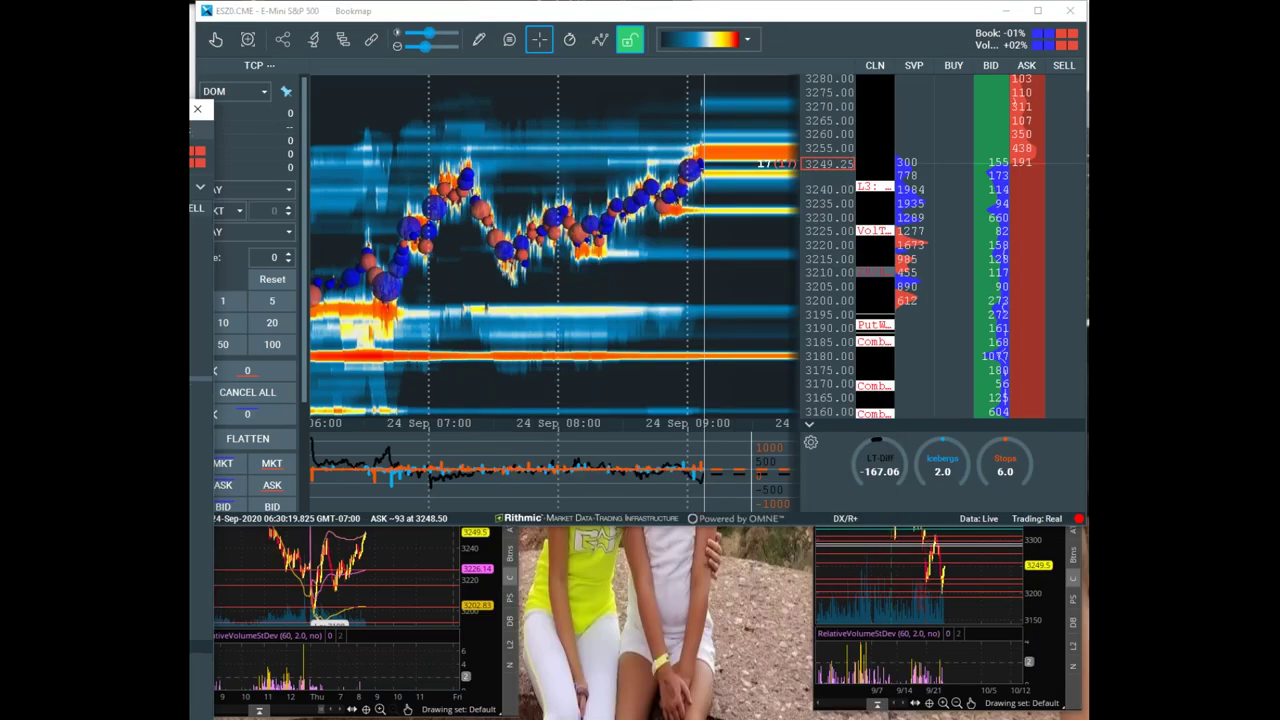
Examine the E-Mini S&P 500 heatmap's morning advance, comparing the whole session with the resting orders and executions after 09:00
scroll(628, 299, "down", 3)
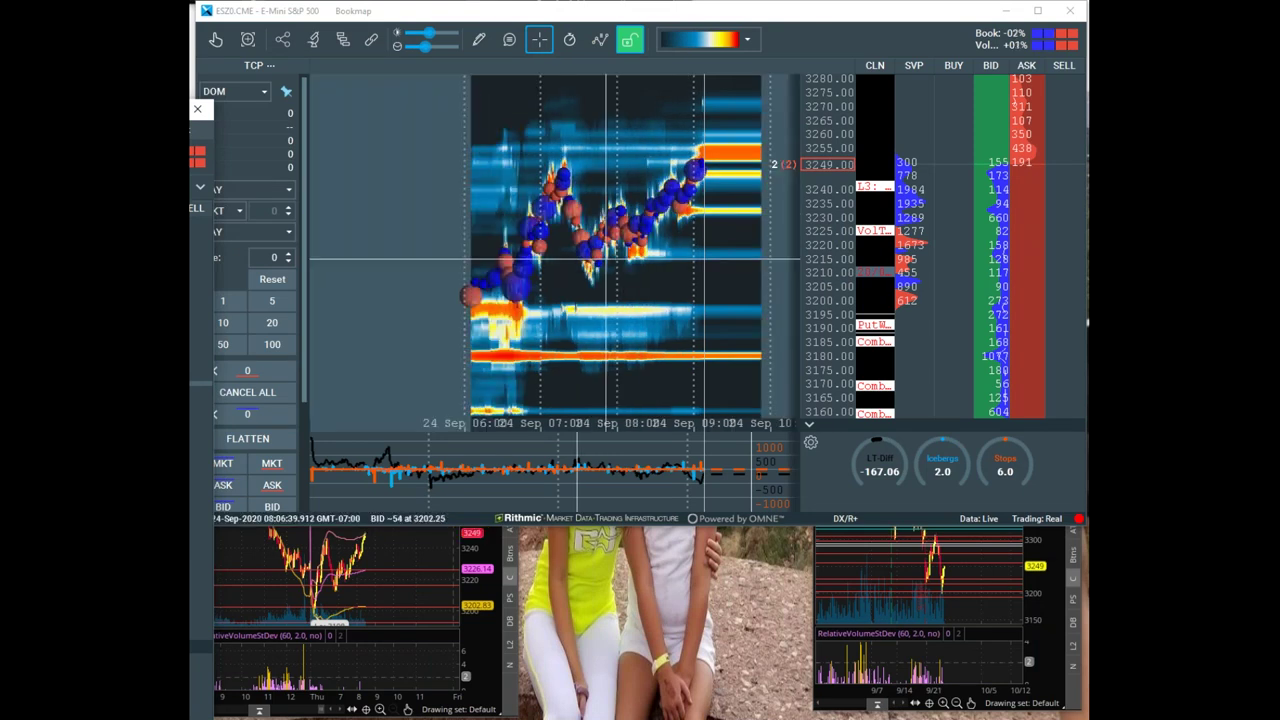
scroll(606, 259, "up", 3)
scroll(626, 297, "down", 2)
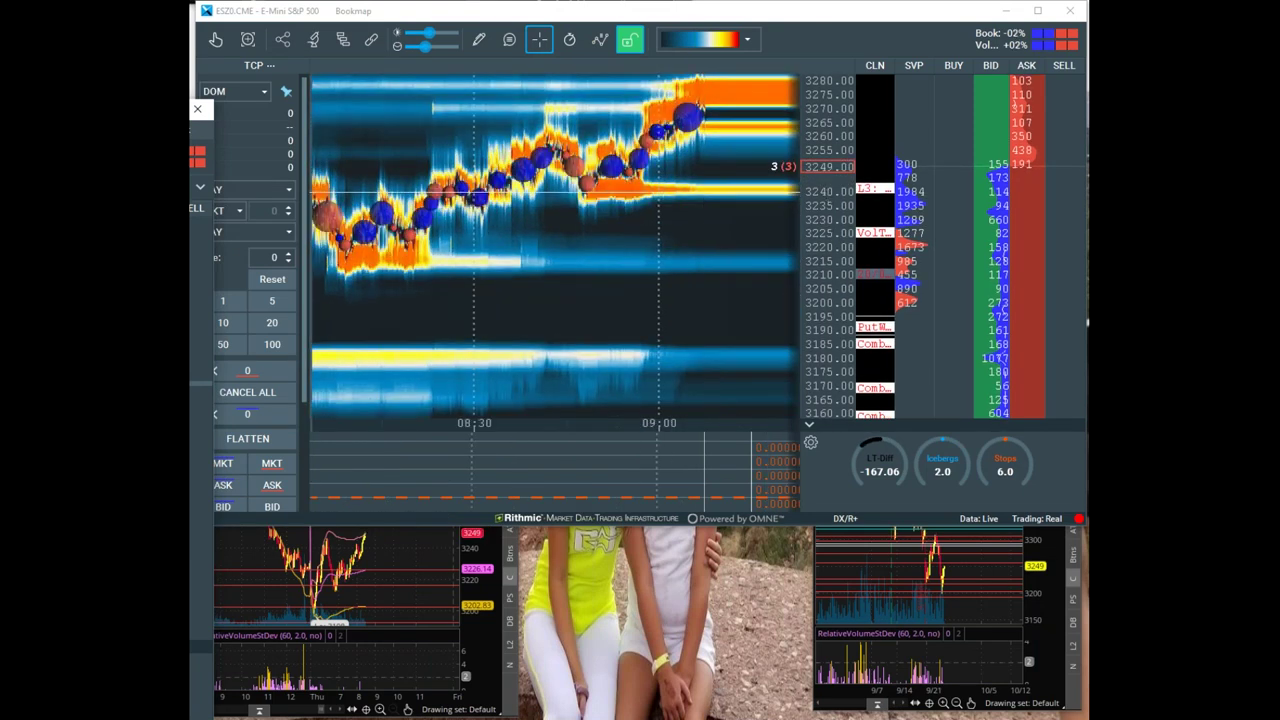
left_click(215, 46)
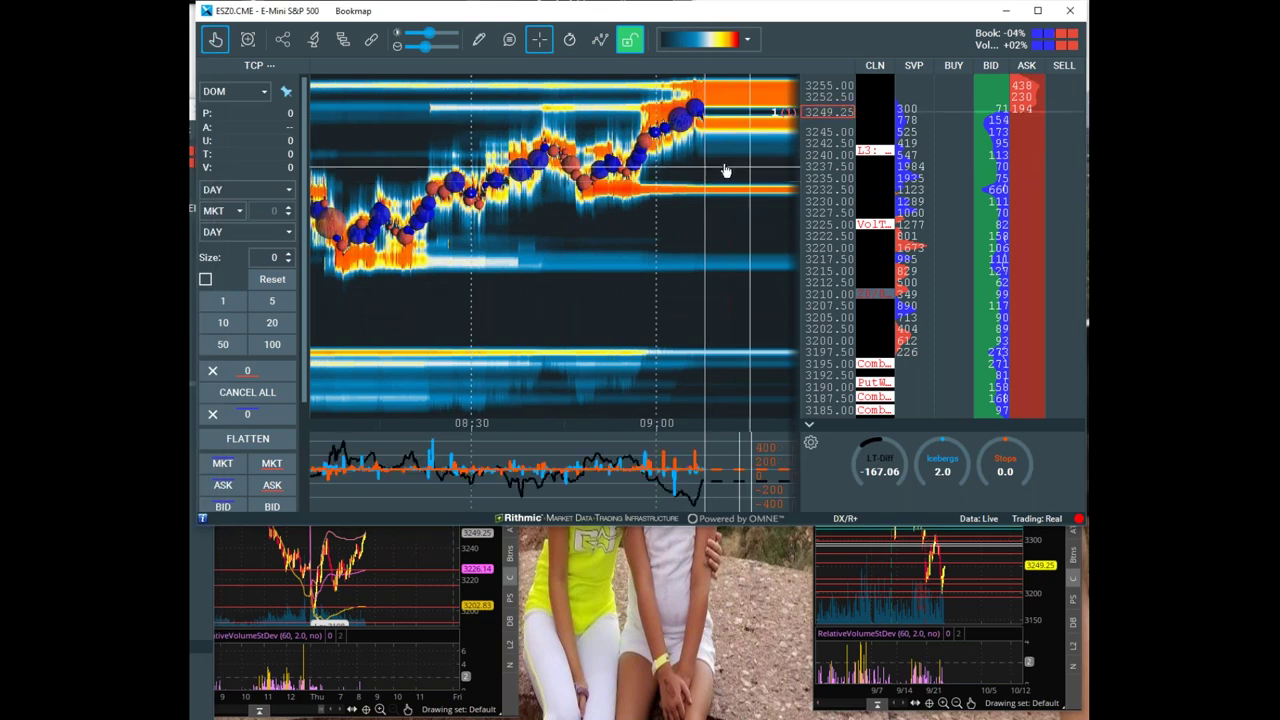
left_click_drag(726, 174, 719, 268)
scroll(719, 268, "up", 4)
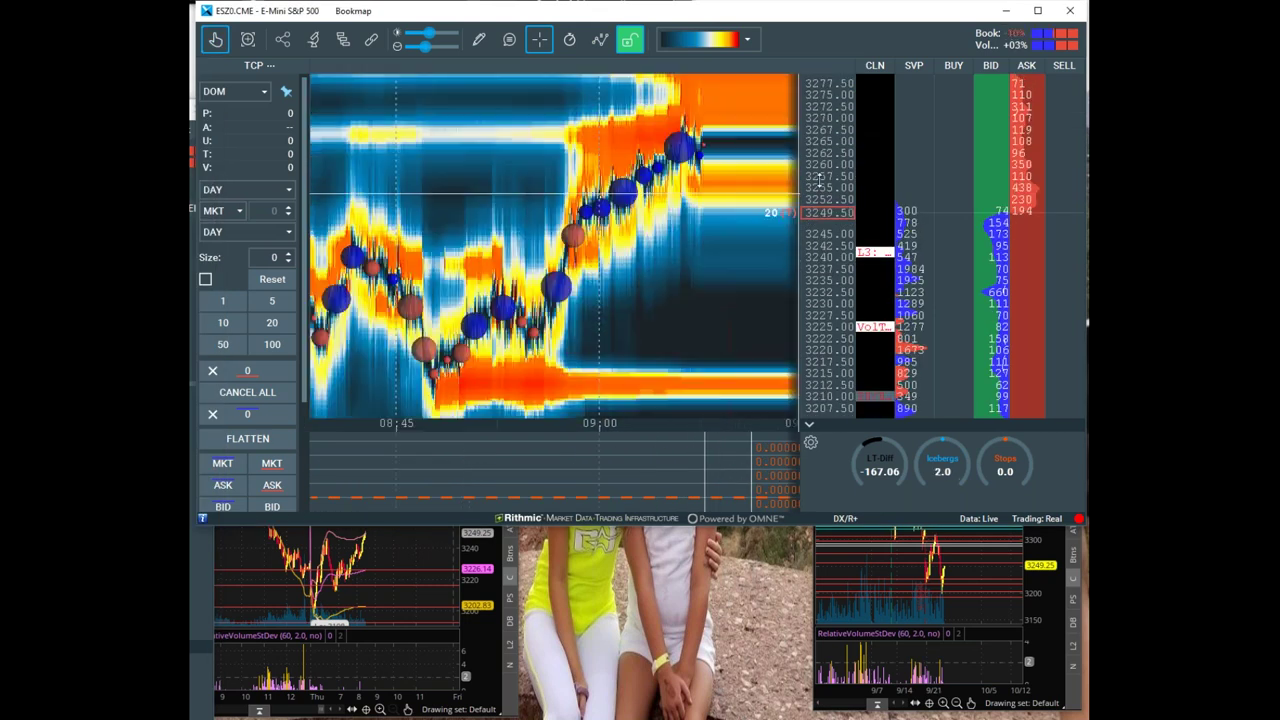
scroll(819, 180, "up", 2)
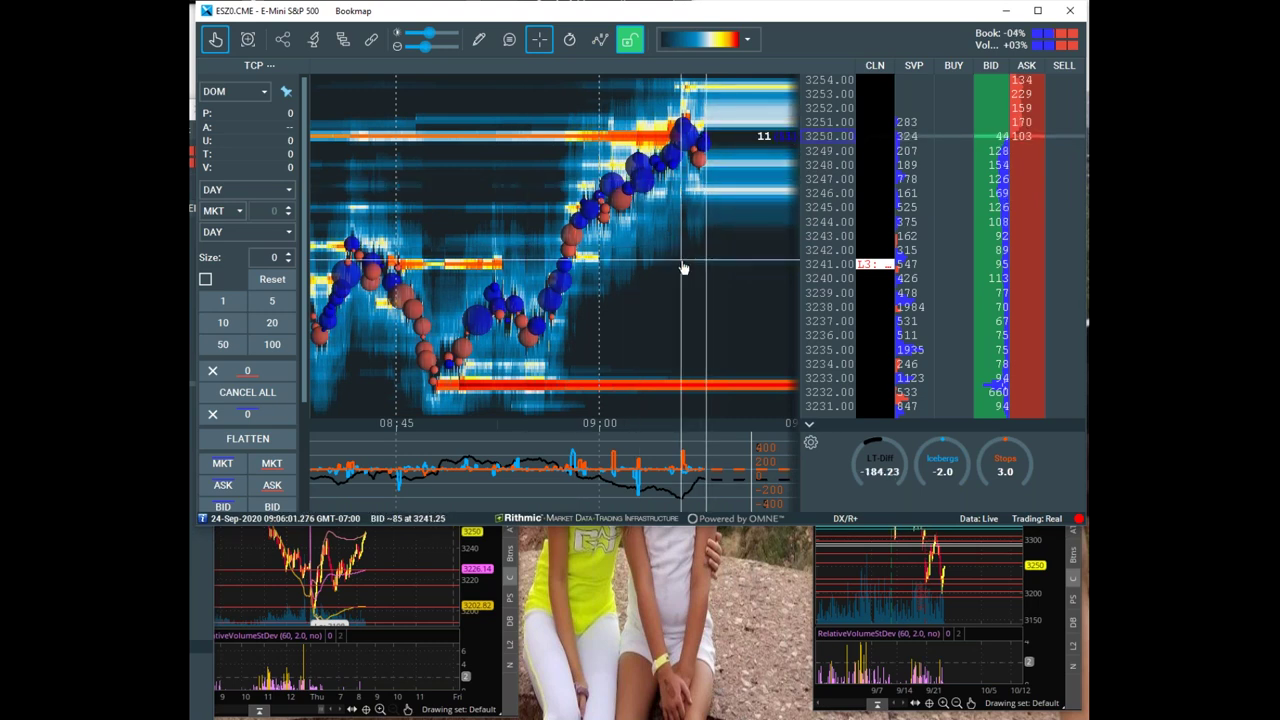
scroll(682, 272, "up", 2)
left_click_drag(632, 303, 605, 335)
scroll(605, 335, "up", 2)
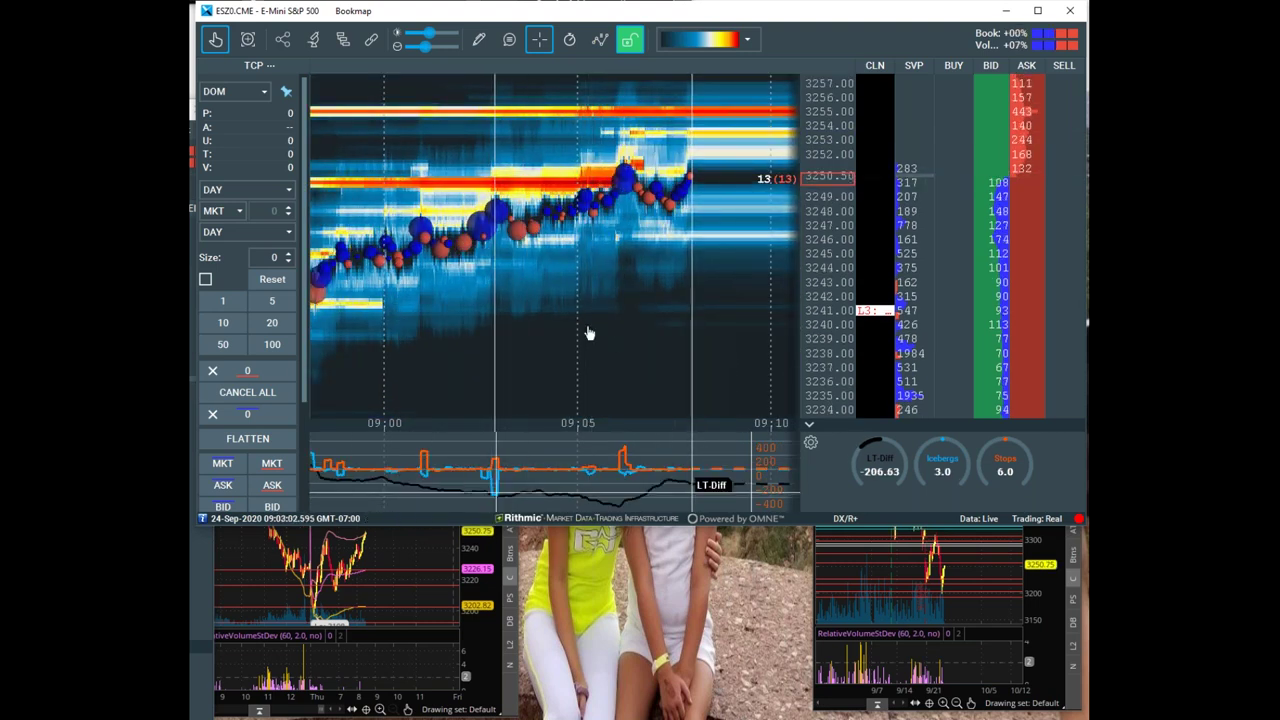
Bring the E-Mini Nasdaq-100 Bookmap window forward, maximize it, and show its heatmap around 09:00 in closer detail
left_click_drag(190, 408, 722, 57)
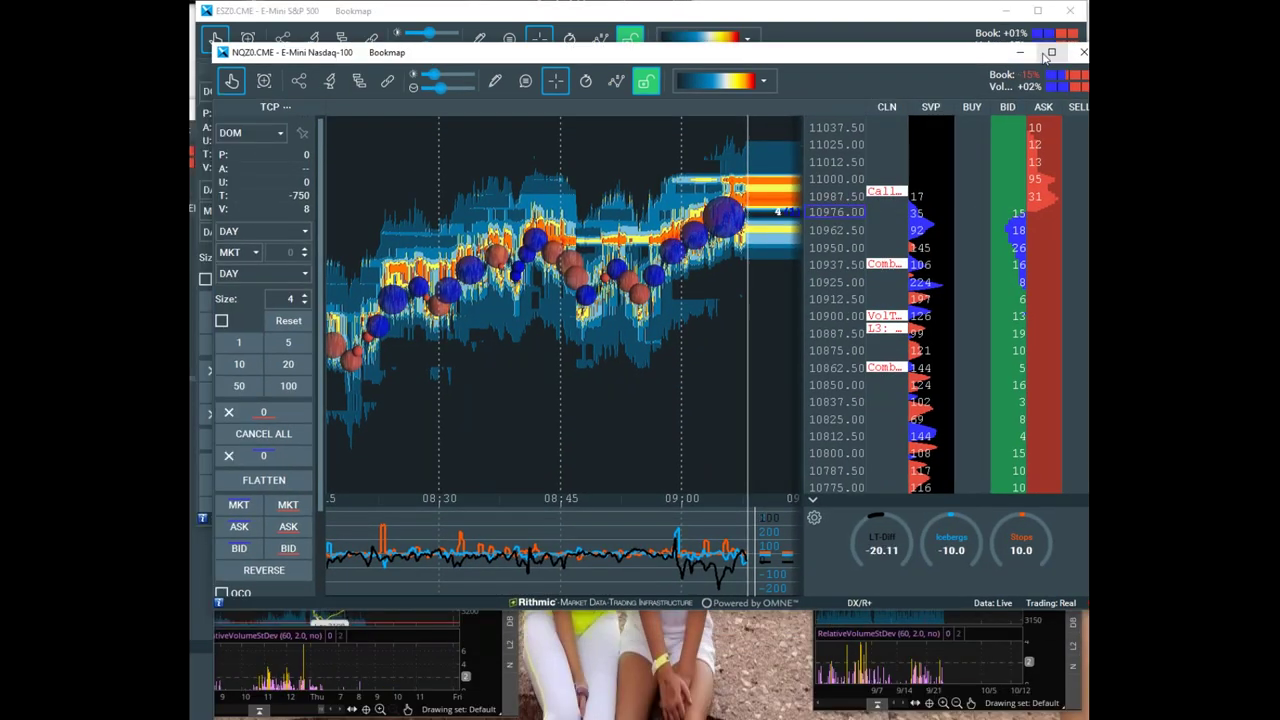
left_click(1051, 52)
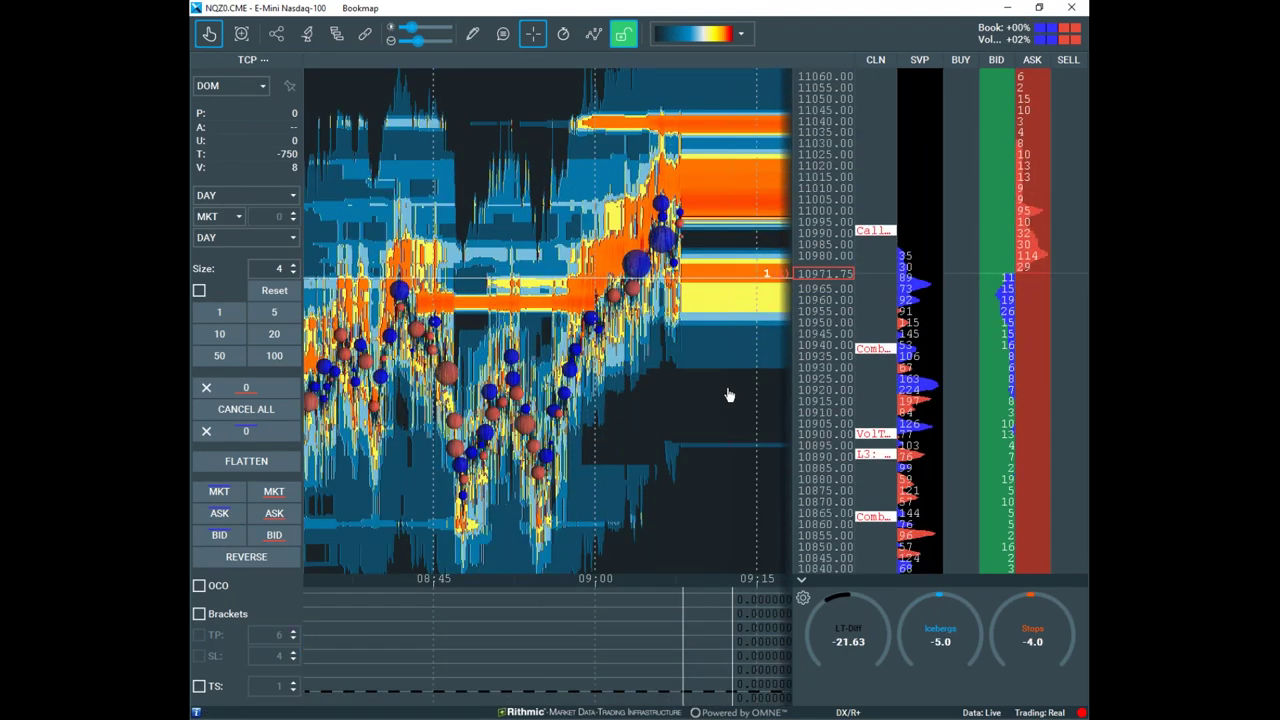
scroll(722, 405, "up", 3)
scroll(691, 405, "up", 2)
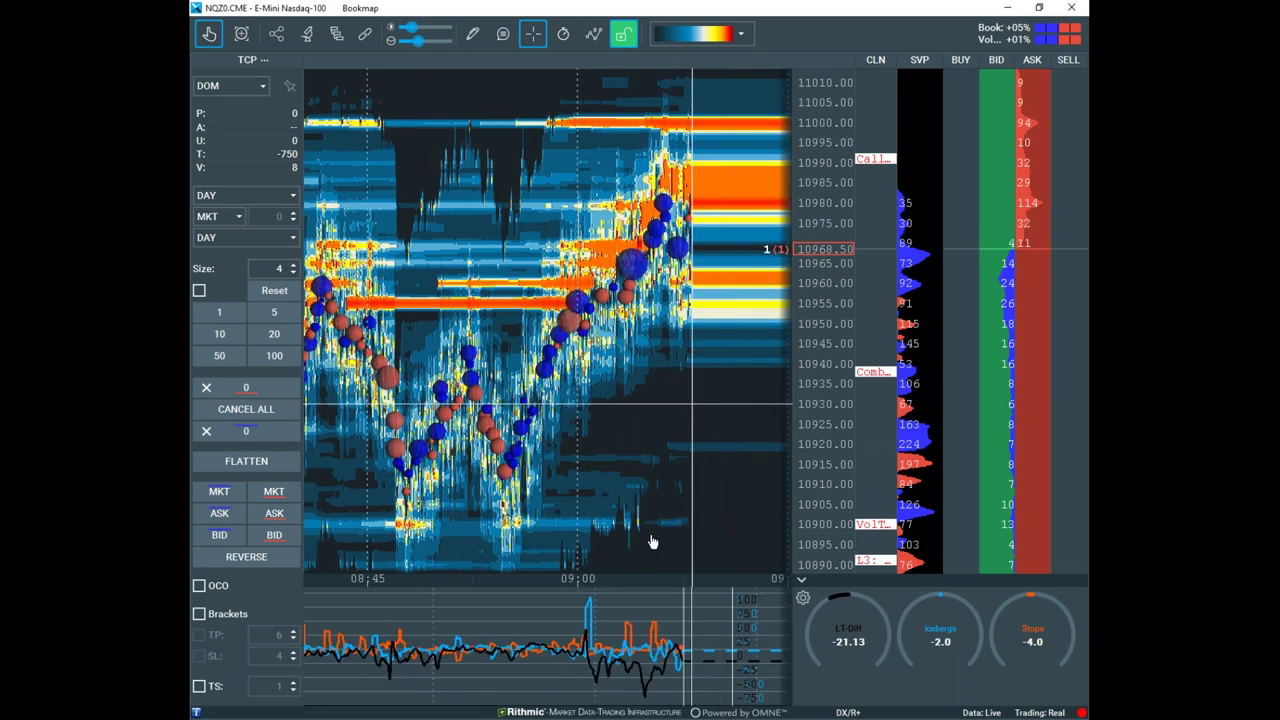
Examine the Nasdaq-100's Icebergs peak just before 09:00 and its Stops peak near 09:03 against the matching price action
mouse_move(572, 605)
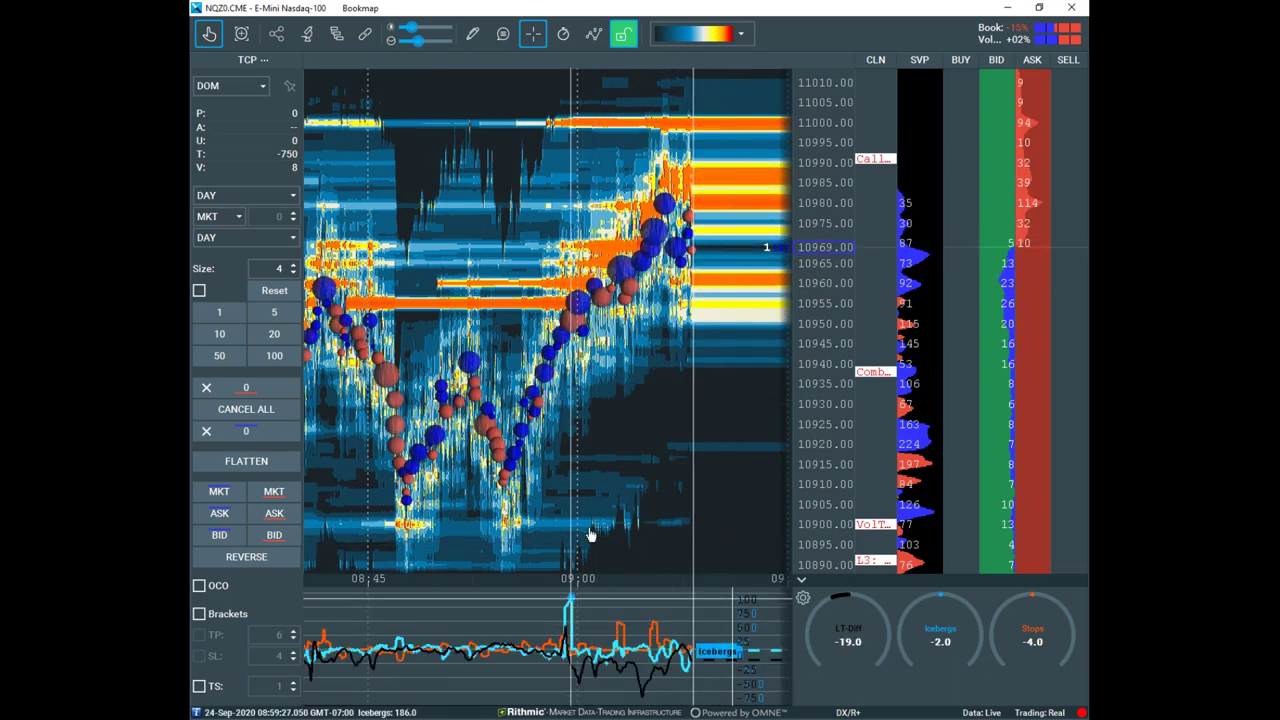
scroll(599, 488, "up", 3)
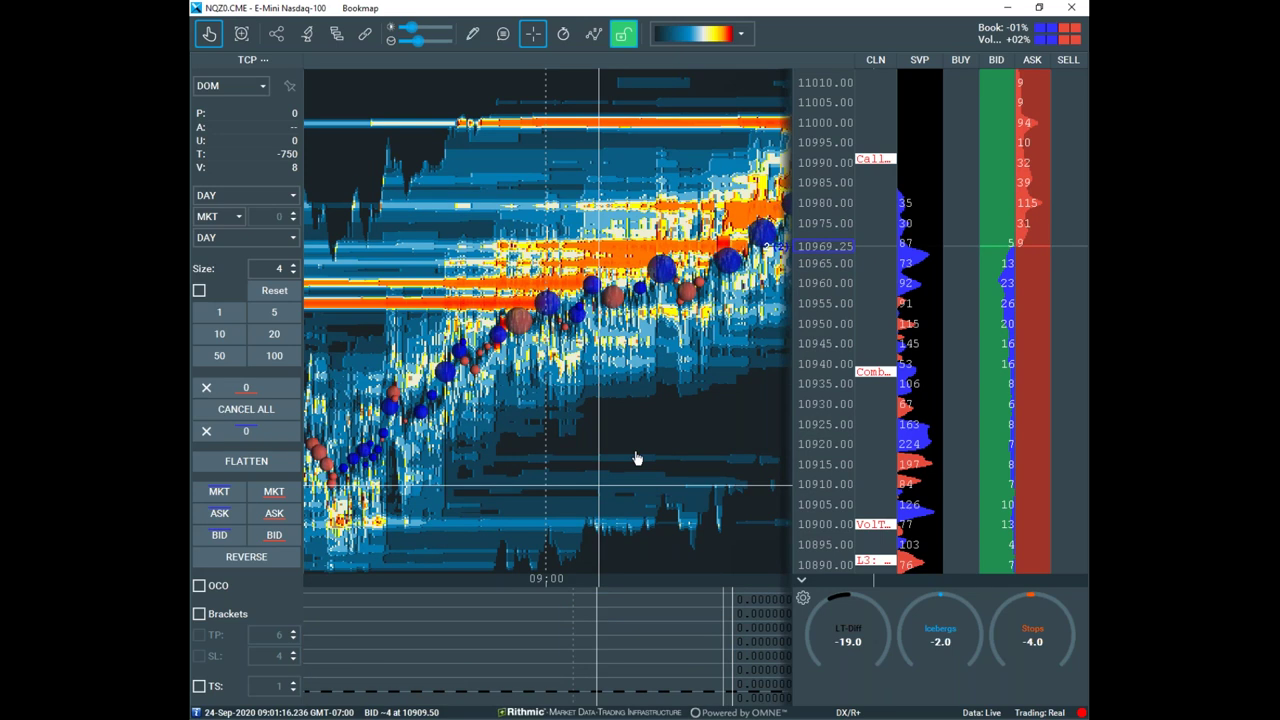
scroll(636, 458, "down", 3)
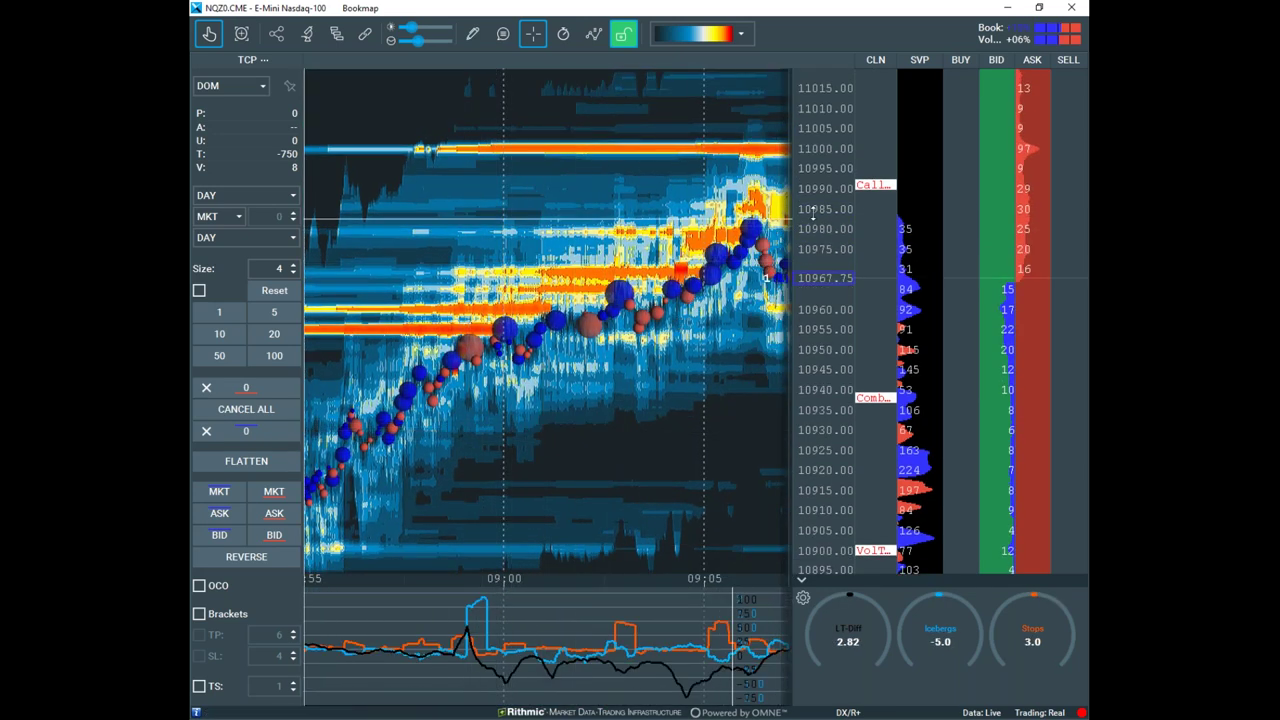
scroll(813, 212, "up", 3)
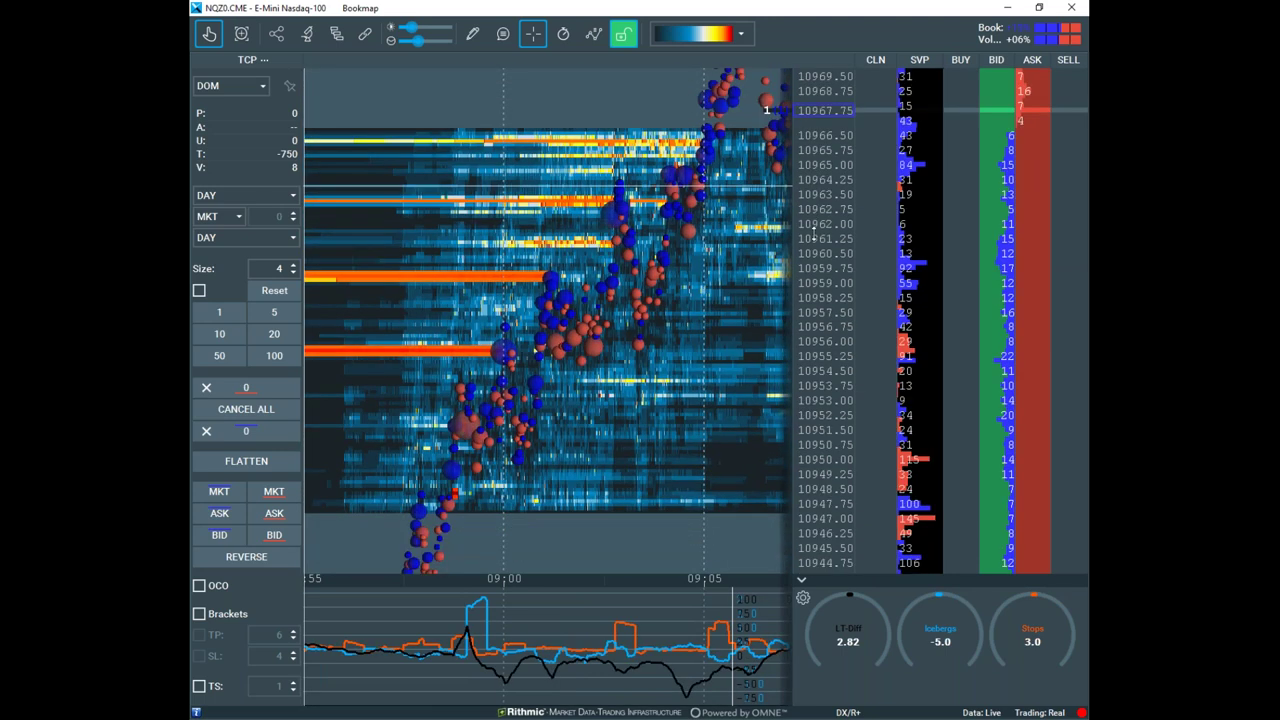
scroll(814, 237, "down", 2)
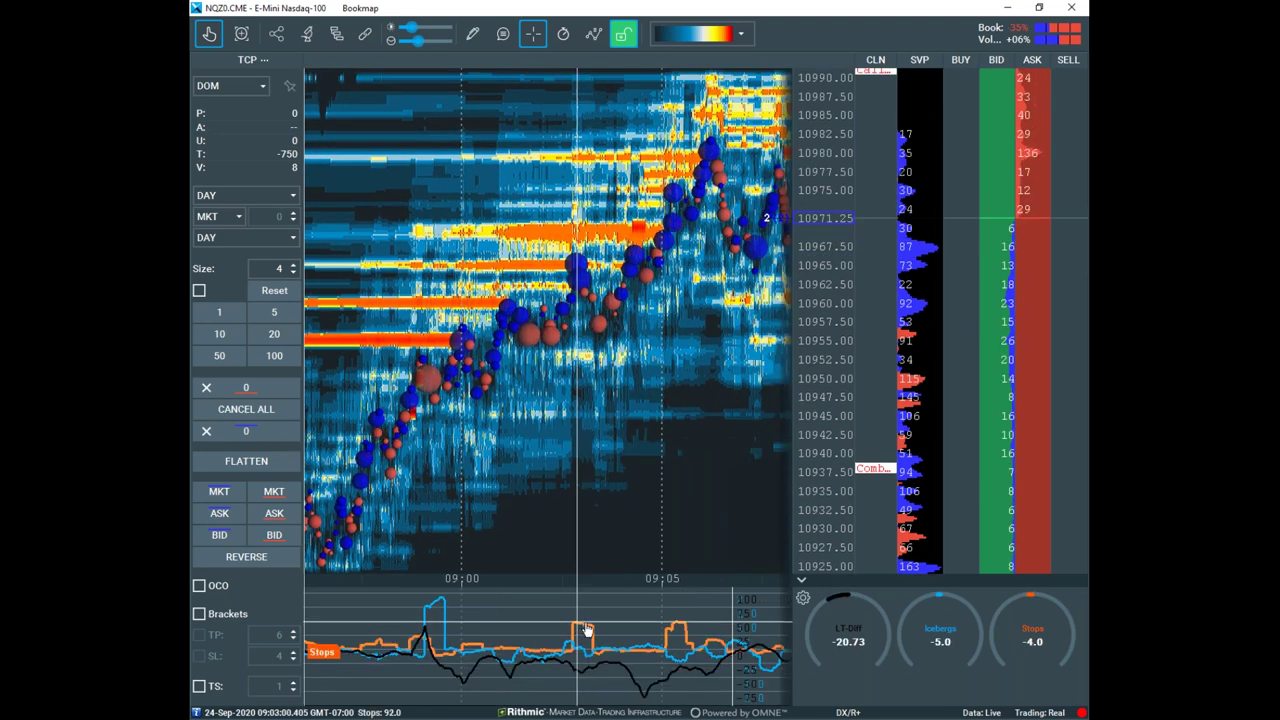
scroll(603, 510, "down", 2)
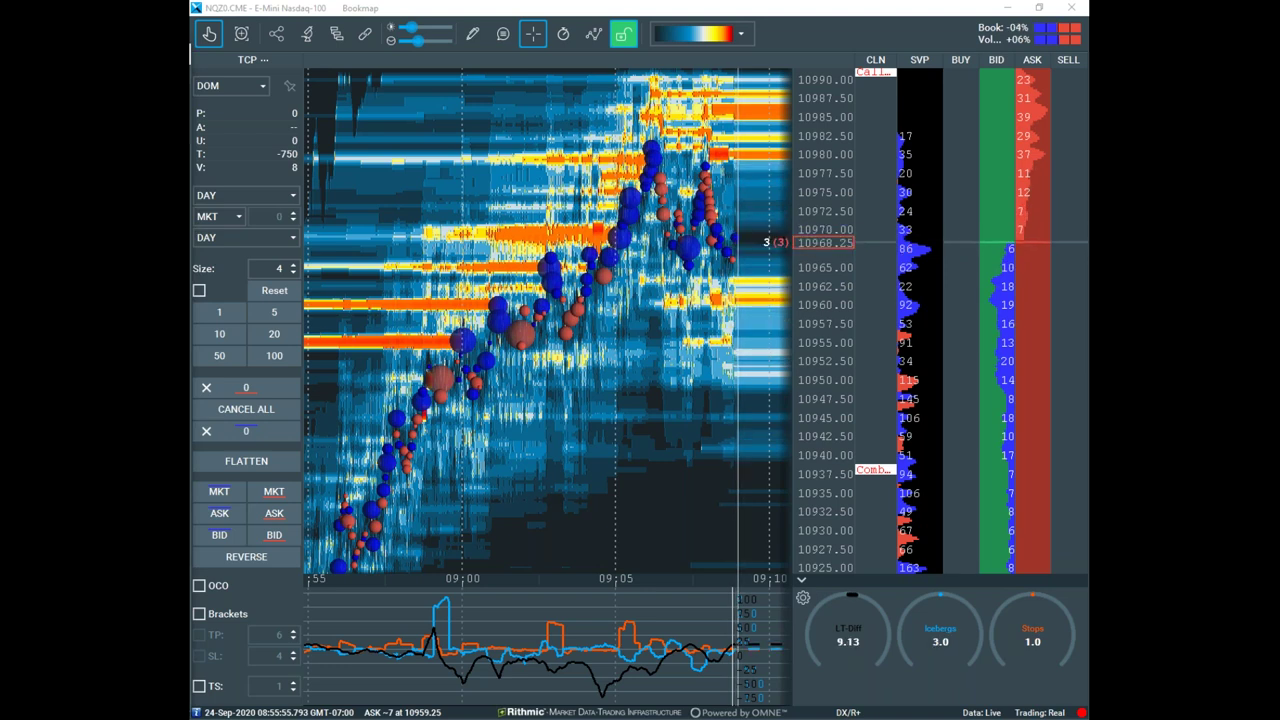
Show thinkorswim's five-minute /NQ chart maximized to check its levels, then move it away to return to Bookmap
left_click_drag(190, 66, 598, 138)
left_click(700, 139)
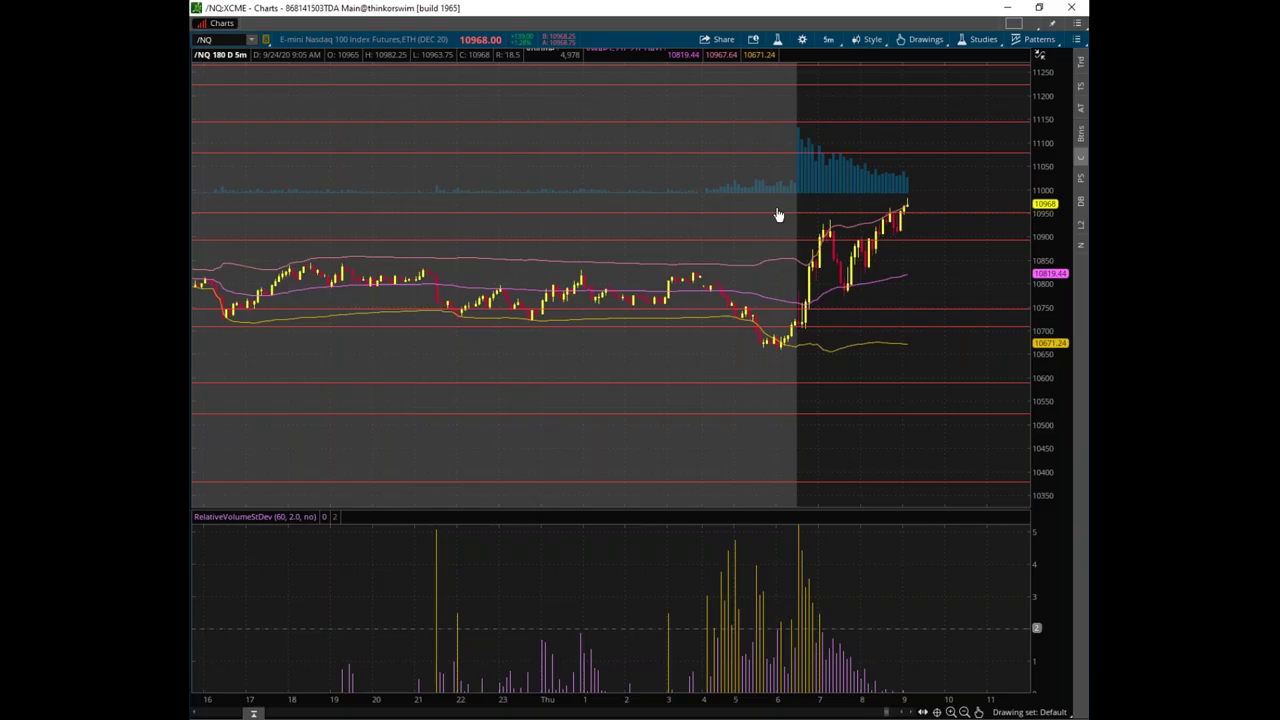
left_click_drag(928, 8, 190, 54)
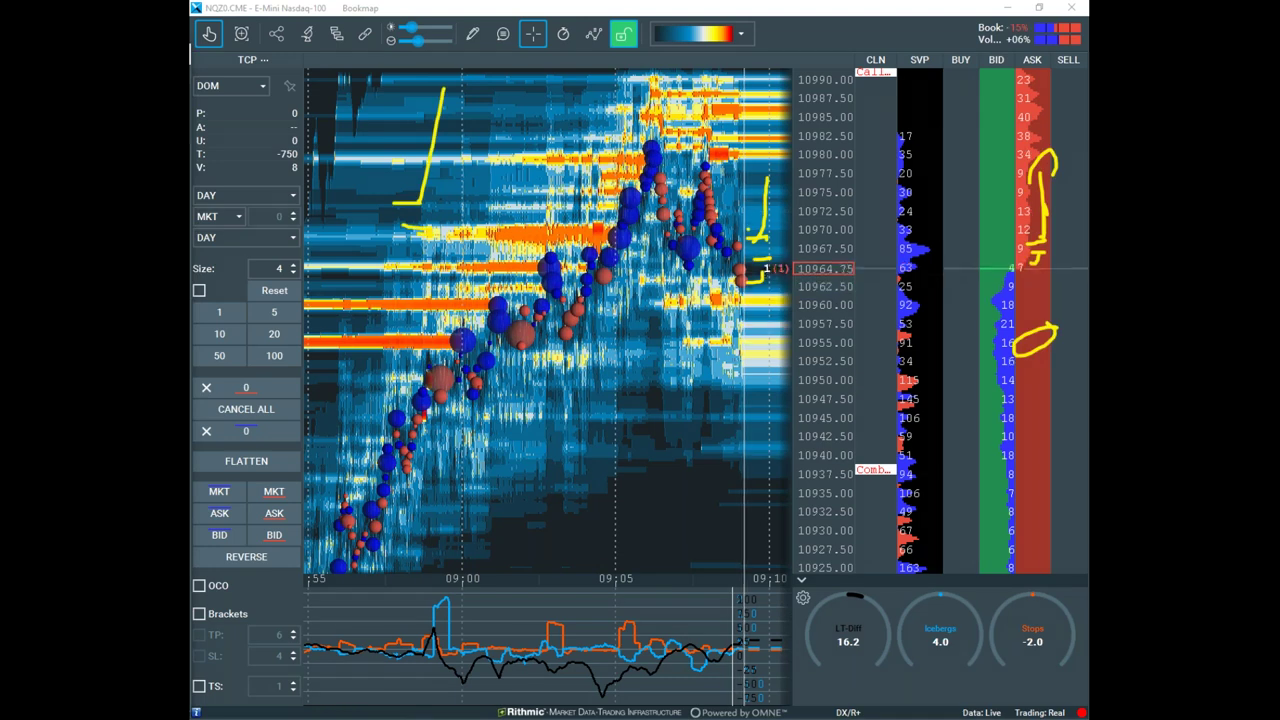
Clear the old marks and temporarily circle the large red dot just before 09:00 and the matching Icebergs peak on the Nasdaq-100
key("Escape")
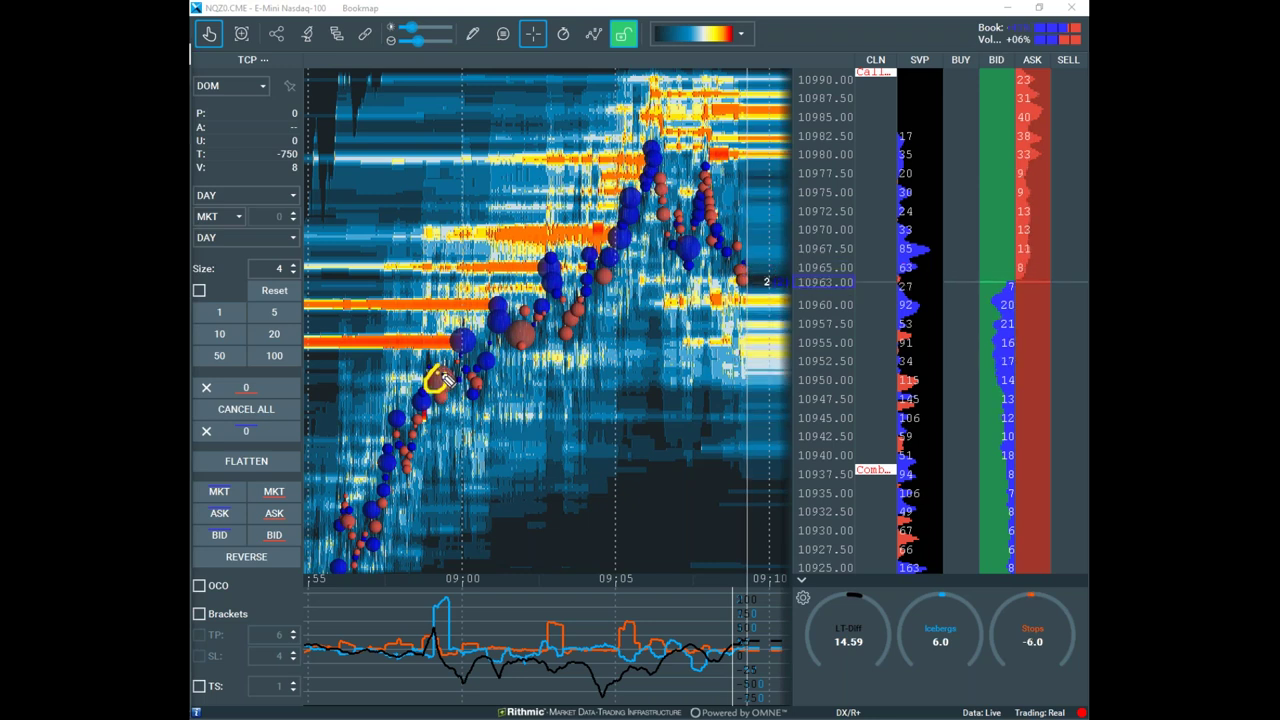
mouse_move(446, 565)
left_mouse_down()
mouse_move(480, 606)
mouse_move(488, 590)
left_mouse_up()
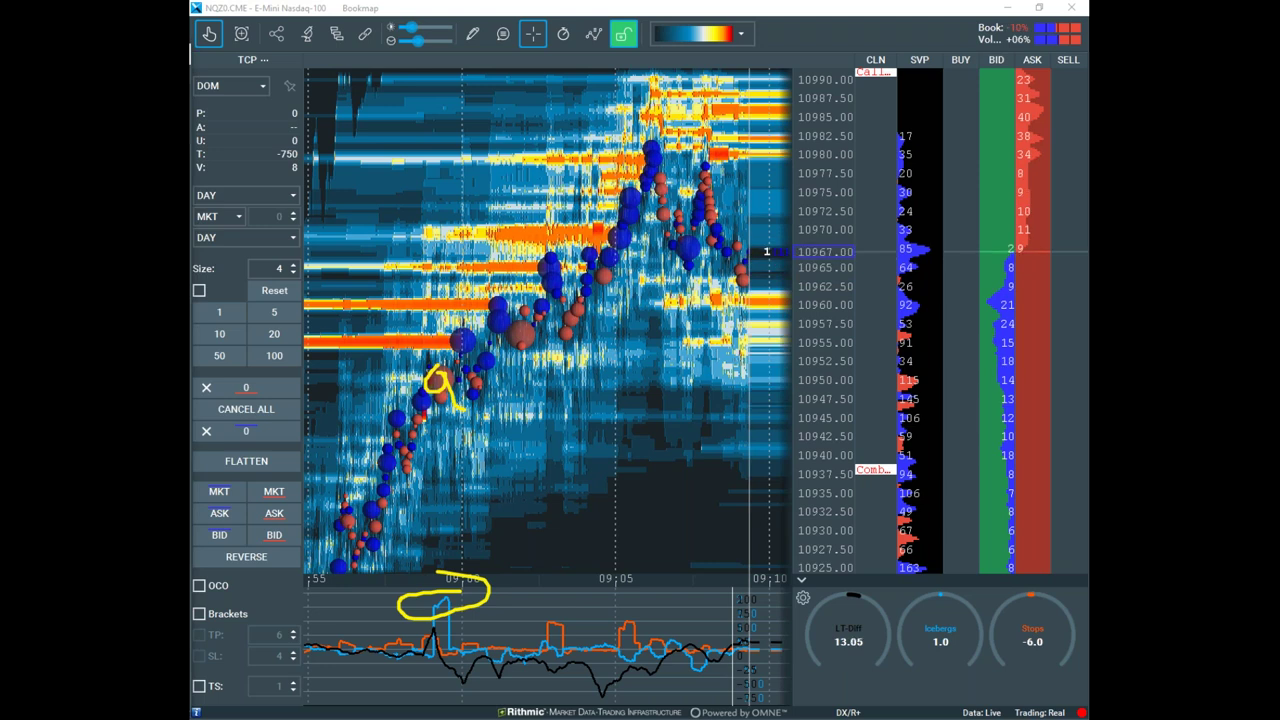
key("Escape")
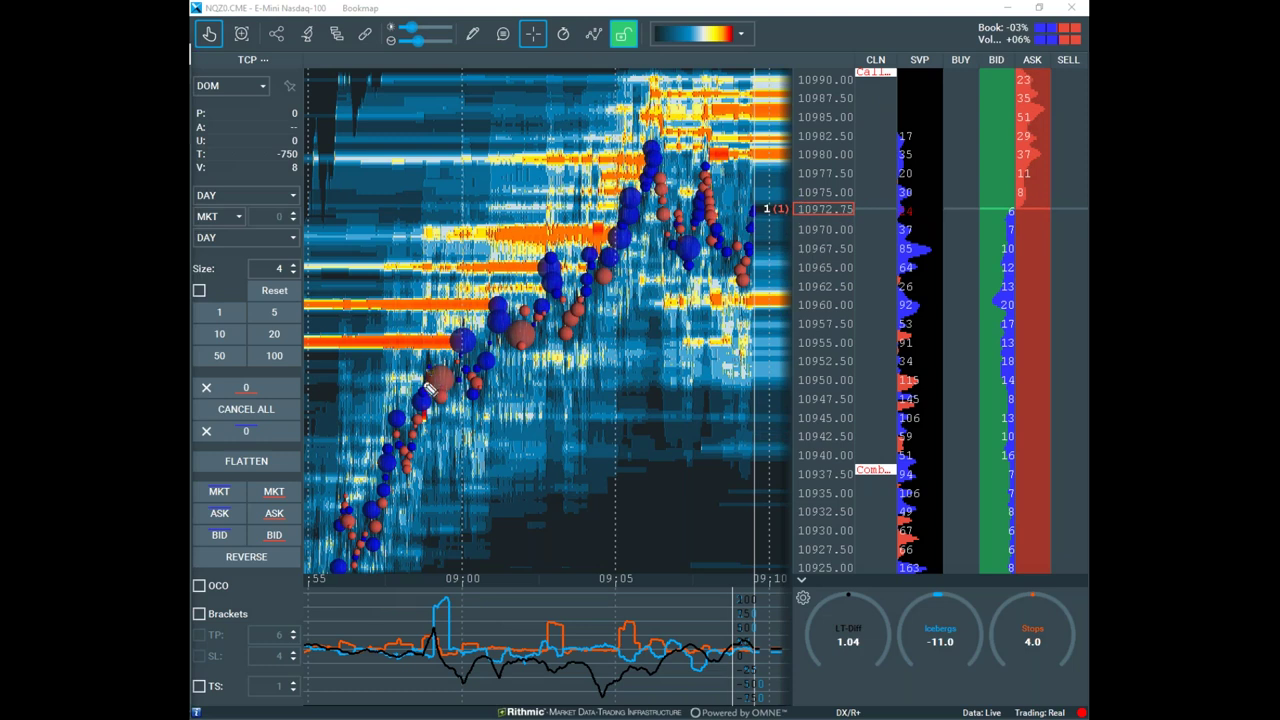
Temporarily mark the iceberg execution again with a downward path, circle its indicator peak, and extend a horizontal line from about 10950
left_click_drag(440, 366, 447, 373)
left_click_drag(491, 461, 509, 497)
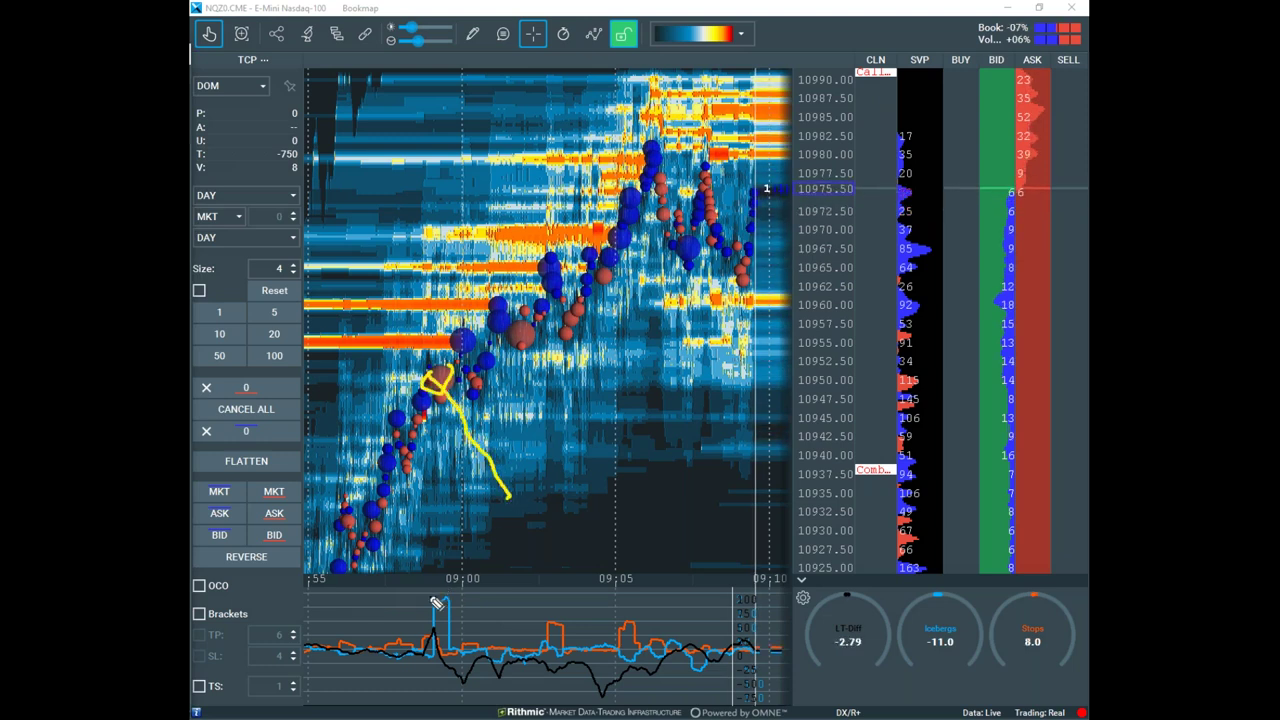
left_click_drag(447, 622, 455, 580)
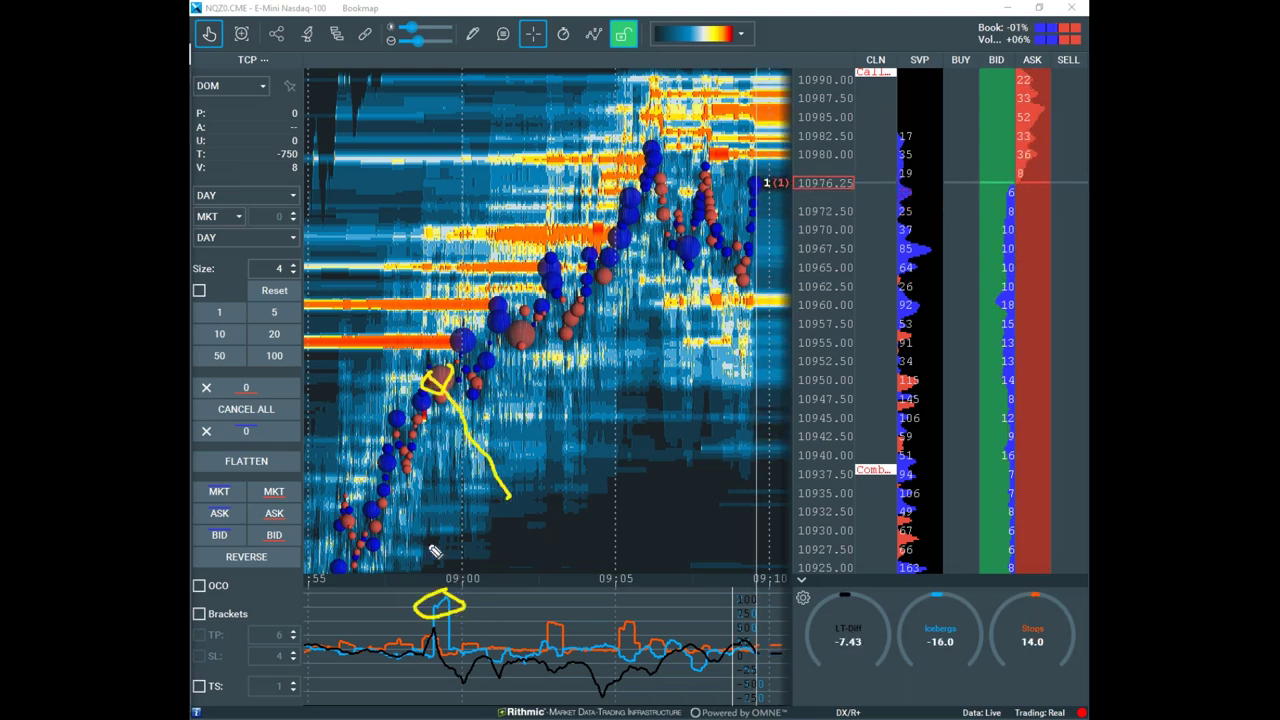
left_click_drag(442, 384, 689, 371)
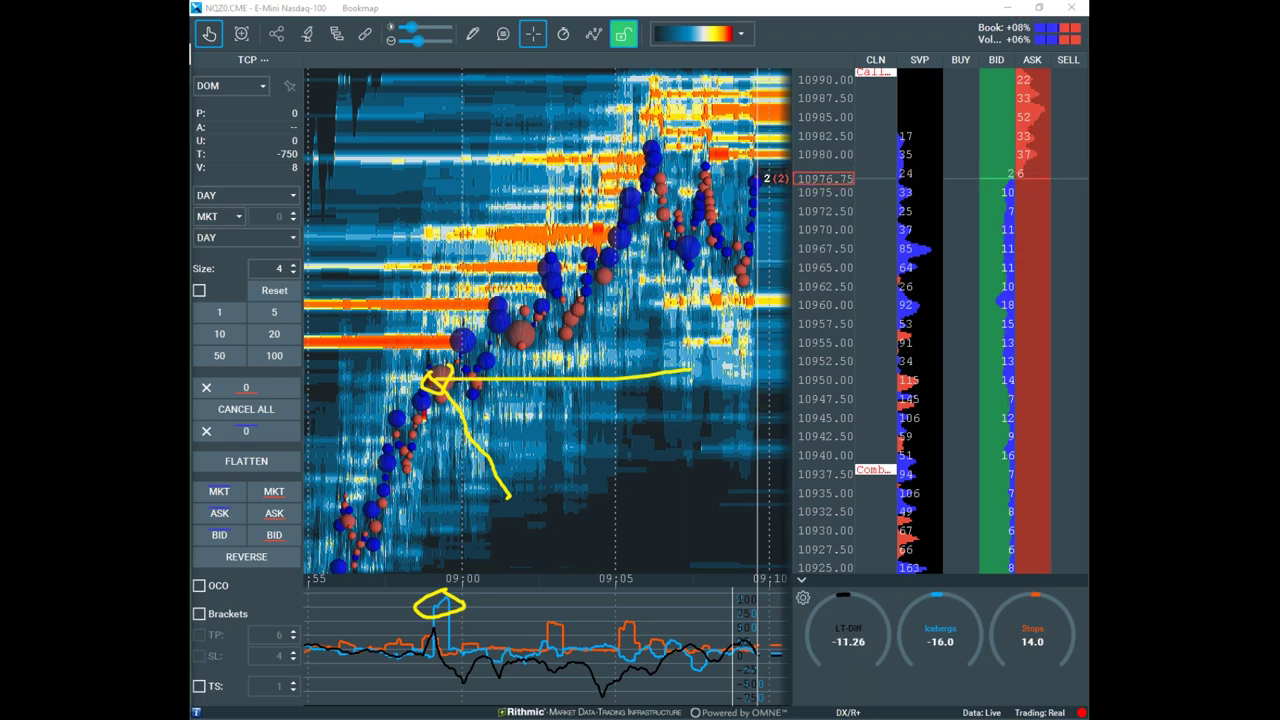
key("Escape")
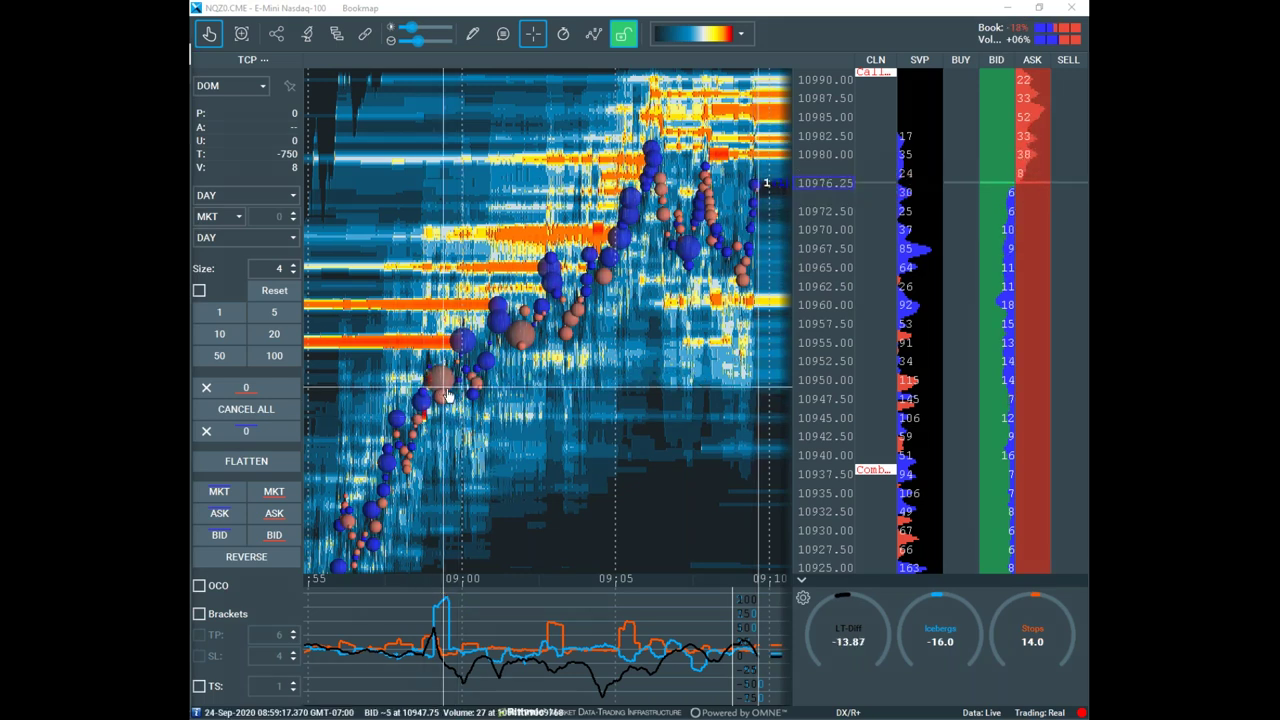
Replace the iceberg marks with temporary strokes tracing the swing around 09:00 and pointing to the Icebergs peak, and clear them
key("ctrl+z")
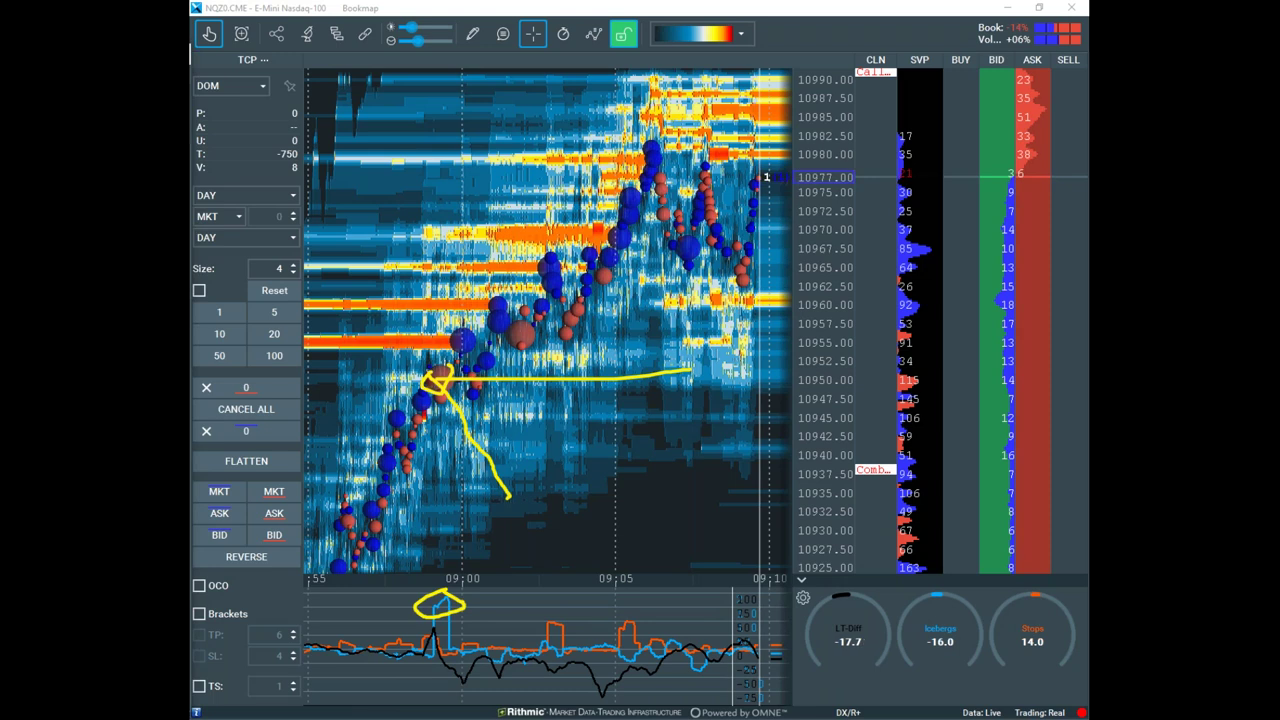
key("Delete")
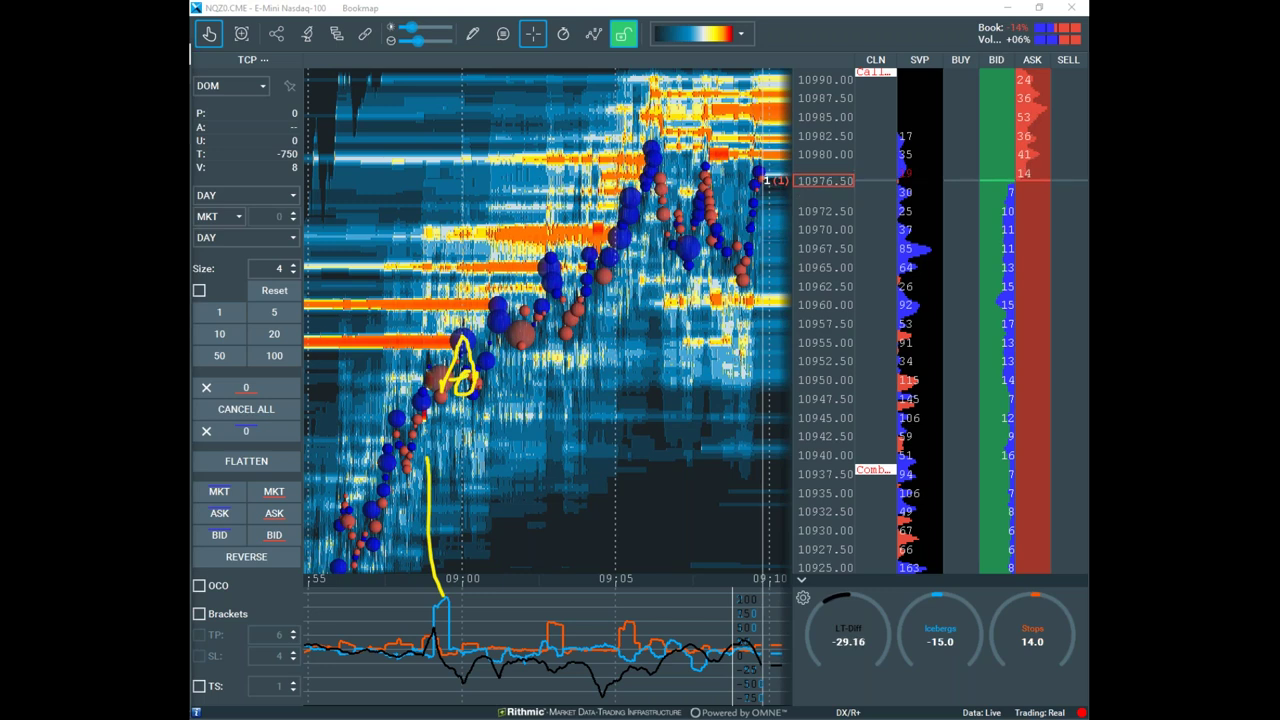
key("Escape")
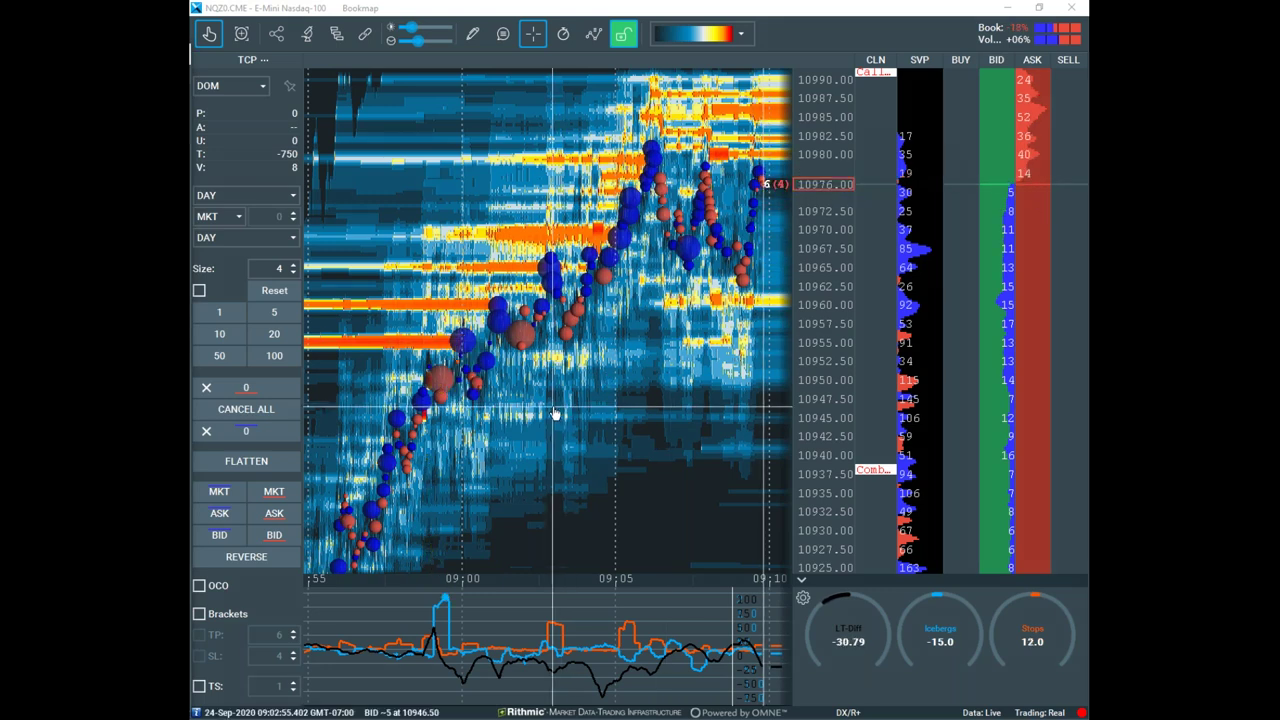
Examine the Nasdaq-100 executions and matching indicator peaks between about 08:55 and 09:05 at different price and time scales
scroll(557, 414, "up", 3)
left_click_drag(493, 408, 700, 377)
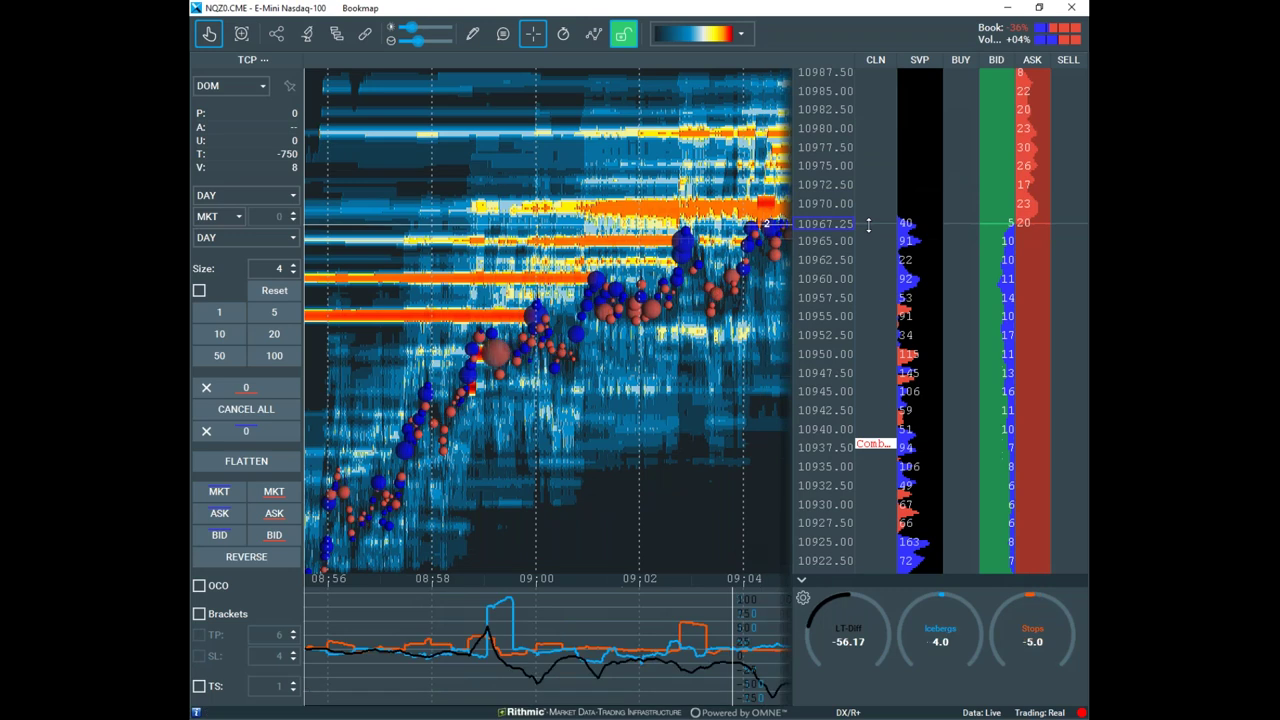
scroll(843, 224, "up", 5)
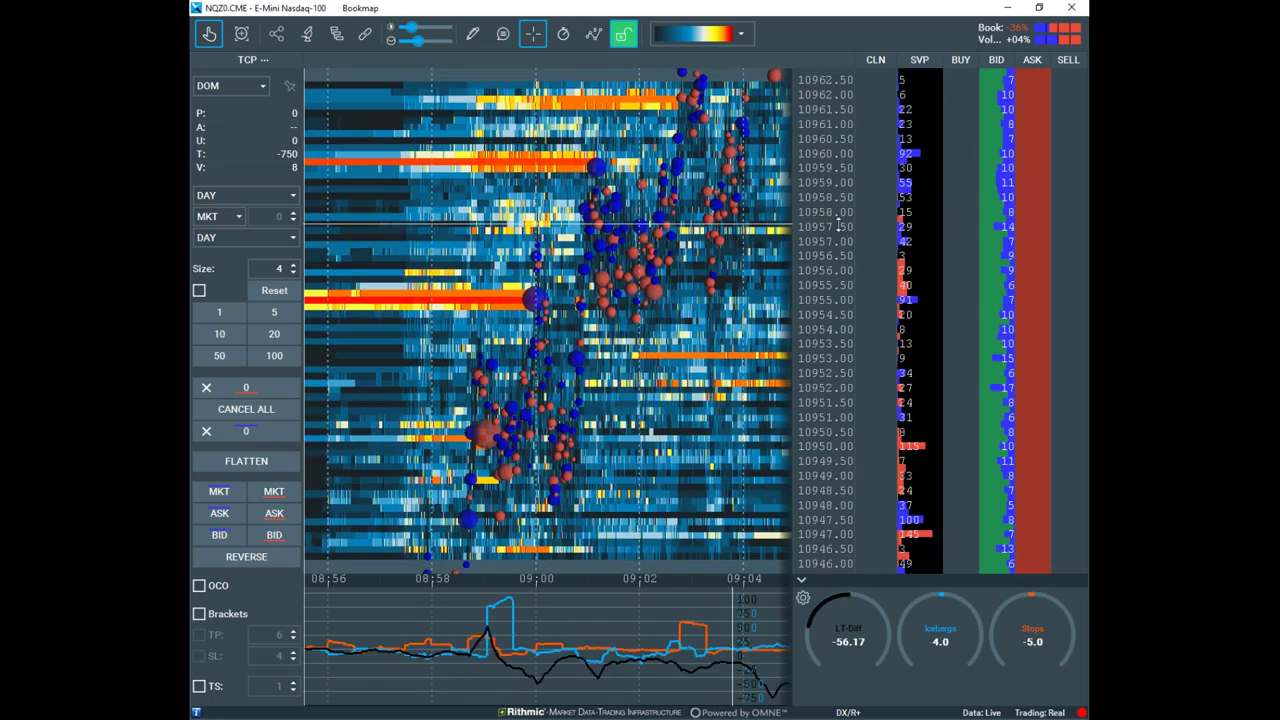
scroll(835, 226, "down", 6)
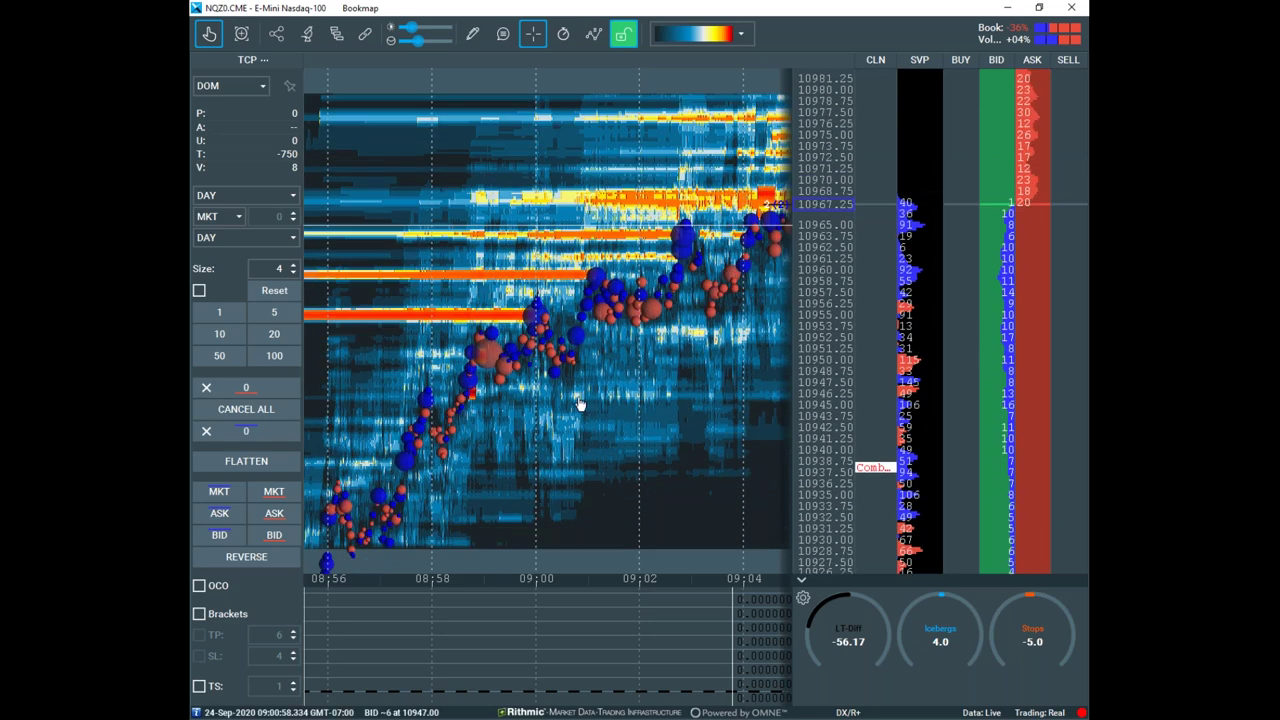
scroll(834, 230, "down", 2)
scroll(521, 400, "down", 2)
left_click_drag(522, 399, 477, 403)
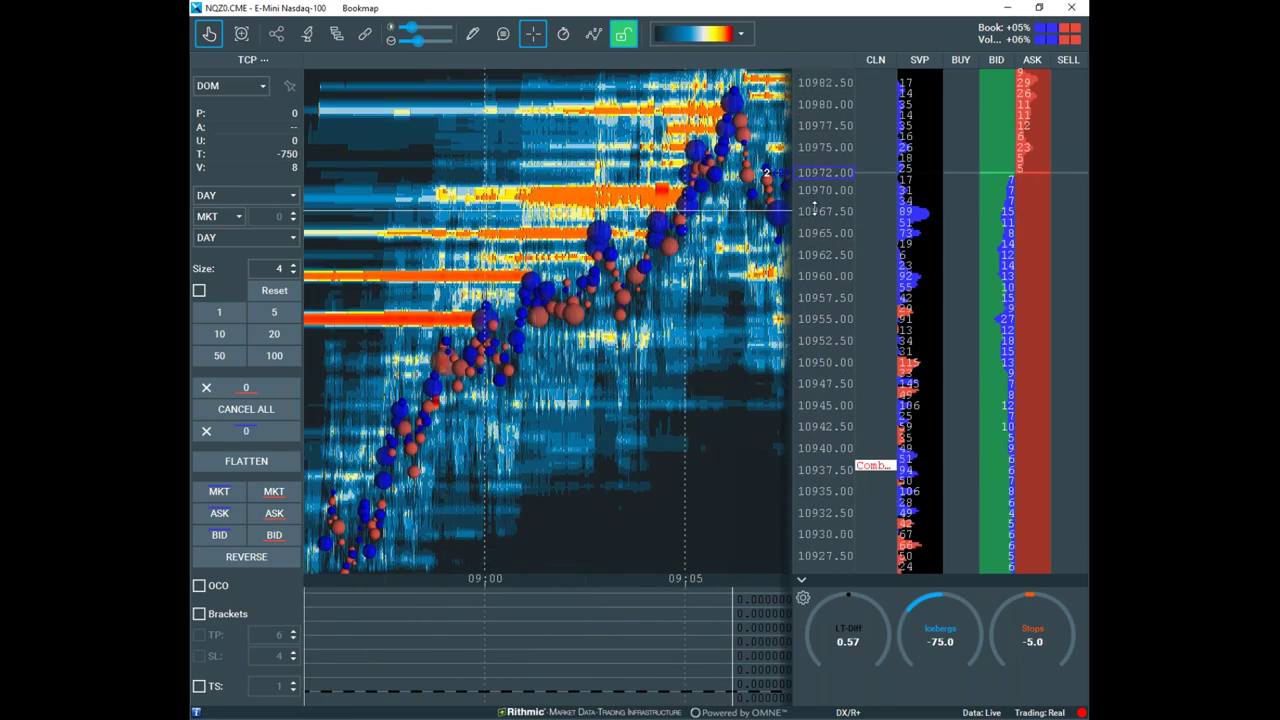
scroll(813, 210, "up", 1)
scroll(628, 282, "down", 2)
scroll(541, 402, "up", 2)
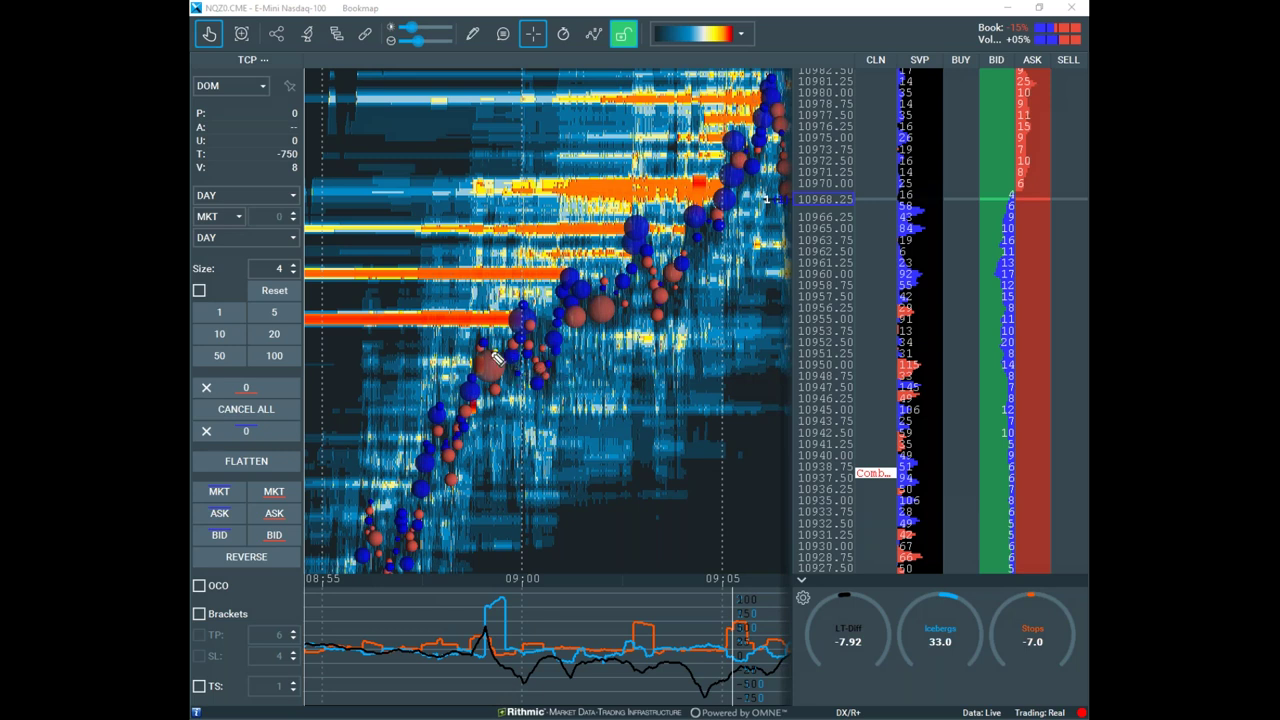
Temporarily circle the large red dot just before 09:00, link it to the Icebergs peak, trace the rising swings, and clear the strokes
left_click_drag(486, 385, 486, 551)
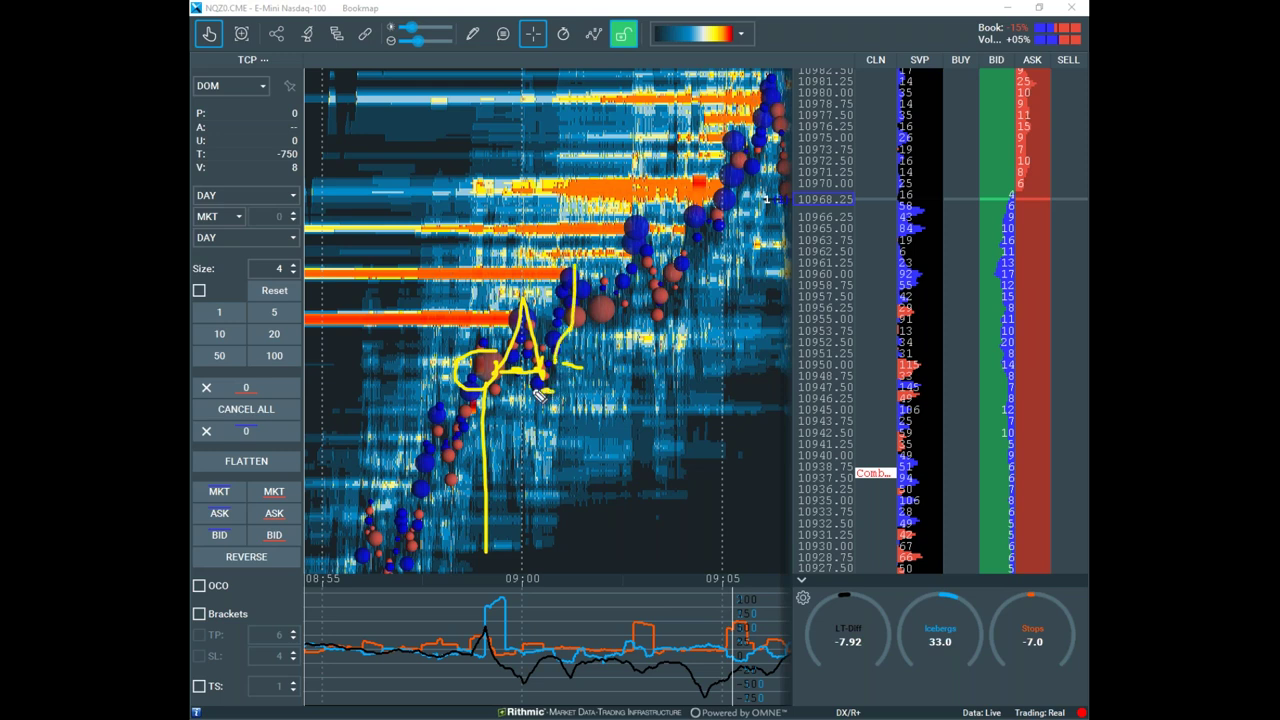
left_click_drag(572, 344, 727, 103)
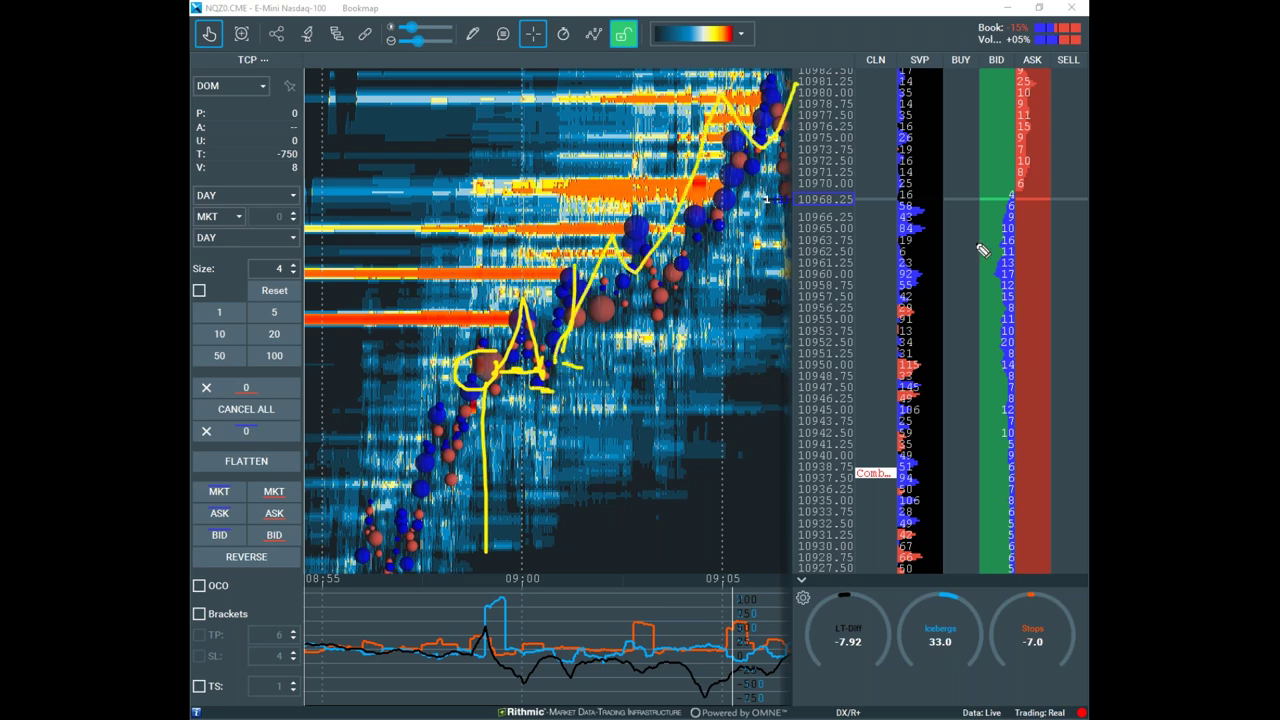
key("Escape")
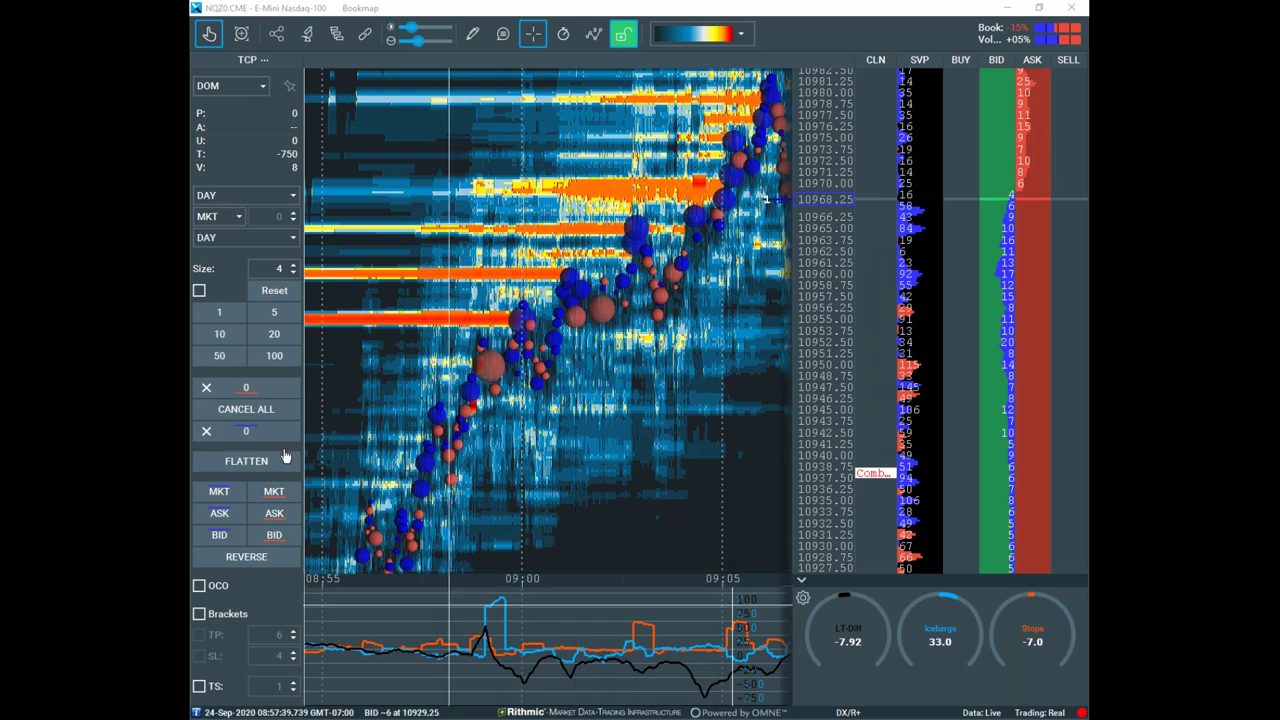
Show thinkorswim's five-minute /NQ chart maximized, box the morning range, and mark the levels near 10950 and 10900 with an upward breakout arrow
left_click_drag(190, 275, 640, 200)
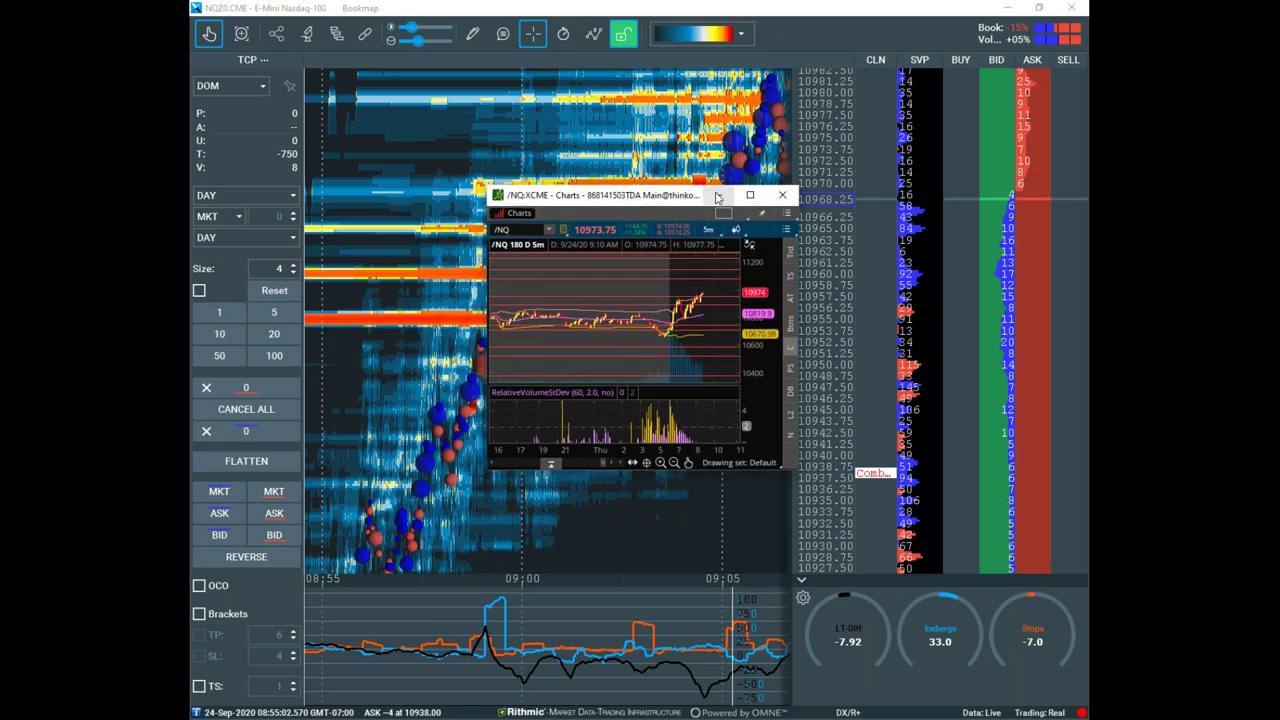
left_click(750, 196)
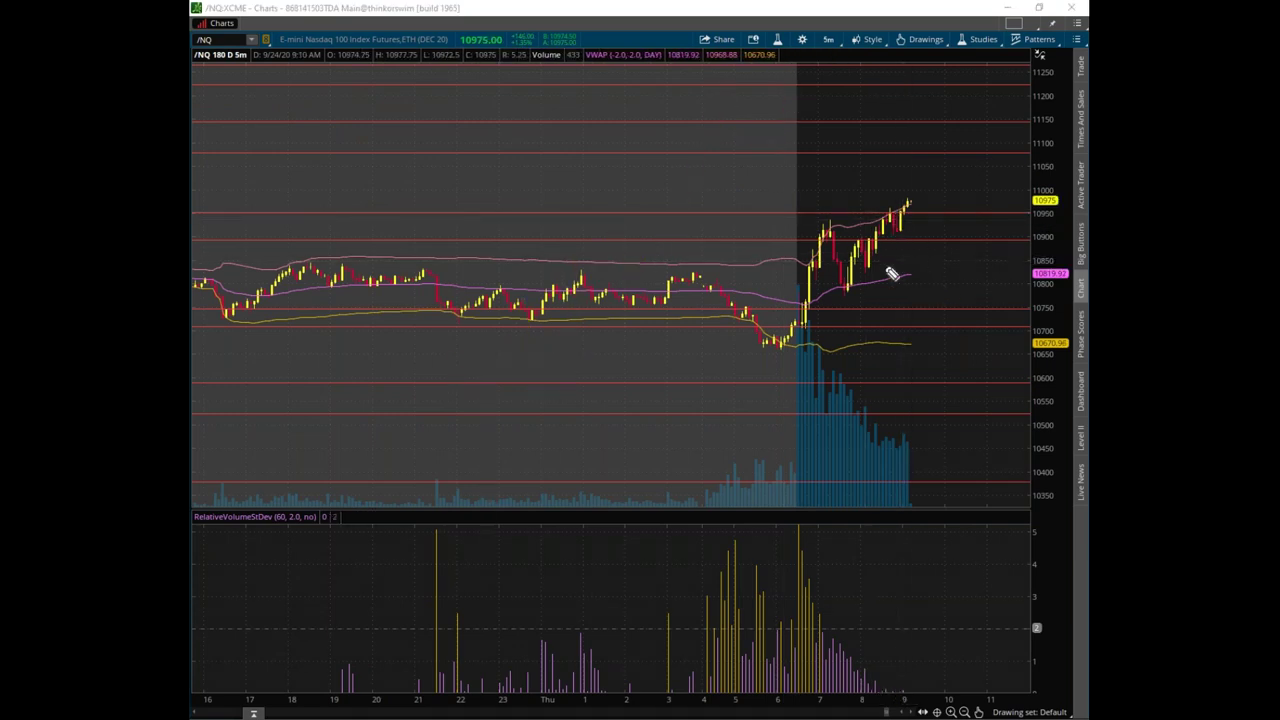
mouse_move(818, 236)
left_mouse_down()
mouse_move(883, 243)
mouse_move(820, 292)
left_mouse_up()
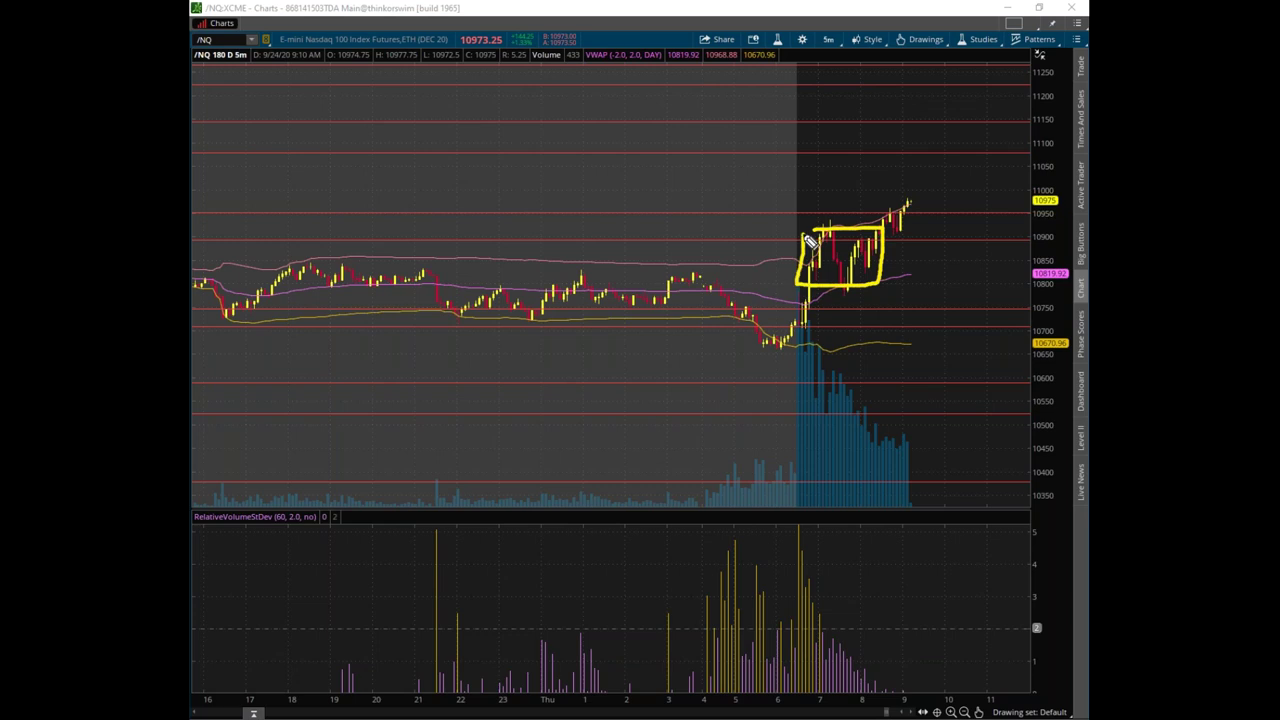
left_click_drag(887, 222, 903, 229)
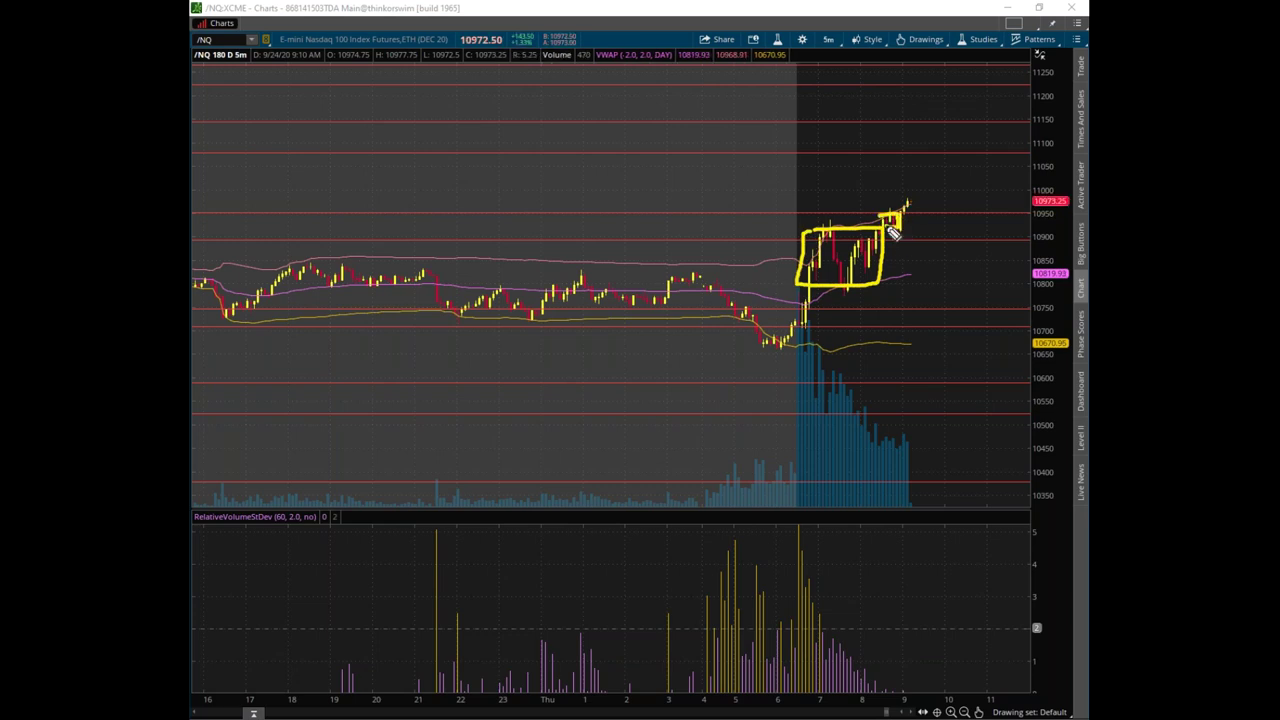
mouse_move(390, 211)
left_mouse_down()
mouse_move(586, 212)
mouse_move(750, 239)
left_mouse_up()
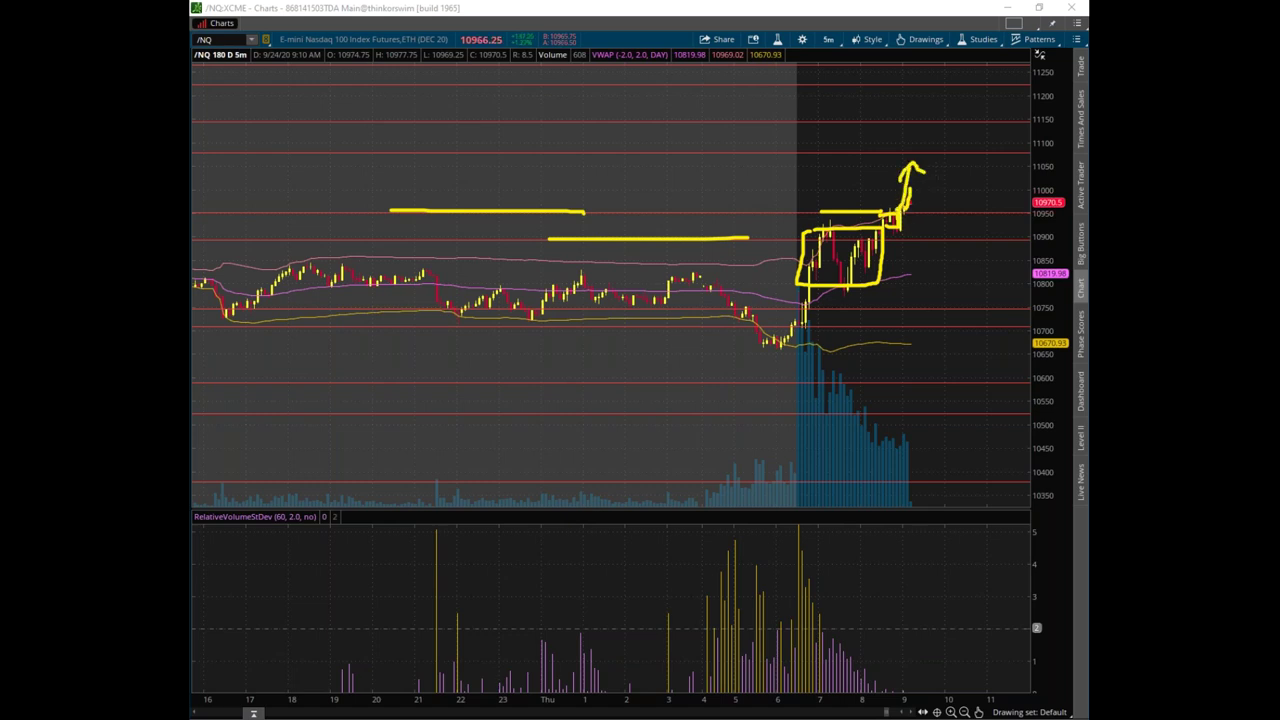
key("Escape")
Show Sierra Chart's NQ charts maximized and mark the breakout area on the 10, 30 and 60 minute charts and the daily profile
mouse_move(1086, 290)
left_mouse_down()
mouse_move(820, 281)
mouse_move(460, 168)
left_mouse_up()
left_click(885, 163)
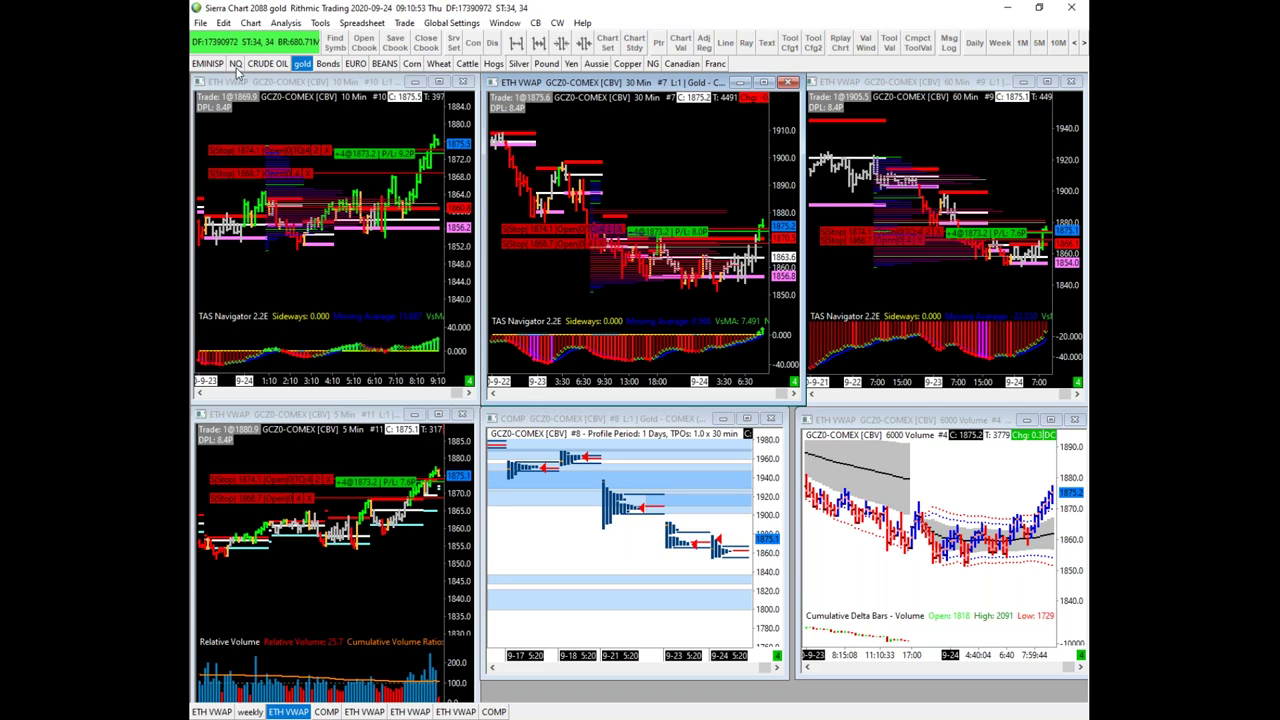
left_click(236, 65)
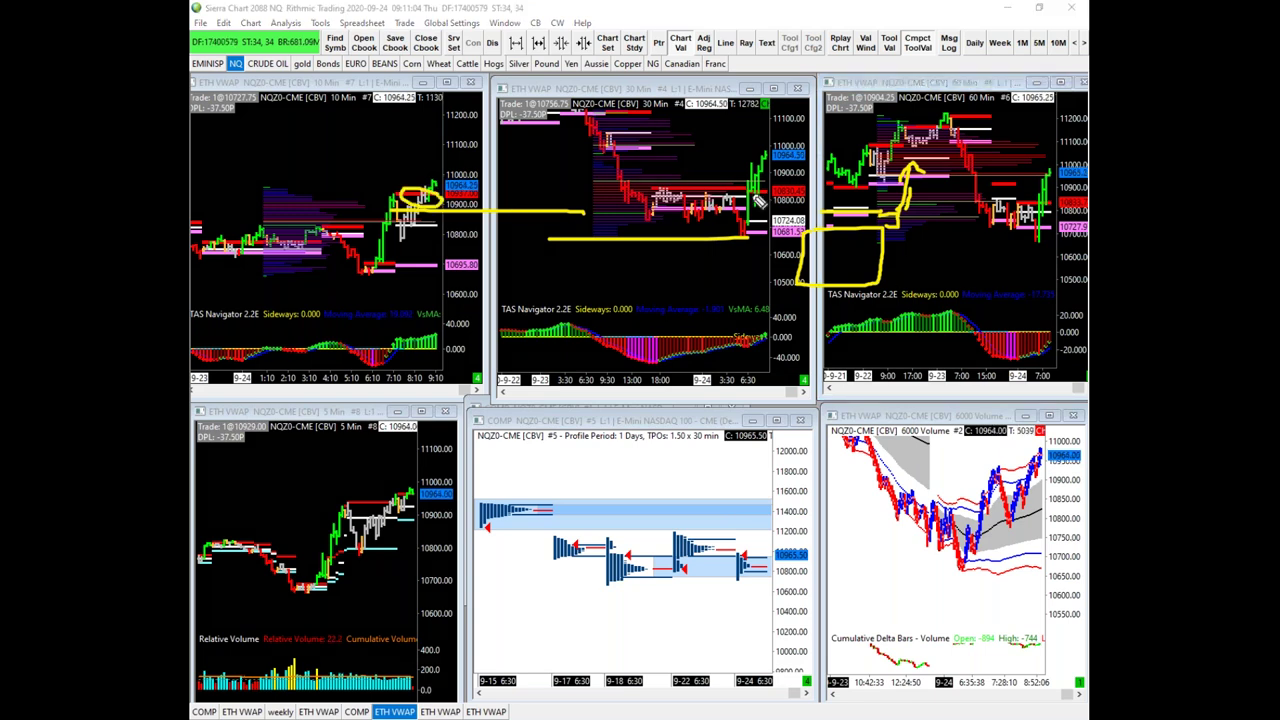
left_click_drag(767, 198, 798, 120)
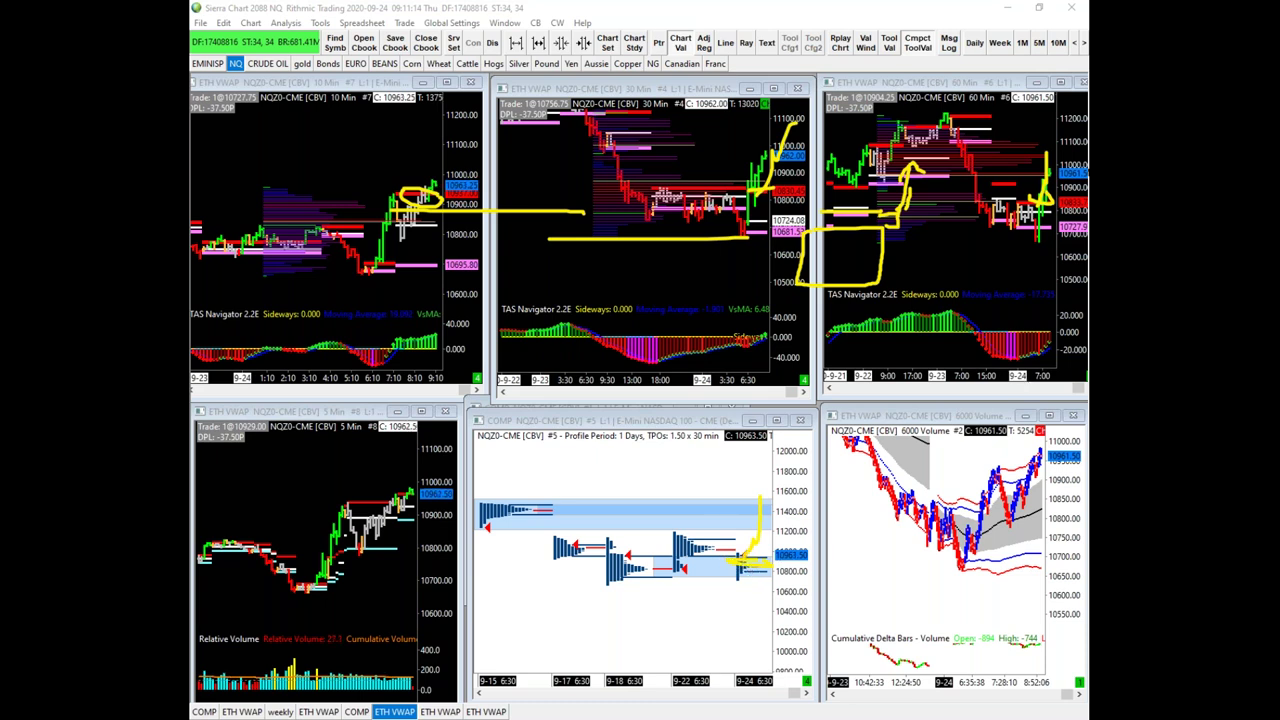
key("Escape")
Shrink the Sierra Chart and thinkorswim windows and move them away to return to Bookmap's Nasdaq-100 chart
left_click(1041, 9)
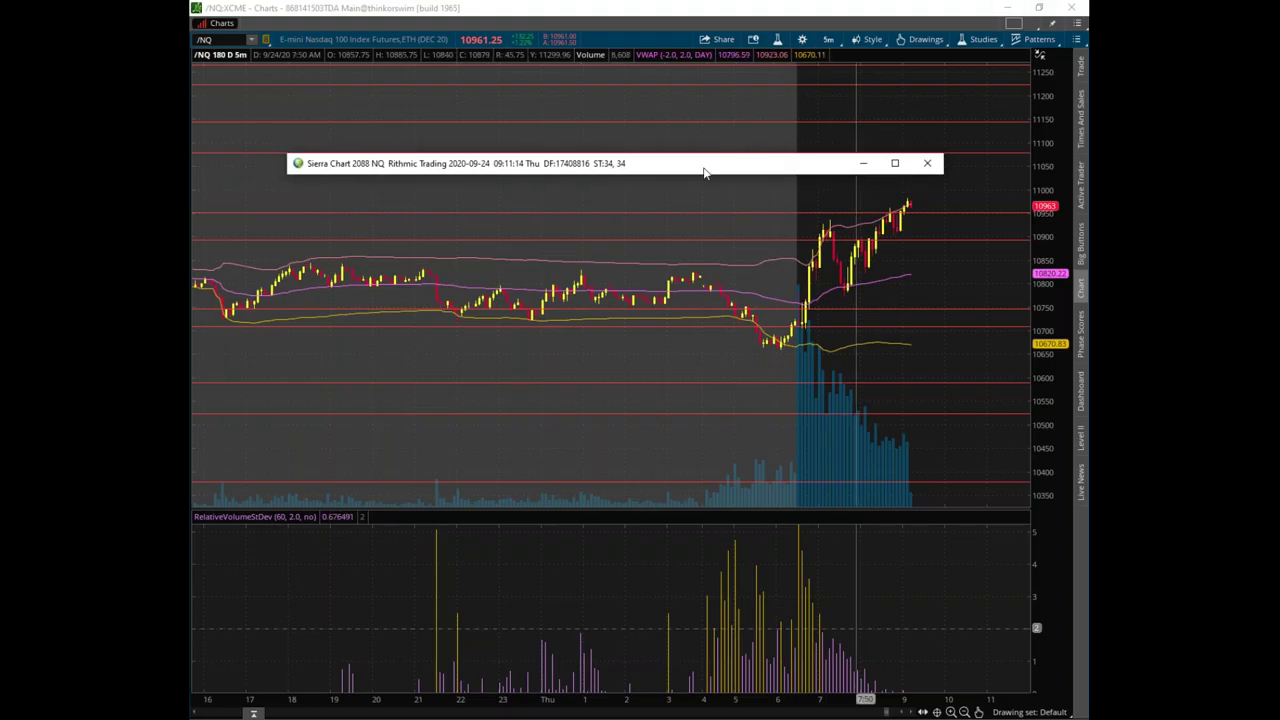
left_click(1039, 7)
left_click_drag(657, 198, 190, 262)
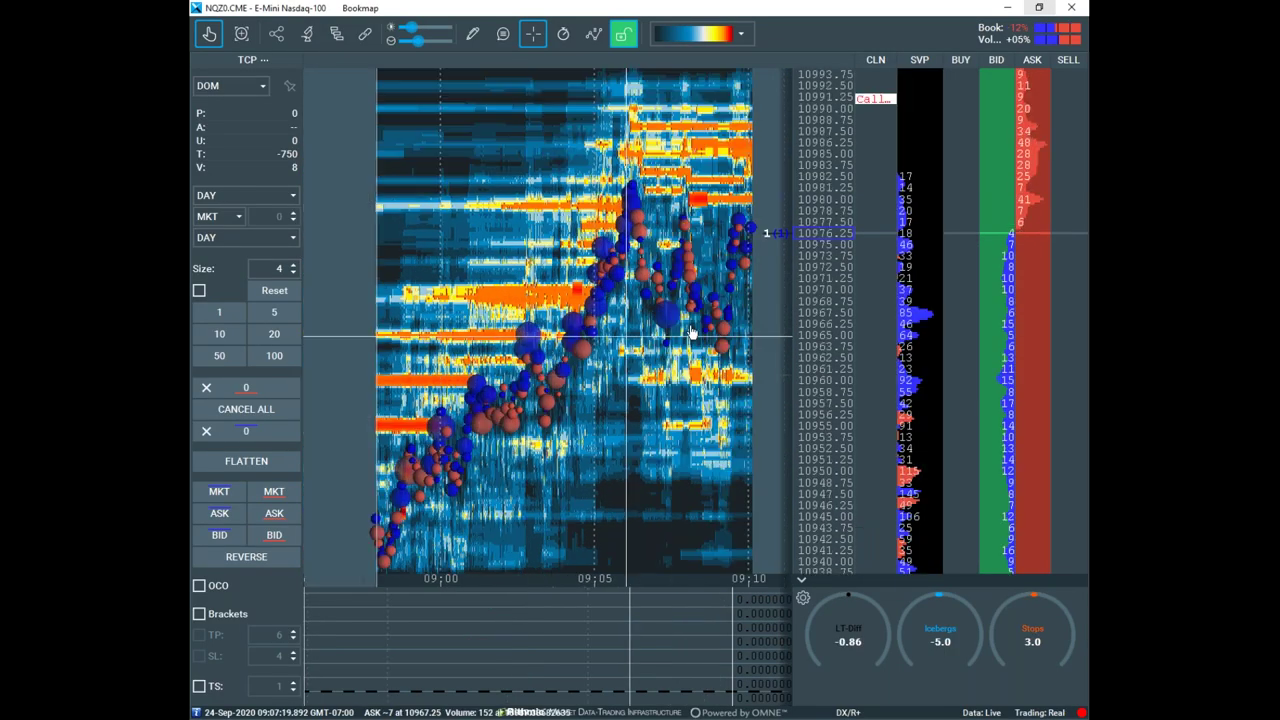
Clear the old marks on the latest Nasdaq-100 data and temporarily sketch and circle a hypothetical indicator peak with a price spike and decline
left_click_drag(827, 221, 827, 285)
left_click_drag(743, 289, 557, 210)
scroll(656, 305, "down", 2)
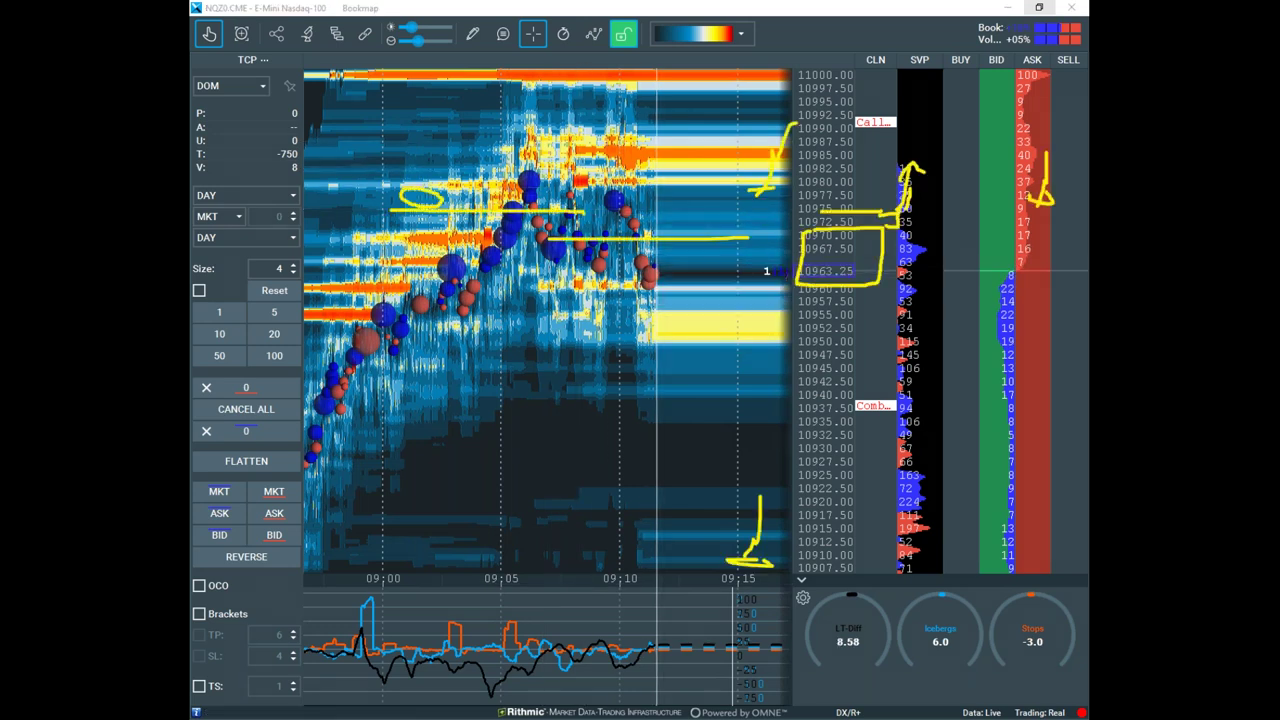
key("Escape")
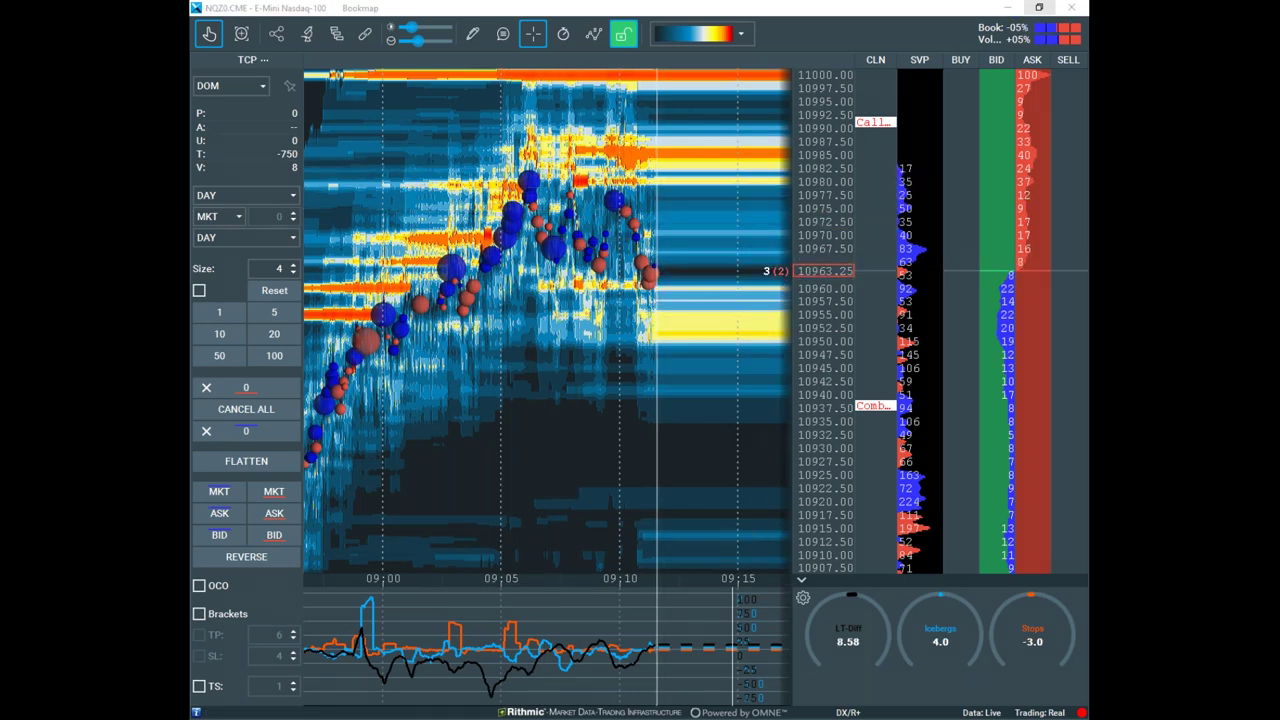
left_click_drag(631, 651, 665, 579)
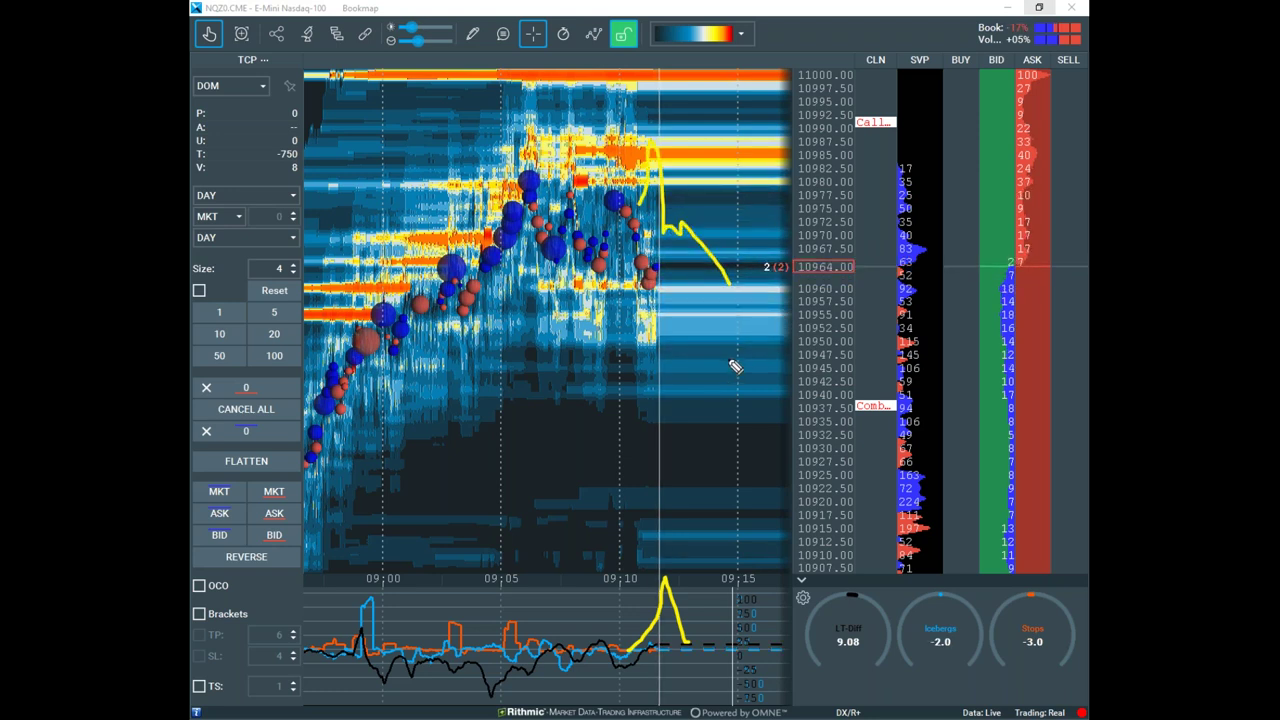
mouse_move(666, 554)
left_mouse_down()
mouse_move(654, 561)
mouse_move(686, 548)
left_mouse_up()
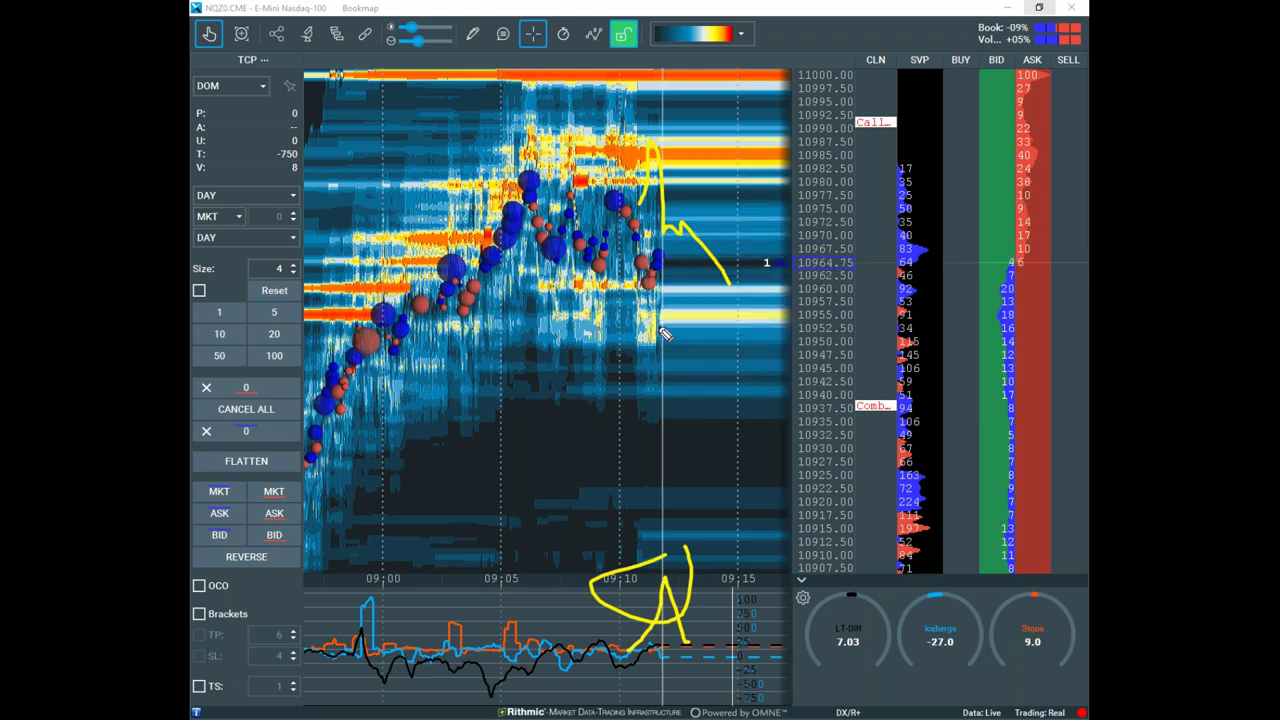
left_click_drag(678, 550, 758, 594)
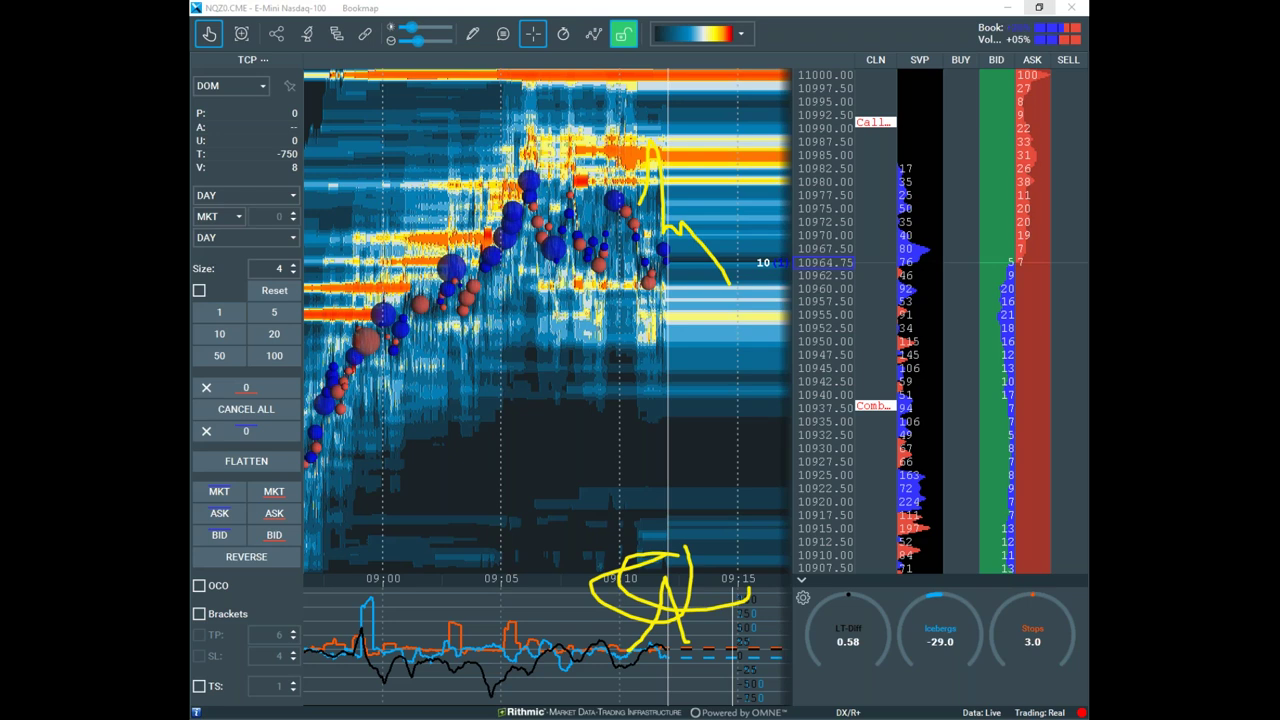
key("Escape")
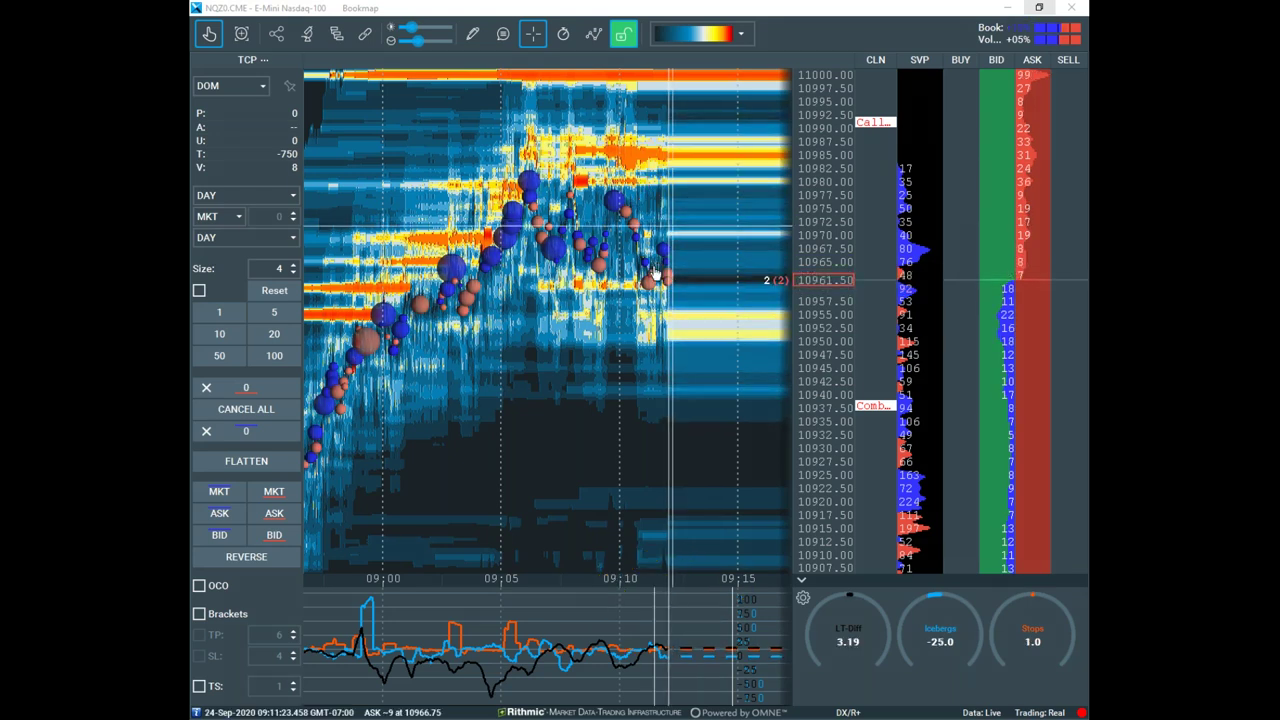
Switch to the maximized E-Mini S&P 500 chart and examine its executions and indicator peaks from about 08:30 to 09:15
scroll(668, 334, "down", 2)
left_click_drag(628, 358, 606, 316)
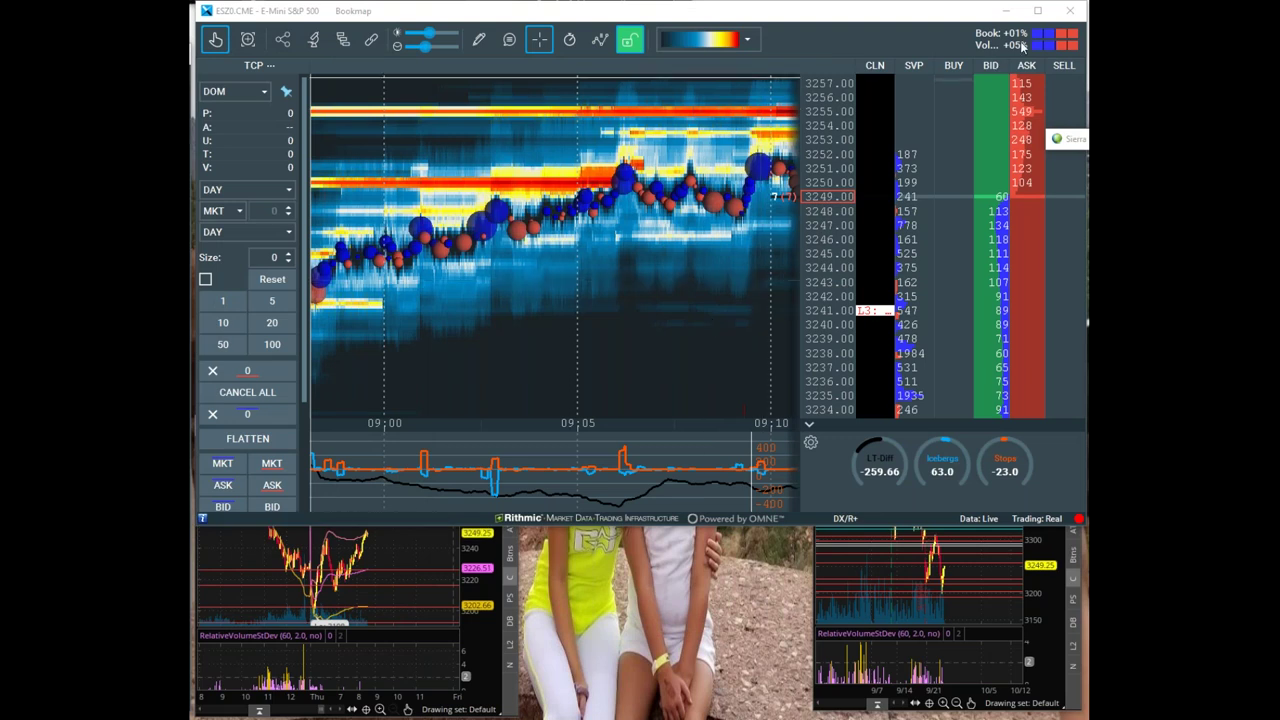
left_click(1037, 10)
scroll(684, 302, "down", 5)
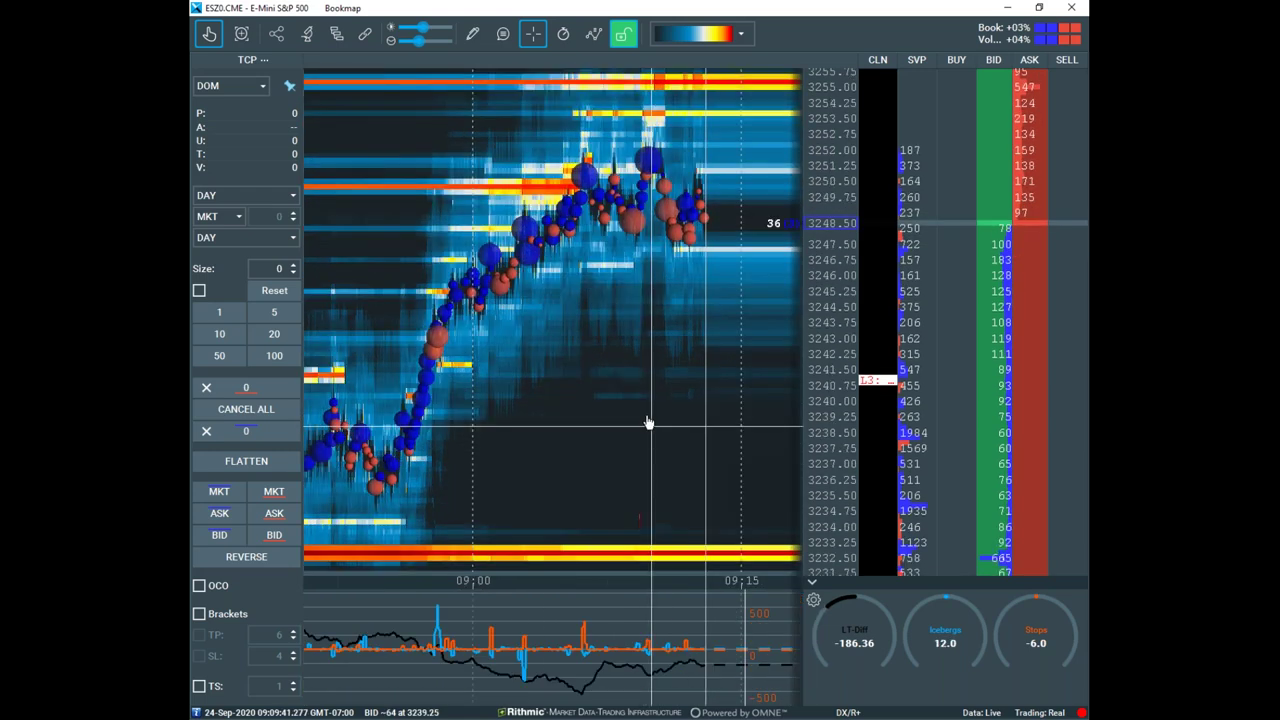
scroll(630, 415, "down", 4)
scroll(602, 401, "down", 2)
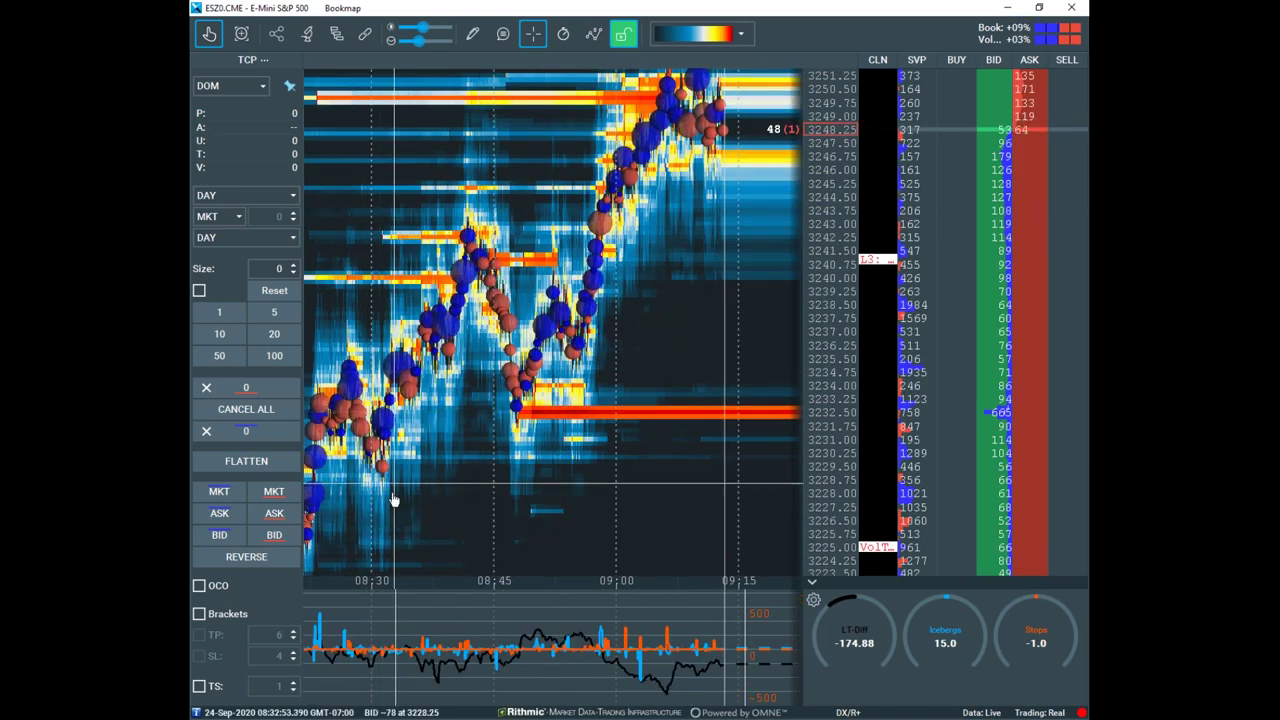
left_click_drag(484, 498, 451, 500)
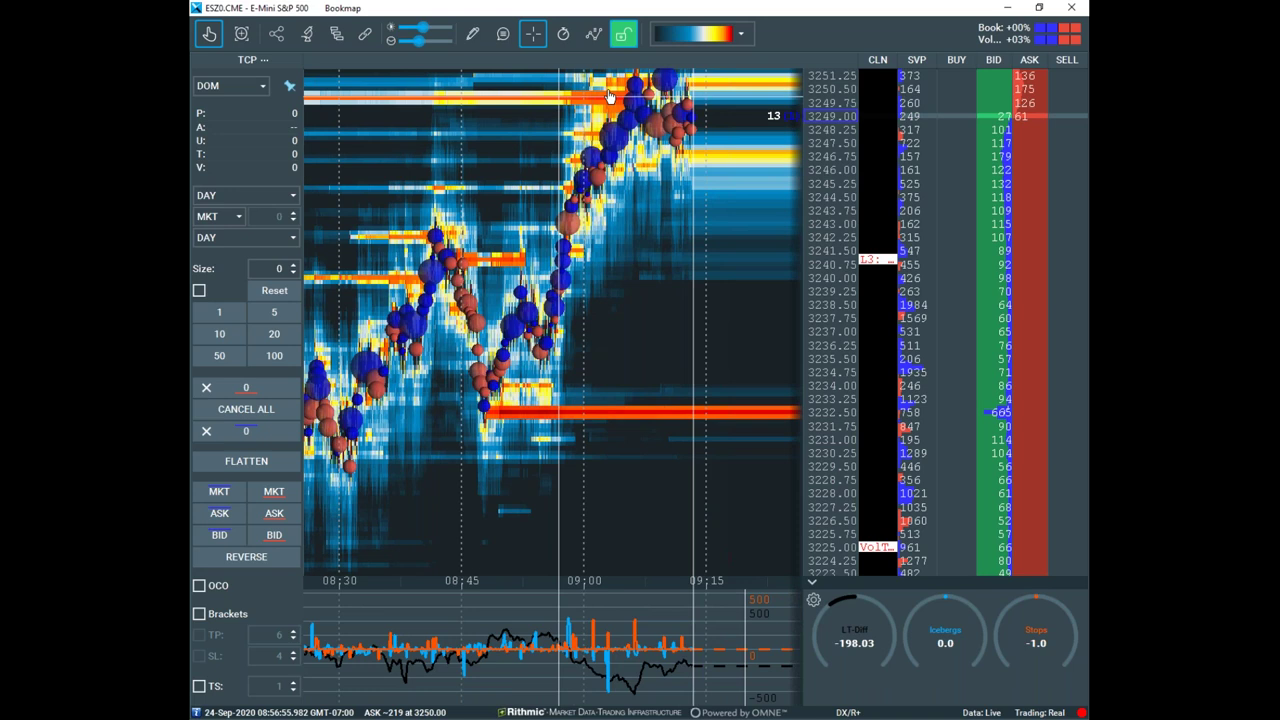
left_click_drag(694, 184, 677, 239)
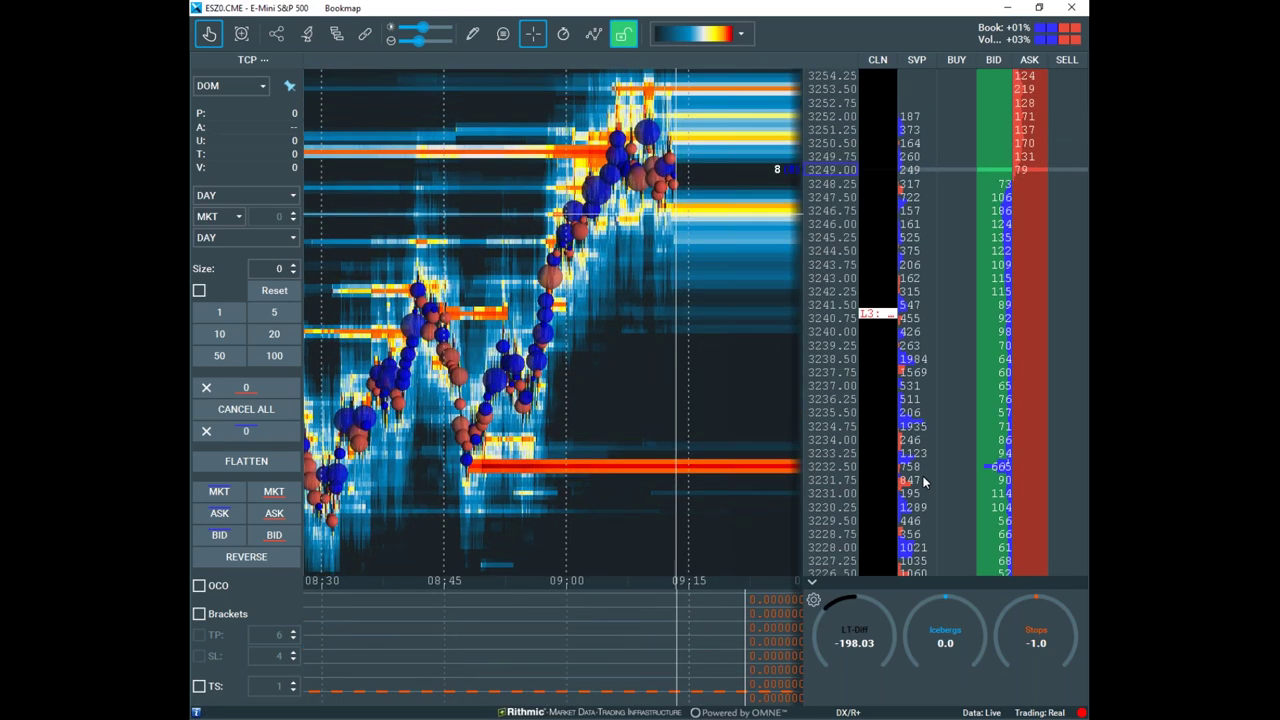
View the Liquidity Tracker Pro settings behind the S&P 500's LT-Diff indicator and close them without changes
left_click(813, 599)
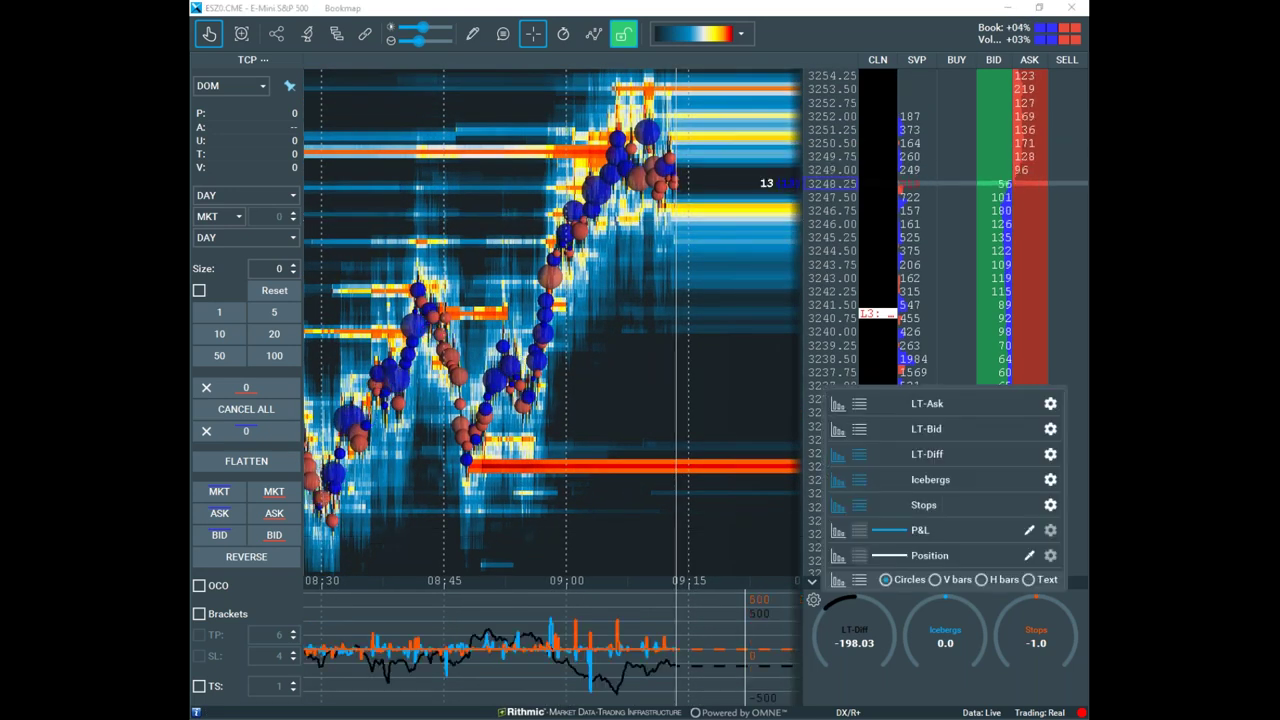
left_click(1050, 454)
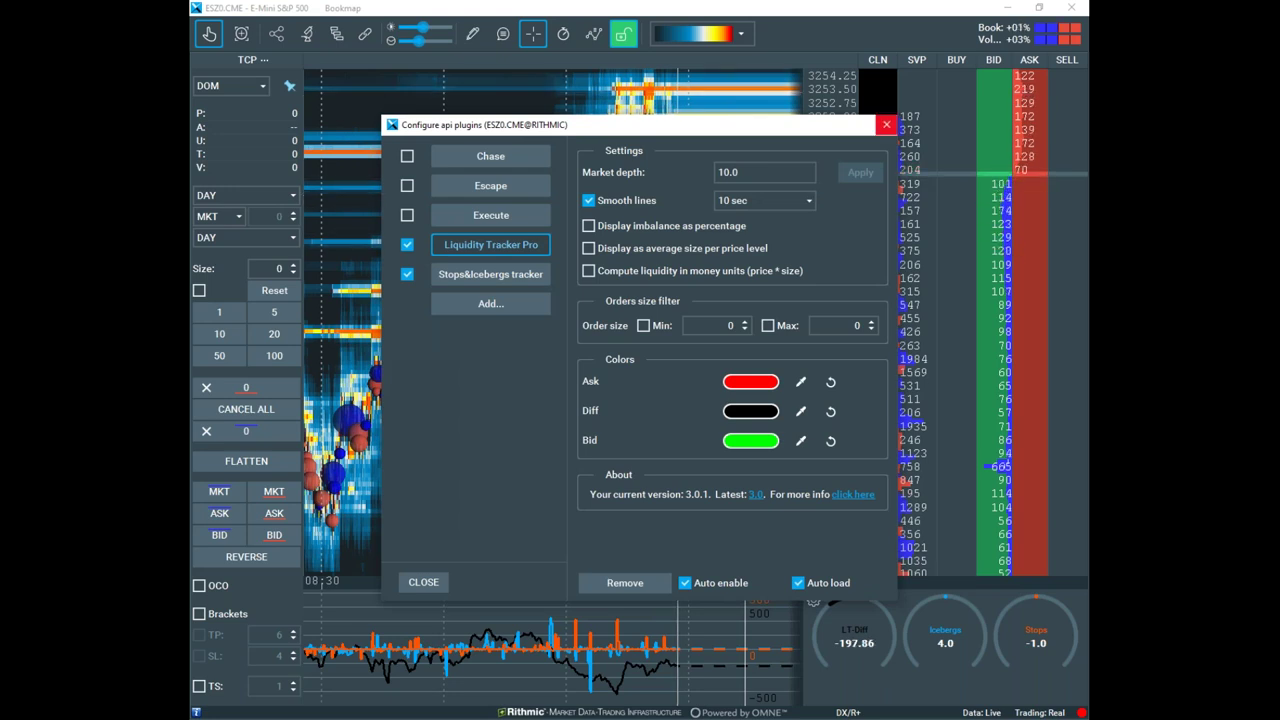
left_click(886, 124)
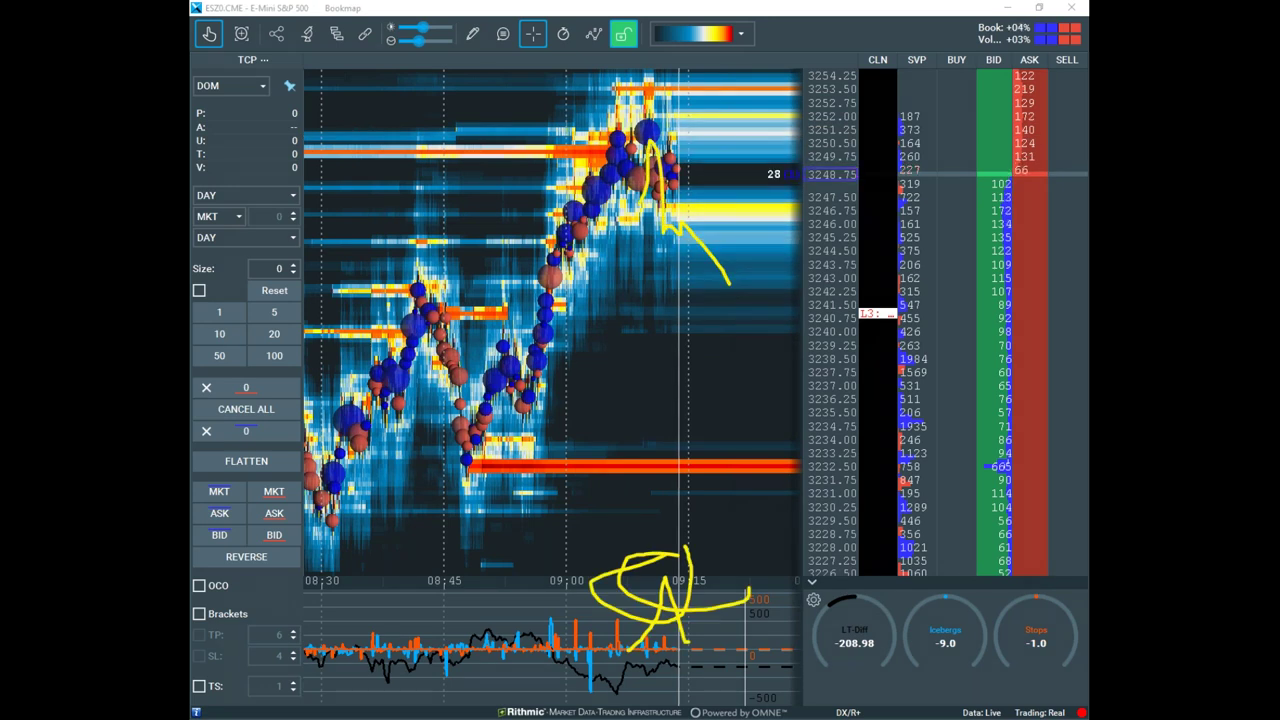
Clear the old marks, trace and circle the LT-Diff line on the S&P 500, and draw downward strokes over the ask sizes and from price
key("e")
left_click_drag(674, 691, 620, 692)
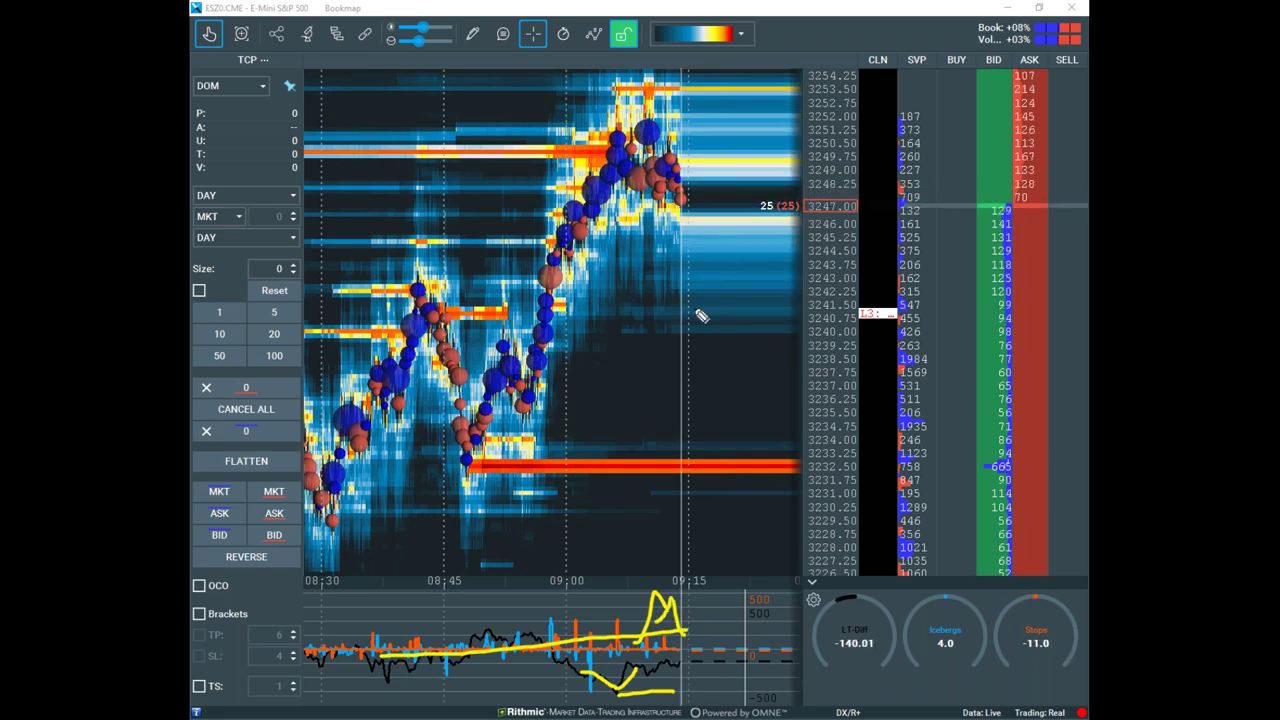
mouse_move(668, 658)
left_mouse_down()
mouse_move(600, 668)
mouse_move(720, 680)
mouse_move(660, 662)
left_mouse_up()
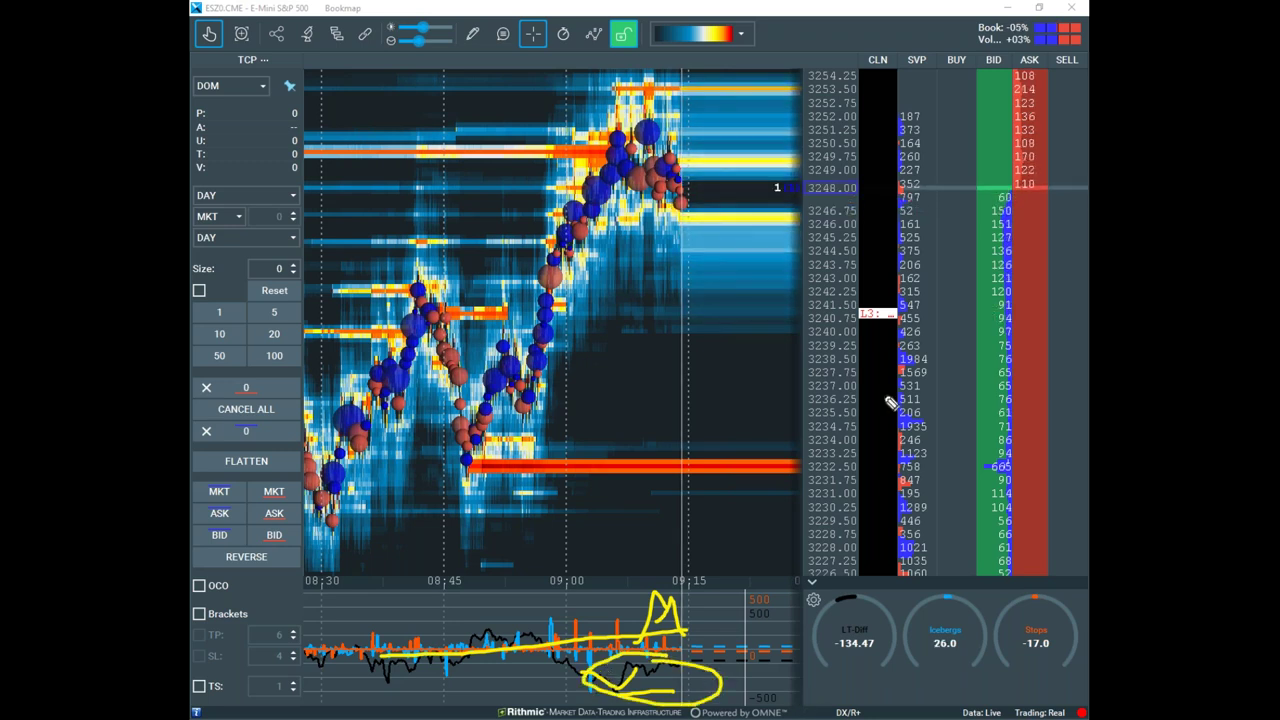
left_click_drag(1022, 100, 1036, 168)
mouse_move(686, 156)
left_mouse_down()
mouse_move(742, 210)
mouse_move(767, 288)
left_mouse_up()
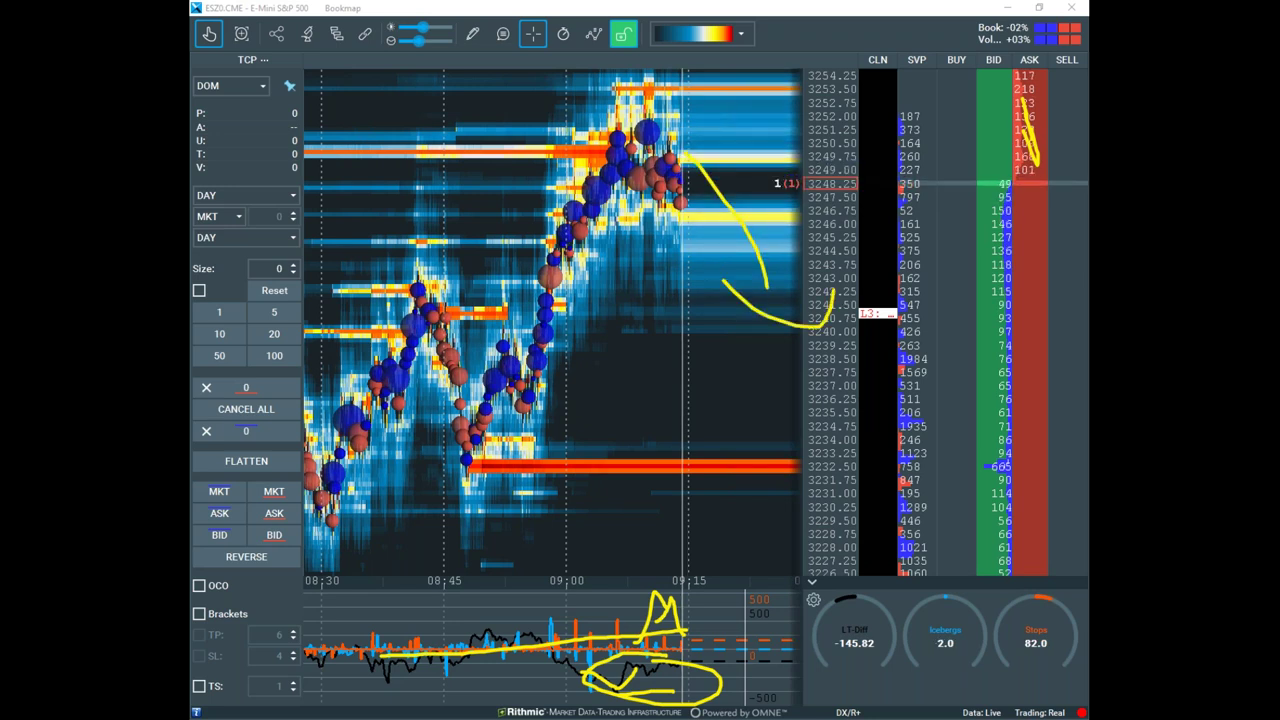
Replace the old S&P 500 marks with a U-shaped price path and rising LT-Diff line, circling the rebound high and the existing LT-Diff trough
key("Escape")
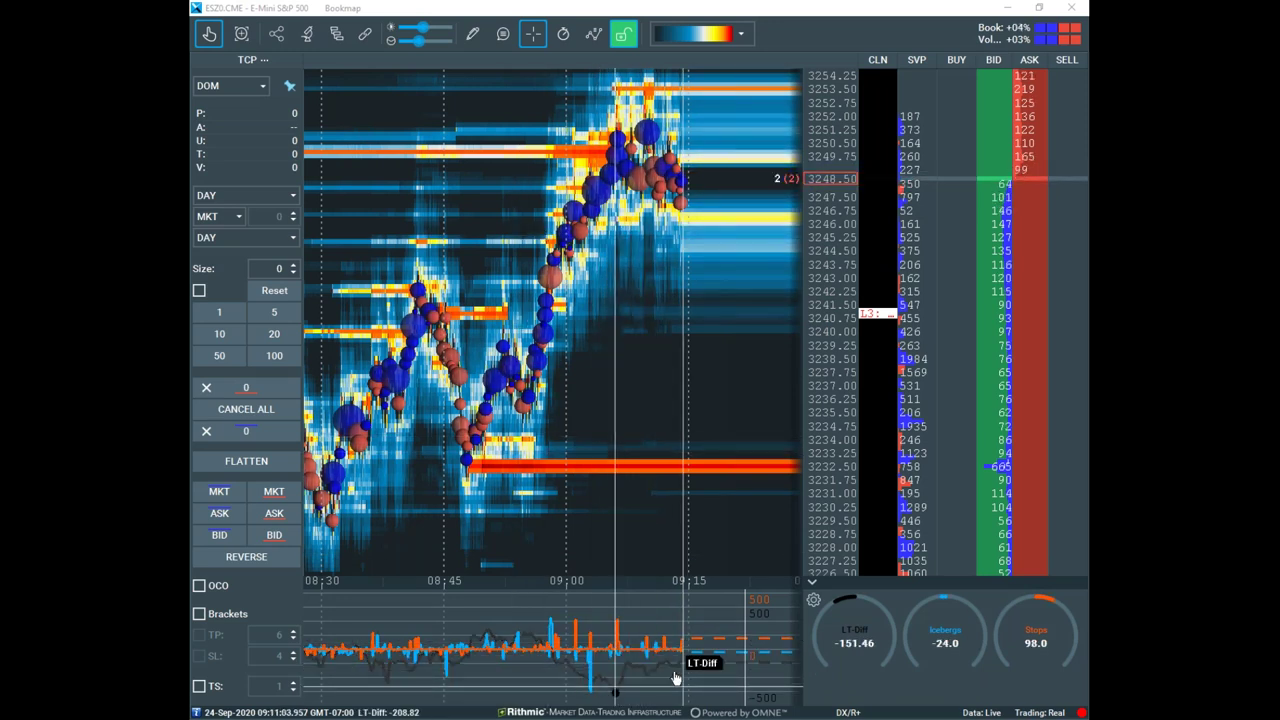
left_click_drag(690, 234, 534, 269)
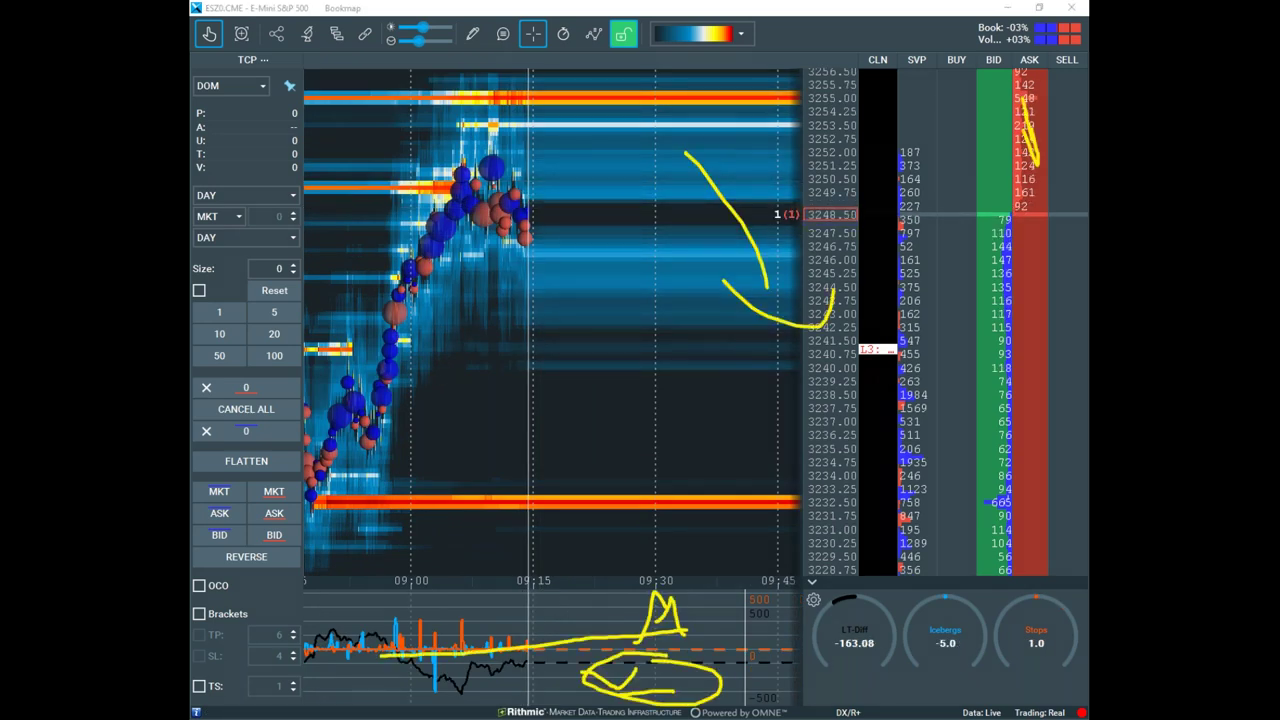
key("e")
mouse_move(540, 302)
left_mouse_down()
mouse_move(551, 374)
mouse_move(623, 257)
mouse_move(620, 180)
left_mouse_up()
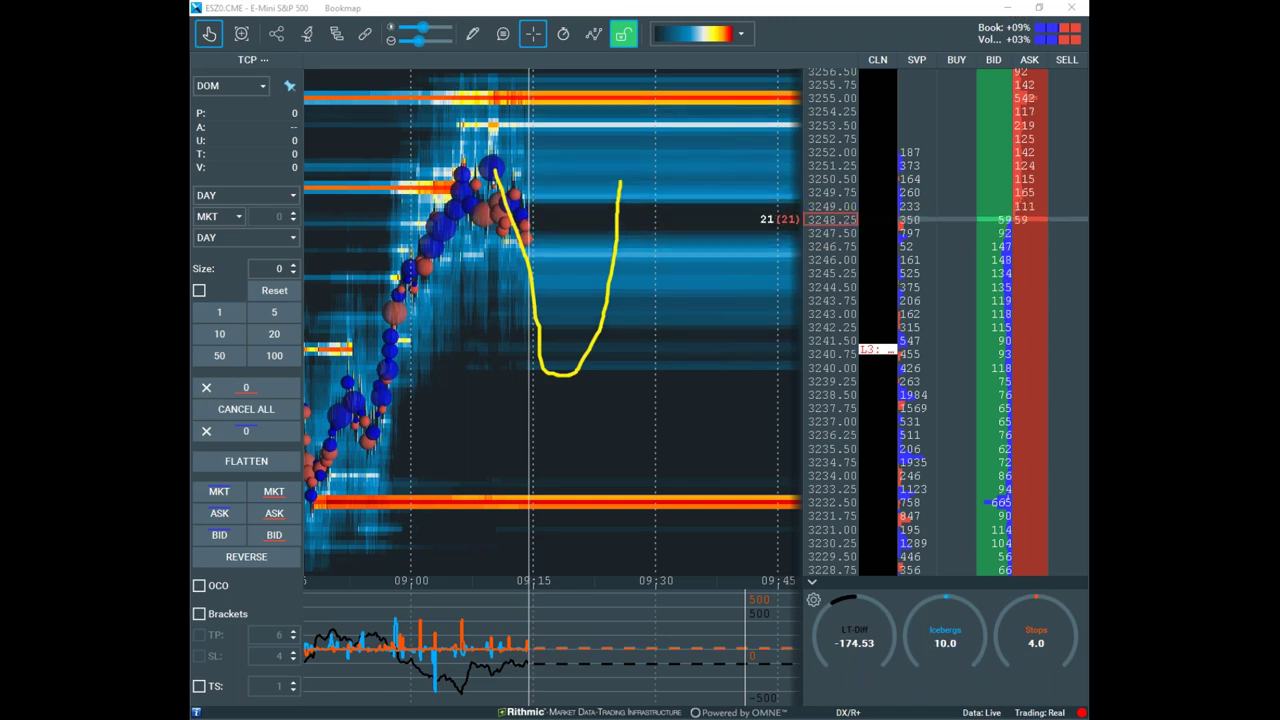
mouse_move(537, 645)
left_mouse_down()
mouse_move(614, 612)
mouse_move(749, 622)
mouse_move(766, 598)
left_mouse_up()
left_click_drag(582, 186, 628, 197)
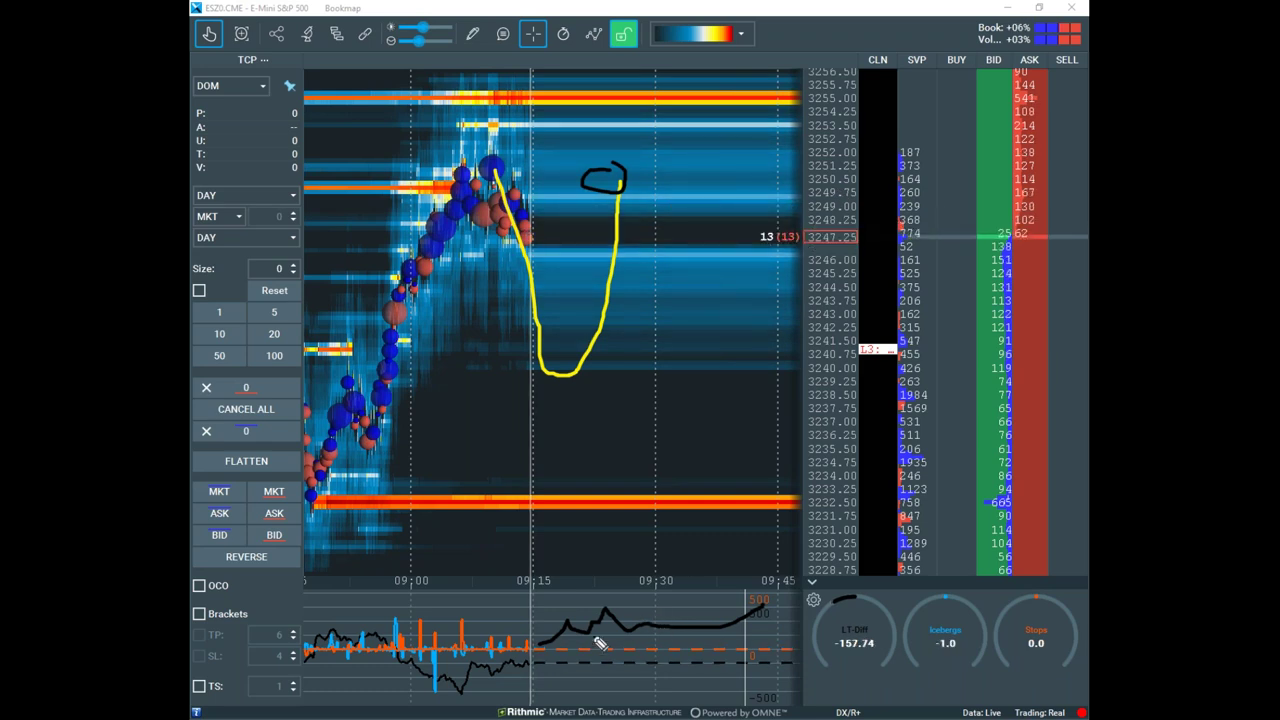
left_click_drag(508, 666, 535, 682)
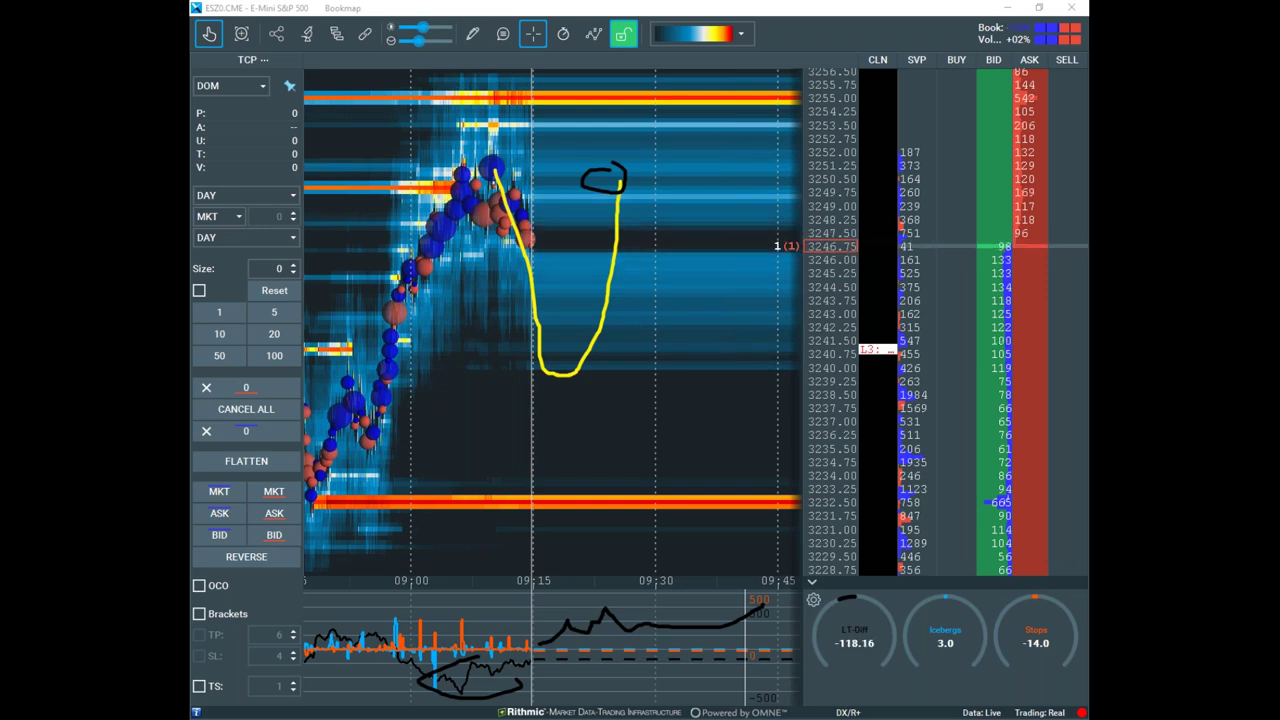
Sketch and circle a blue iceberg spike, circle the bid sizes, and draw an upward arrow from the rebound high
mouse_move(570, 650)
left_mouse_down()
mouse_move(596, 610)
mouse_move(626, 650)
left_mouse_up()
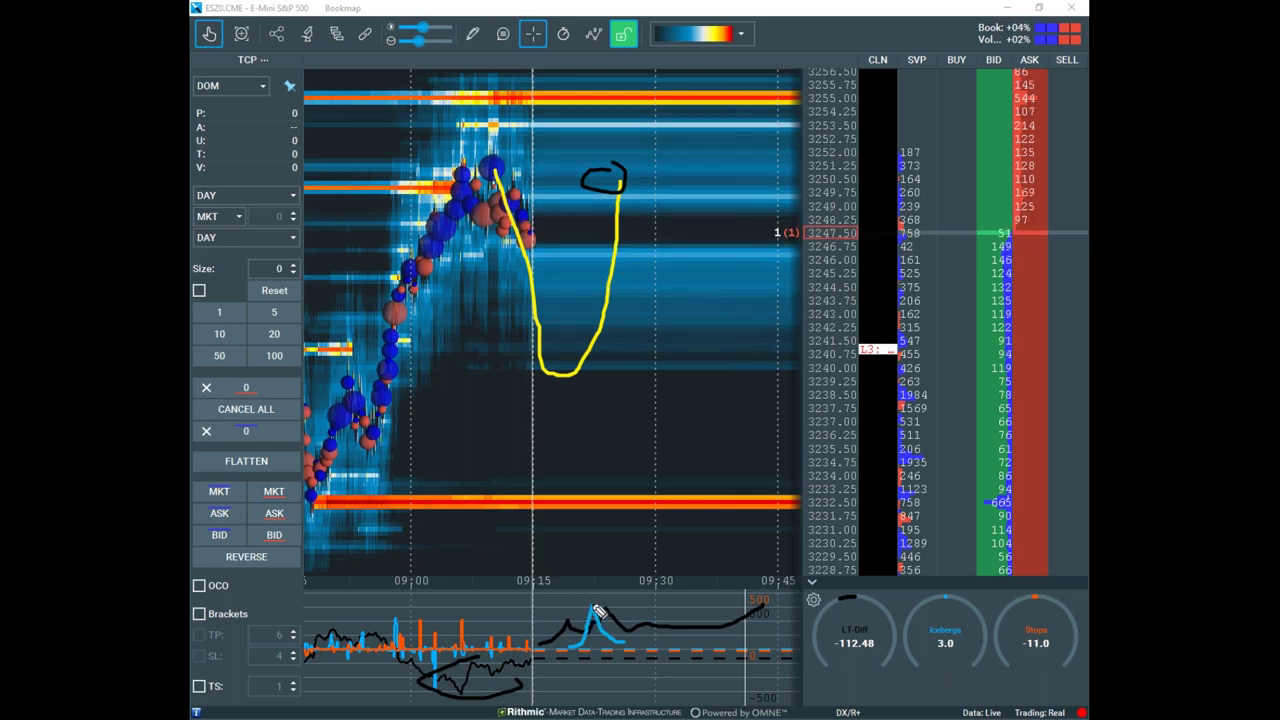
left_click_drag(590, 612, 592, 596)
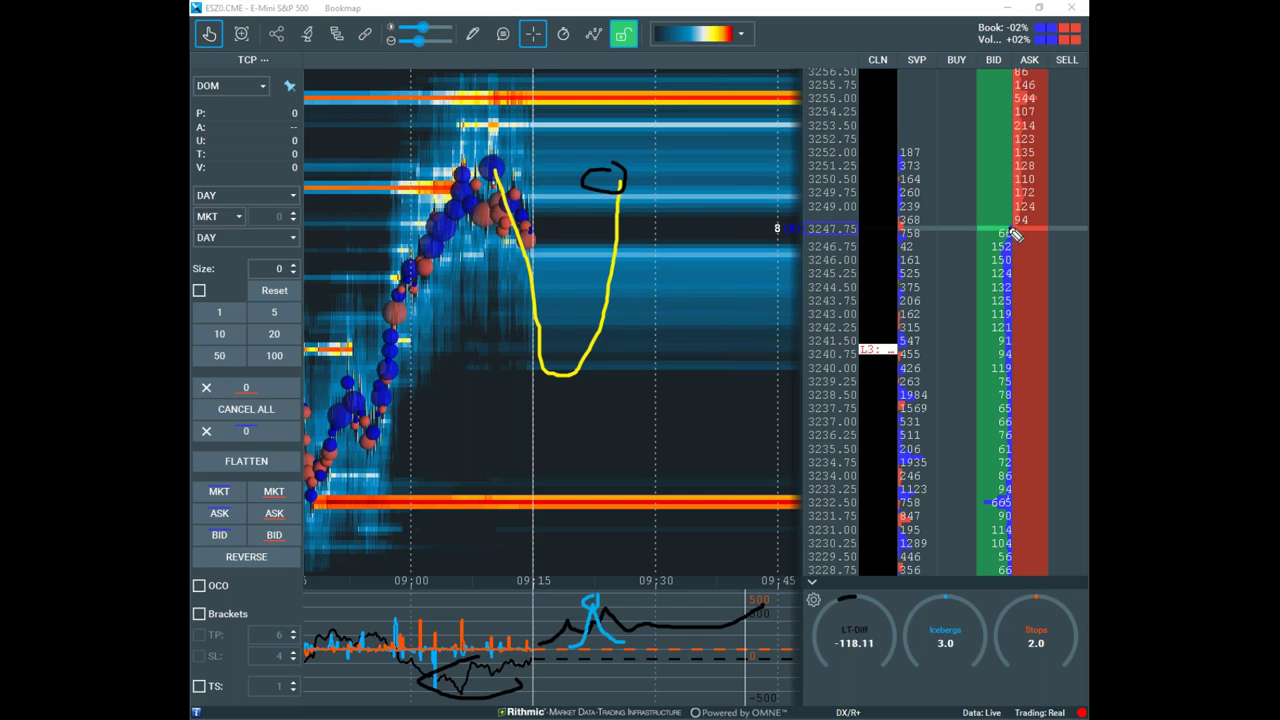
left_click_drag(1003, 178, 1030, 240)
left_click_drag(590, 600, 576, 618)
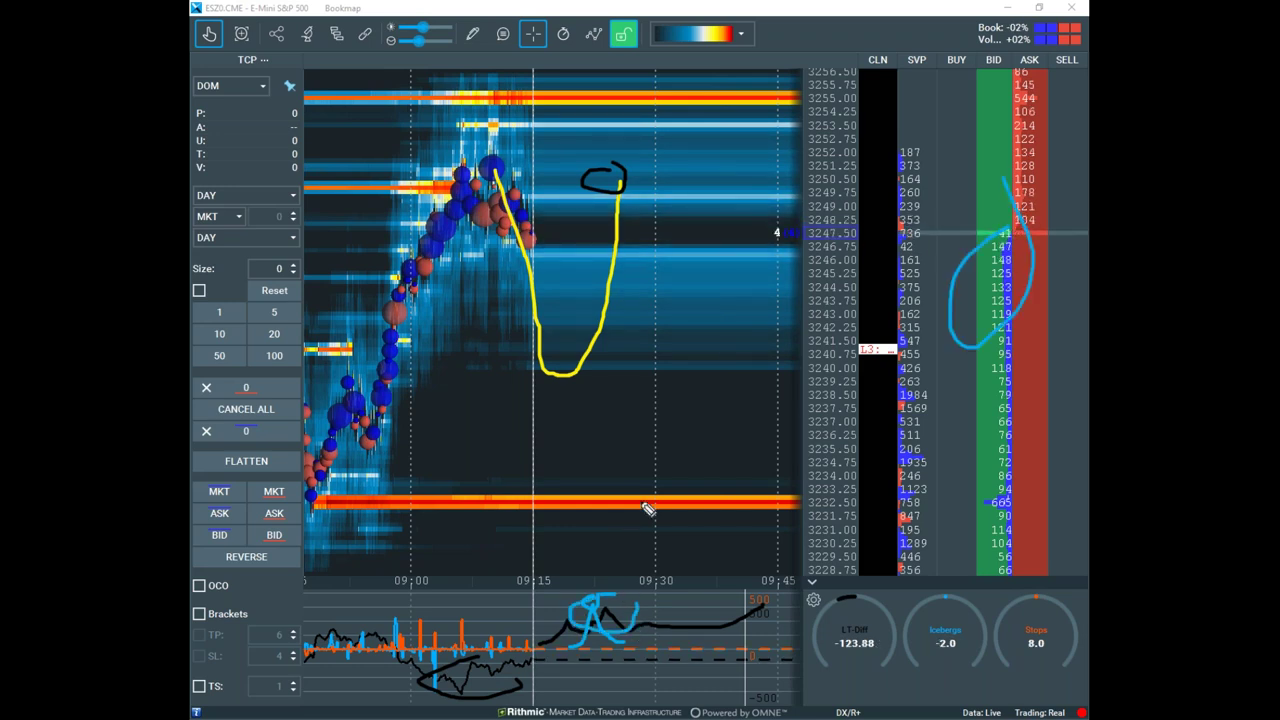
mouse_move(637, 147)
left_mouse_down()
mouse_move(672, 55)
mouse_move(718, 98)
left_mouse_up()
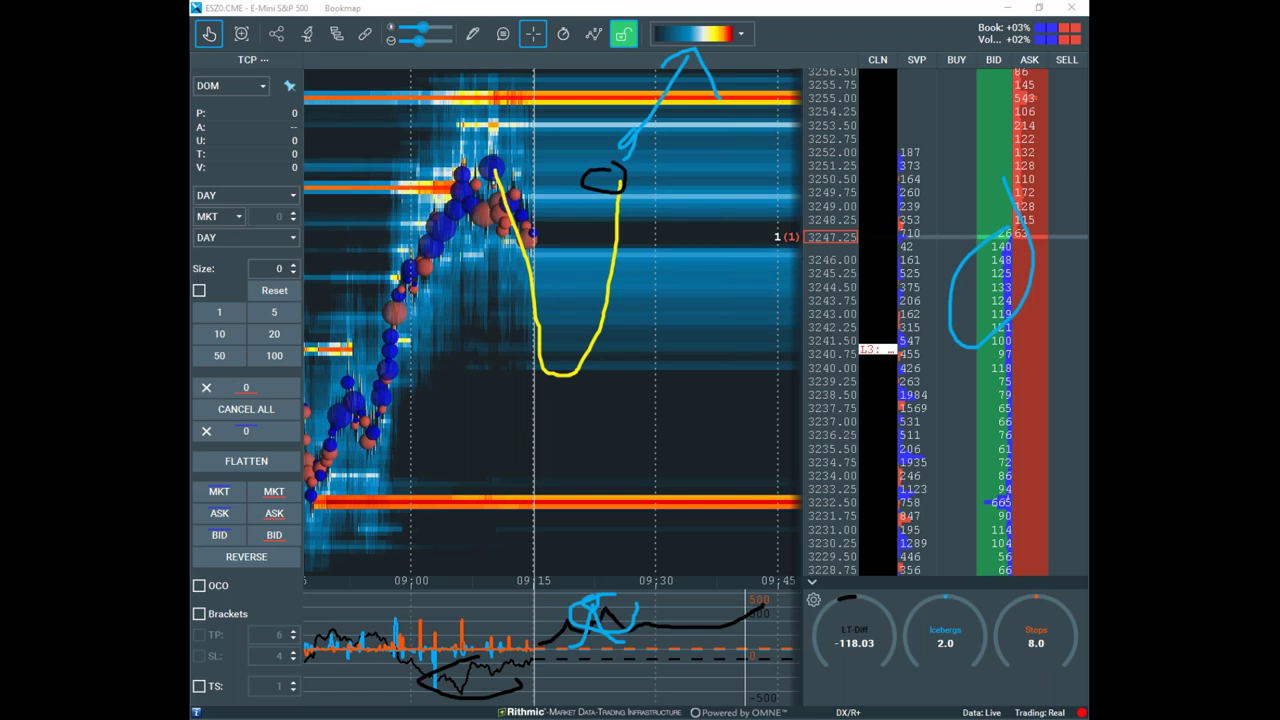
Leave the drawing and examine the S&P 500 heatmap, executions and indicators from about 08:00 to 09:15
key("Escape")
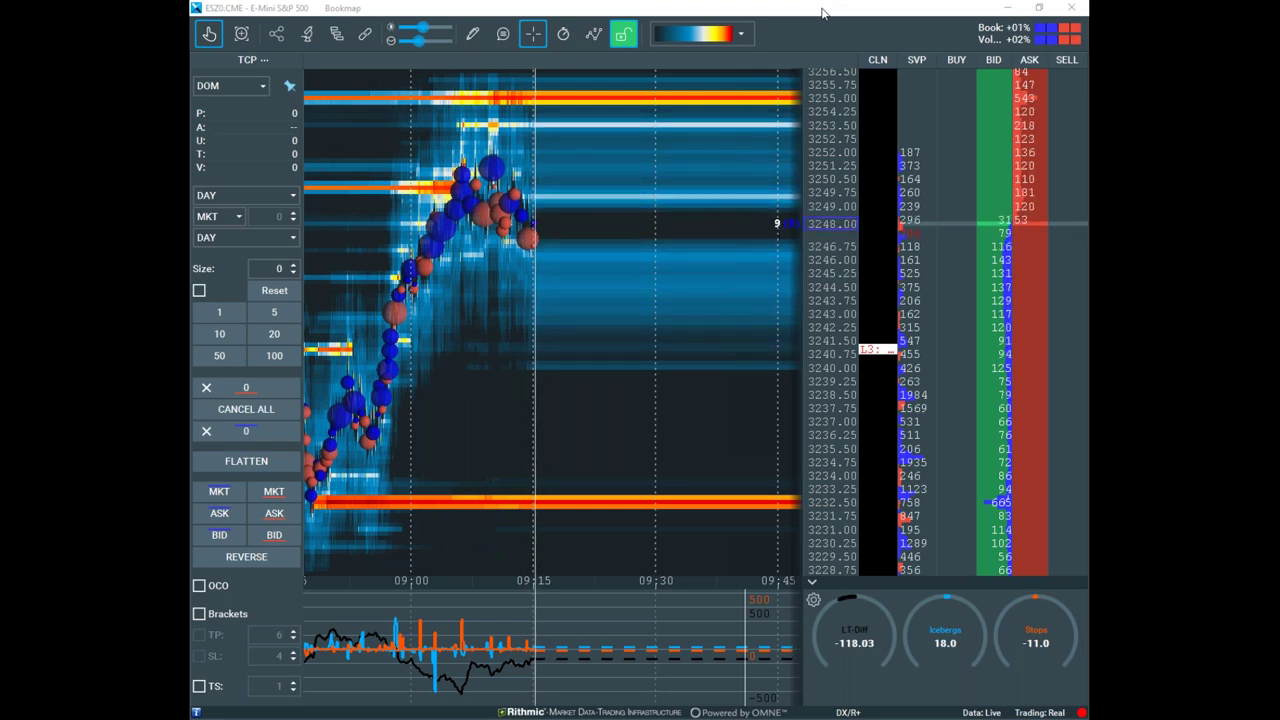
scroll(790, 240, "down", 3)
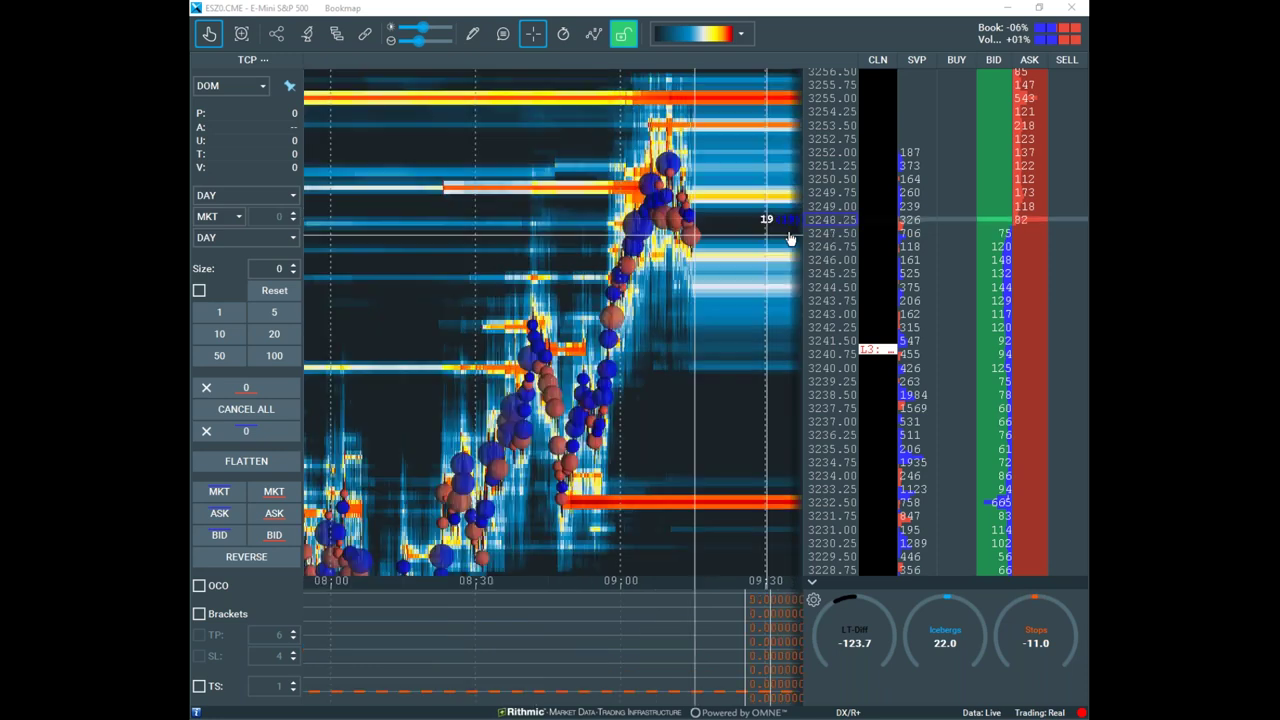
scroll(830, 195, "down", 3)
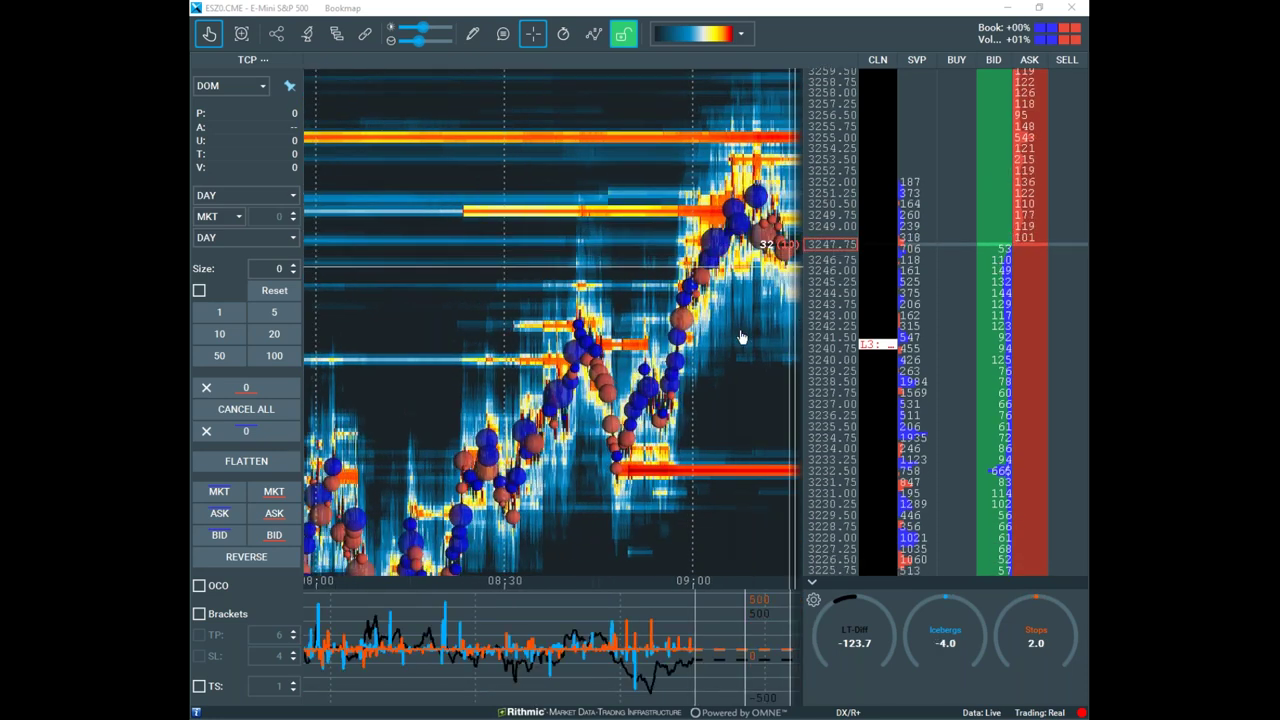
scroll(730, 316, "up", 2)
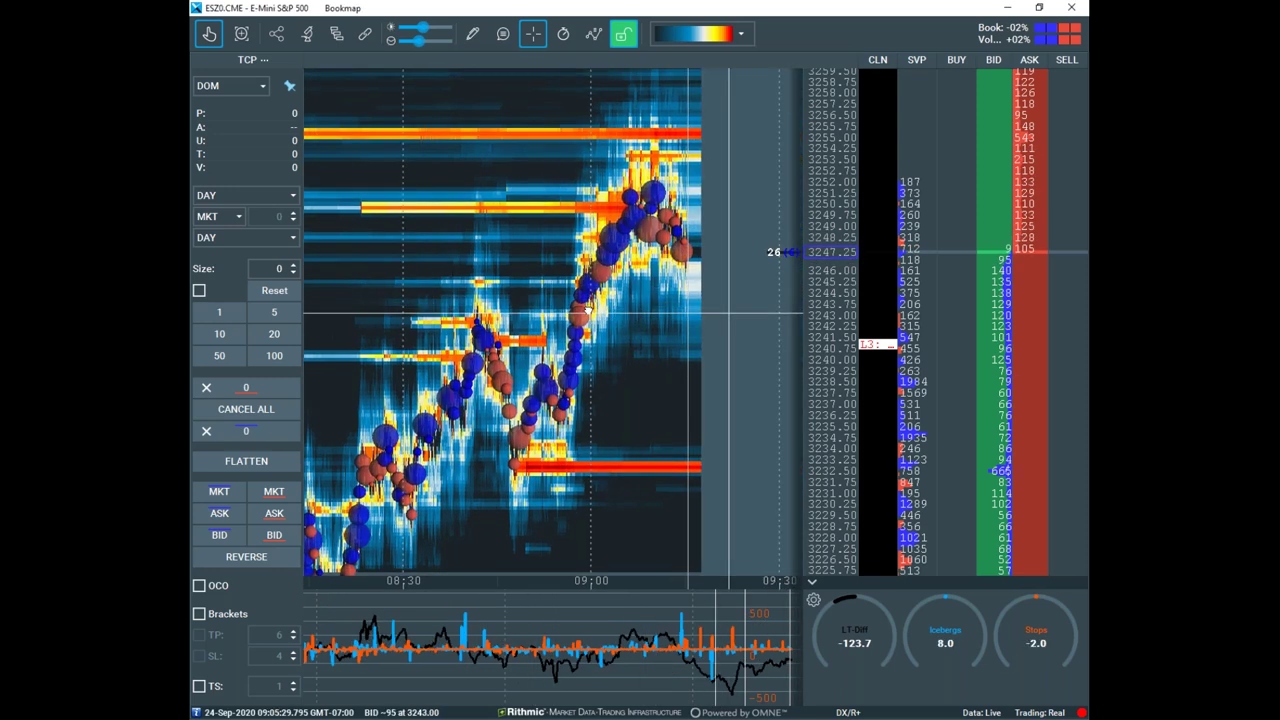
left_click_drag(588, 311, 584, 308)
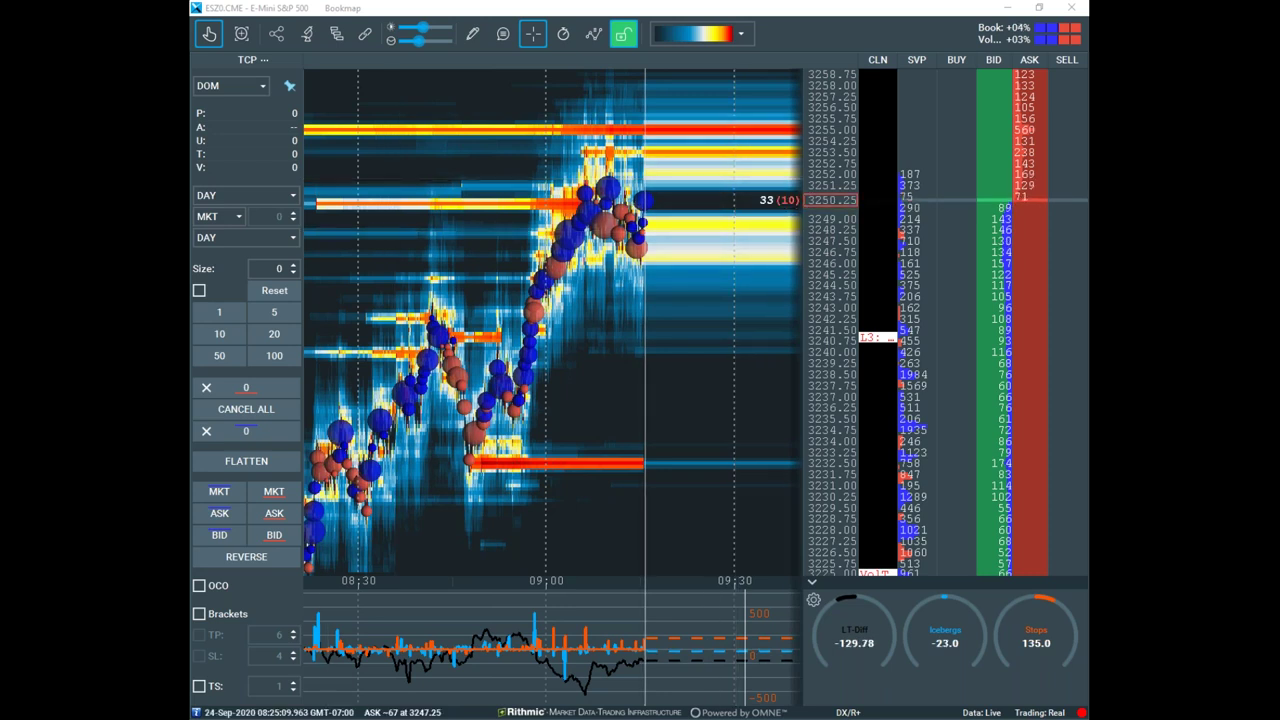
Bring the COMEX Gold Futures chart in front of the S&P 500 chart and maximize it
left_click_drag(190, 176, 694, 41)
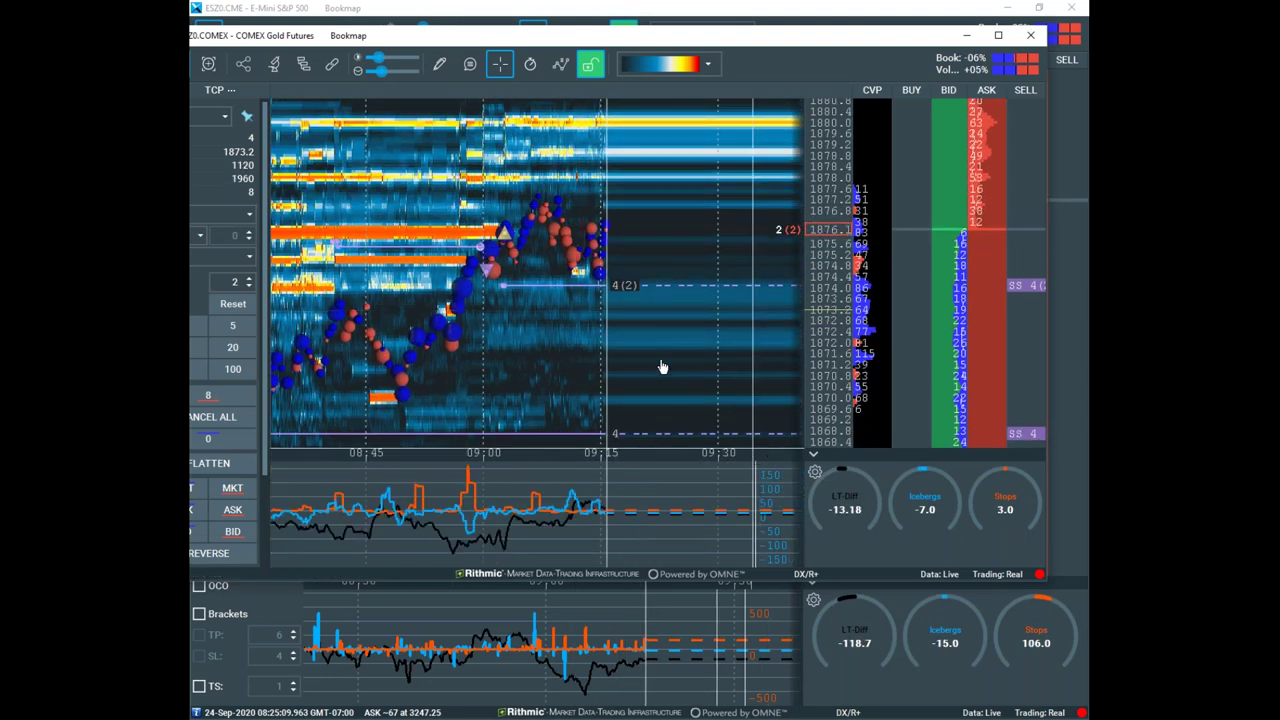
scroll(654, 354, "up", 1)
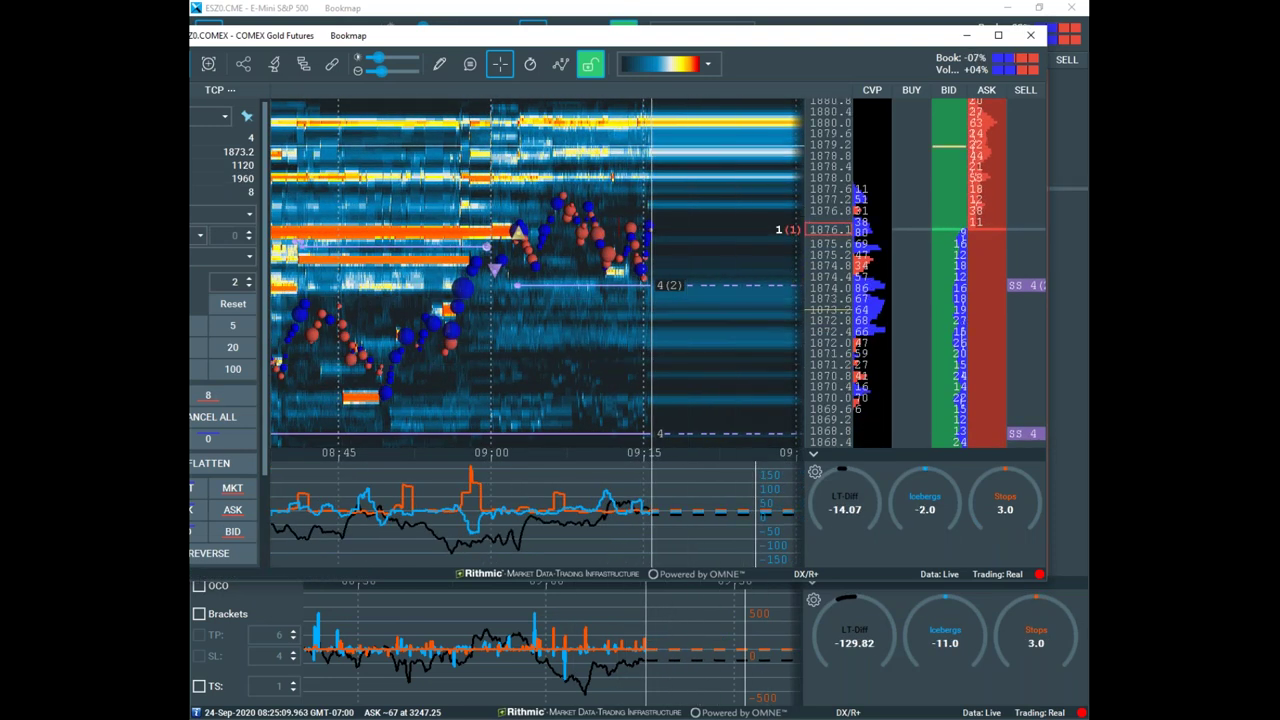
left_click(998, 35)
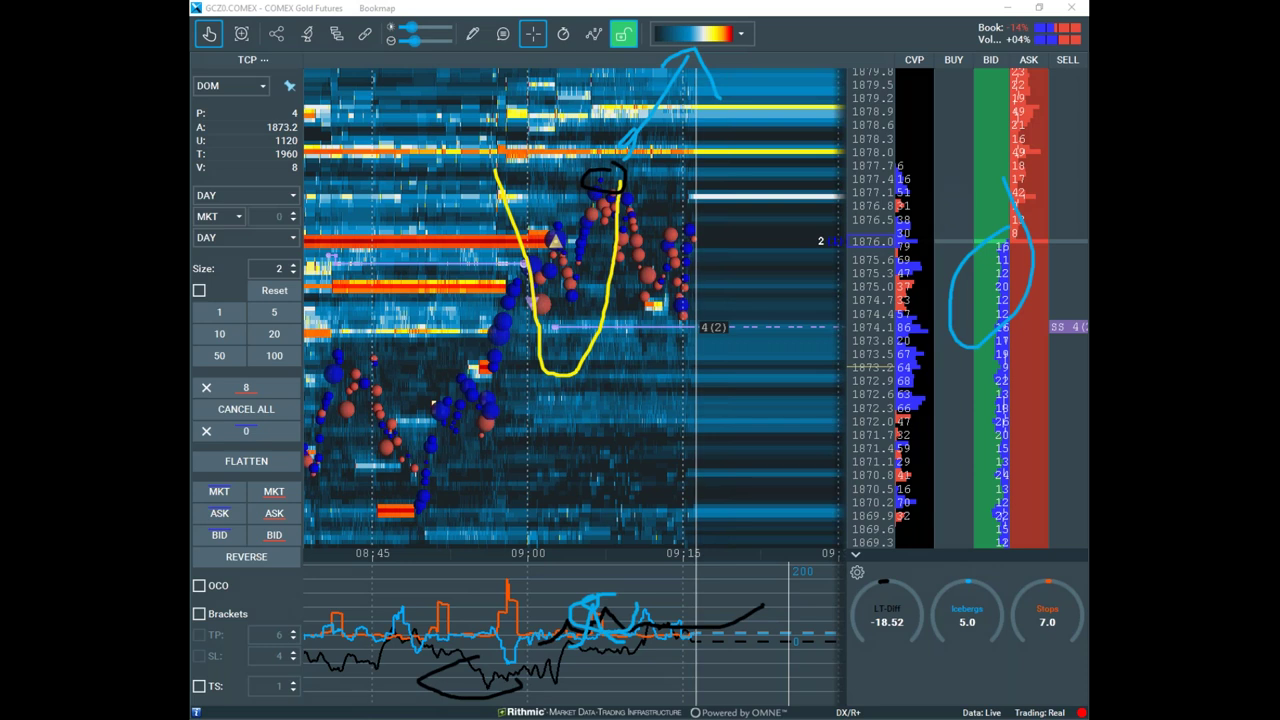
Clear the old marks on gold, sketch a zigzag price path above a horizontal support line, and circle the past and current indicator readings
key("e")
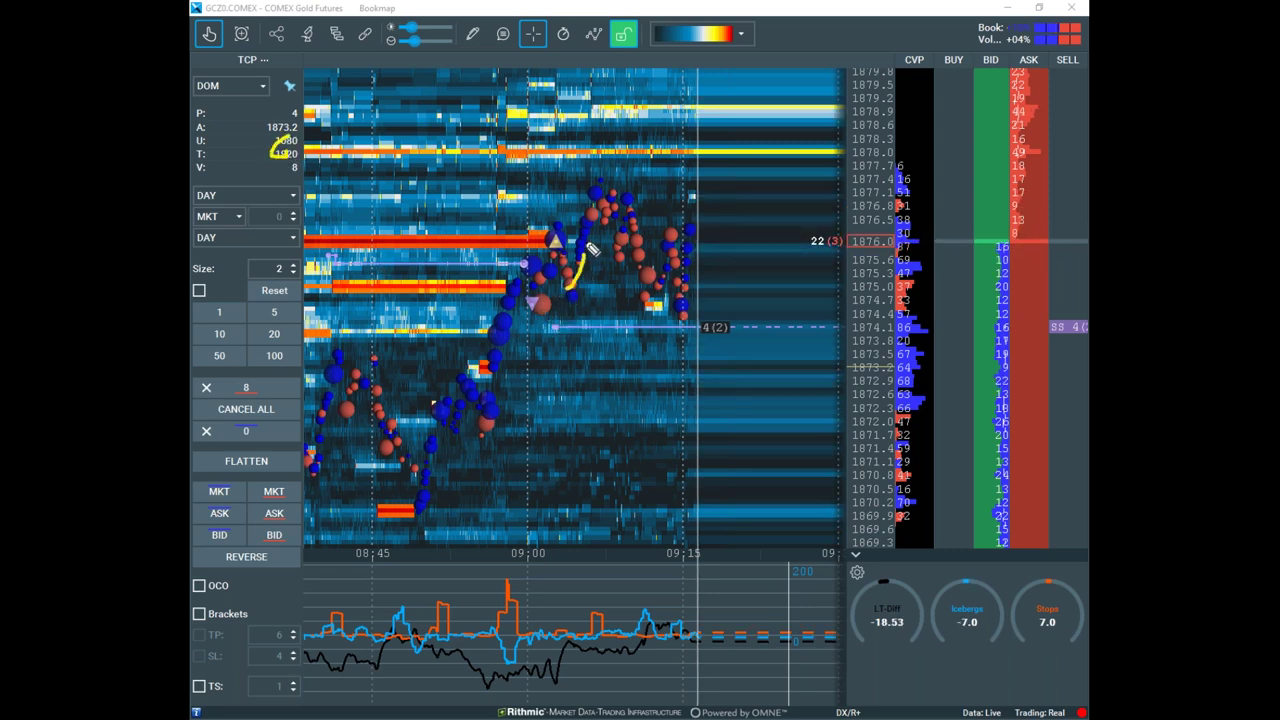
mouse_move(604, 213)
left_mouse_down()
mouse_move(622, 214)
mouse_move(675, 313)
mouse_move(695, 232)
mouse_move(714, 263)
mouse_move(760, 220)
mouse_move(806, 215)
left_mouse_up()
mouse_move(570, 578)
left_mouse_down()
mouse_move(400, 573)
mouse_move(680, 570)
left_mouse_up()
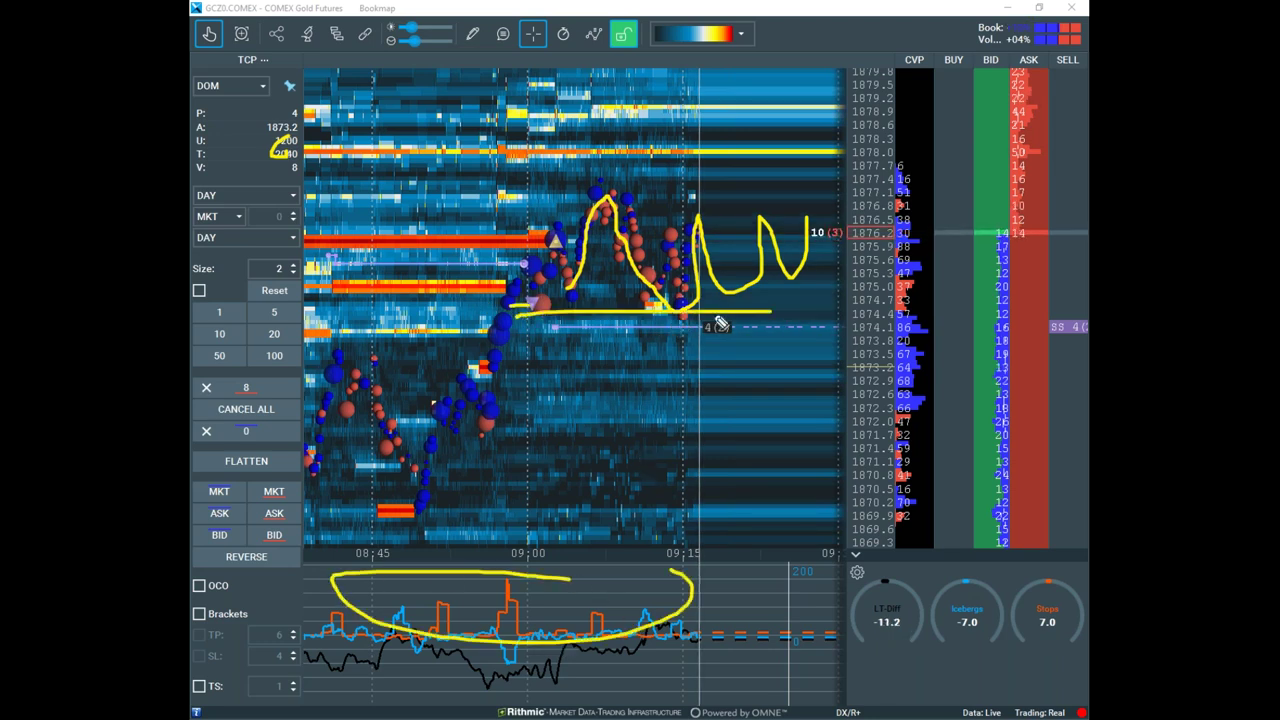
mouse_move(612, 288)
left_mouse_down()
mouse_move(676, 235)
mouse_move(733, 292)
mouse_move(817, 271)
left_mouse_up()
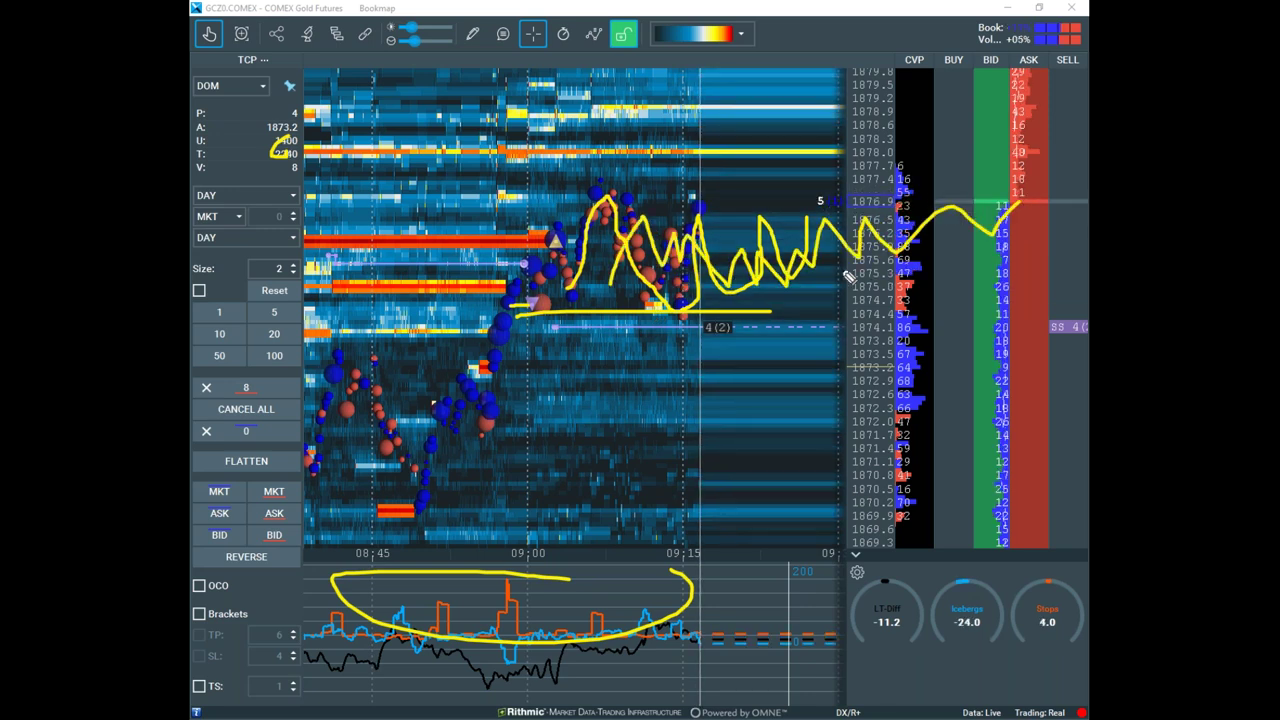
left_click_drag(734, 610, 570, 646)
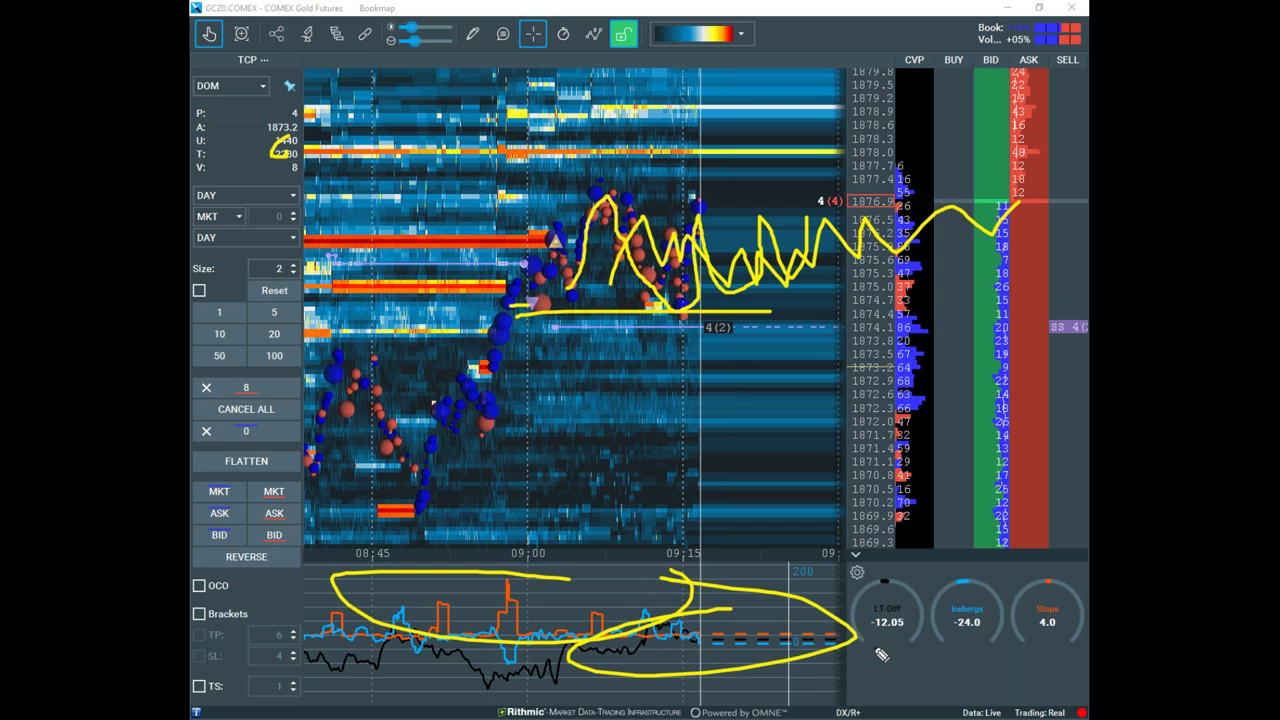
key("Escape")
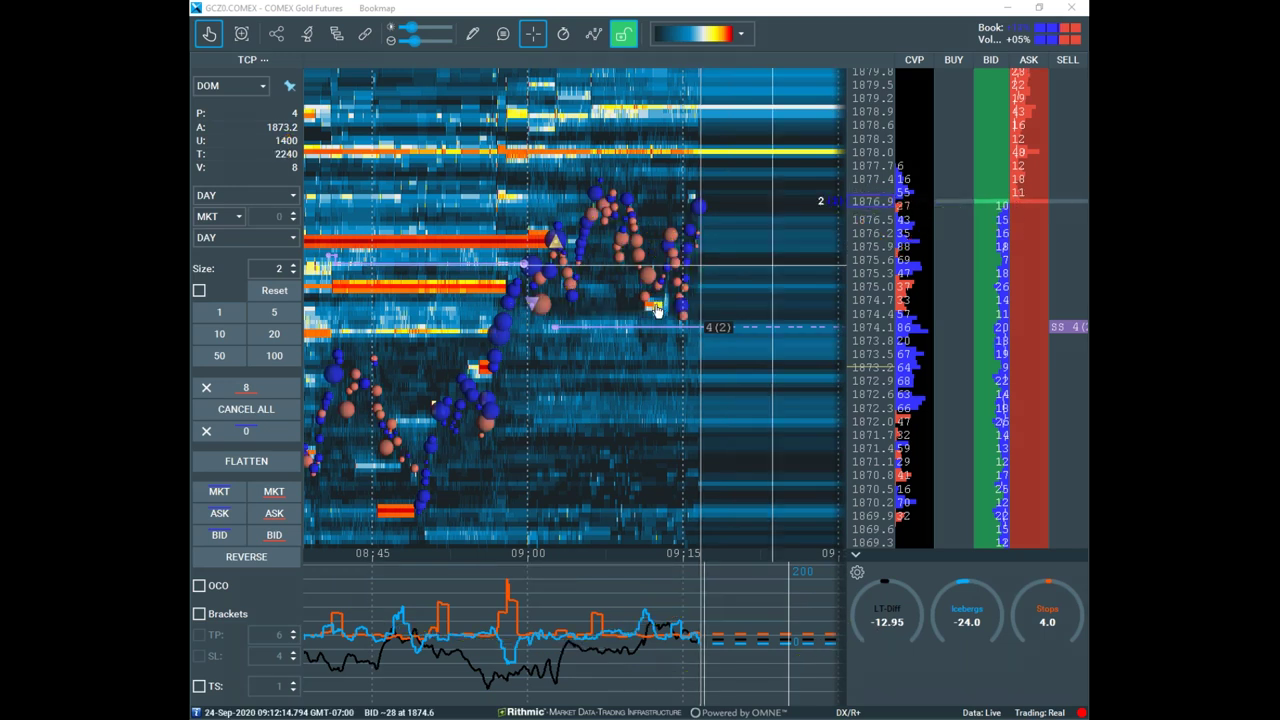
Clear the old marks, underline gold's stop-order level near 1874.1, link it to the circled Stops spike, and sketch a rising price curve
mouse_move(720, 369)
left_mouse_down()
mouse_move(609, 371)
mouse_move(565, 319)
left_mouse_up()
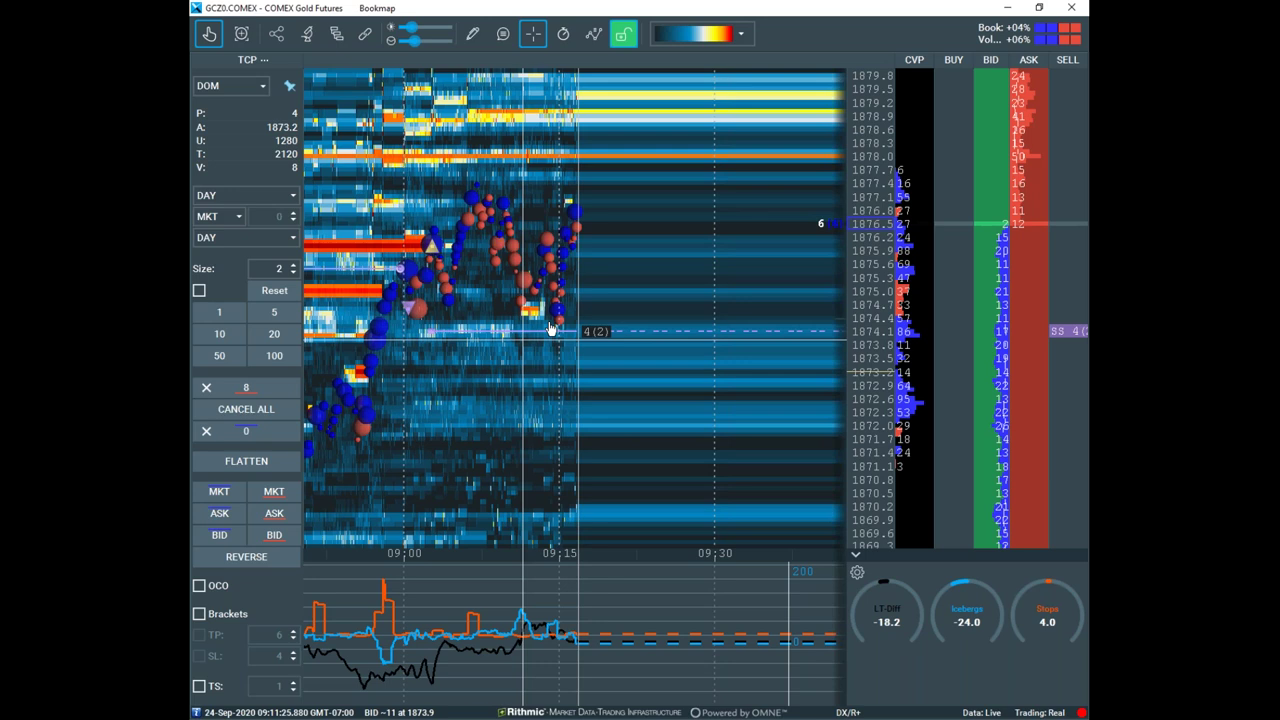
left_click_drag(597, 354, 665, 338)
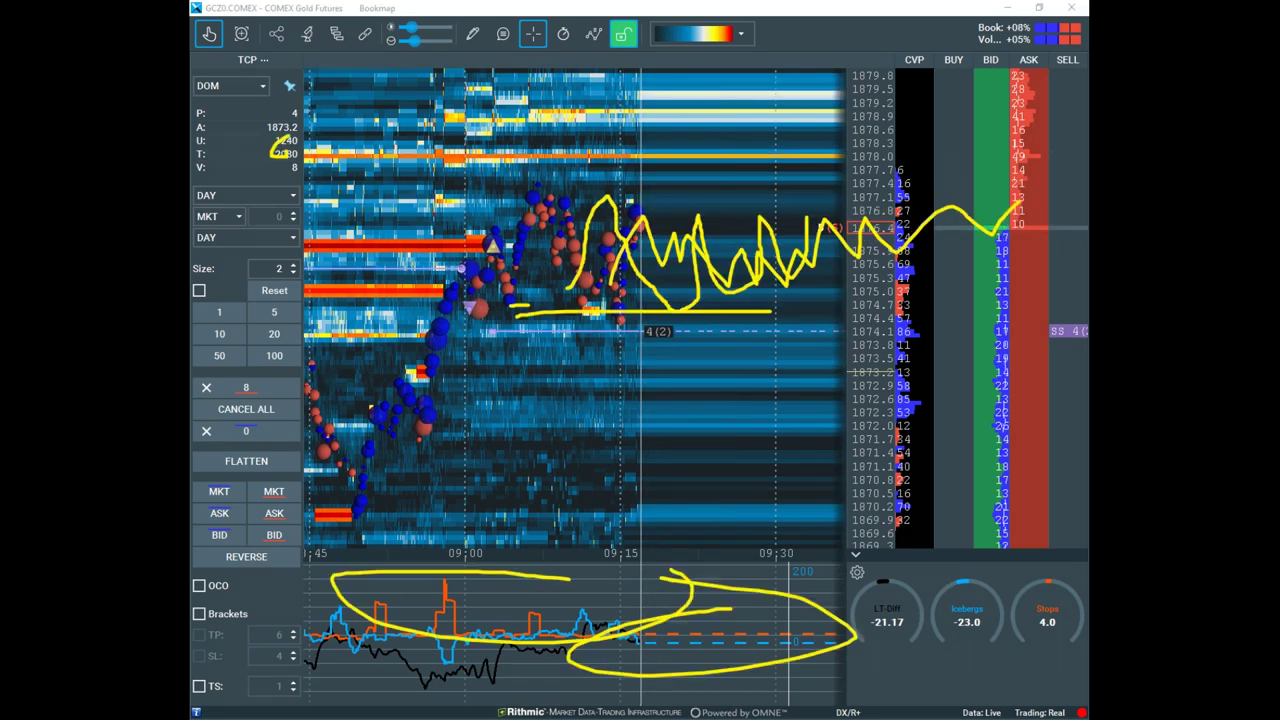
key("e")
left_click_drag(575, 337, 716, 334)
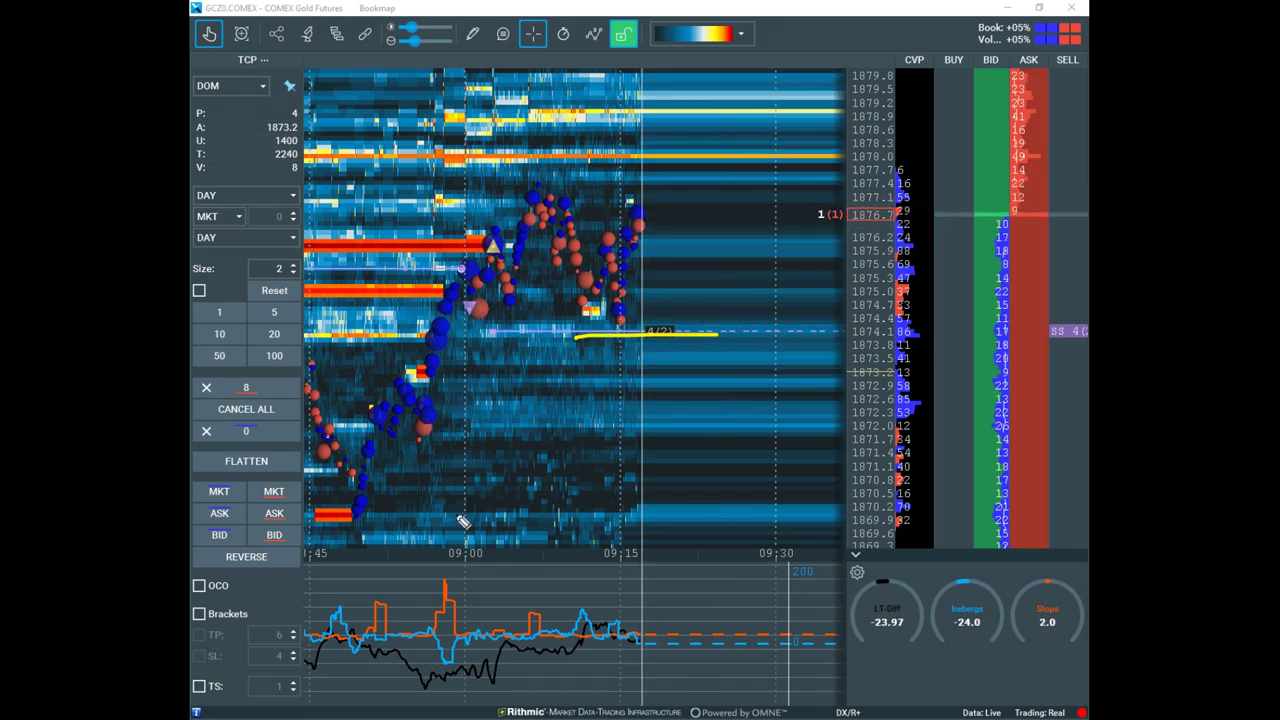
mouse_move(451, 572)
left_mouse_down()
mouse_move(450, 338)
mouse_move(643, 337)
mouse_move(714, 230)
left_mouse_up()
left_click_drag(617, 305, 623, 318)
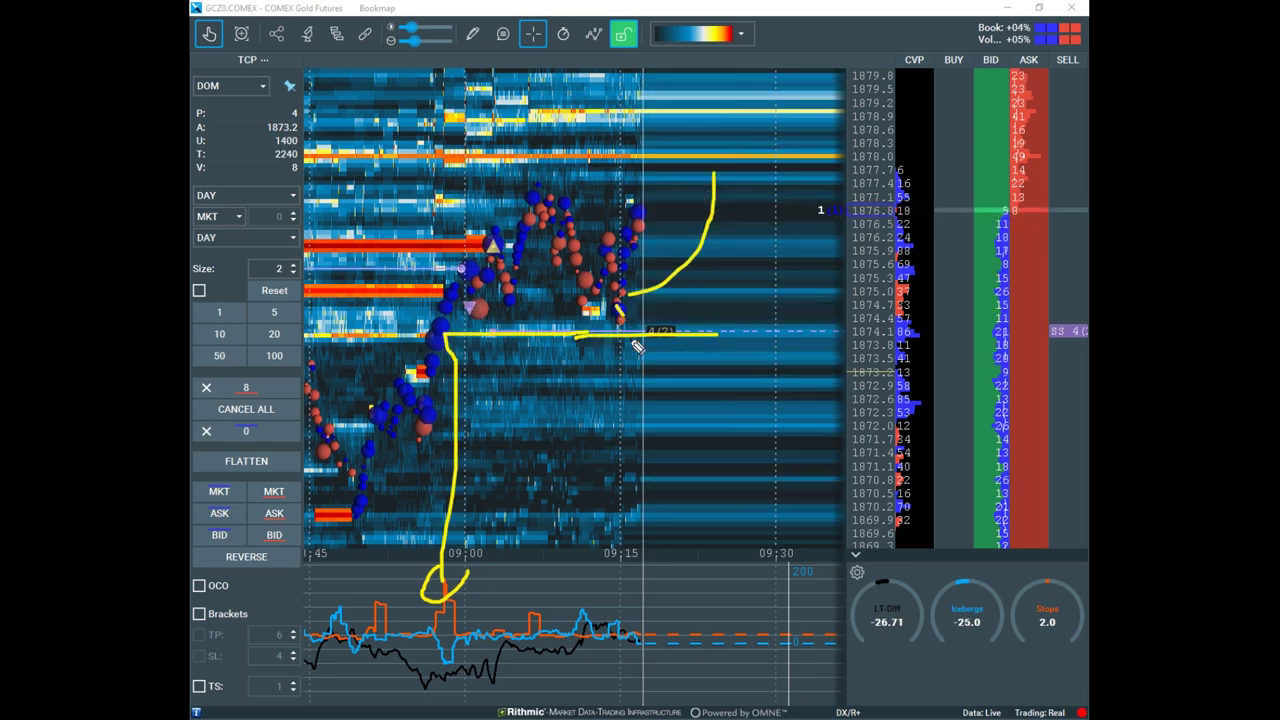
left_click_drag(683, 346, 680, 336)
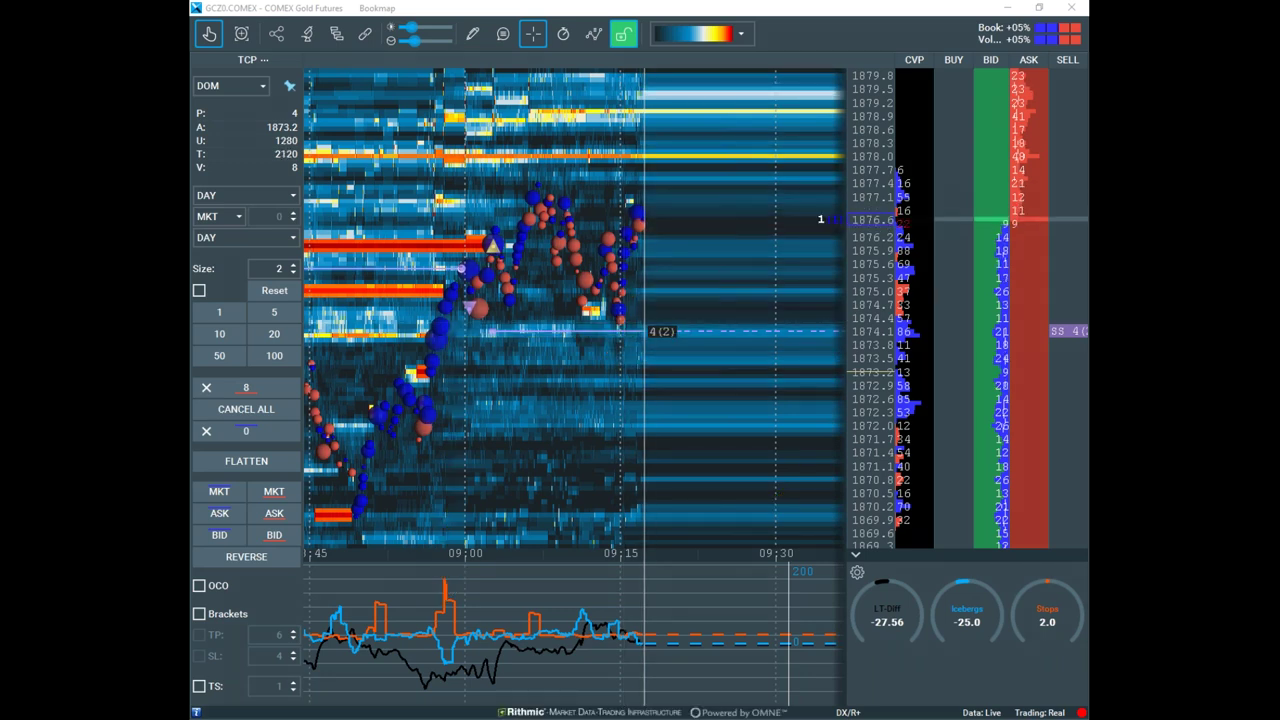
Redraw gold's marks with vertical lines from the Stops spike up to price, and trace and circle the price swings above the support base
key("e")
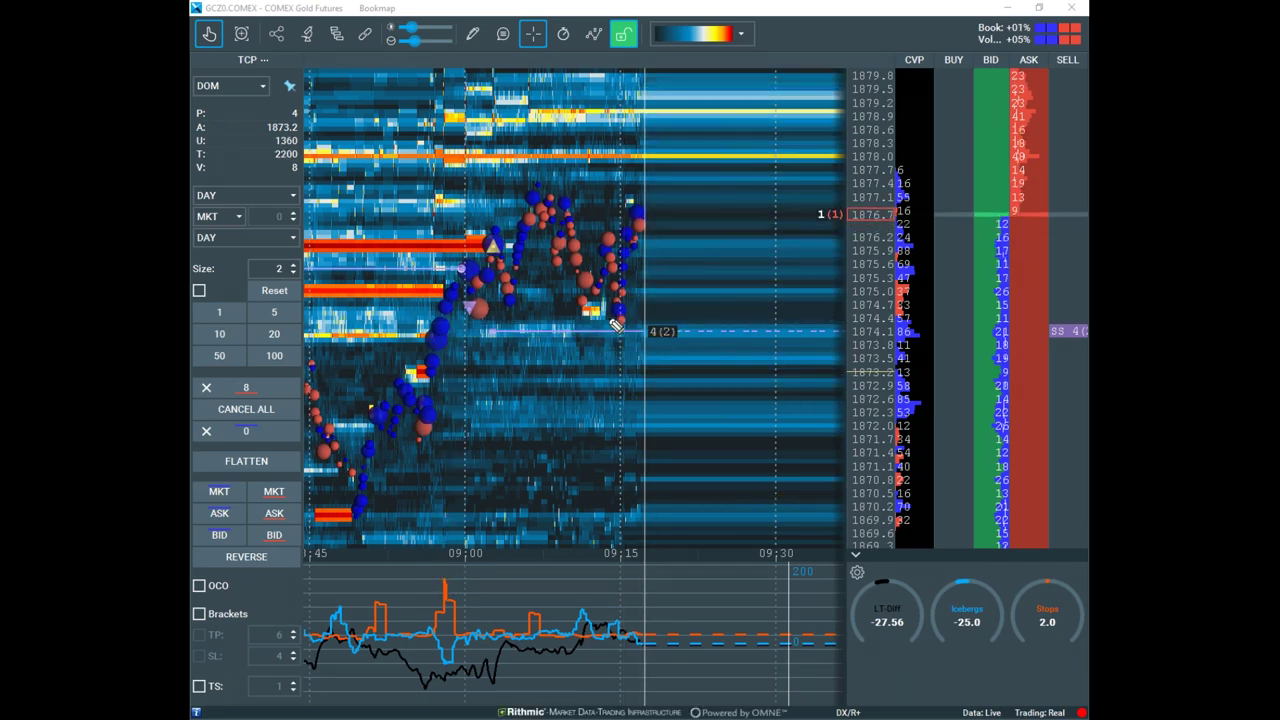
mouse_move(562, 327)
left_mouse_down()
mouse_move(476, 318)
mouse_move(471, 330)
left_mouse_up()
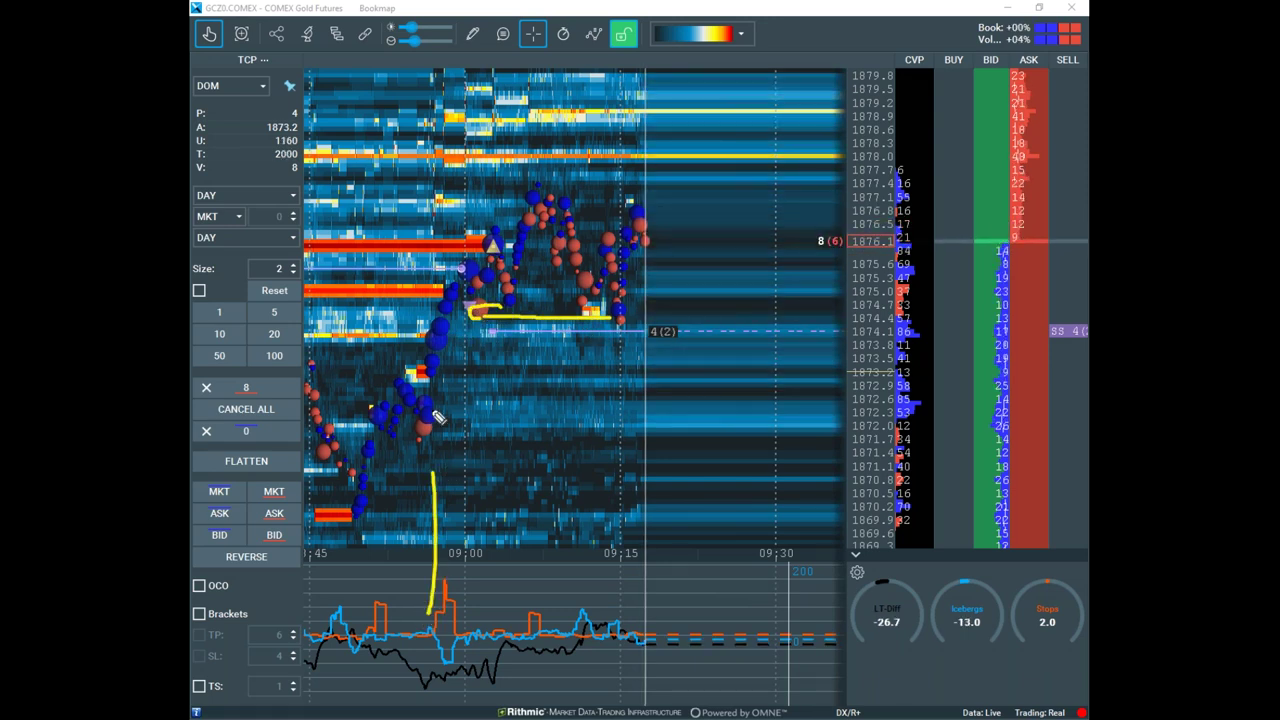
left_click_drag(437, 417, 433, 290)
mouse_move(458, 360)
left_mouse_down()
mouse_move(468, 269)
mouse_move(518, 302)
left_mouse_up()
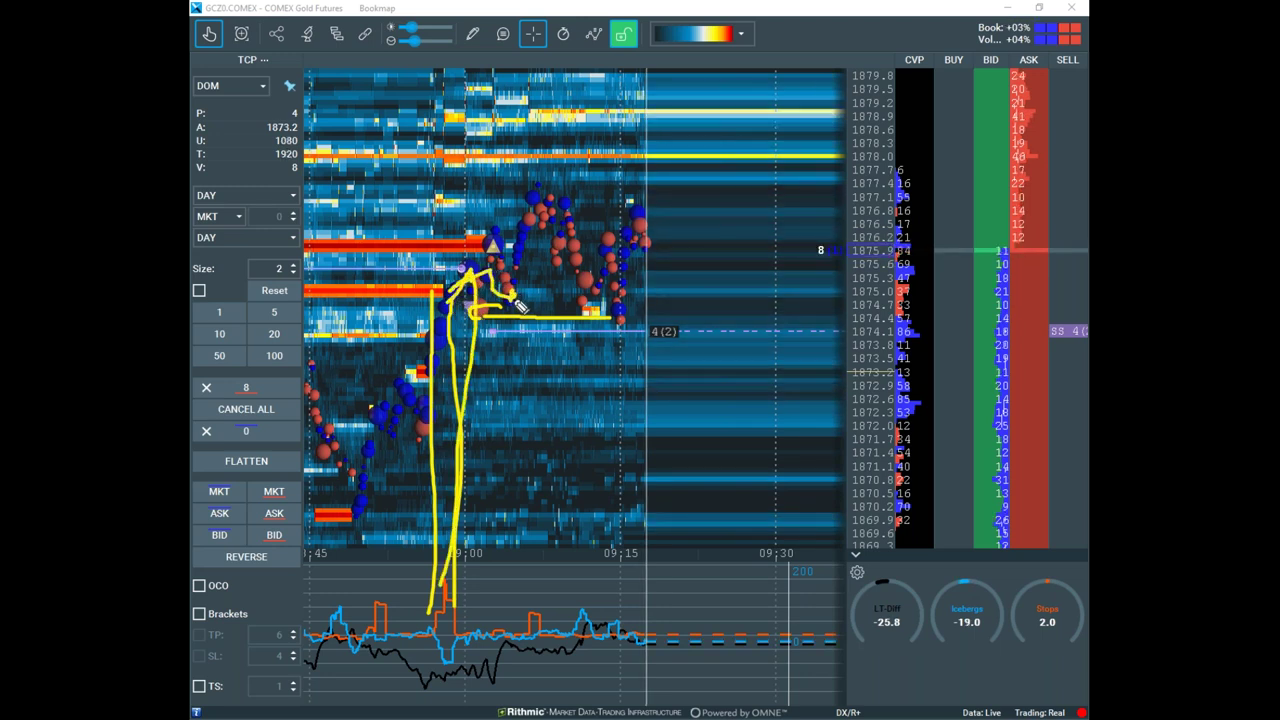
mouse_move(544, 246)
left_mouse_down()
mouse_move(622, 289)
mouse_move(690, 180)
left_mouse_up()
left_click_drag(621, 341, 660, 362)
mouse_move(540, 224)
left_mouse_down()
mouse_move(446, 231)
mouse_move(598, 280)
mouse_move(631, 410)
mouse_move(665, 396)
left_mouse_up()
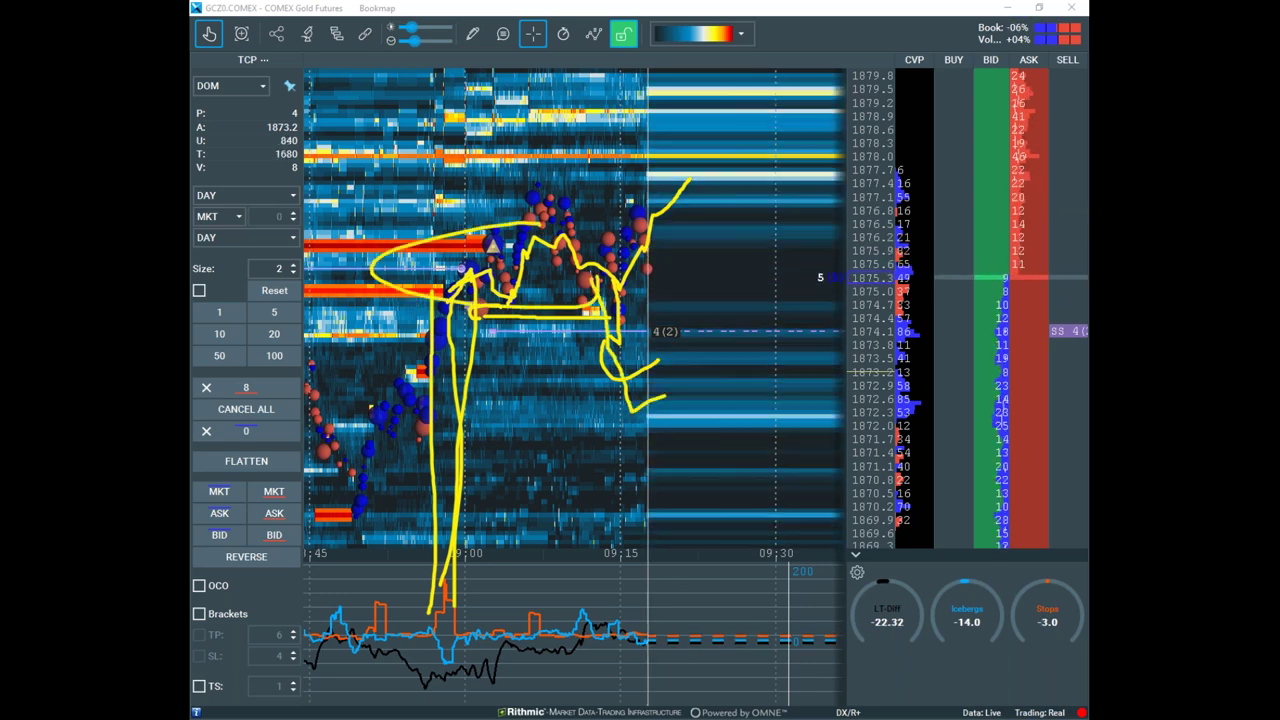
key("Escape")
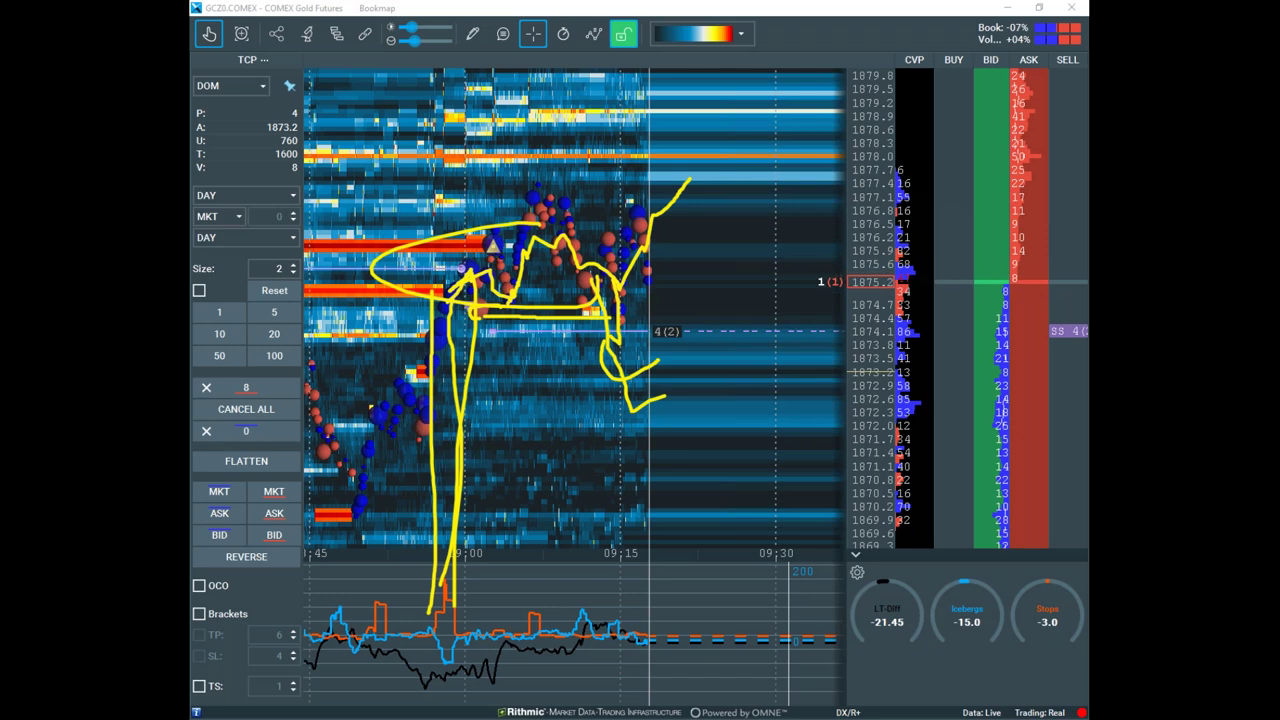
Underline the stop-order level near 1874.1 again, and circle the gold position's profit figures and the consolidation range after 09:00
left_click_drag(584, 337, 726, 327)
mouse_move(290, 127)
left_mouse_down()
mouse_move(229, 157)
mouse_move(352, 158)
left_mouse_up()
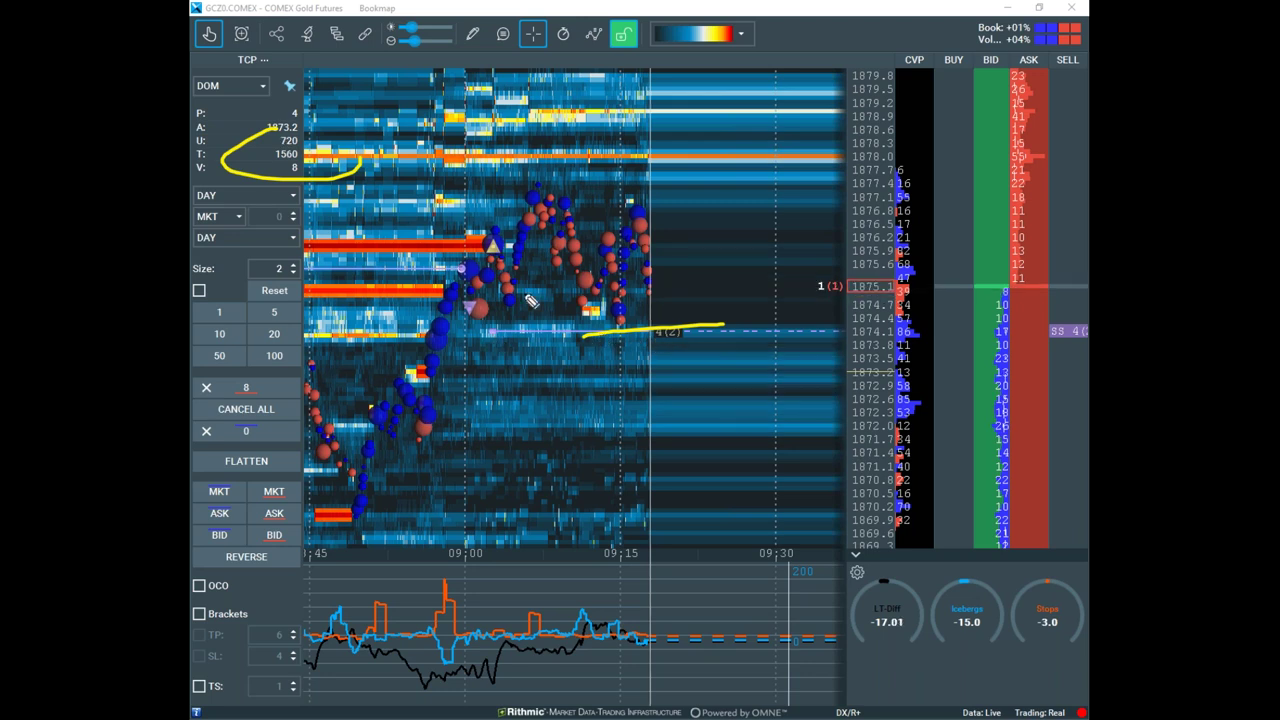
mouse_move(420, 303)
left_mouse_down()
mouse_move(737, 257)
mouse_move(372, 223)
left_mouse_up()
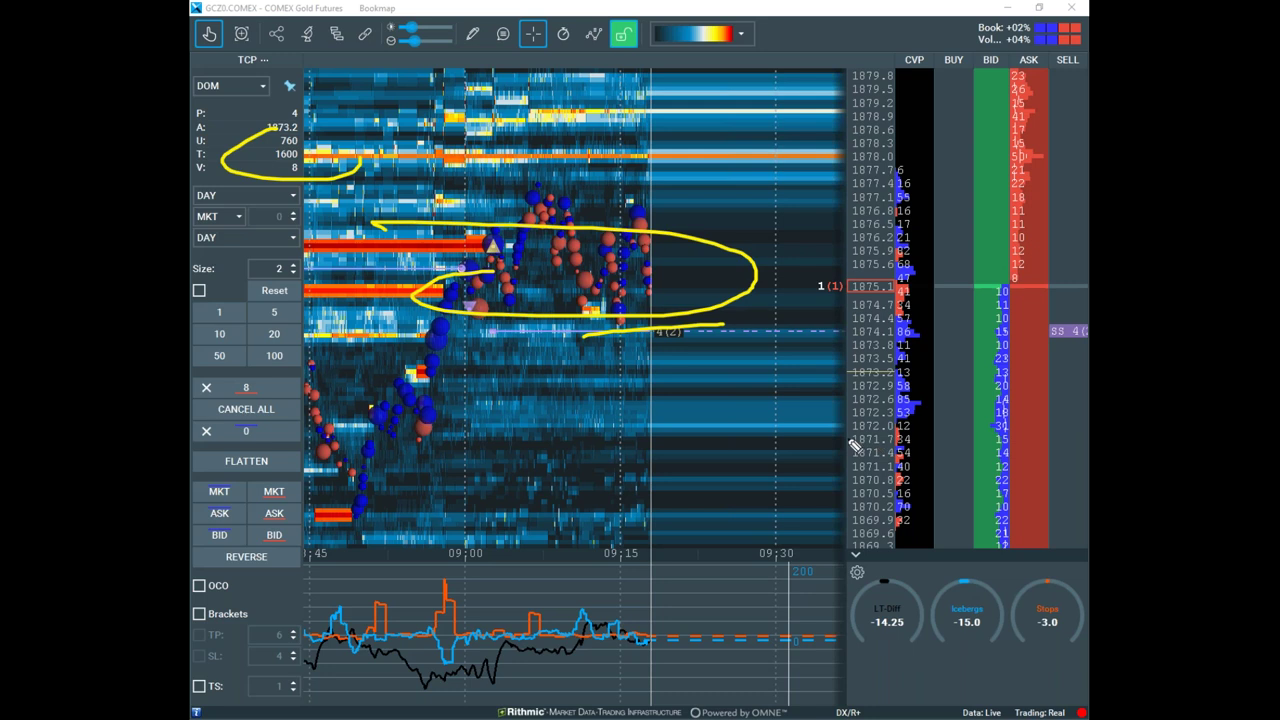
mouse_move(617, 248)
left_mouse_down()
mouse_move(752, 248)
mouse_move(821, 220)
left_mouse_up()
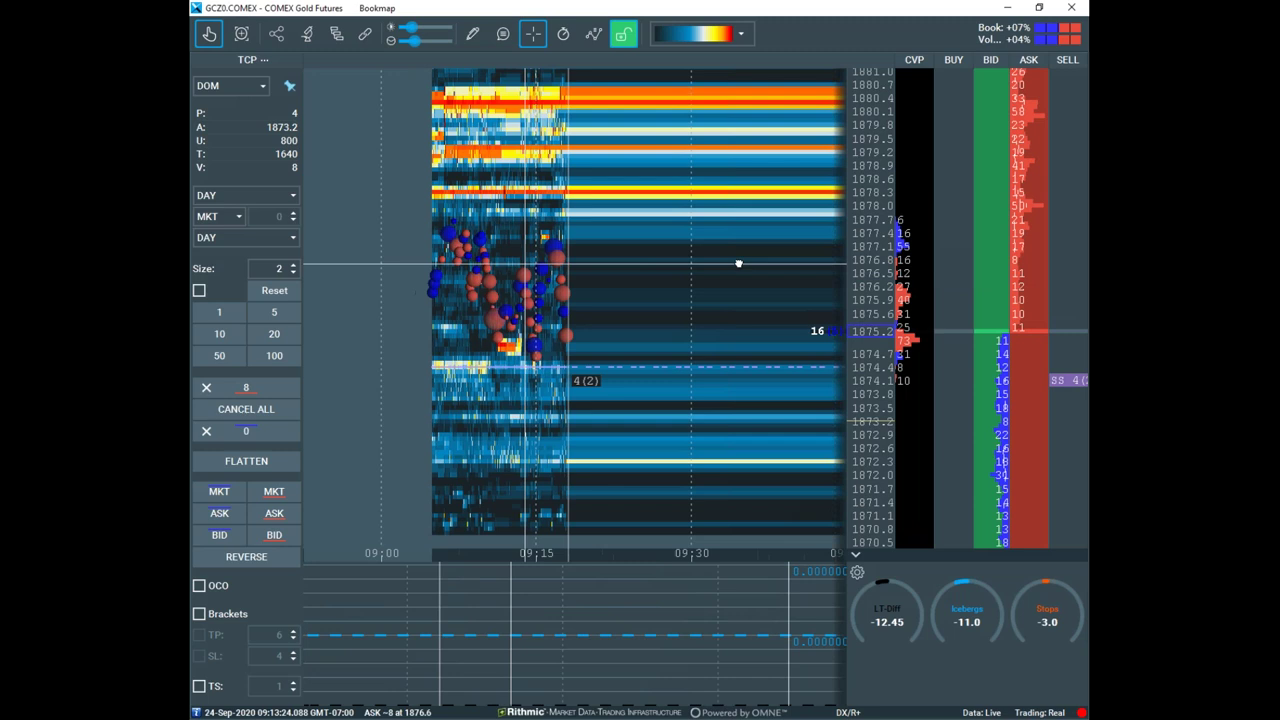
Examine gold's price swings and liquidity bands from the early-morning rally through the 09:00 consolidation and the stop order near 1874.1
left_click_drag(739, 263, 857, 249)
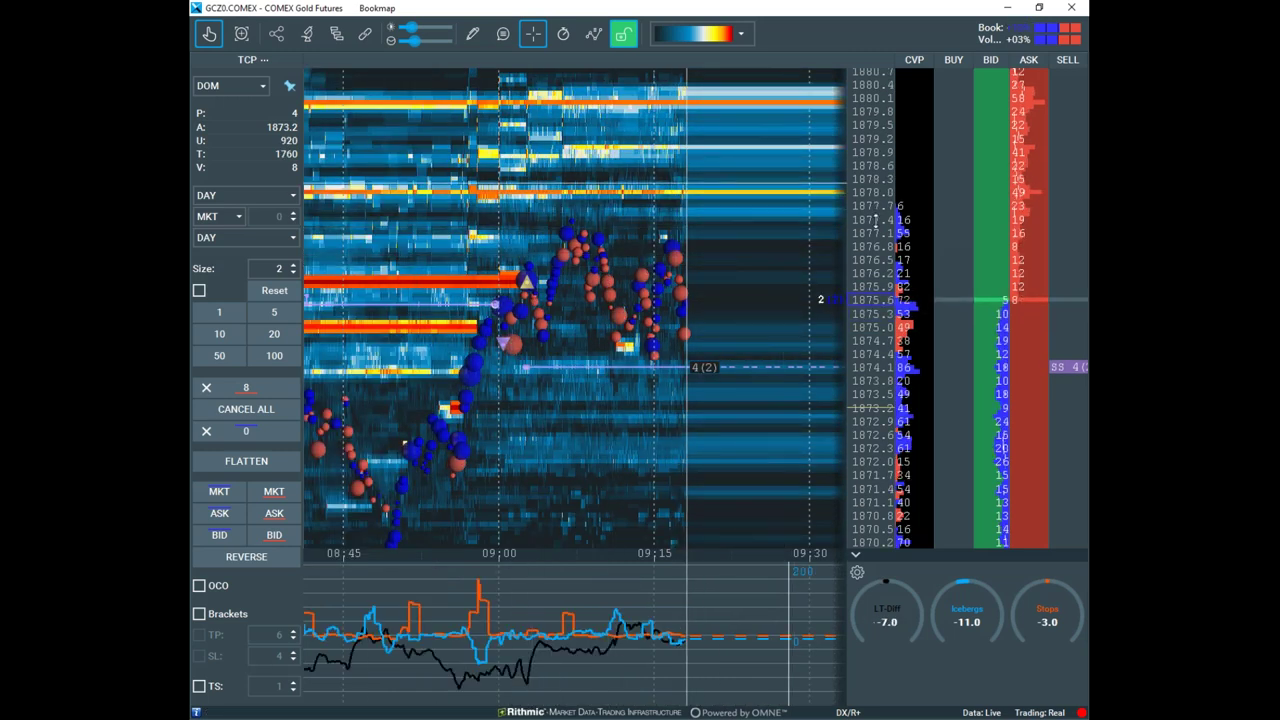
scroll(876, 222, "down", 4)
scroll(622, 286, "down", 3)
scroll(740, 253, "down", 3)
scroll(871, 214, "up", 5)
scroll(874, 237, "down", 3)
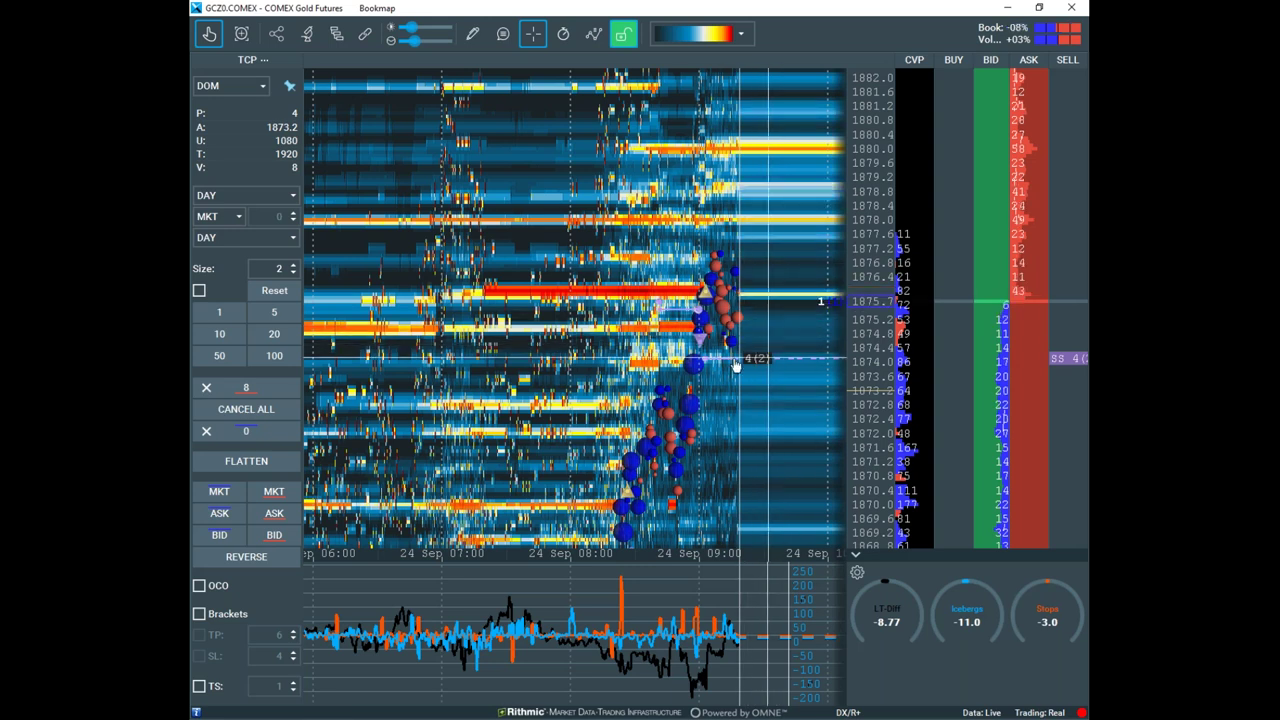
scroll(735, 366, "up", 5)
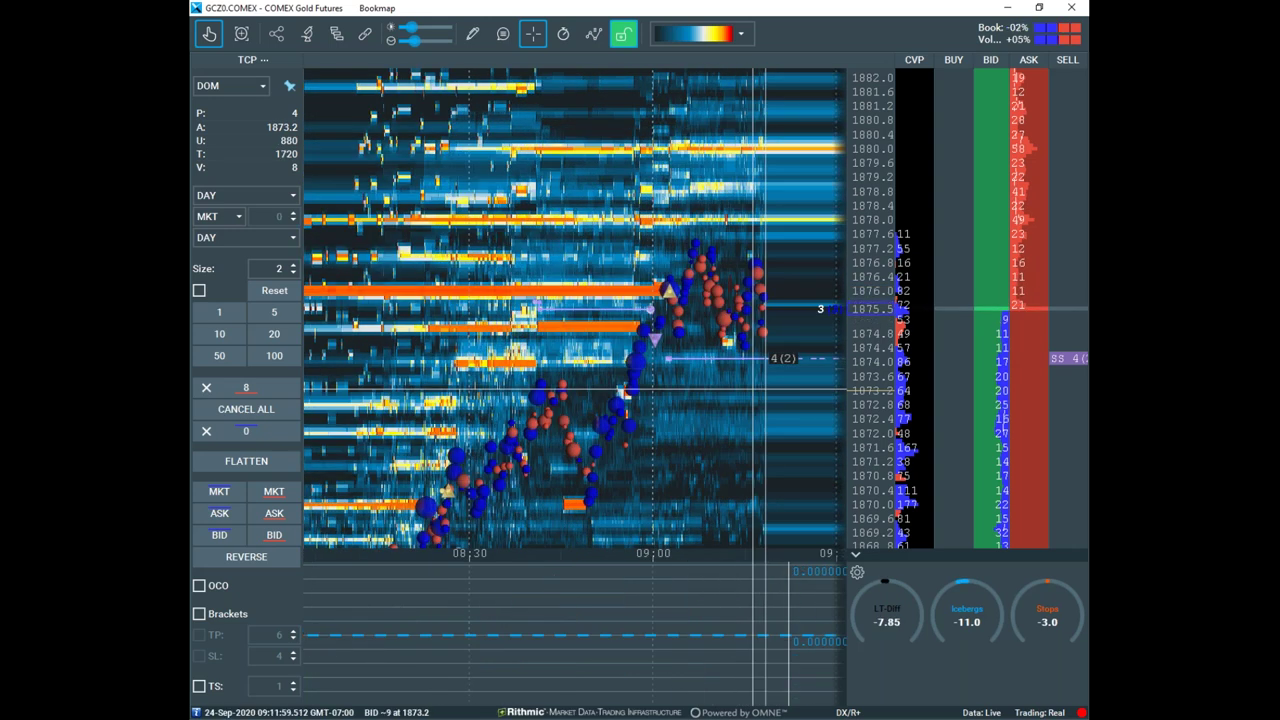
left_click_drag(752, 389, 571, 361)
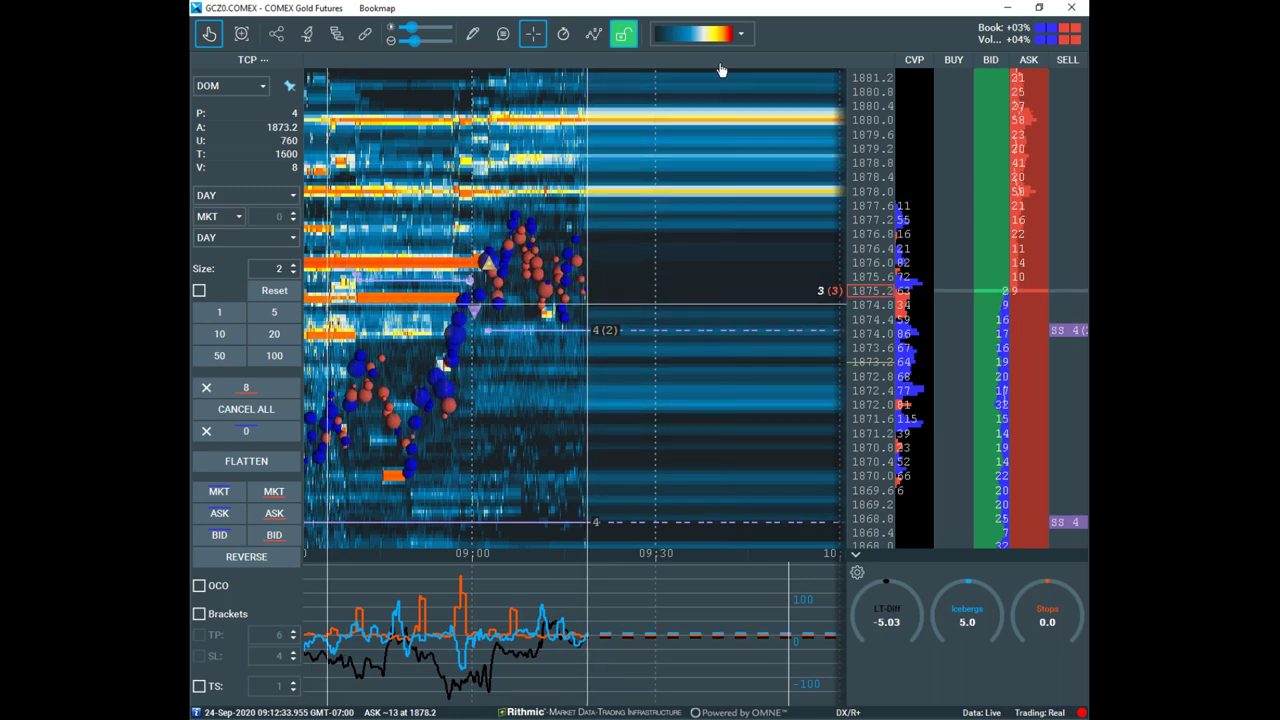
Move the gold window away, bring the E-Mini Nasdaq-100 heatmap over the S&P 500 chart, and review its price action since 09:00
left_click_drag(805, 9, 0, 60)
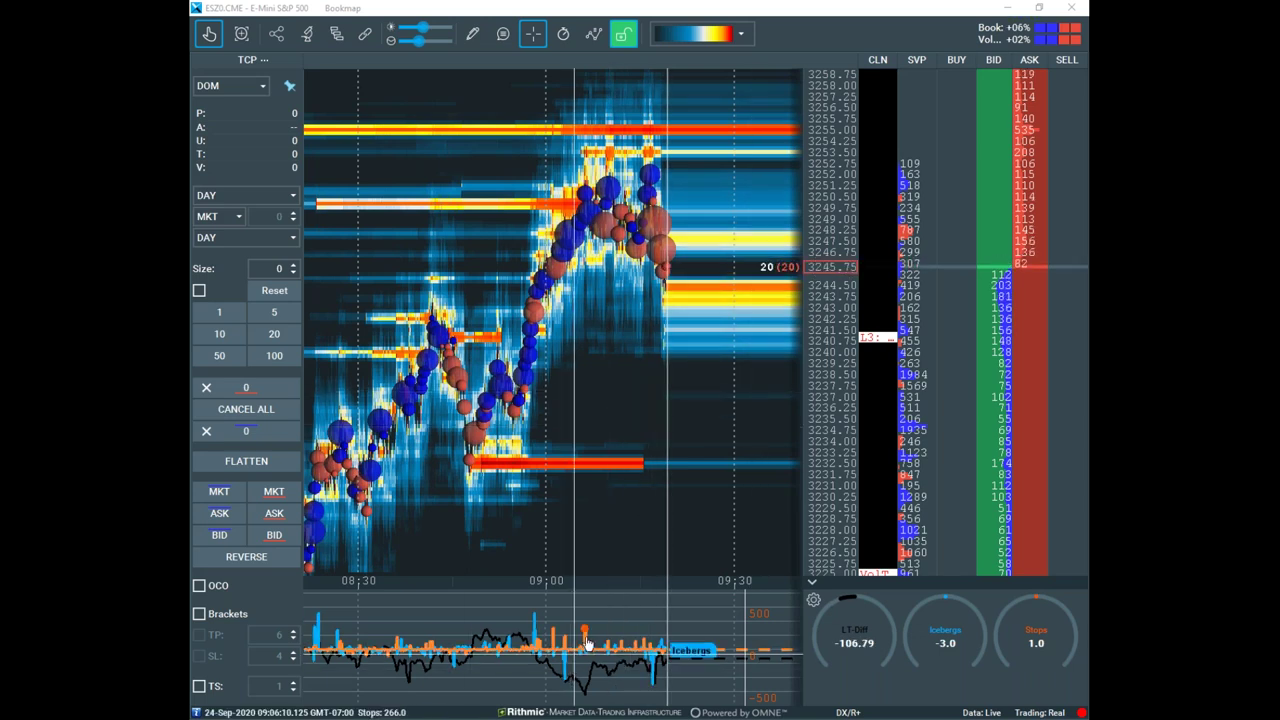
key("alt+Tab")
left_click_drag(1152, 293, 874, 43)
scroll(769, 266, "up", 2)
scroll(805, 322, "down", 2)
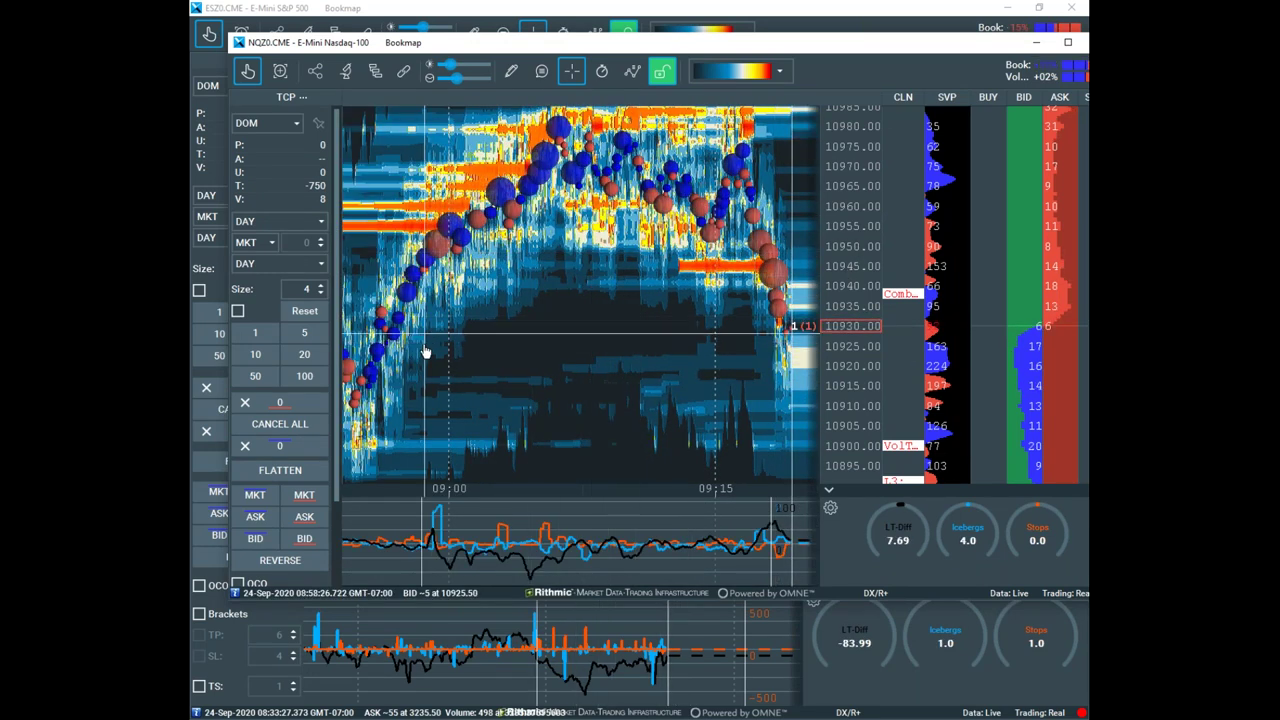
Switch to thinkorswim's /NQ 5-minute chart at full size and clear the old sketches from it
left_click_drag(1088, 290, 917, 268)
double_click(917, 268)
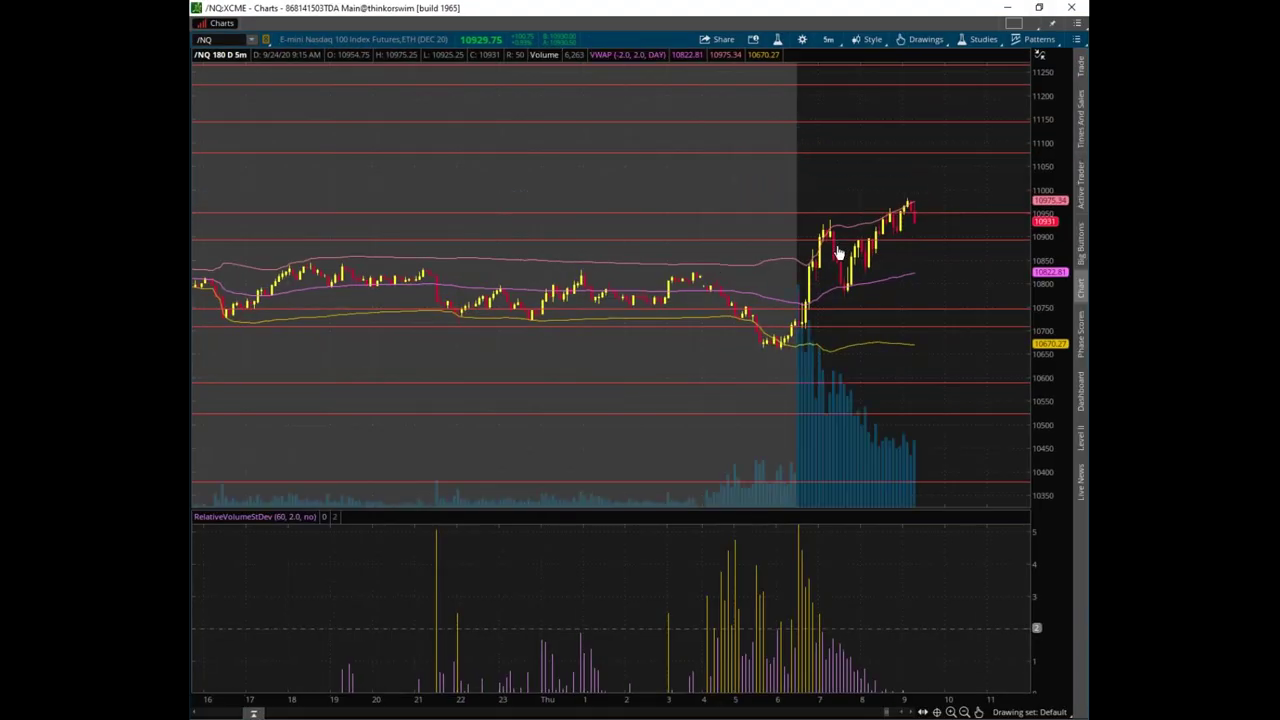
key("ctrl+z")
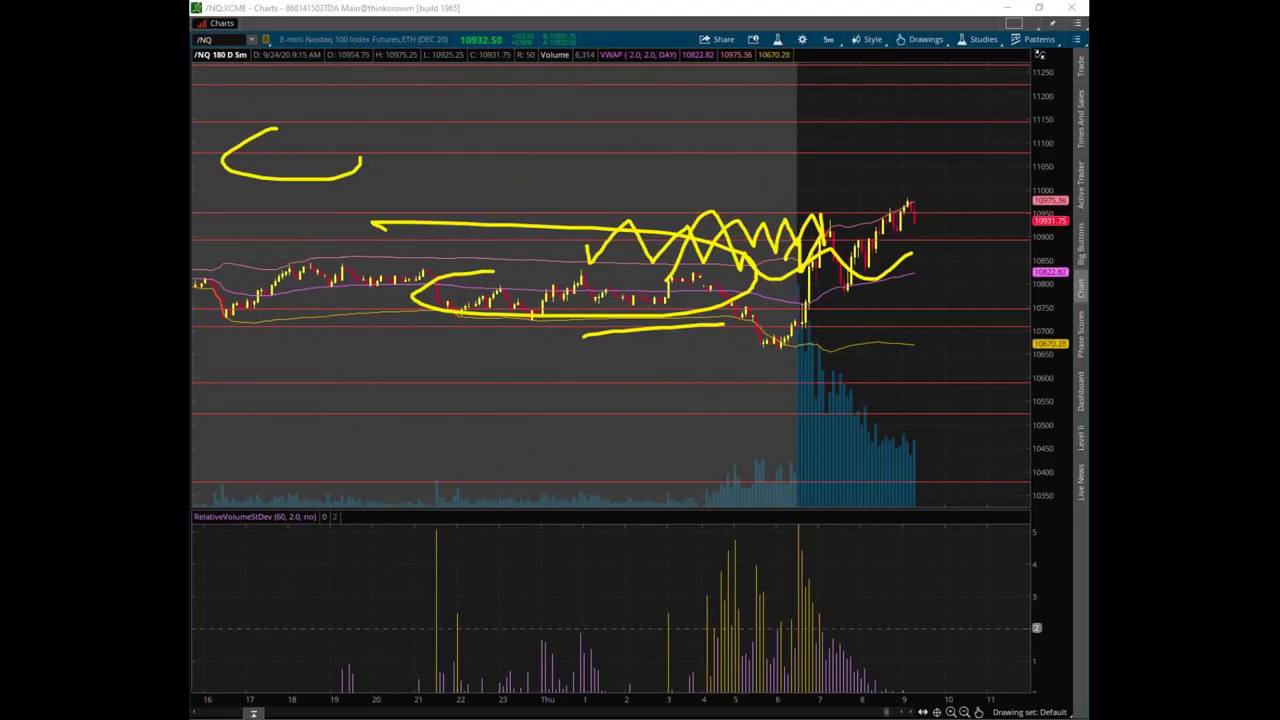
key("e")
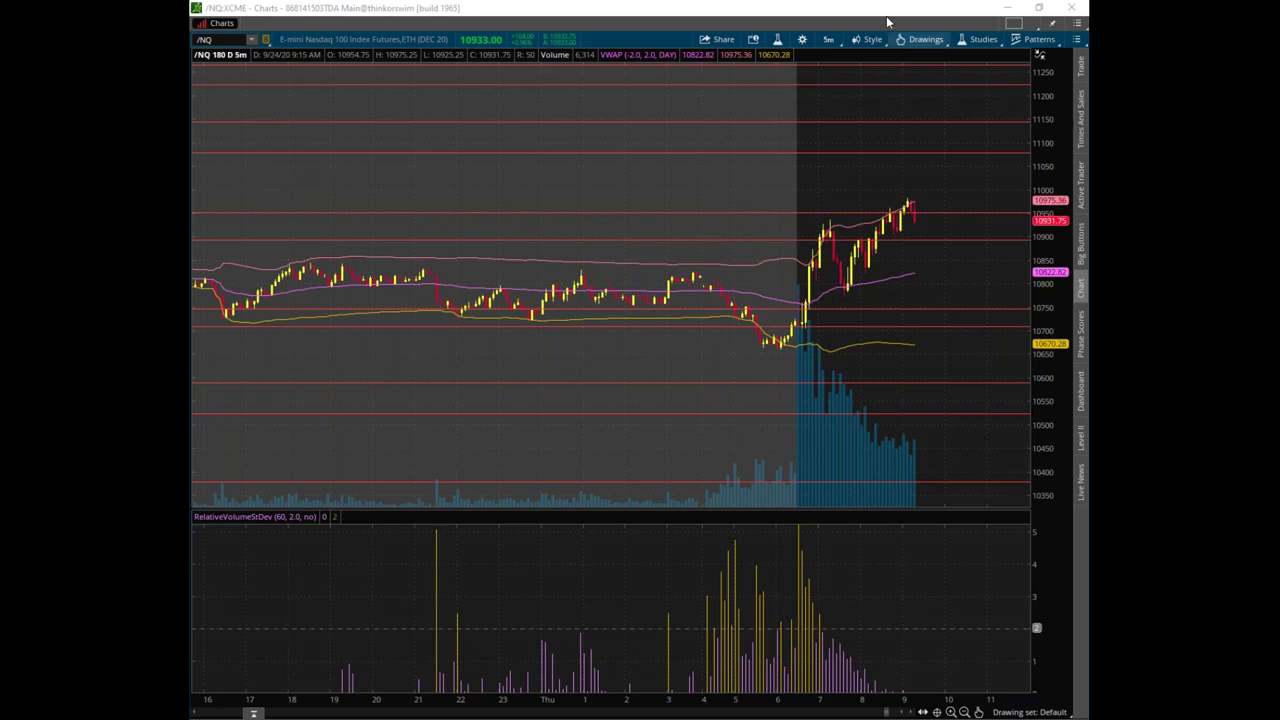
Back in Bookmap's Nasdaq-100 chart, circle the Icebergs spike and price base near 09:00, extend the base's levels, and clear the marks
key("alt+Tab")
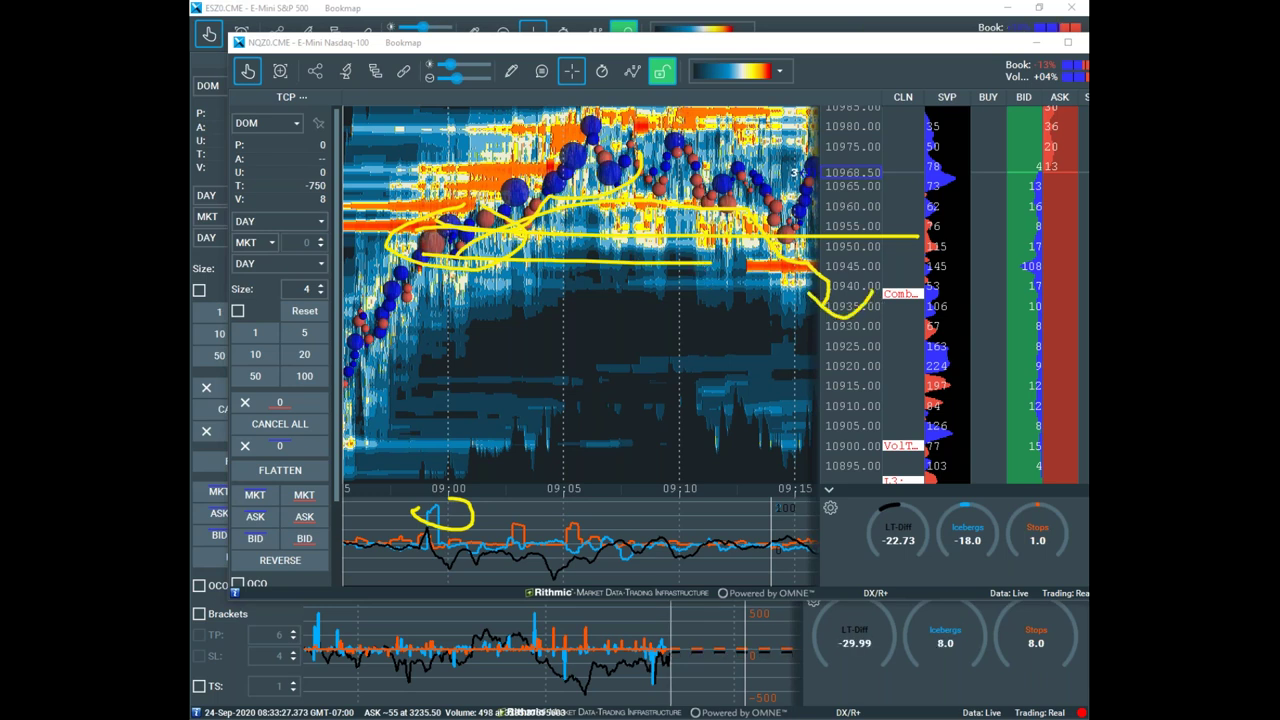
key("Escape")
Reopen thinkorswim's /NQ chart at full size, circle the pullback and breakout areas, sketch a path rising above 11100, and clear the marks
key("alt+Tab")
left_click_drag(697, 200, 850, 165)
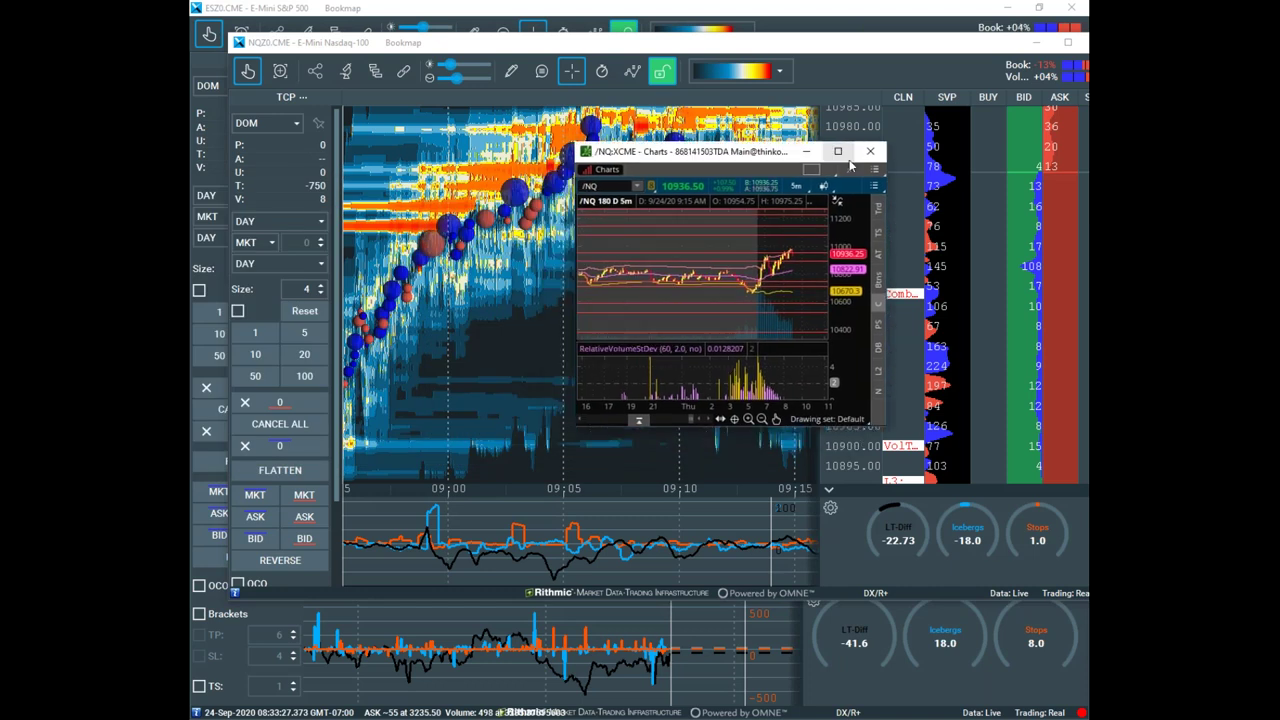
left_click(839, 152)
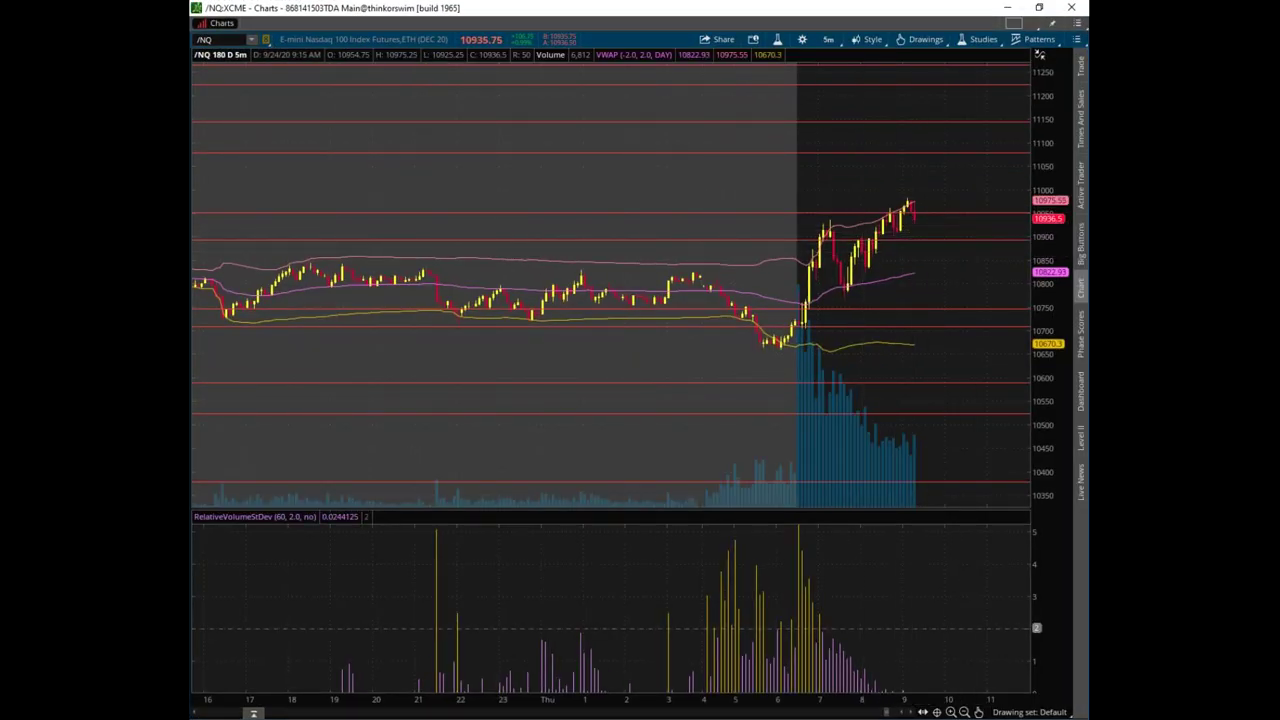
key("e")
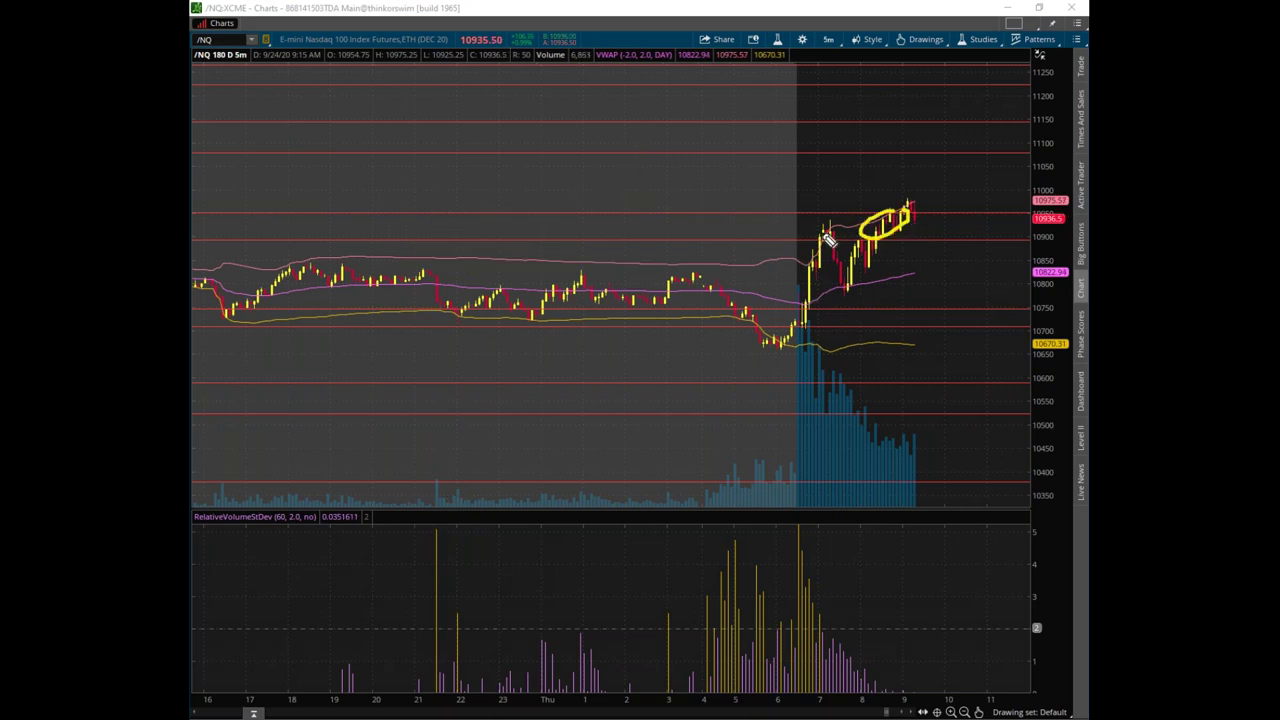
mouse_move(905, 218)
left_mouse_down()
mouse_move(937, 184)
mouse_move(985, 166)
mouse_move(988, 178)
left_mouse_up()
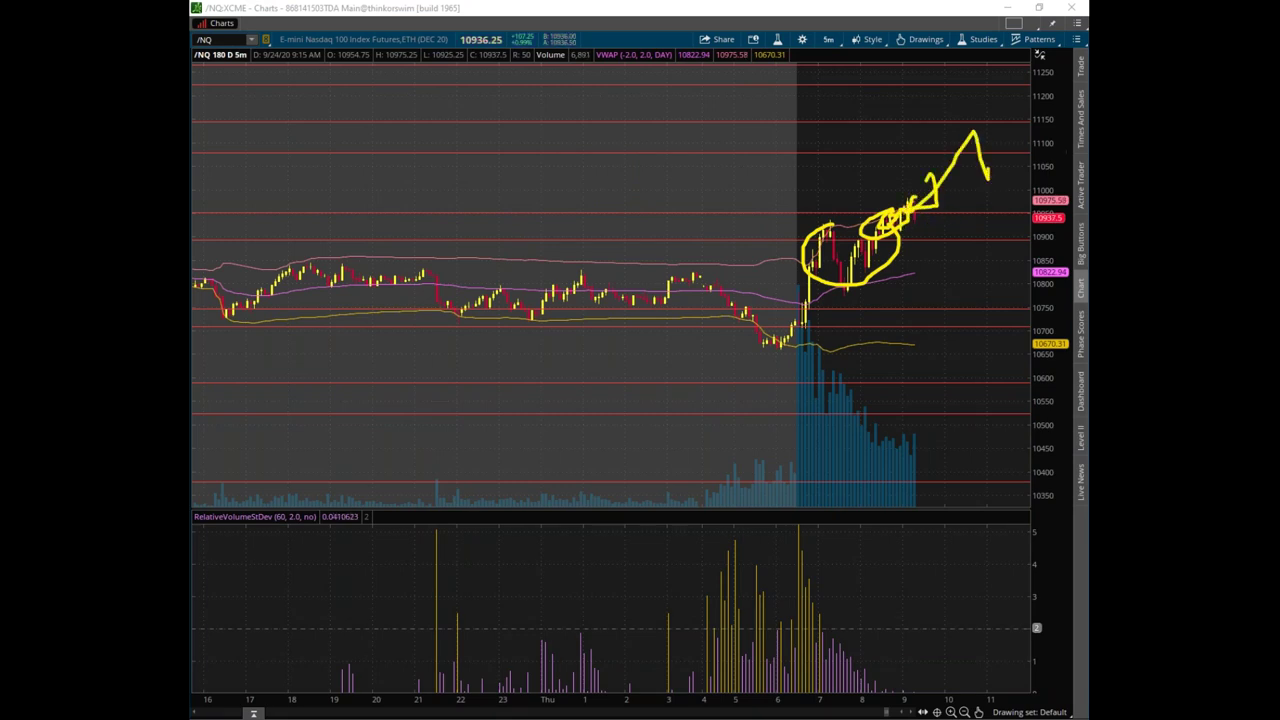
key("Escape")
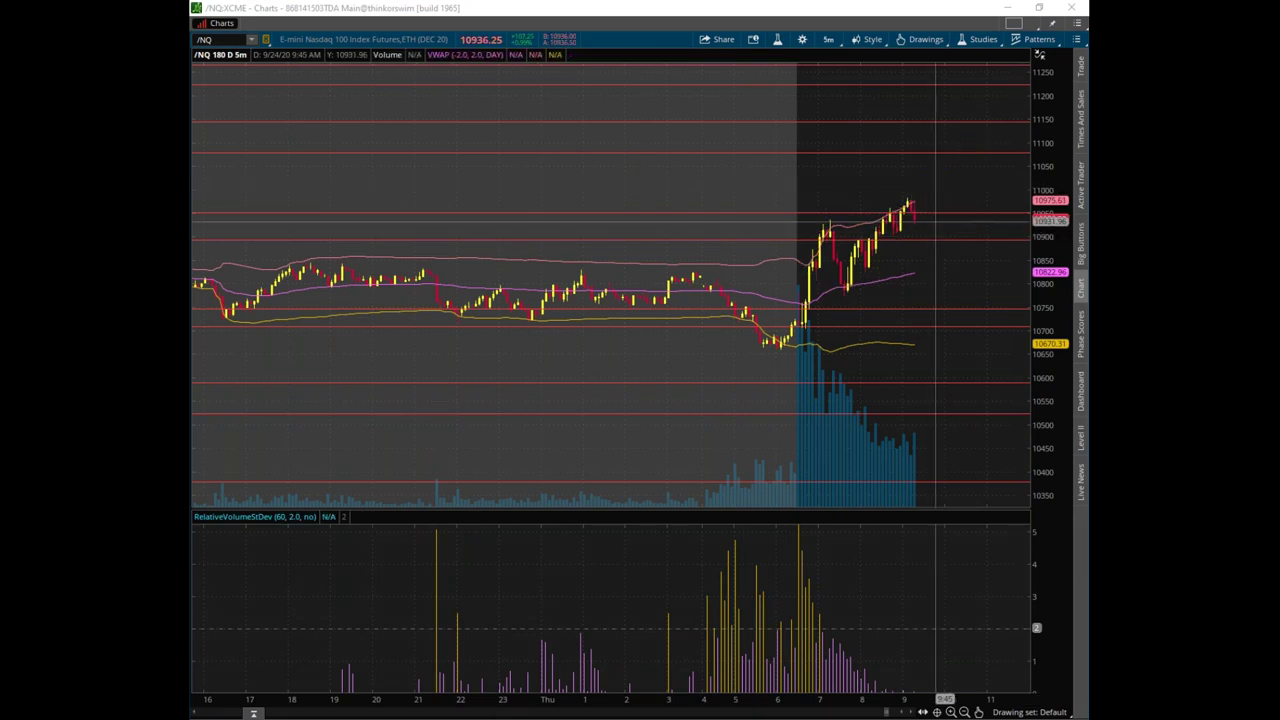
Circle and box /NQ's price swings from about 07:00, sketch rising and falling paths from the 10950 level, and clear the marks
key("ctrl+shift+1")
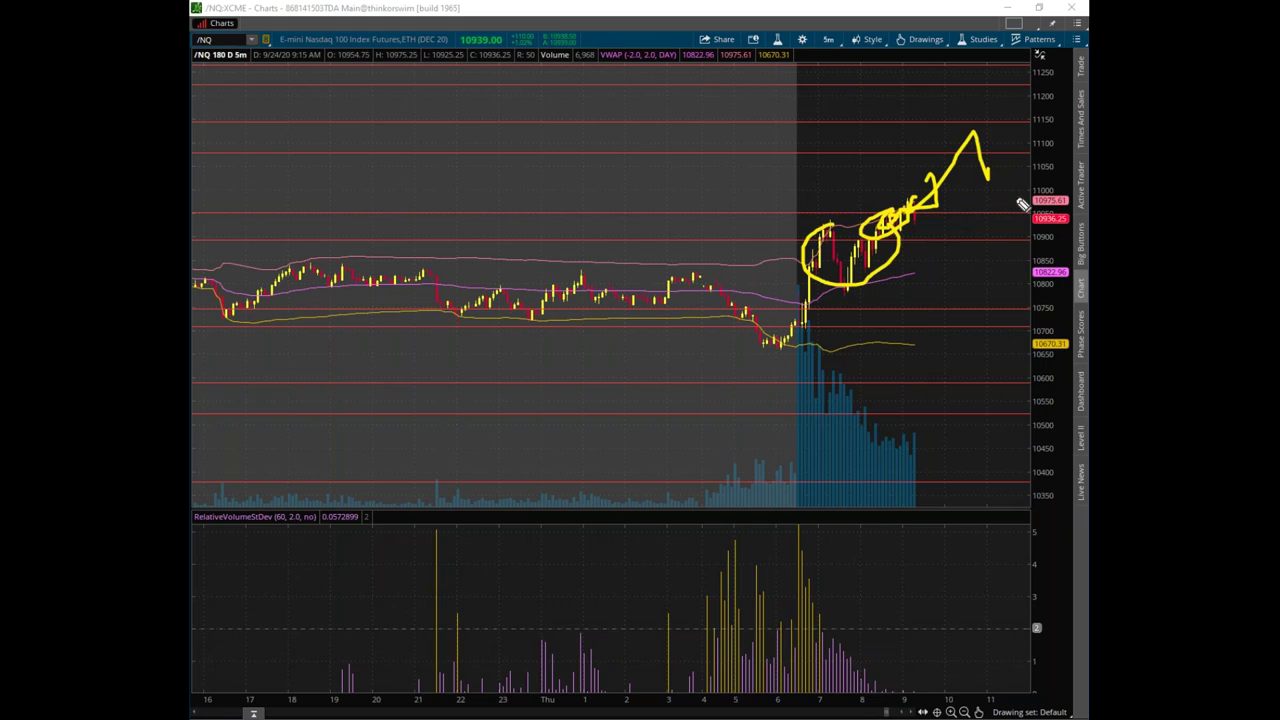
key("Escape")
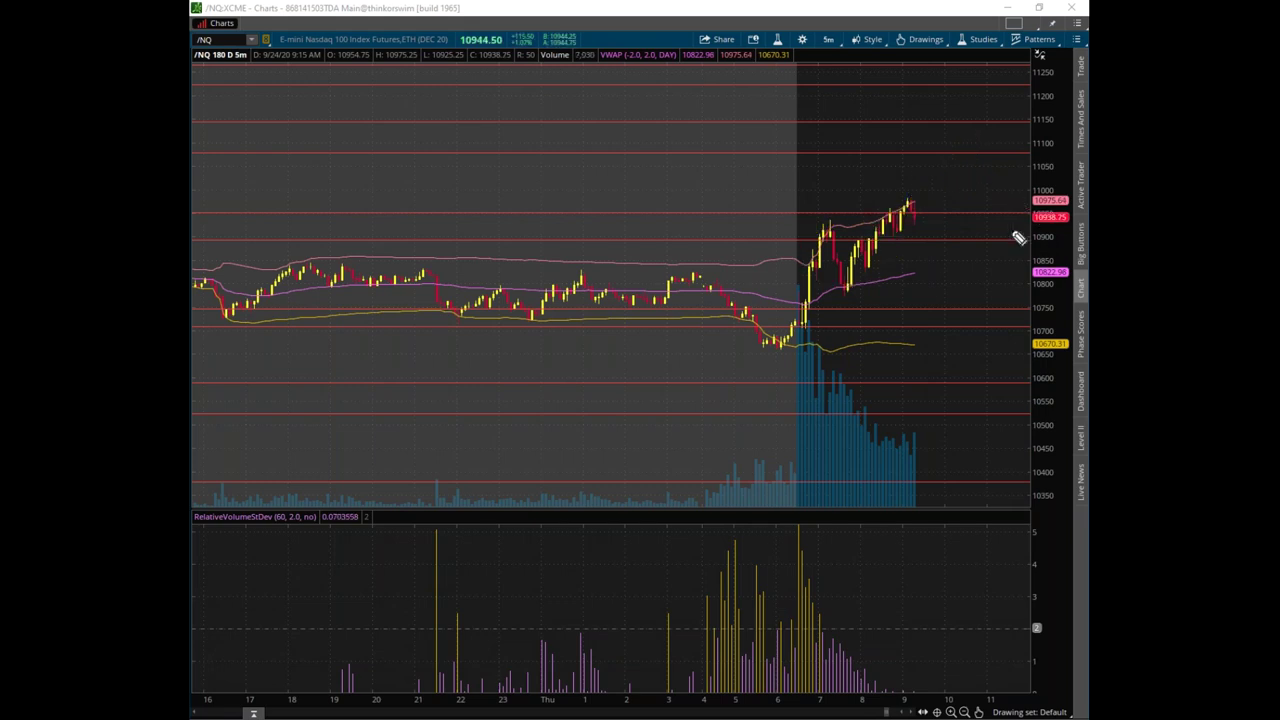
mouse_move(907, 216)
left_mouse_down()
mouse_move(888, 223)
mouse_move(905, 232)
mouse_move(919, 217)
mouse_move(895, 219)
mouse_move(953, 187)
mouse_move(927, 238)
mouse_move(941, 258)
left_mouse_up()
mouse_move(835, 228)
left_mouse_down()
mouse_move(885, 262)
mouse_move(900, 245)
mouse_move(946, 272)
left_mouse_up()
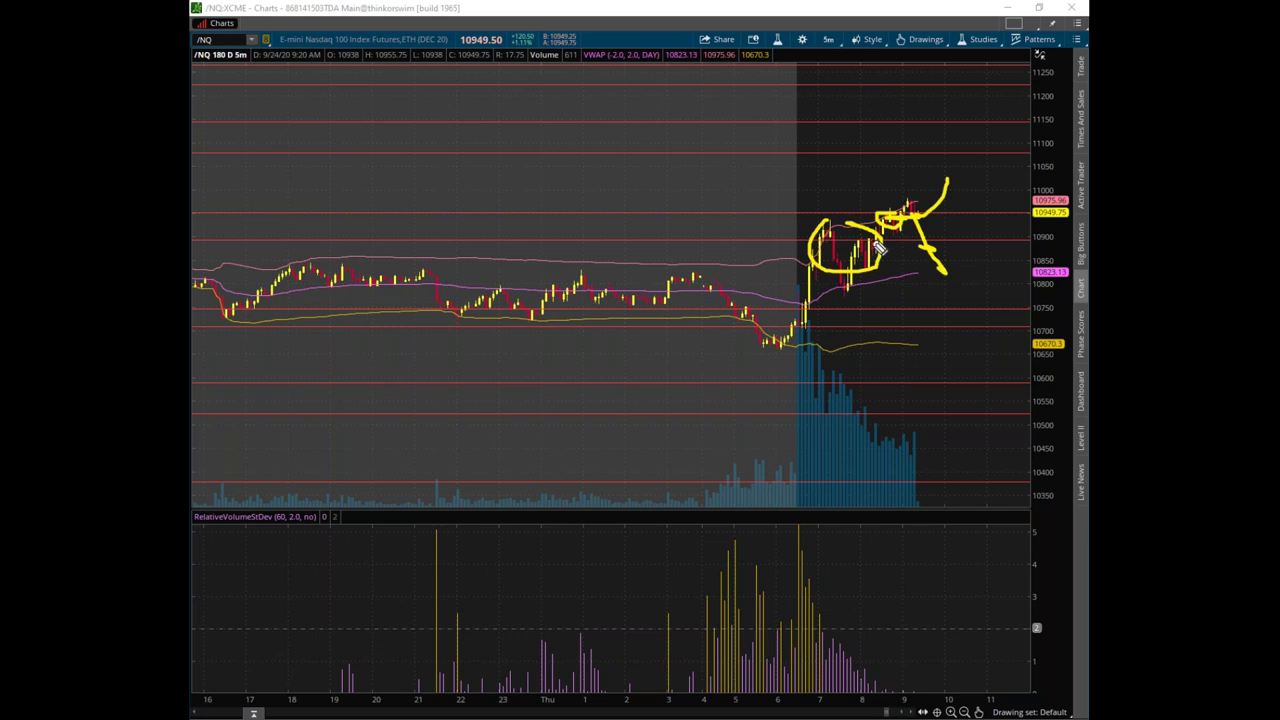
mouse_move(816, 290)
left_mouse_down()
mouse_move(960, 314)
mouse_move(990, 292)
left_mouse_up()
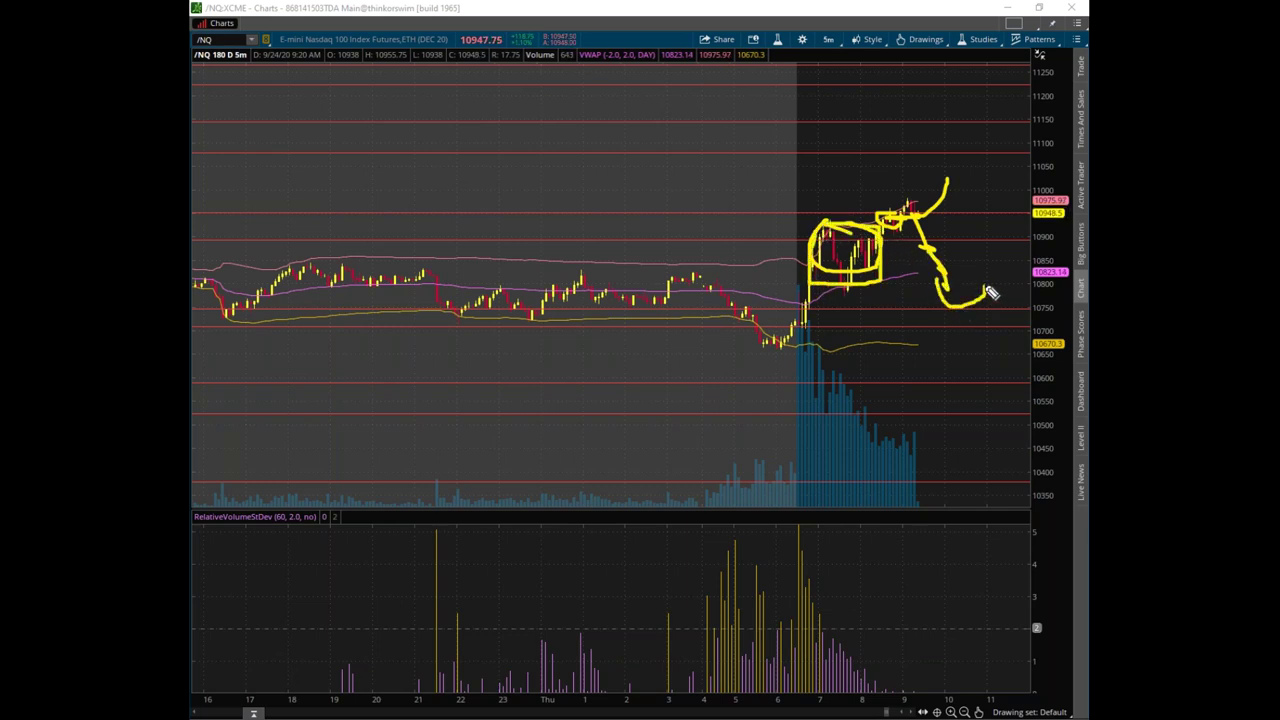
key("Escape")
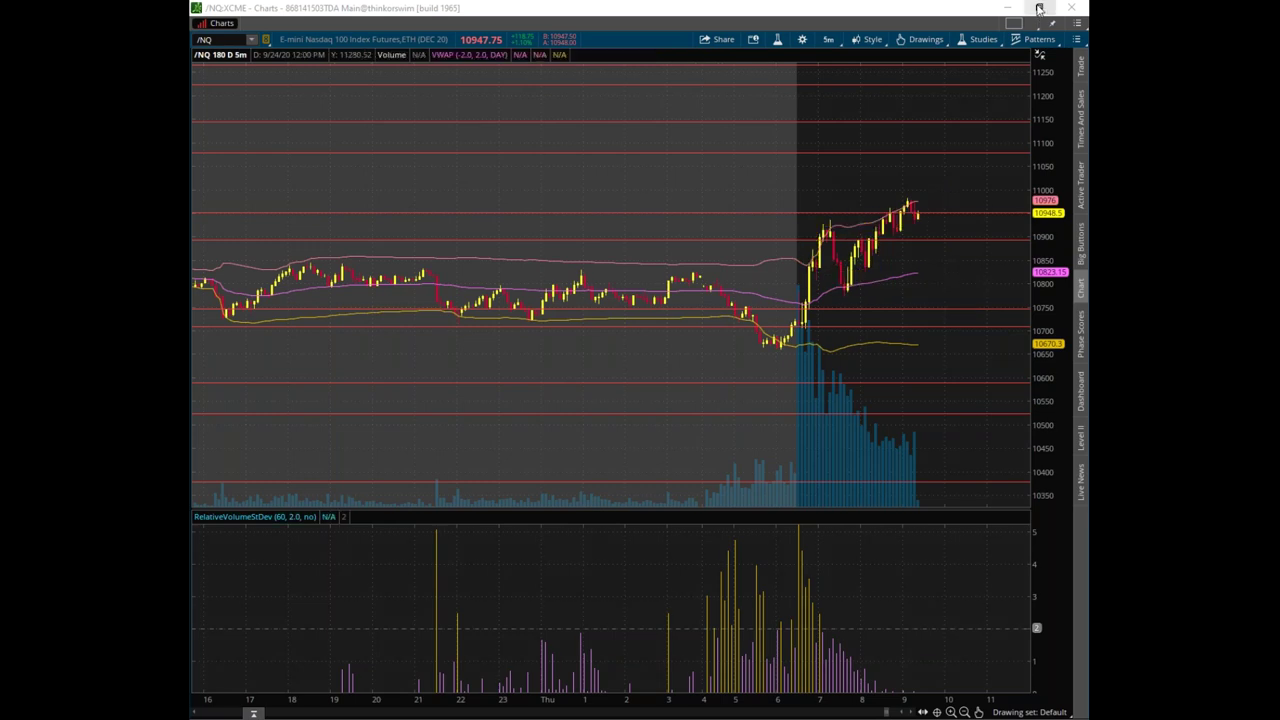
Move the restored thinkorswim chart aside and review the Nasdaq-100 heatmap from the rise before 09:00 to the present
left_click(1039, 8)
left_click_drag(763, 160, 190, 200)
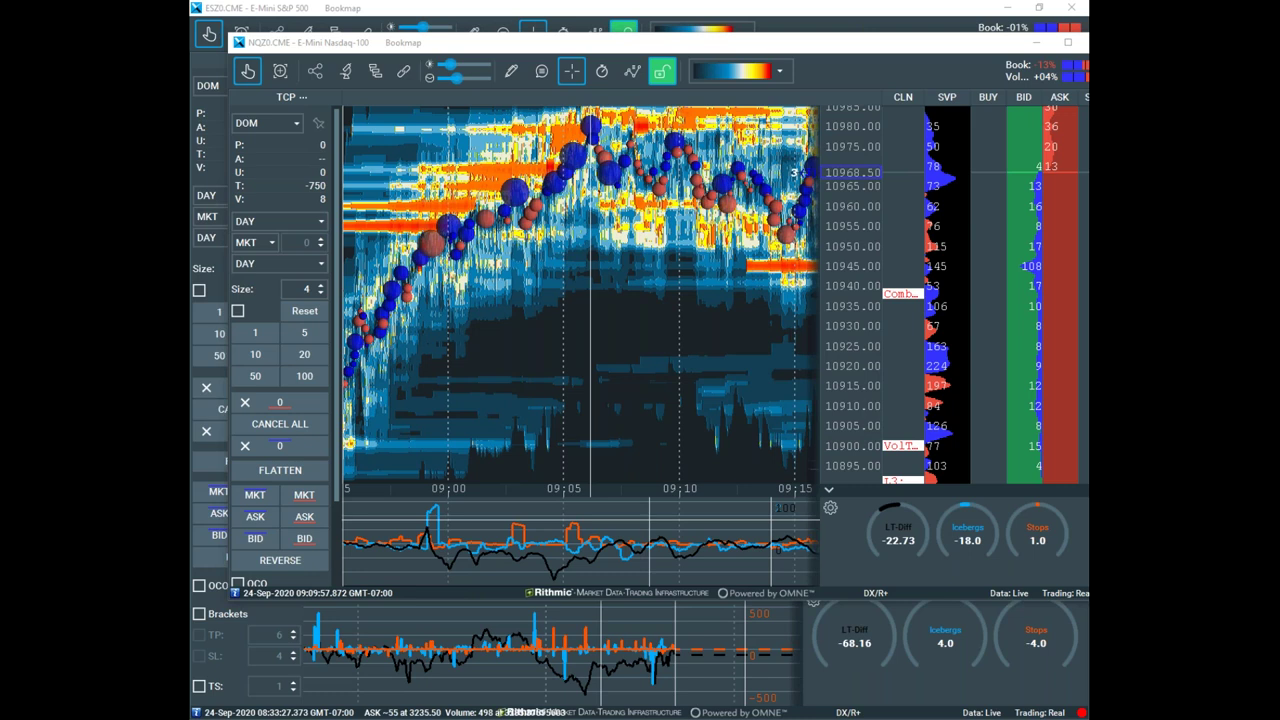
scroll(597, 314, "down", 3)
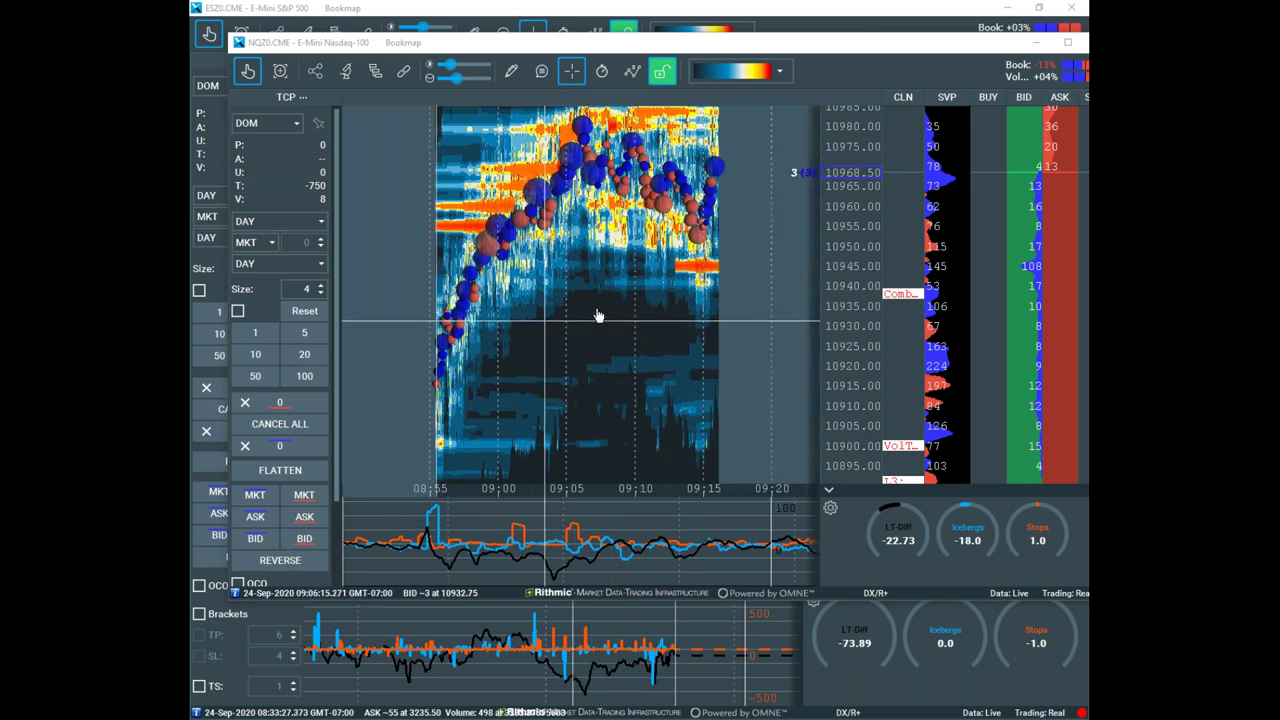
scroll(678, 348, "up", 4)
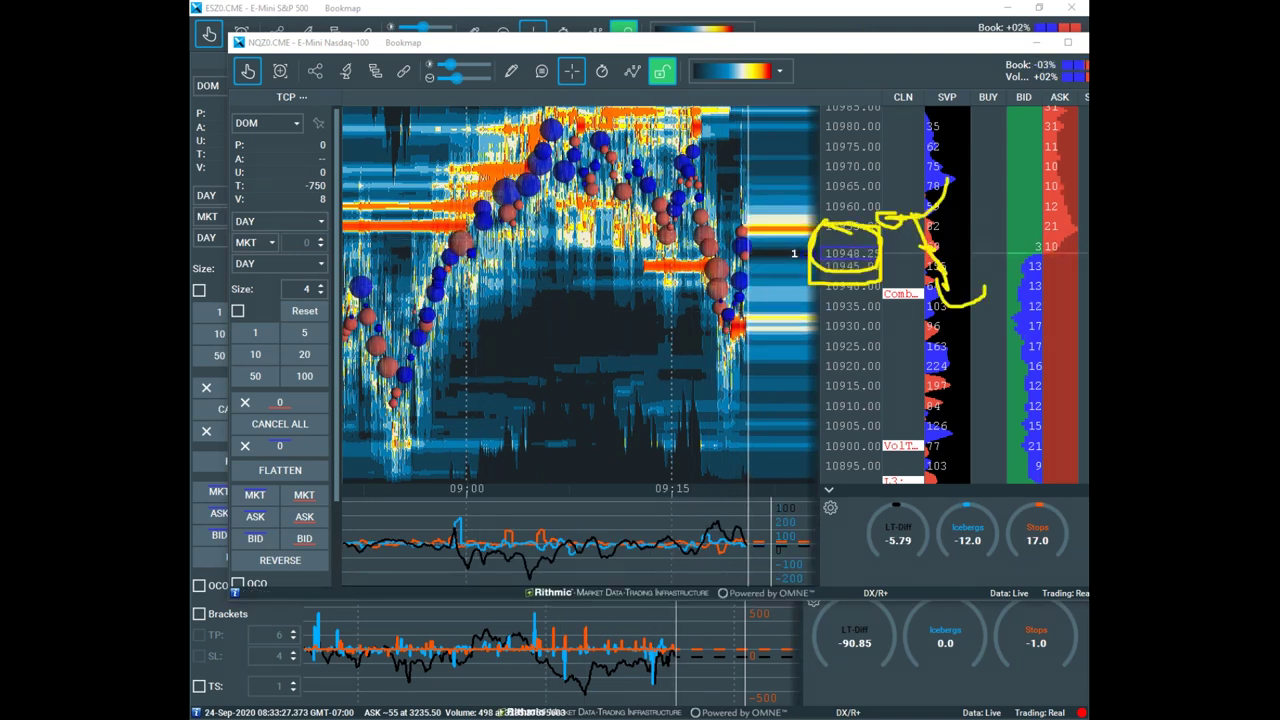
Clear the old marks, box the Nasdaq-100 base near 09:00, extend its edges to current price, and trace the V-shaped dip after 09:15
key("Escape")
mouse_move(446, 228)
left_mouse_down()
mouse_move(462, 224)
mouse_move(482, 276)
mouse_move(452, 232)
left_mouse_up()
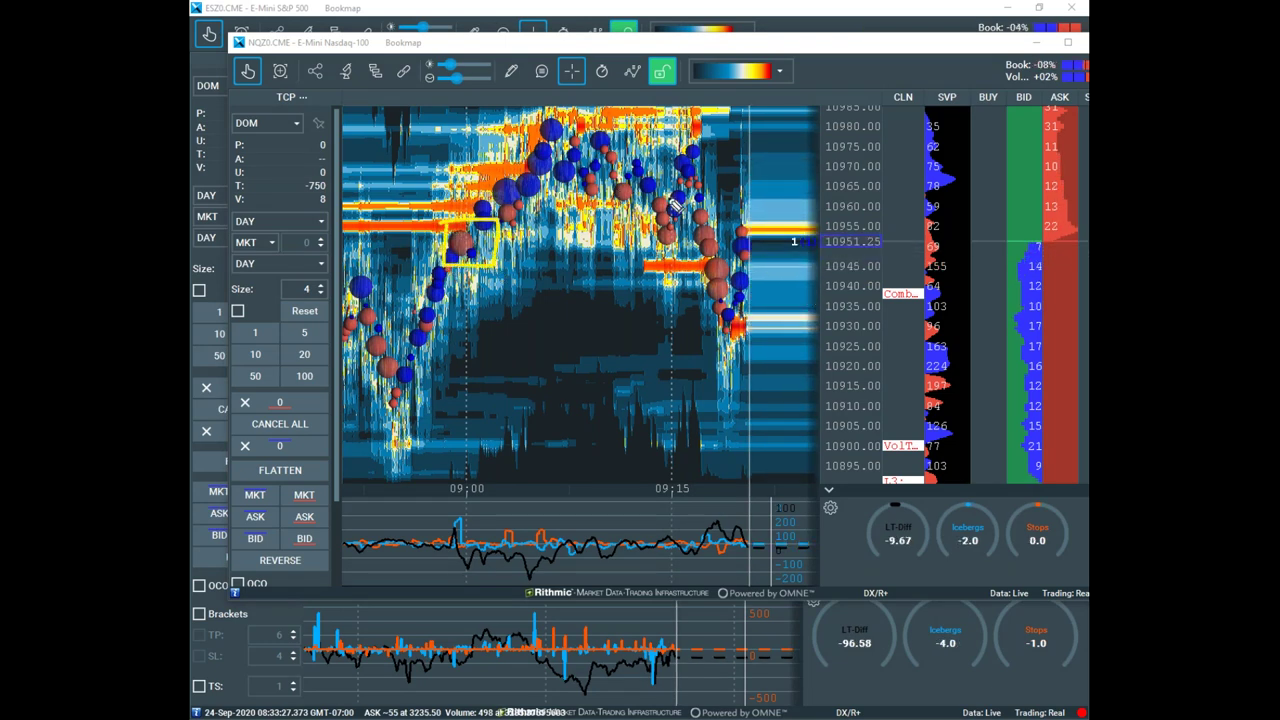
left_click_drag(496, 224, 750, 229)
mouse_move(494, 265)
left_mouse_down()
mouse_move(697, 230)
mouse_move(745, 347)
left_mouse_up()
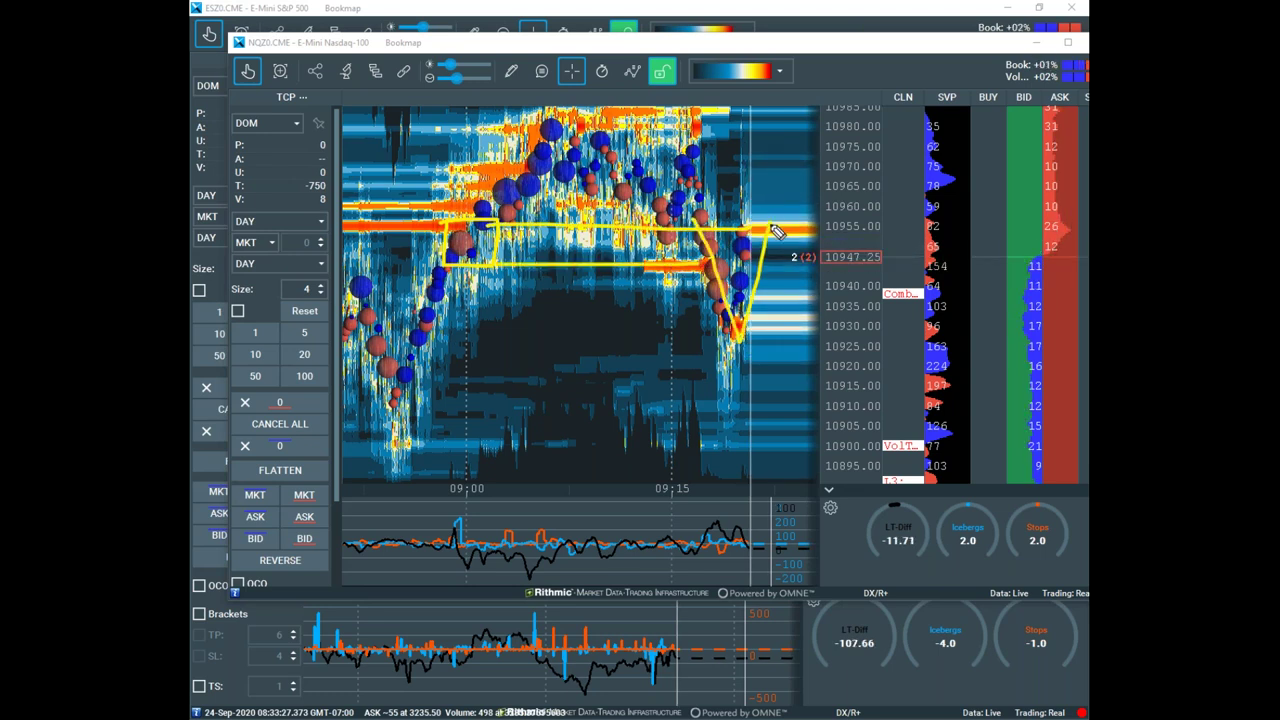
Sketch falling and rising paths from current Nasdaq-100 price, circle the Icebergs spike near 09:00, trace the earlier decline, and clear the marks
mouse_move(750, 252)
left_mouse_down()
mouse_move(772, 250)
mouse_move(790, 392)
left_mouse_up()
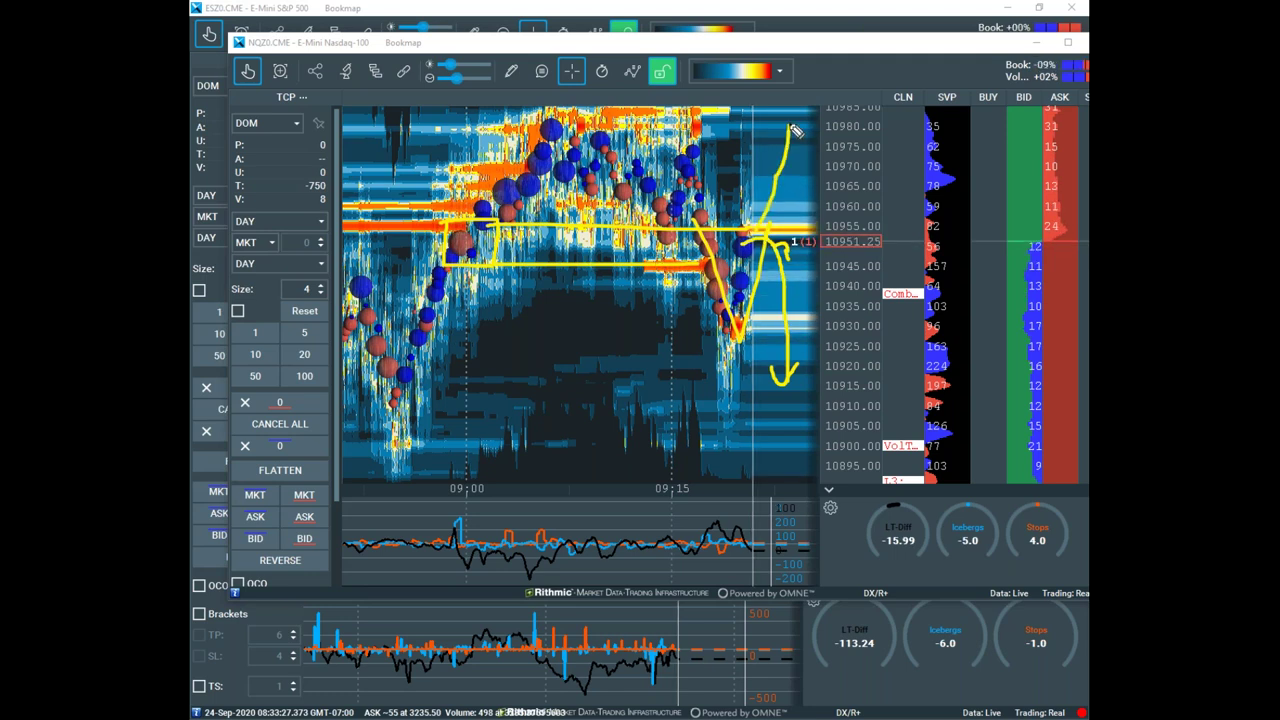
mouse_move(727, 162)
left_mouse_down()
mouse_move(800, 132)
mouse_move(836, 78)
left_mouse_up()
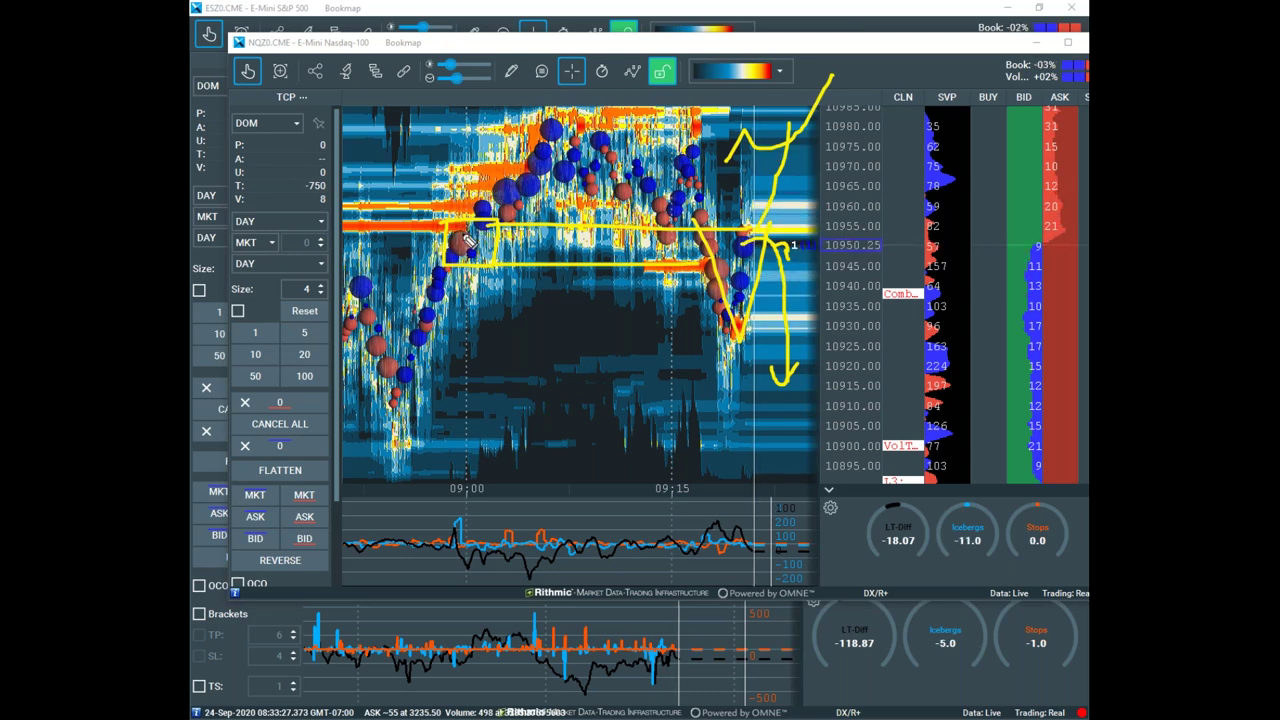
left_click_drag(457, 522, 462, 537)
left_click_drag(553, 215, 686, 238)
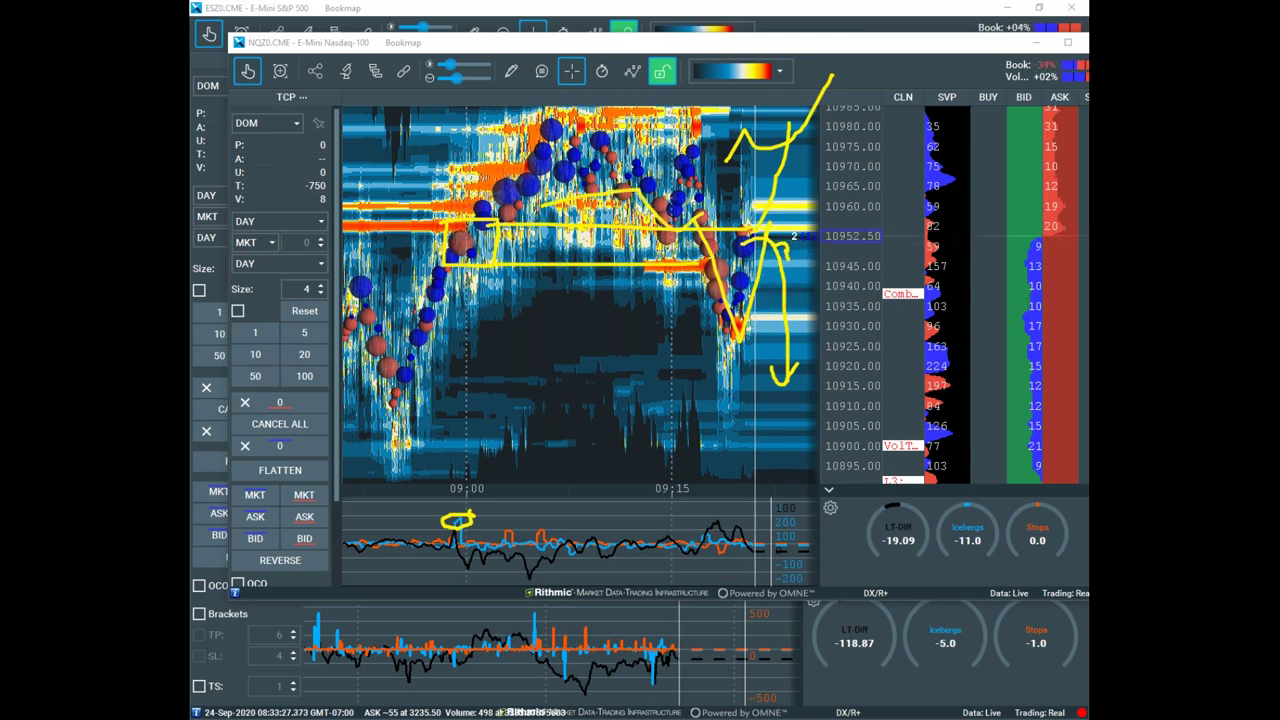
key("Escape")
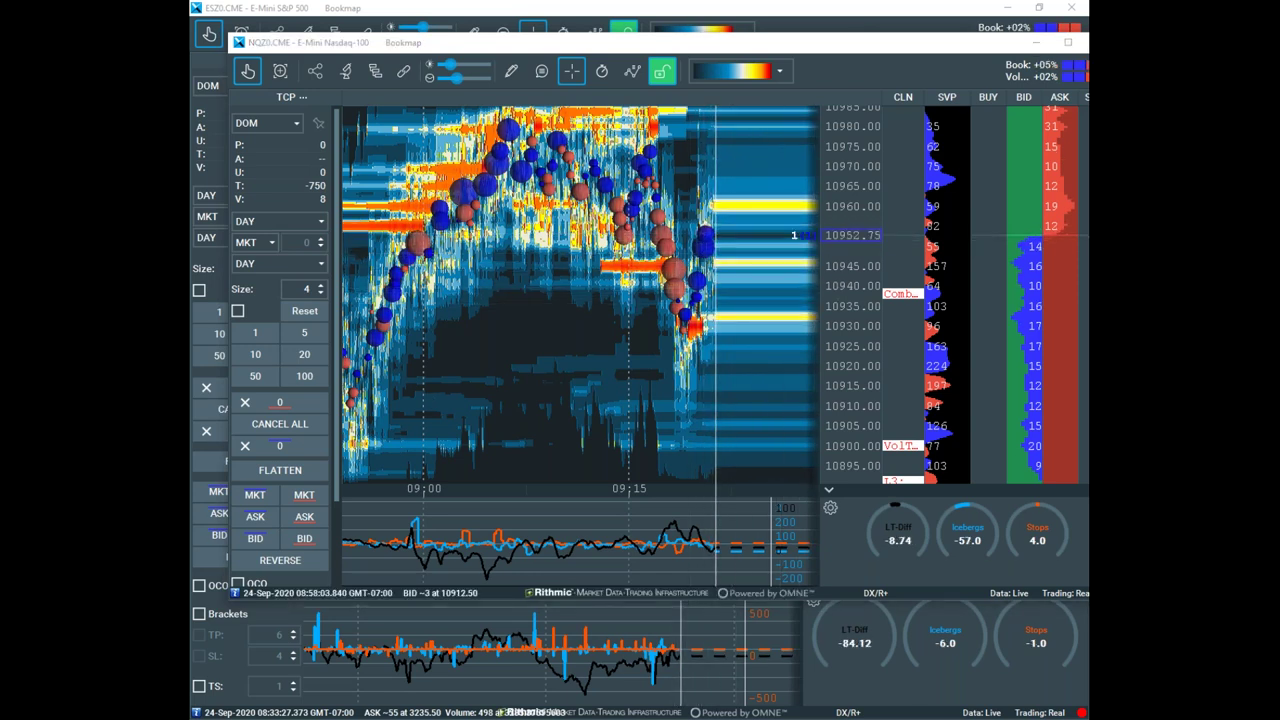
Bring thinkorswim's /NQ chart back to full size, and switch to Sierra Chart's NQ chartbook, also at full size
left_click_drag(190, 330, 715, 138)
left_click(790, 137)
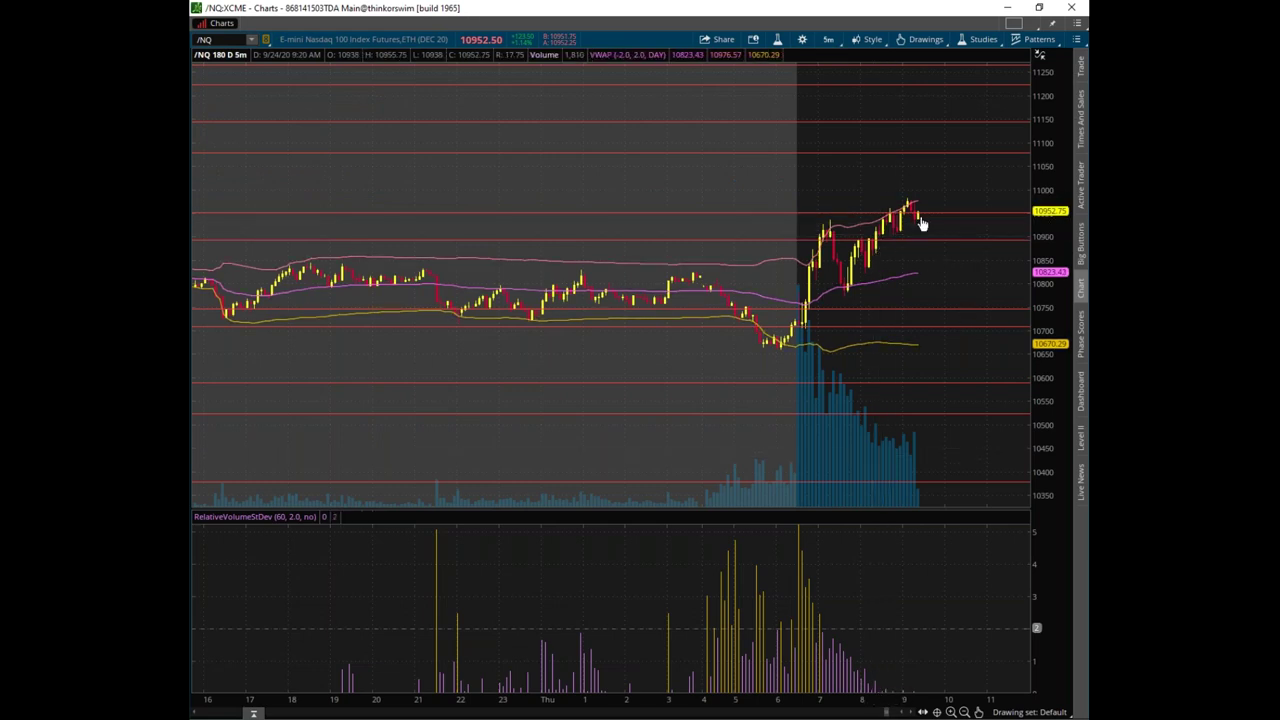
key("alt+Tab")
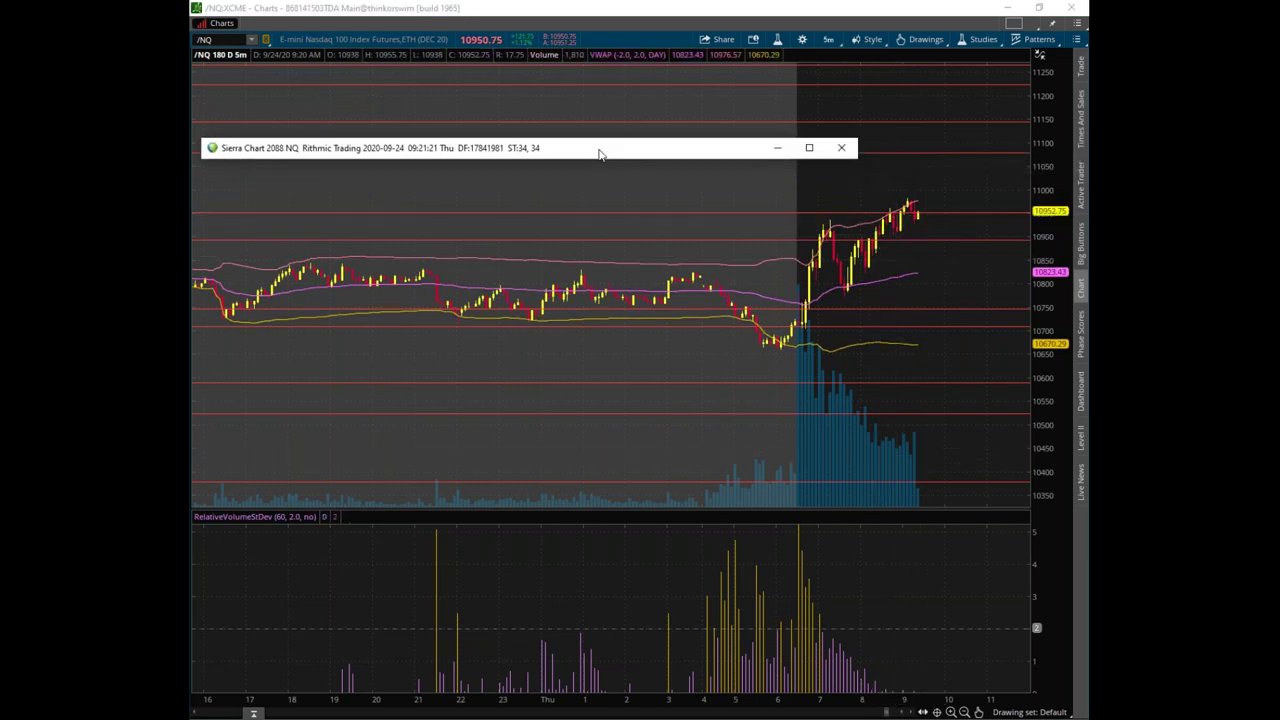
left_click(817, 145)
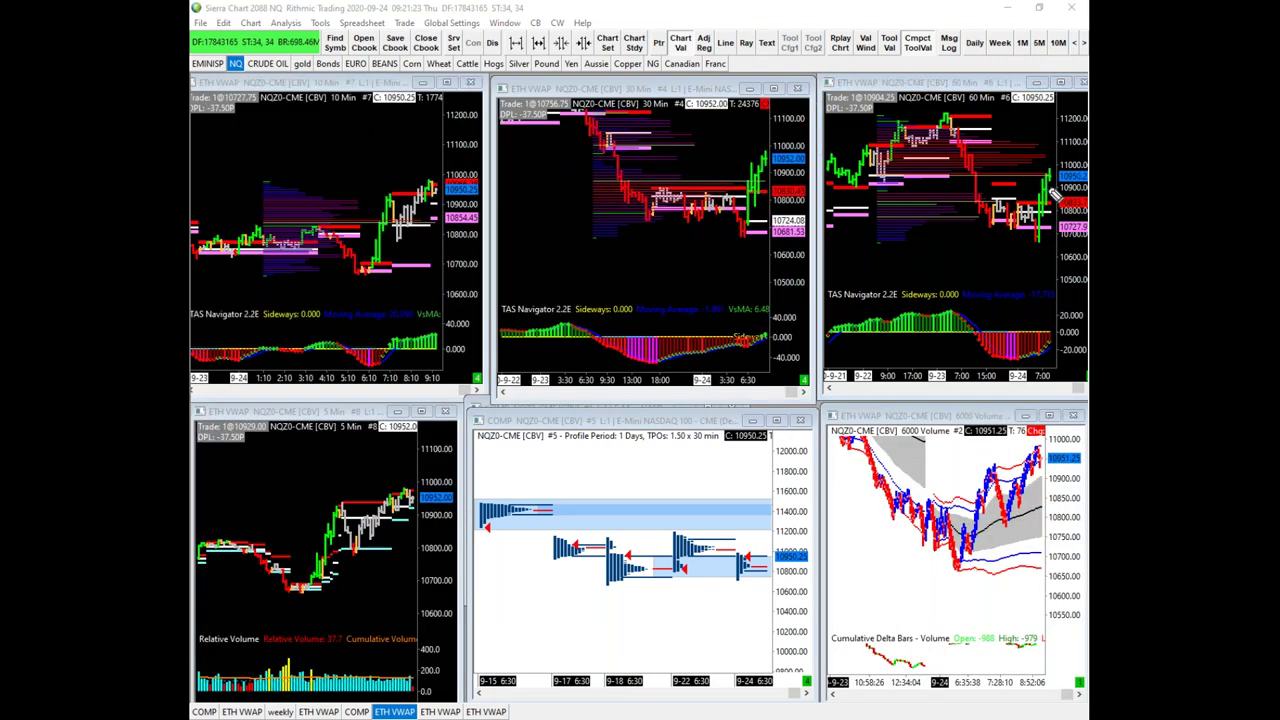
Mark levels around the latest highs on the 30-minute and 10-minute NQ charts, sketch pullback paths from them, and clear the marks
left_click_drag(776, 178, 800, 228)
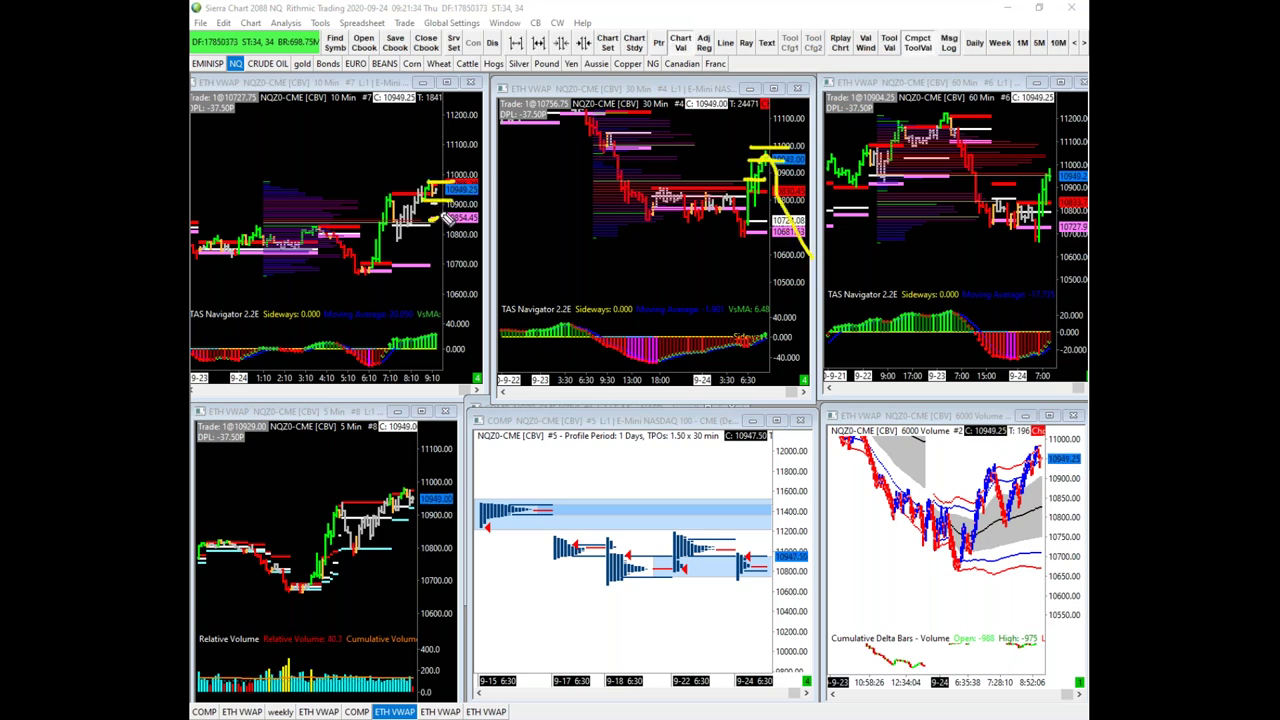
left_click_drag(455, 215, 513, 207)
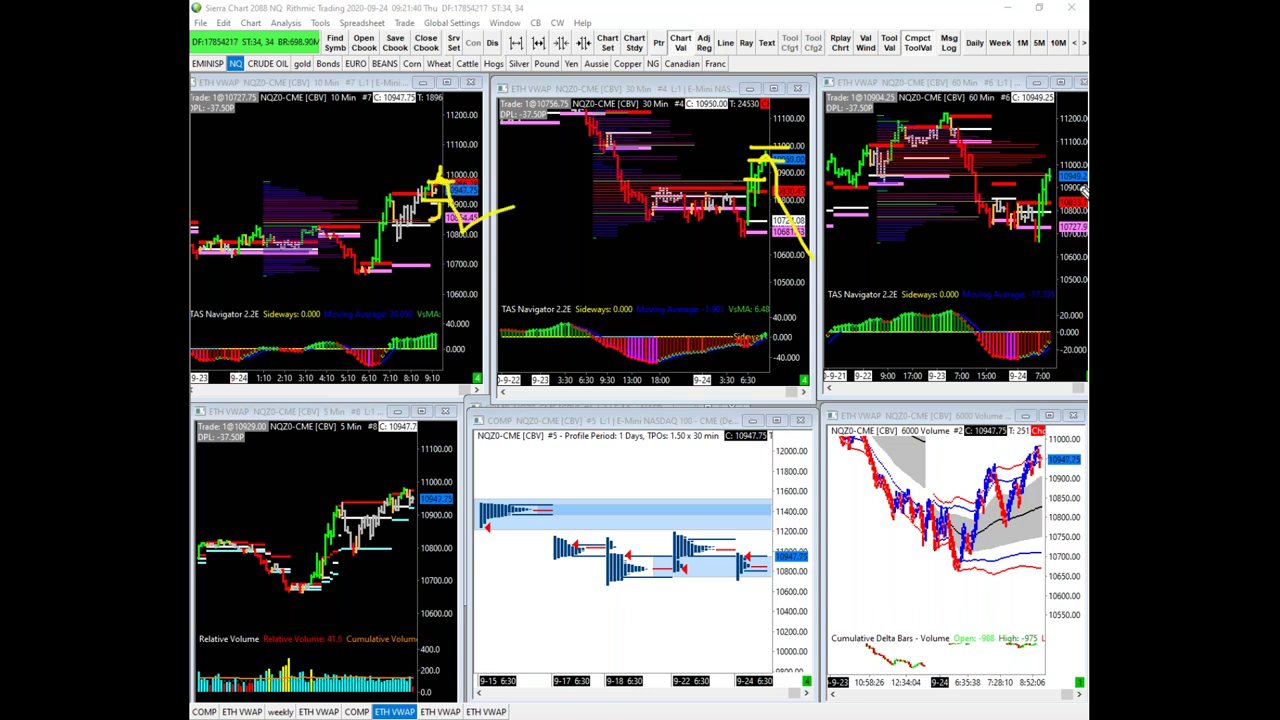
key("e")
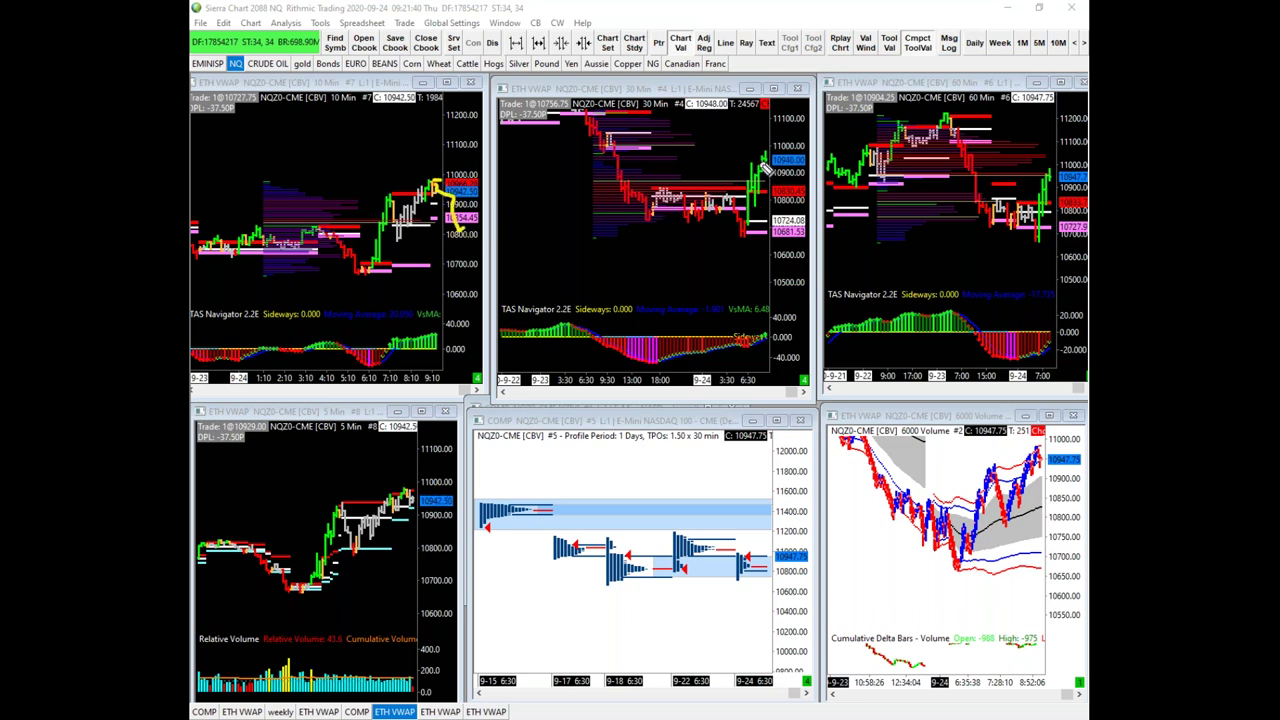
Sketch a drop-and-bounce path from the latest high on the 30-minute NQ chart, and erase it
left_click_drag(775, 166, 855, 248)
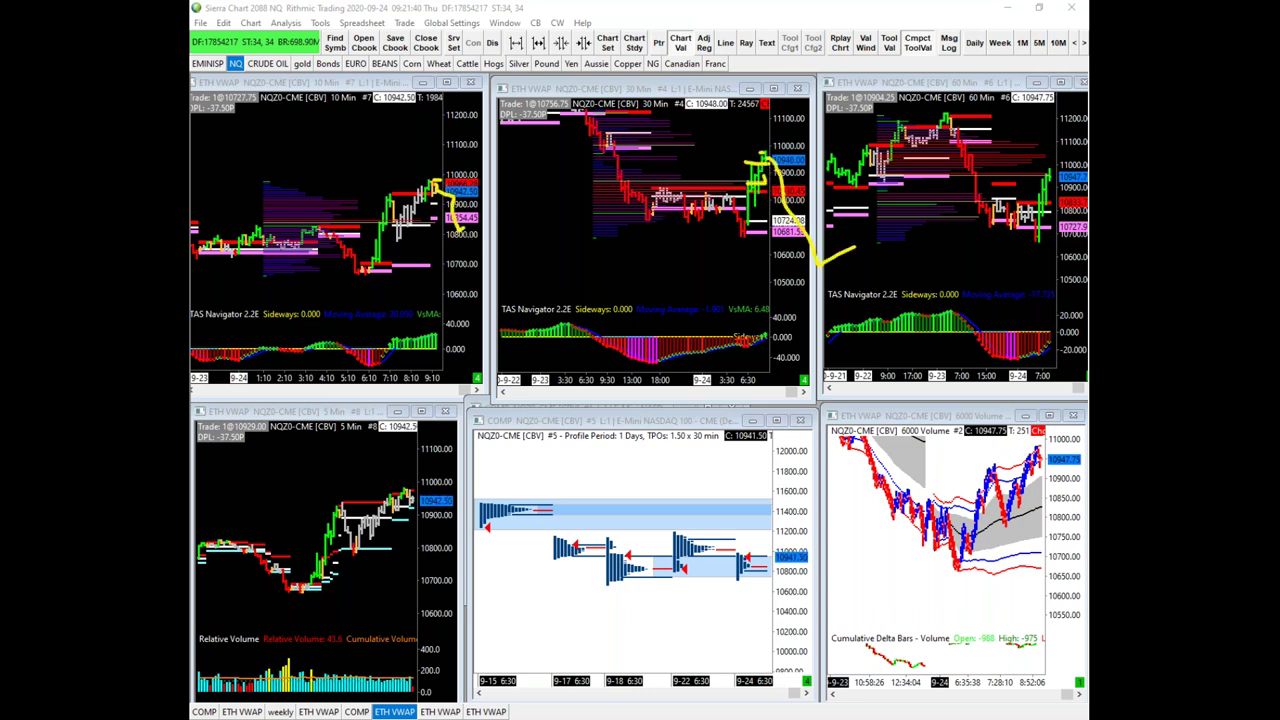
key("e")
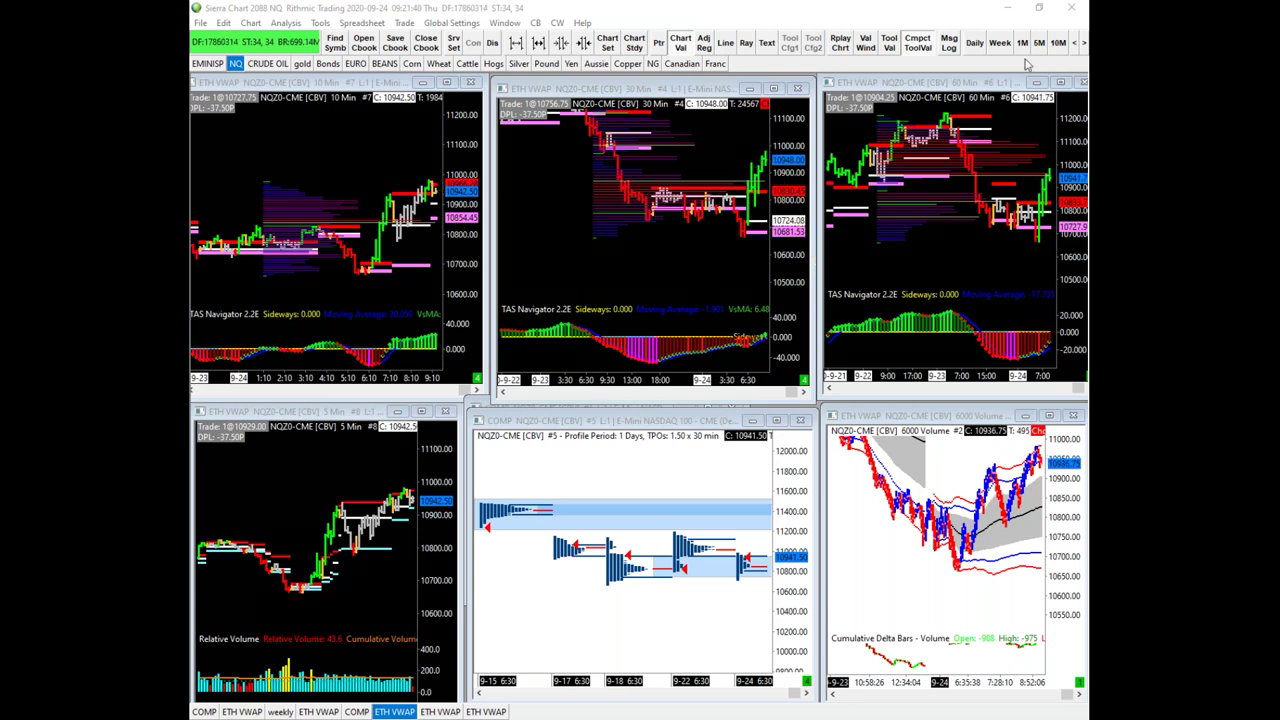
Shrink the Sierra Chart and thinkorswim windows and move both aside to uncover Bookmap's E-Mini Nasdaq-100 heatmap
left_click(1039, 8)
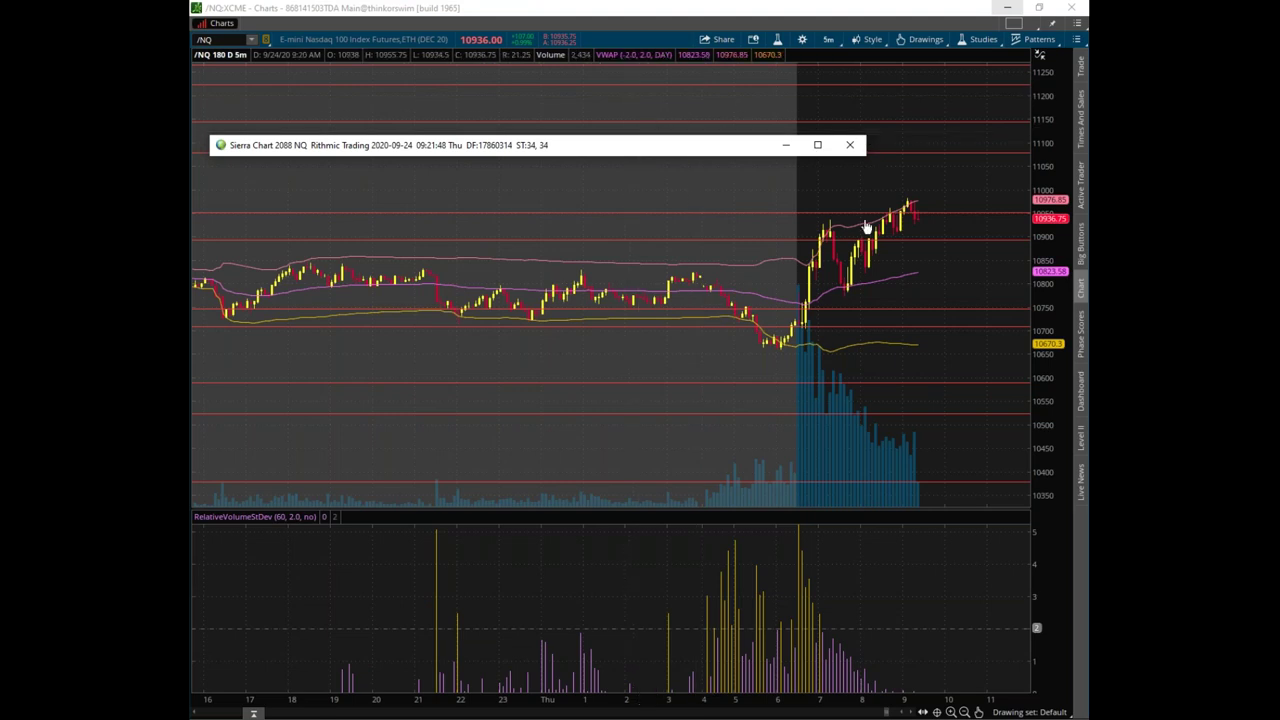
left_click_drag(651, 145, 1279, 146)
left_click(1039, 8)
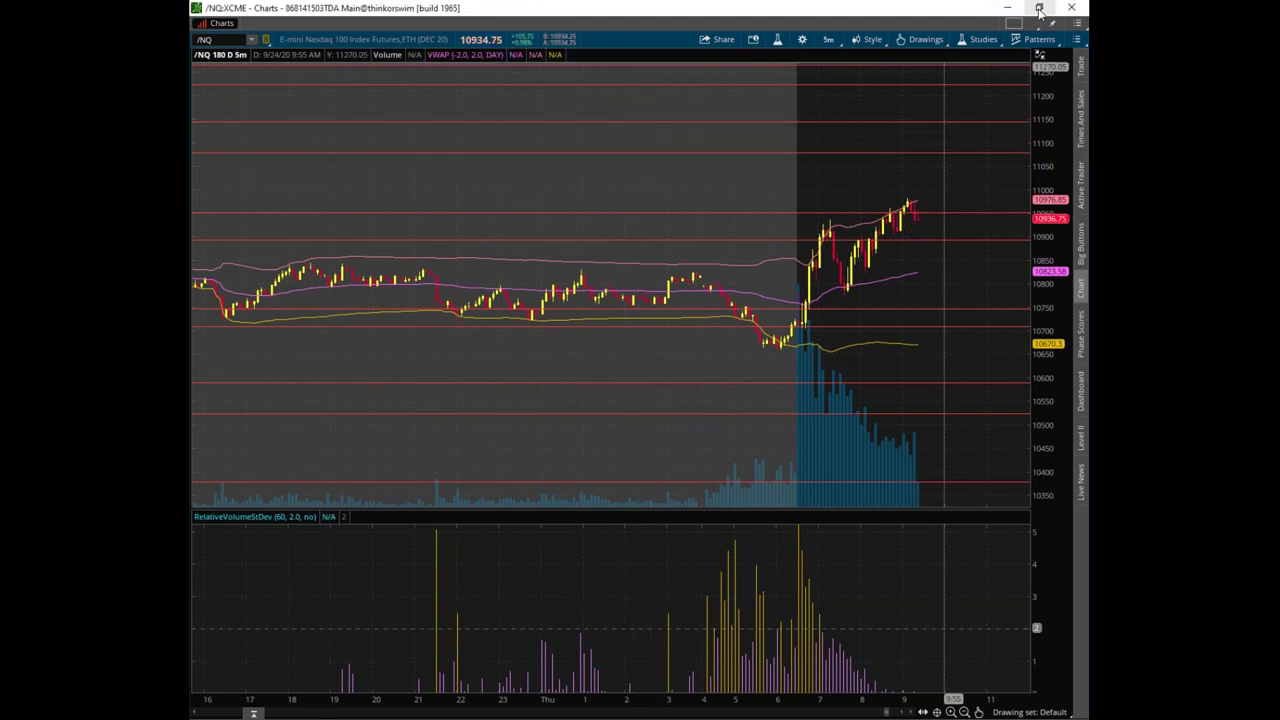
left_click_drag(708, 146, 40, 176)
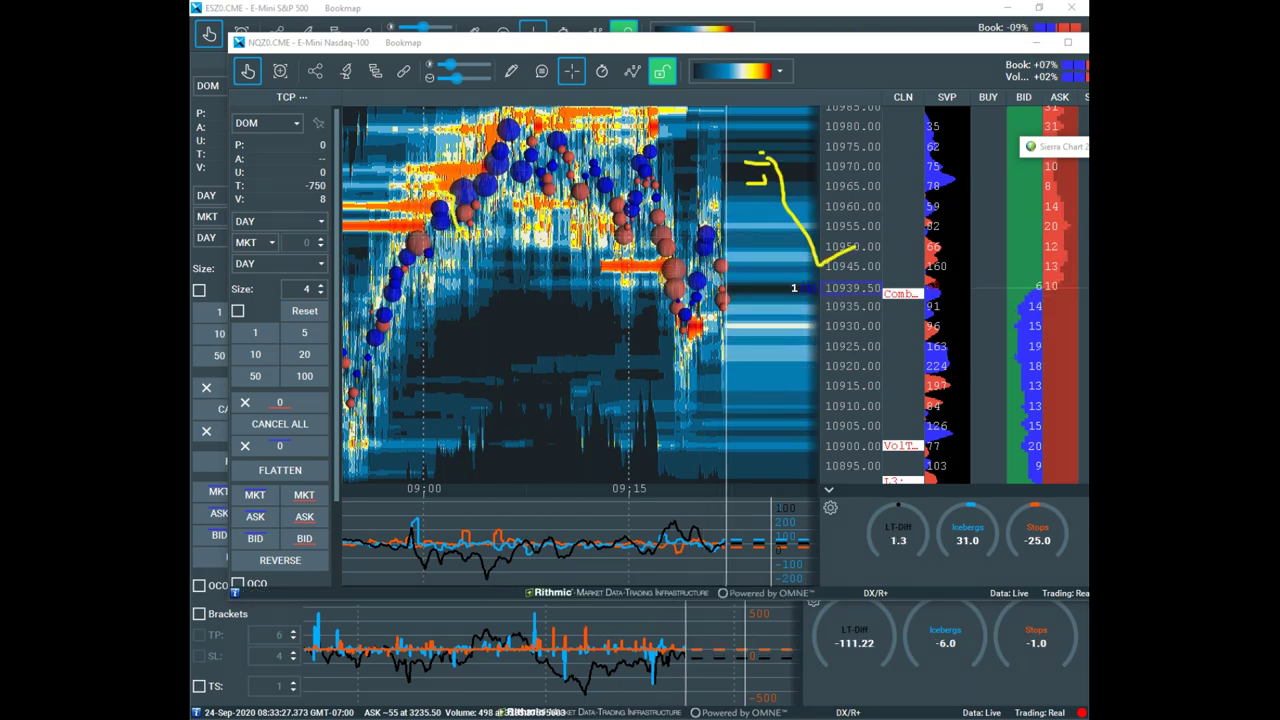
Circle the Nasdaq-100 base near 09:00, extend its levels, trace the rise and V-shaped dip, sketch a falling arrow, and clear the marks
key("Escape")
mouse_move(445, 208)
left_mouse_down()
mouse_move(400, 232)
mouse_move(443, 254)
mouse_move(523, 133)
mouse_move(620, 218)
left_mouse_up()
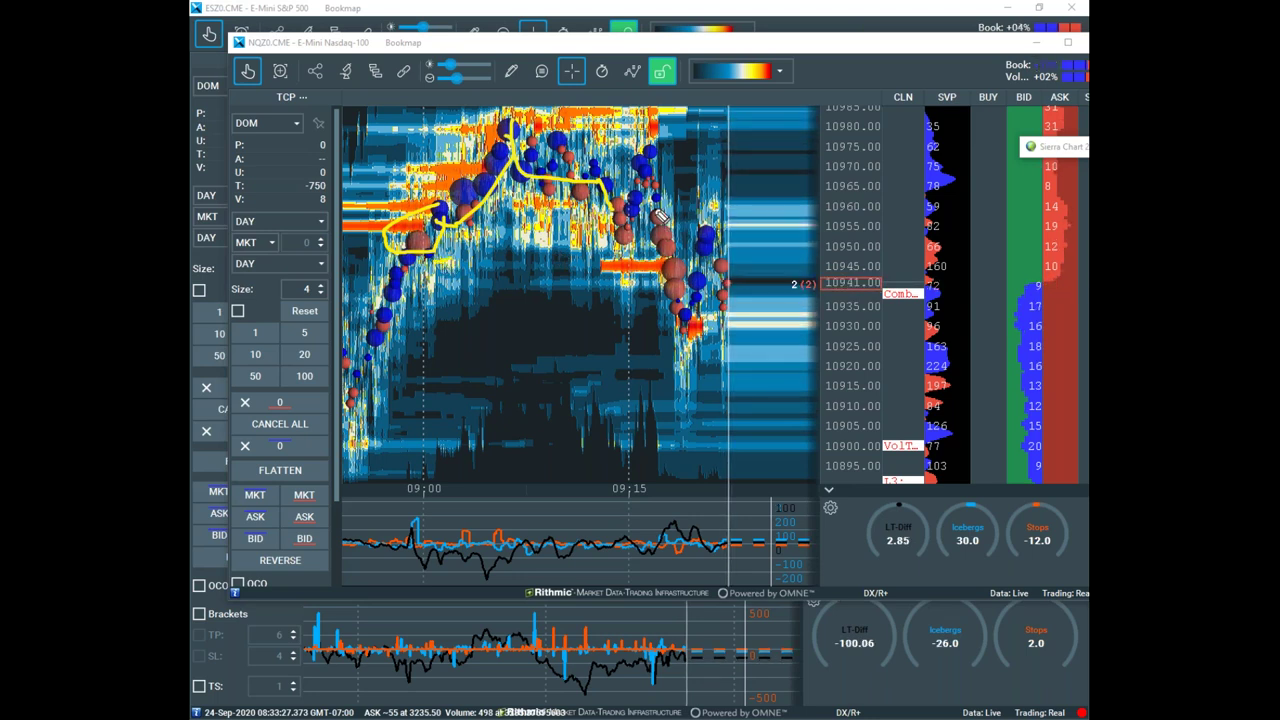
left_click_drag(653, 205, 665, 282)
left_click_drag(402, 207, 598, 218)
left_click_drag(440, 256, 590, 251)
left_click_drag(655, 208, 678, 298)
left_click_drag(769, 414, 771, 470)
mouse_move(743, 456)
left_mouse_down()
mouse_move(771, 496)
mouse_move(790, 457)
left_mouse_up()
mouse_move(705, 238)
left_mouse_down()
mouse_move(488, 228)
mouse_move(405, 248)
mouse_move(493, 232)
left_mouse_up()
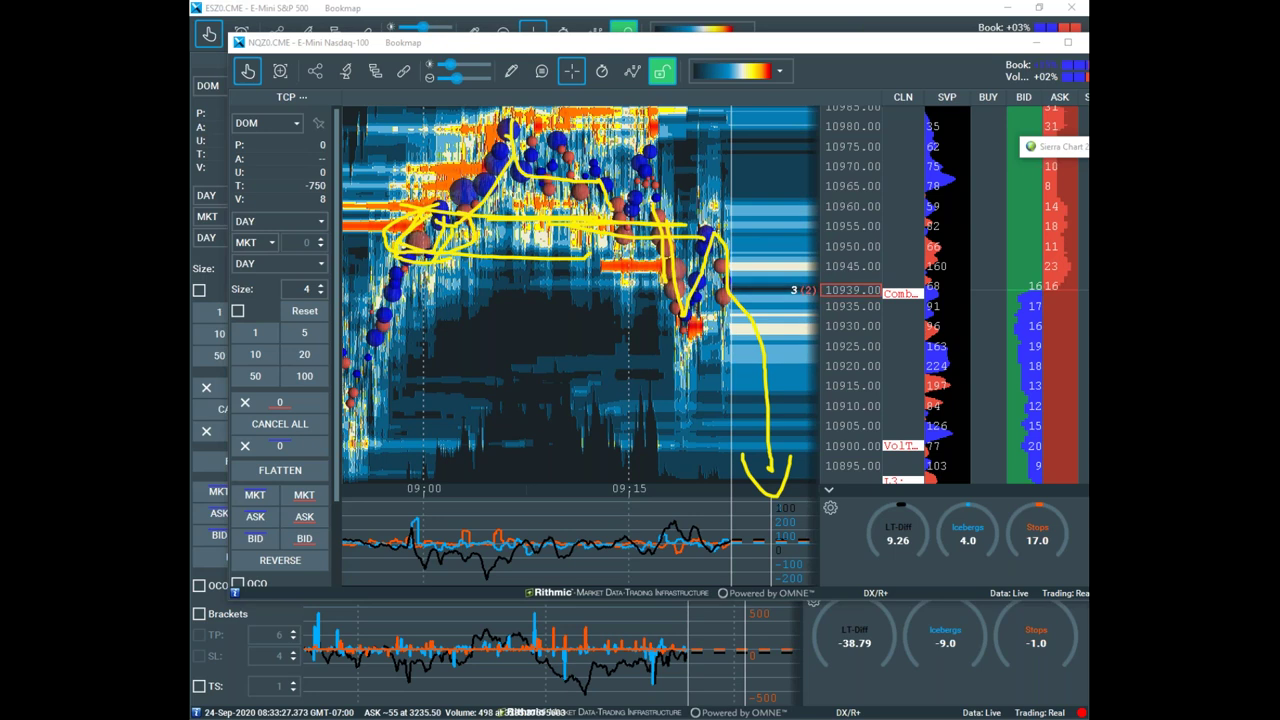
key("Escape")
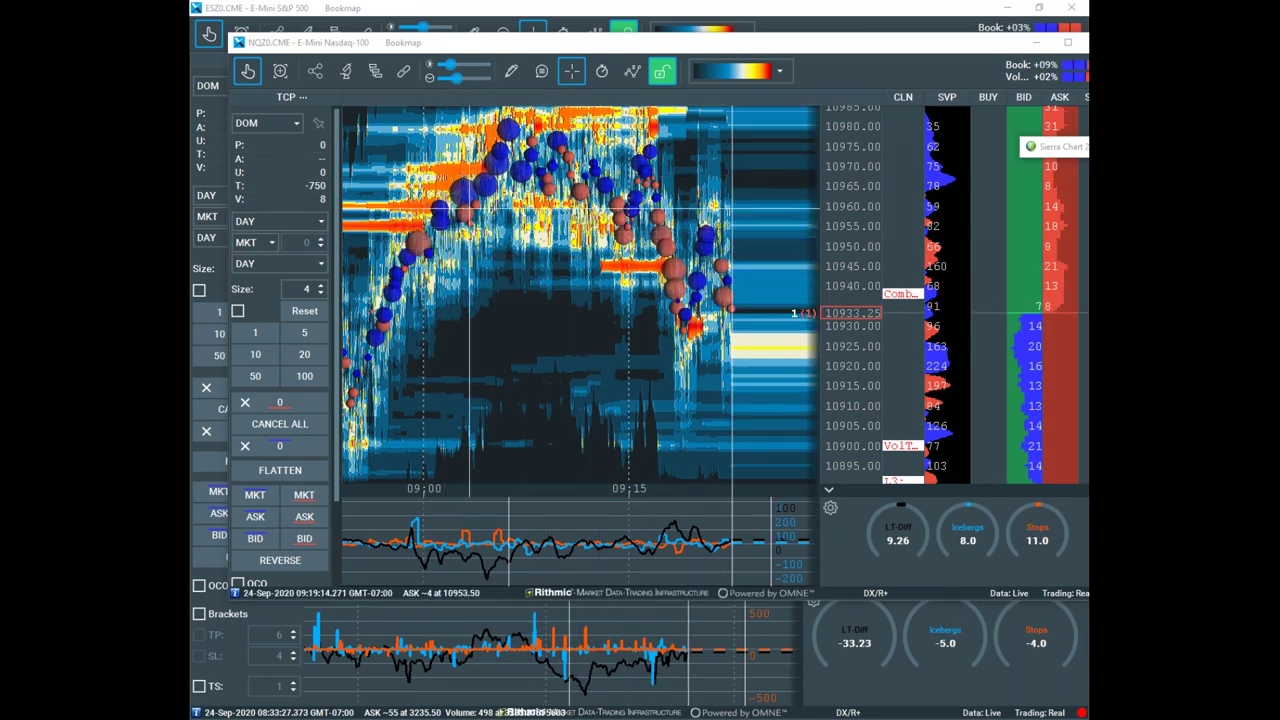
Circle the 09:00 base and Icebergs spike, trace price swings through the latest bounce, ring the trading range above the base, and clear the marks
key("ctrl+z")
key("e")
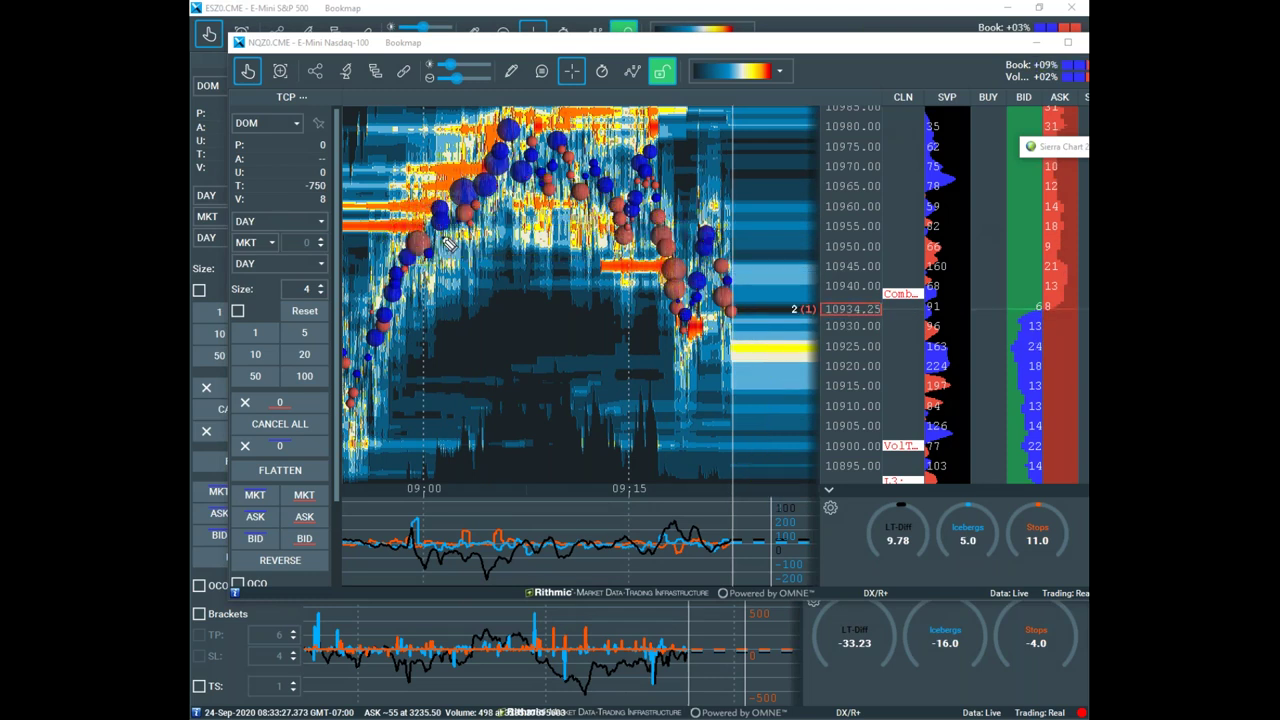
mouse_move(450, 228)
left_mouse_down()
mouse_move(418, 260)
mouse_move(463, 273)
left_mouse_up()
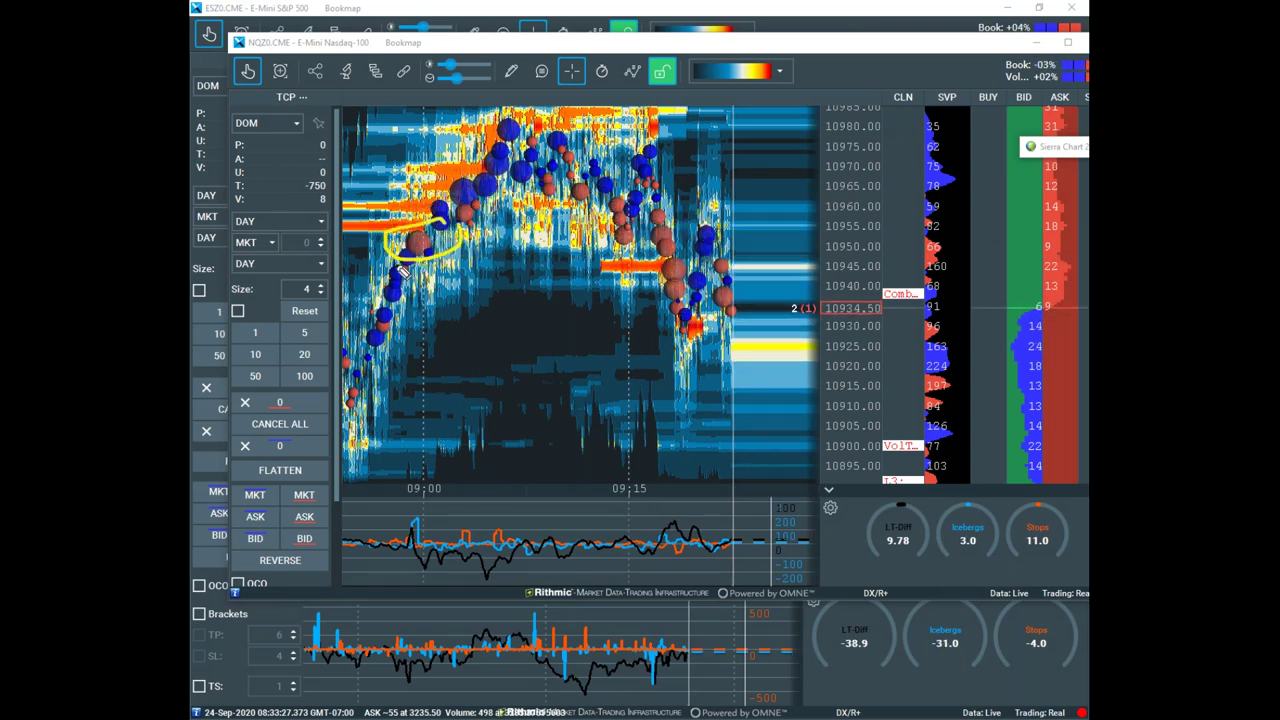
left_click_drag(418, 510, 442, 514)
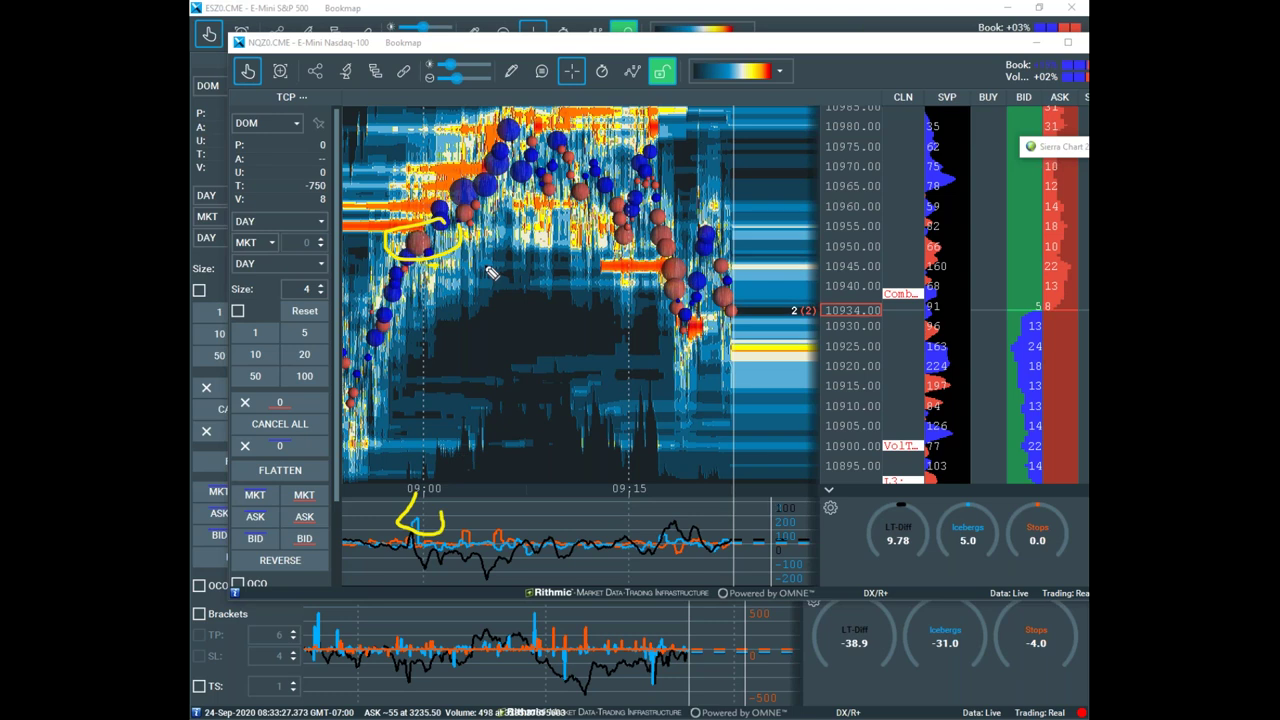
left_click_drag(418, 266, 660, 268)
mouse_move(502, 212)
left_mouse_down()
mouse_move(574, 172)
mouse_move(630, 228)
mouse_move(662, 157)
left_mouse_up()
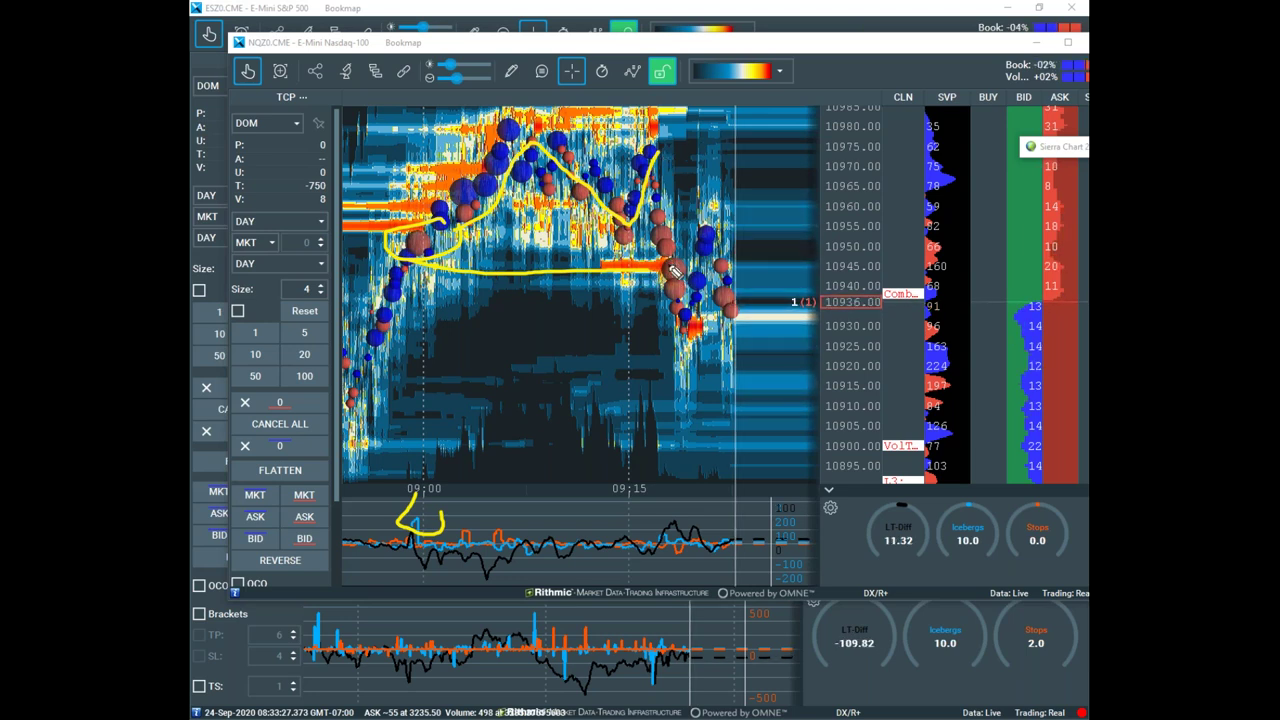
left_click_drag(688, 334, 720, 255)
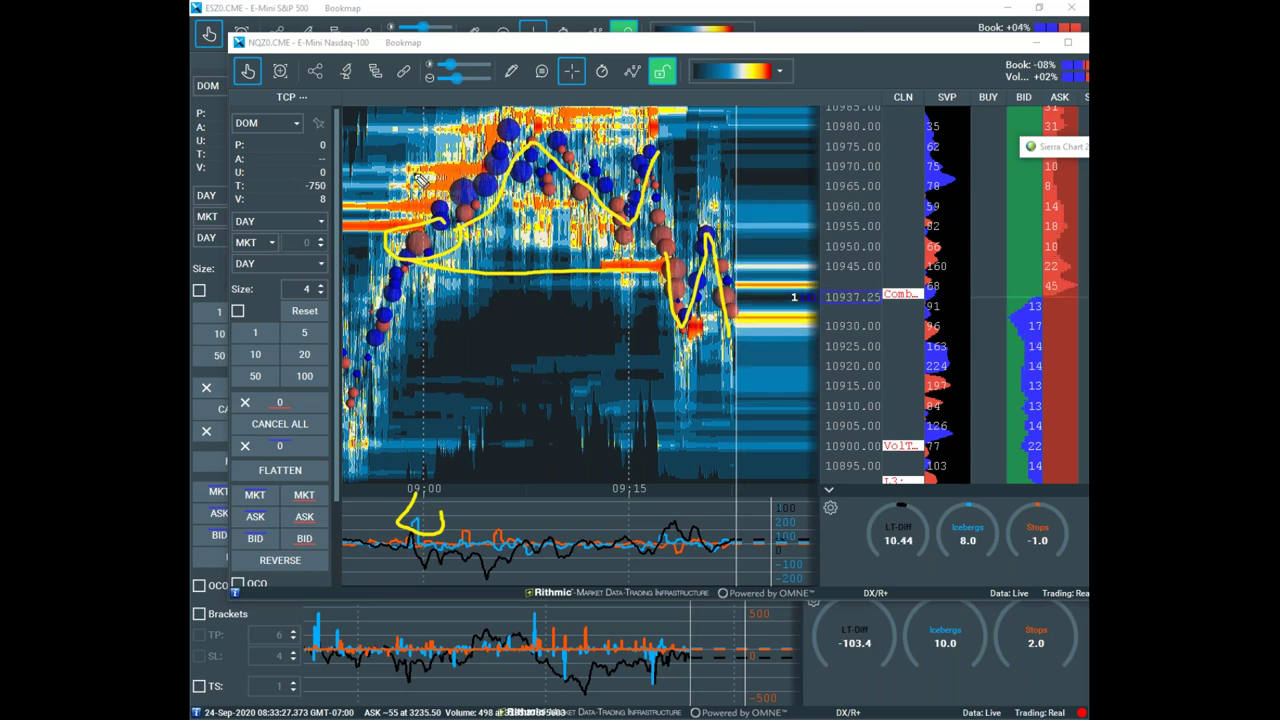
left_click_drag(604, 130, 579, 126)
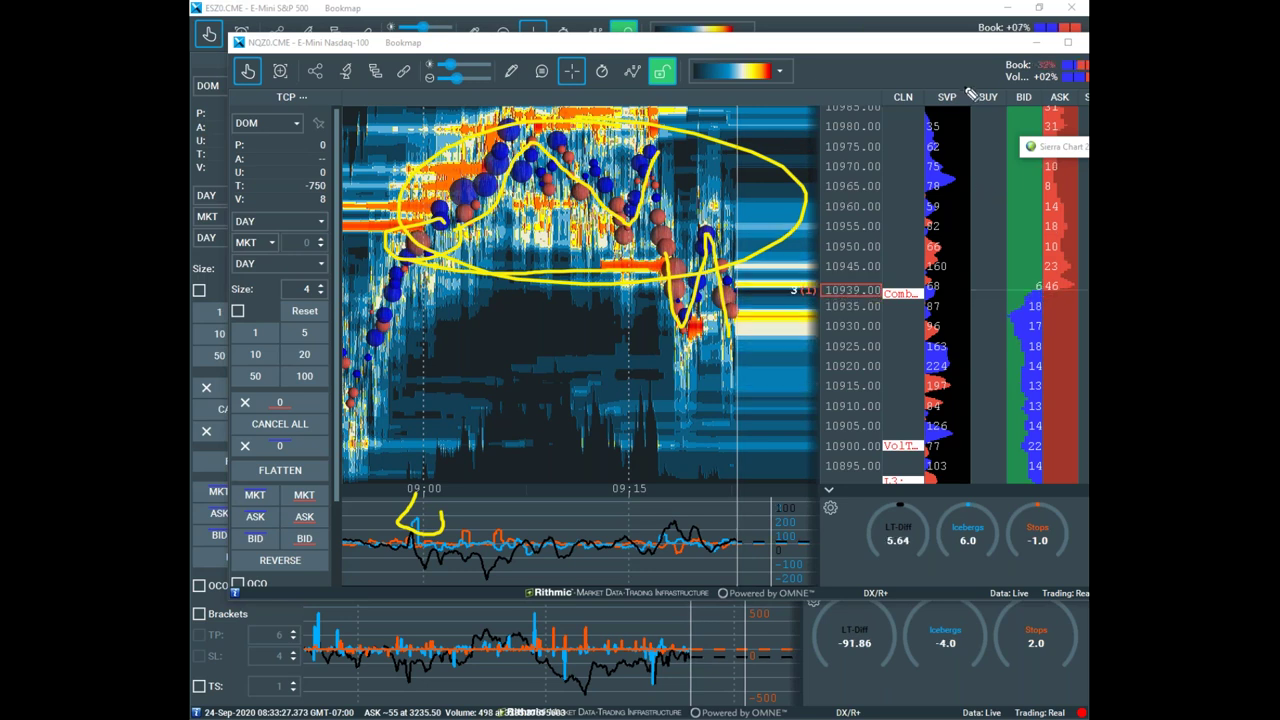
key("Escape")
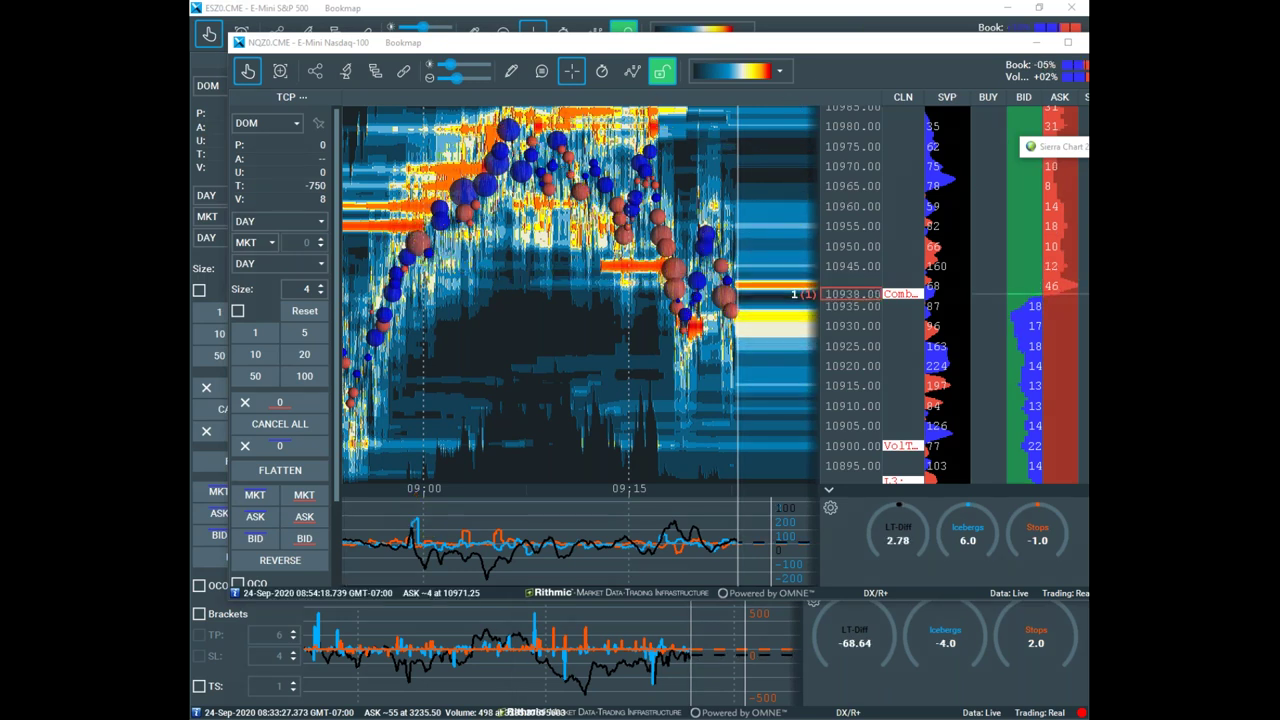
Show thinkorswim's /NQ chart at full size, and move it back off the Nasdaq-100 heatmap
mouse_move(190, 165)
left_mouse_down()
mouse_move(842, 150)
mouse_move(842, 134)
left_mouse_up()
left_click(991, 138)
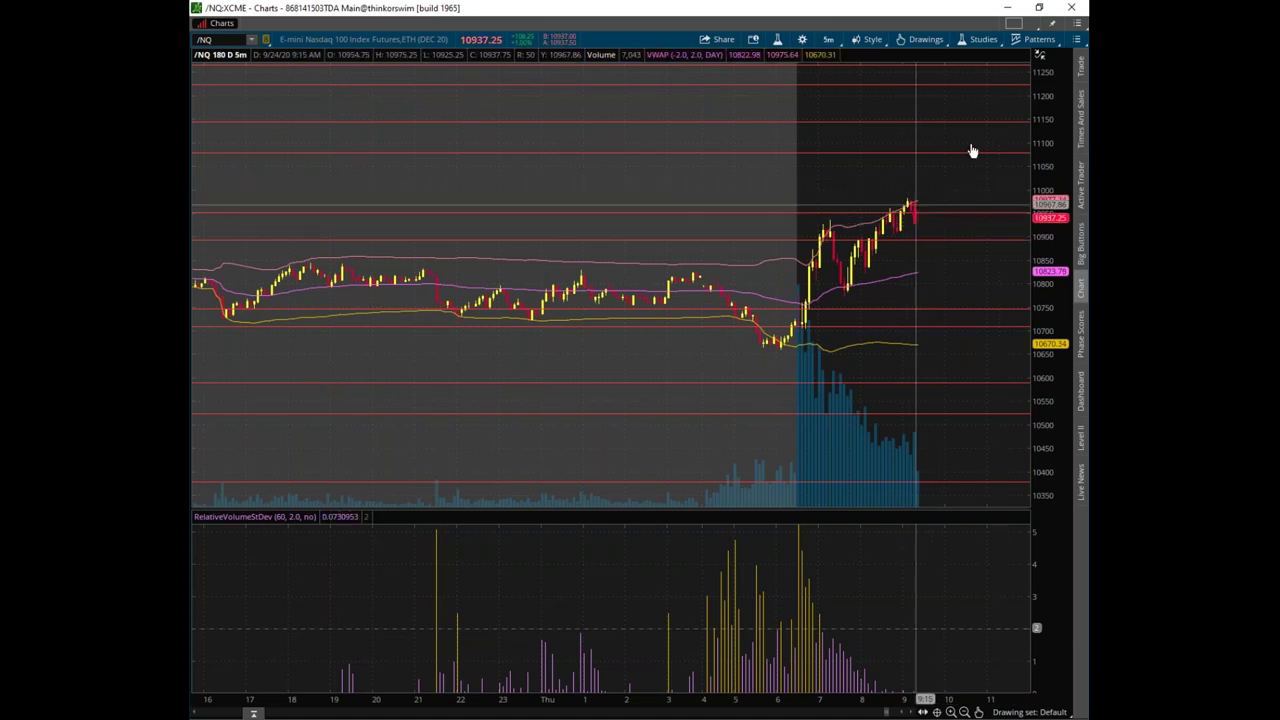
left_click(1039, 7)
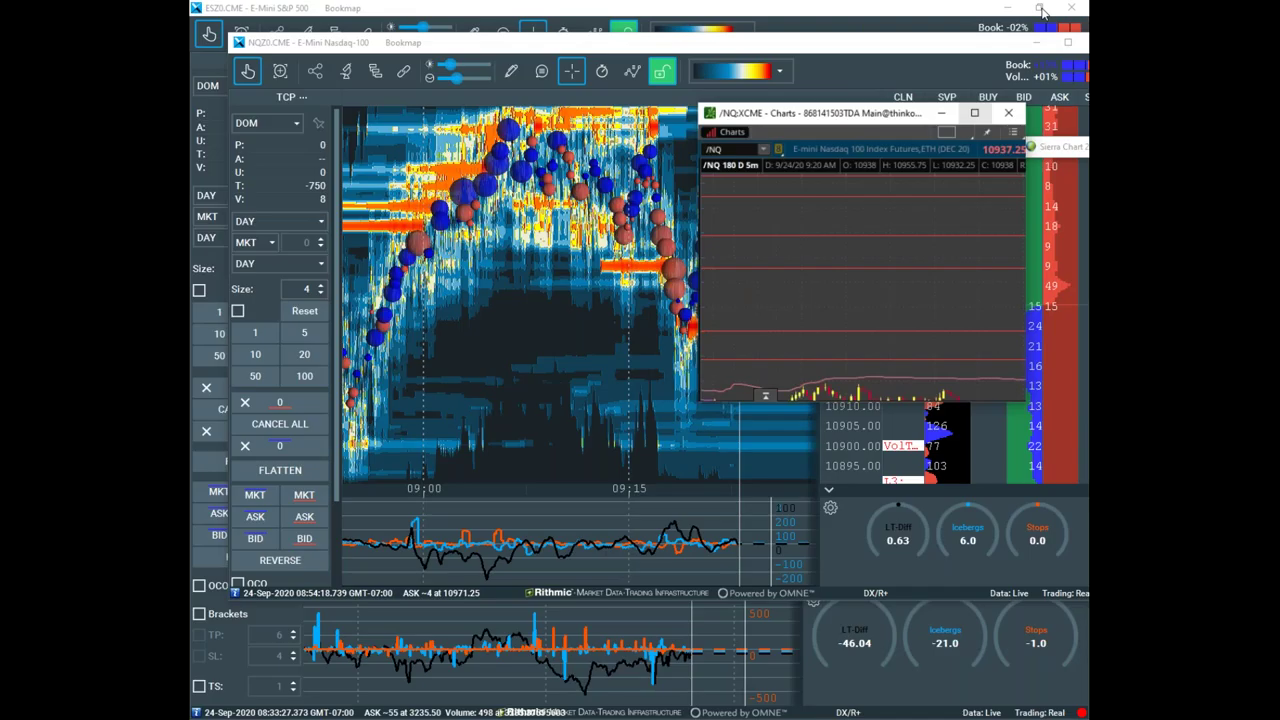
left_click_drag(656, 152, 190, 152)
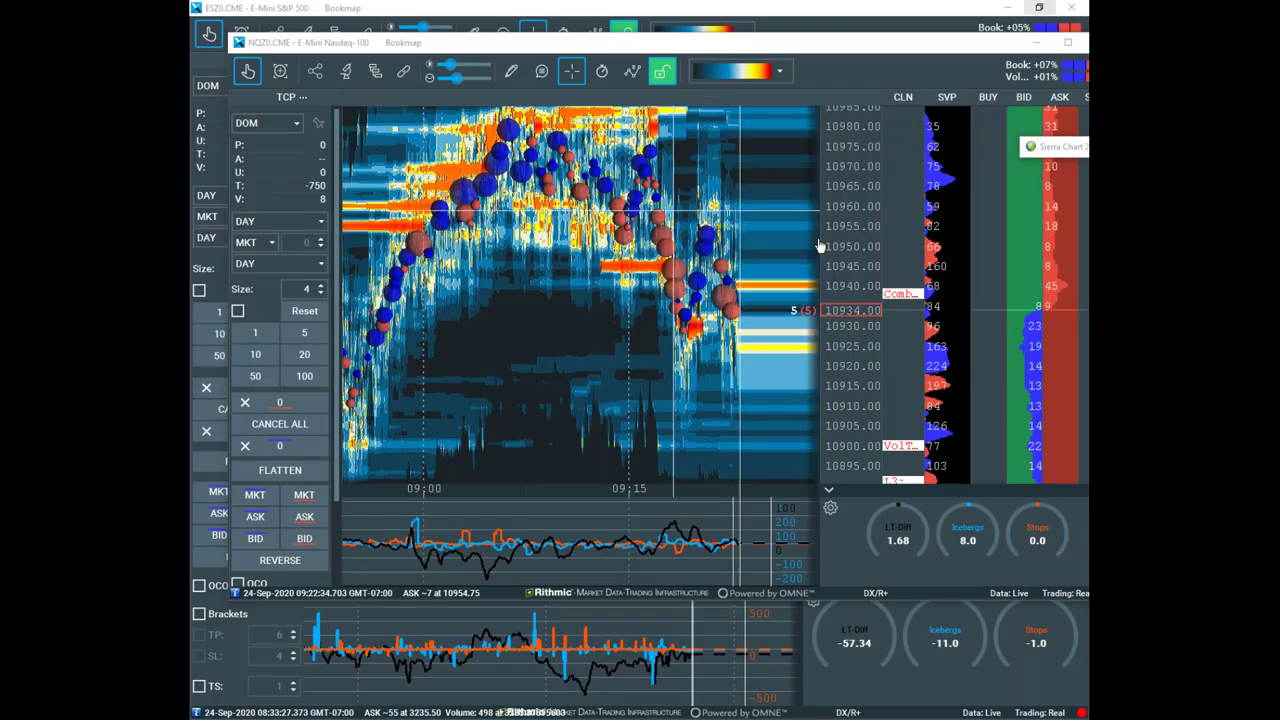
Replace the old marks with a Nasdaq-100 level line, base outline, range ellipse and dip-and-rebound paths, and clear the sketch
scroll(752, 249, "down", 1)
scroll(856, 176, "down", 3)
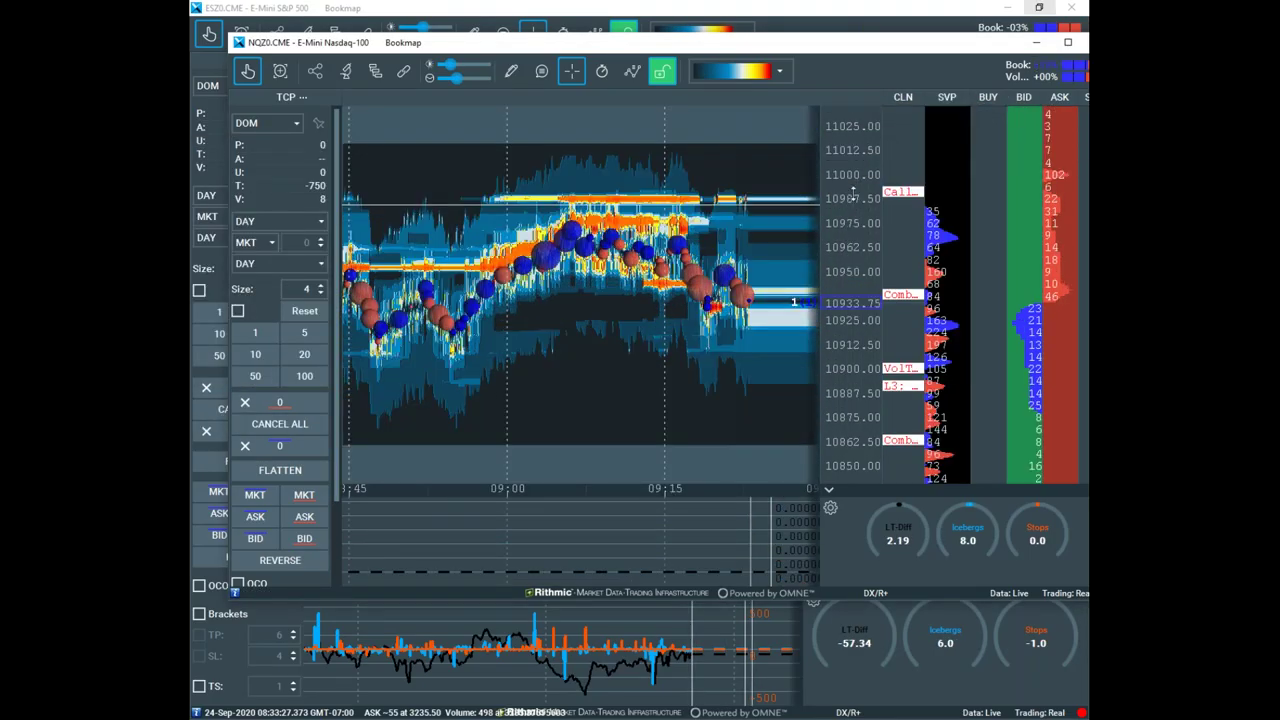
scroll(853, 188, "up", 3)
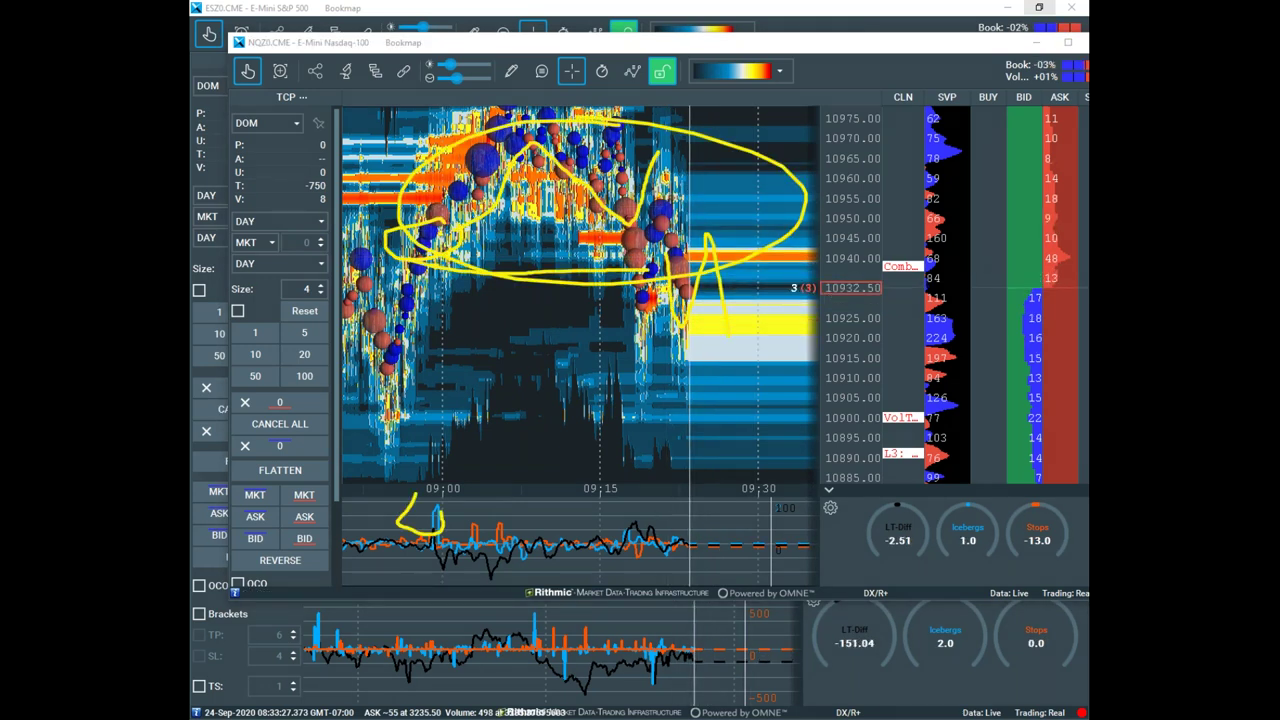
key("e")
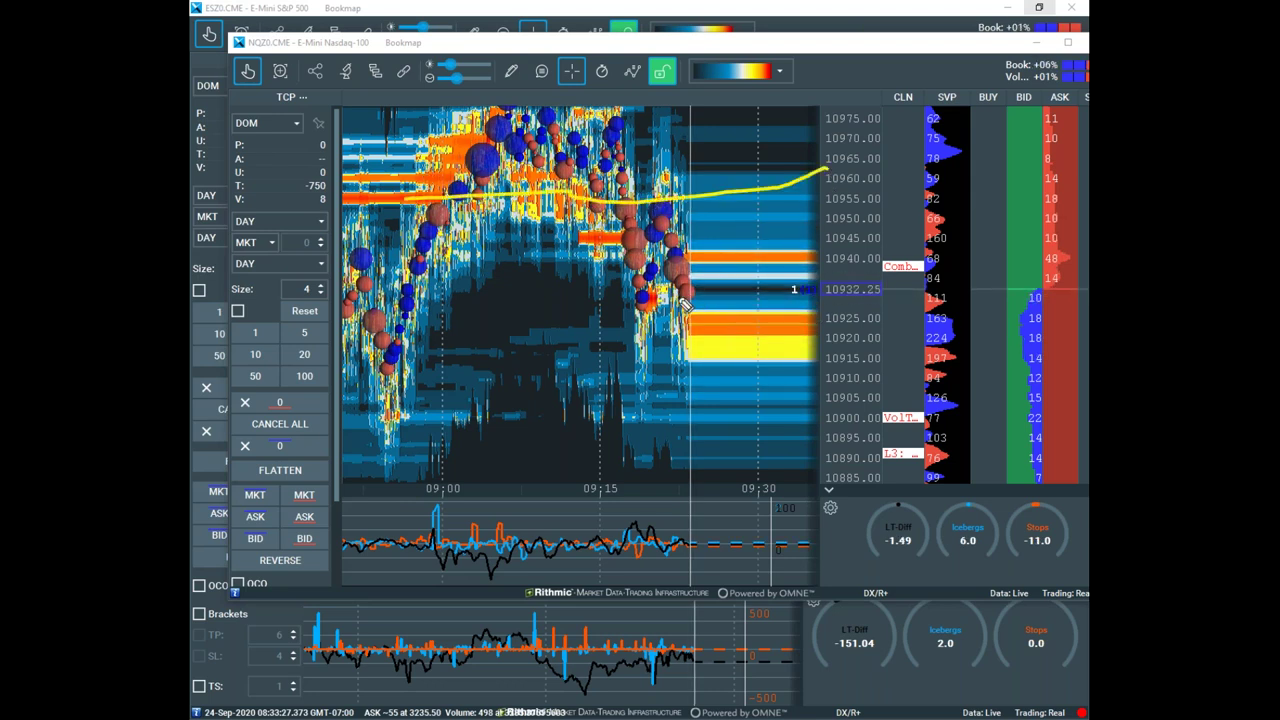
mouse_move(427, 228)
left_mouse_down()
mouse_move(490, 202)
mouse_move(641, 222)
mouse_move(723, 209)
mouse_move(737, 314)
mouse_move(862, 298)
left_mouse_up()
mouse_move(500, 184)
left_mouse_down()
mouse_move(408, 198)
mouse_move(686, 170)
mouse_move(522, 176)
left_mouse_up()
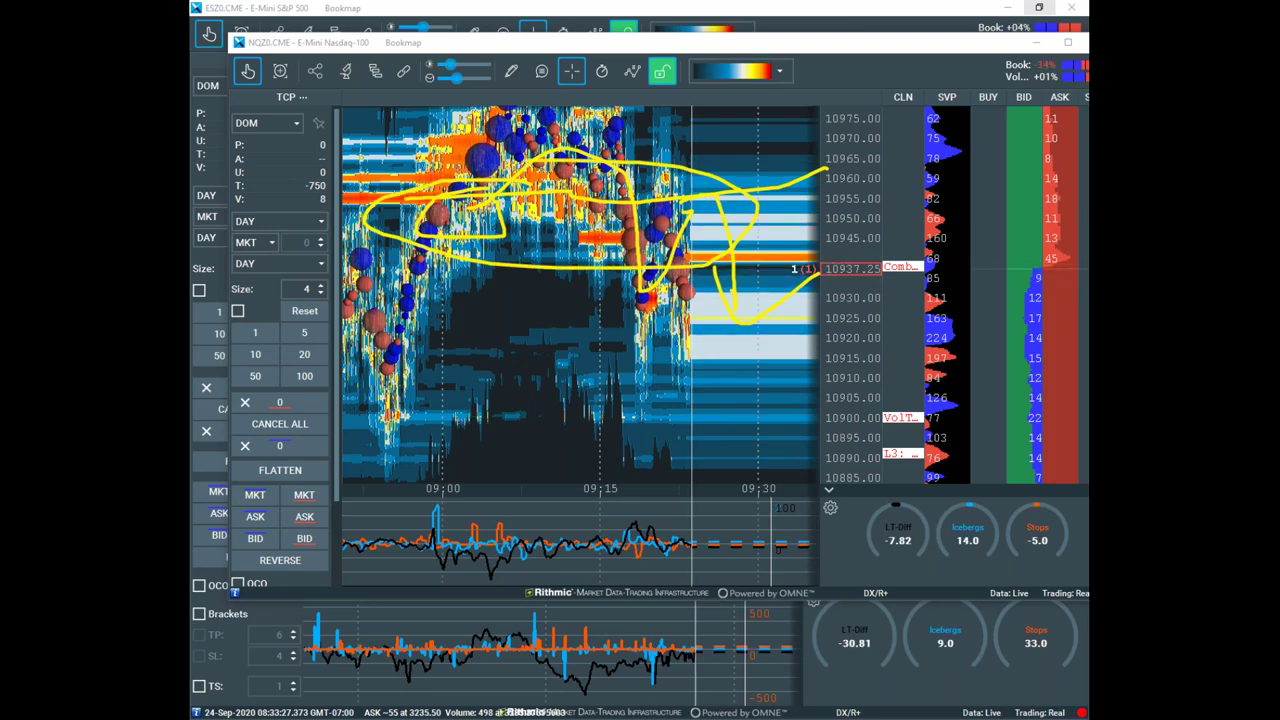
key("Escape")
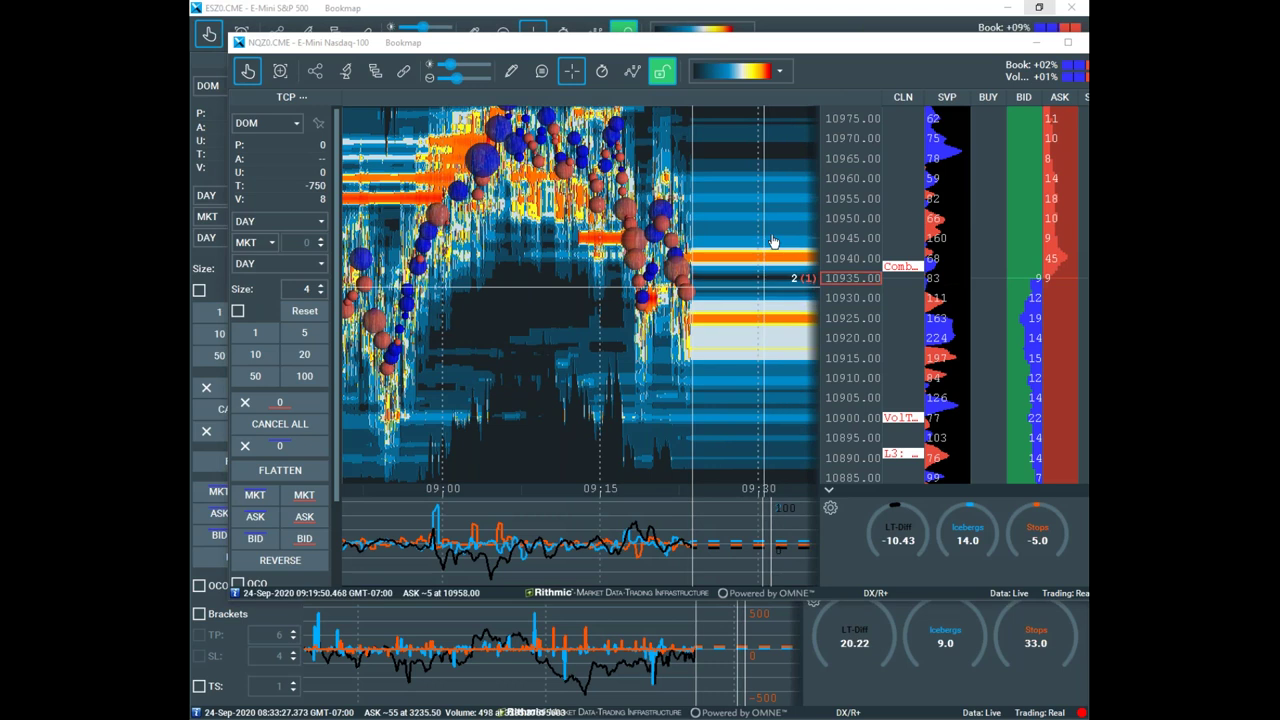
Move the Nasdaq-100 window aside, frame the E-Mini S&P 500 heatmap from 09:00 to 09:30, and clear the leftover marks
left_click_drag(823, 45, 0, 139)
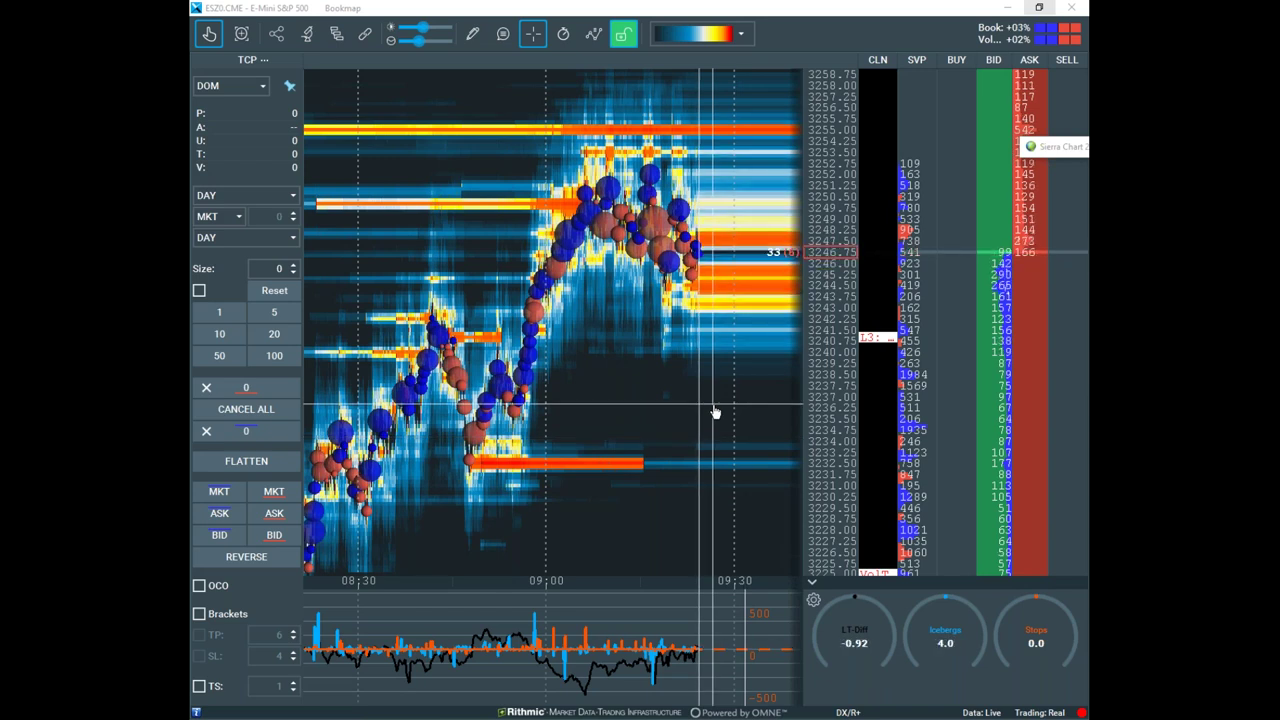
scroll(710, 415, "up", 2)
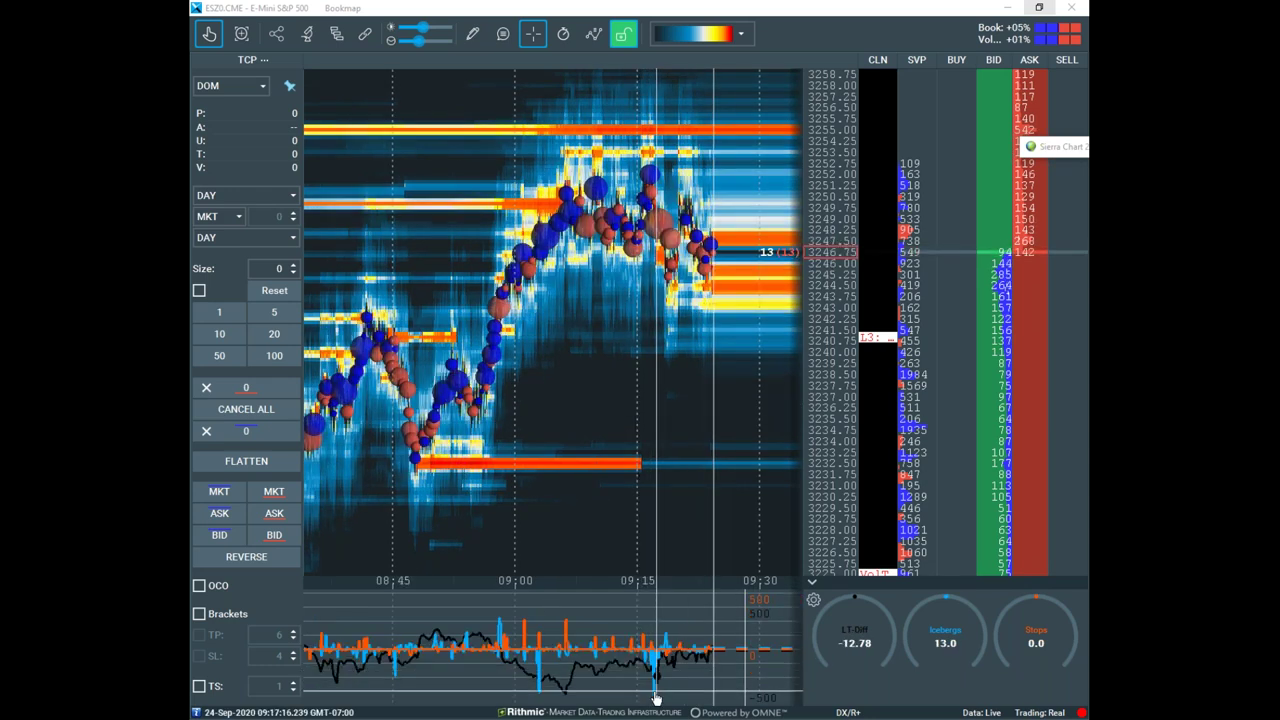
mouse_move(658, 698)
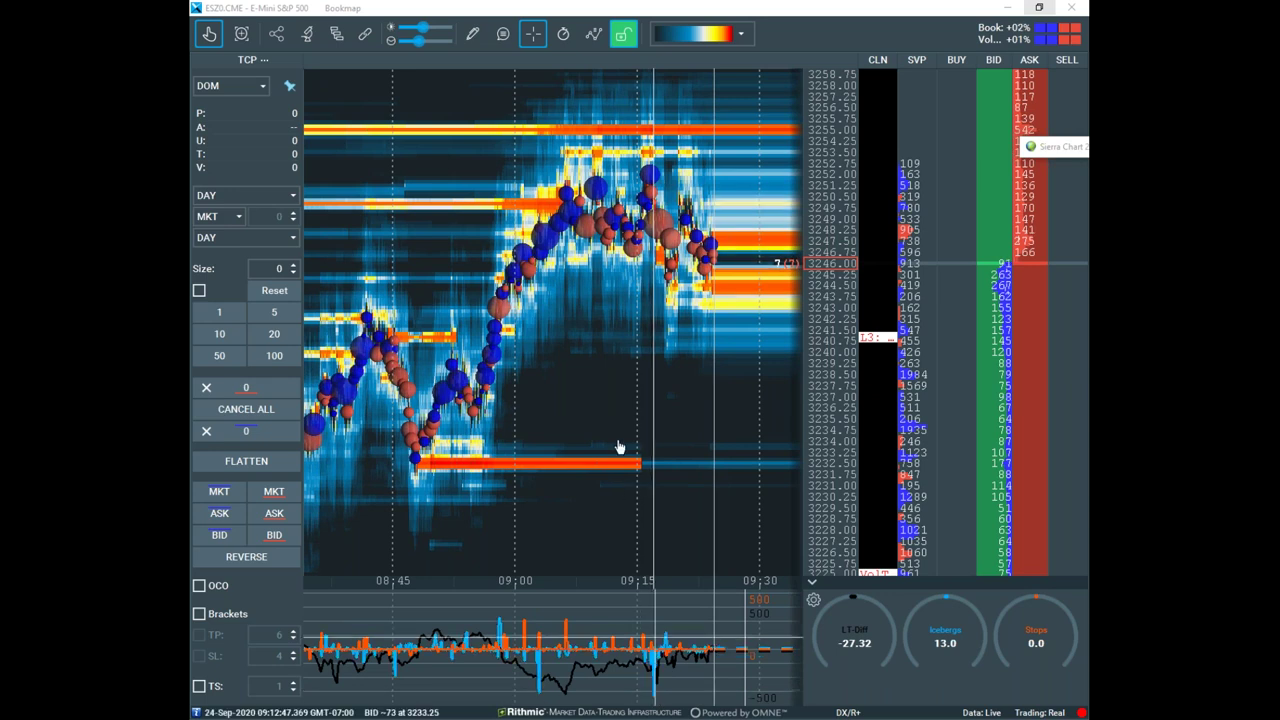
scroll(618, 447, "up", 2)
left_click_drag(735, 491, 618, 532)
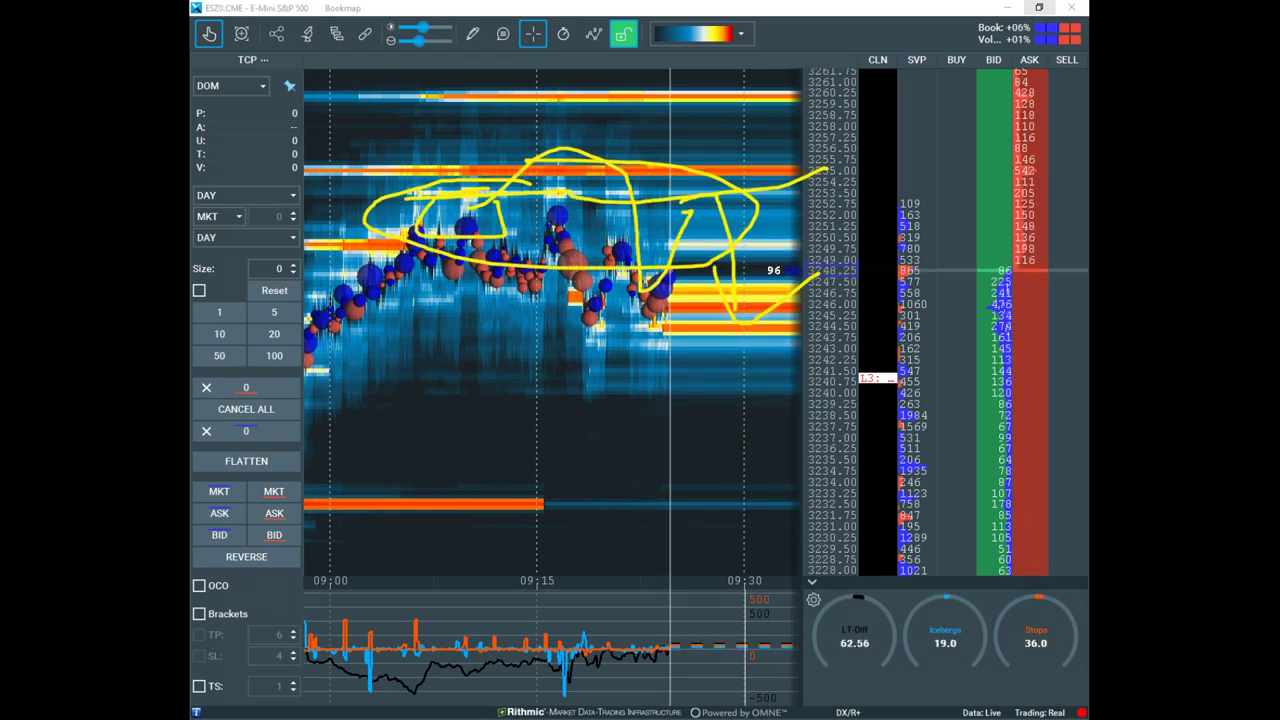
key("Escape")
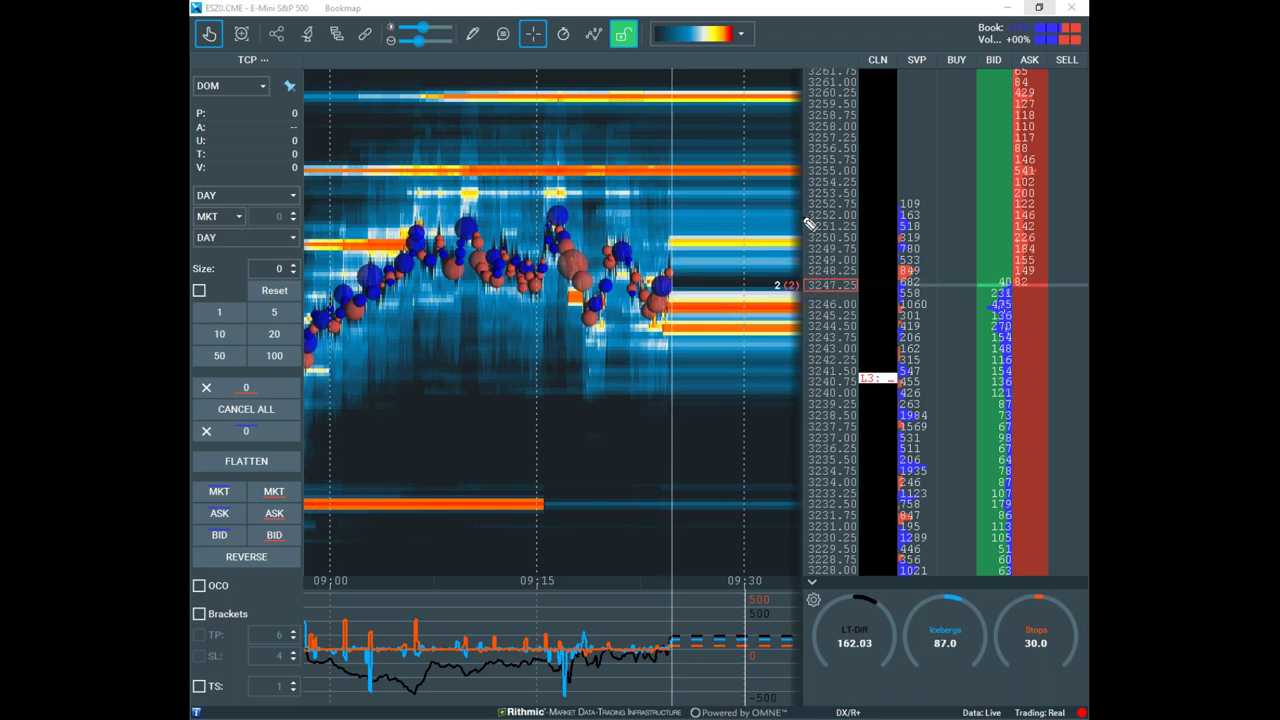
Sketch E-Mini S&P 500 swing paths, overhead levels, lower targets and a rebound from current price, and clear the marks
mouse_move(383, 336)
left_mouse_down()
mouse_move(573, 305)
mouse_move(595, 225)
left_mouse_up()
left_click_drag(612, 214, 642, 170)
mouse_move(662, 155)
left_mouse_down()
mouse_move(708, 210)
mouse_move(712, 348)
left_mouse_up()
mouse_move(486, 134)
left_mouse_down()
mouse_move(828, 177)
mouse_move(697, 215)
left_mouse_up()
left_click_drag(594, 195, 739, 153)
left_click_drag(514, 218, 678, 236)
mouse_move(578, 482)
left_mouse_down()
mouse_move(709, 507)
mouse_move(685, 470)
left_mouse_up()
left_click_drag(601, 375, 669, 394)
left_click_drag(774, 287, 972, 246)
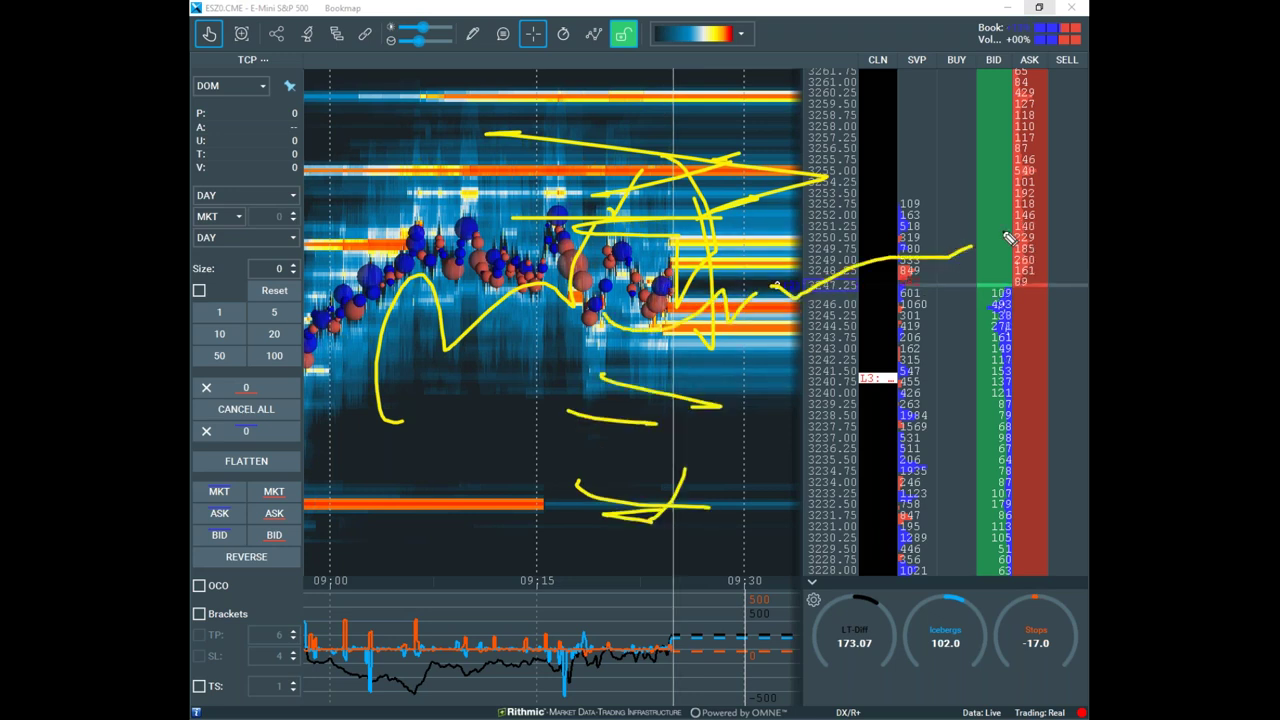
key("Escape")
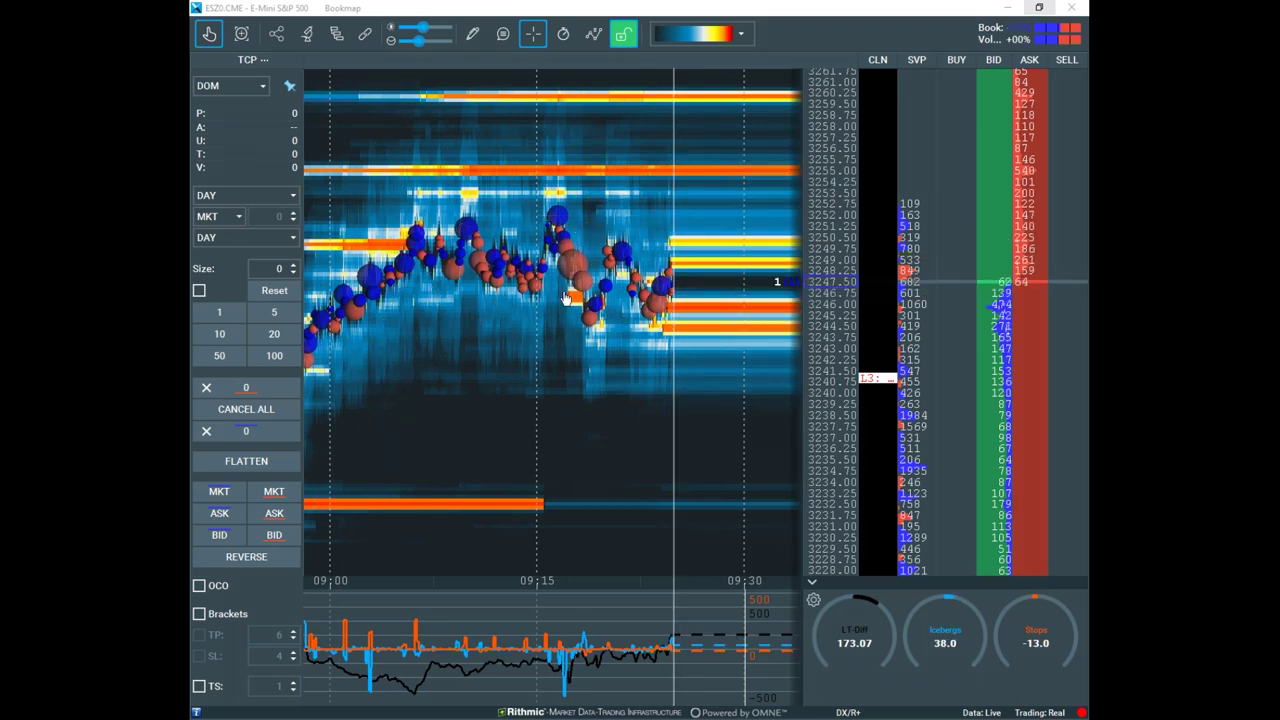
Shrink the E-Mini S&P 500 window and bring thinkorswim's /ES chart into view below its heatmap
scroll(563, 291, "down", 2)
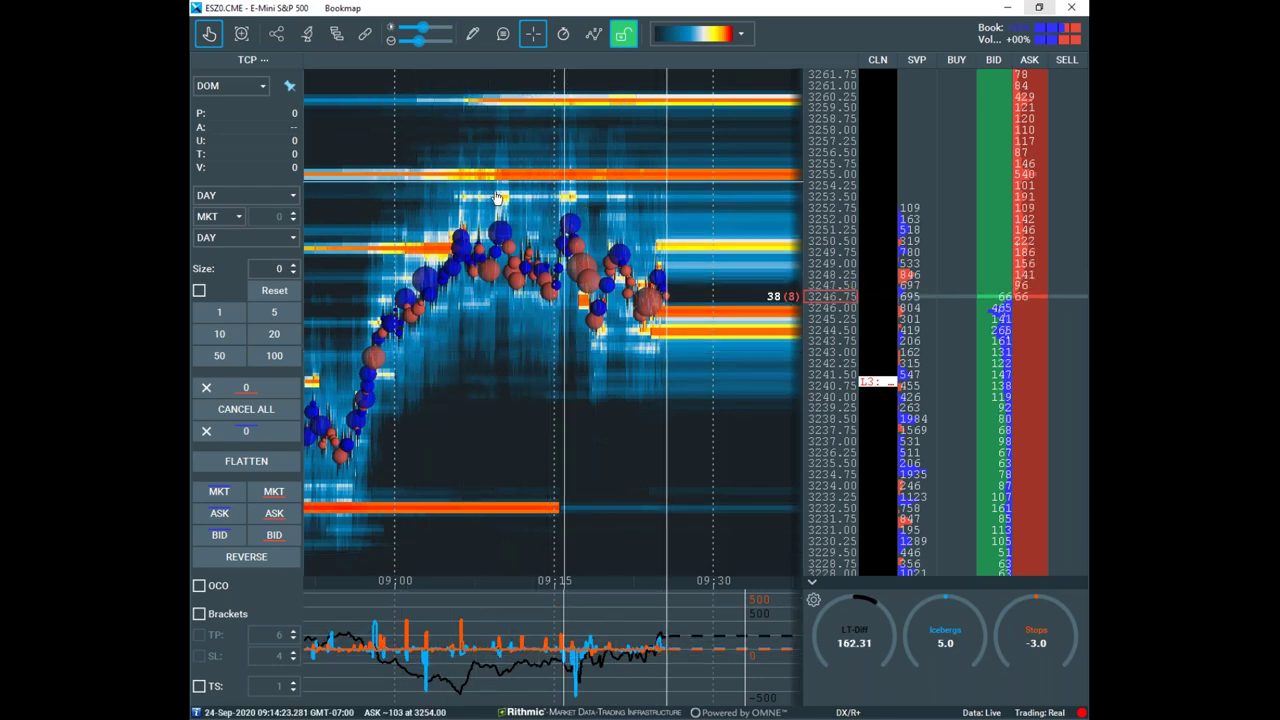
scroll(580, 534, "down", 2)
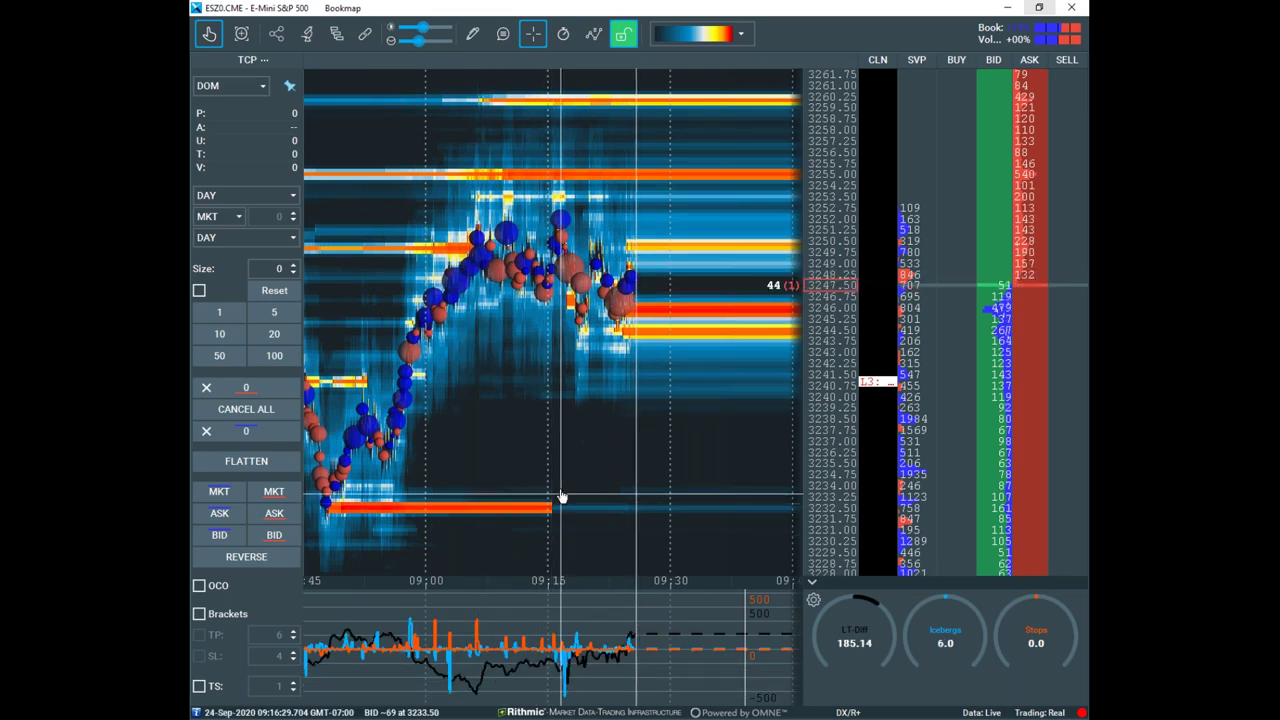
scroll(560, 497, "up", 1)
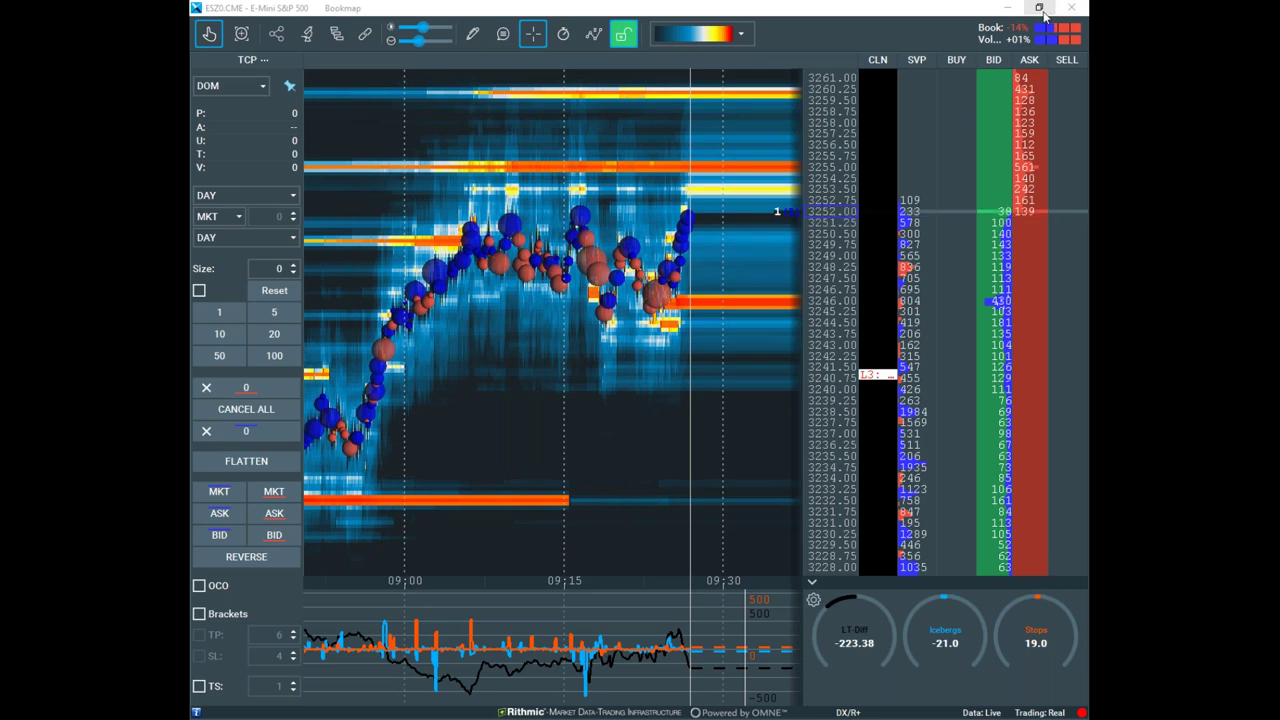
left_click(1040, 9)
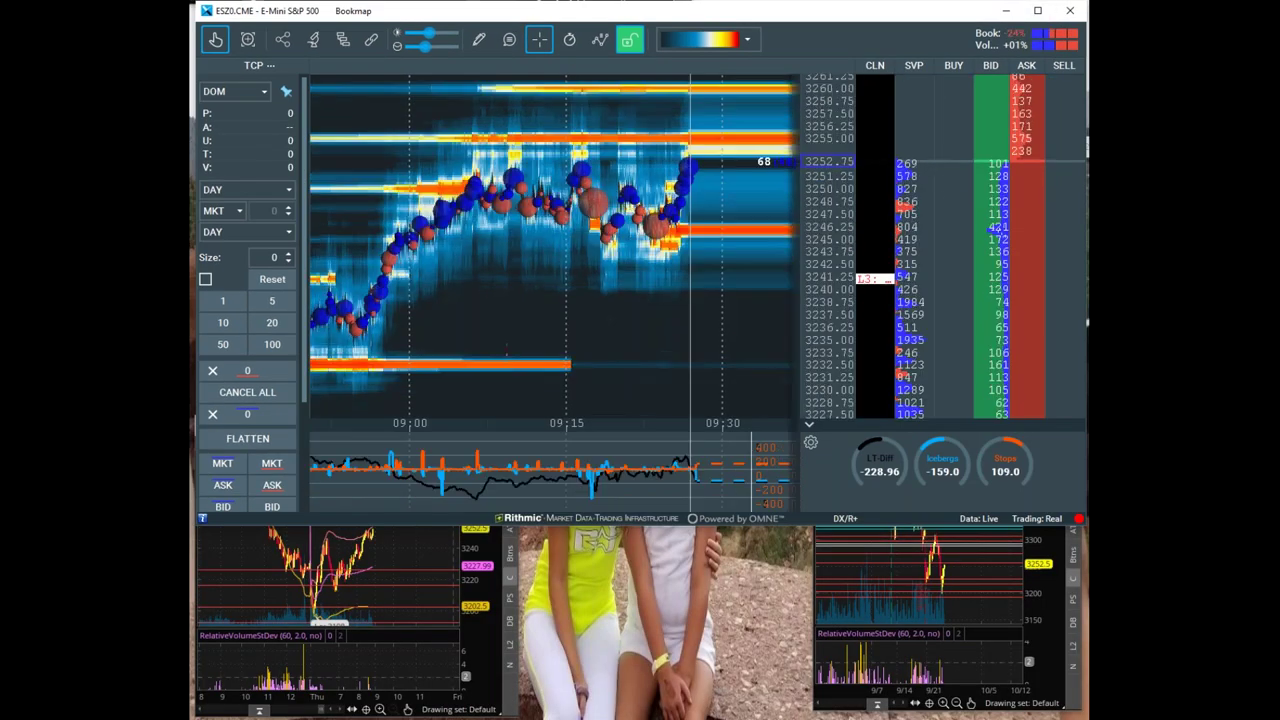
left_click_drag(420, 700, 646, 494)
scroll(731, 303, "down", 3)
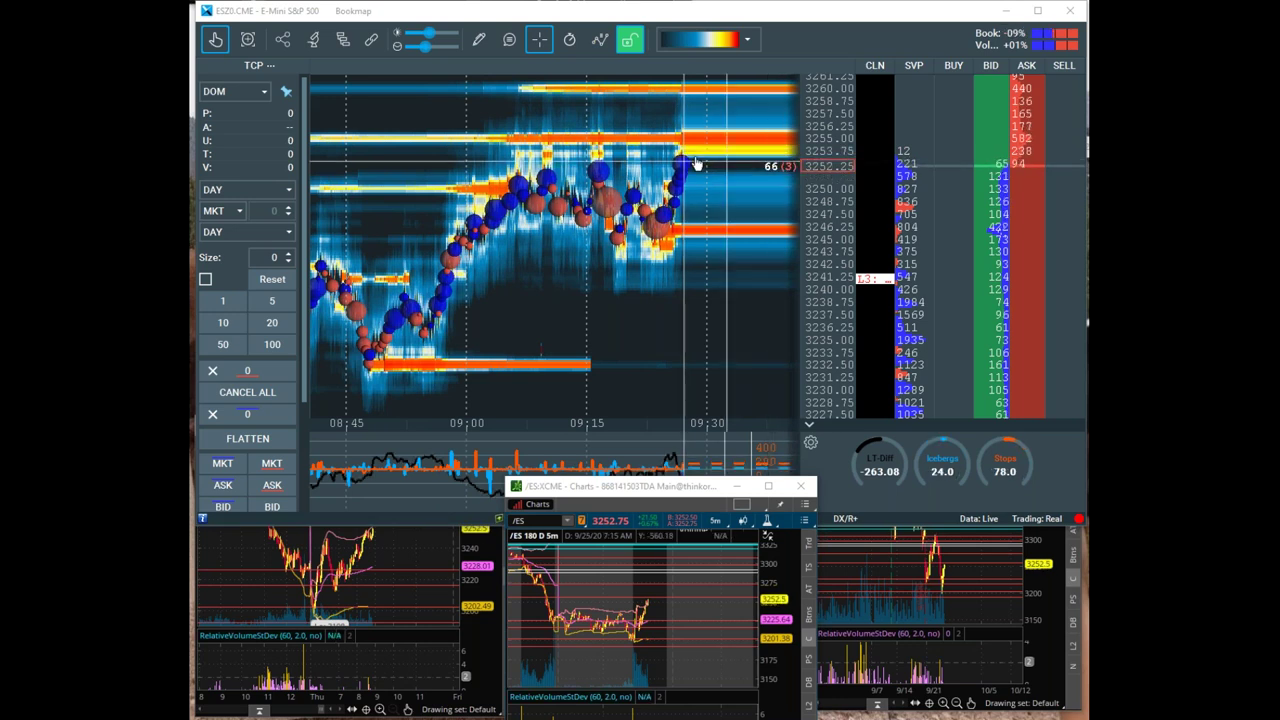
Bring the E-Mini S&P 500 heatmap in front of the thinkorswim chart and frame the 08:45 to 09:30 price action
left_click(628, 322)
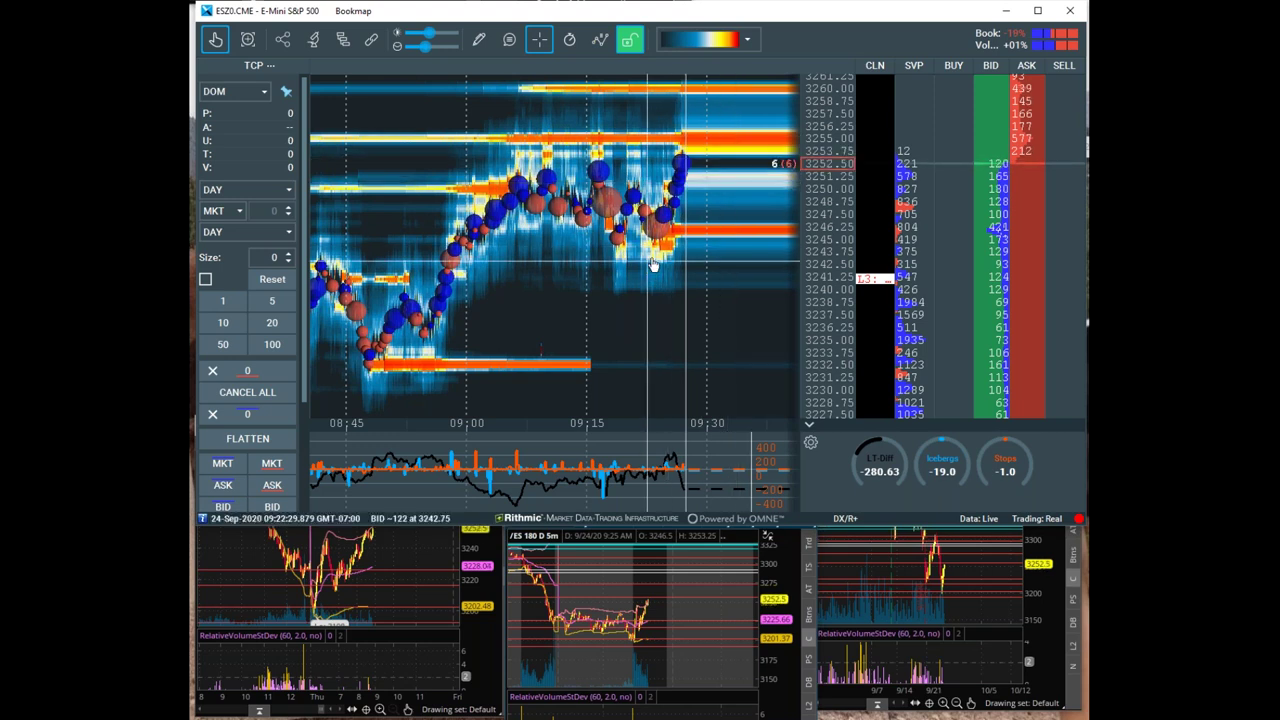
left_click_drag(687, 284, 676, 304)
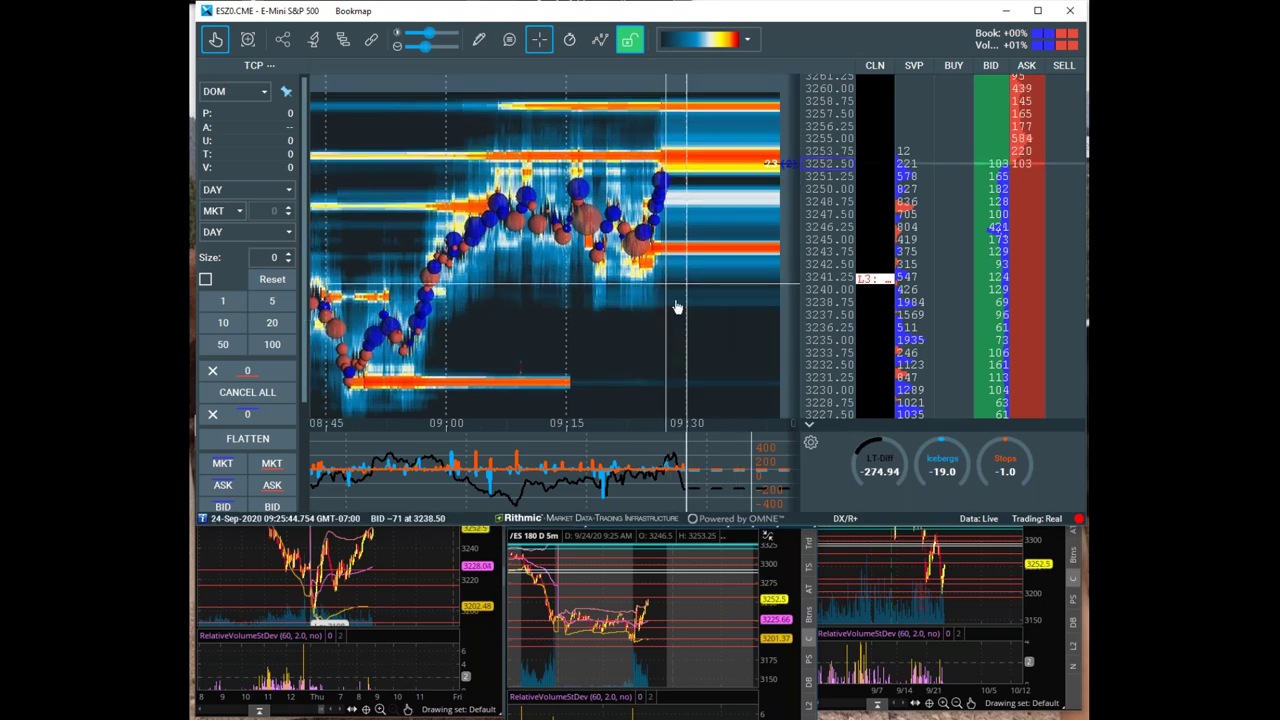
scroll(656, 290, "down", 2)
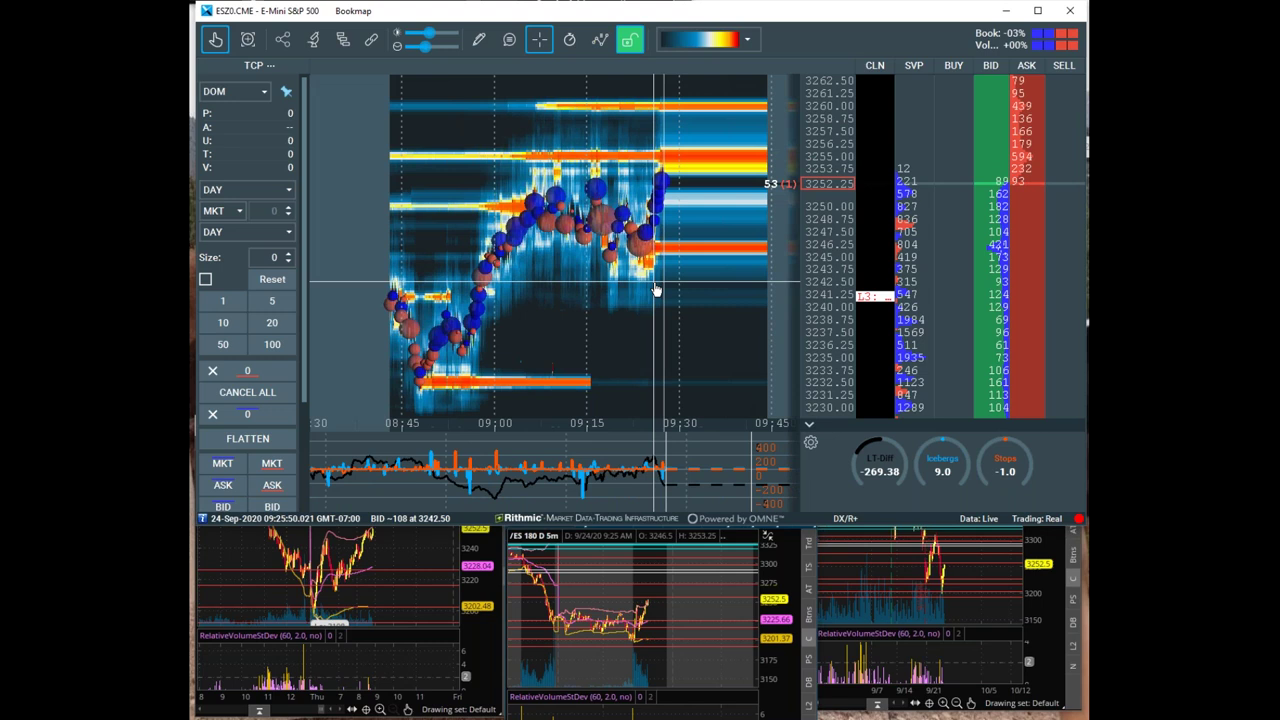
scroll(656, 290, "up", 3)
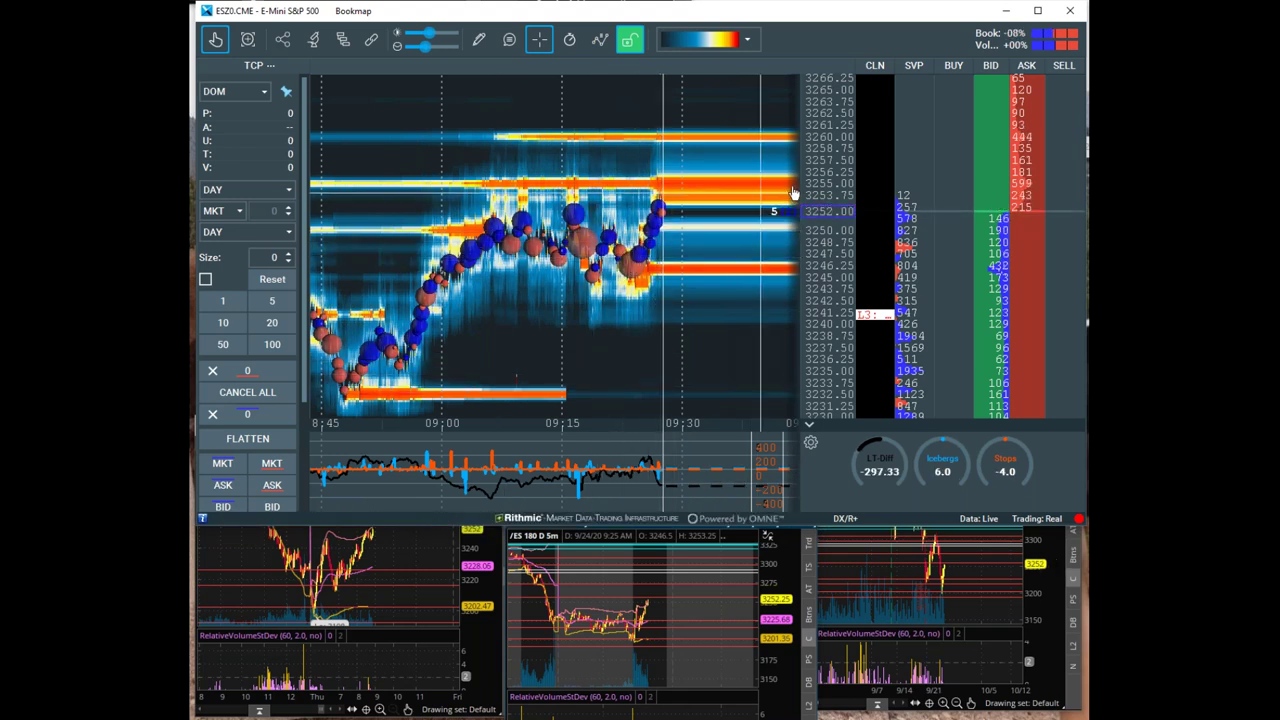
scroll(820, 194, "down", 3)
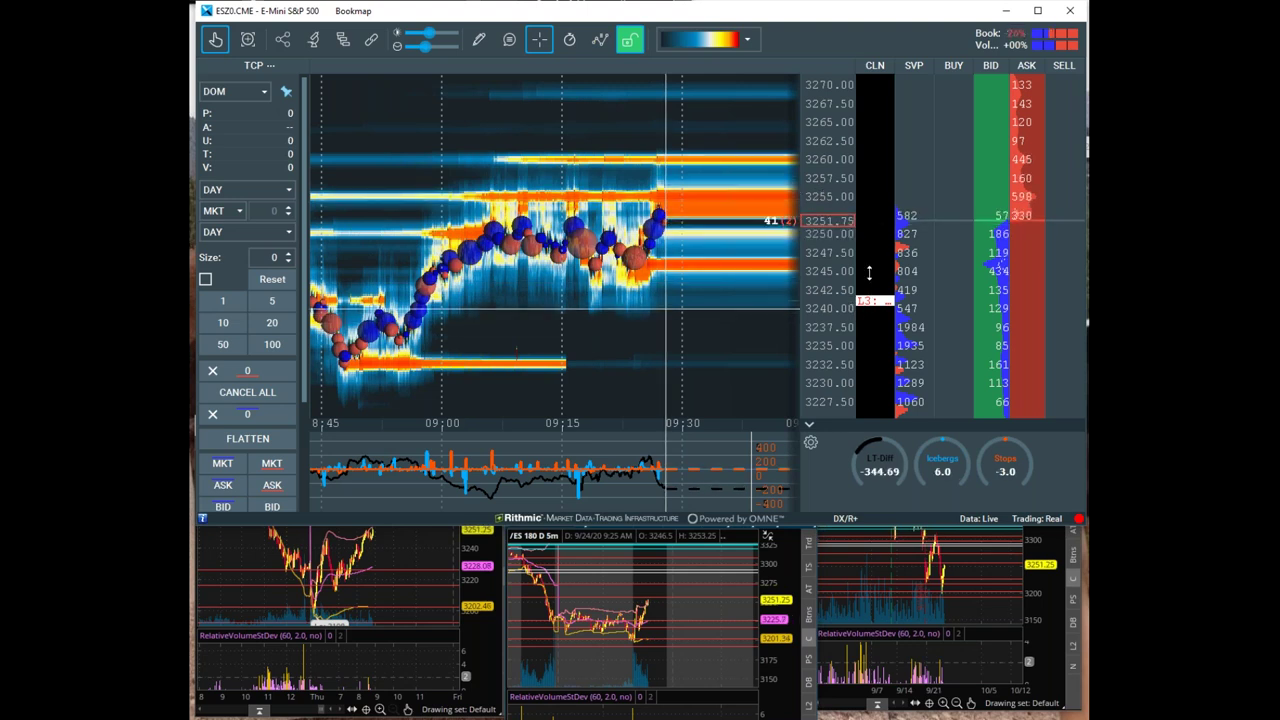
Mark and circle the L3 and VolT notes in the CLN column, link L3 to a level line across the heatmap, and clear the marks
left_click_drag(840, 222, 835, 292)
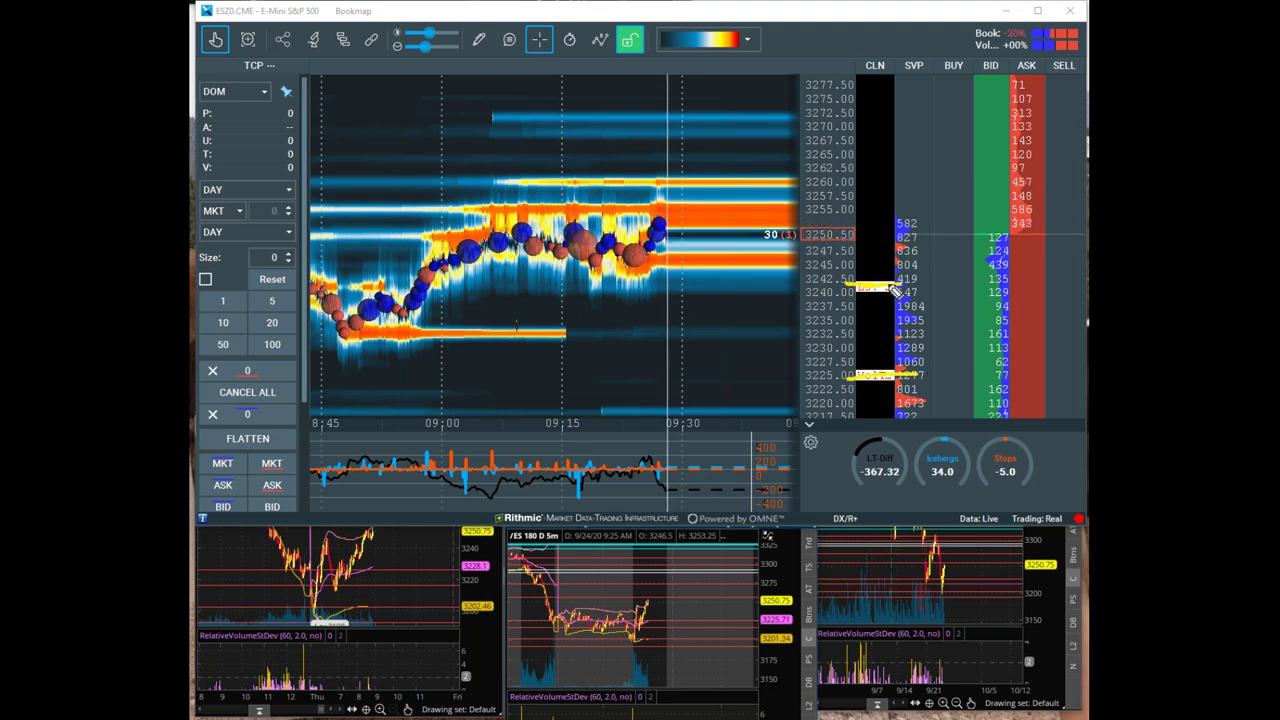
left_click_drag(464, 271, 790, 273)
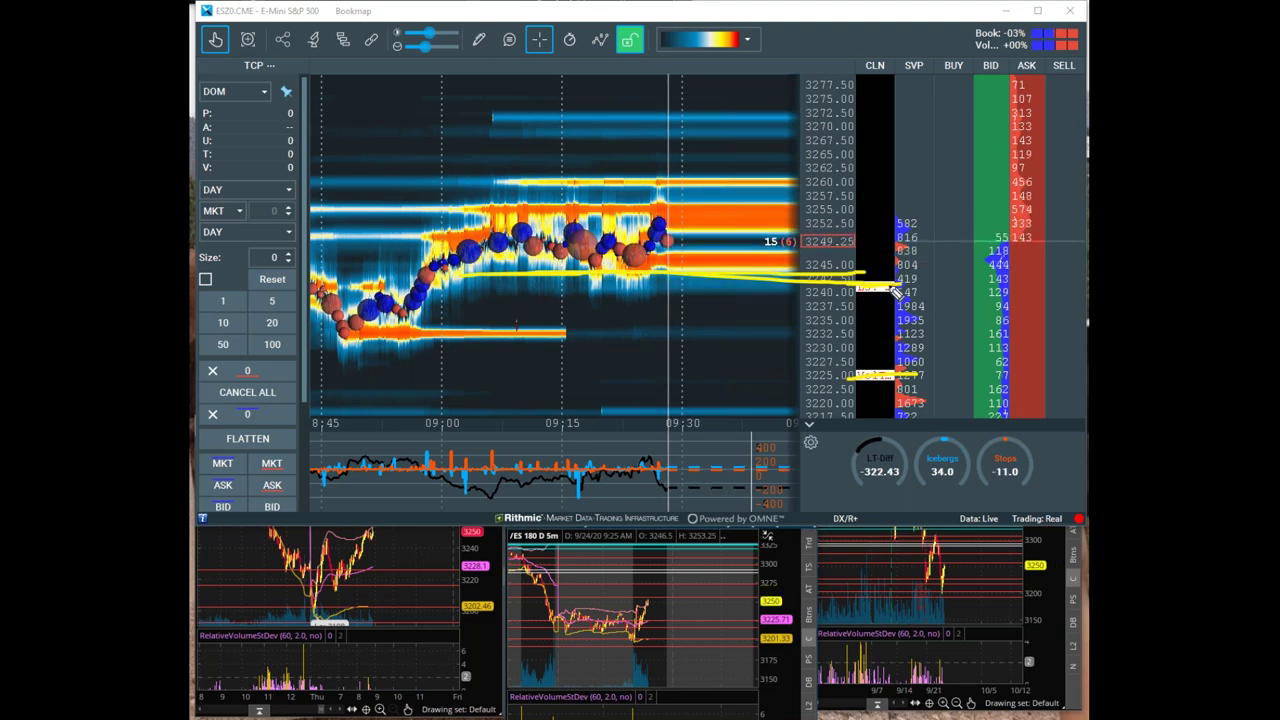
left_click_drag(886, 270, 888, 291)
mouse_move(900, 350)
left_mouse_down()
mouse_move(830, 388)
mouse_move(920, 366)
left_mouse_up()
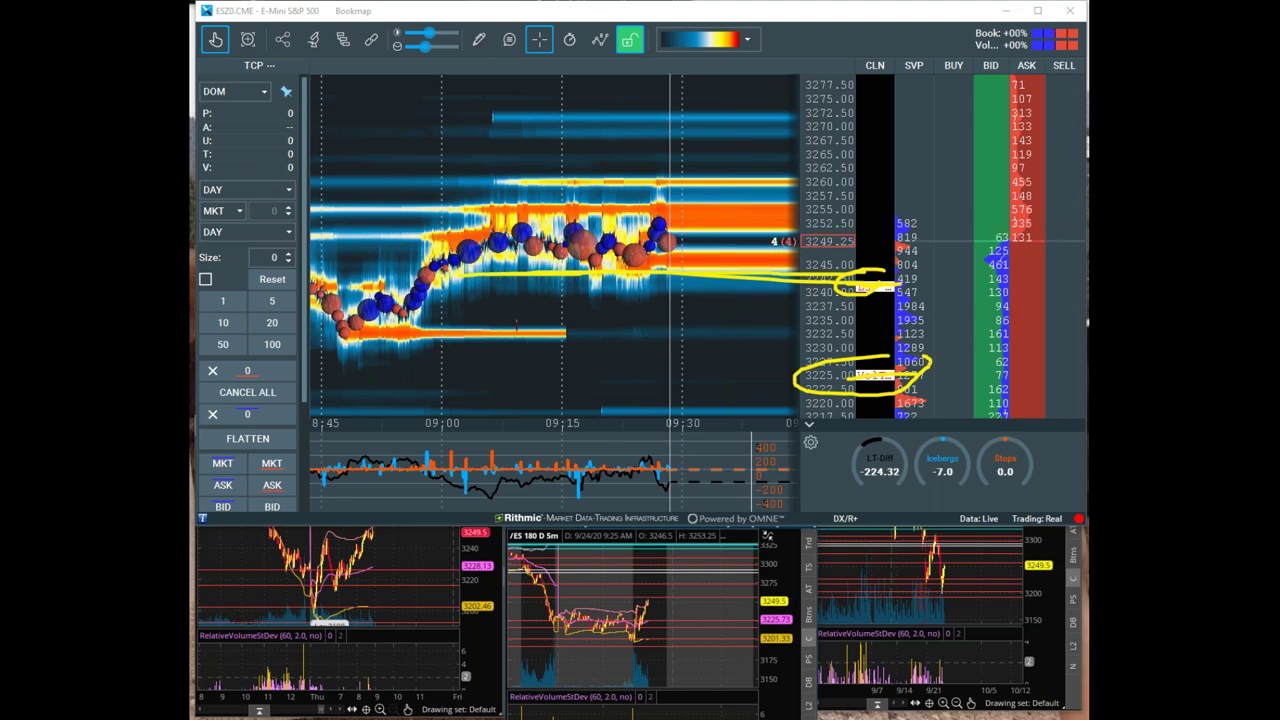
key("Escape")
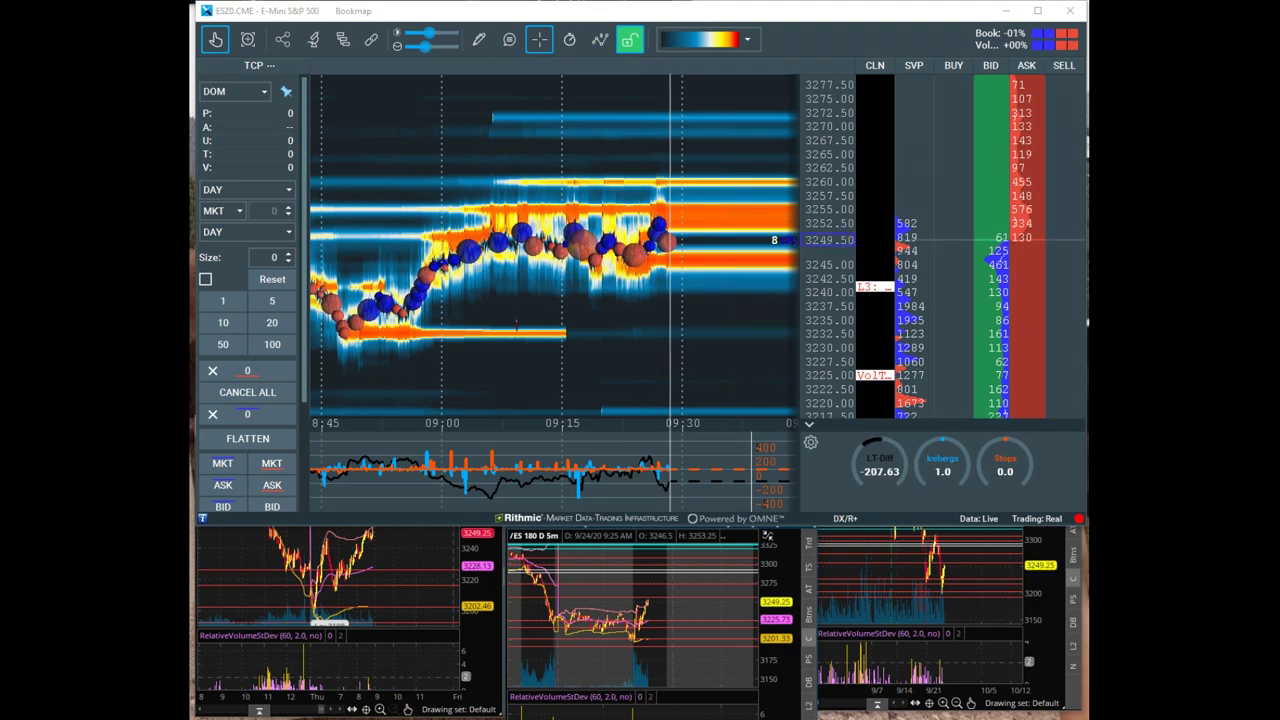
key("ctrl+z")
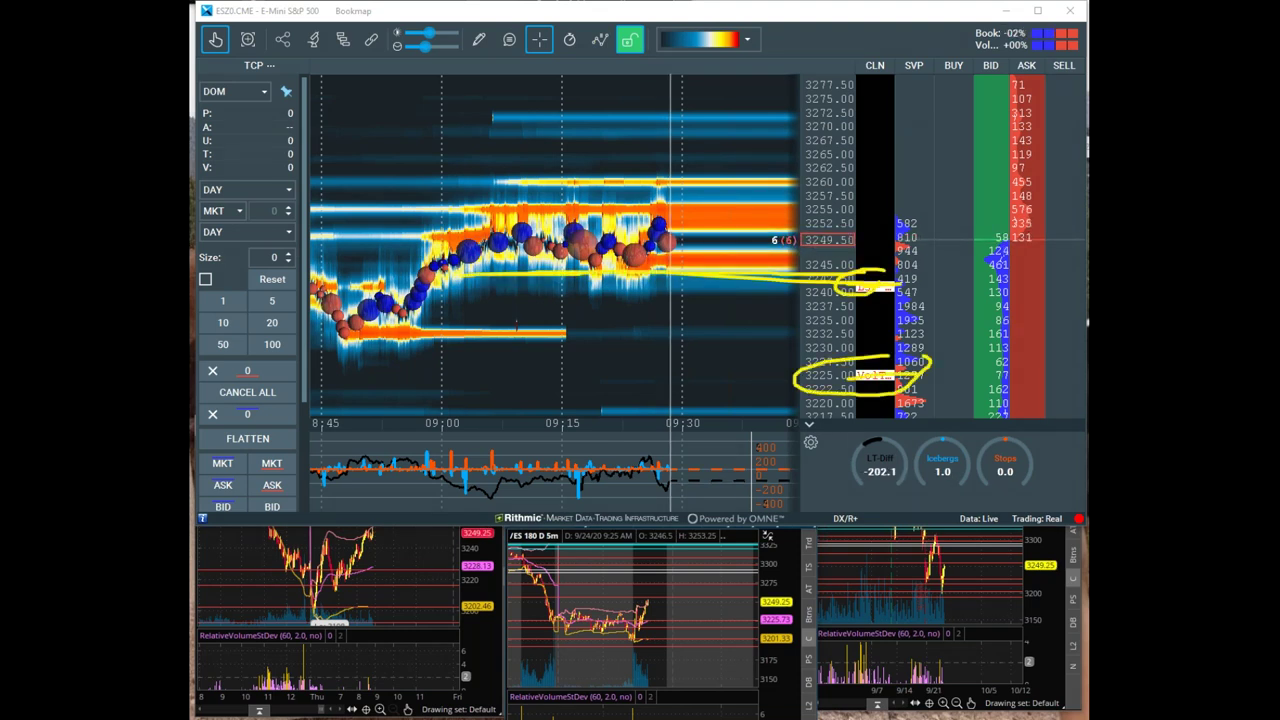
key("Escape")
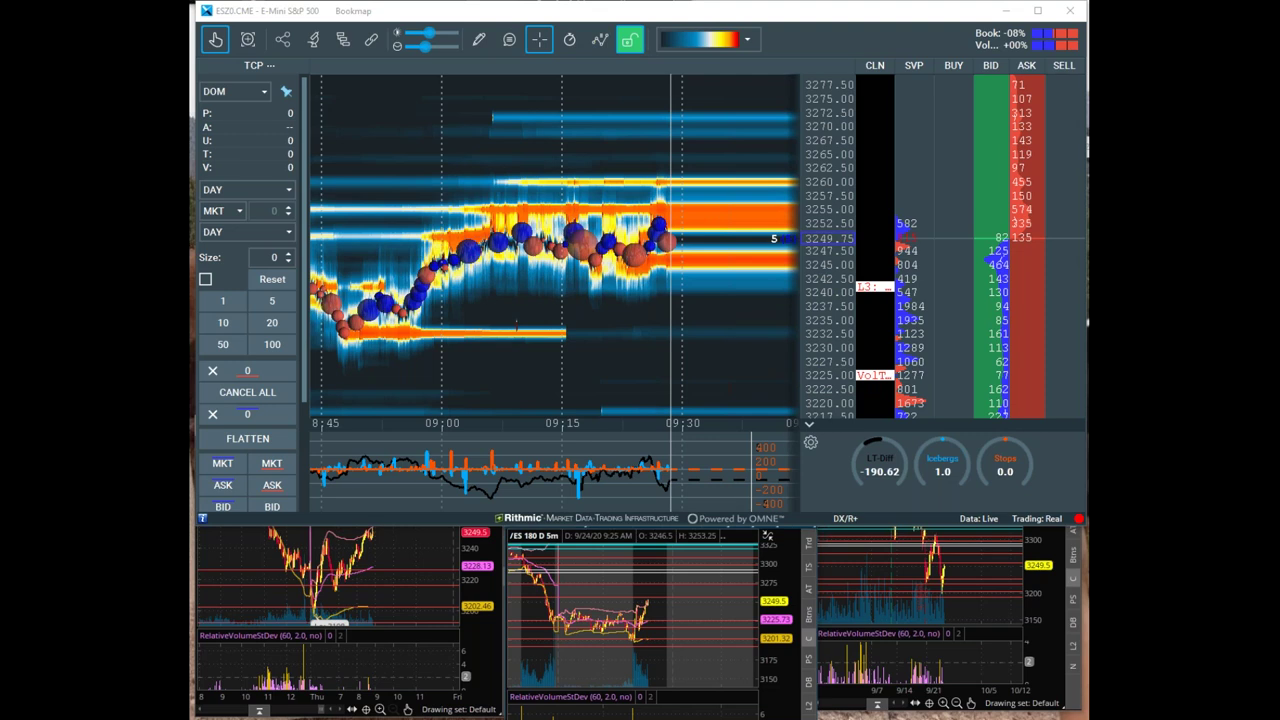
scroll(700, 165, "down", 2)
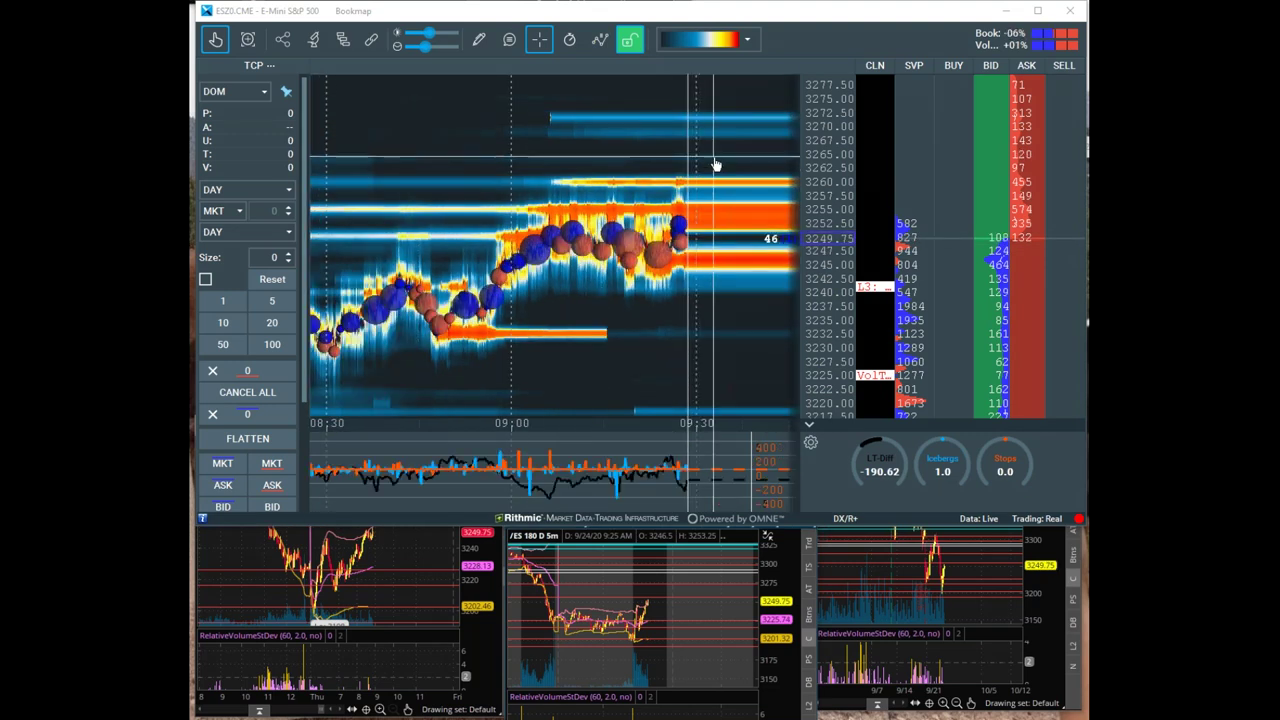
left_click_drag(714, 157, 706, 160)
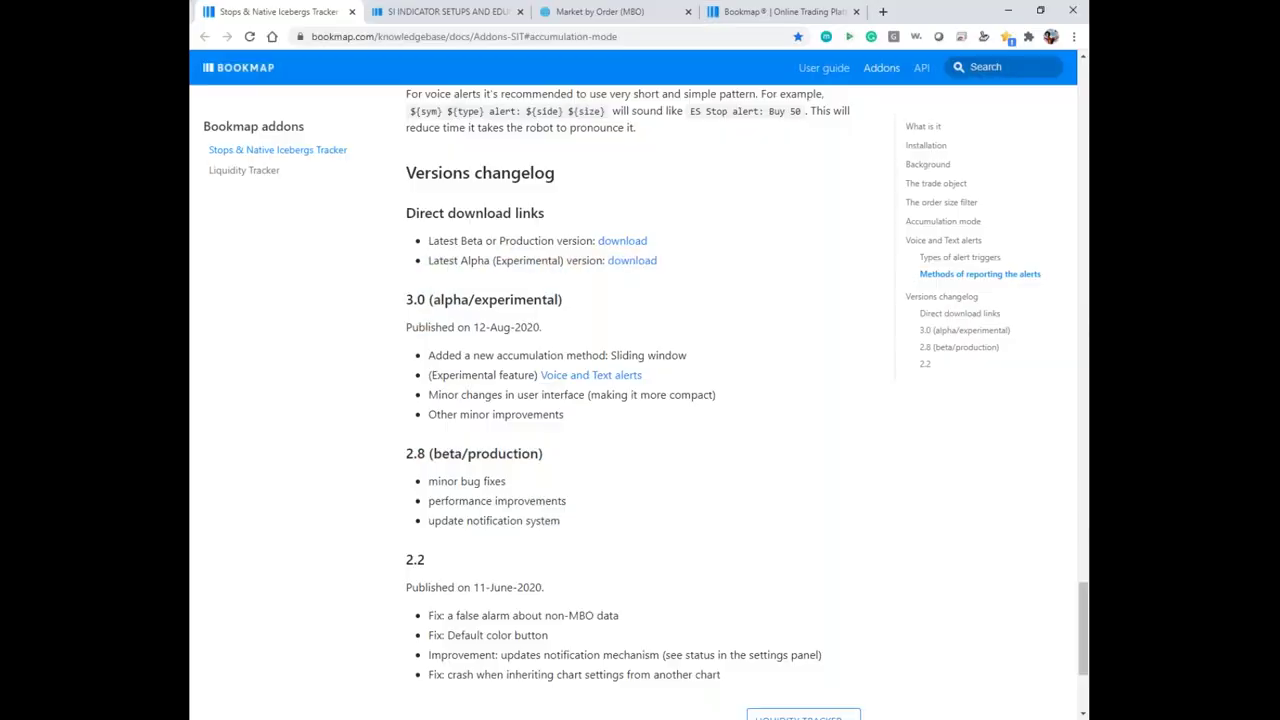
Switch to the browser, review the SI Indicator Setups and Educational Course page, and highlight its list of covered futures markets
left_click(450, 12)
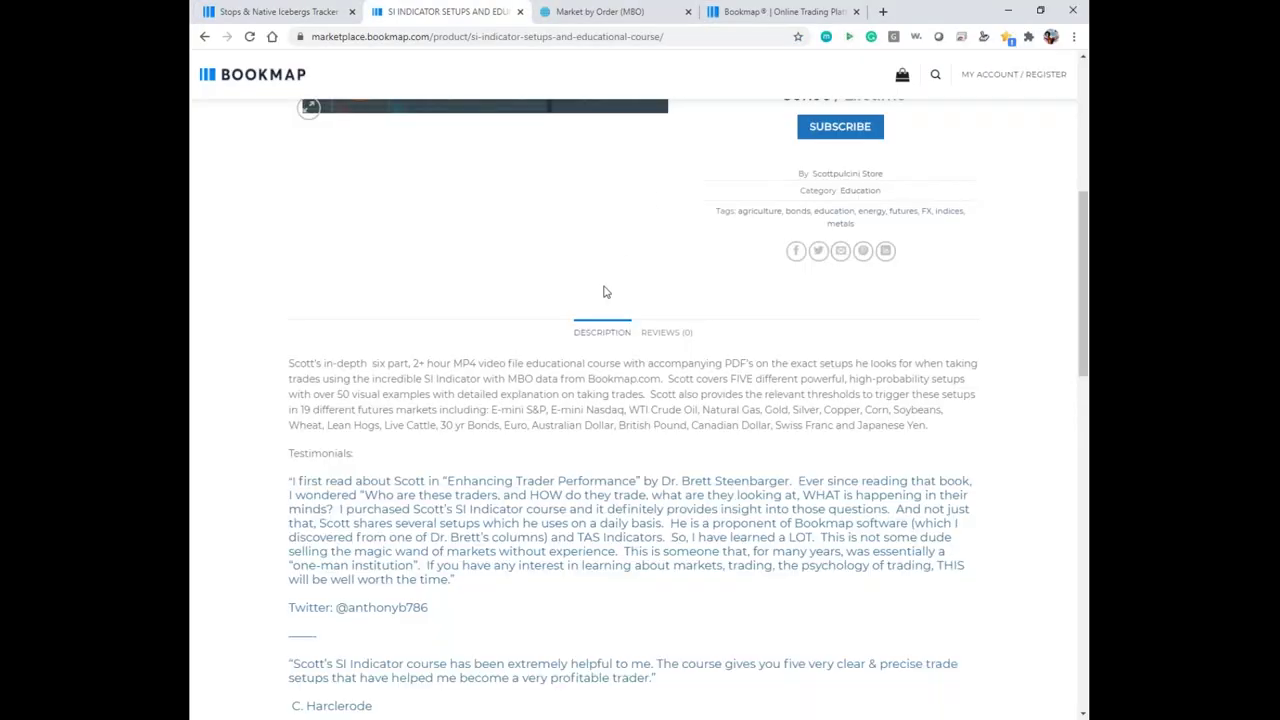
scroll(604, 291, "up", 5)
scroll(541, 281, "down", 2)
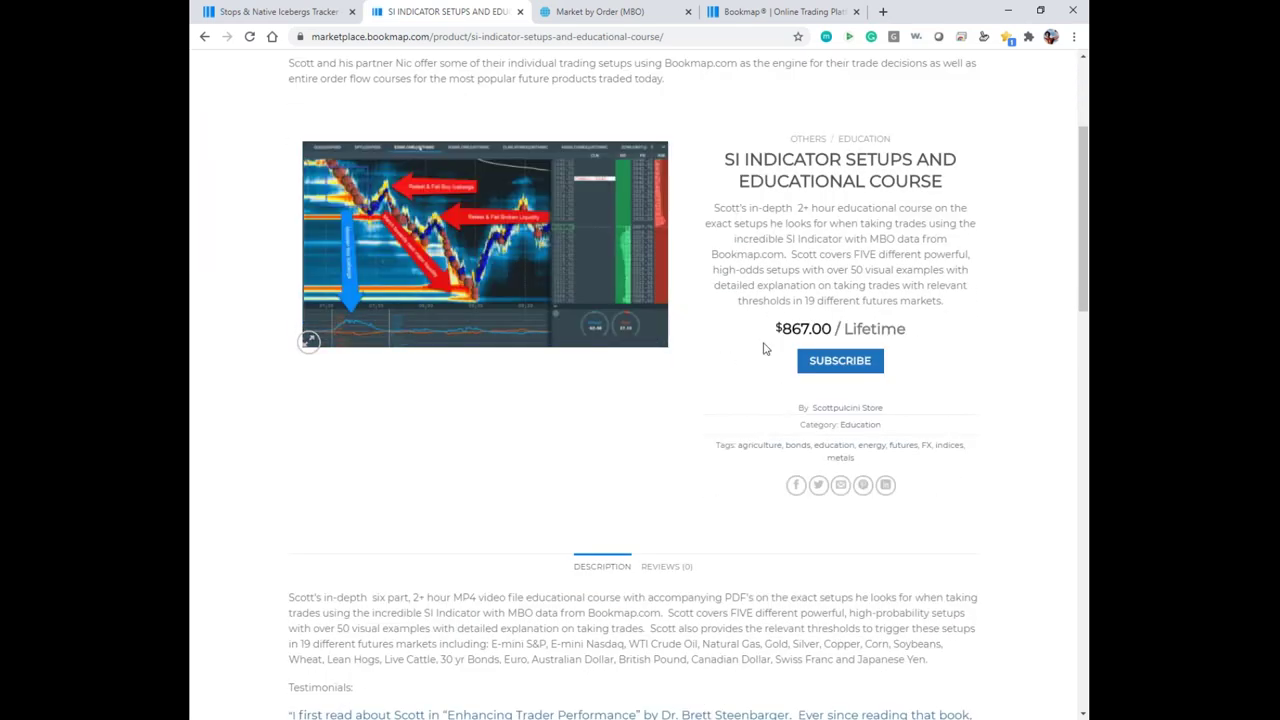
scroll(474, 551, "down", 2)
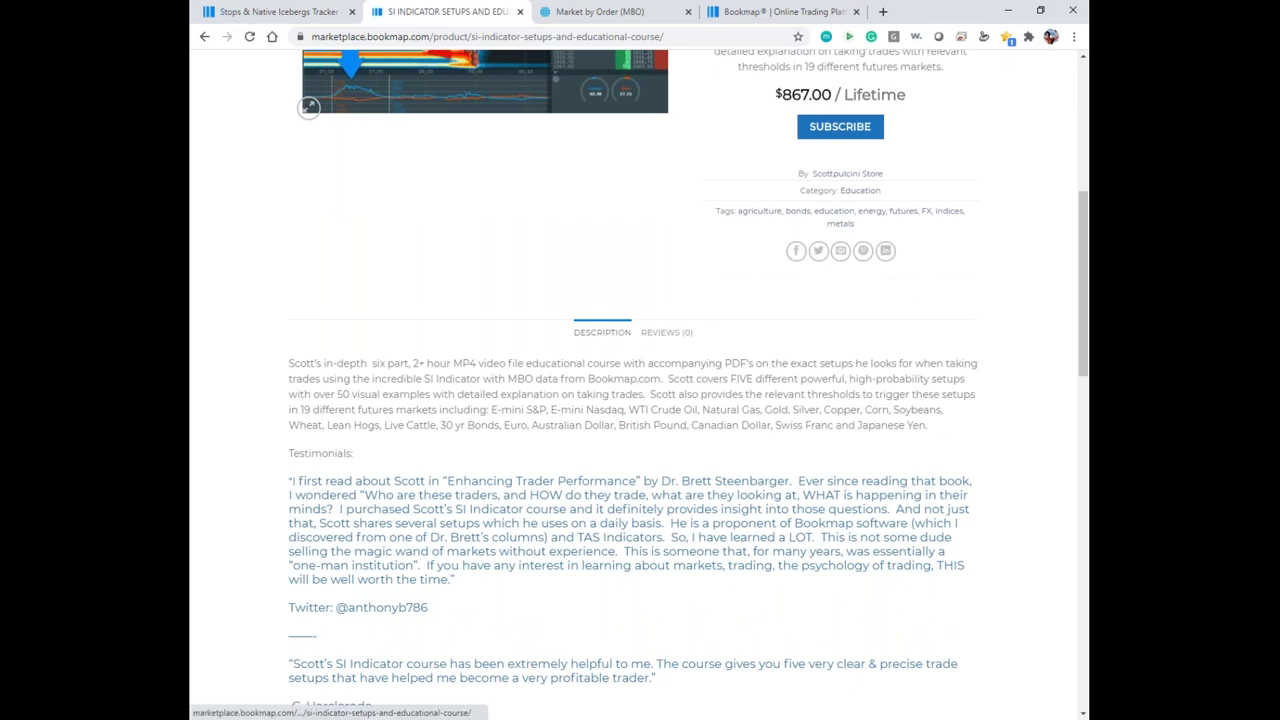
scroll(697, 457, "up", 2)
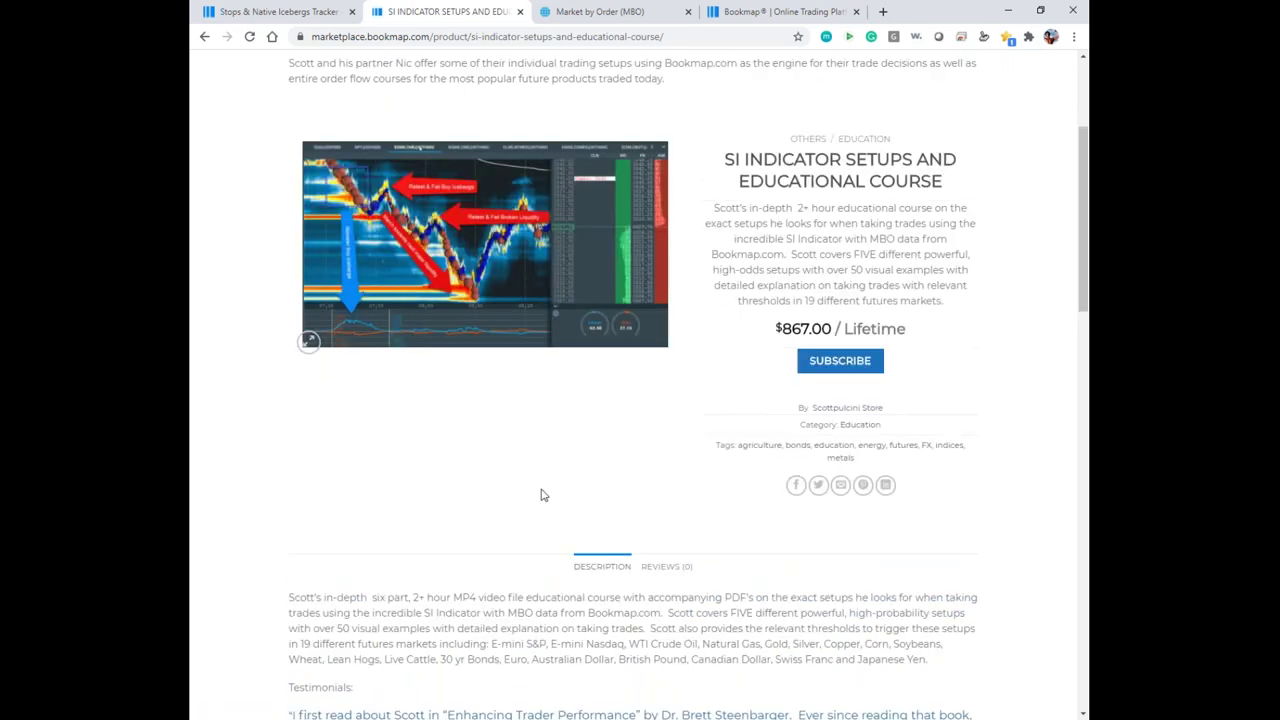
scroll(548, 488, "down", 2)
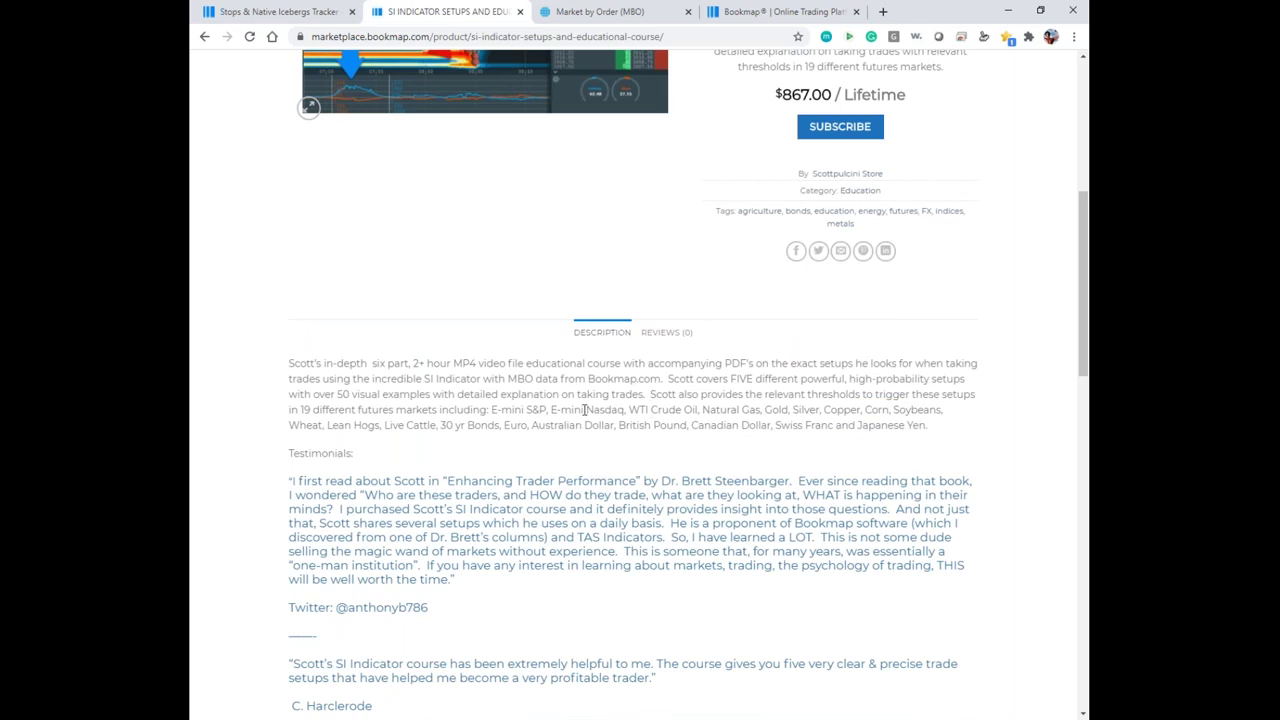
left_click_drag(493, 411, 932, 437)
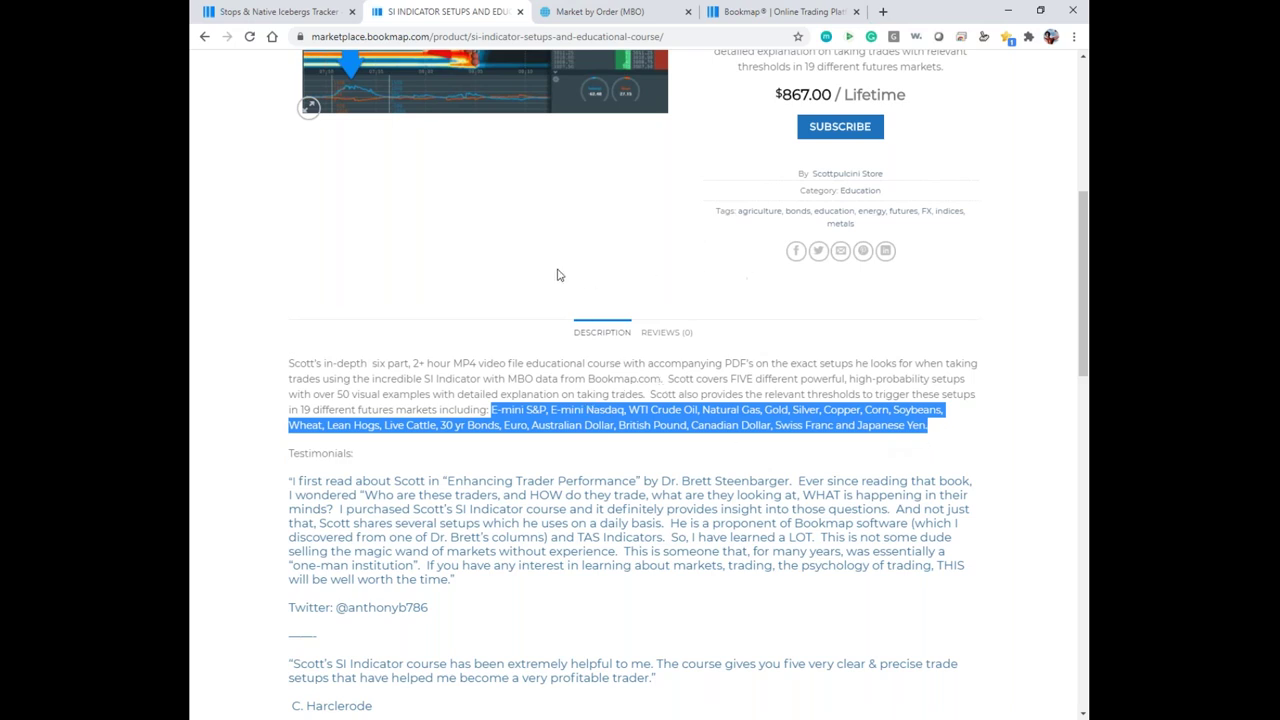
scroll(557, 275, "up", 3)
scroll(891, 343, "up", 3)
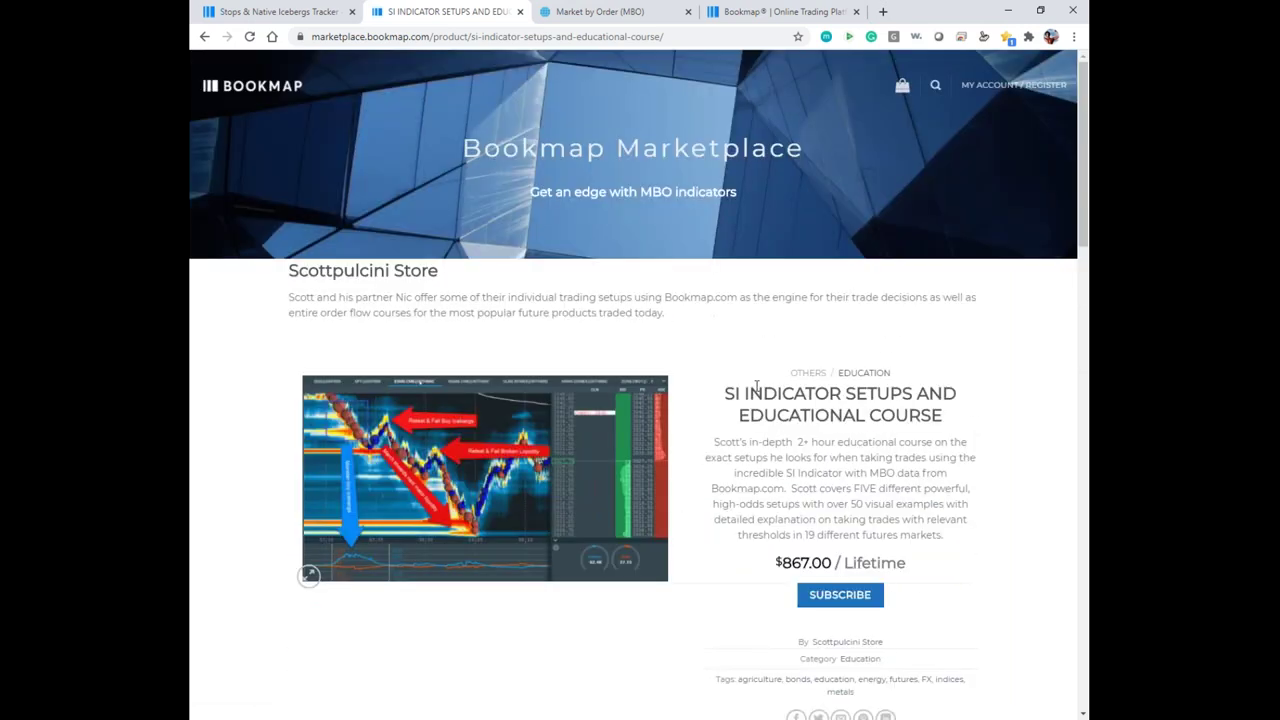
Return to the Bookmap Marketplace home page and review its add-on listings alongside the Bookmap homepage and the Market by Order page
key("alt+Left")
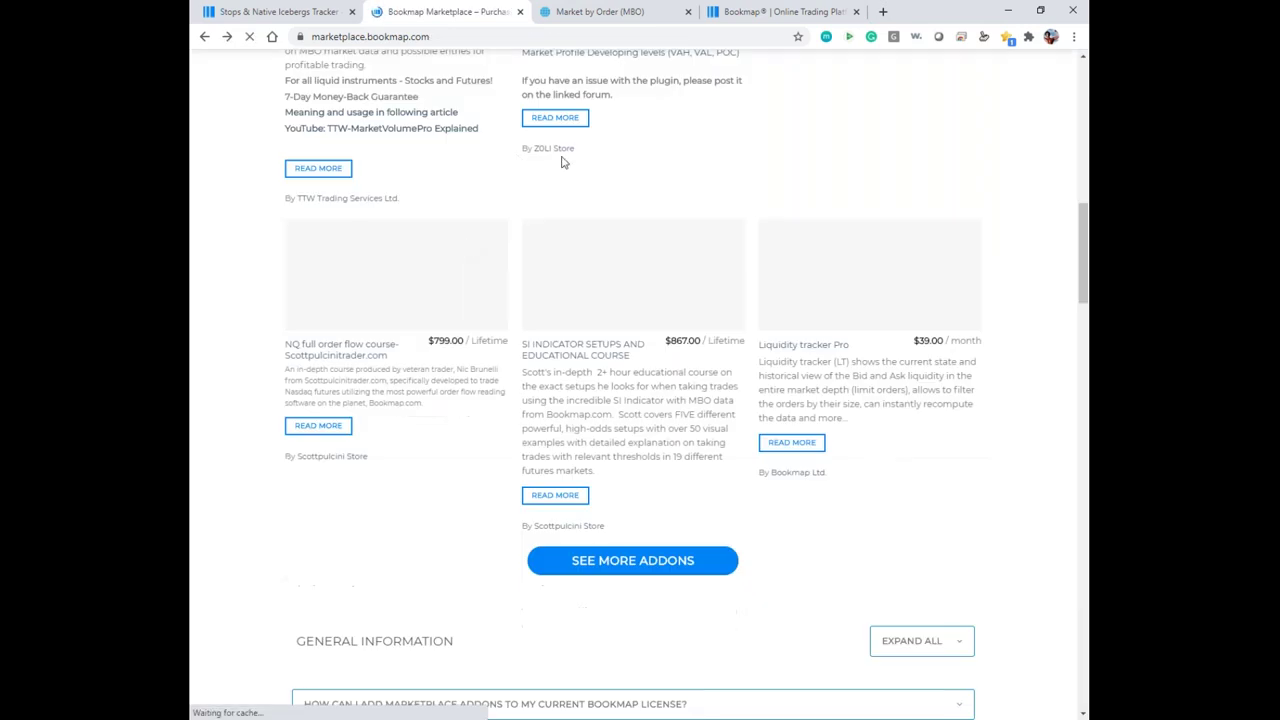
scroll(866, 351, "up", 5)
scroll(866, 351, "down", 2)
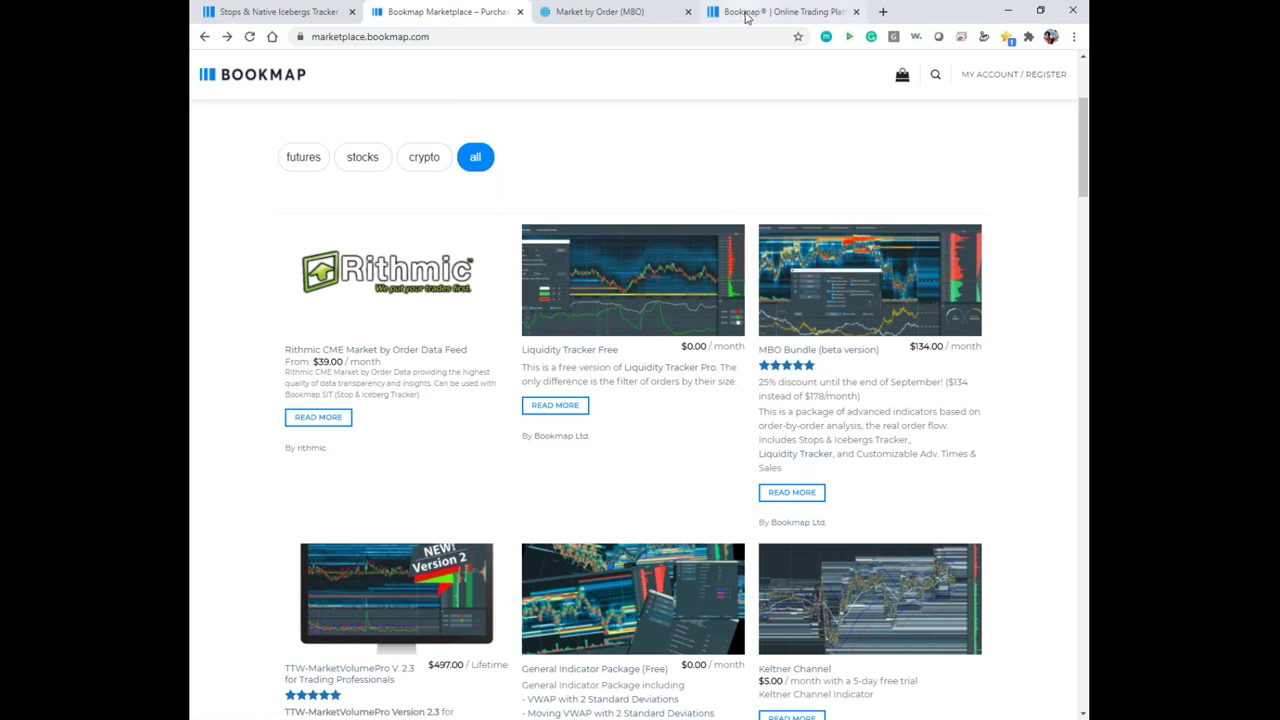
left_click(750, 11)
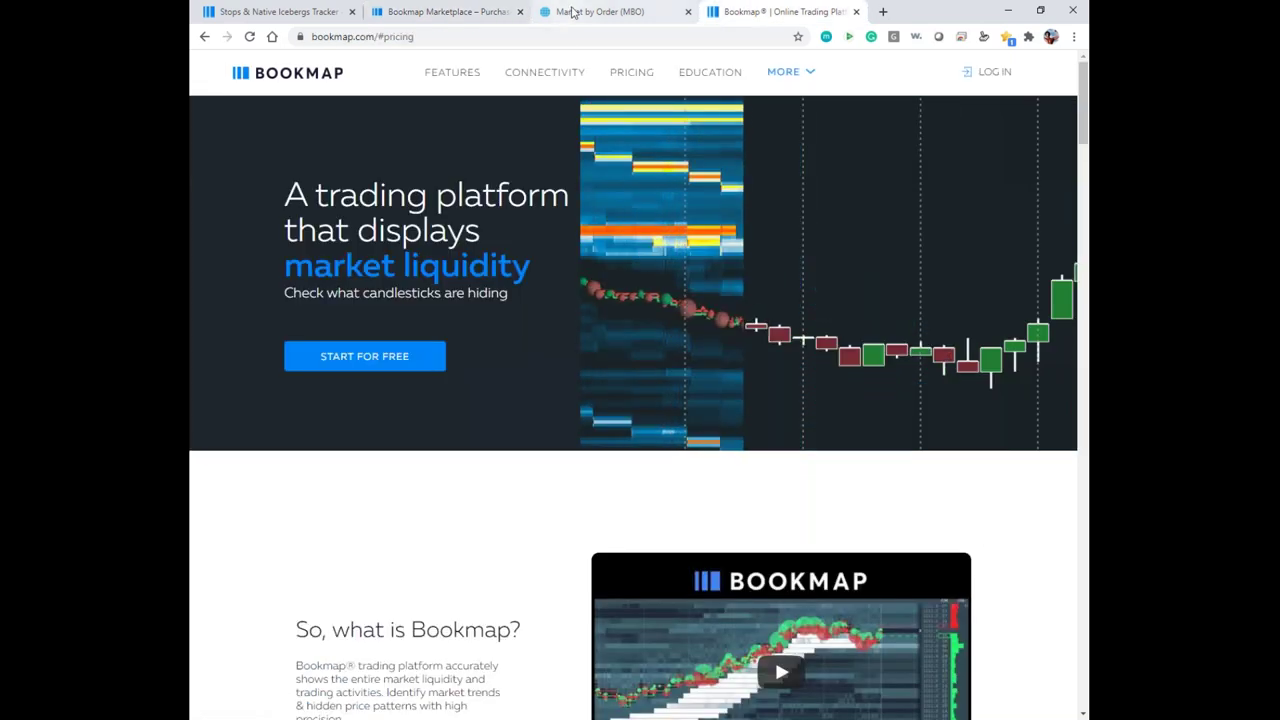
left_click(571, 13)
left_click(446, 13)
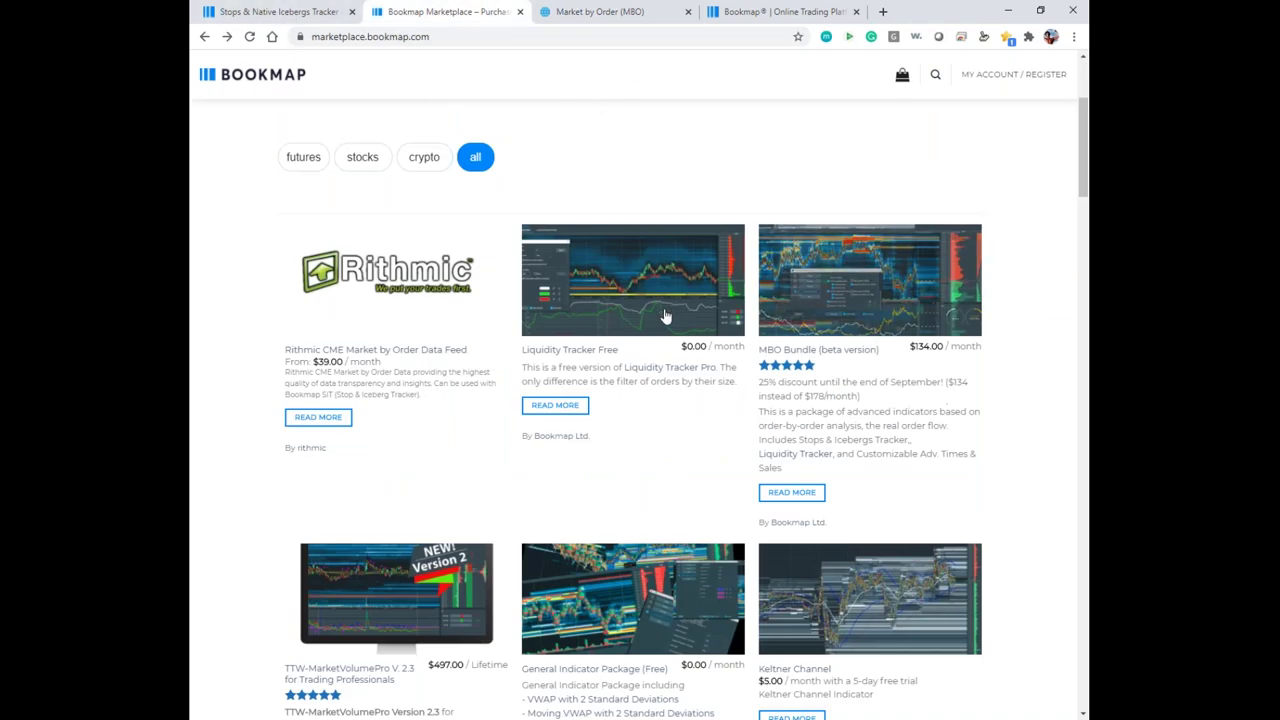
Open the Stops & Native Icebergs Tracker documentation and show its "What is it" section
left_click(276, 13)
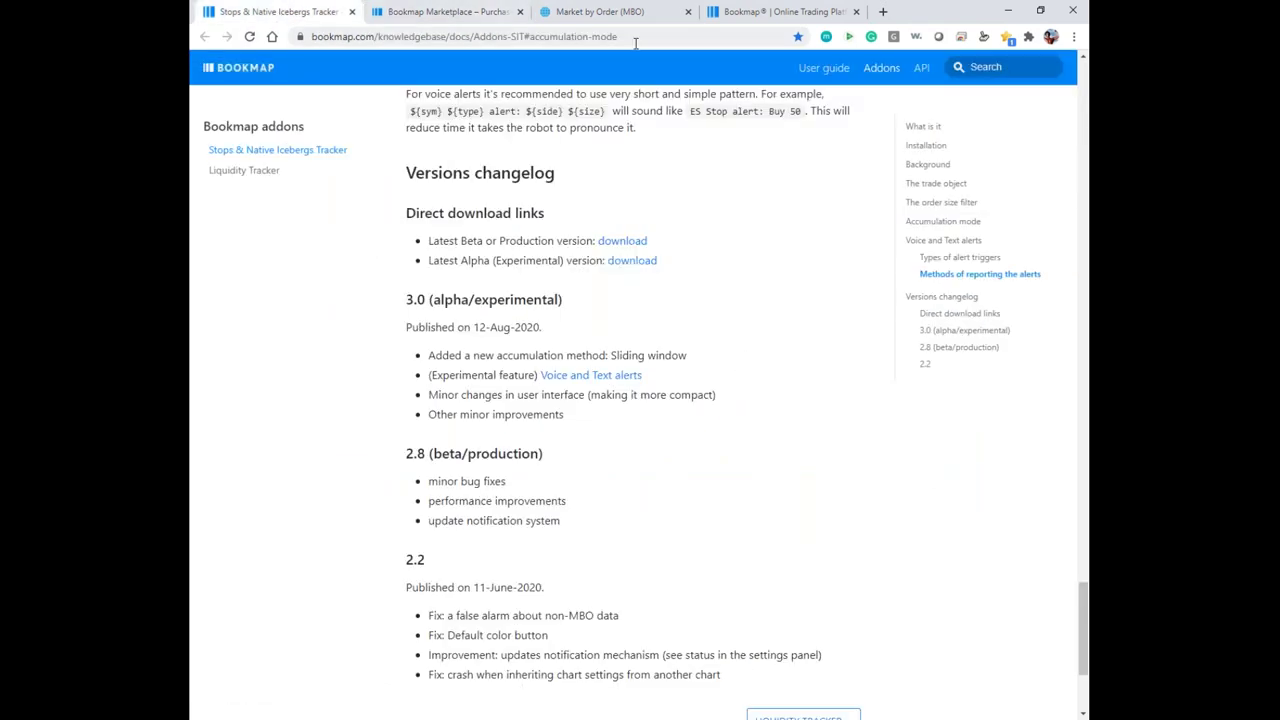
scroll(728, 239, "up", 5)
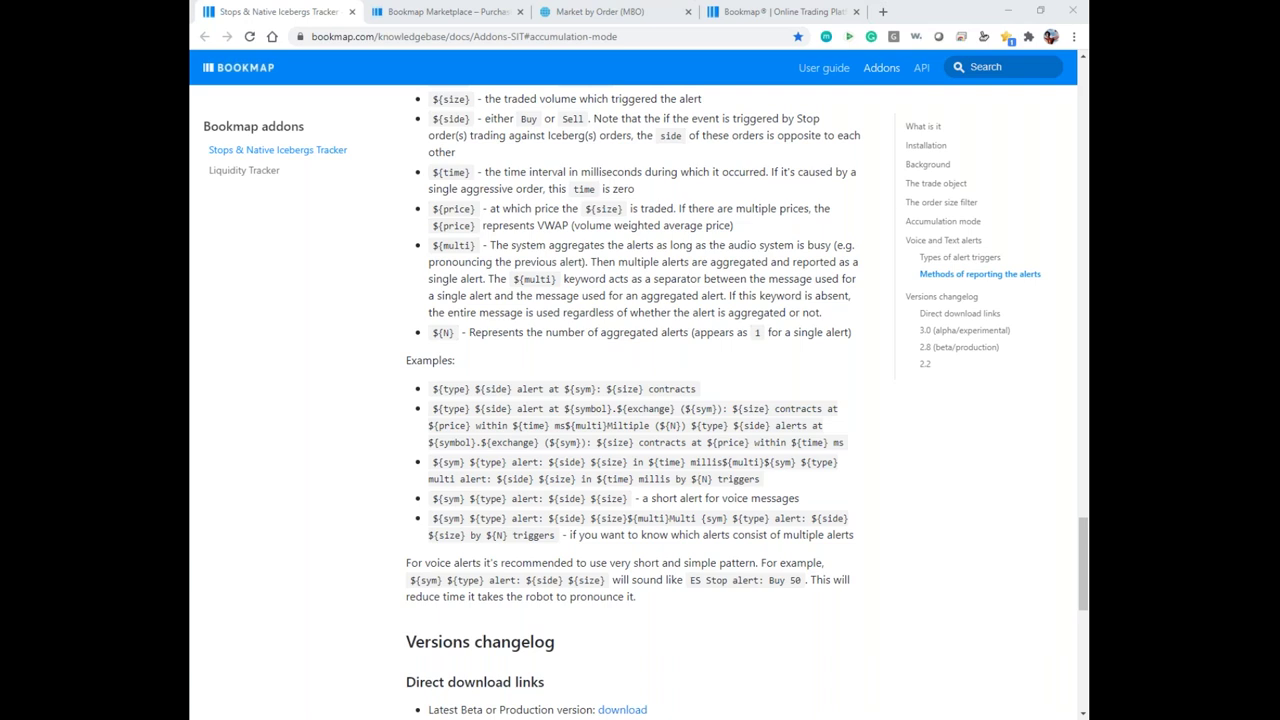
scroll(646, 246, "up", 20)
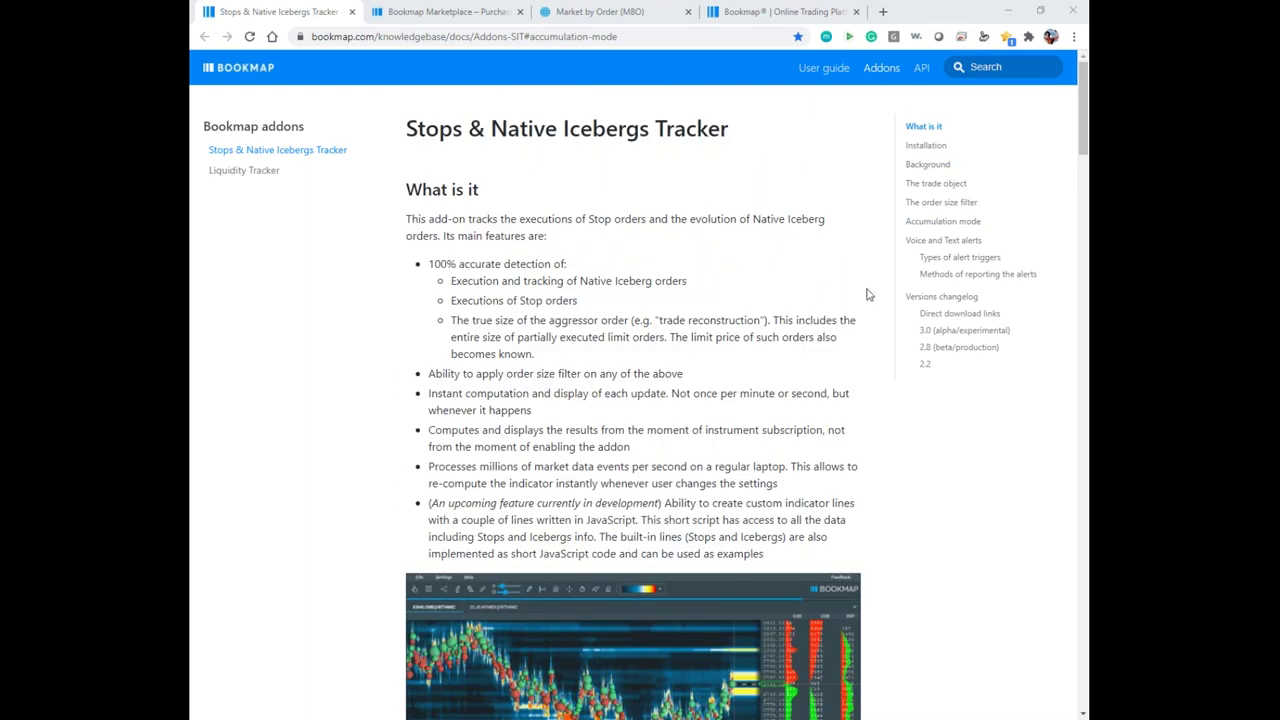
Move the browser window aside, return to Bookmap's E-Mini S&P 500 chart, and frame its heatmap from 09:00 to 09:45
double_click(914, 20)
left_click_drag(914, 32, 1279, 32)
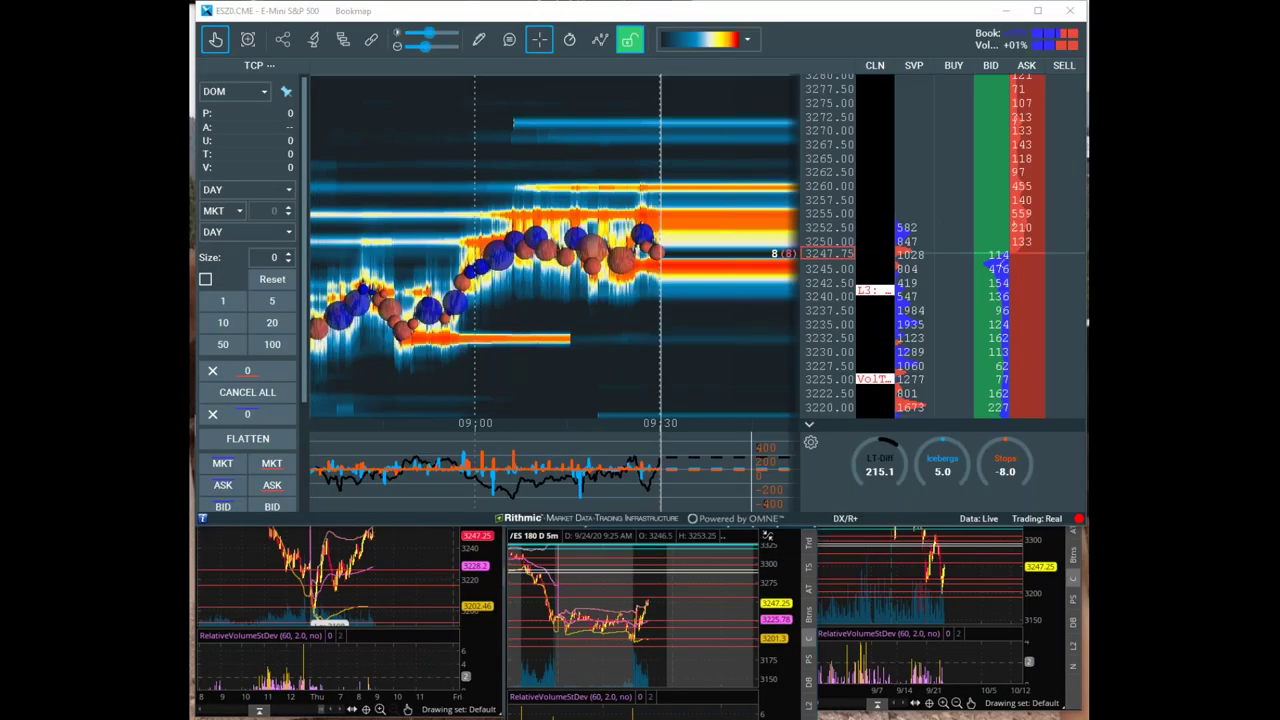
scroll(808, 214, "up", 1)
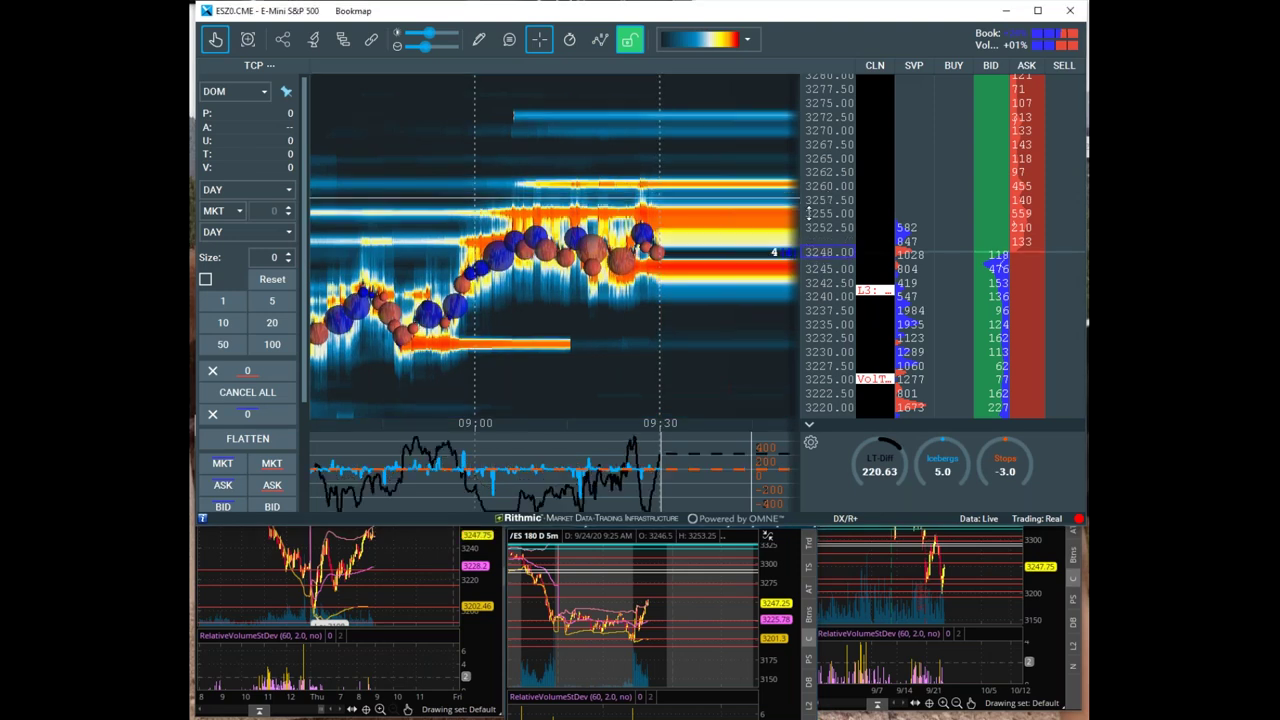
scroll(745, 222, "up", 2)
left_click_drag(742, 197, 600, 181)
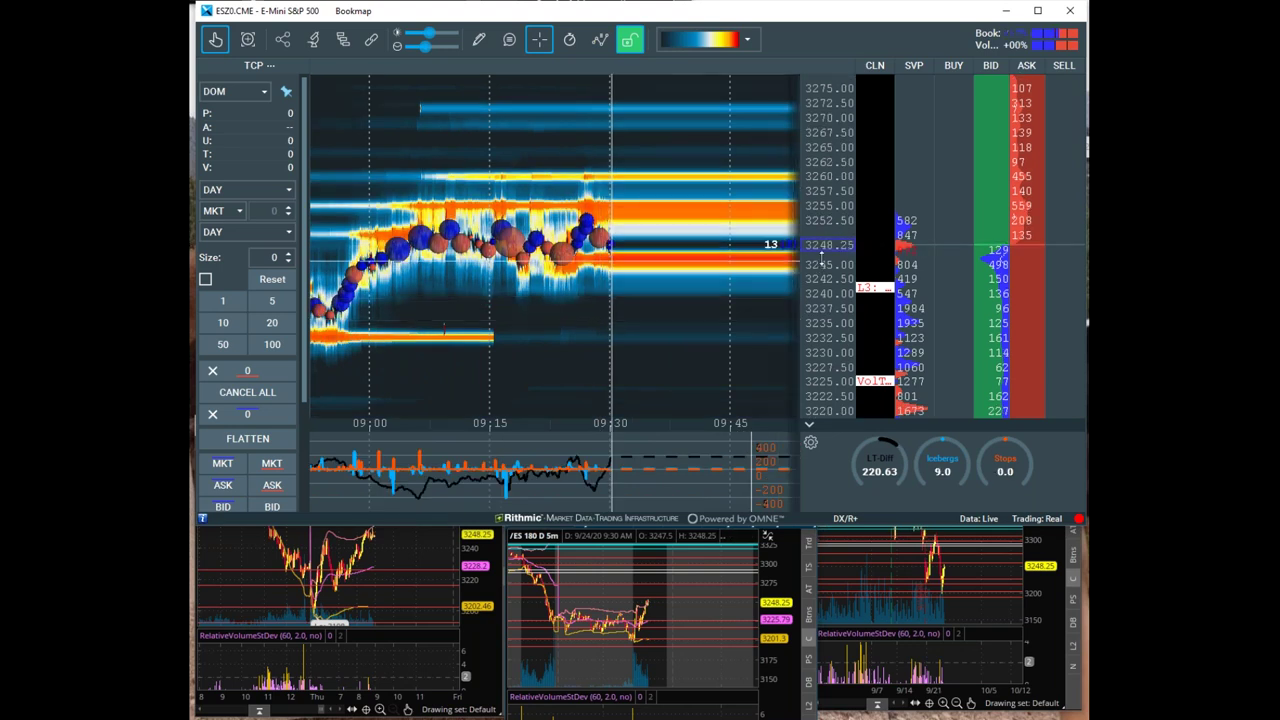